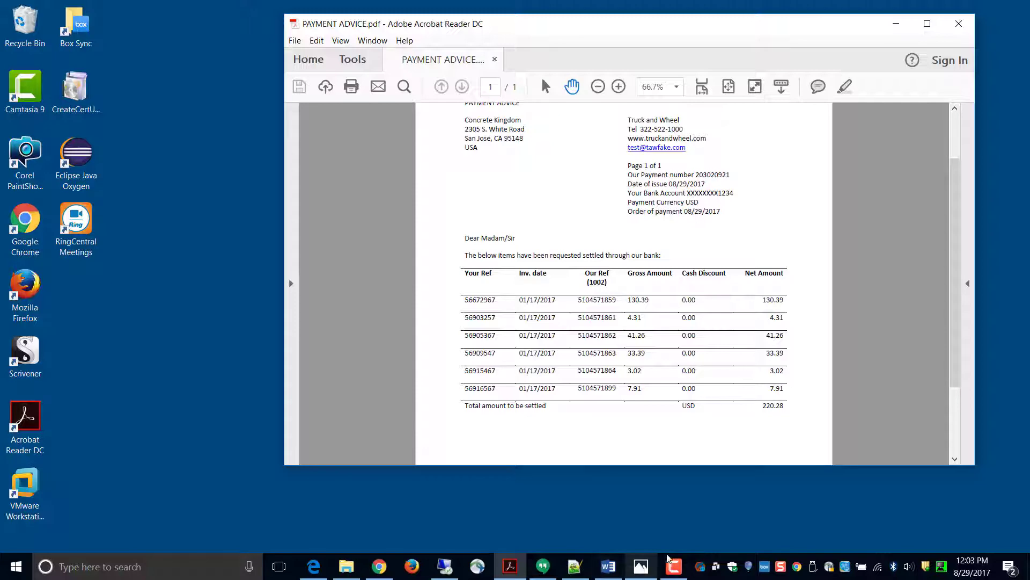
Step: Switch from the payment advice PDF to the full-screen remote server desktop
{"action": "left_click", "coordinate": [444, 568]}
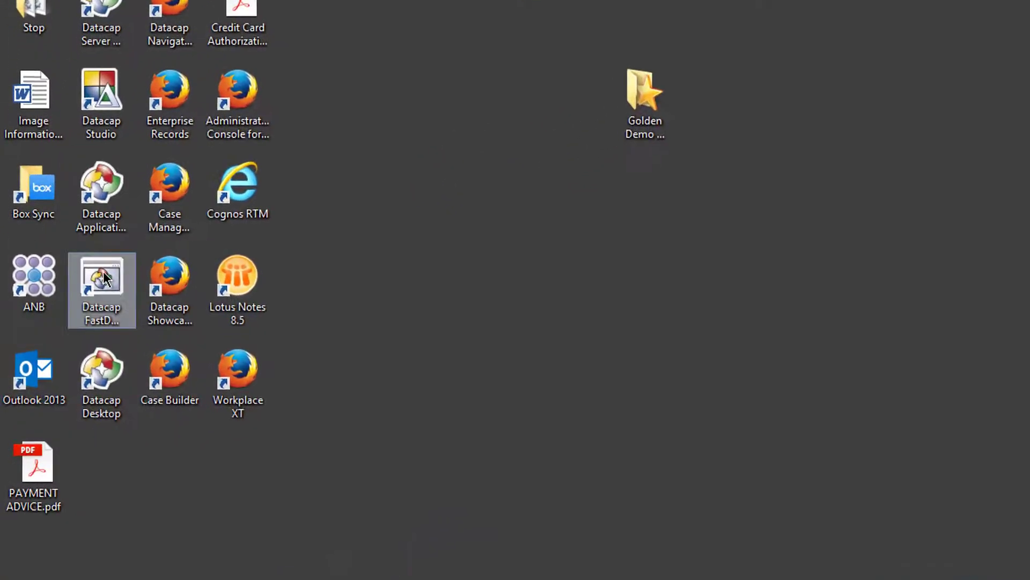
Step: Launch Datacap FastDoc, log in to ClaimsDocs as admin, and start the Application Wizard
{"action": "double_click", "coordinate": [79, 321]}
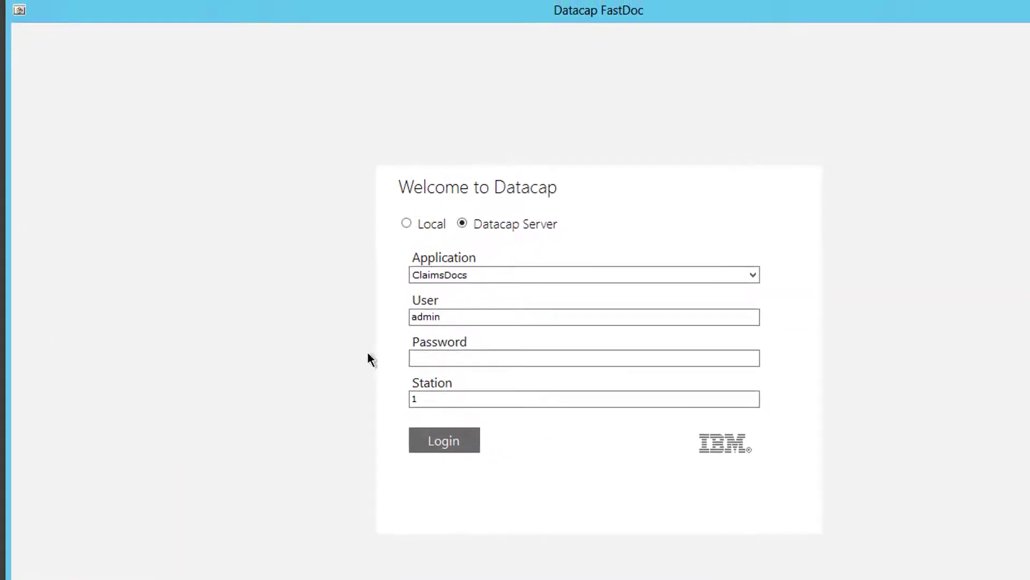
{"action": "left_click", "coordinate": [464, 360]}
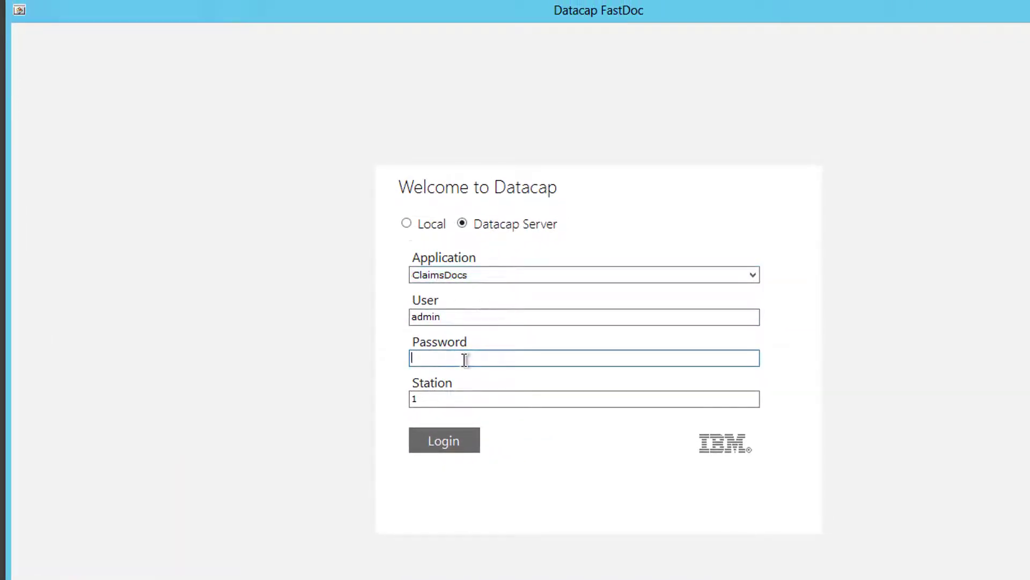
{"action": "key", "text": "Return"}
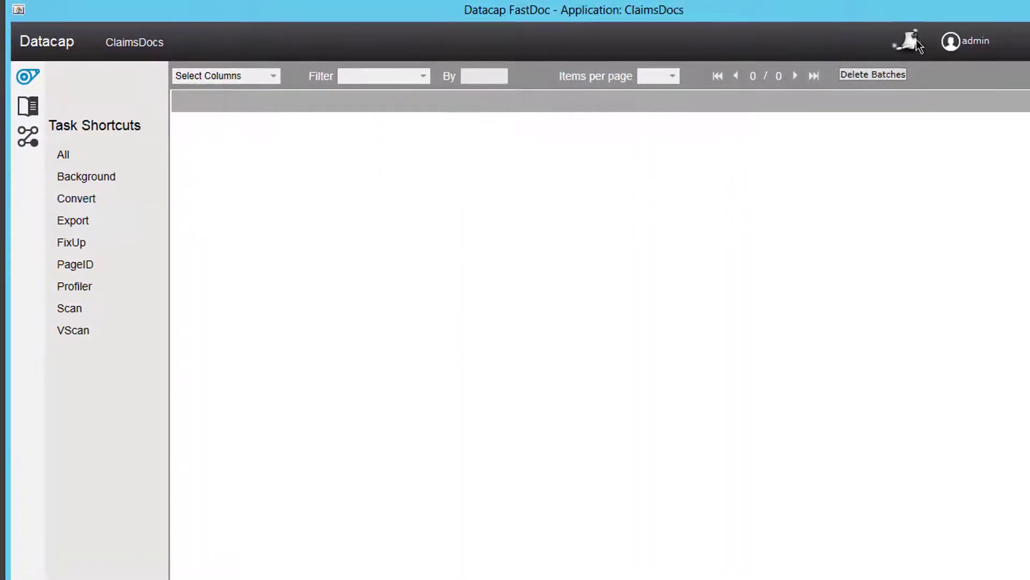
{"action": "left_click", "coordinate": [915, 41]}
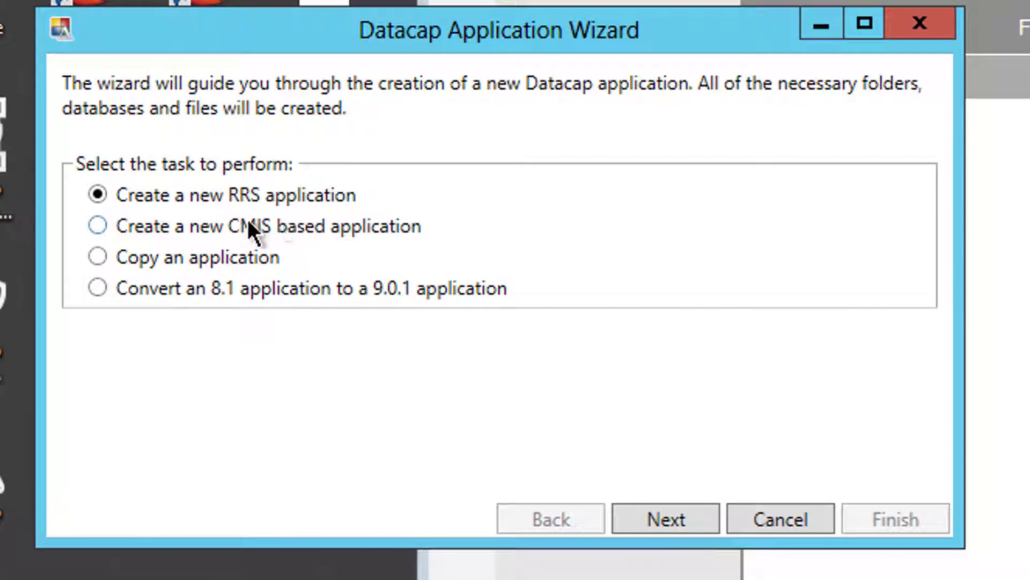
Step: Create the Redemptions RRS application from Form Template in C:\Datacap, skipping sample images
{"action": "left_click", "coordinate": [674, 520]}
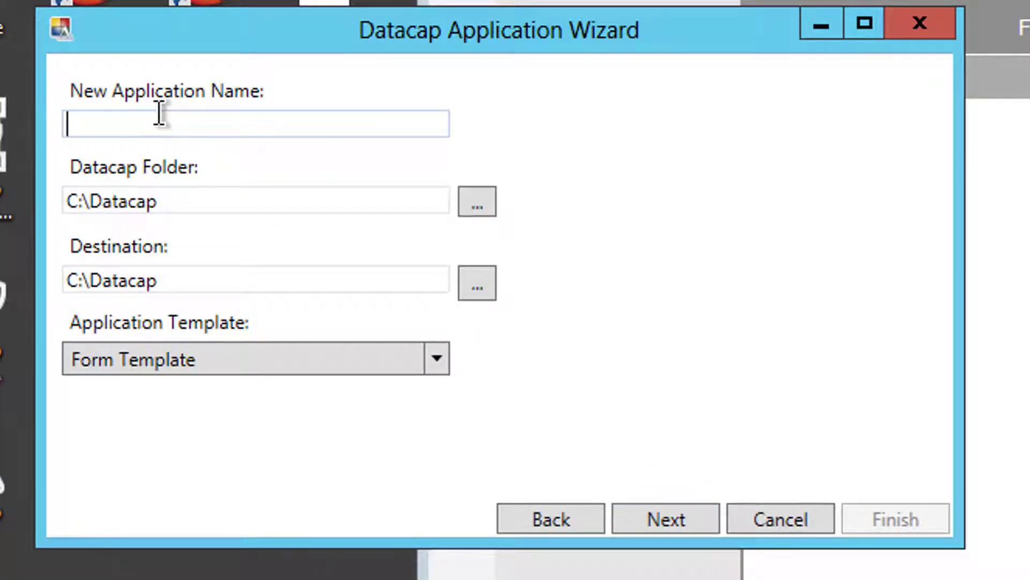
{"action": "type", "text": "Redemptions"}
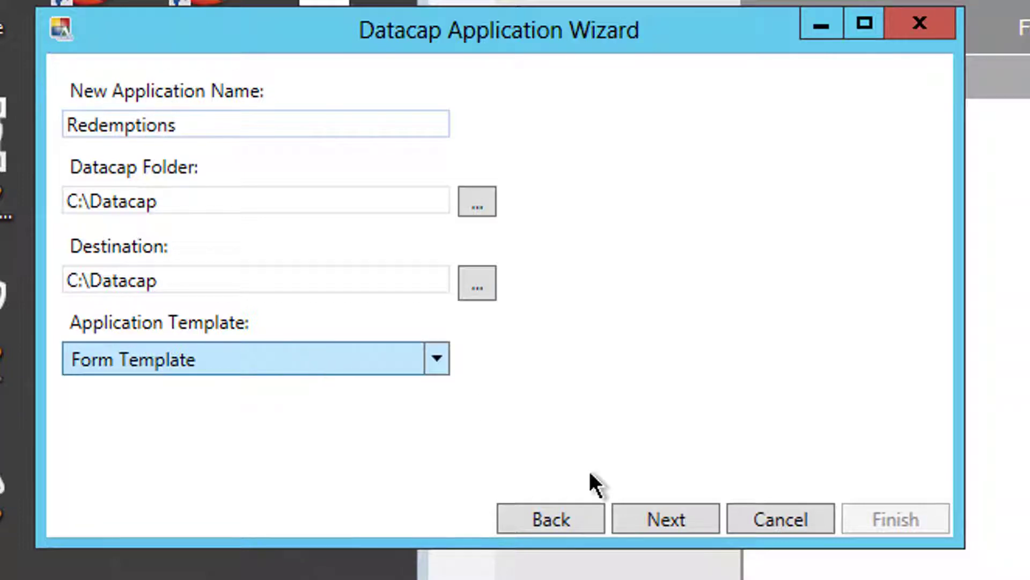
{"action": "left_click", "coordinate": [678, 528]}
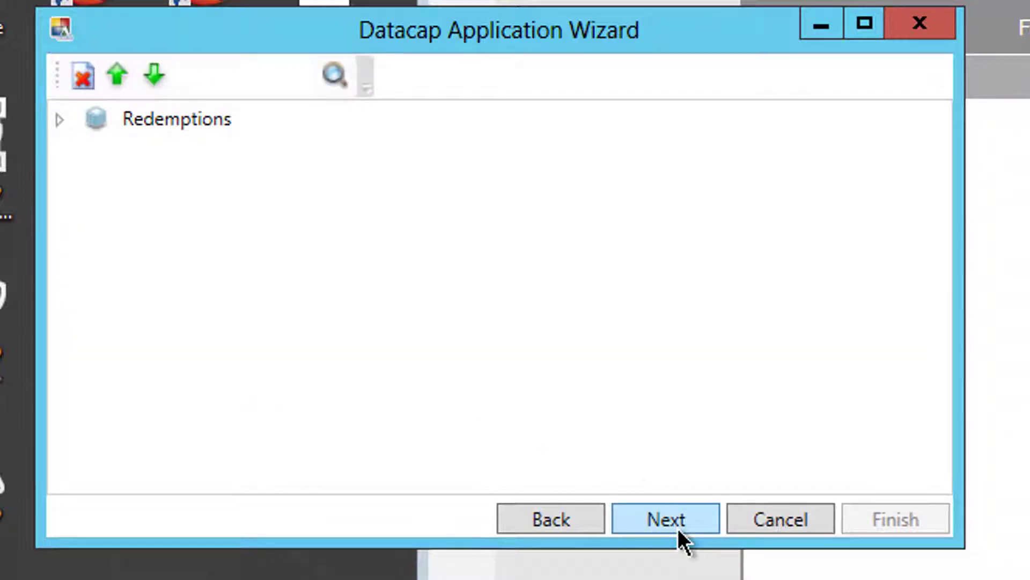
{"action": "left_click", "coordinate": [651, 521]}
{"action": "left_click", "coordinate": [651, 521]}
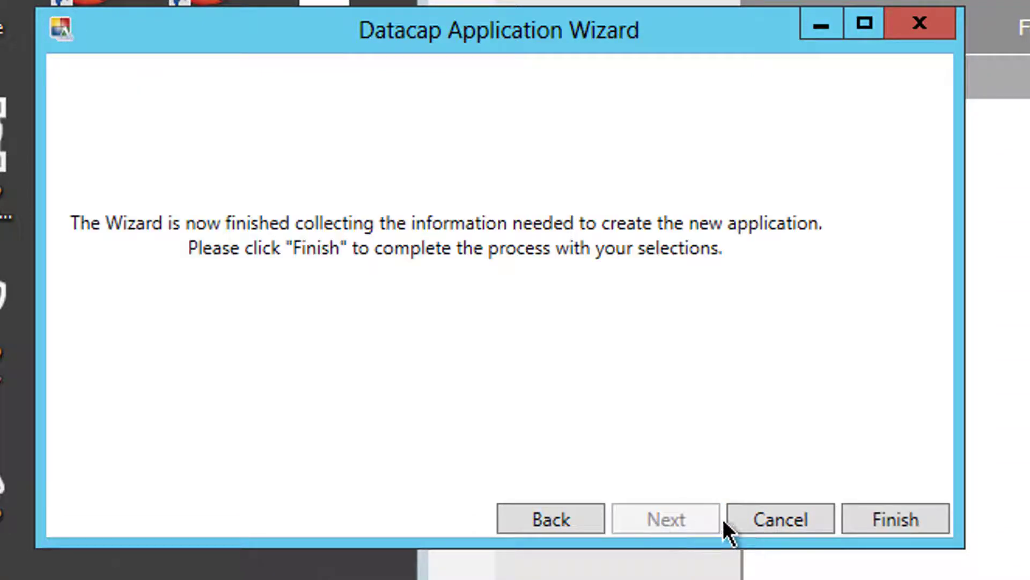
{"action": "left_click", "coordinate": [906, 510]}
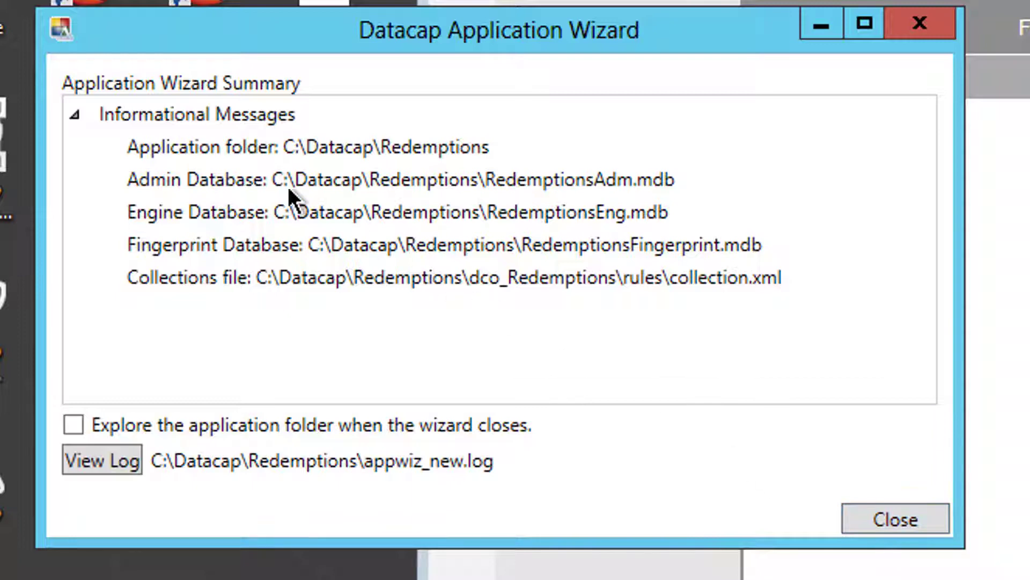
{"action": "left_click", "coordinate": [893, 518]}
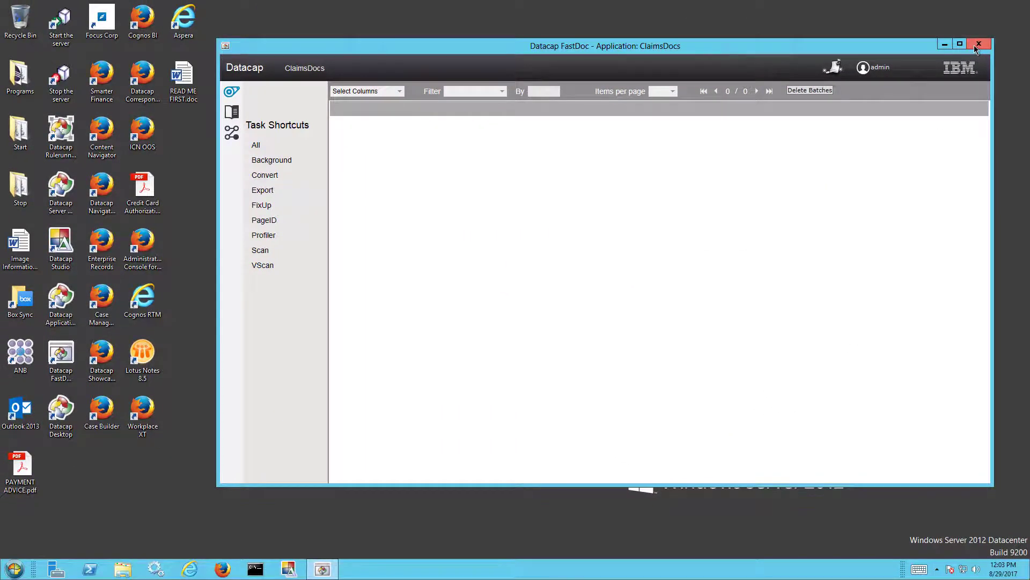
Step: Close the ClaimsDocs session and log in to FastDoc (Admin) with Redemptions as the application
{"action": "left_click", "coordinate": [974, 45]}
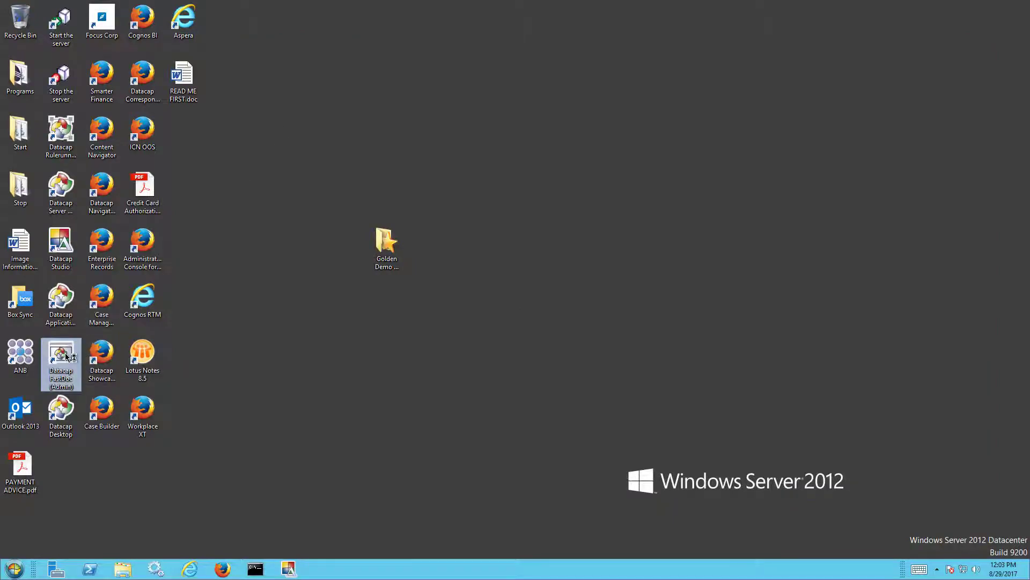
{"action": "double_click", "coordinate": [67, 356]}
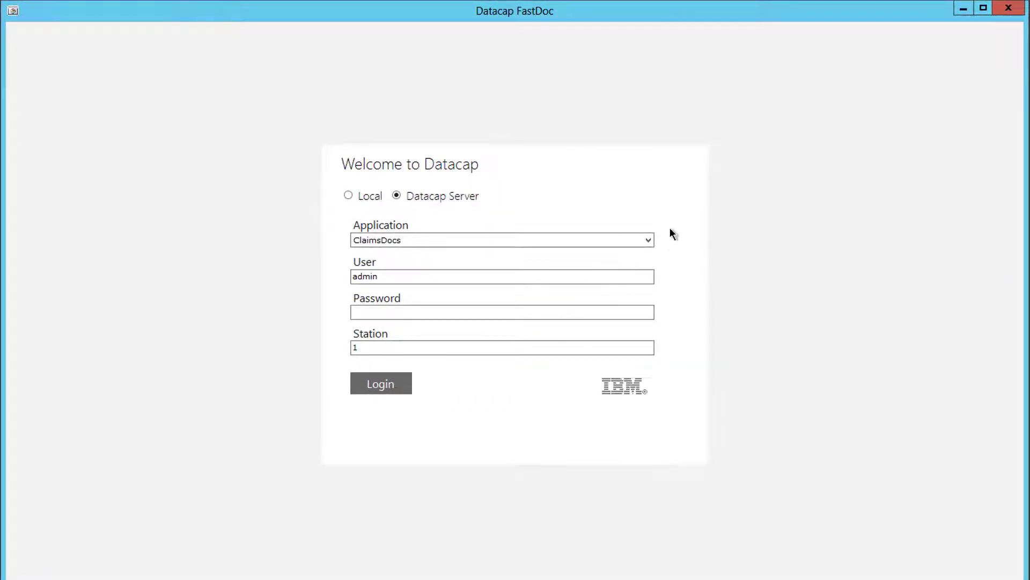
{"action": "left_click", "coordinate": [648, 240]}
{"action": "scroll", "coordinate": [648, 333], "scroll_direction": "down", "scroll_amount": 1}
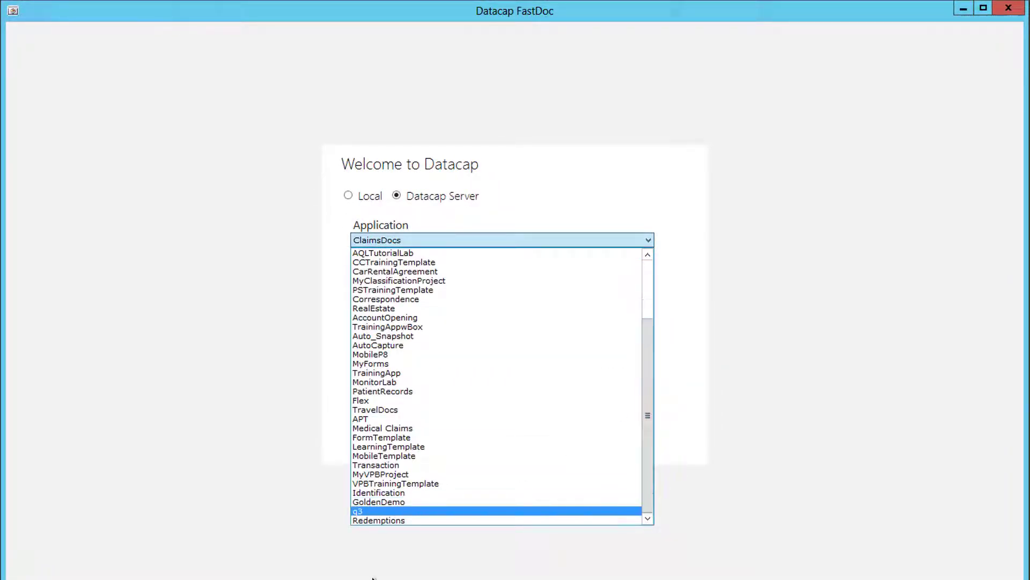
{"action": "left_click", "coordinate": [374, 522]}
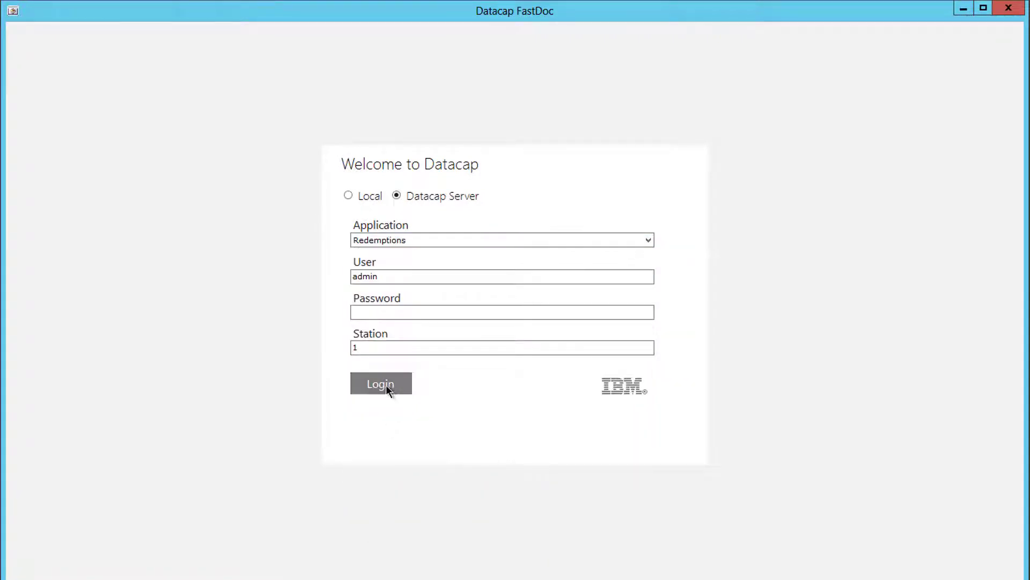
{"action": "left_click", "coordinate": [386, 311]}
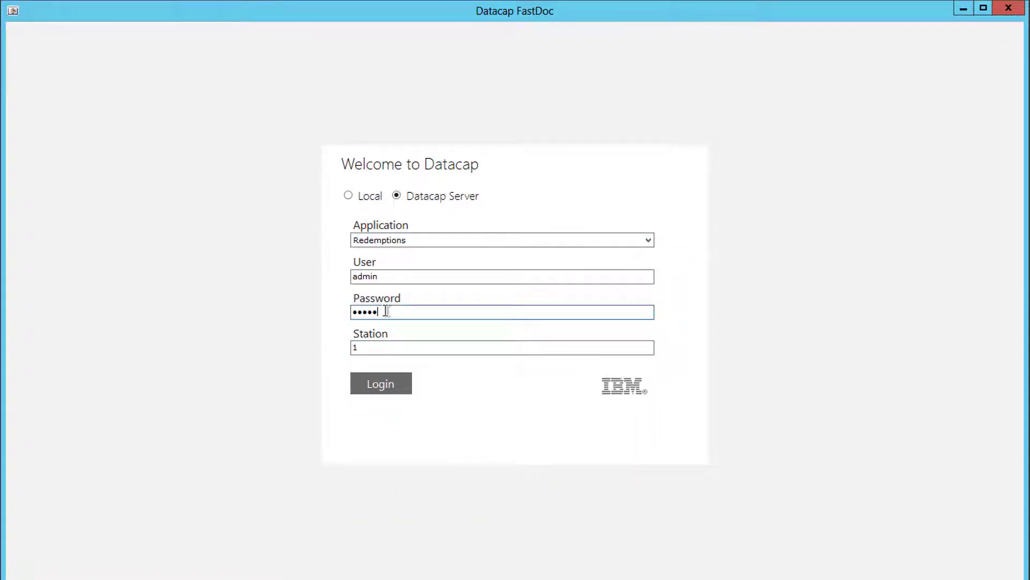
{"action": "type", "text": "admin"}
{"action": "key", "text": "Return"}
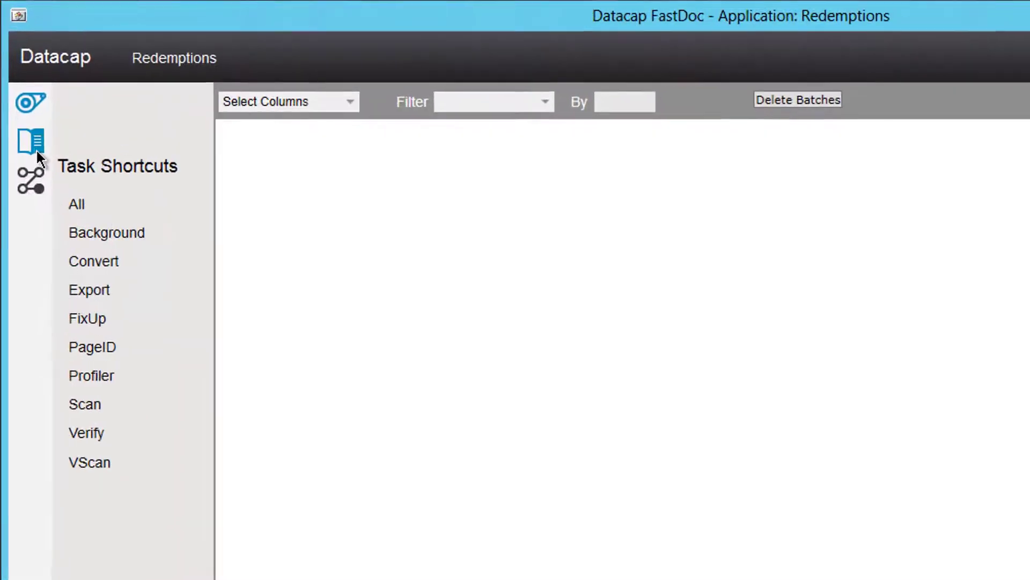
Step: Add a Redemption document type to the batch structure that uses the Document rulesets
{"action": "left_click", "coordinate": [35, 149]}
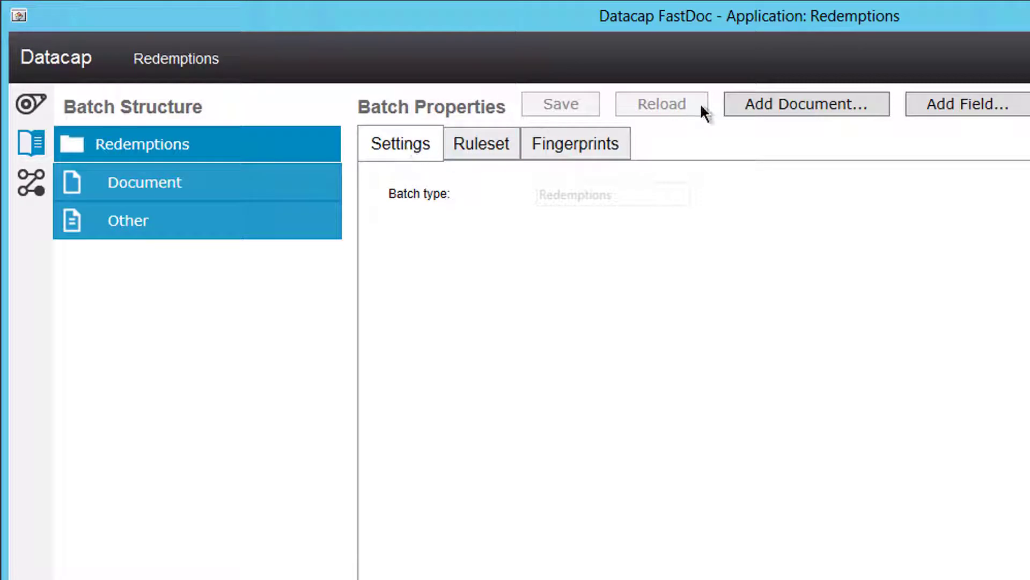
{"action": "left_click", "coordinate": [794, 105]}
{"action": "type", "text": "Re"}
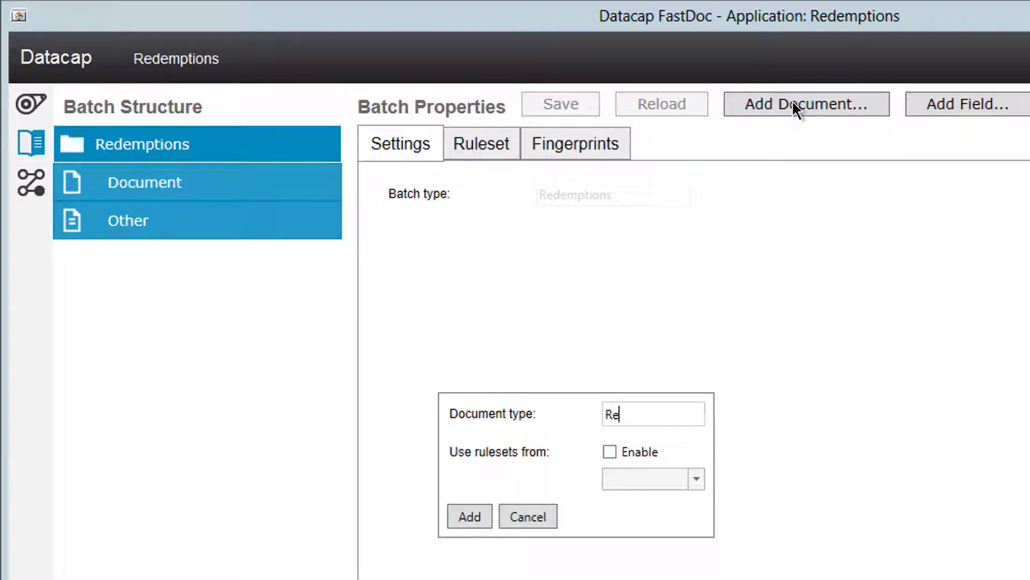
{"action": "type", "text": "demption"}
{"action": "left_click", "coordinate": [608, 450]}
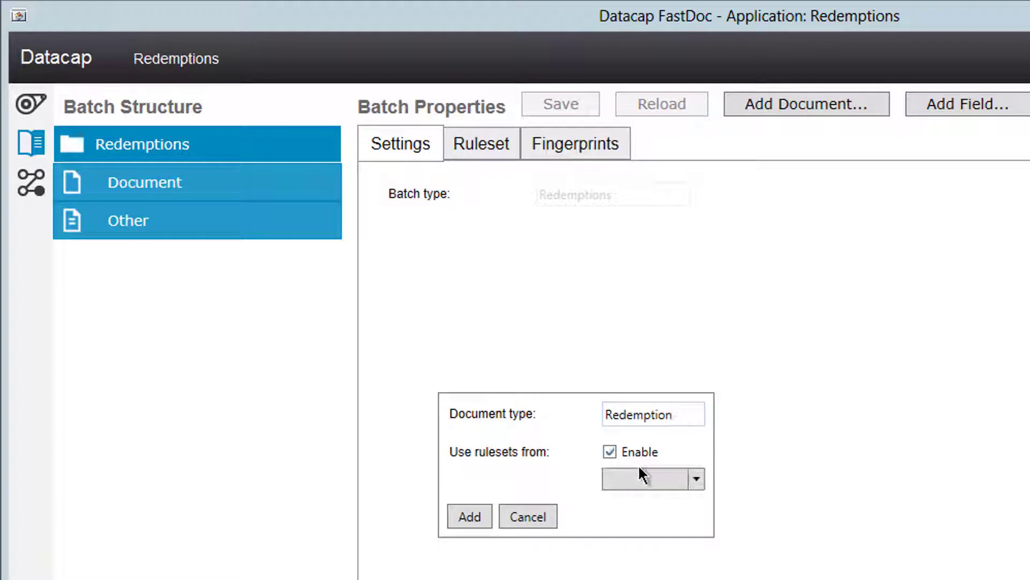
{"action": "left_click", "coordinate": [667, 477]}
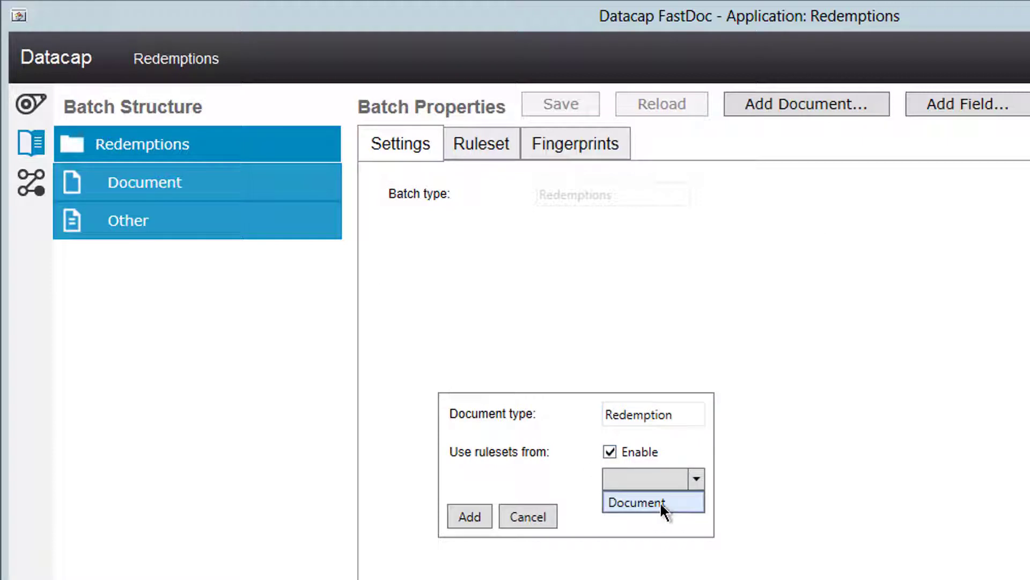
{"action": "left_click", "coordinate": [662, 505]}
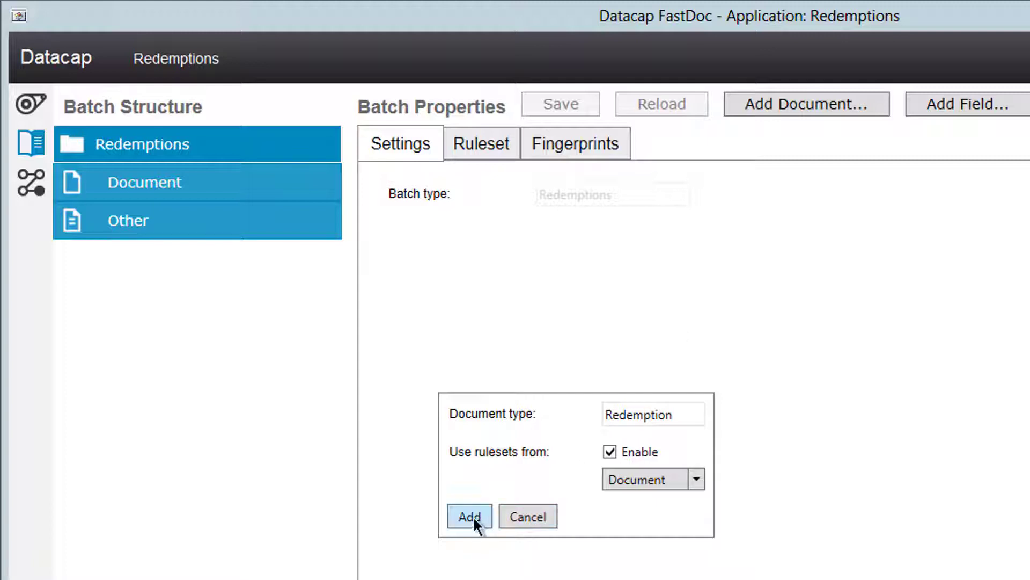
{"action": "left_click", "coordinate": [471, 516]}
{"action": "left_click", "coordinate": [128, 229]}
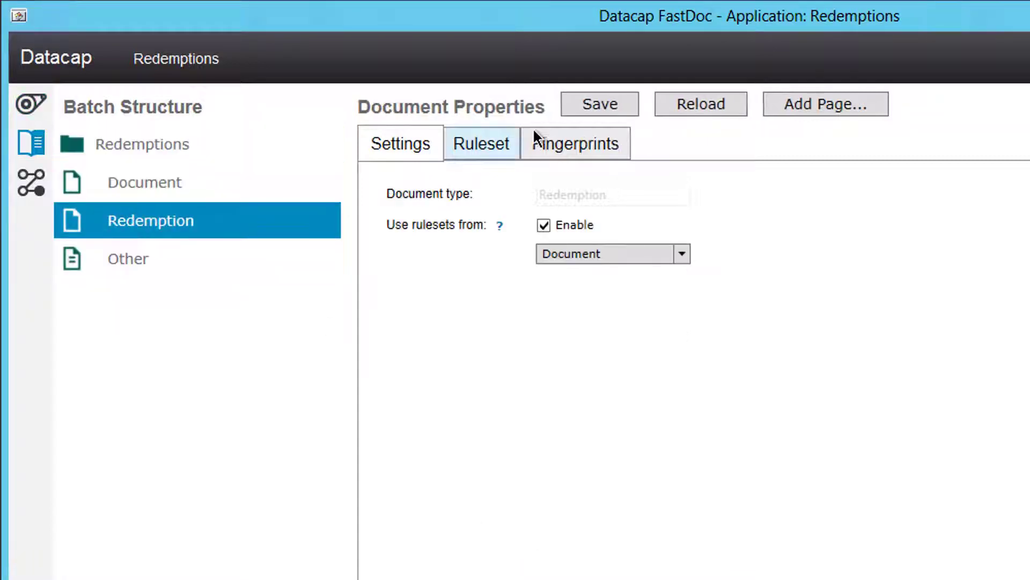
Step: Add a Redemption_main page type under Redemption, using rulesets from Page
{"action": "left_click", "coordinate": [841, 114]}
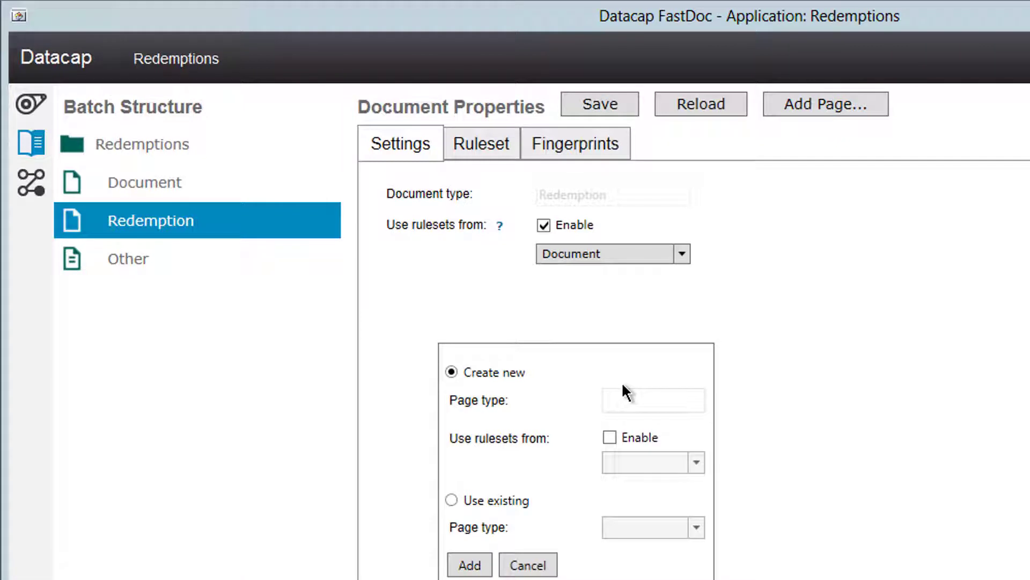
{"action": "left_click", "coordinate": [624, 397]}
{"action": "type", "text": "Redemption_main"}
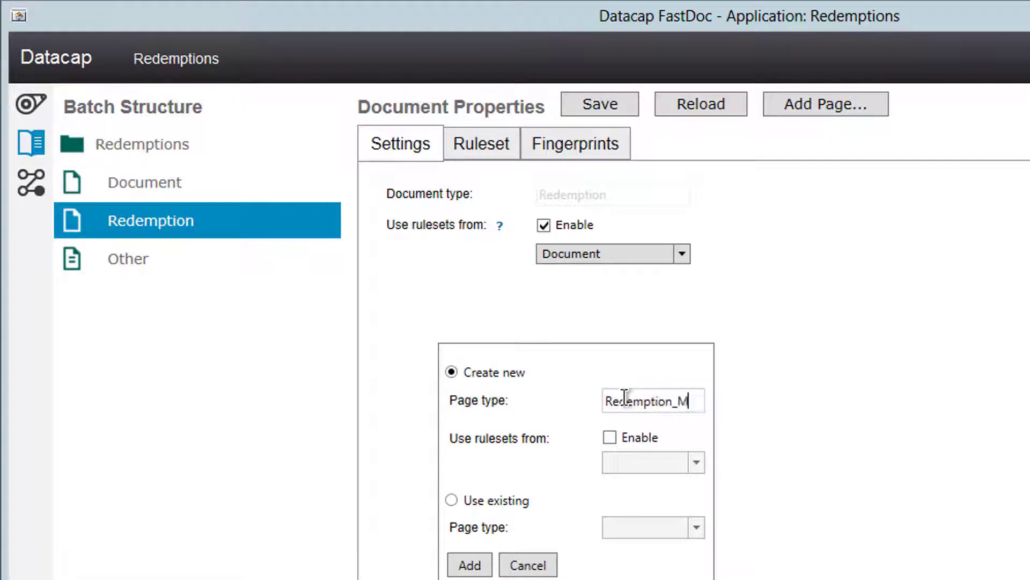
{"action": "left_click", "coordinate": [612, 437]}
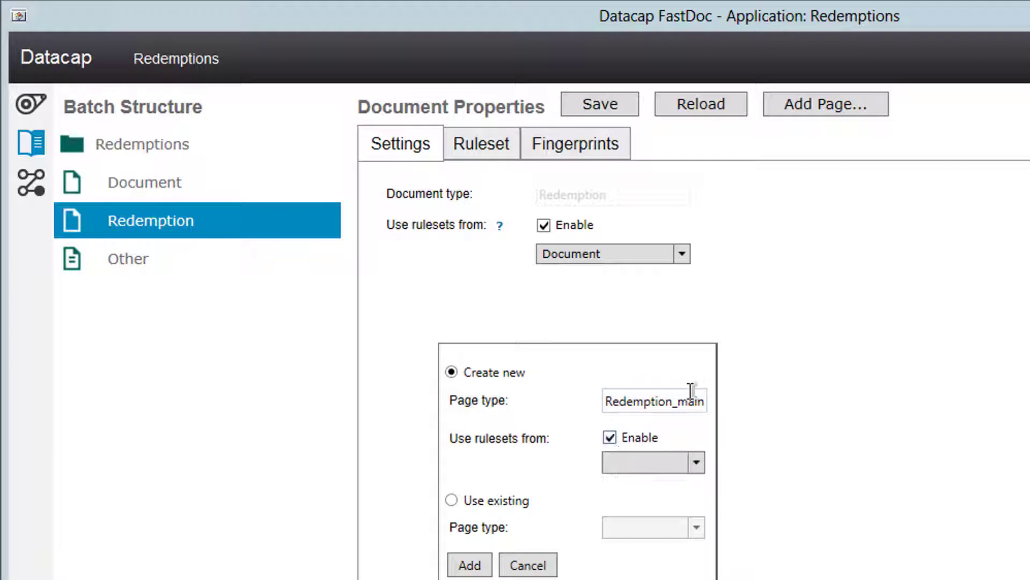
{"action": "left_click", "coordinate": [697, 463]}
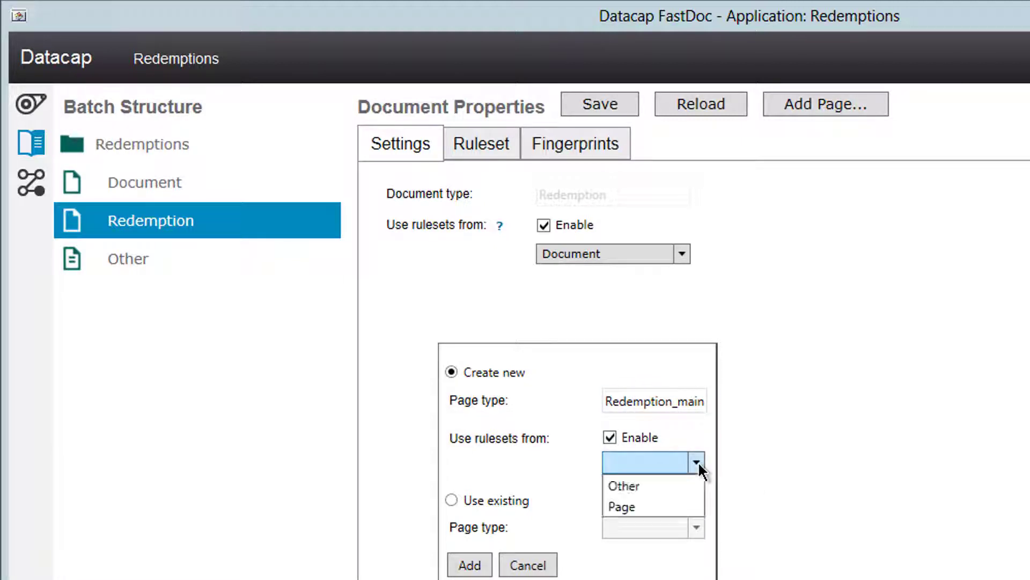
{"action": "left_click", "coordinate": [638, 506]}
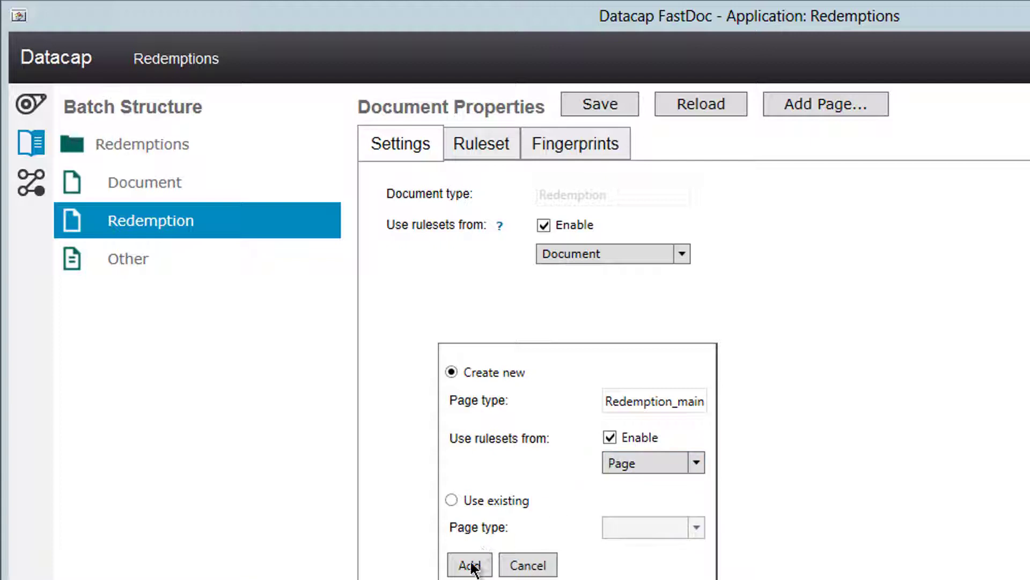
{"action": "left_click", "coordinate": [477, 558]}
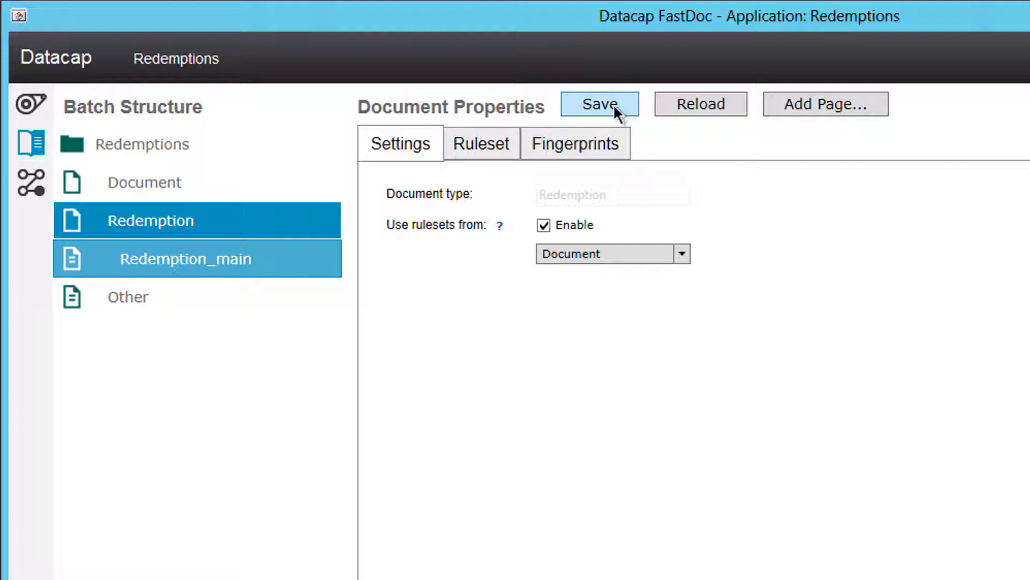
Step: Add a second page type, Redemption_trailing, also taking its rulesets from Page
{"action": "left_click", "coordinate": [794, 103]}
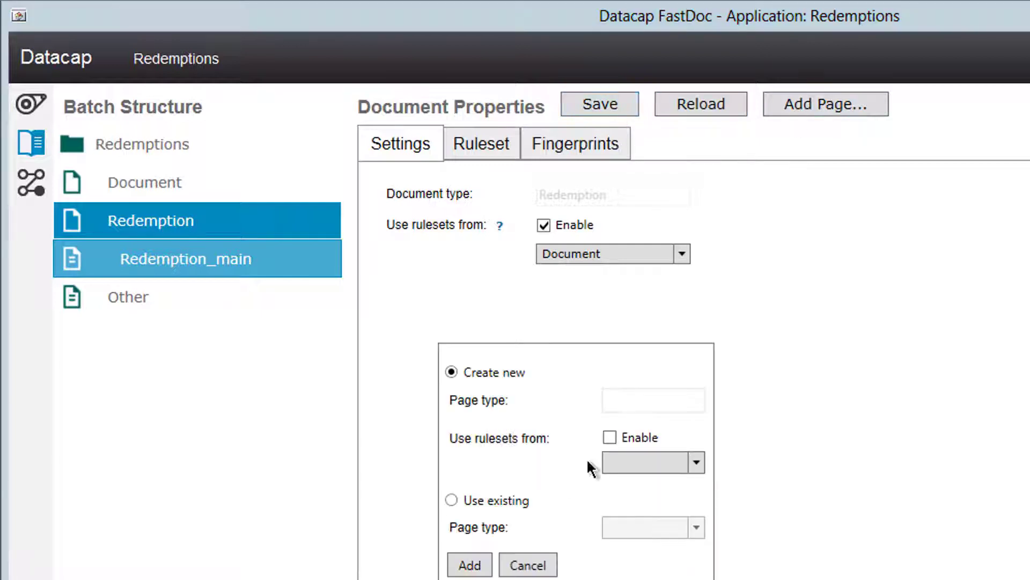
{"action": "left_click", "coordinate": [634, 403]}
{"action": "type", "text": "Redemption_trailin"}
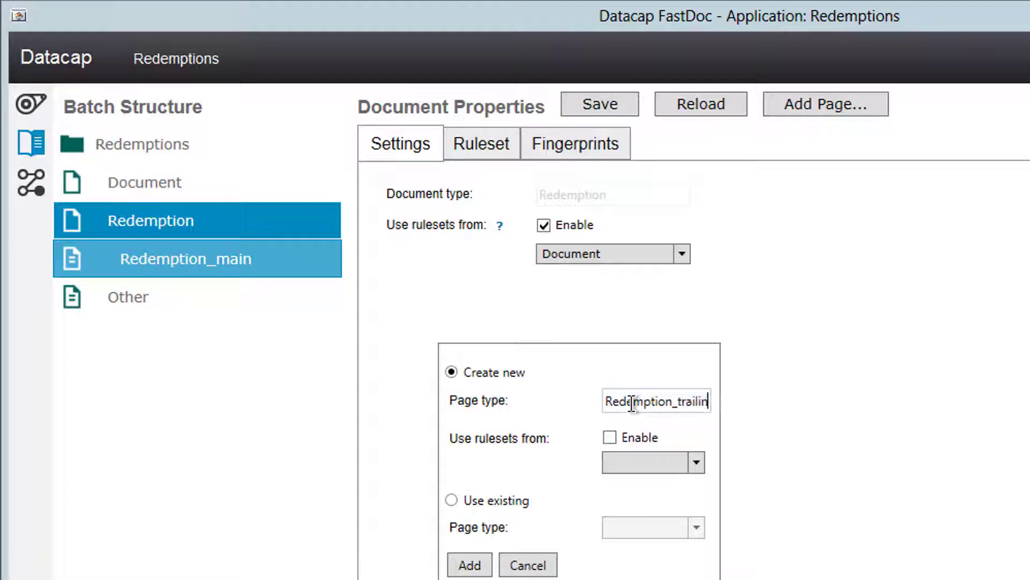
{"action": "type", "text": "g"}
{"action": "left_click", "coordinate": [619, 440]}
{"action": "left_click", "coordinate": [633, 462]}
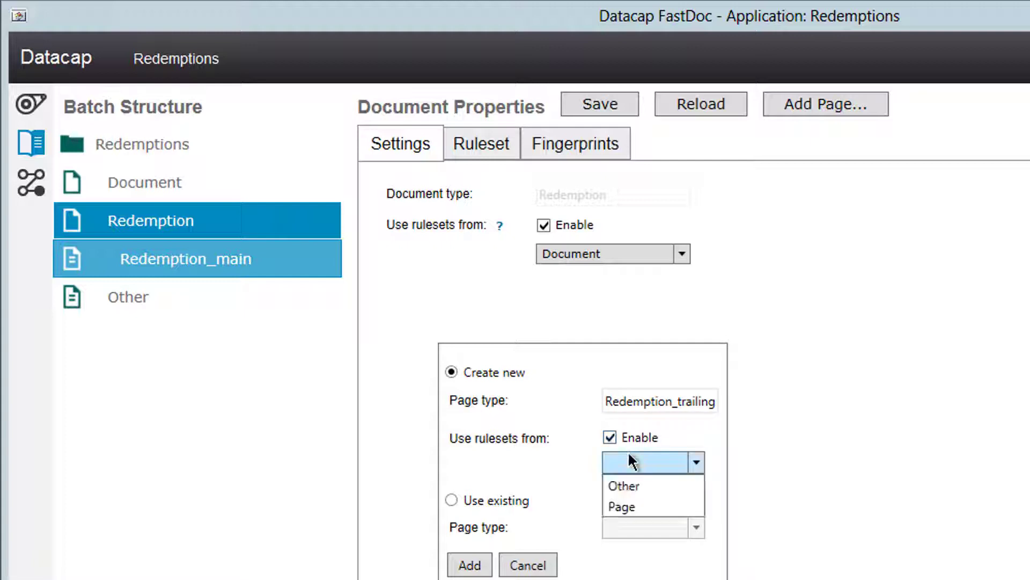
{"action": "left_click", "coordinate": [636, 507]}
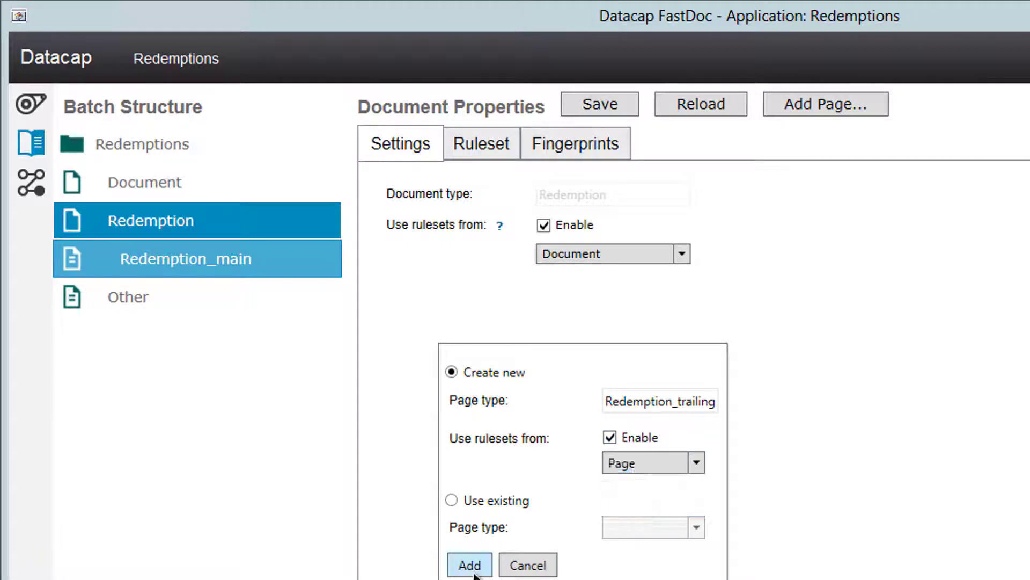
{"action": "left_click", "coordinate": [474, 572]}
{"action": "left_click", "coordinate": [217, 263]}
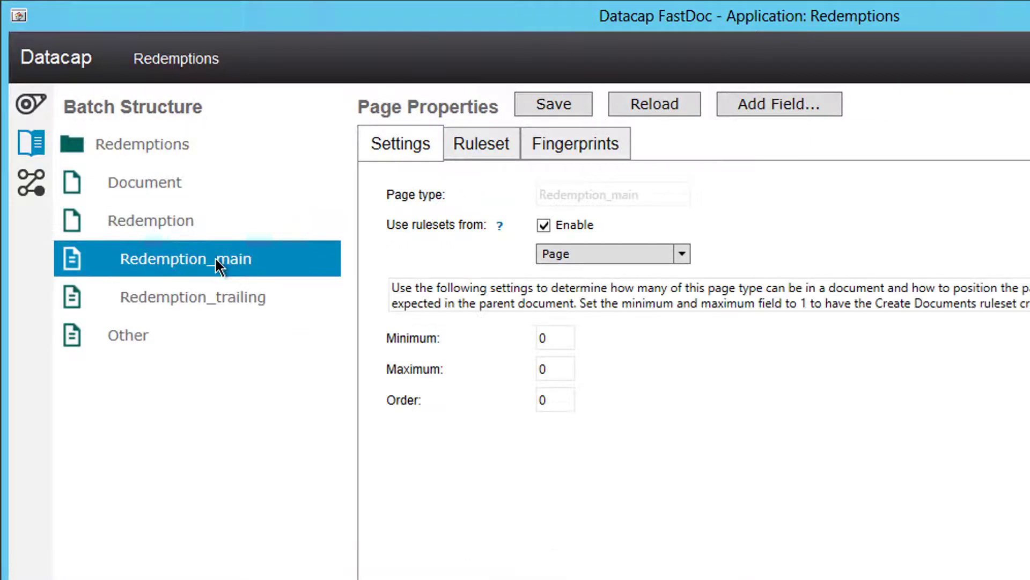
Step: Set Redemption_main's Minimum to 1 and Maximum to 11
{"action": "left_click", "coordinate": [558, 339]}
{"action": "key", "text": "shift+Home"}
{"action": "type", "text": "1"}
{"action": "left_click", "coordinate": [565, 373]}
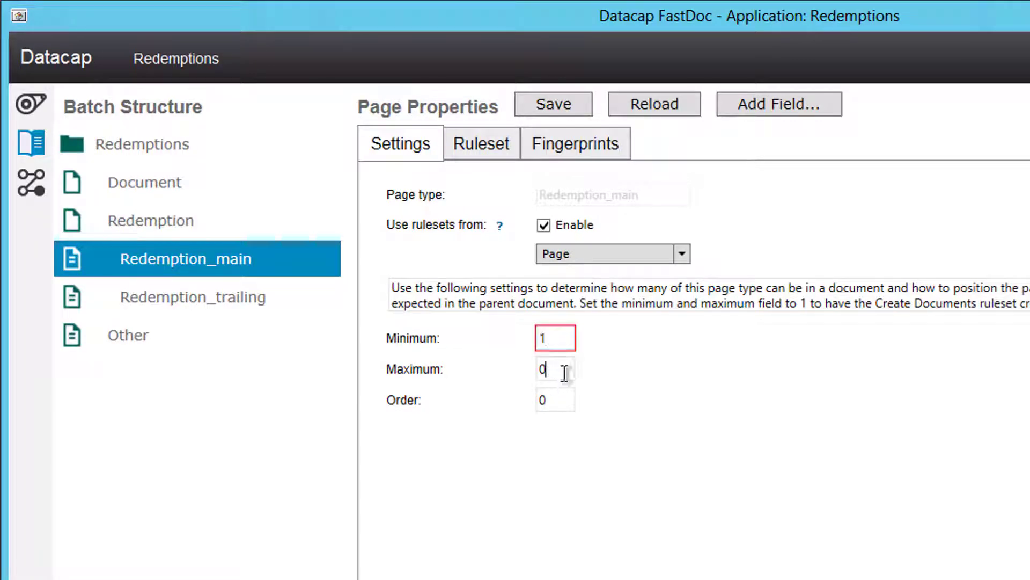
{"action": "key", "text": "shift+Home"}
{"action": "type", "text": "11"}
Step: Set the Redemption_trailing page's Order to 2
{"action": "left_click", "coordinate": [236, 297]}
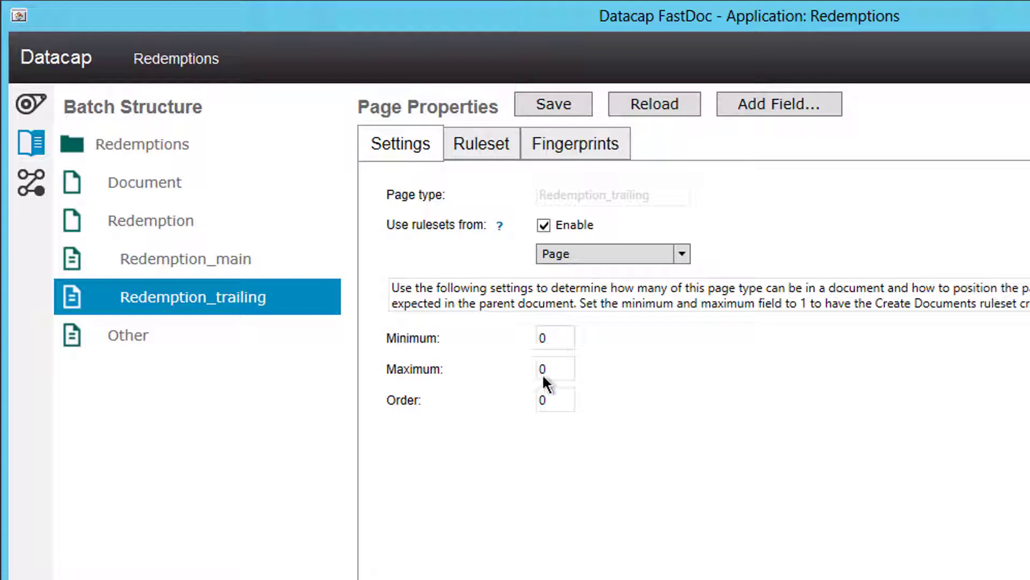
{"action": "double_click", "coordinate": [554, 407]}
{"action": "type", "text": "2"}
{"action": "left_click", "coordinate": [573, 575]}
Step: Save the batch structure changes and scroll up through the payment advice PDF
{"action": "left_click", "coordinate": [562, 106]}
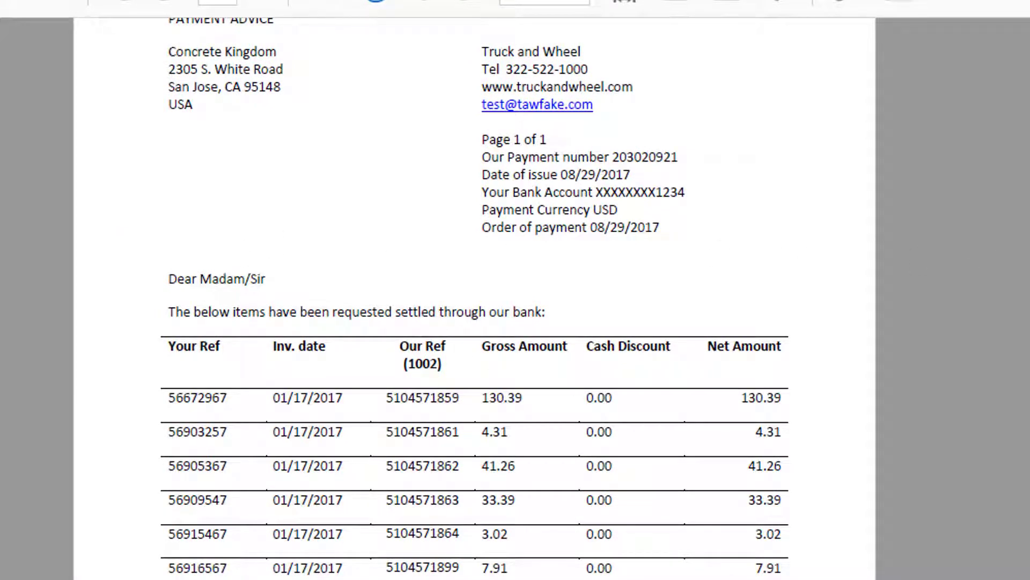
{"action": "scroll", "coordinate": [570, 95], "scroll_direction": "up", "scroll_amount": 3}
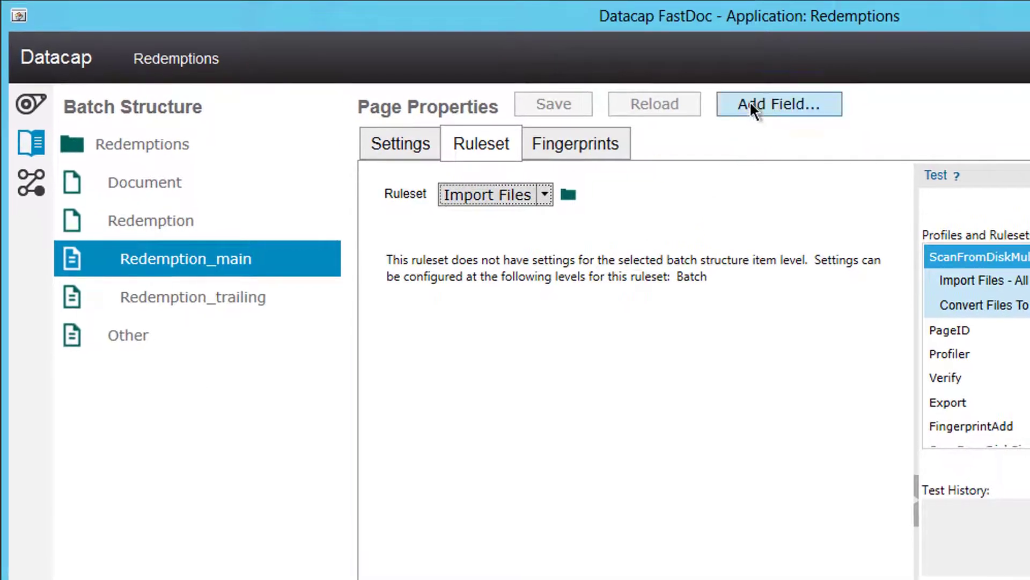
Step: Create three new Redemption_main fields named Company, Date and Payment_Number
{"action": "left_click", "coordinate": [752, 106]}
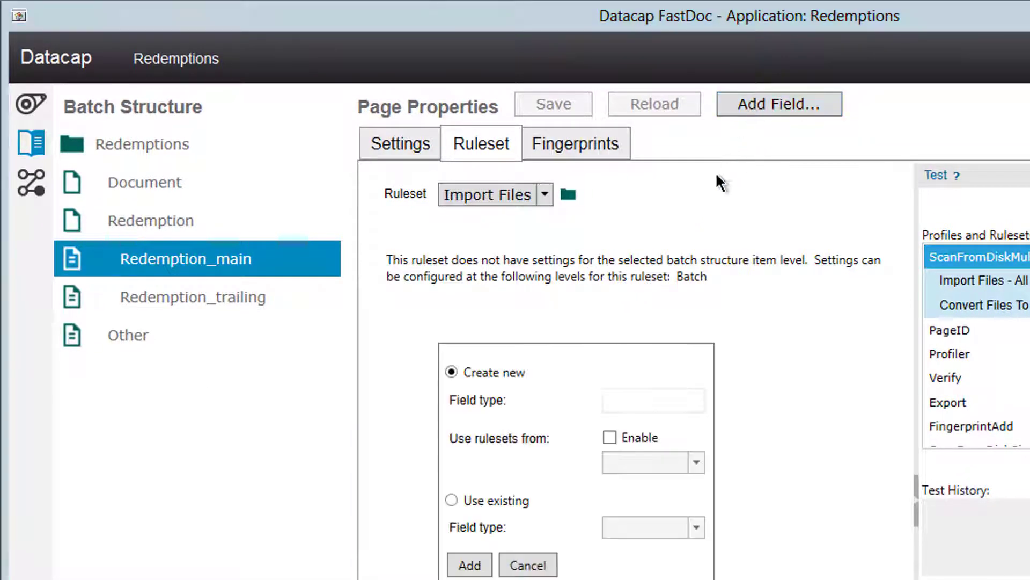
{"action": "left_click", "coordinate": [641, 400]}
{"action": "type", "text": "Company"}
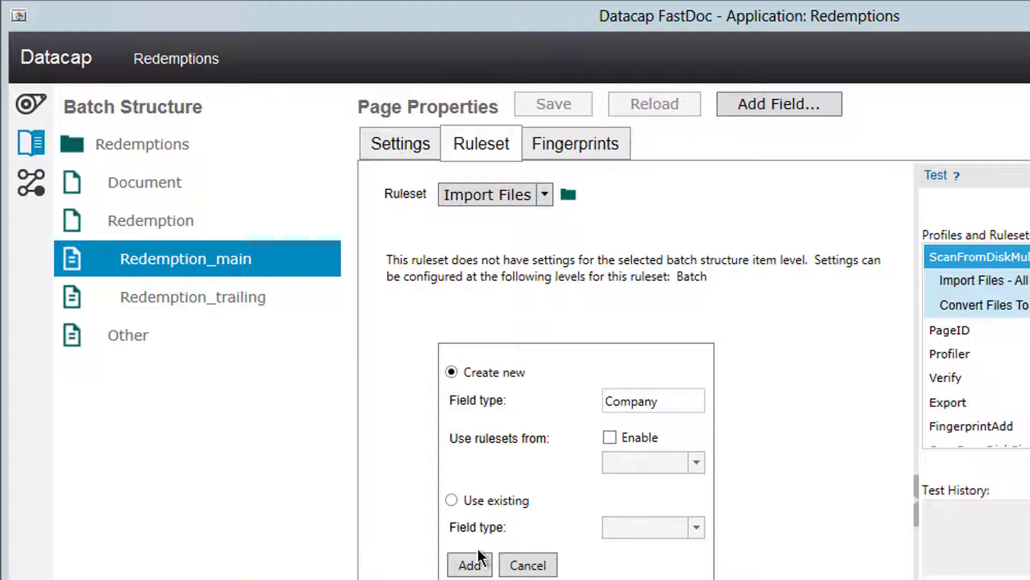
{"action": "left_click", "coordinate": [467, 565]}
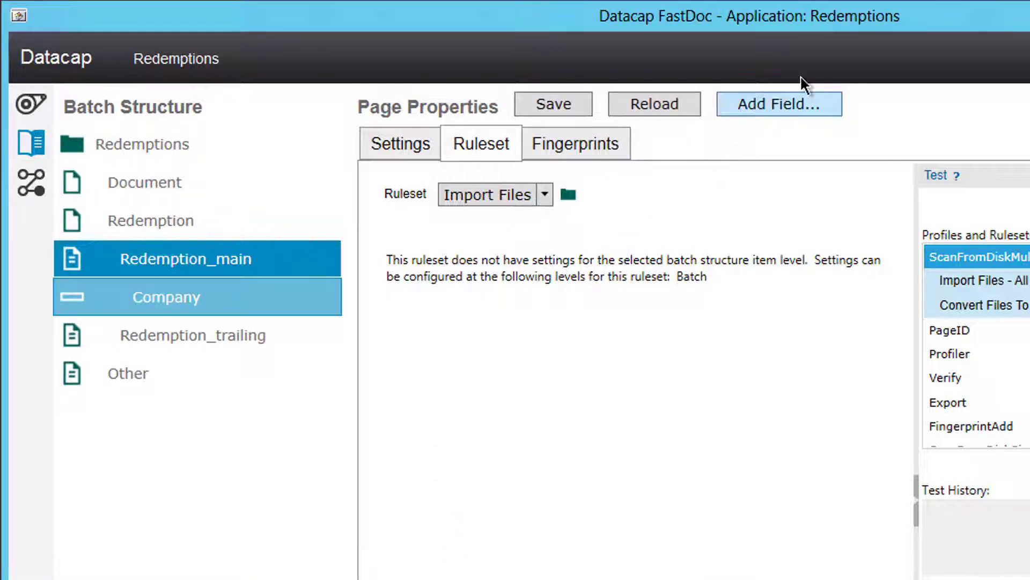
{"action": "left_click", "coordinate": [786, 102]}
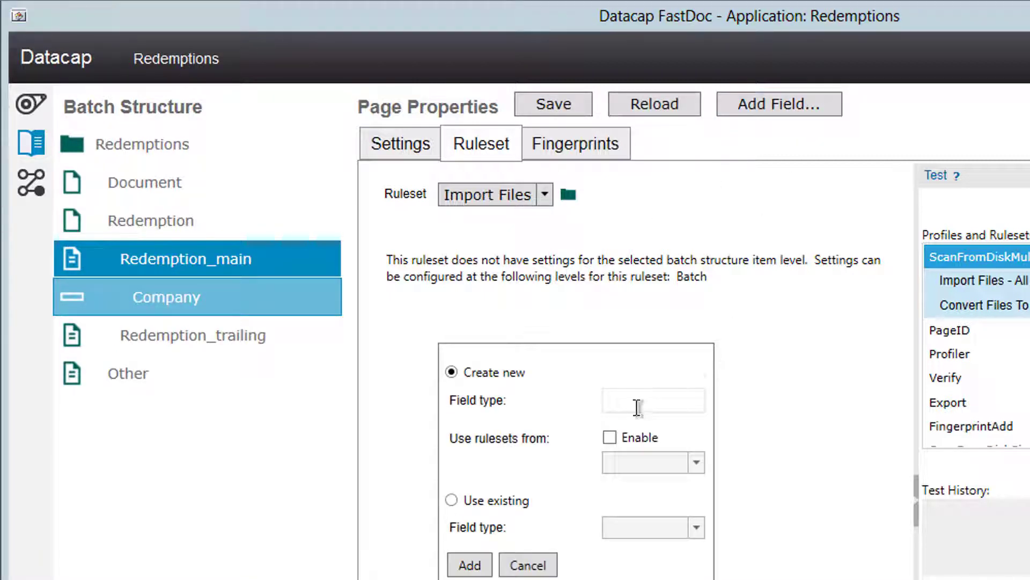
{"action": "left_click", "coordinate": [637, 408]}
{"action": "type", "text": "Date"}
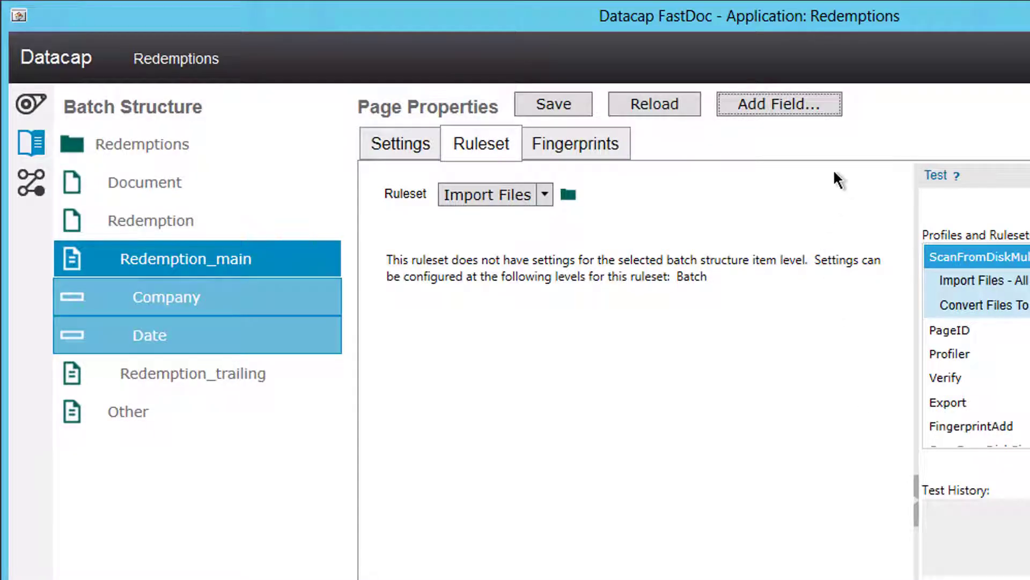
{"action": "left_click", "coordinate": [785, 111]}
{"action": "left_click", "coordinate": [633, 394]}
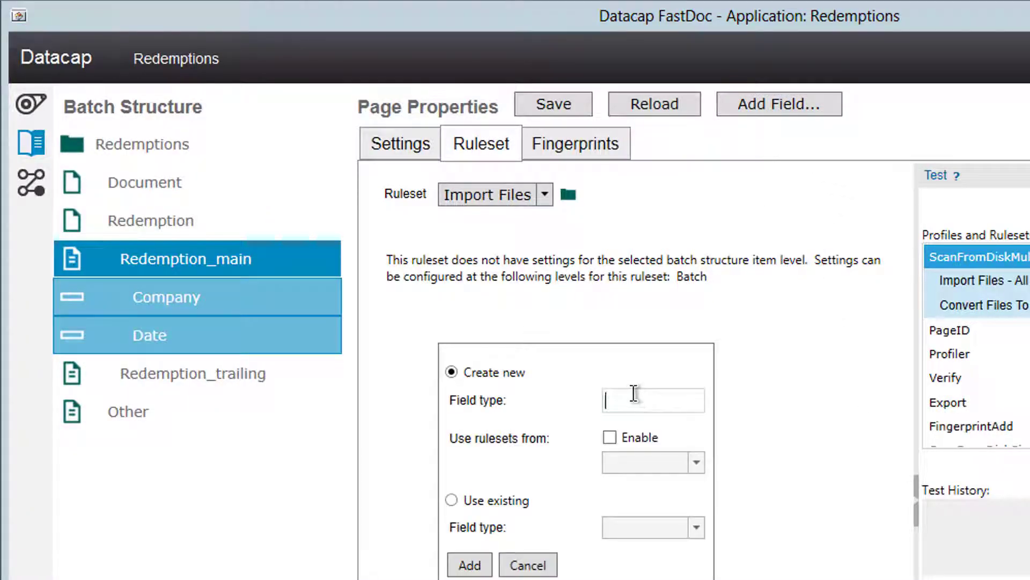
{"action": "type", "text": "Payment_Number"}
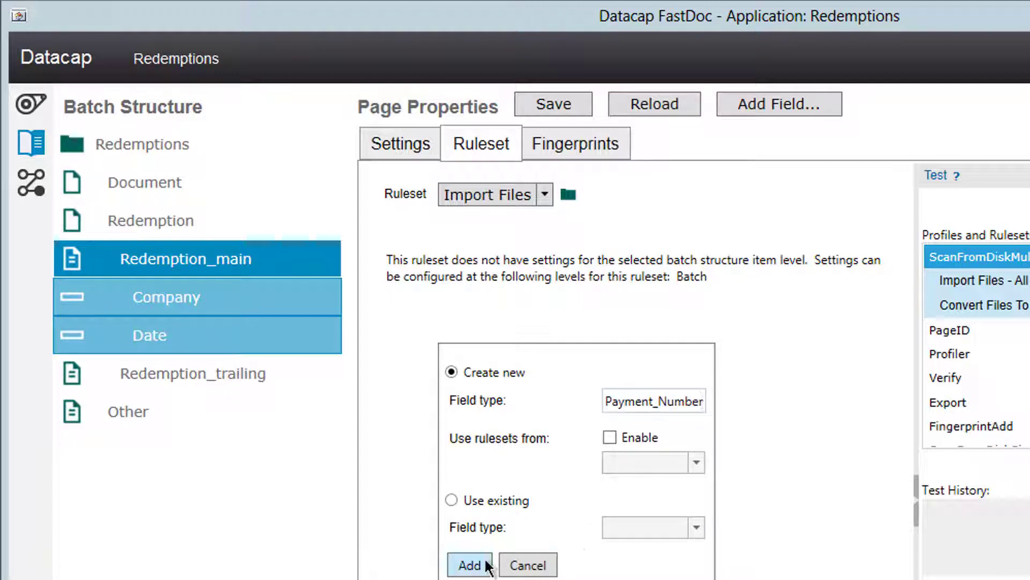
{"action": "left_click", "coordinate": [470, 565]}
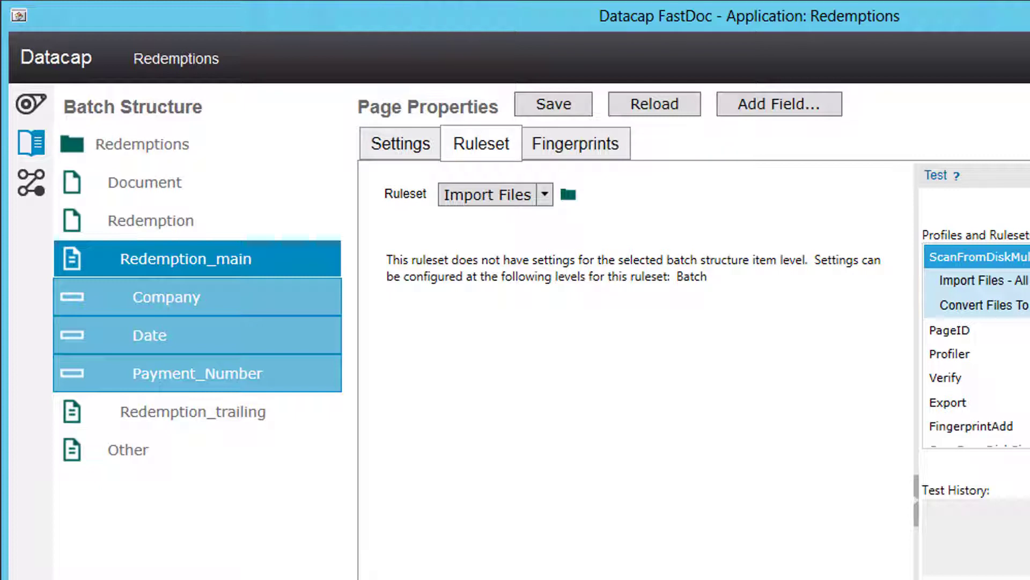
{"action": "left_click", "coordinate": [780, 104]}
Step: Under Recognize Pages and Fields, enable Read Page, Load zones for fields and Read machine print
{"action": "left_click", "coordinate": [539, 197]}
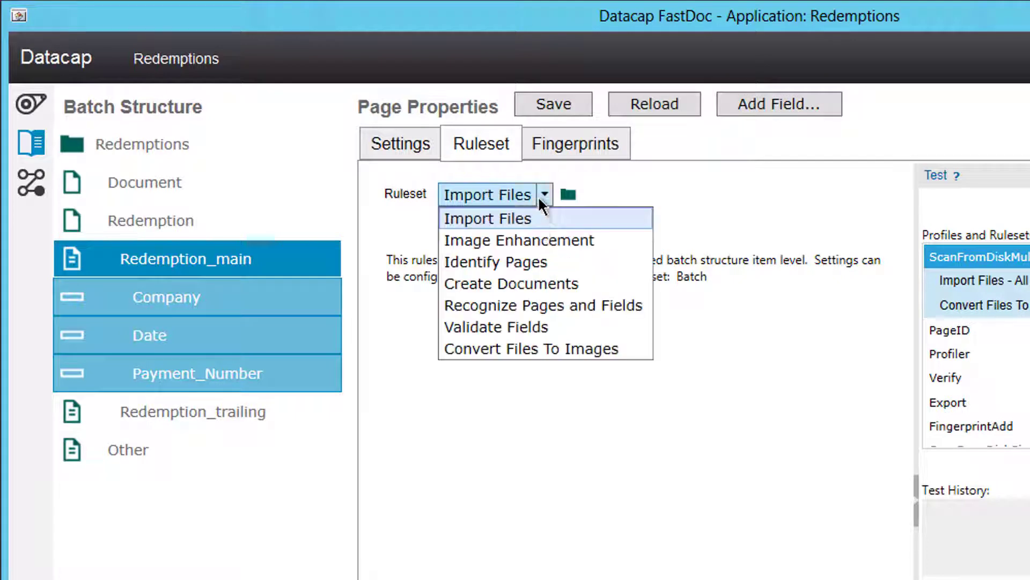
{"action": "left_click", "coordinate": [529, 306]}
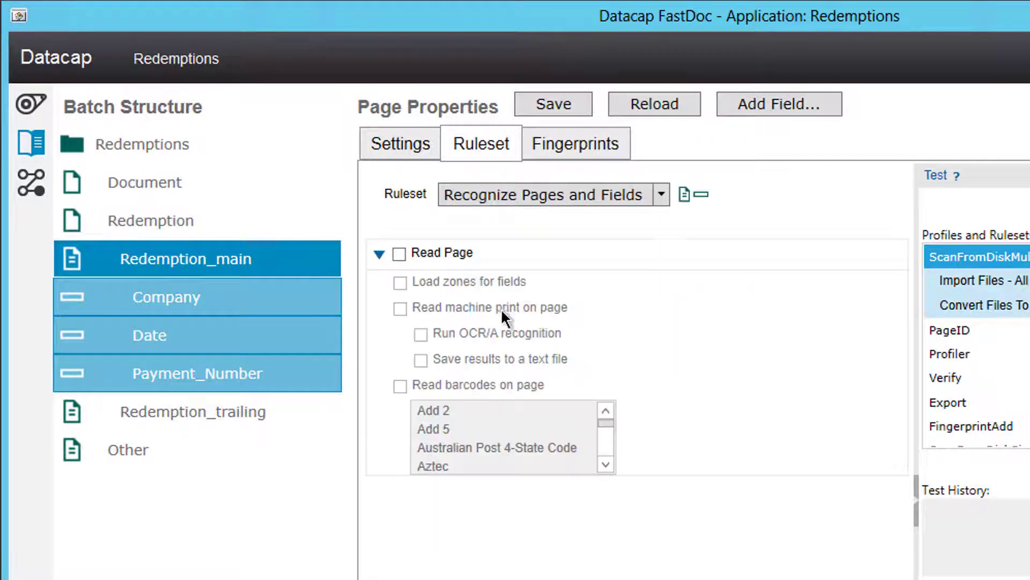
{"action": "left_click", "coordinate": [399, 254]}
{"action": "left_click", "coordinate": [401, 282]}
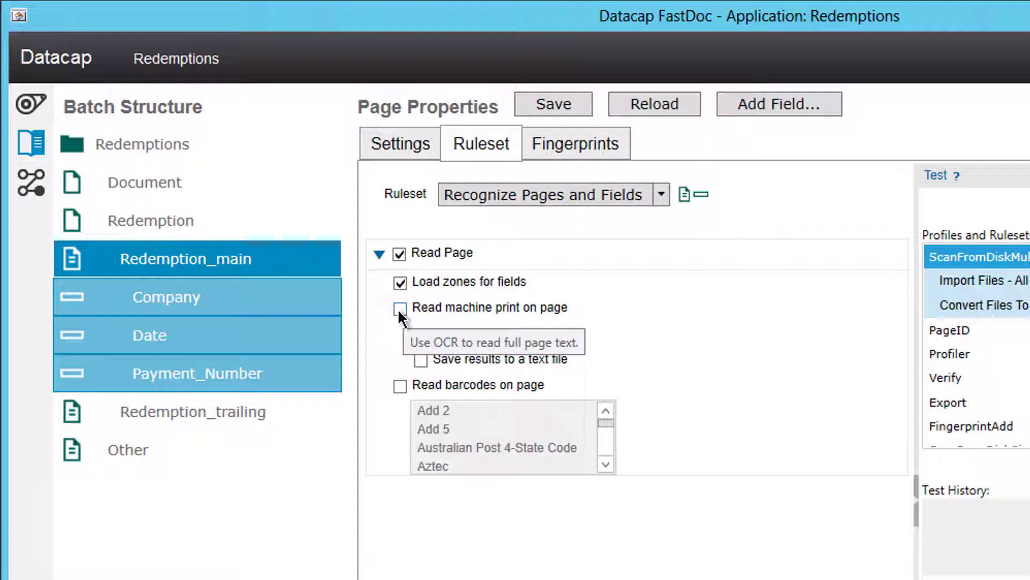
{"action": "left_click", "coordinate": [400, 308]}
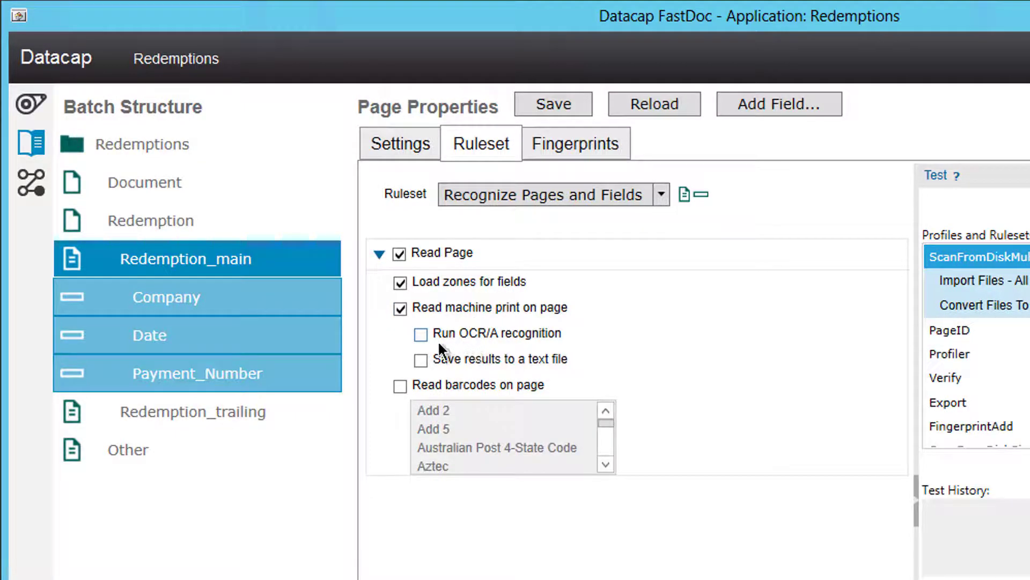
Step: Turn on Read Field for the Company, Date and Payment_Number fields
{"action": "left_click", "coordinate": [168, 292]}
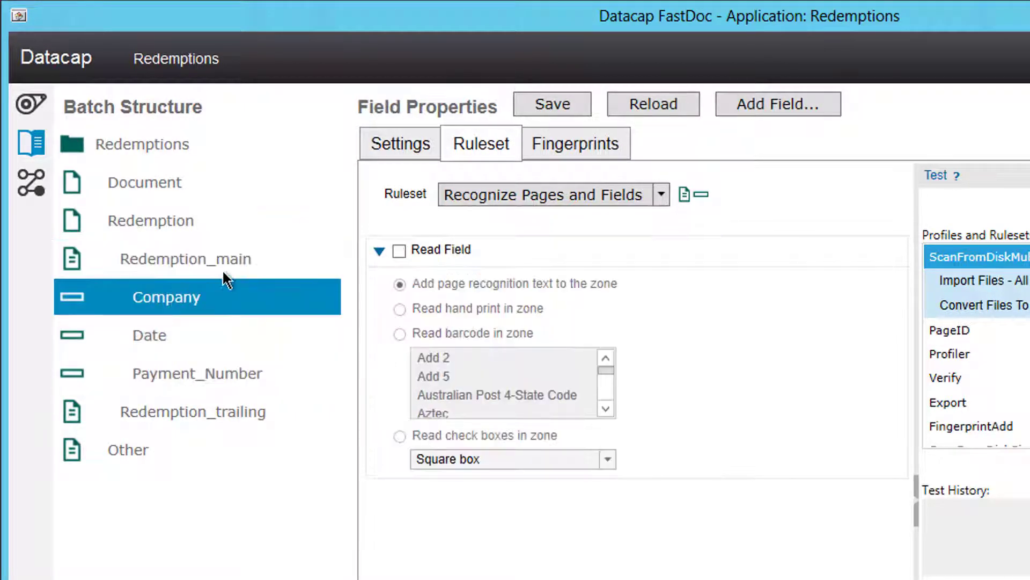
{"action": "left_click", "coordinate": [400, 251]}
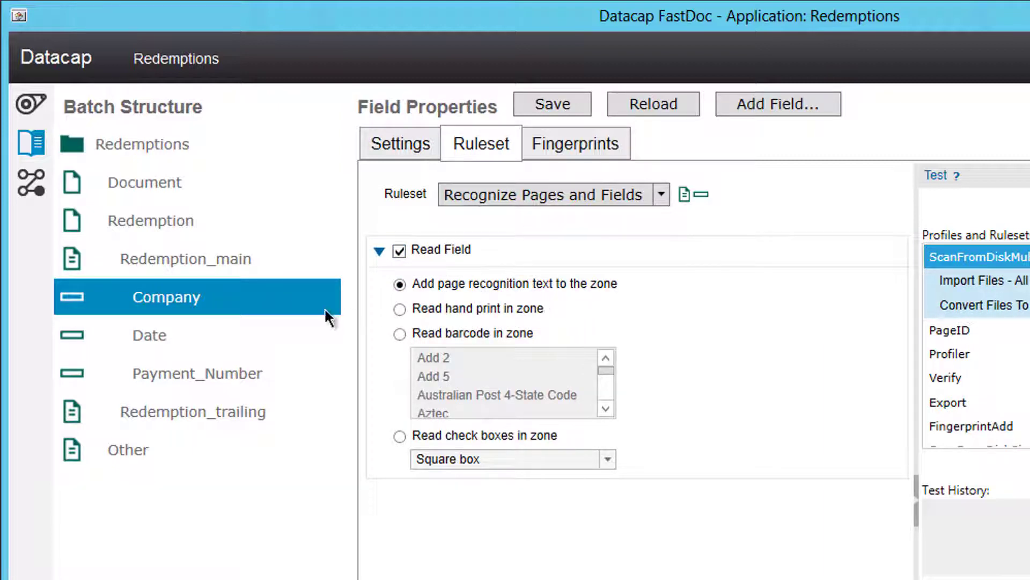
{"action": "left_click", "coordinate": [168, 335]}
{"action": "left_click", "coordinate": [399, 251]}
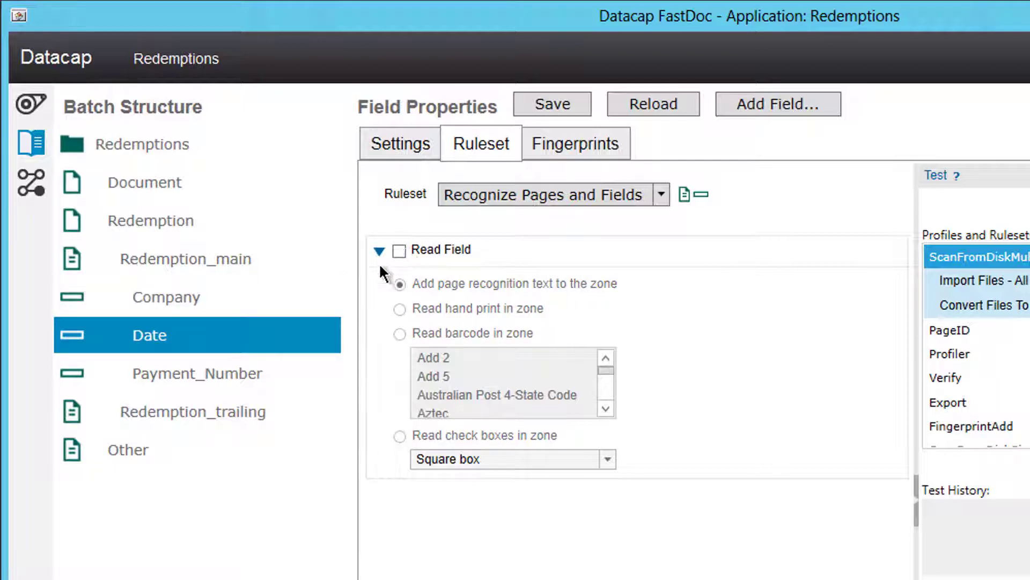
{"action": "left_click", "coordinate": [164, 371]}
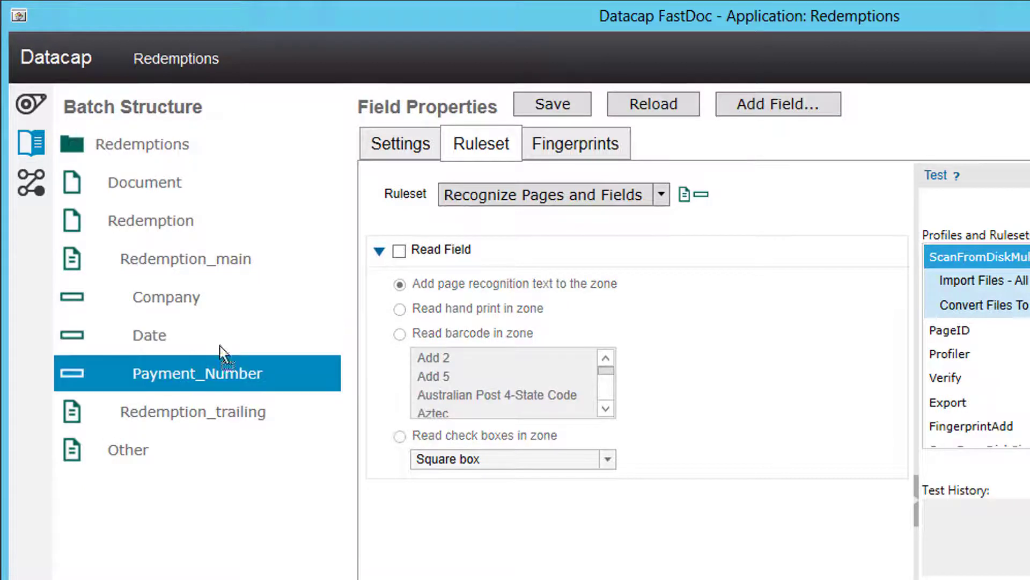
{"action": "left_click", "coordinate": [400, 251]}
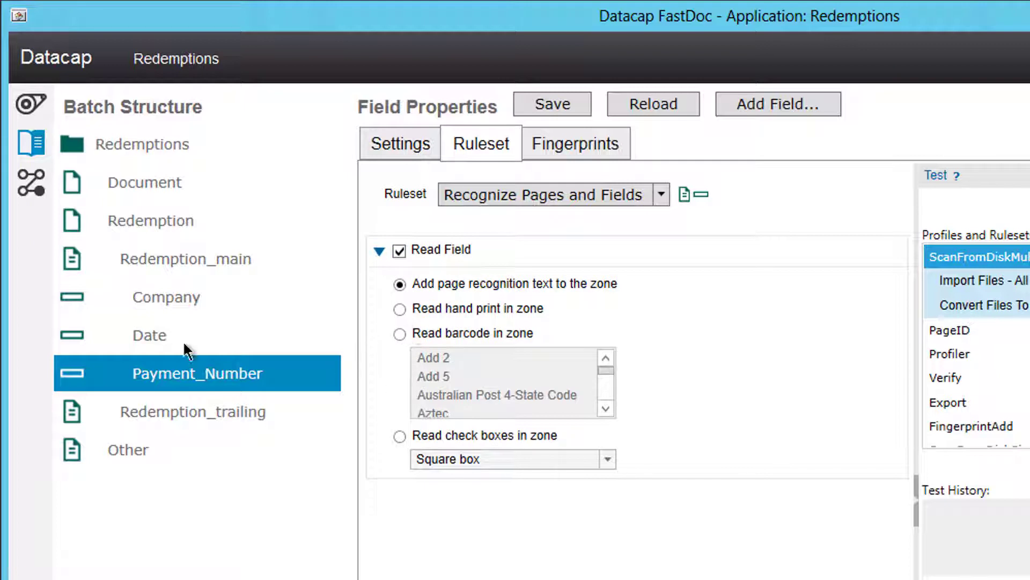
Step: Return to Redemption_main and display its Identify Pages ruleset settings
{"action": "left_click", "coordinate": [185, 294]}
{"action": "left_click", "coordinate": [185, 254]}
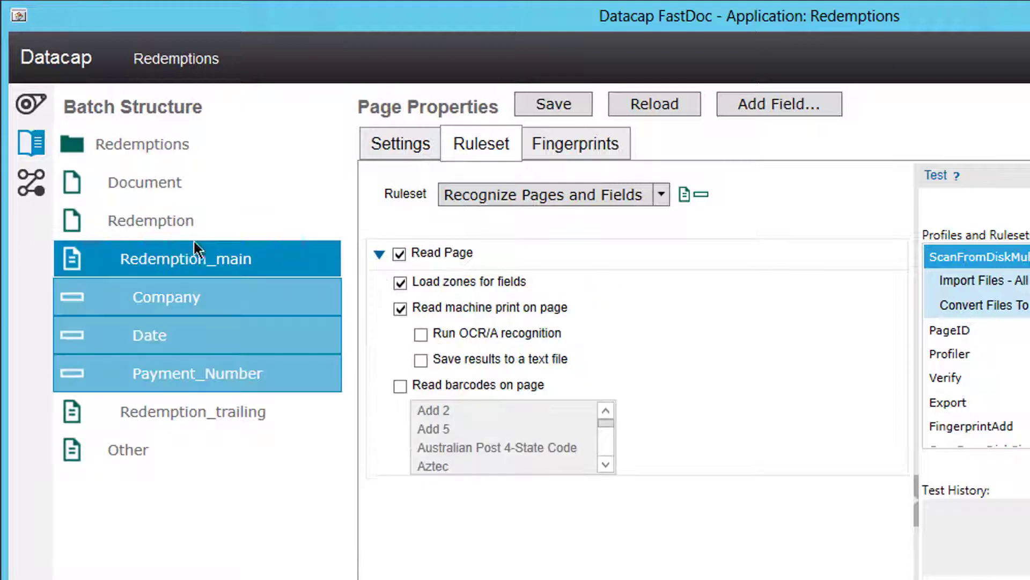
{"action": "left_click", "coordinate": [623, 206]}
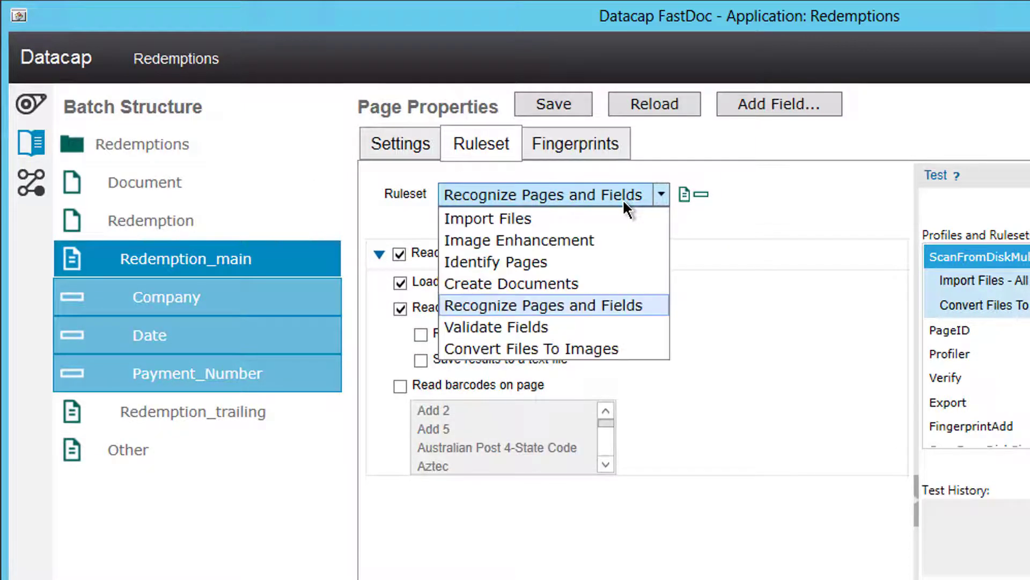
{"action": "left_click", "coordinate": [495, 261]}
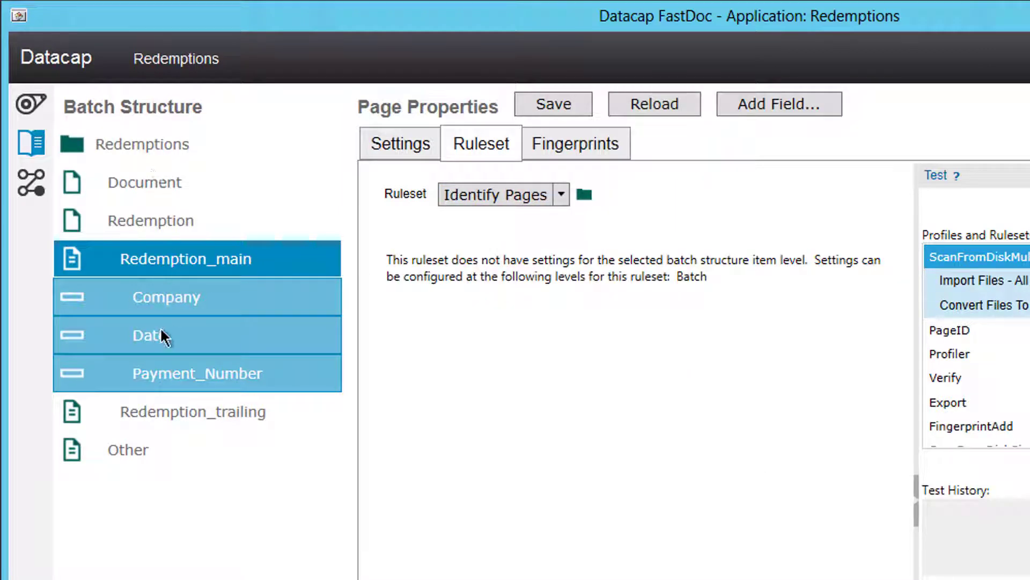
Step: Enable Page Source Location identification (main Redemption_main, trailing Redemption_trailing), save, and close FastDoc
{"action": "left_click", "coordinate": [134, 145]}
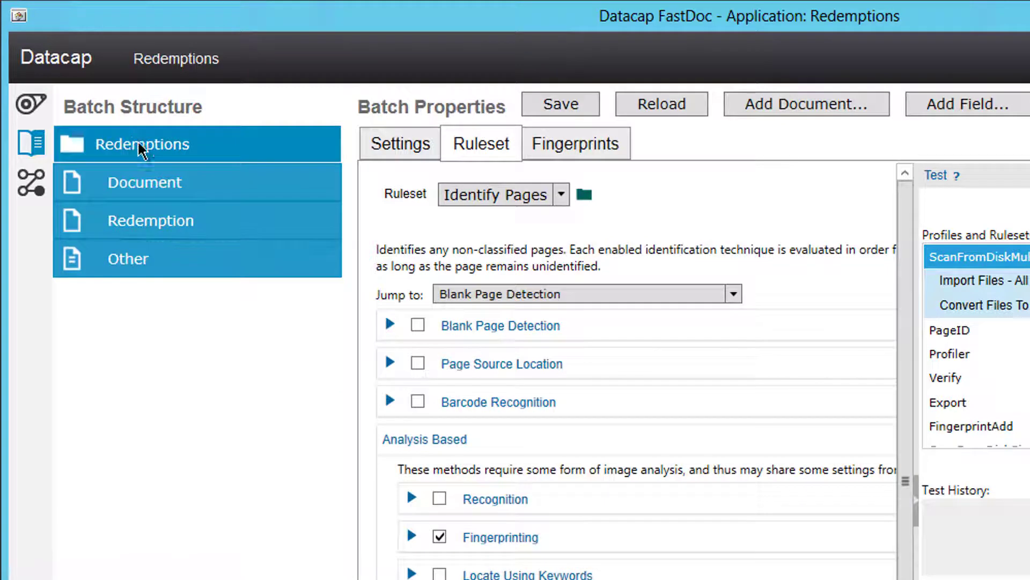
{"action": "left_click", "coordinate": [412, 535]}
{"action": "left_click", "coordinate": [371, 536]}
{"action": "left_click", "coordinate": [392, 372]}
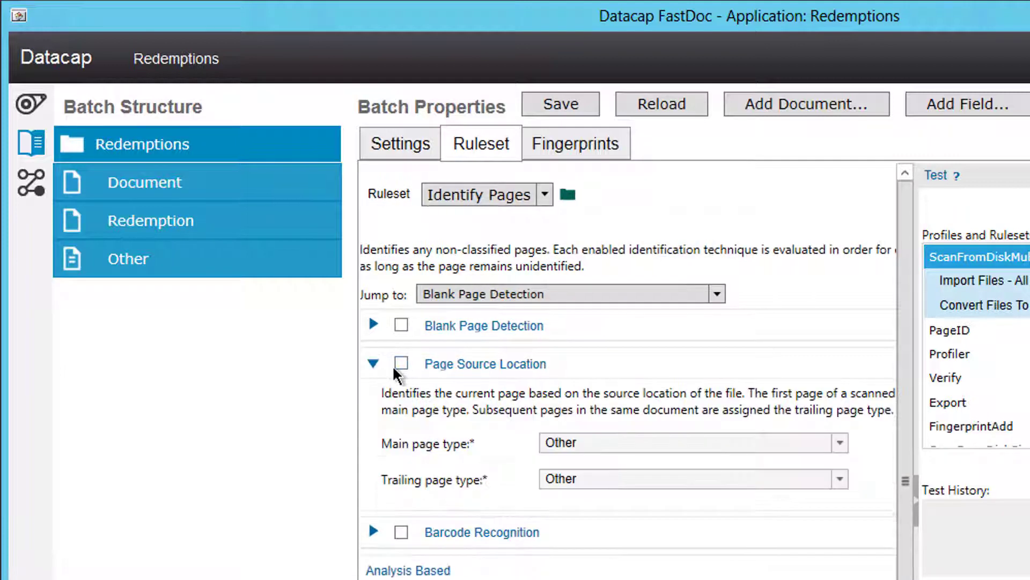
{"action": "left_click", "coordinate": [401, 363]}
{"action": "left_click", "coordinate": [568, 445]}
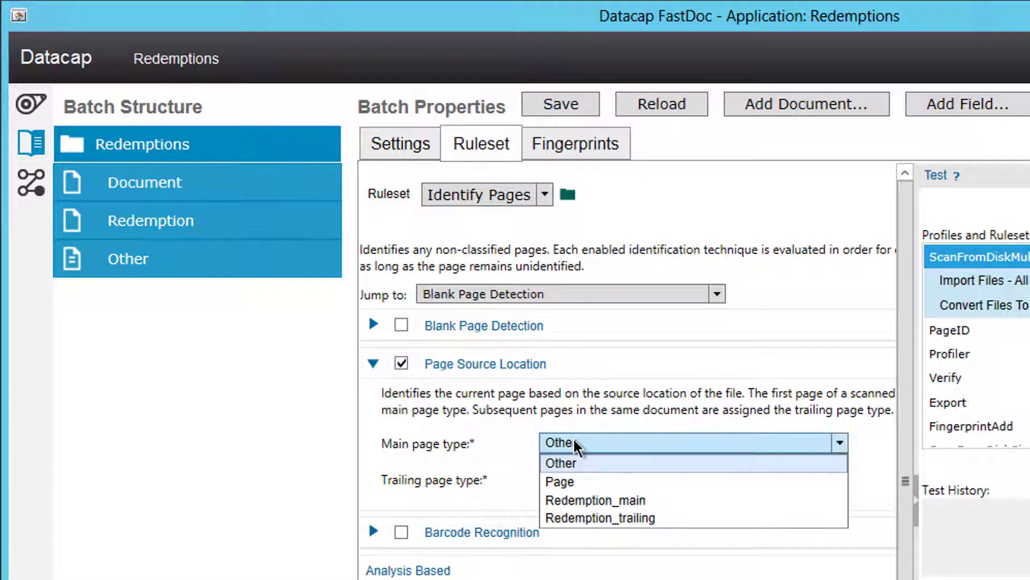
{"action": "left_click", "coordinate": [593, 502]}
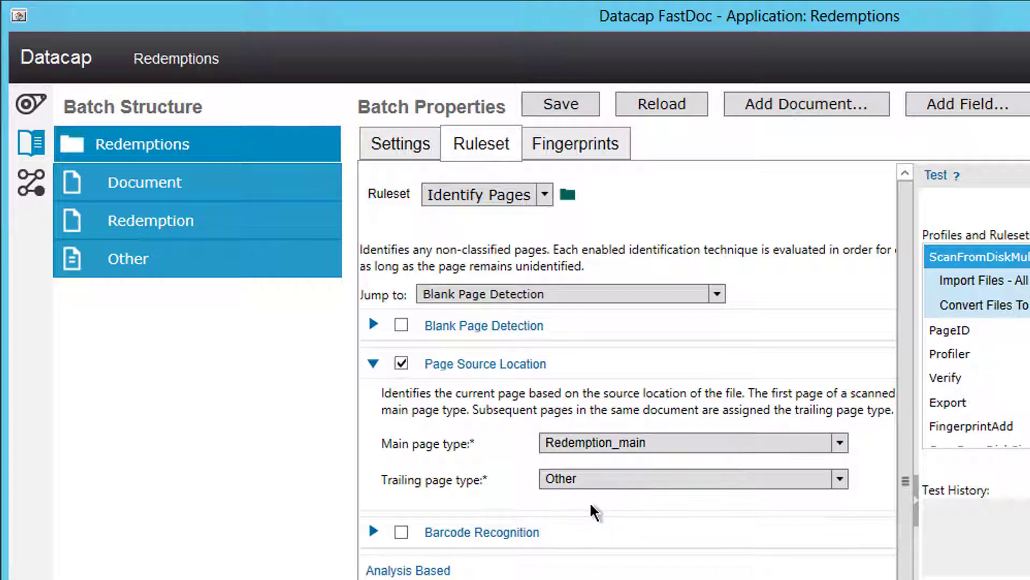
{"action": "left_click", "coordinate": [588, 483]}
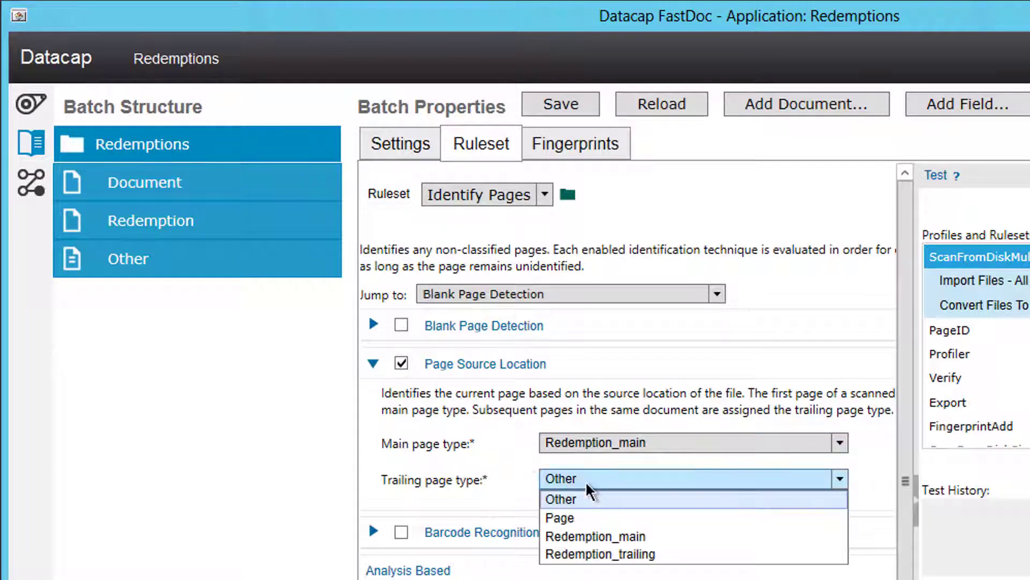
{"action": "left_click", "coordinate": [590, 554]}
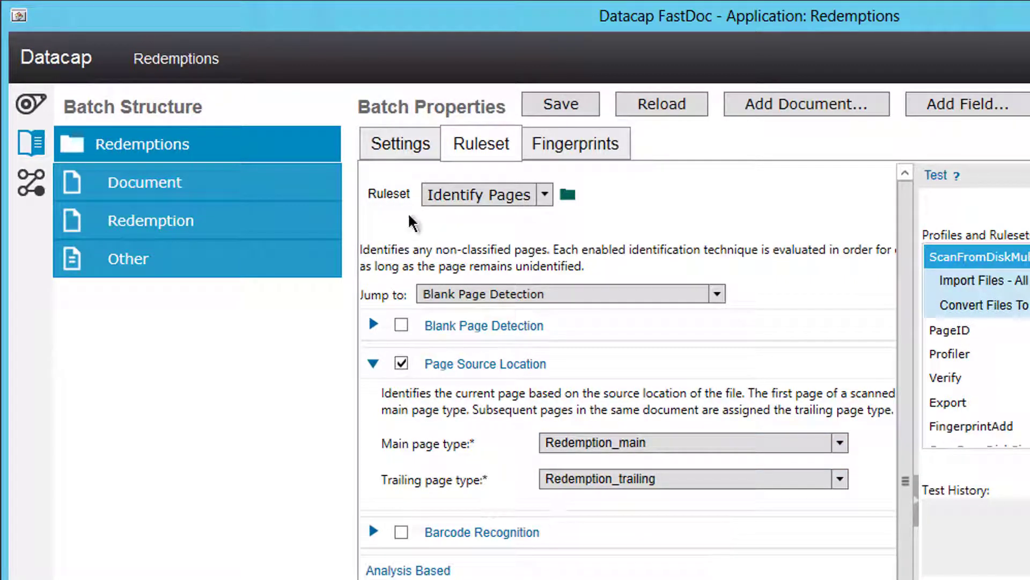
{"action": "left_click", "coordinate": [560, 107]}
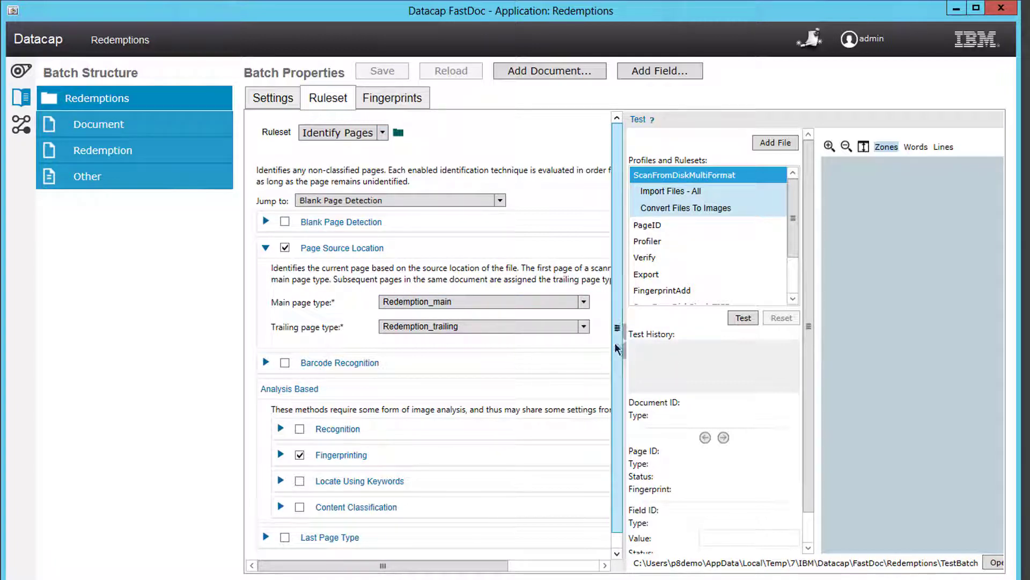
{"action": "scroll", "coordinate": [617, 349], "scroll_direction": "down", "scroll_amount": 1}
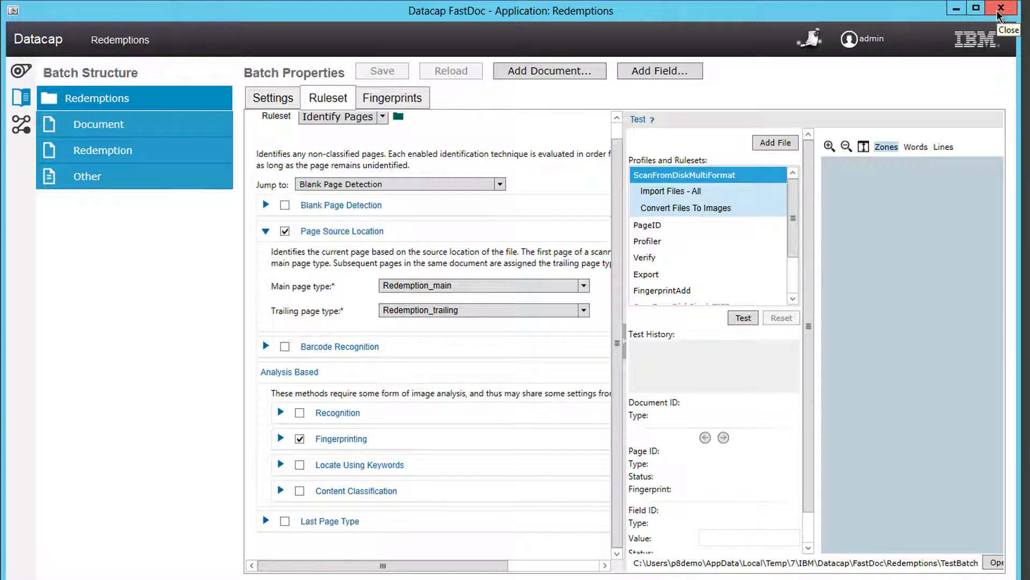
{"action": "left_click", "coordinate": [999, 13]}
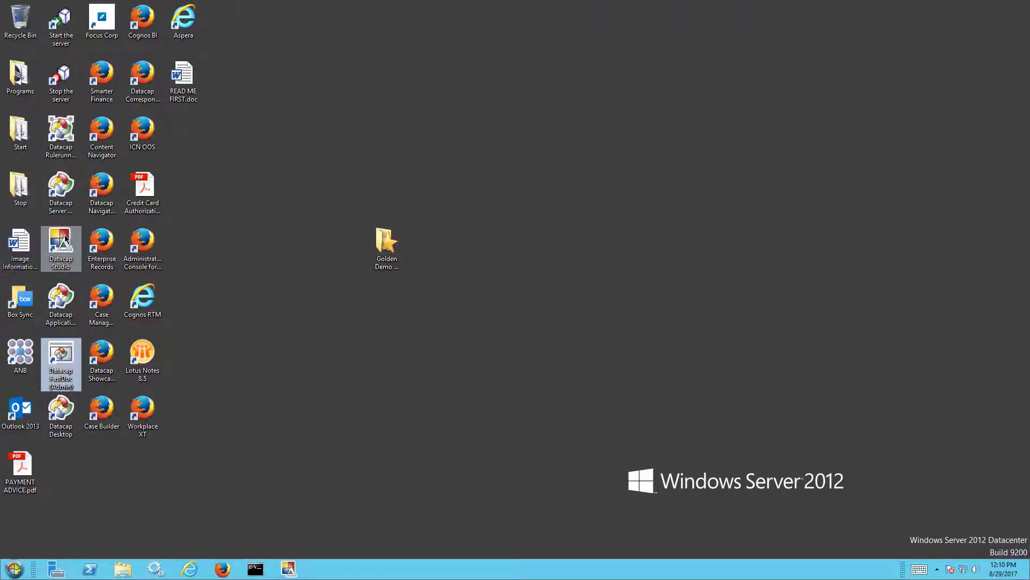
Step: Launch Datacap Studio and choose Redemptions as the application to work on
{"action": "double_click", "coordinate": [60, 246]}
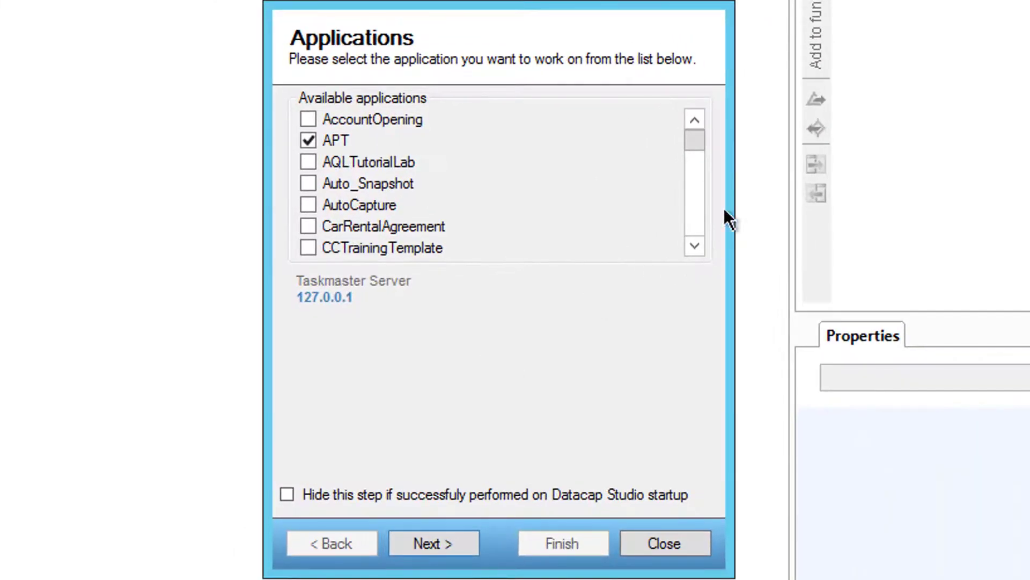
{"action": "left_click_drag", "start_coordinate": [697, 163], "coordinate": [697, 209]}
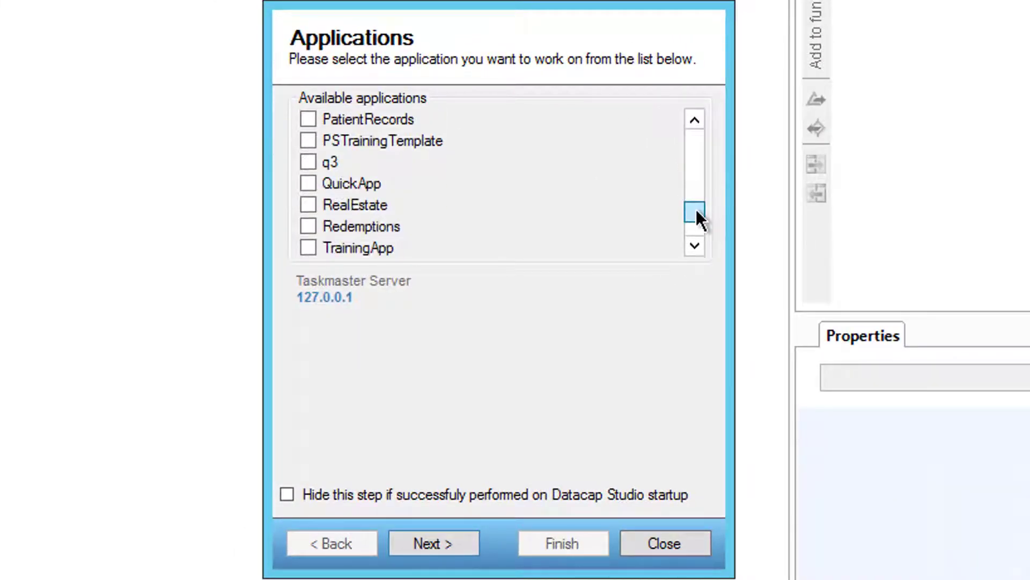
{"action": "left_click", "coordinate": [412, 234]}
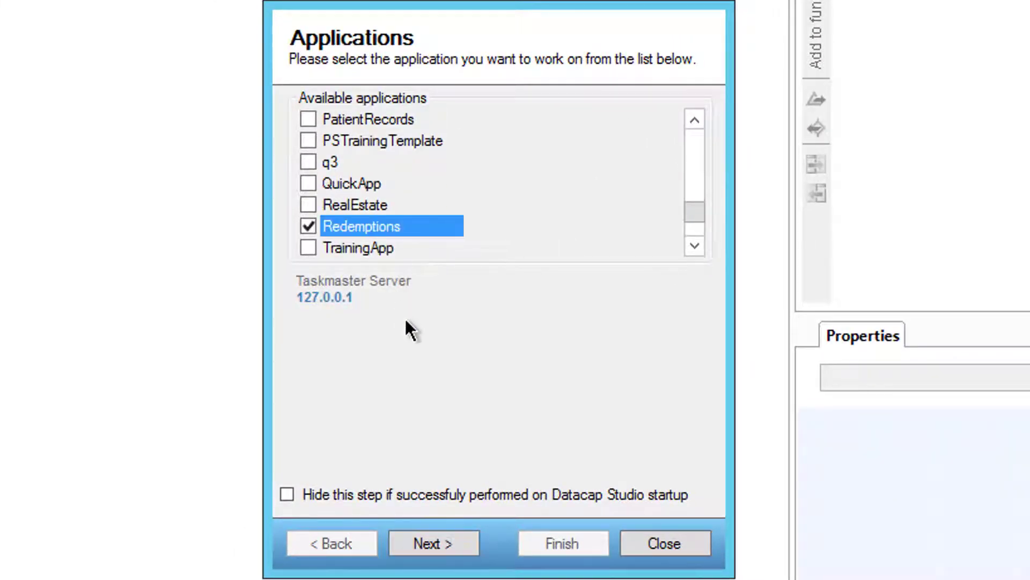
{"action": "key", "text": "Return"}
{"action": "key", "text": "Return"}
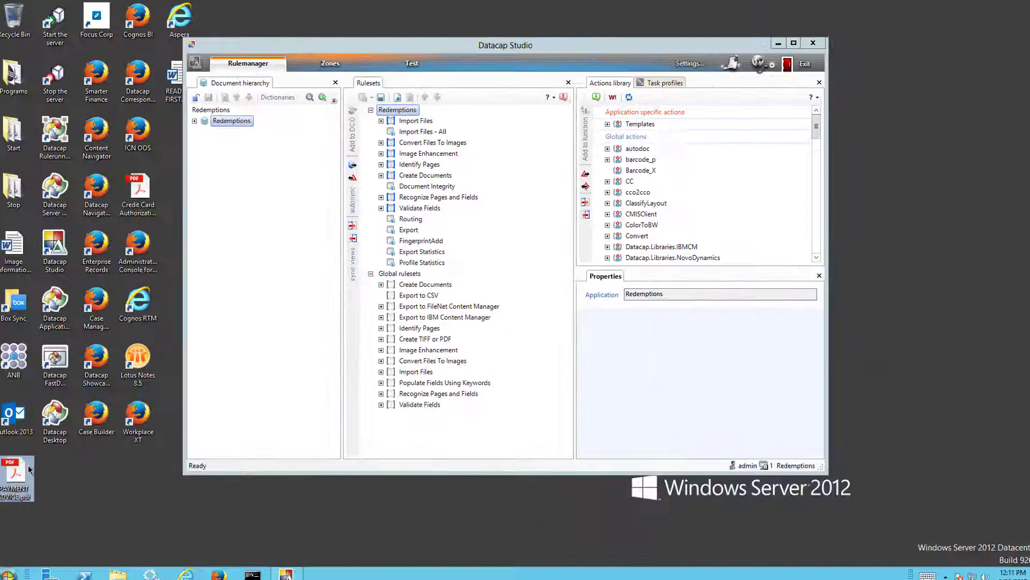
Step: Copy PAYMENT ADVICE.pdf from the desktop into C:\Datacap\Redemptions\images\Input_MultiFormat
{"action": "right_click", "coordinate": [35, 459]}
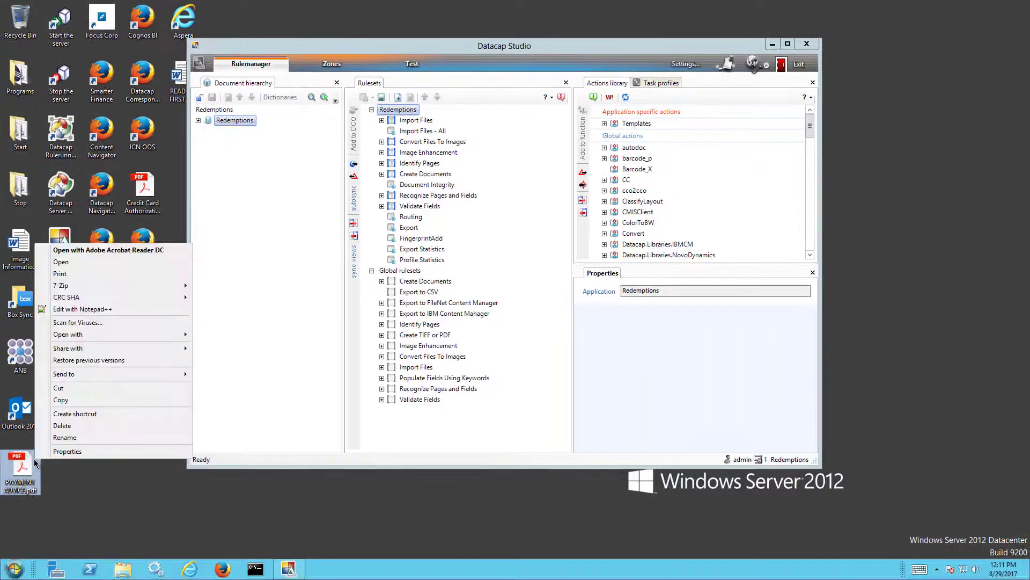
{"action": "left_click", "coordinate": [61, 400]}
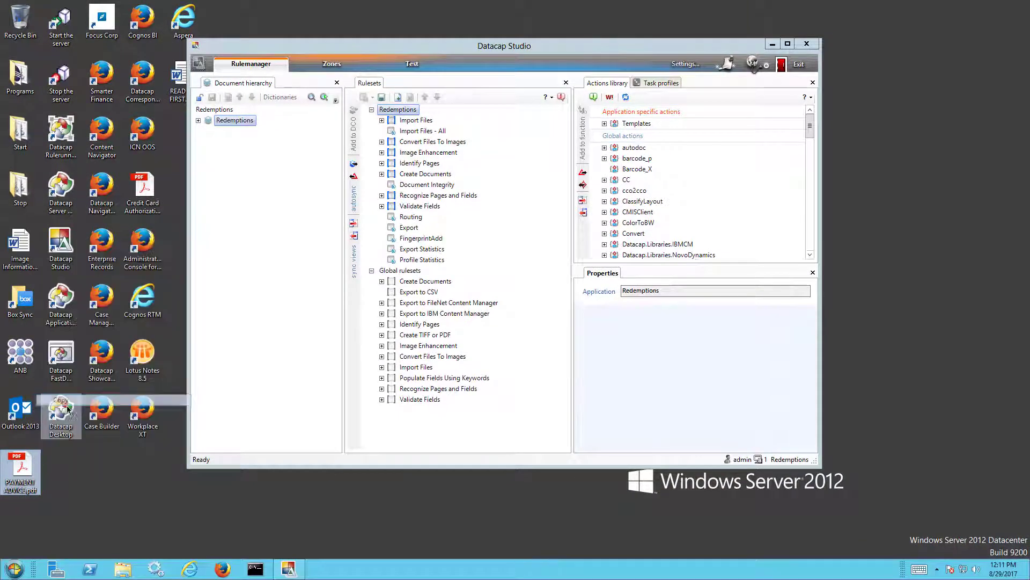
{"action": "left_click", "coordinate": [120, 574]}
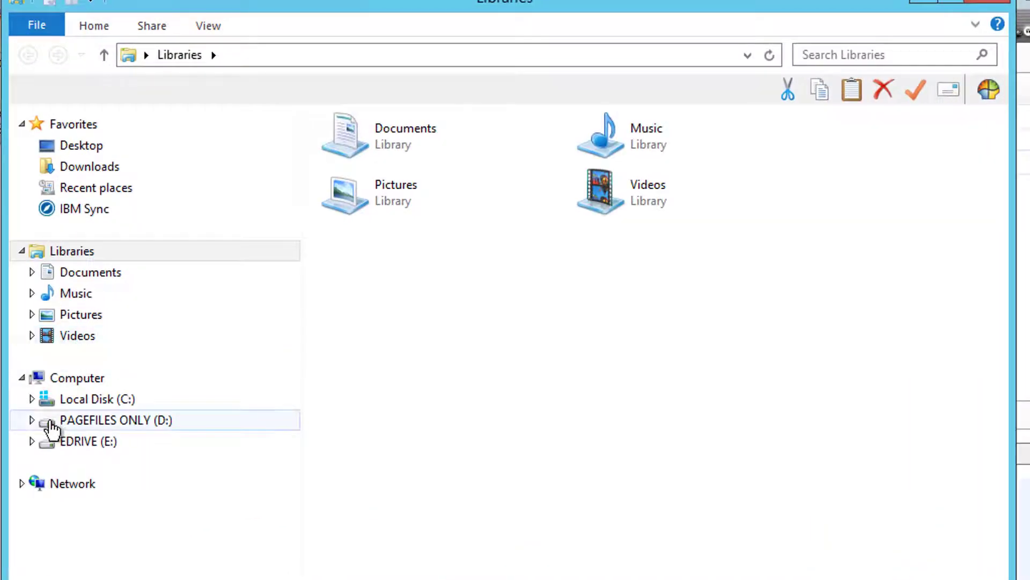
{"action": "left_click", "coordinate": [31, 399]}
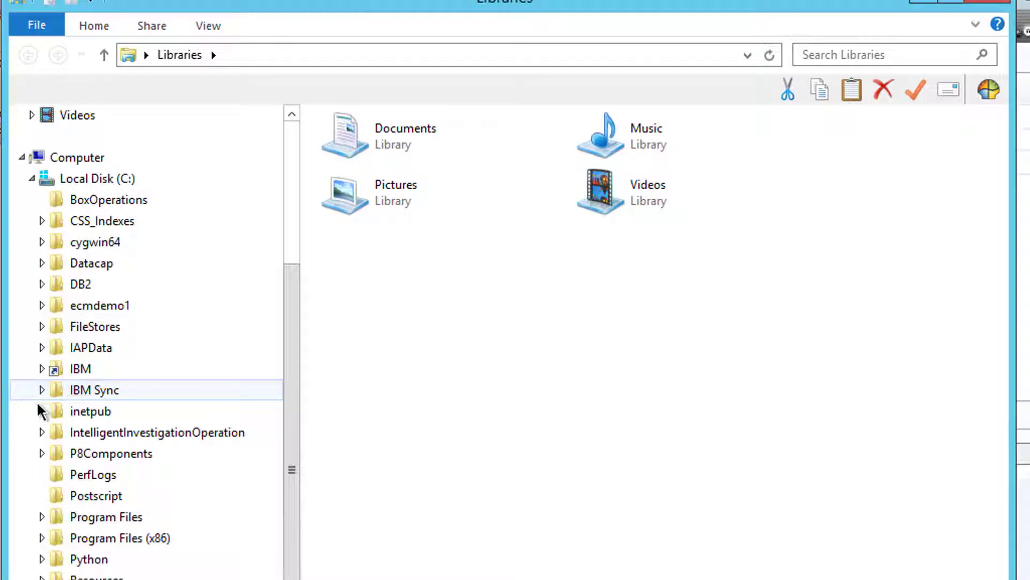
{"action": "left_click", "coordinate": [38, 262]}
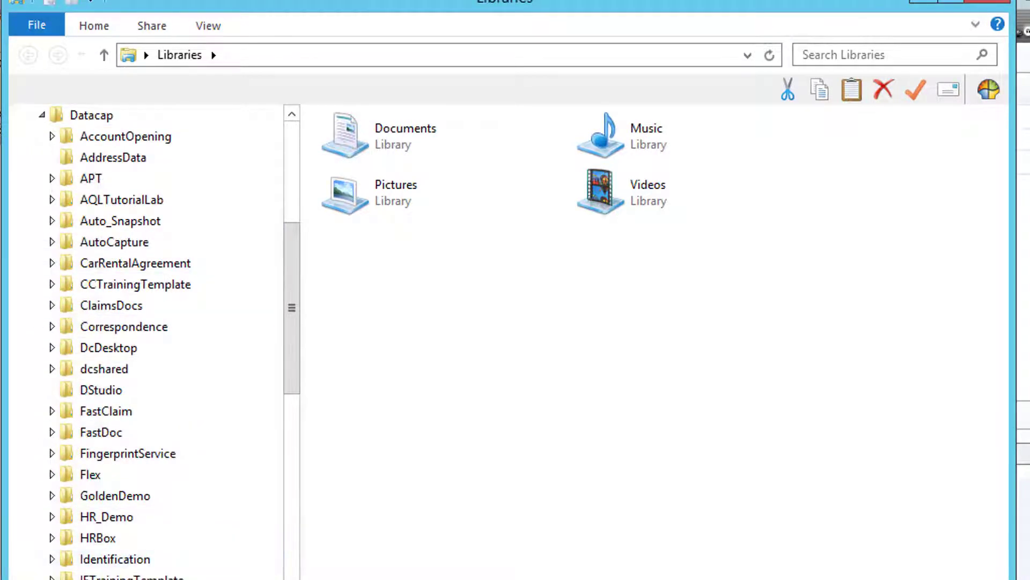
{"action": "scroll", "coordinate": [59, 529], "scroll_direction": "down", "scroll_amount": 10}
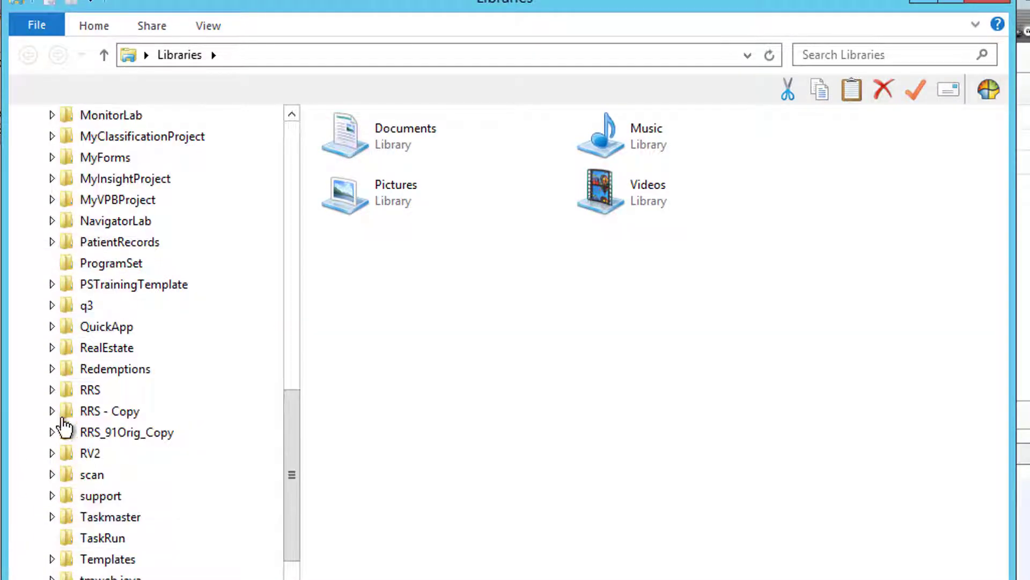
{"action": "left_click", "coordinate": [52, 368]}
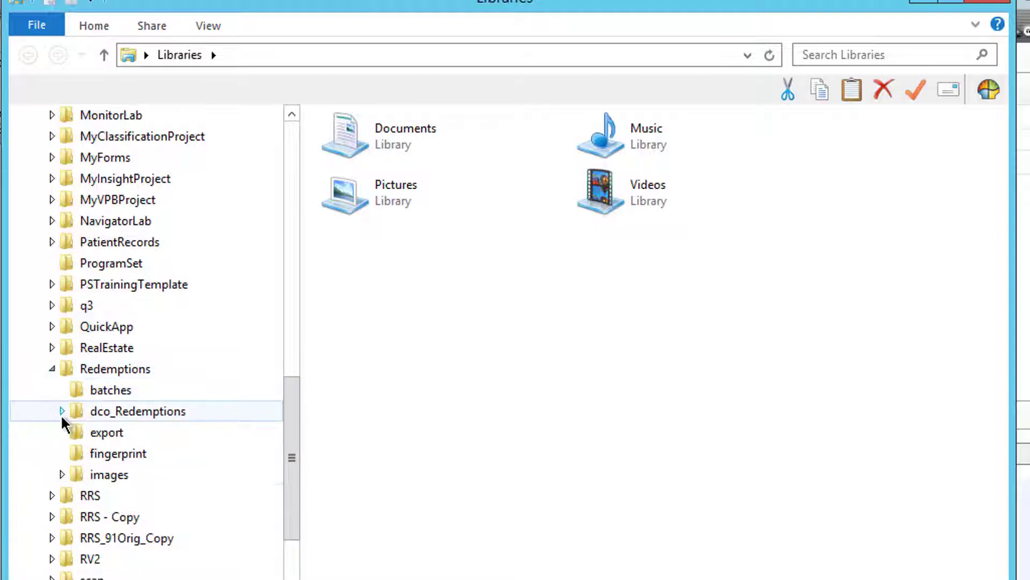
{"action": "left_click", "coordinate": [63, 474]}
{"action": "left_click", "coordinate": [206, 494]}
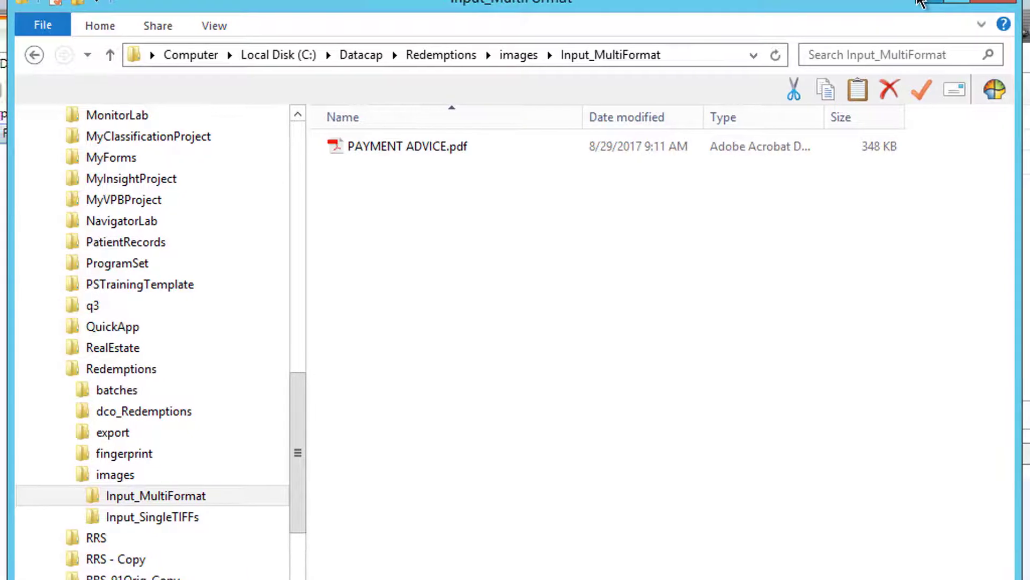
{"action": "left_click", "coordinate": [915, 2]}
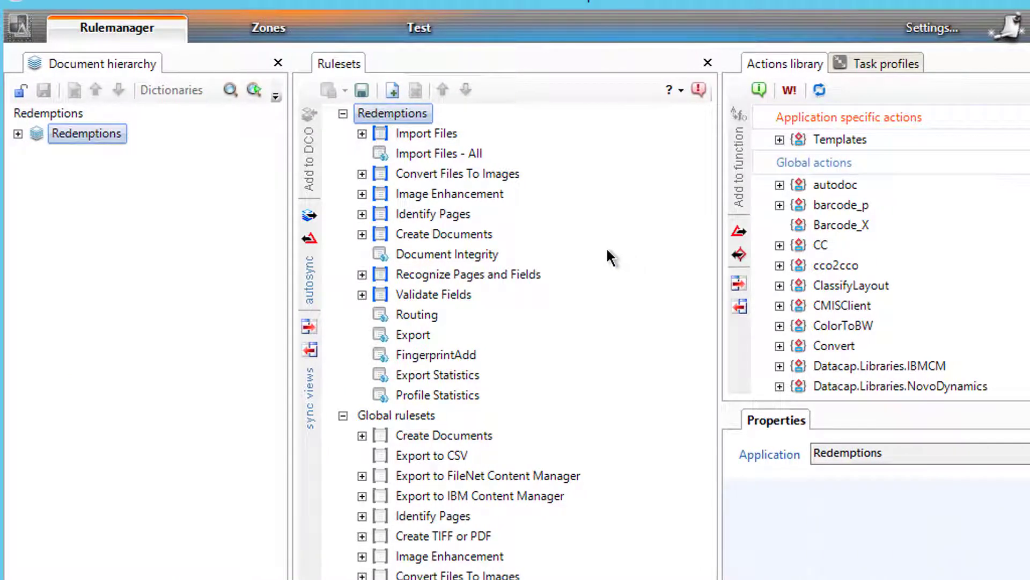
Step: Create a new test batch at VScanMulti and run the ScanFromDisk_MultiFormat profile on it
{"action": "left_click", "coordinate": [432, 27]}
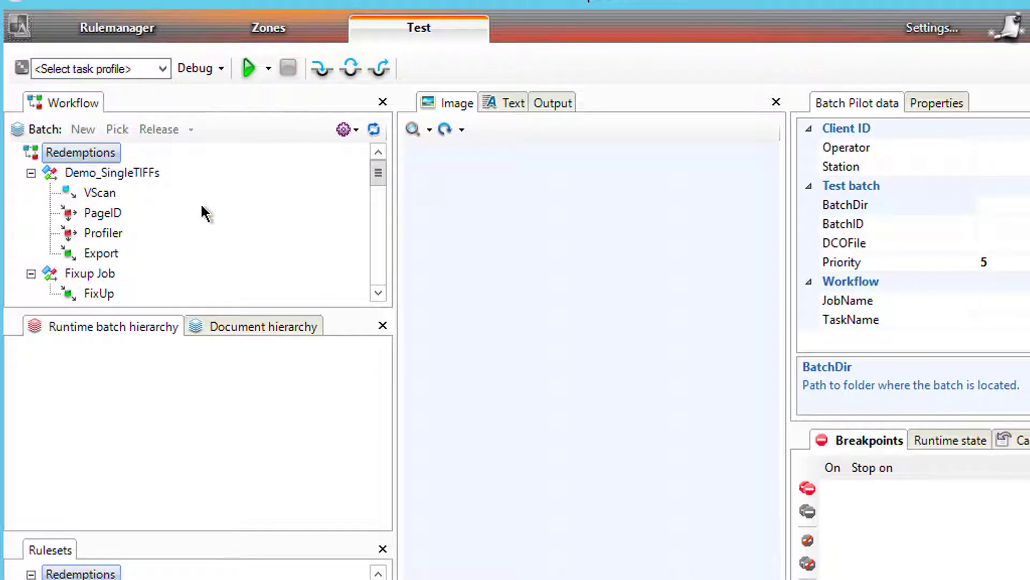
{"action": "left_click", "coordinate": [381, 272]}
{"action": "left_click", "coordinate": [381, 273]}
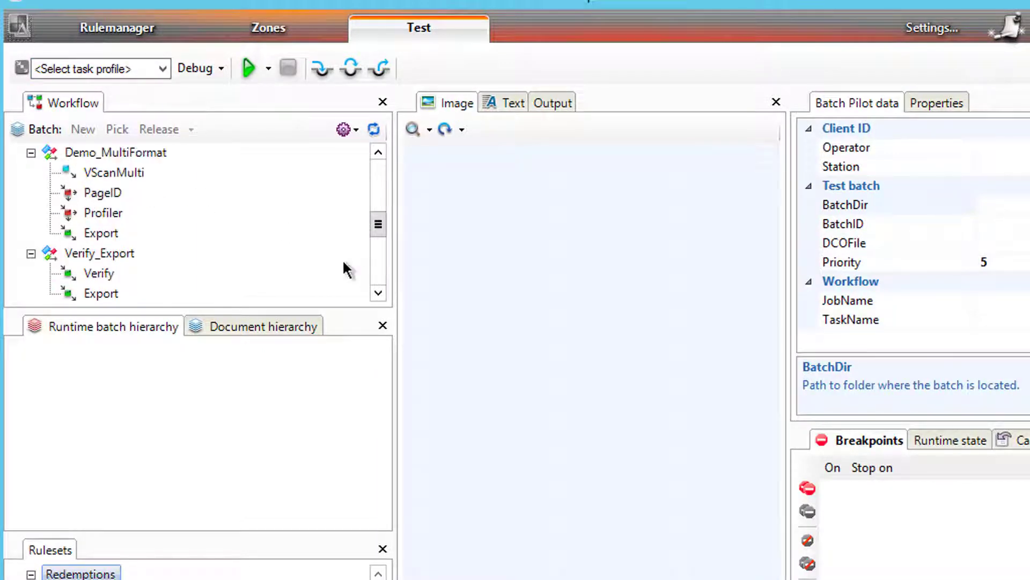
{"action": "right_click", "coordinate": [113, 174]}
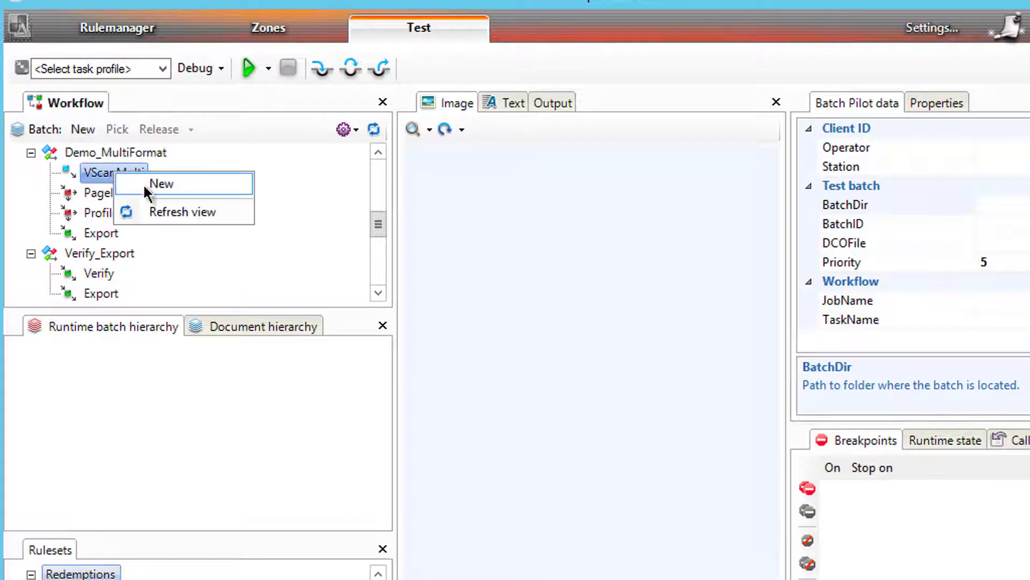
{"action": "left_click", "coordinate": [143, 182]}
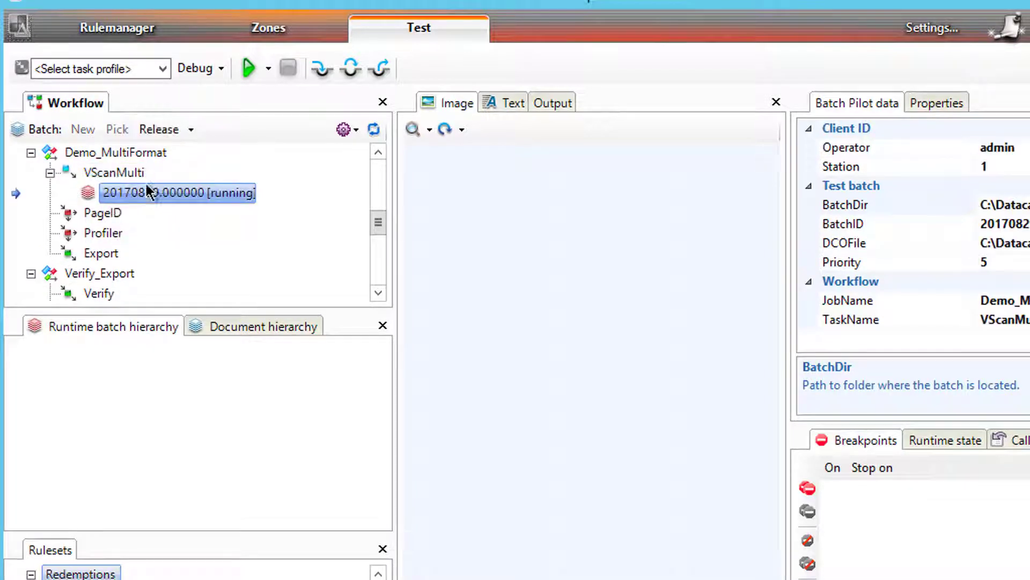
{"action": "left_click", "coordinate": [162, 69]}
{"action": "left_click", "coordinate": [133, 99]}
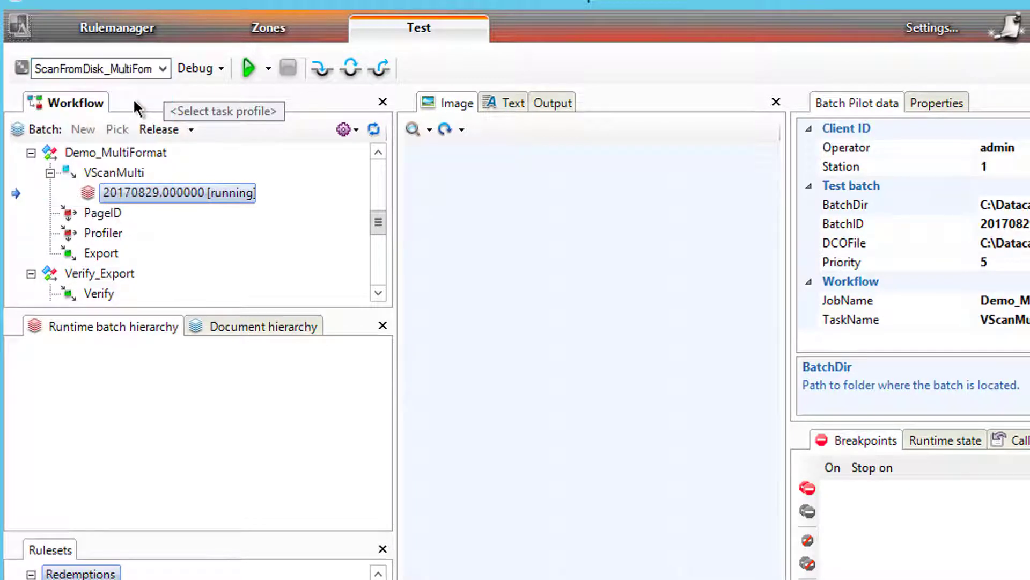
{"action": "left_click", "coordinate": [246, 66]}
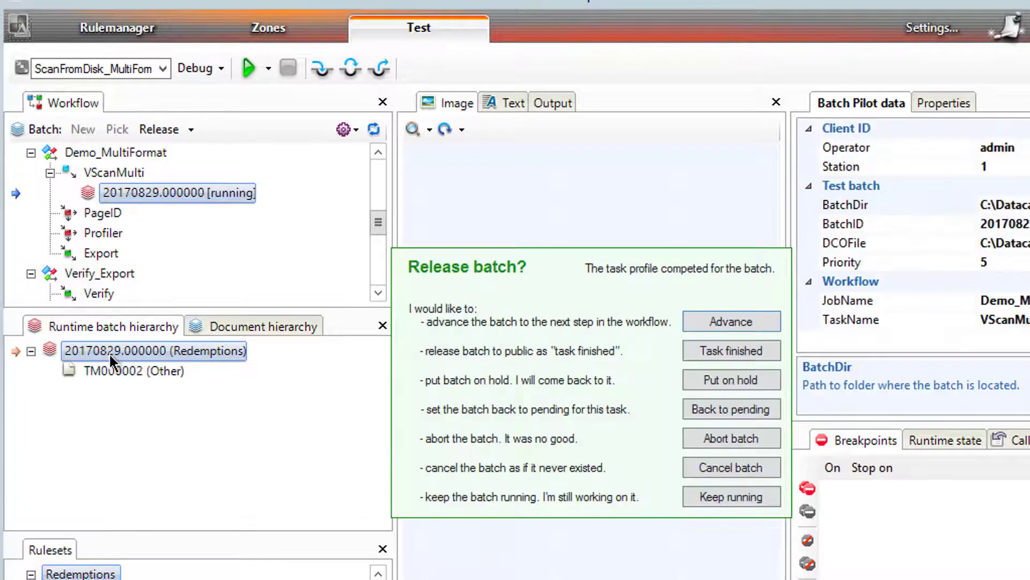
Step: Advance the batch through PageID to Profiler and inspect the Redemption_main page's fields
{"action": "left_click", "coordinate": [731, 322]}
{"action": "left_click", "coordinate": [135, 370]}
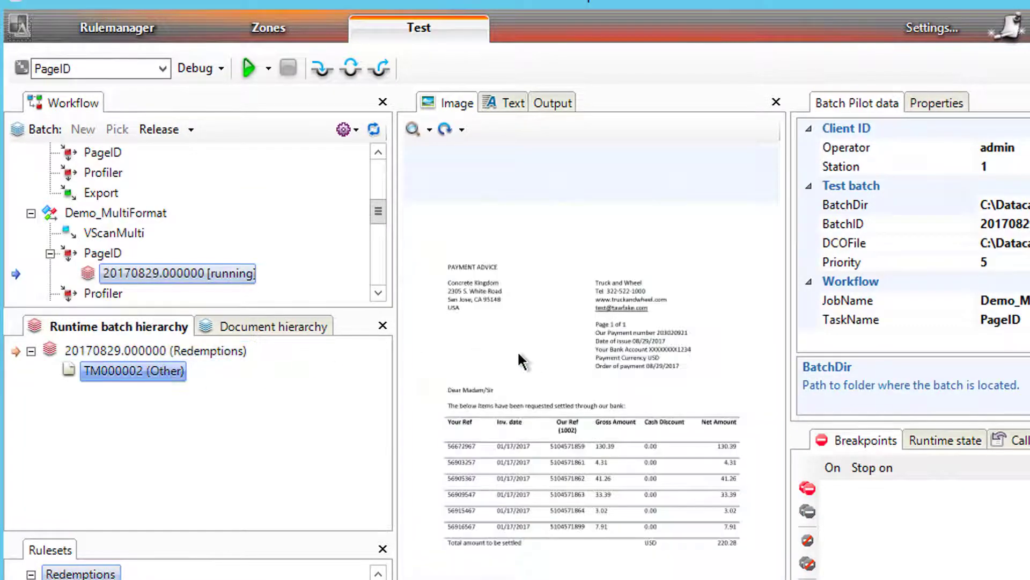
{"action": "left_click", "coordinate": [240, 68]}
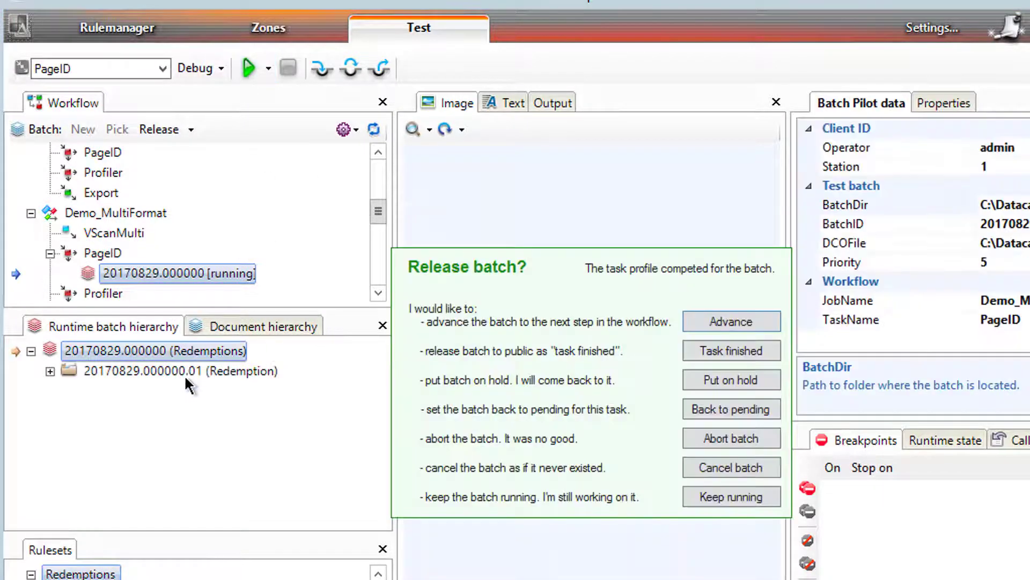
{"action": "left_click", "coordinate": [731, 321]}
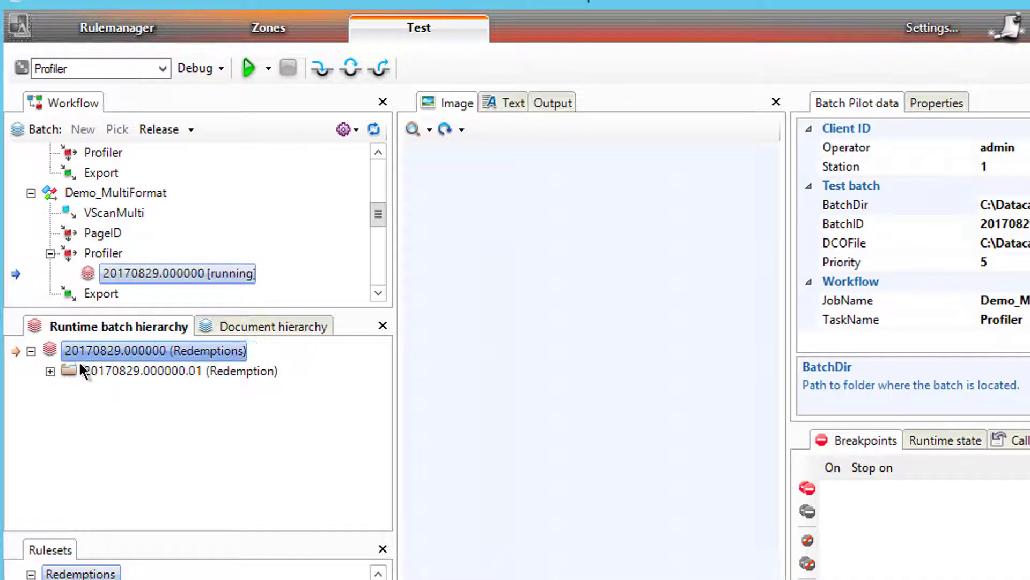
{"action": "left_click", "coordinate": [49, 370]}
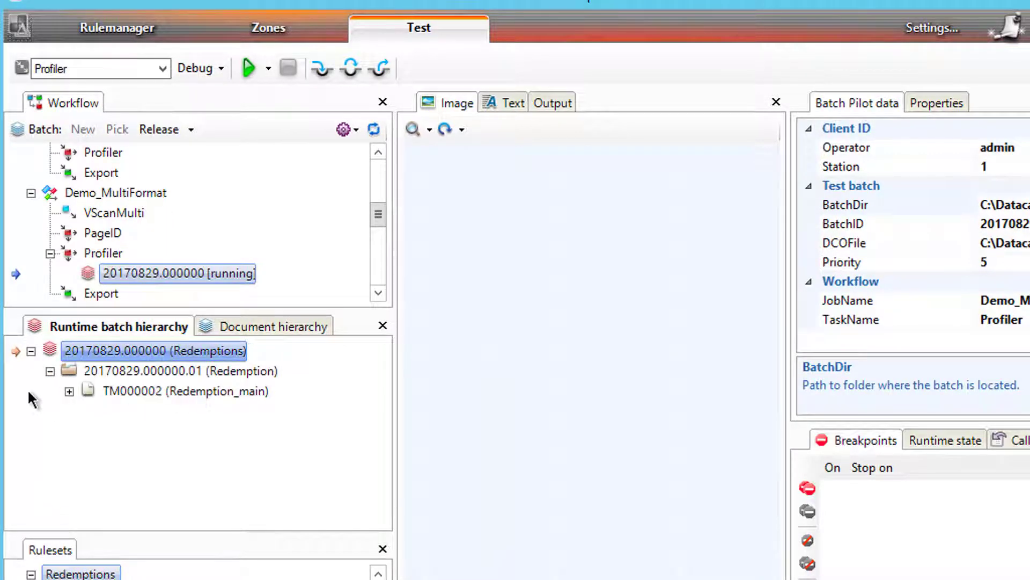
{"action": "left_click", "coordinate": [68, 391]}
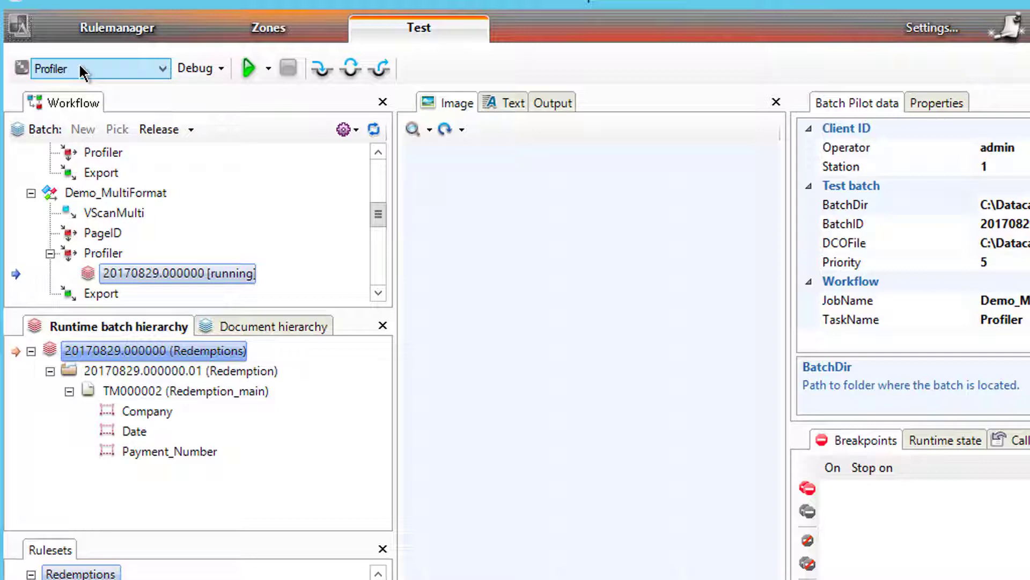
Step: Expand the Routing ruleset down to Function1's SplitBatch action and select it
{"action": "left_click", "coordinate": [108, 28]}
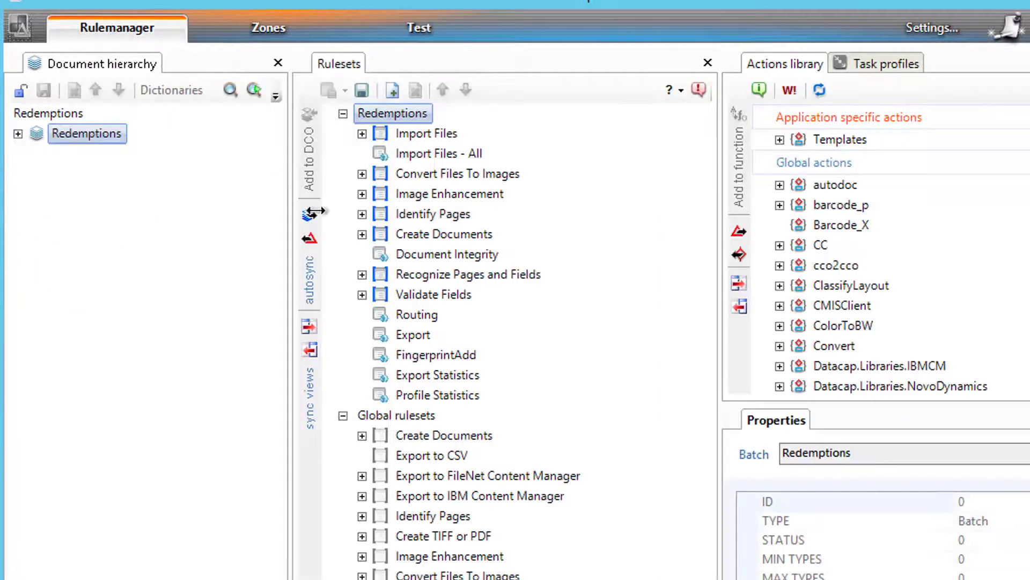
{"action": "left_click", "coordinate": [382, 315]}
{"action": "left_click", "coordinate": [362, 314]}
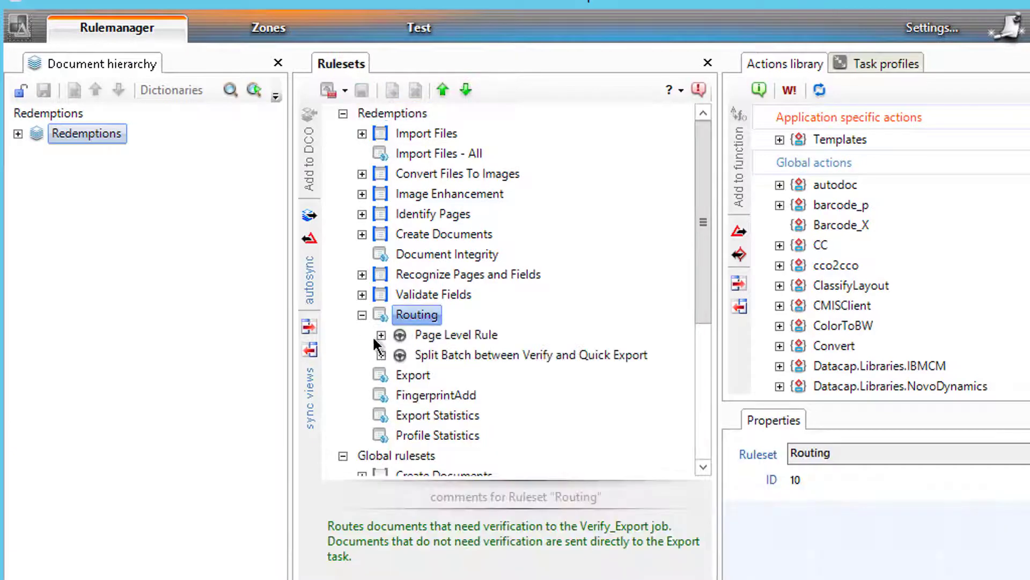
{"action": "left_click", "coordinate": [381, 355]}
{"action": "left_click", "coordinate": [381, 334]}
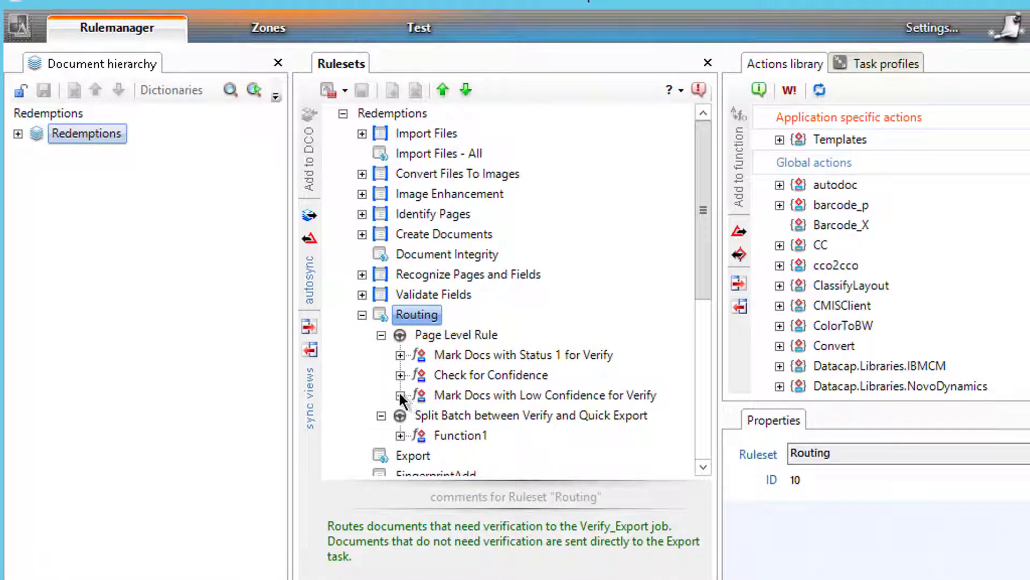
{"action": "left_click", "coordinate": [400, 396]}
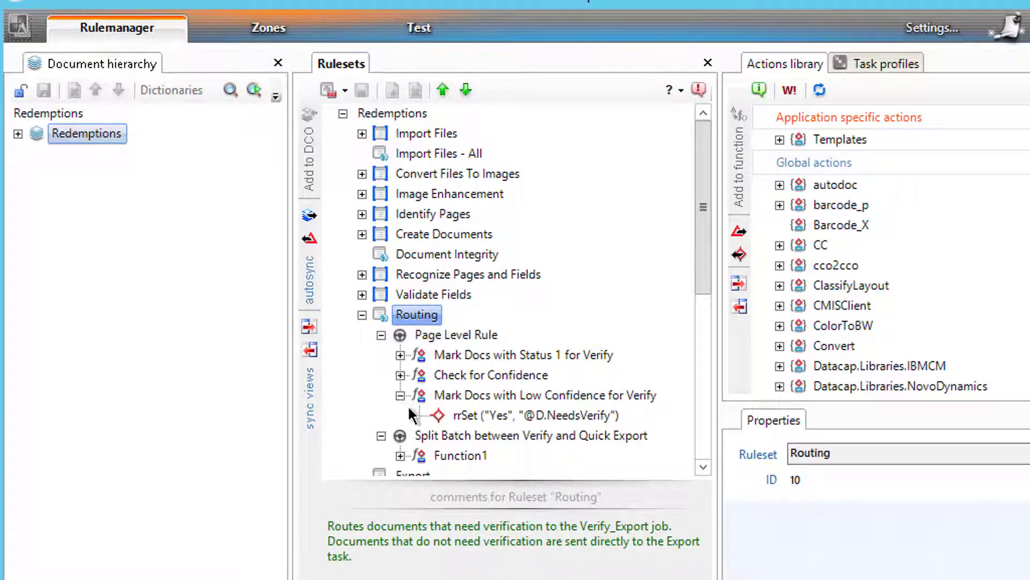
{"action": "left_click", "coordinate": [400, 456]}
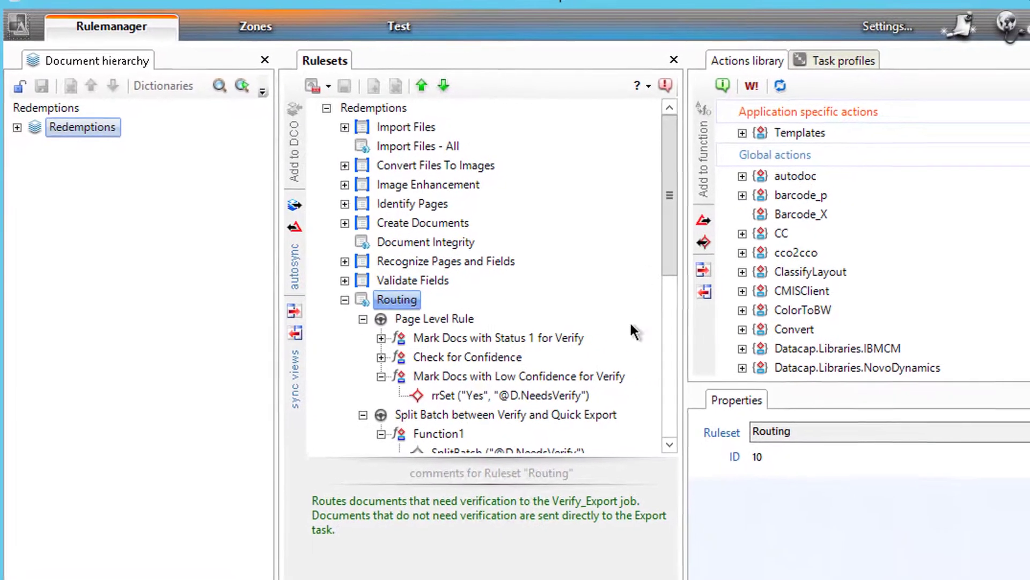
{"action": "scroll", "coordinate": [653, 231], "scroll_direction": "down", "scroll_amount": 2}
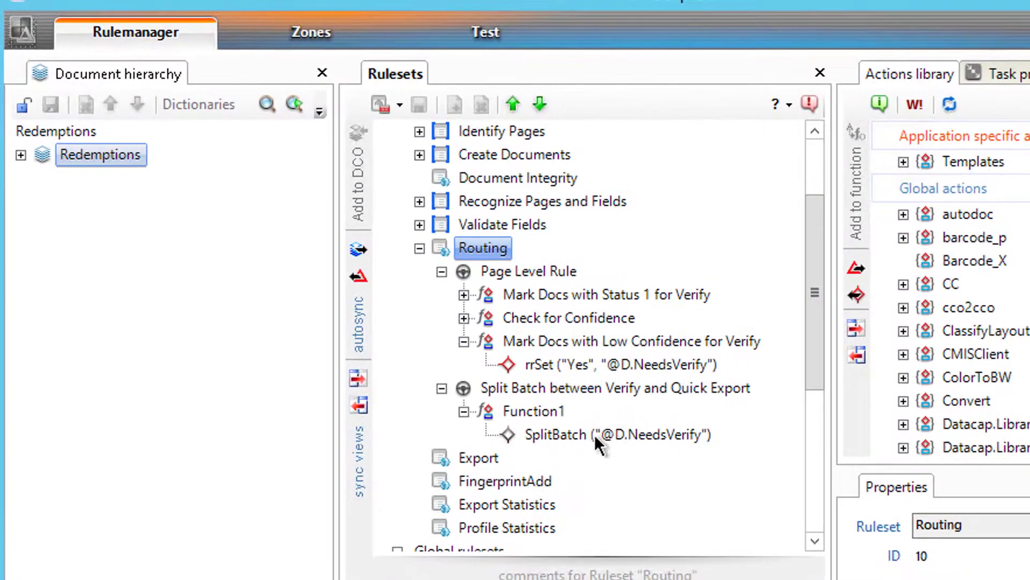
{"action": "left_click", "coordinate": [595, 436]}
Step: Unlock Routing, disable the SplitBatch action, and publish the ruleset
{"action": "left_click", "coordinate": [378, 106]}
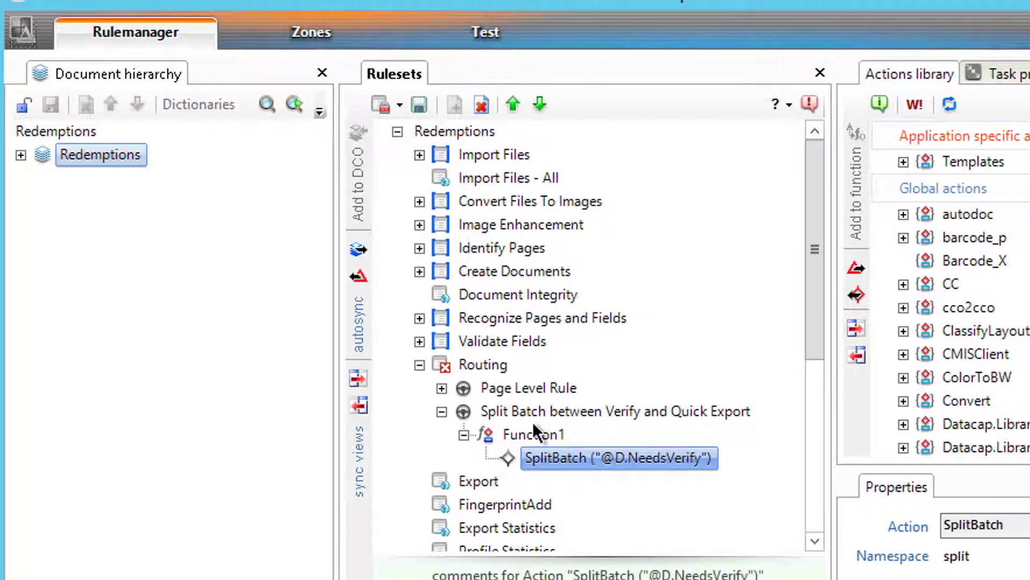
{"action": "right_click", "coordinate": [523, 455]}
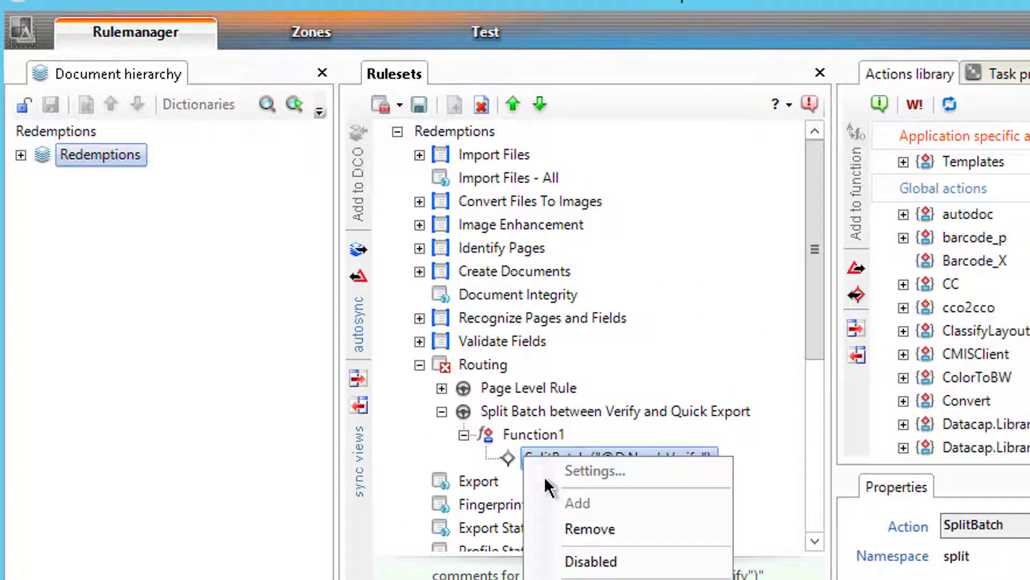
{"action": "left_click", "coordinate": [590, 559]}
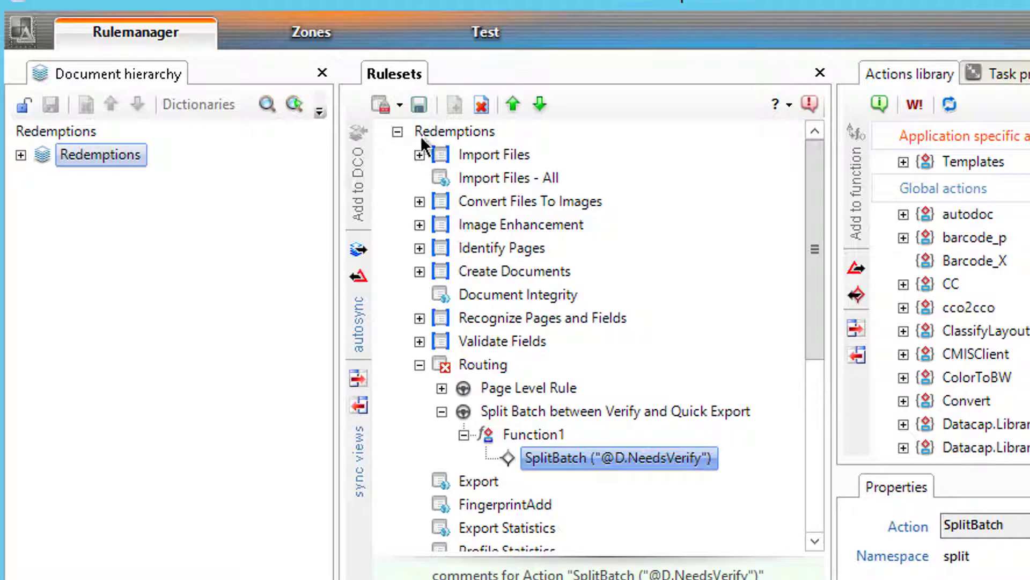
{"action": "left_click", "coordinate": [400, 104]}
{"action": "left_click", "coordinate": [406, 161]}
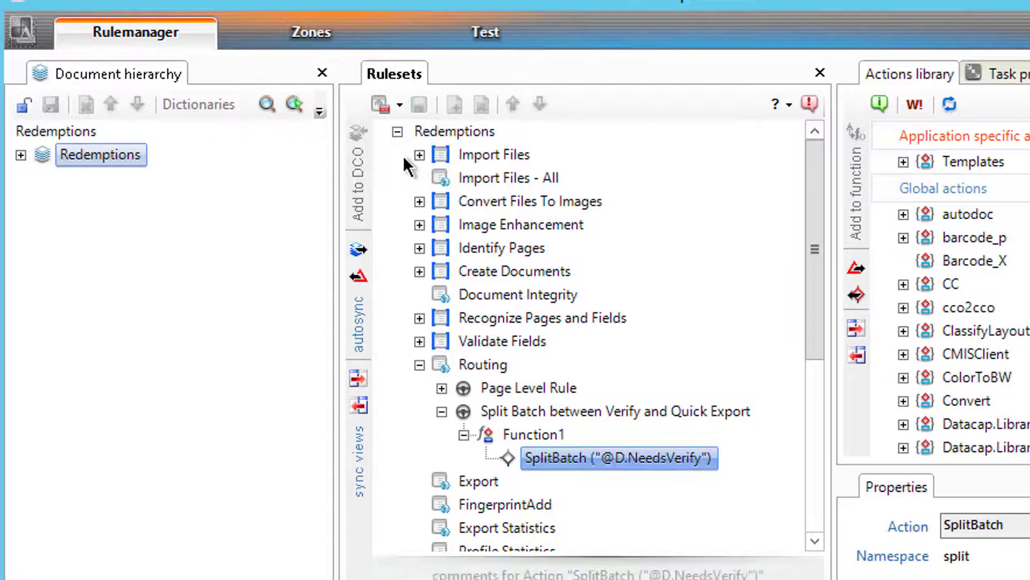
Step: Review the ChkDCOStatus action and the now-disabled SplitBatch action
{"action": "left_click", "coordinate": [442, 388]}
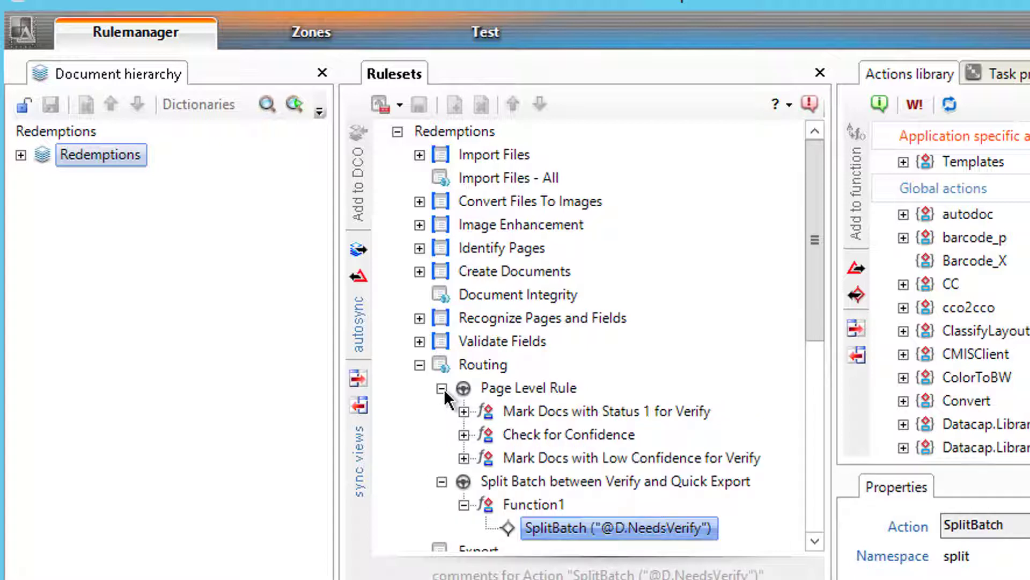
{"action": "left_click", "coordinate": [464, 411]}
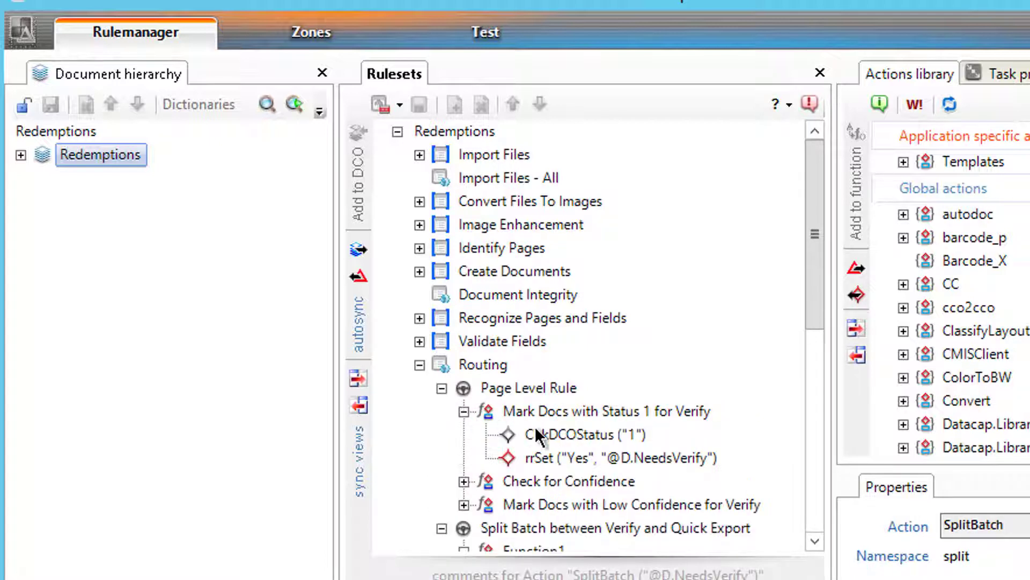
{"action": "left_click", "coordinate": [568, 429]}
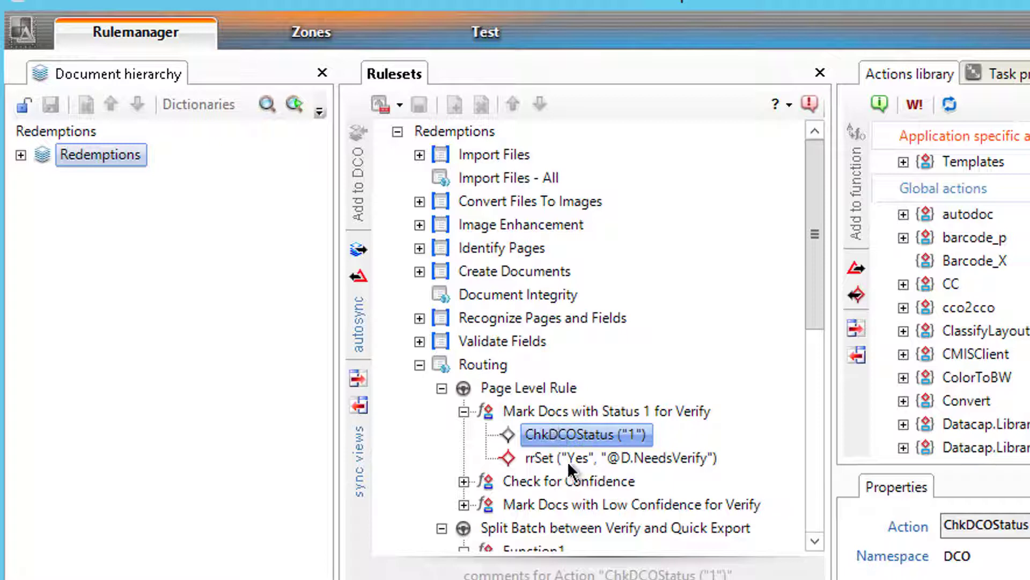
{"action": "left_click_drag", "start_coordinate": [814, 259], "coordinate": [814, 300]}
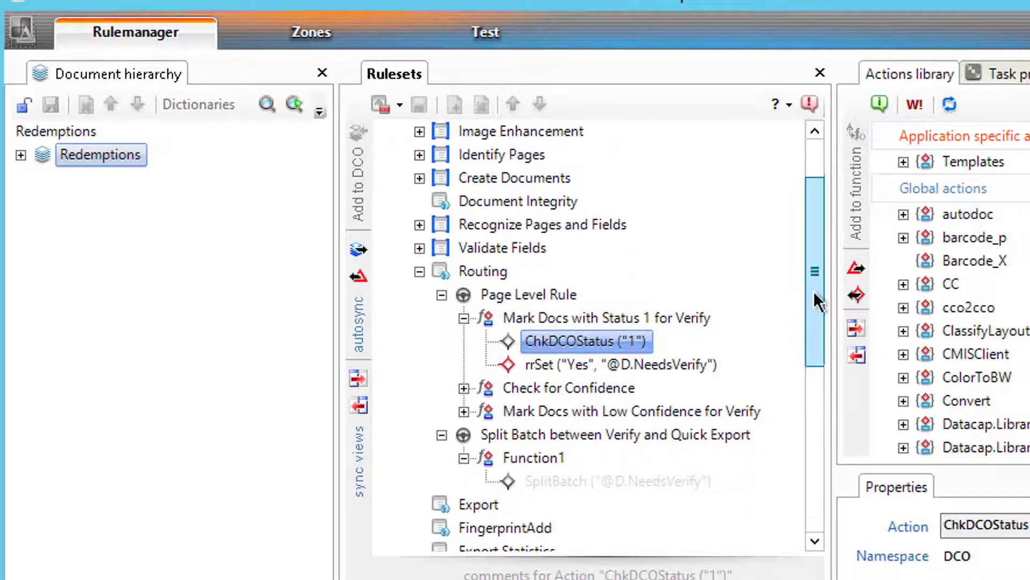
{"action": "left_click", "coordinate": [661, 483]}
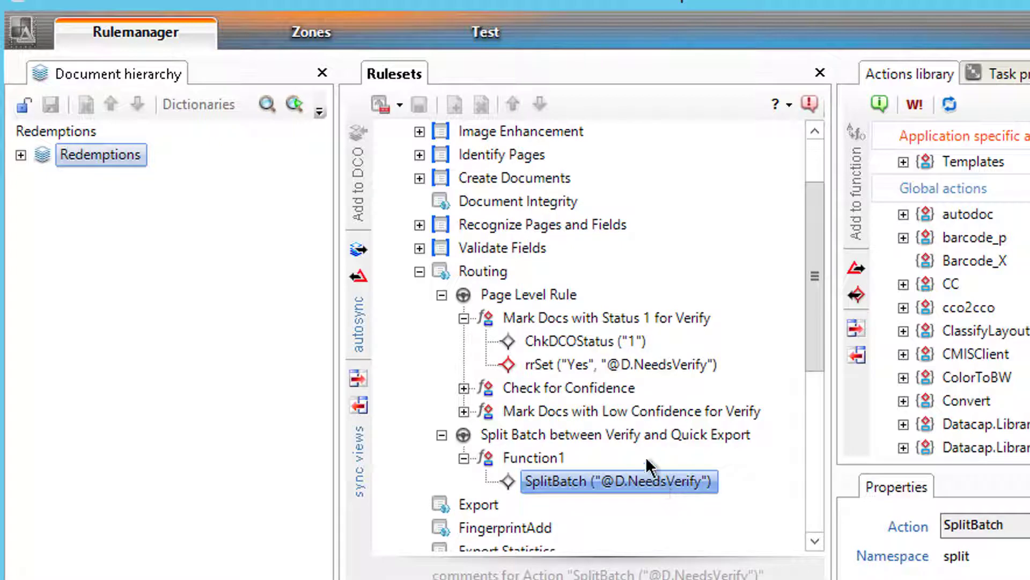
{"action": "left_click", "coordinate": [500, 33]}
Step: Run the Profiler task profile on the test batch, keep it running, and view TM000002's fields
{"action": "left_click", "coordinate": [179, 80]}
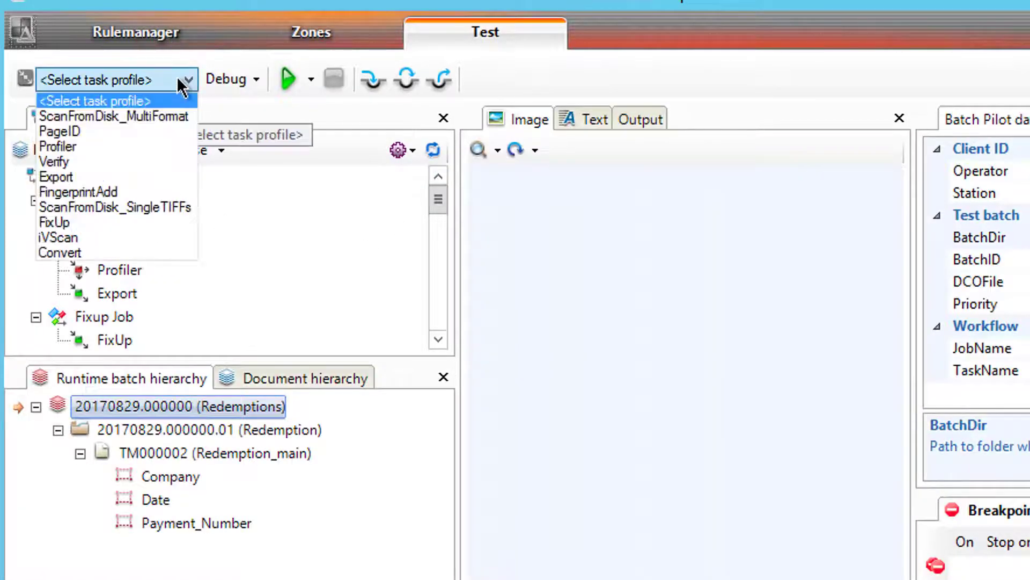
{"action": "left_click", "coordinate": [138, 146]}
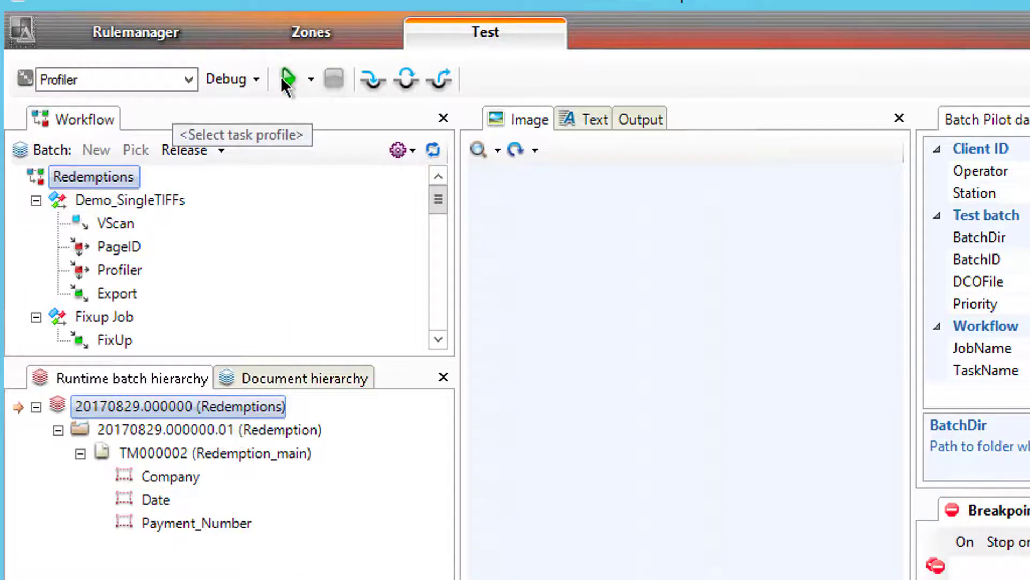
{"action": "left_click", "coordinate": [287, 79]}
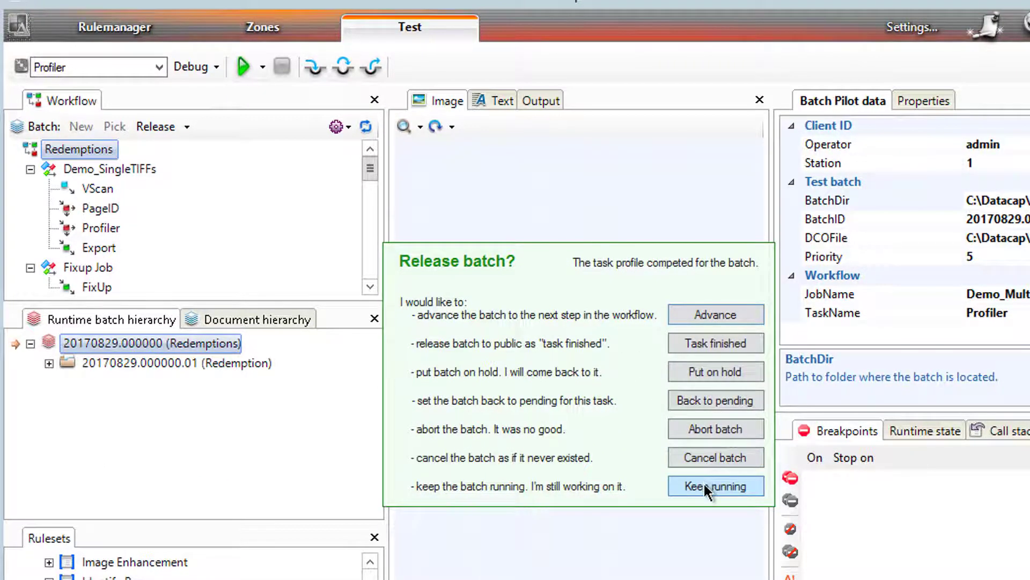
{"action": "left_click", "coordinate": [704, 481]}
{"action": "left_click", "coordinate": [49, 363]}
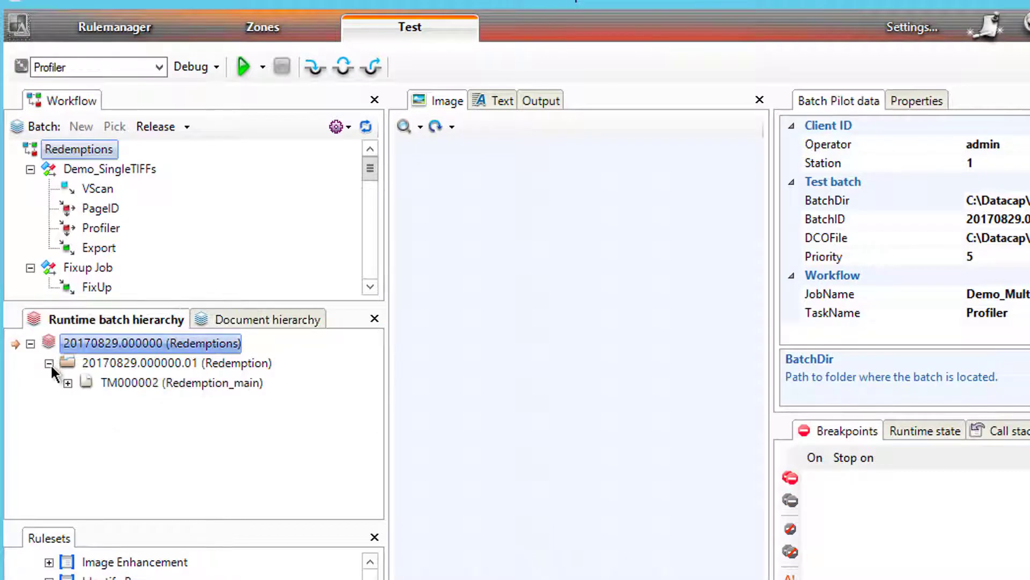
{"action": "left_click", "coordinate": [67, 383]}
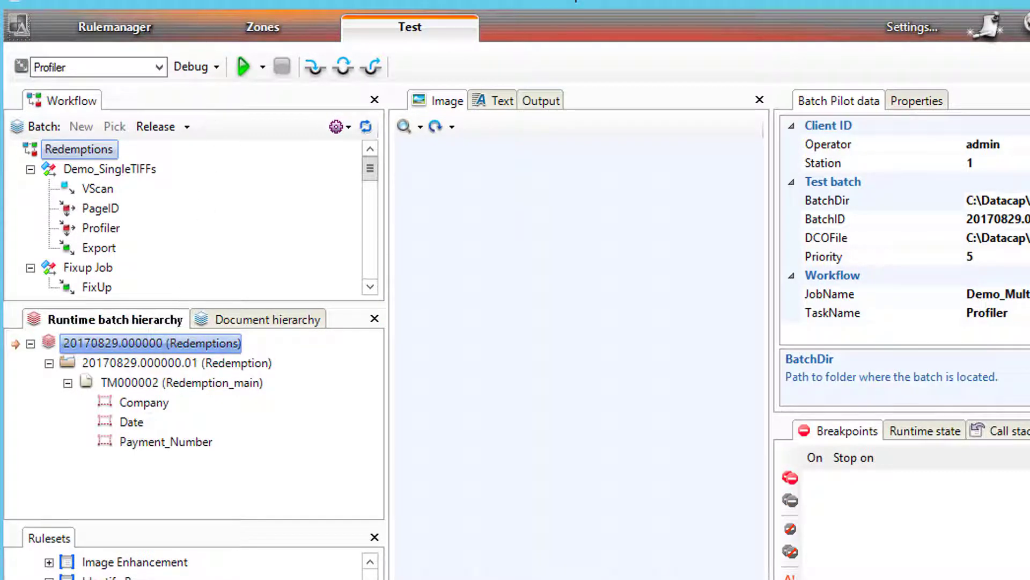
{"action": "left_click", "coordinate": [253, 19]}
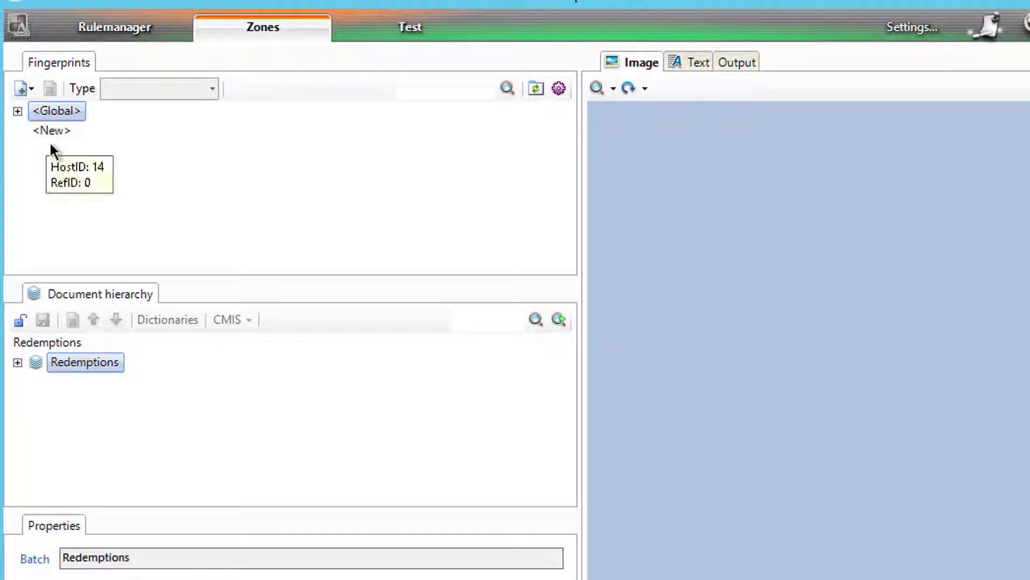
Step: Add a fingerprint from batches\20170829.000000\TM000002.tif
{"action": "right_click", "coordinate": [53, 158]}
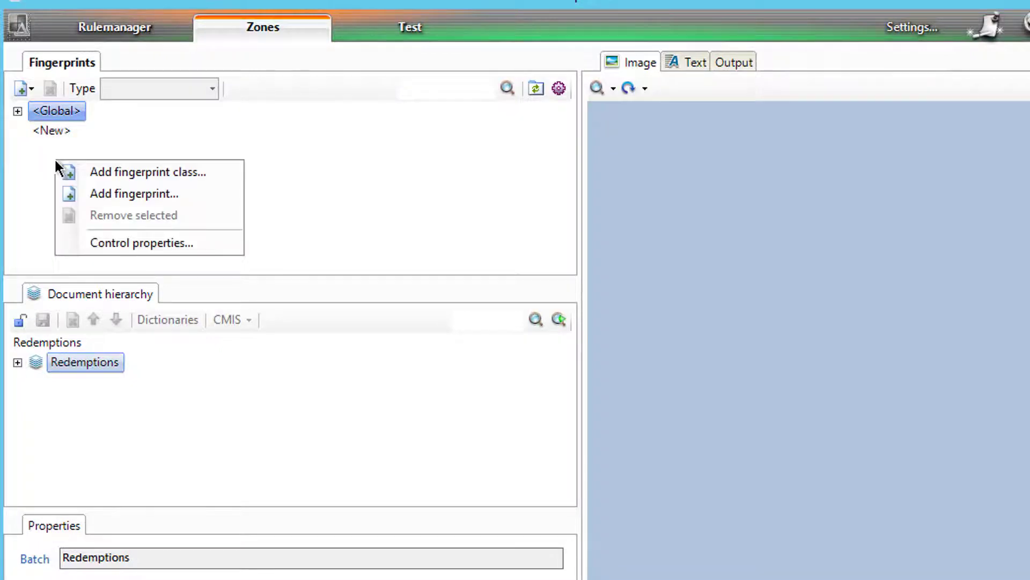
{"action": "left_click", "coordinate": [106, 192]}
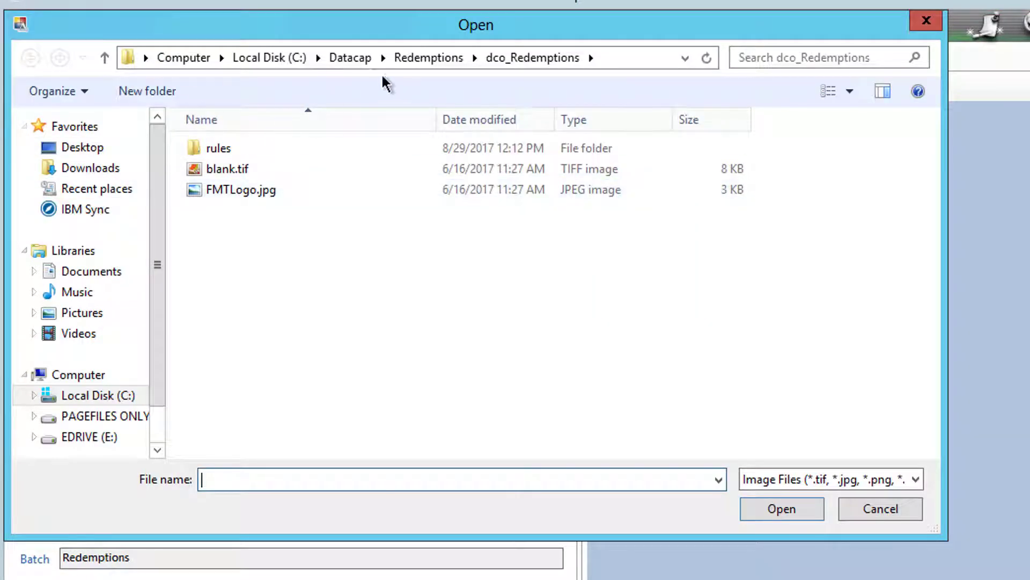
{"action": "left_click", "coordinate": [437, 57]}
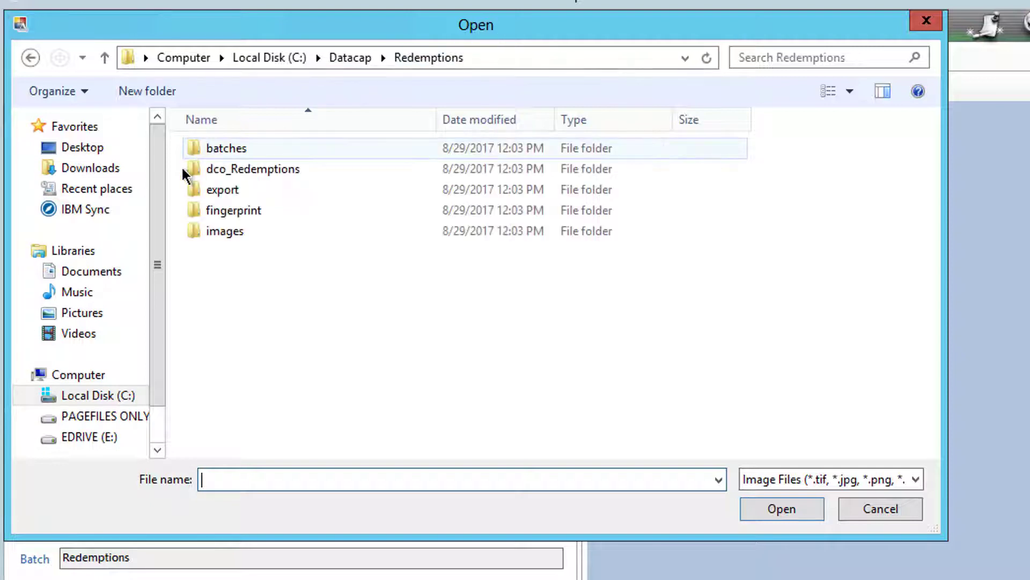
{"action": "double_click", "coordinate": [210, 147]}
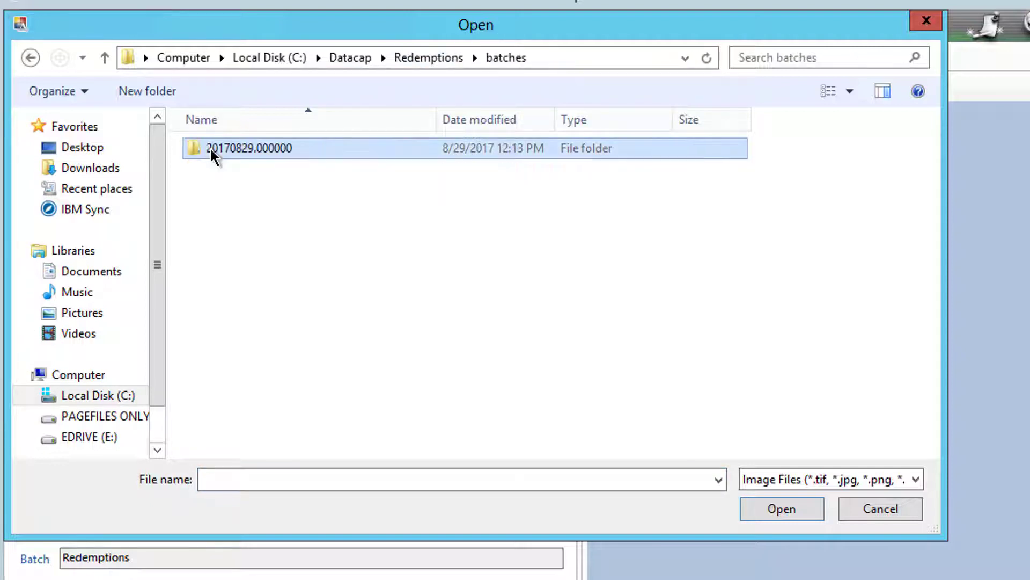
{"action": "double_click", "coordinate": [210, 147]}
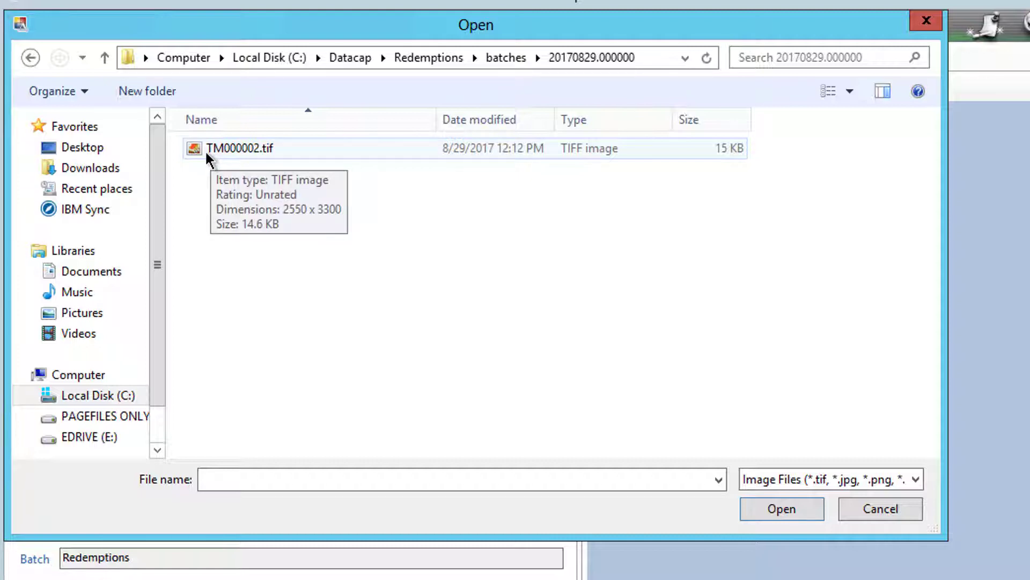
{"action": "double_click", "coordinate": [204, 152]}
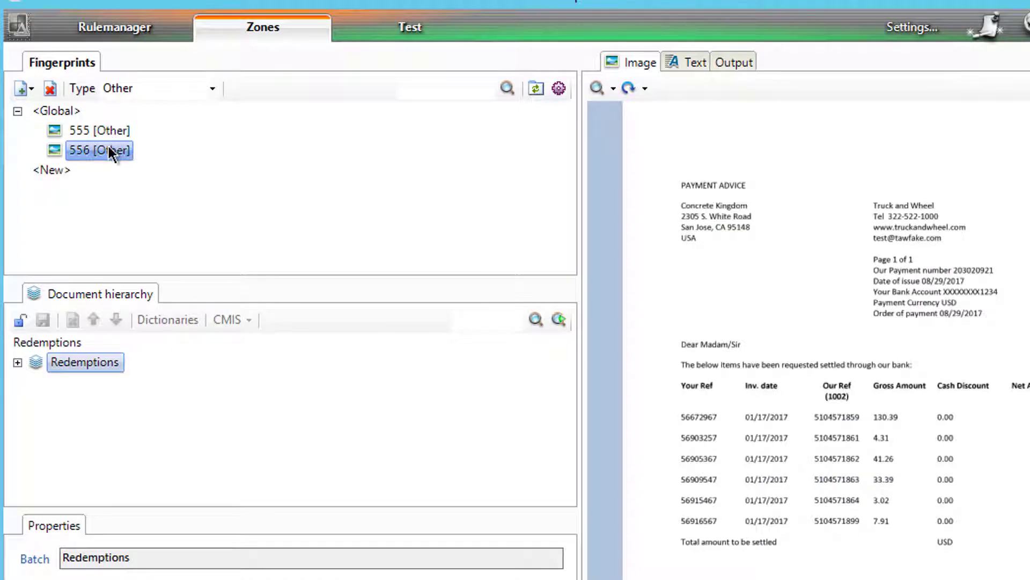
Step: Assign fingerprint 556 the Redemption_main type and unlock the document hierarchy
{"action": "left_click", "coordinate": [212, 91]}
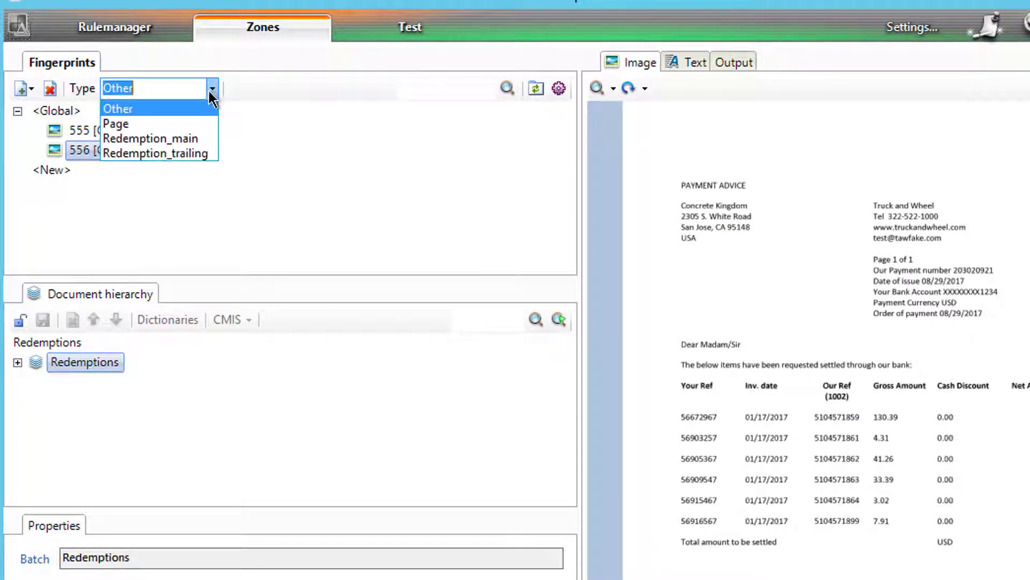
{"action": "left_click", "coordinate": [174, 136]}
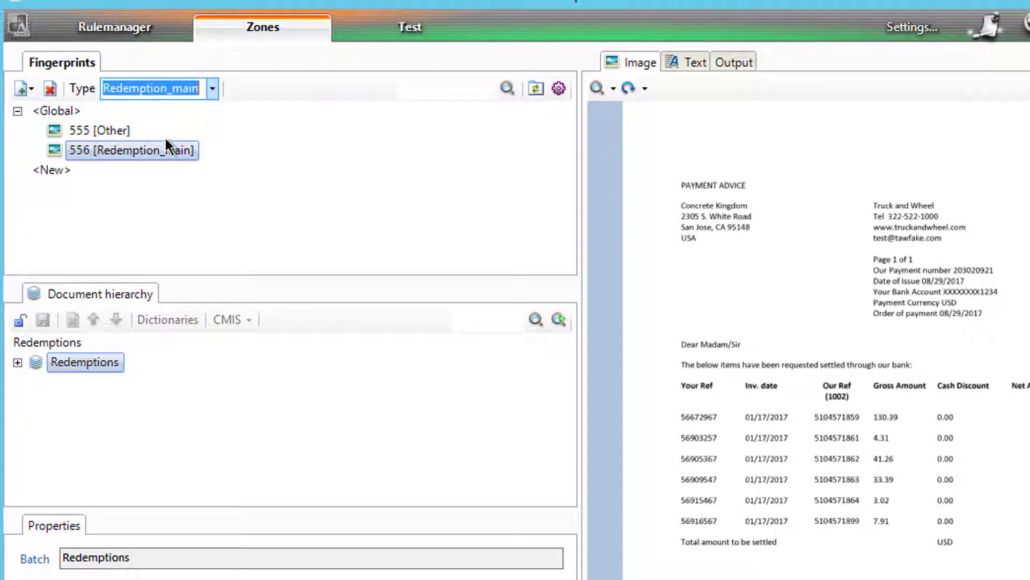
{"action": "left_click", "coordinate": [19, 320]}
{"action": "left_click", "coordinate": [17, 363]}
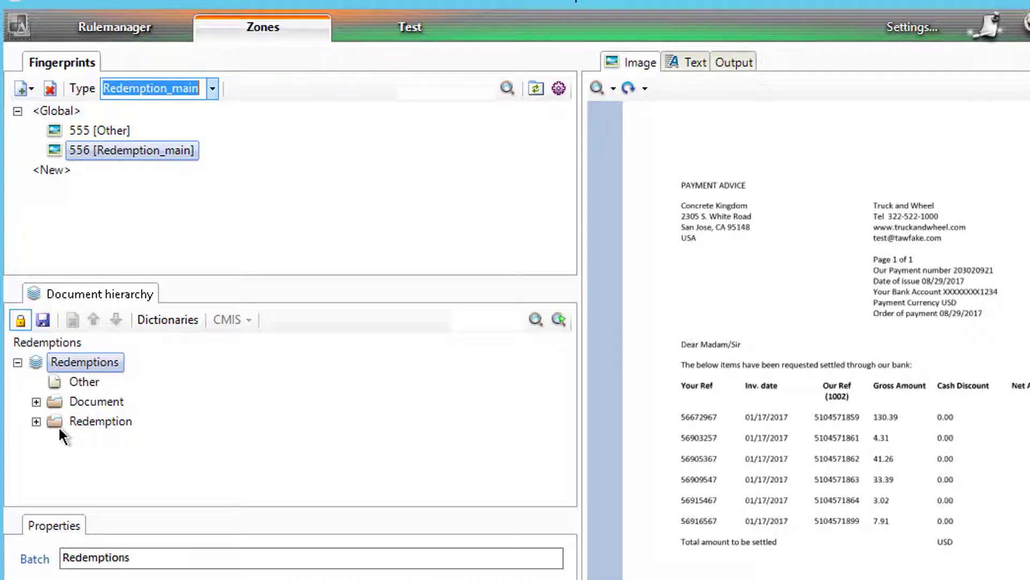
Step: Zone Company (Concrete Kingdom), Date (08/29/2017) and Payment_Number (203020921) on fingerprint 556
{"action": "left_click", "coordinate": [36, 422]}
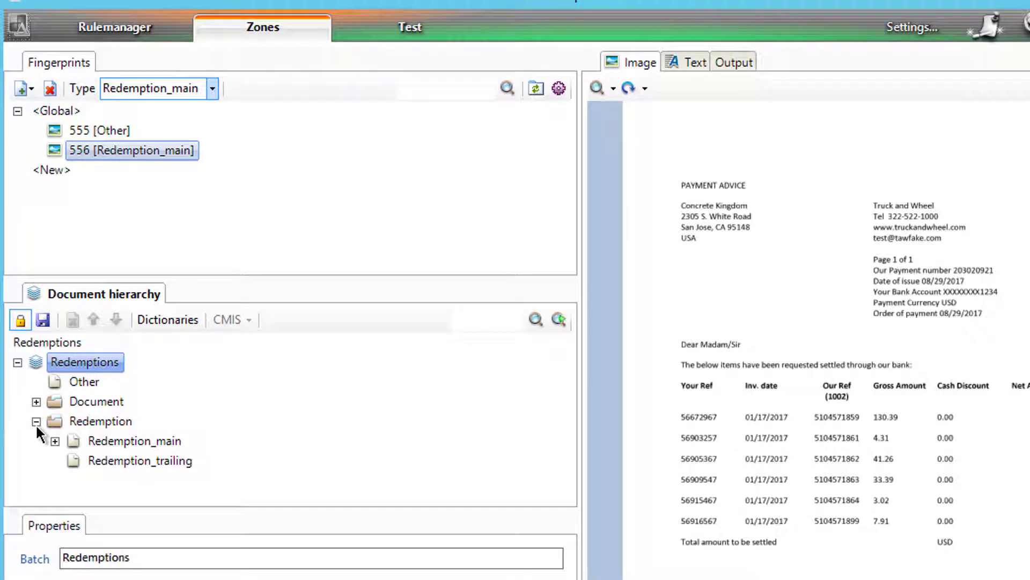
{"action": "left_click", "coordinate": [55, 441]}
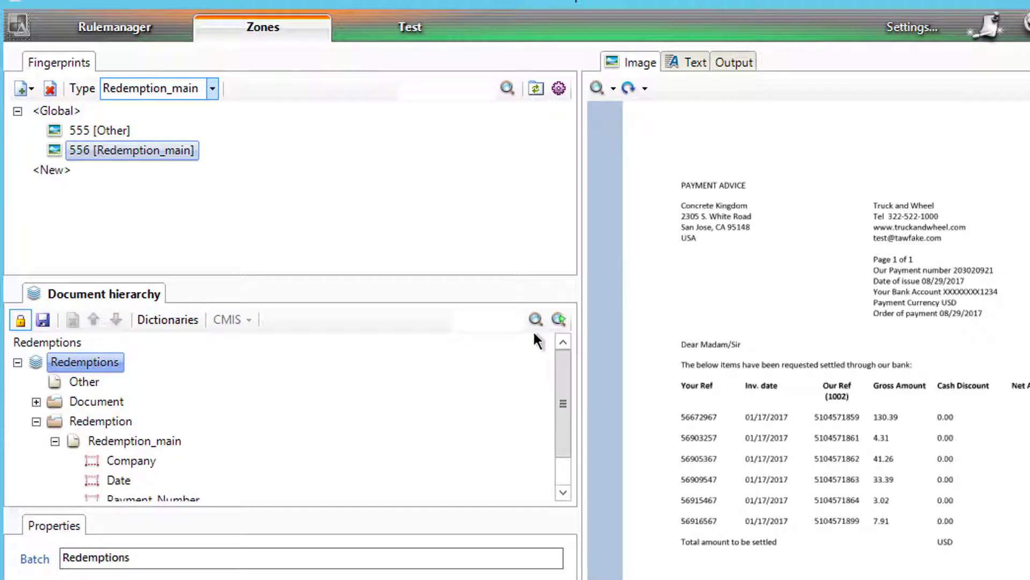
{"action": "left_click_drag", "start_coordinate": [520, 274], "coordinate": [519, 224]}
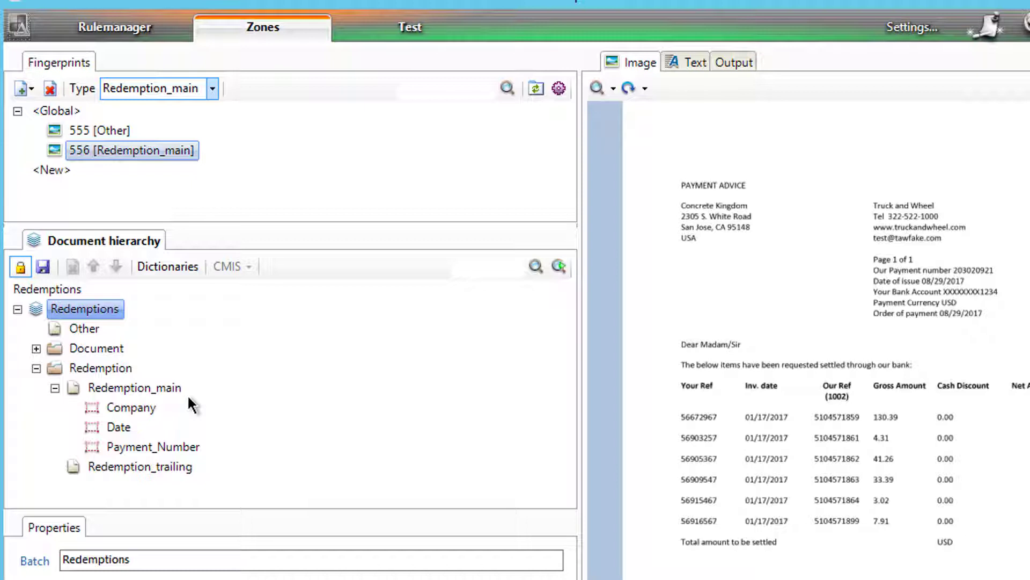
{"action": "left_click", "coordinate": [125, 406]}
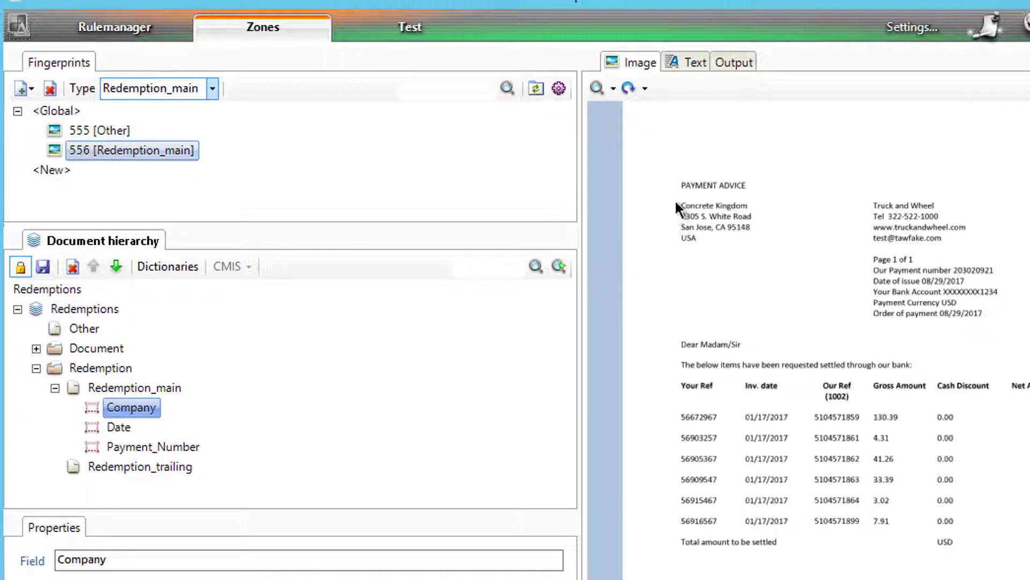
{"action": "left_click_drag", "start_coordinate": [677, 198], "coordinate": [777, 208]}
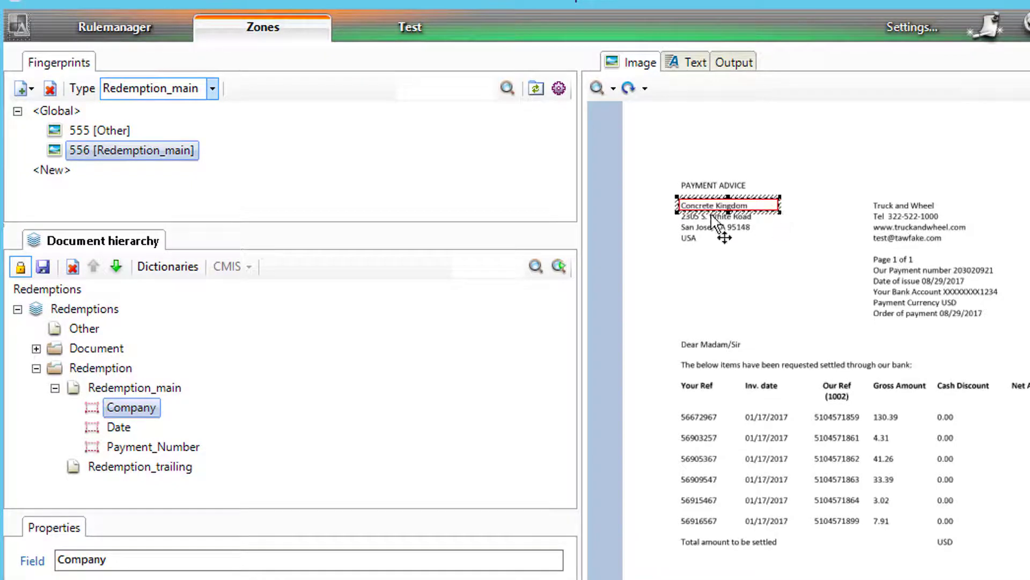
{"action": "left_click", "coordinate": [119, 428]}
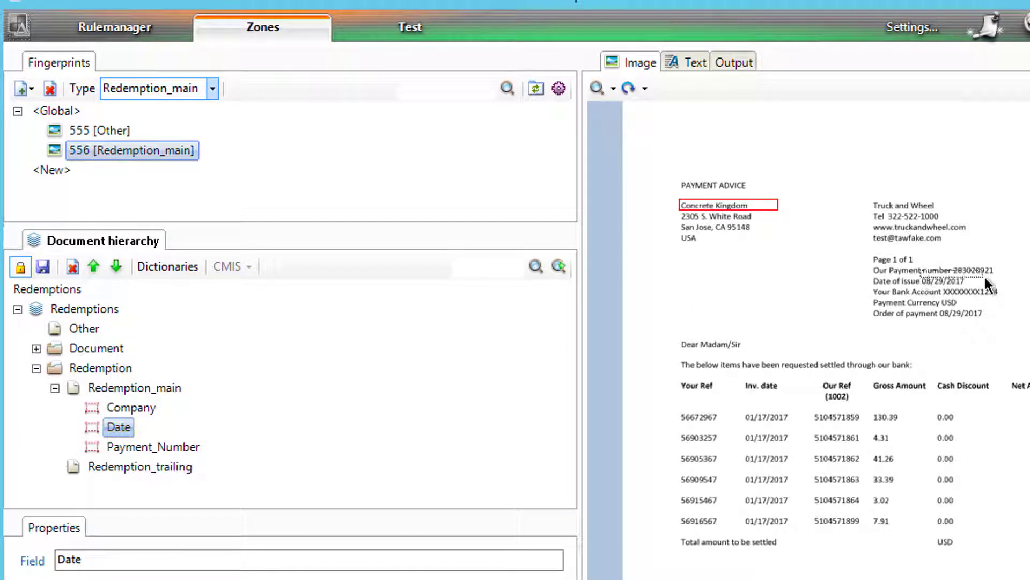
{"action": "left_click_drag", "start_coordinate": [984, 276], "coordinate": [1006, 287]}
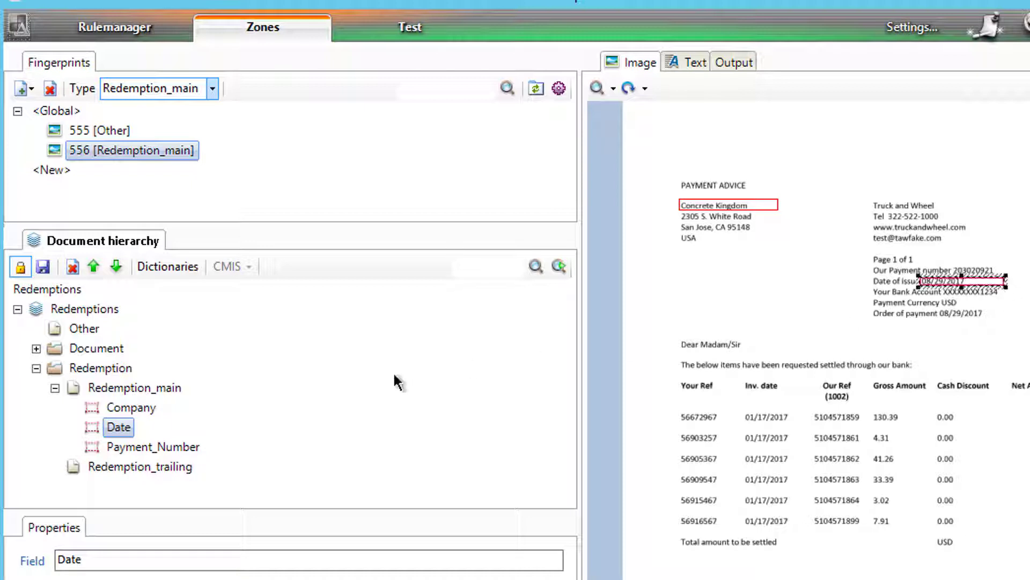
{"action": "left_click", "coordinate": [121, 447]}
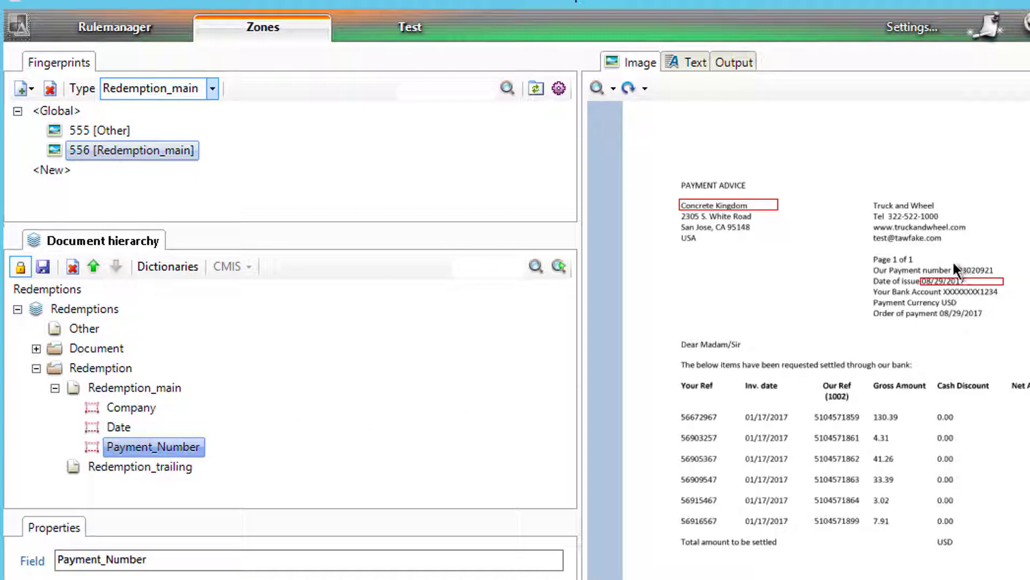
{"action": "left_click_drag", "start_coordinate": [954, 263], "coordinate": [1018, 273]}
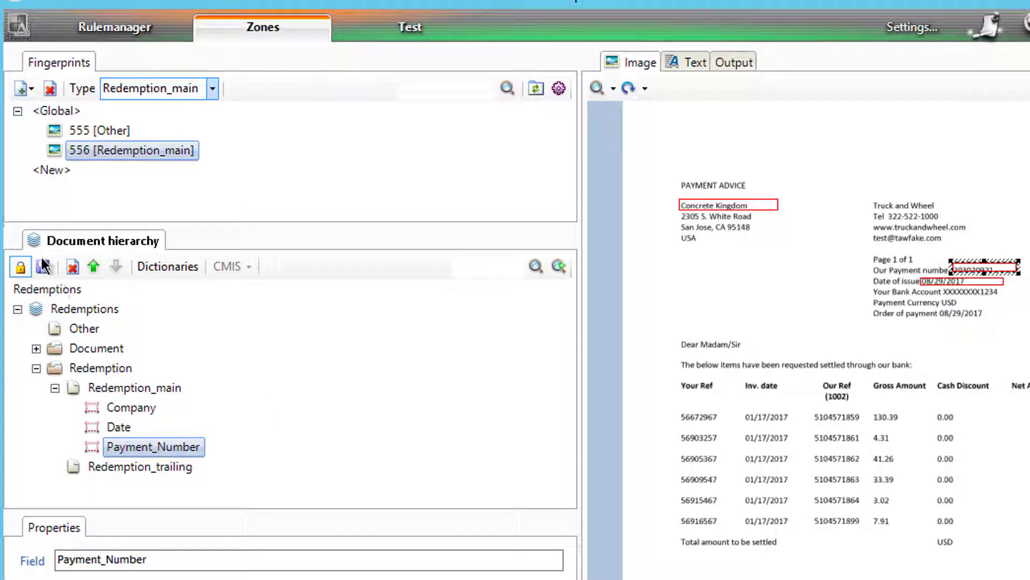
{"action": "left_click", "coordinate": [24, 265]}
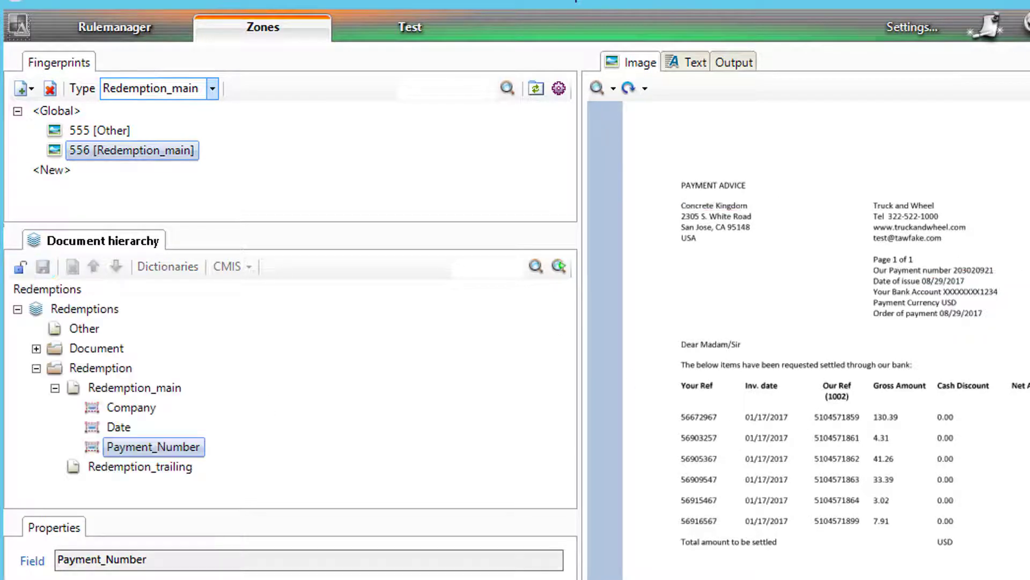
{"action": "left_click", "coordinate": [140, 34]}
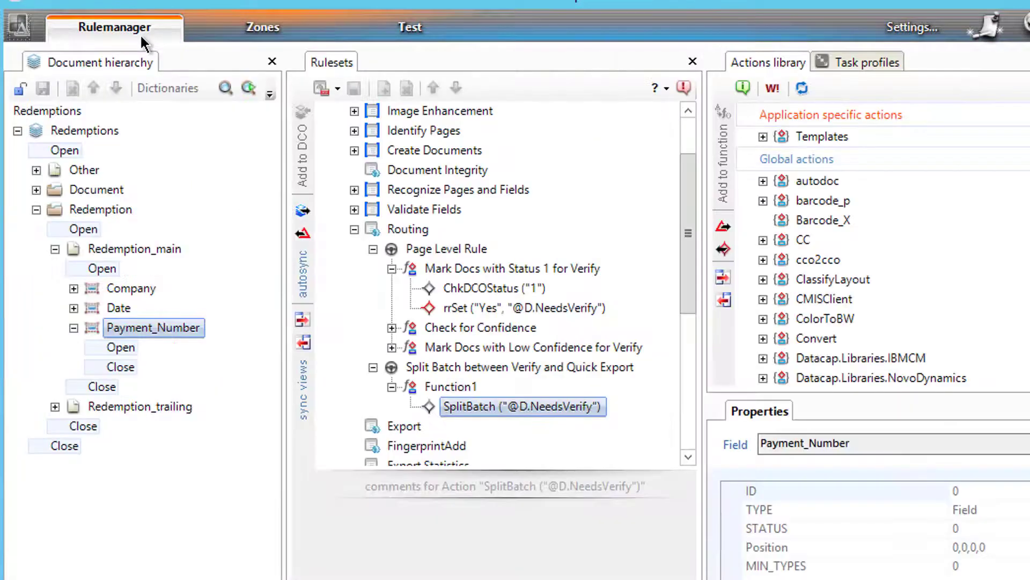
Step: Add a field named Redemption_Total under Redemption_main in the locked document hierarchy
{"action": "left_click", "coordinate": [110, 248]}
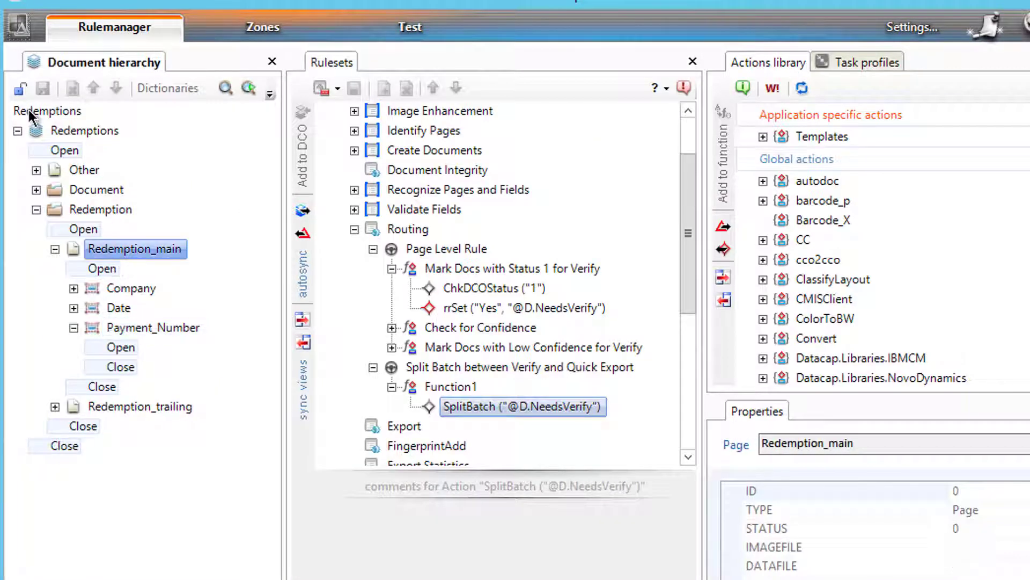
{"action": "left_click", "coordinate": [21, 88]}
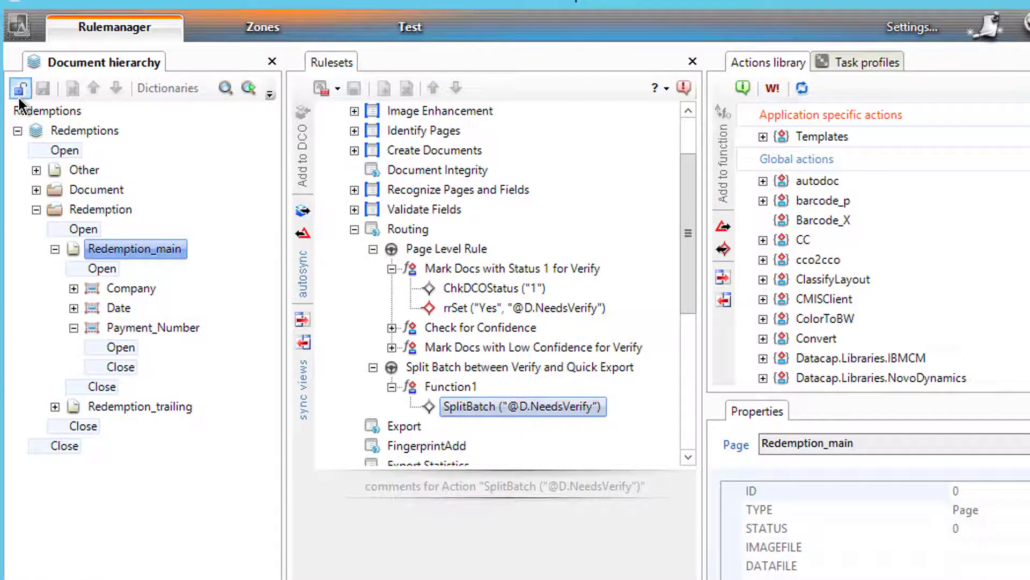
{"action": "right_click", "coordinate": [147, 244]}
{"action": "mouse_move", "coordinate": [194, 263]}
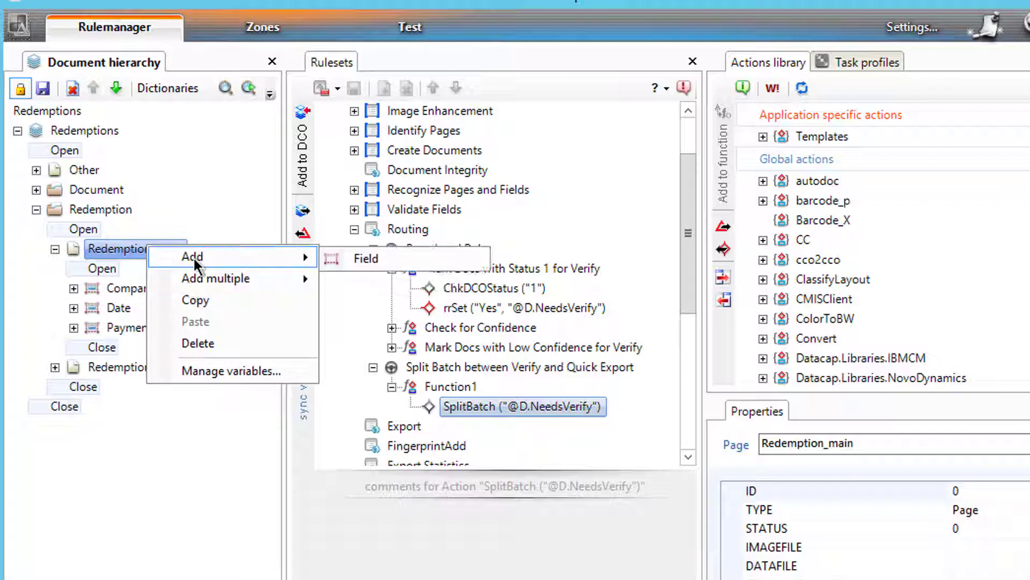
{"action": "left_click", "coordinate": [362, 258]}
{"action": "left_click", "coordinate": [124, 347]}
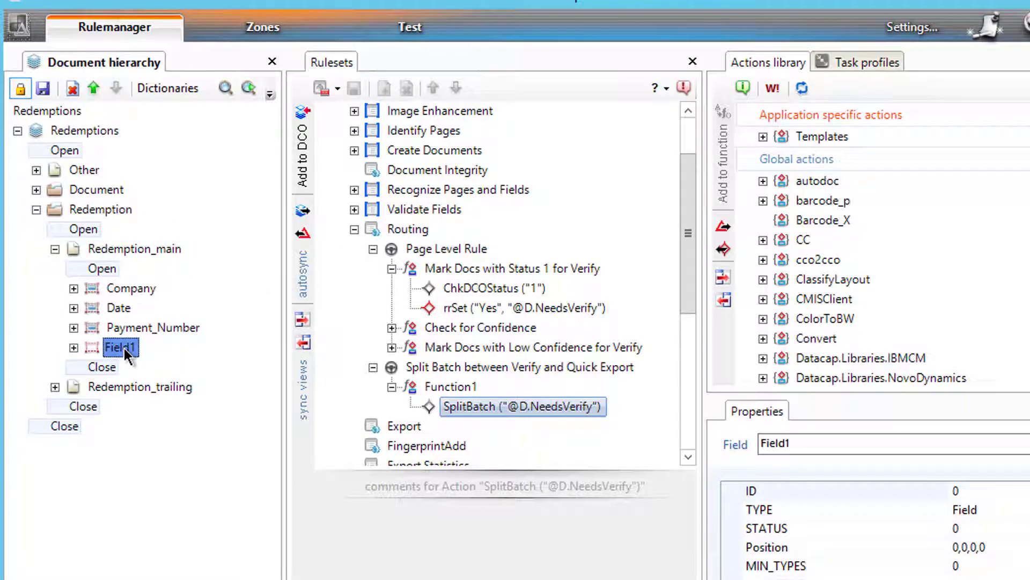
{"action": "type", "text": "Redempt"}
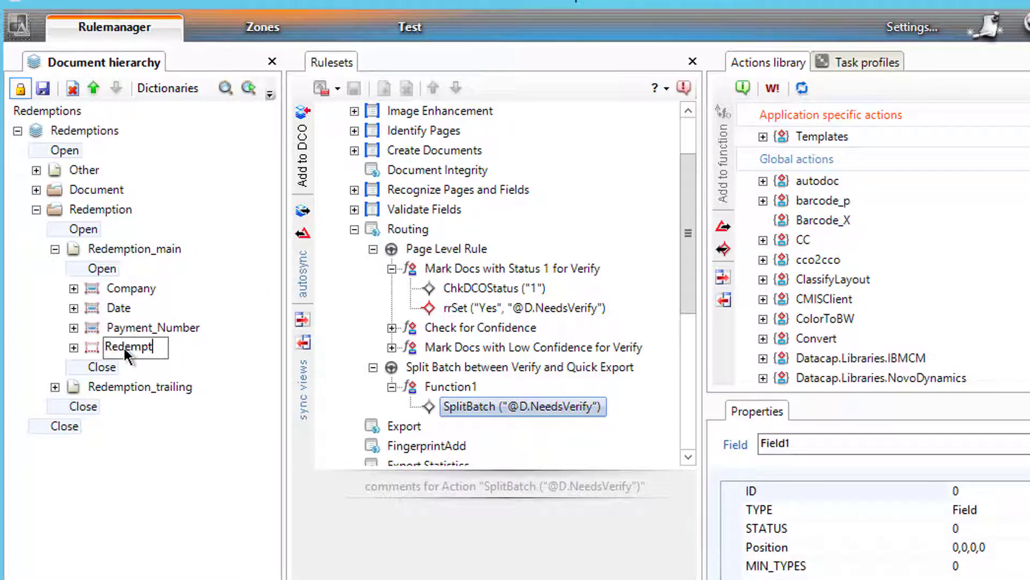
{"action": "type", "text": "ion_Total"}
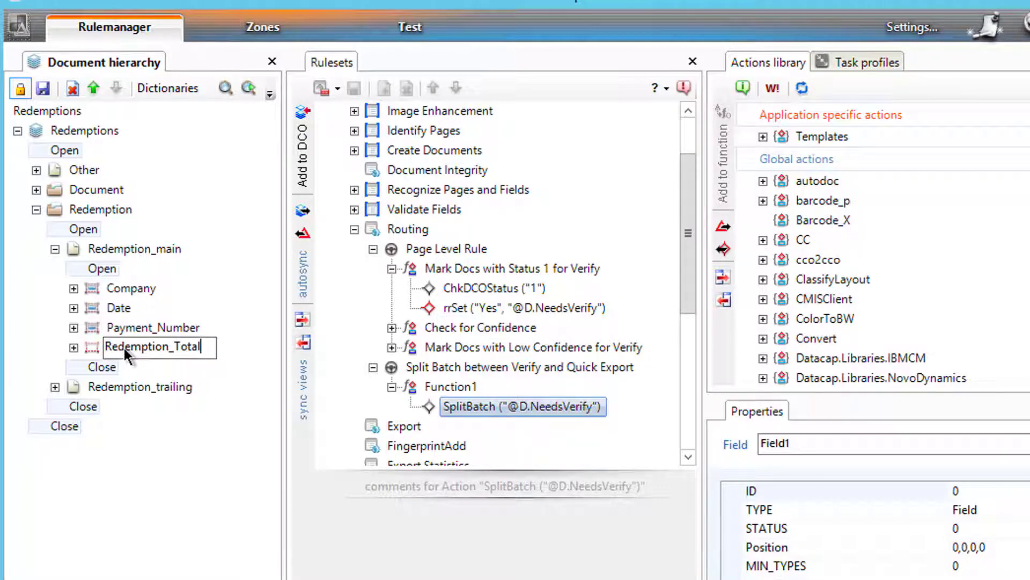
{"action": "key", "text": "Return"}
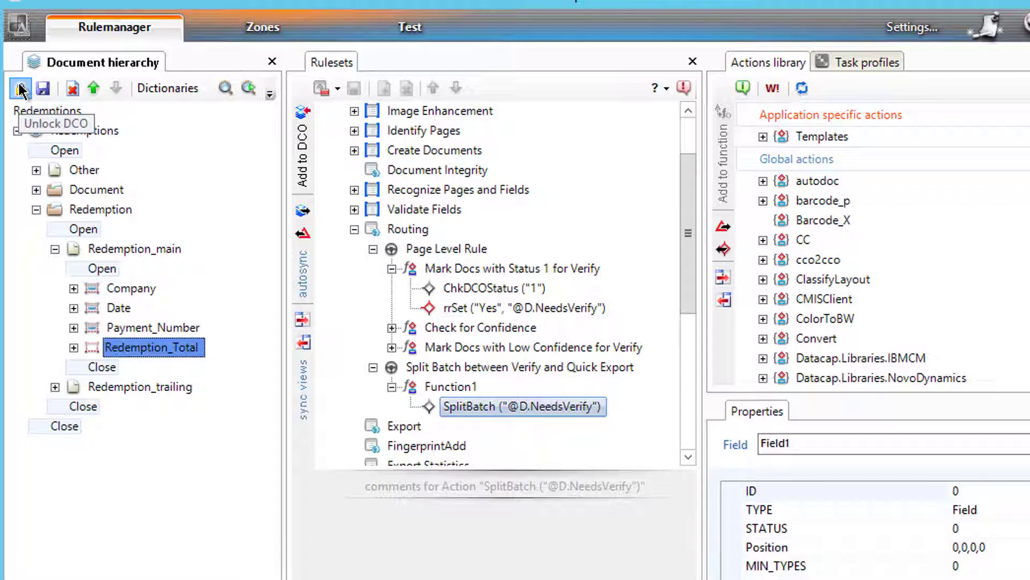
{"action": "left_click", "coordinate": [21, 91]}
{"action": "left_click", "coordinate": [278, 24]}
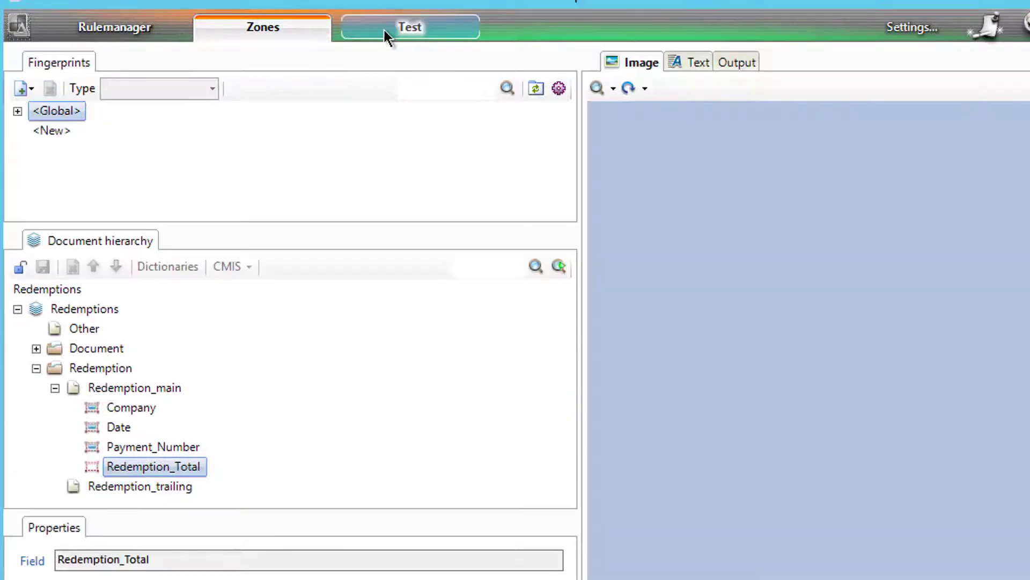
Step: Rerun the Profiler task on the test batch, keep it running, and review Redemption_main's fields
{"action": "left_click", "coordinate": [384, 28]}
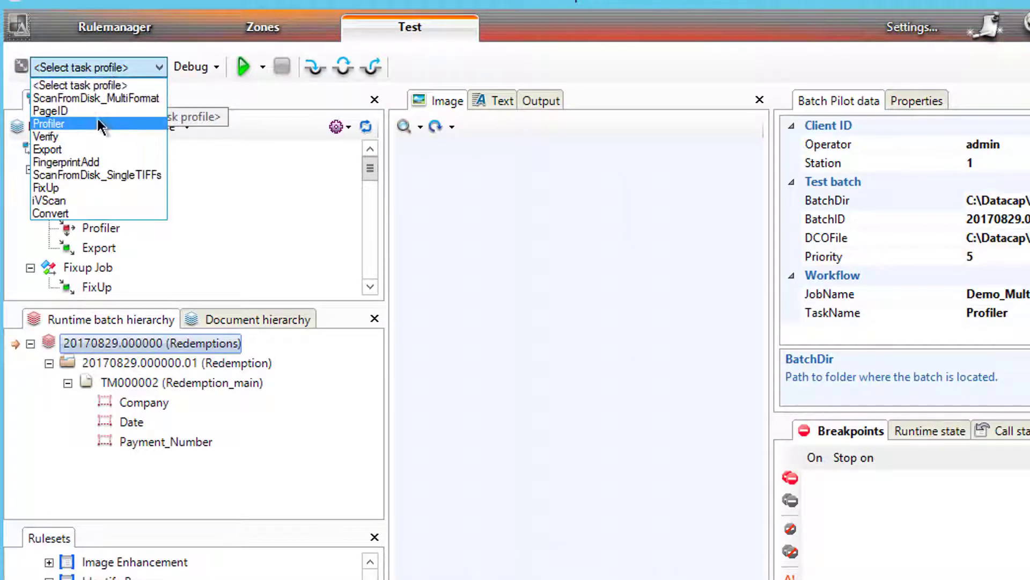
{"action": "left_click", "coordinate": [83, 124]}
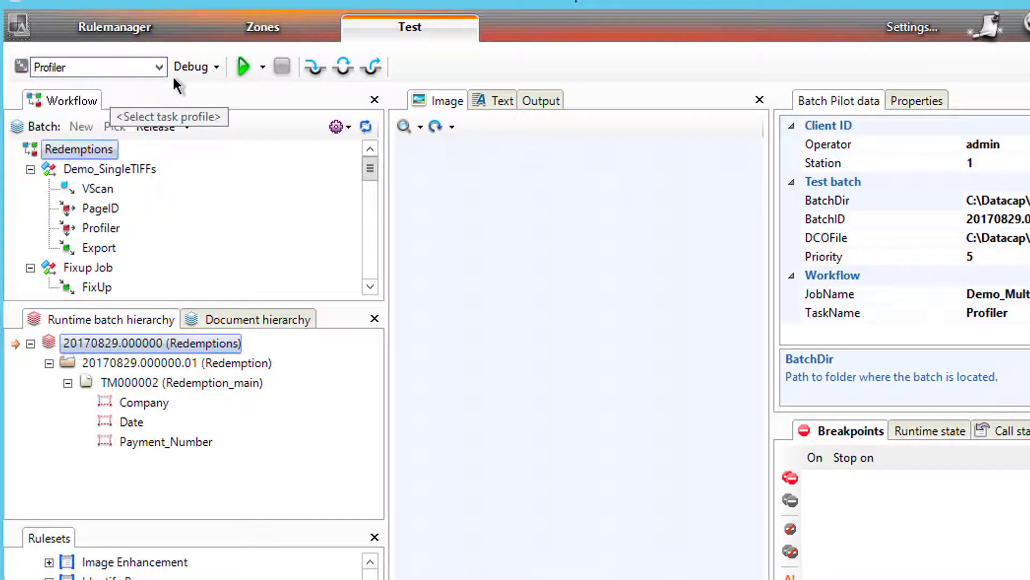
{"action": "left_click", "coordinate": [232, 66]}
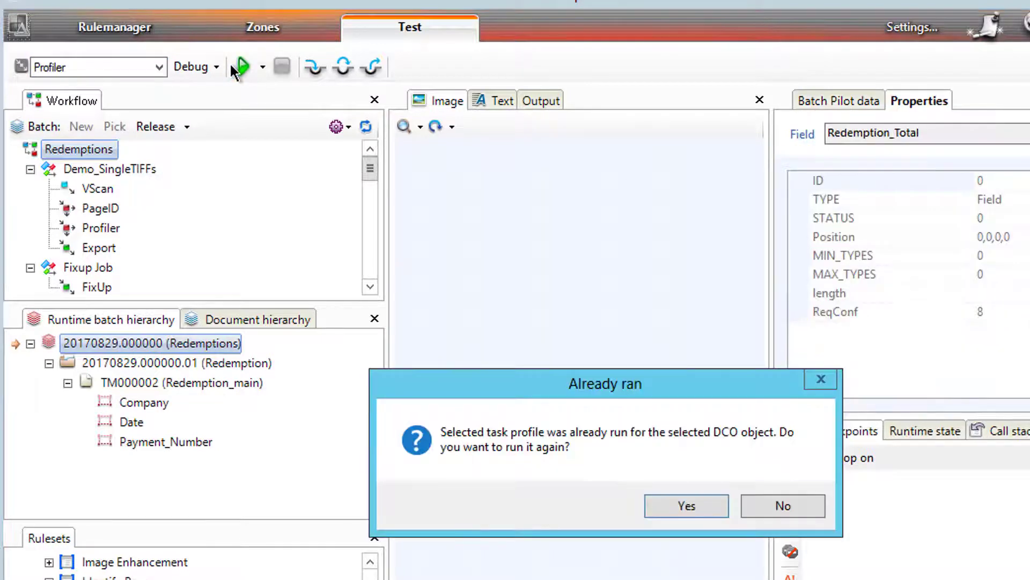
{"action": "left_click", "coordinate": [677, 502]}
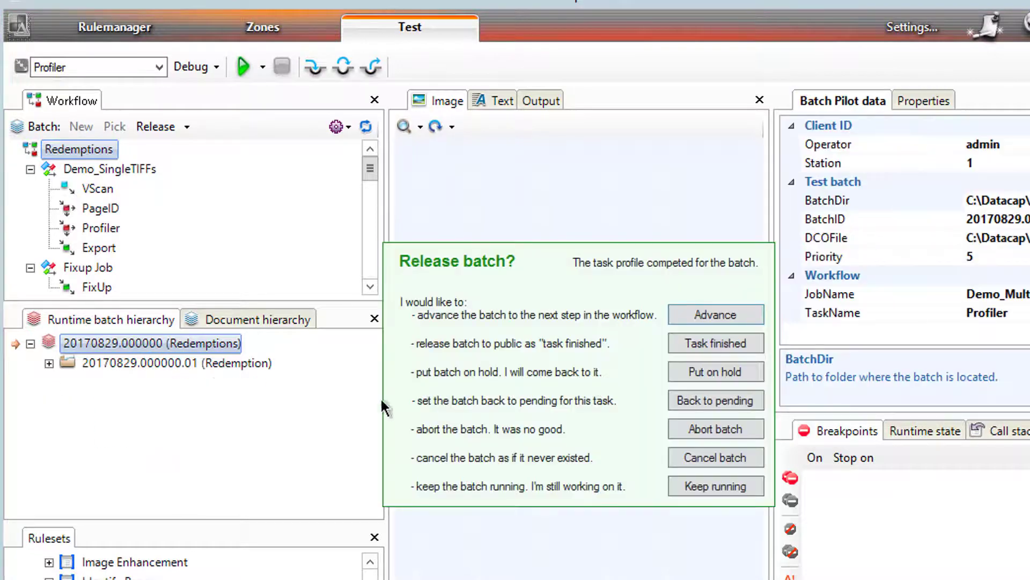
{"action": "left_click", "coordinate": [697, 486]}
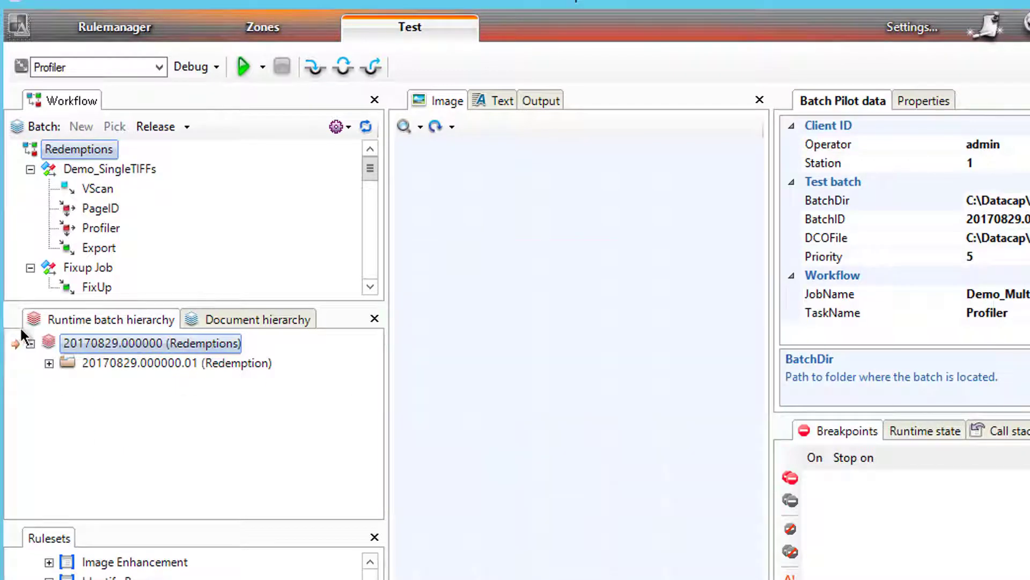
{"action": "left_click", "coordinate": [49, 363]}
{"action": "left_click", "coordinate": [67, 382]}
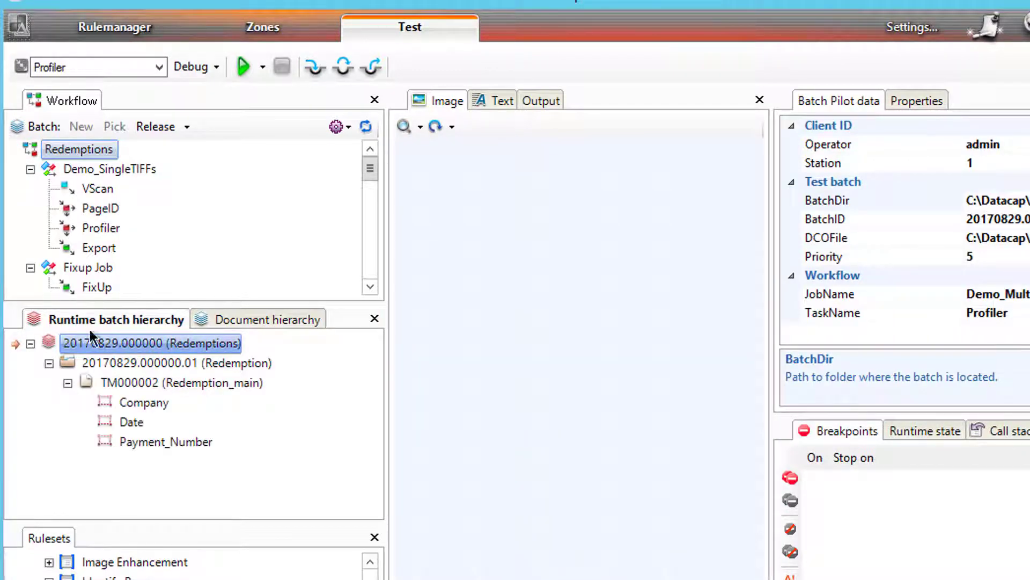
{"action": "left_click", "coordinate": [133, 29]}
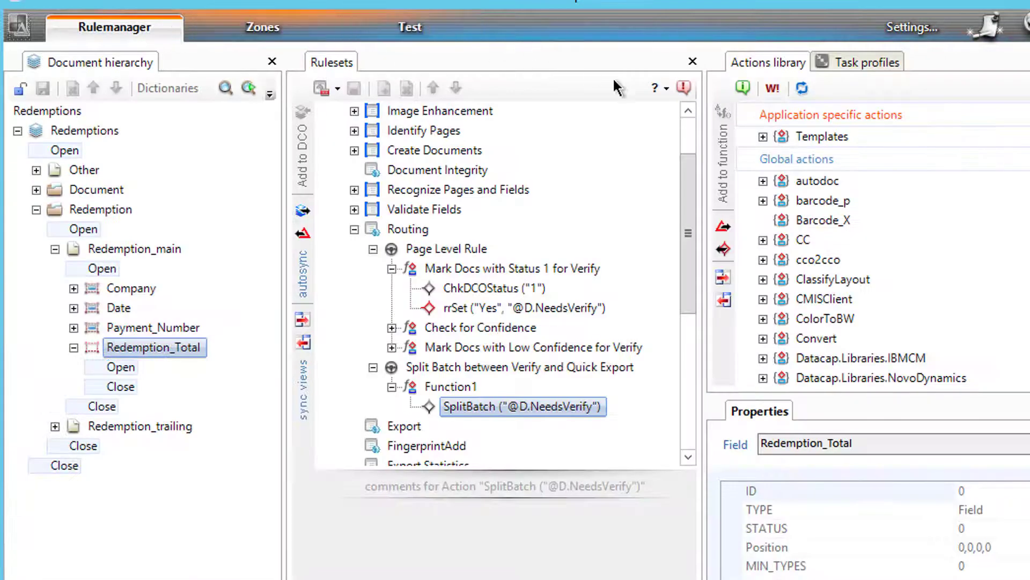
Step: Add a new ruleset under Redemptions and name it SetFingerprint
{"action": "left_click", "coordinate": [355, 229]}
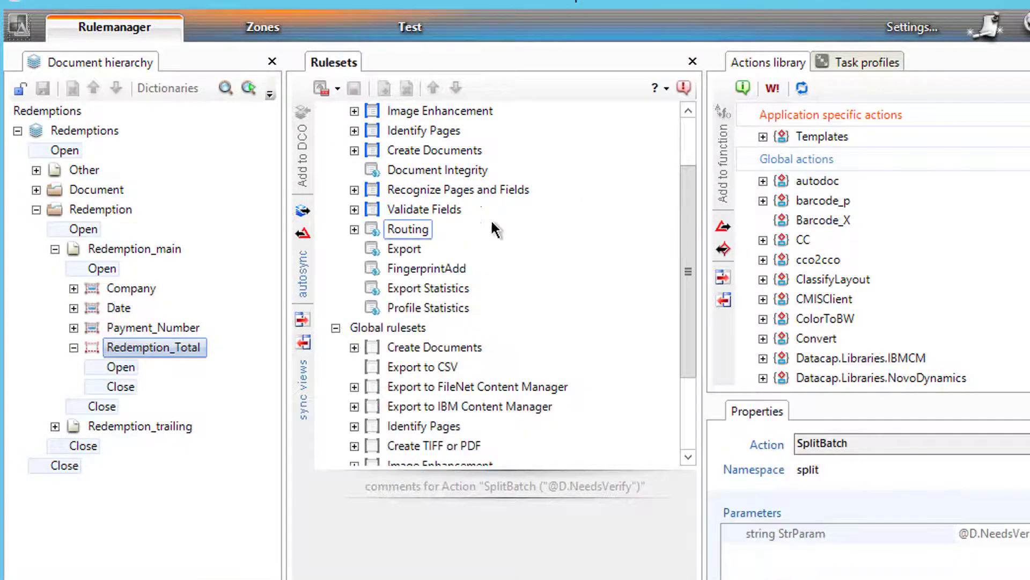
{"action": "left_click_drag", "start_coordinate": [694, 213], "coordinate": [692, 164]}
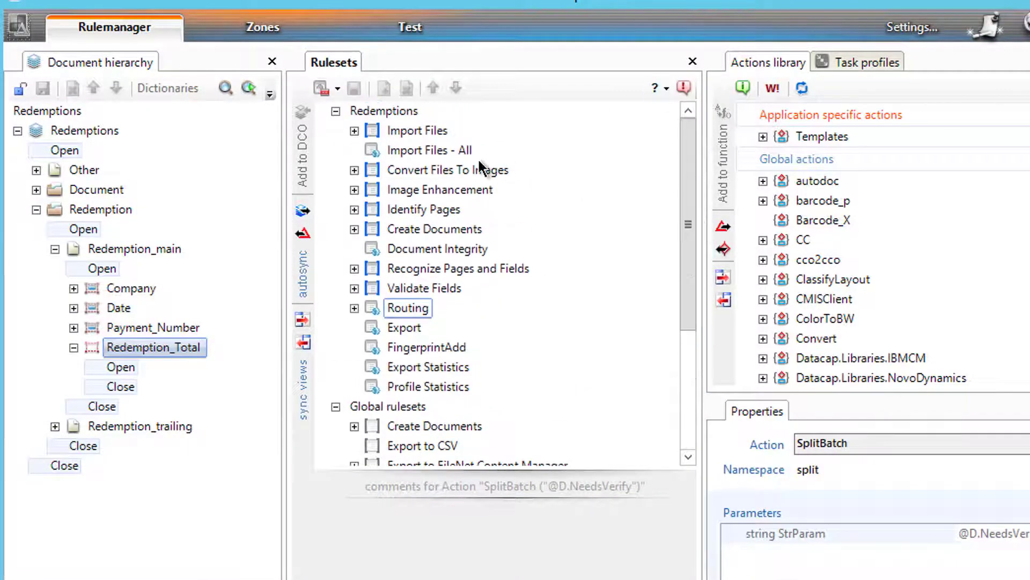
{"action": "left_click", "coordinate": [398, 111]}
{"action": "right_click", "coordinate": [398, 111]}
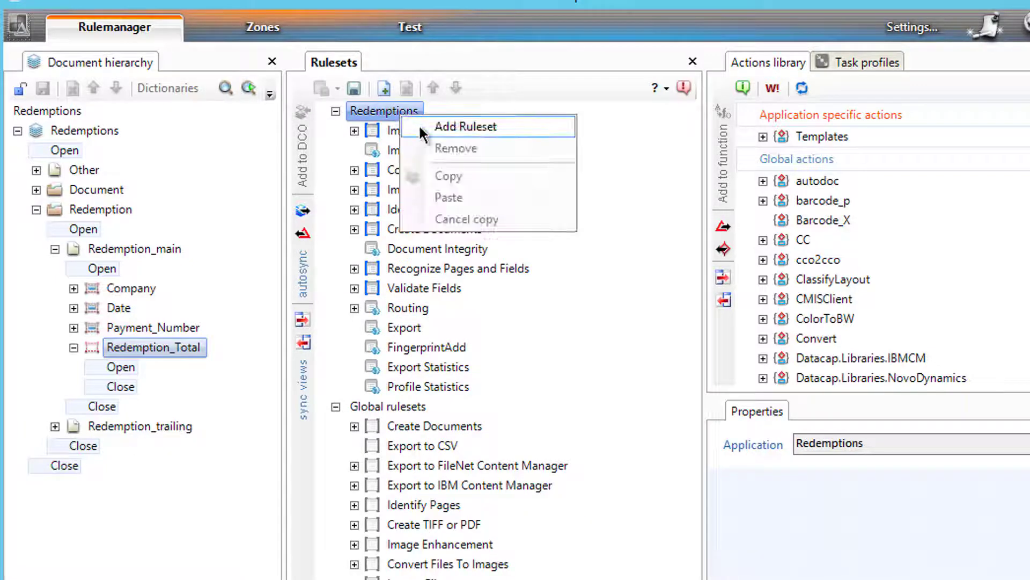
{"action": "left_click", "coordinate": [465, 126]}
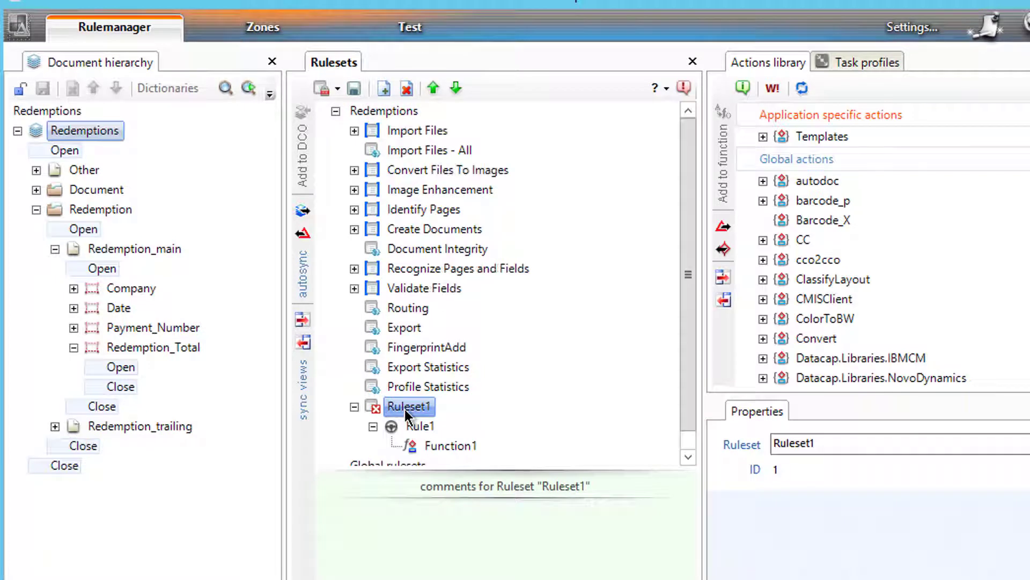
{"action": "left_click", "coordinate": [404, 409]}
{"action": "type", "text": "SetFingerprint"}
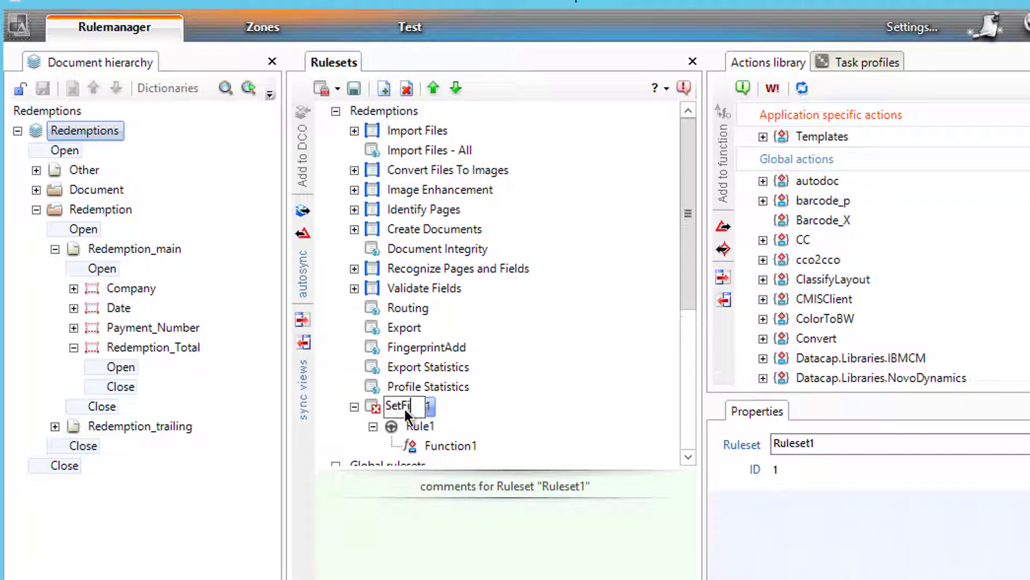
Step: Rename Rule1 to rSetFingerprint and Function1 to fSetFingerprint
{"action": "left_click", "coordinate": [427, 426]}
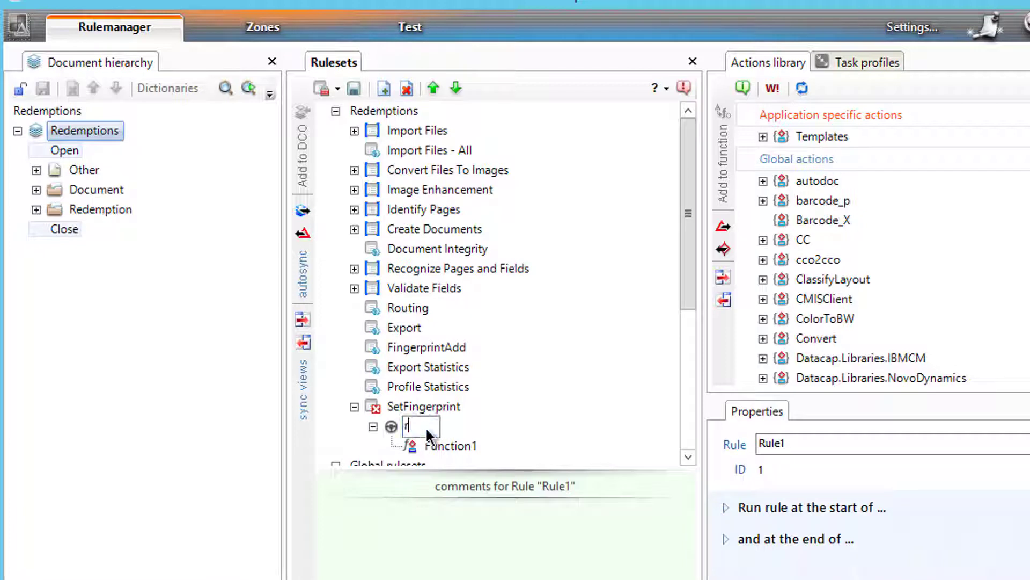
{"action": "type", "text": "rSetFingerprint"}
{"action": "key", "text": "Return"}
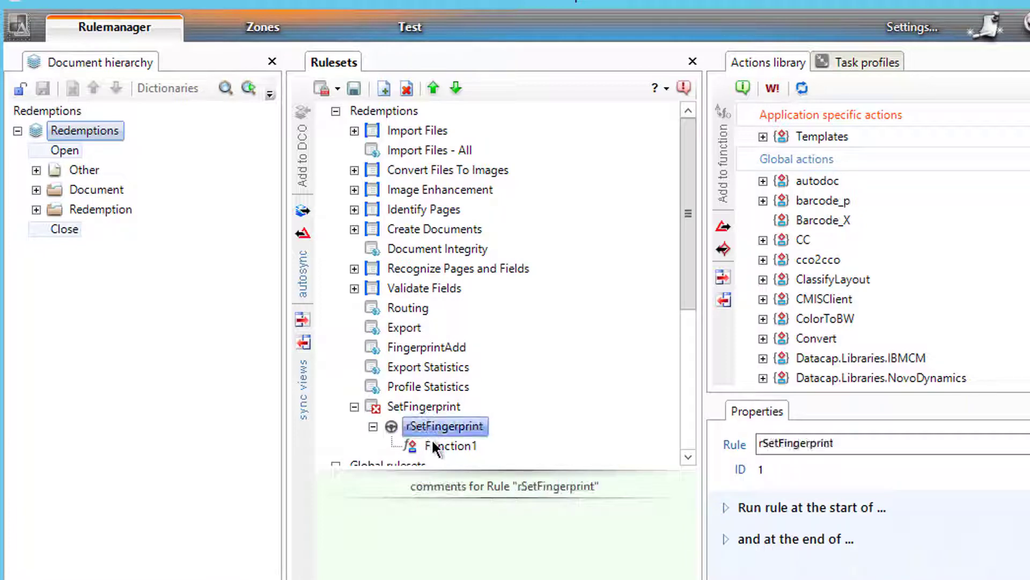
{"action": "left_click", "coordinate": [435, 450]}
{"action": "left_click", "coordinate": [434, 445]}
{"action": "type", "text": "f"}
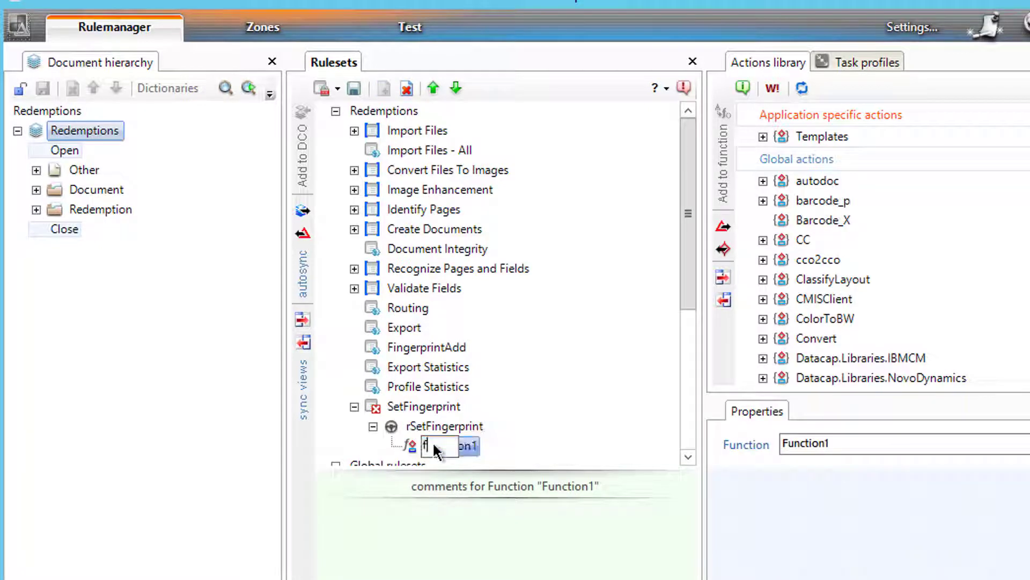
{"action": "type", "text": "SetFingerprint"}
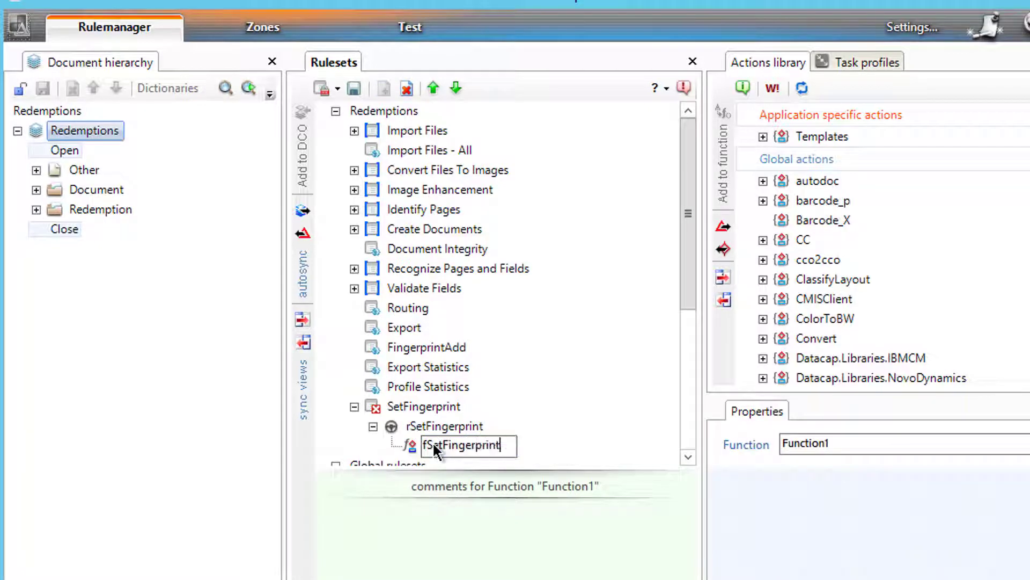
{"action": "key", "text": "Return"}
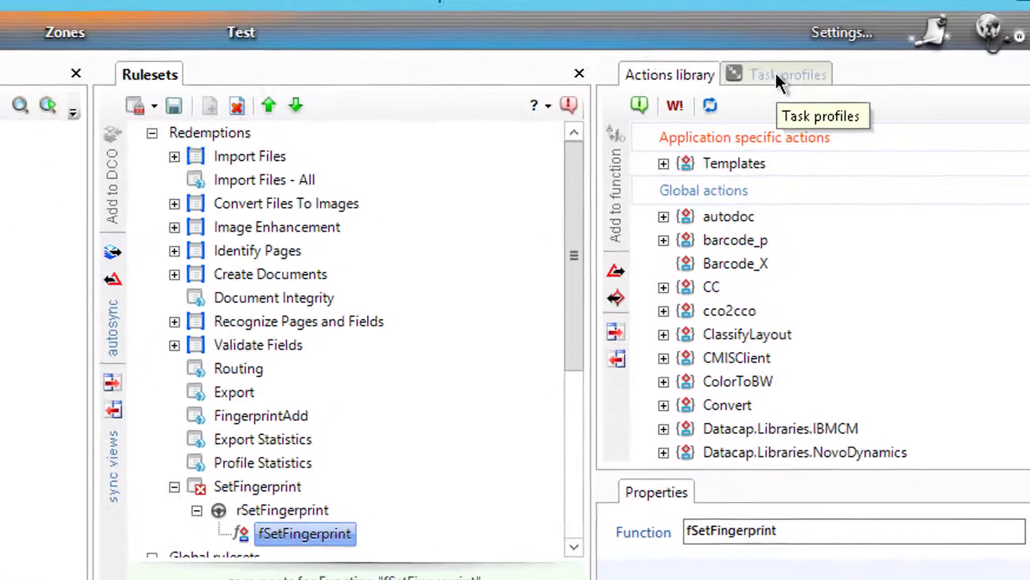
Step: Add the rrSet action from the rrunner library to the fSetFingerprint function
{"action": "left_click", "coordinate": [858, 62]}
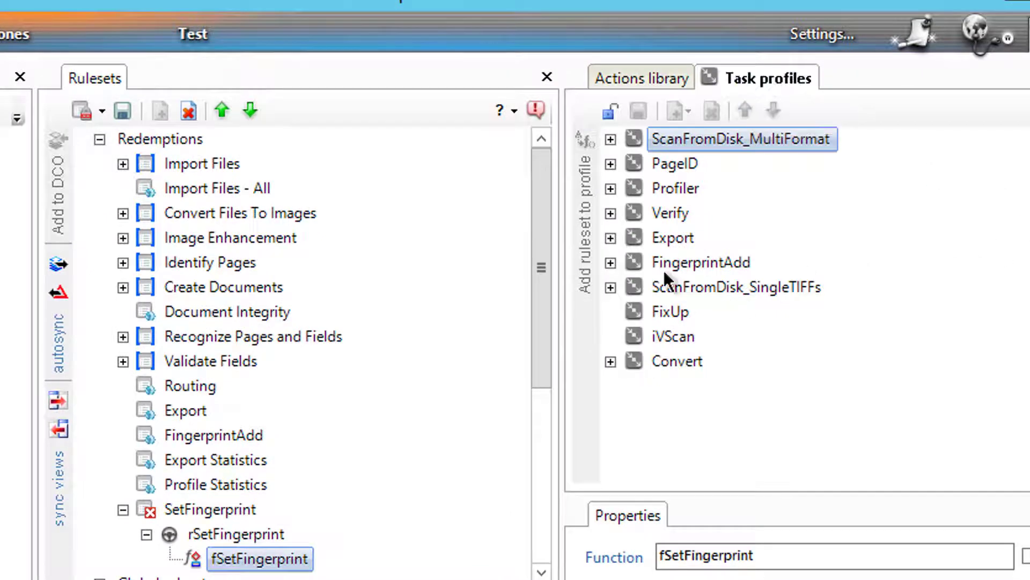
{"action": "left_click", "coordinate": [637, 79]}
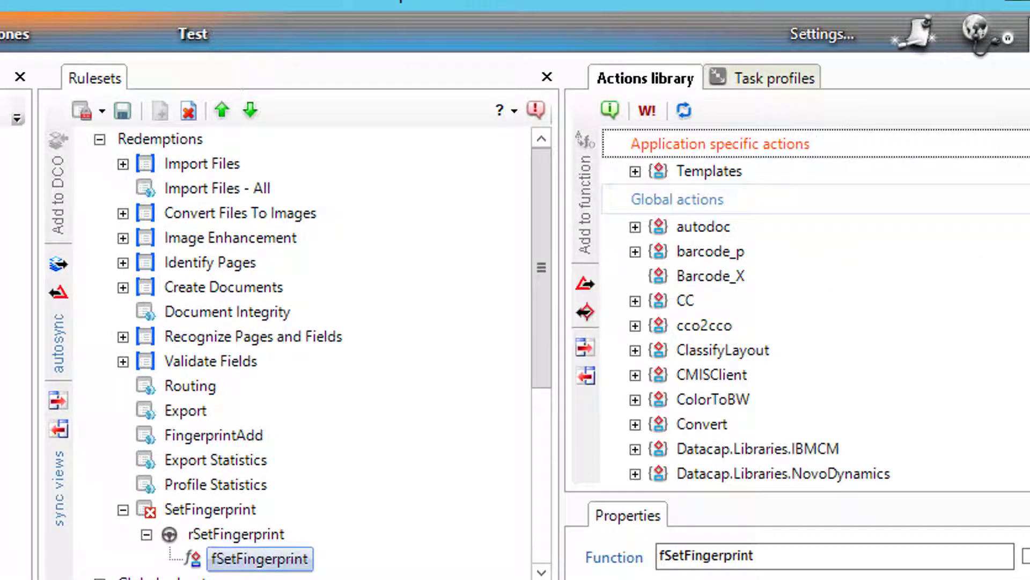
{"action": "scroll", "coordinate": [805, 306], "scroll_direction": "down", "scroll_amount": 7}
{"action": "scroll", "coordinate": [717, 309], "scroll_direction": "down", "scroll_amount": 8}
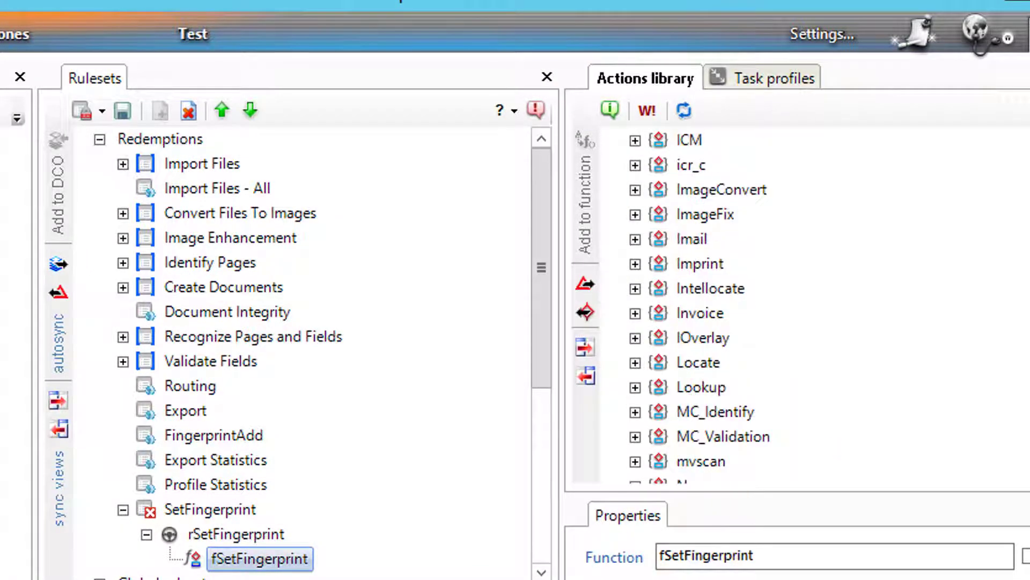
{"action": "scroll", "coordinate": [805, 355], "scroll_direction": "down", "scroll_amount": 2}
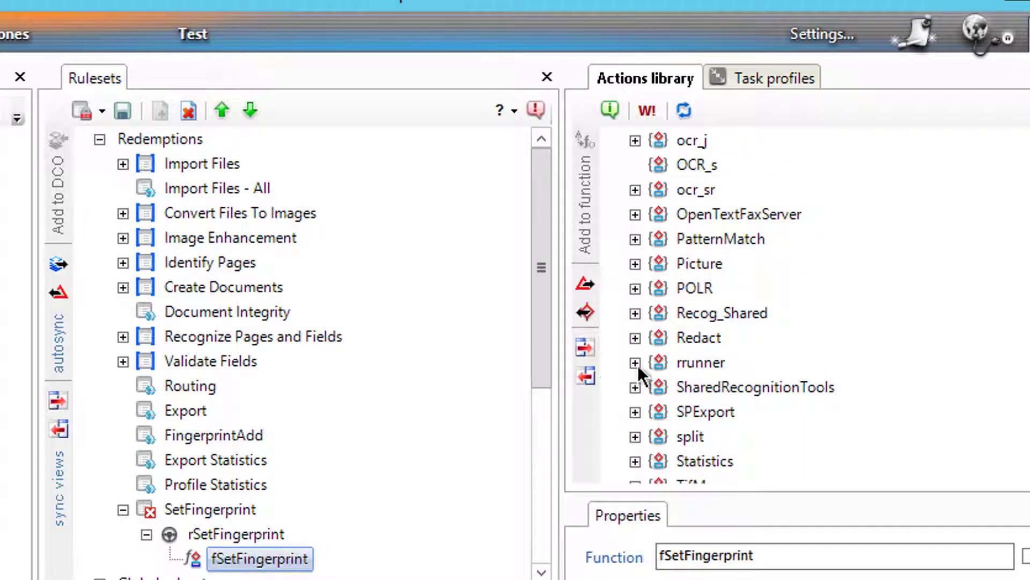
{"action": "left_click", "coordinate": [635, 363]}
{"action": "scroll", "coordinate": [751, 306], "scroll_direction": "down", "scroll_amount": 5}
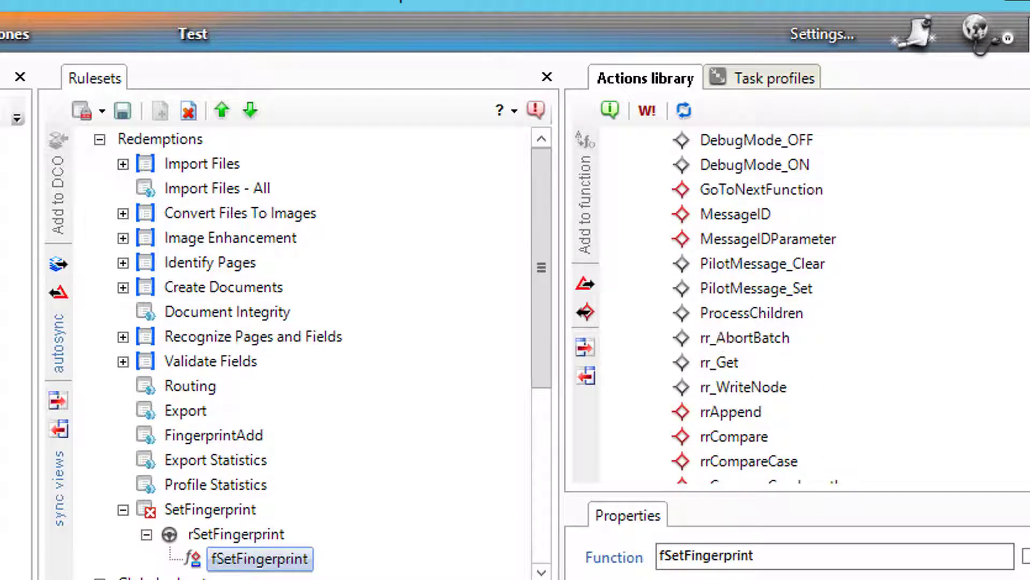
{"action": "scroll", "coordinate": [694, 432], "scroll_direction": "down", "scroll_amount": 3}
{"action": "left_click", "coordinate": [715, 436]}
{"action": "left_click", "coordinate": [591, 190]}
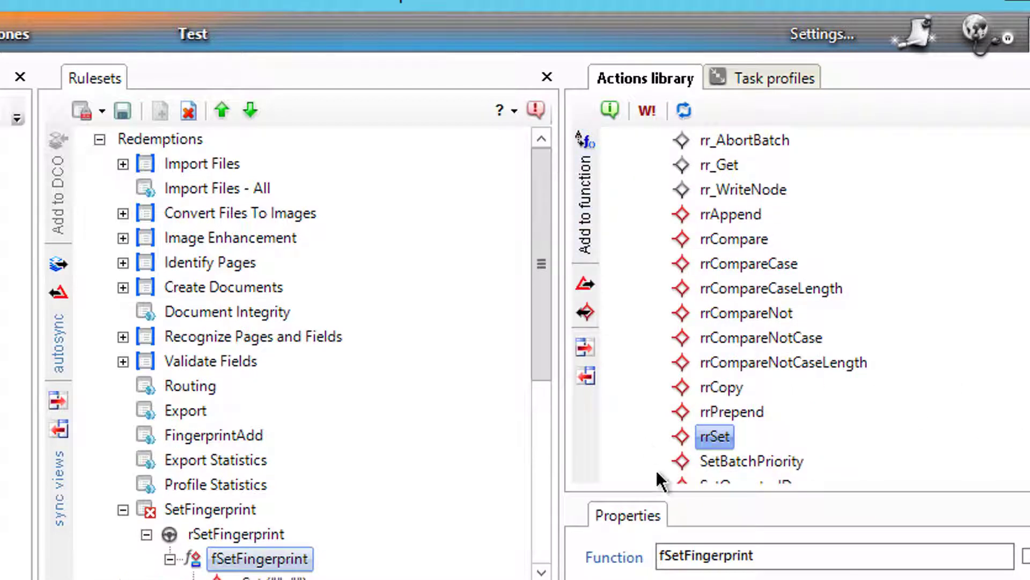
Step: Select rrSet to view its parameters and check the fingerprint IDs under Global in Zones
{"action": "left_click", "coordinate": [542, 571]}
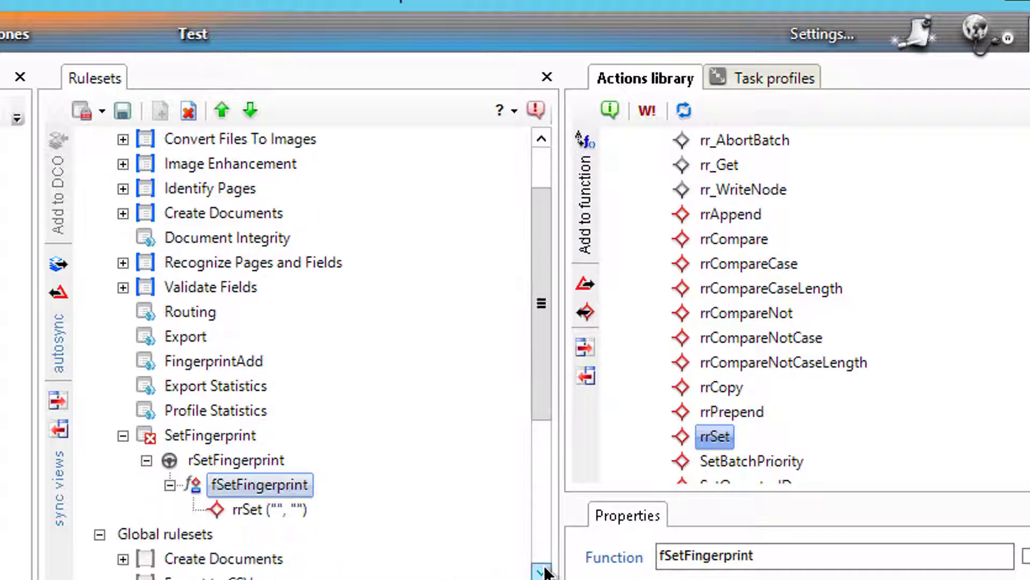
{"action": "left_click", "coordinate": [255, 511]}
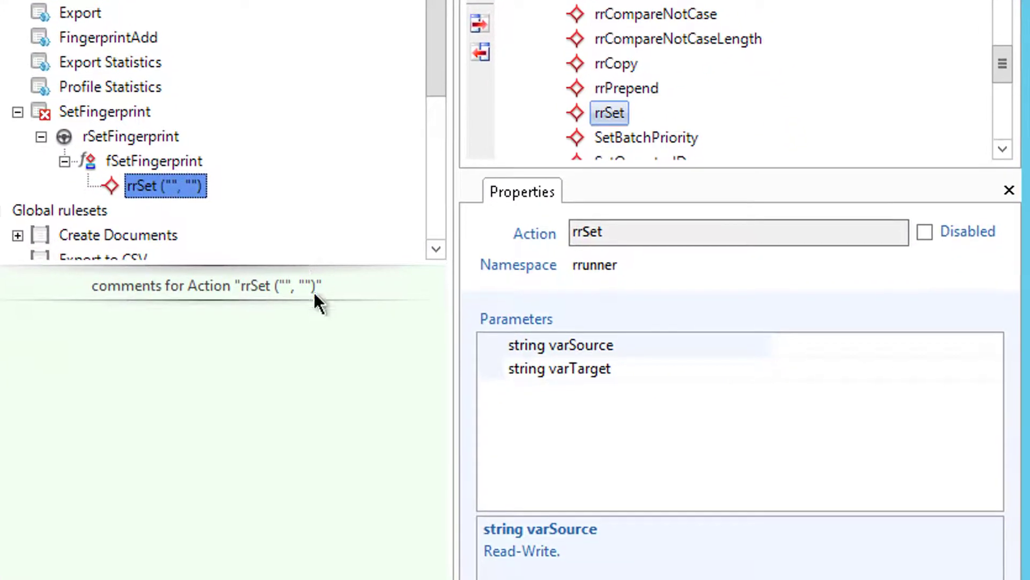
{"action": "left_click_drag", "start_coordinate": [314, 292], "coordinate": [320, 439]}
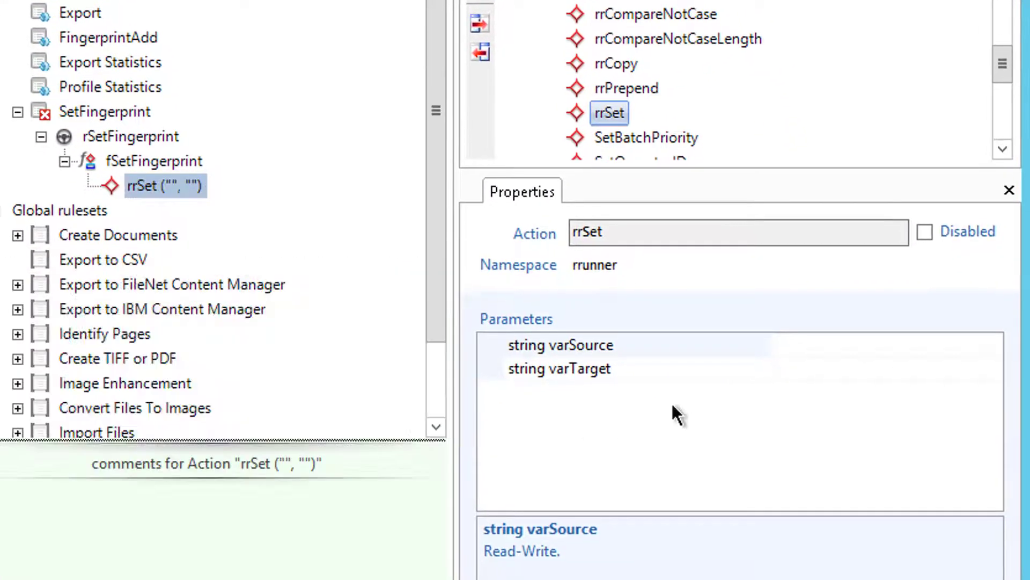
{"action": "left_click", "coordinate": [826, 352]}
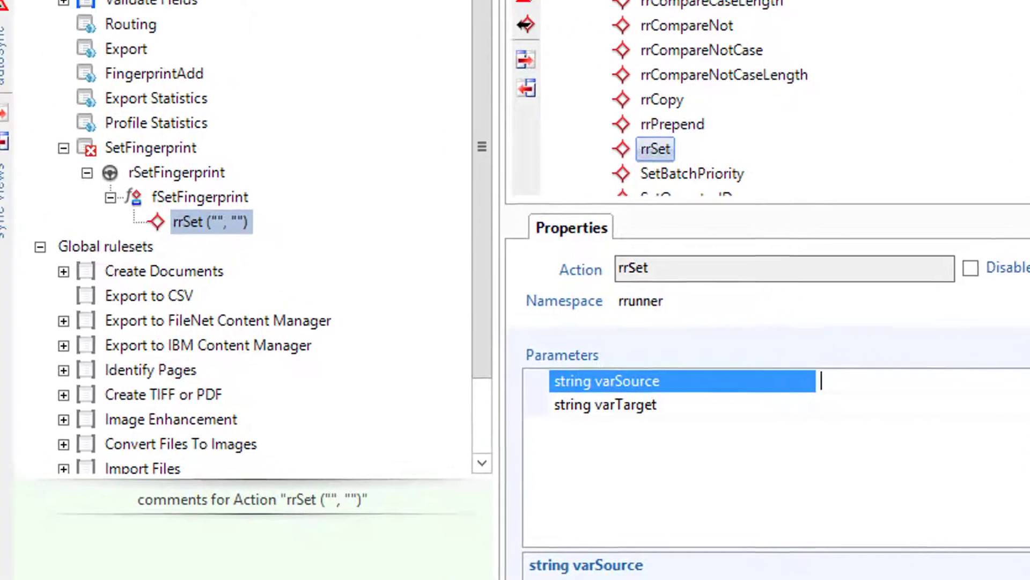
{"action": "left_click", "coordinate": [252, 23]}
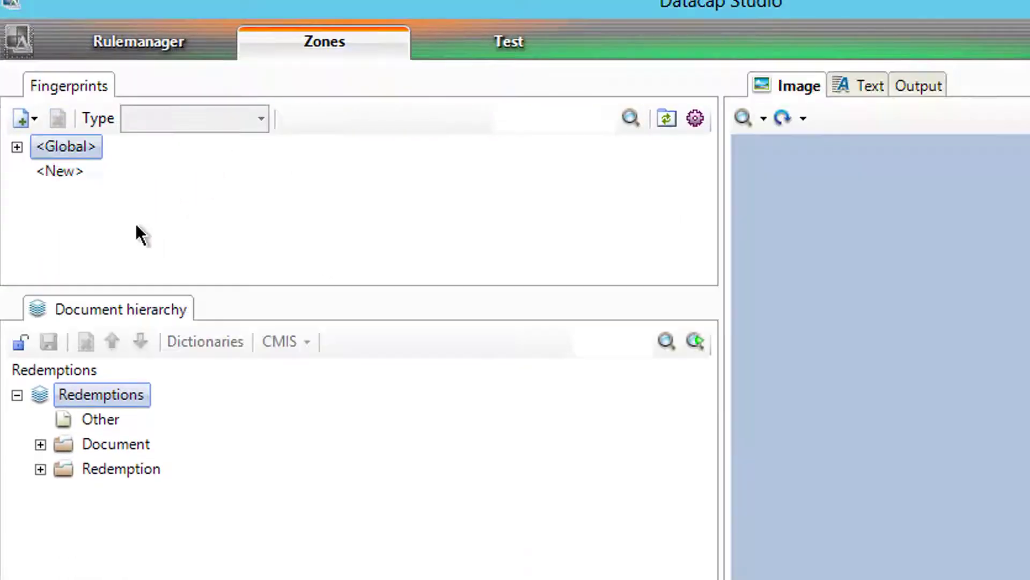
{"action": "left_click", "coordinate": [16, 147]}
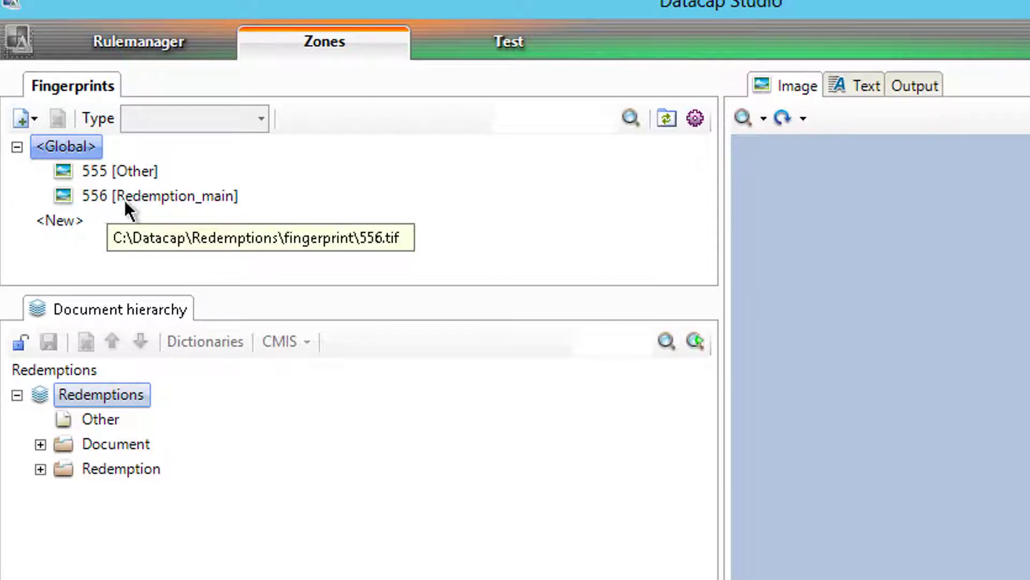
{"action": "left_click", "coordinate": [145, 26]}
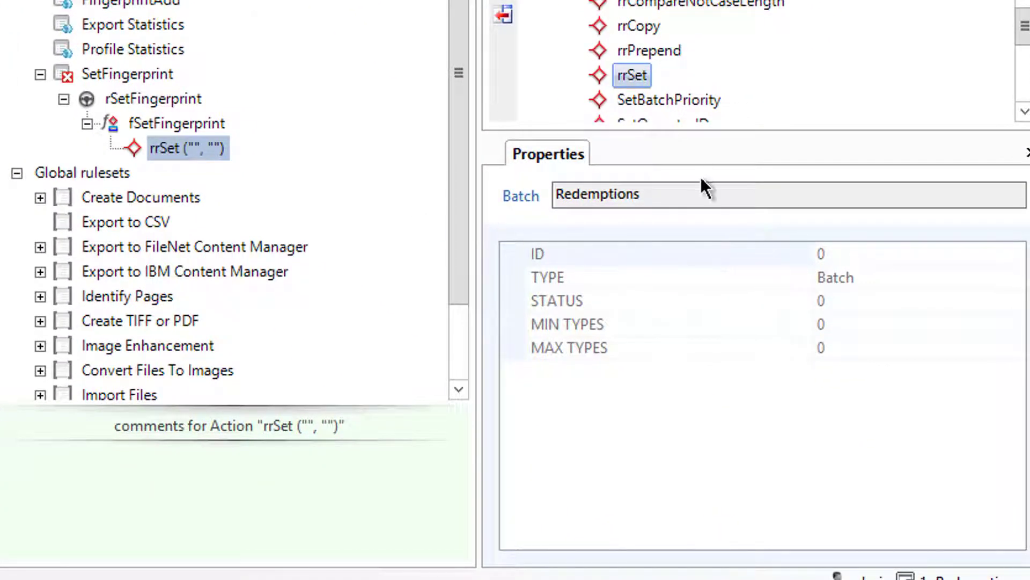
{"action": "left_click", "coordinate": [209, 147]}
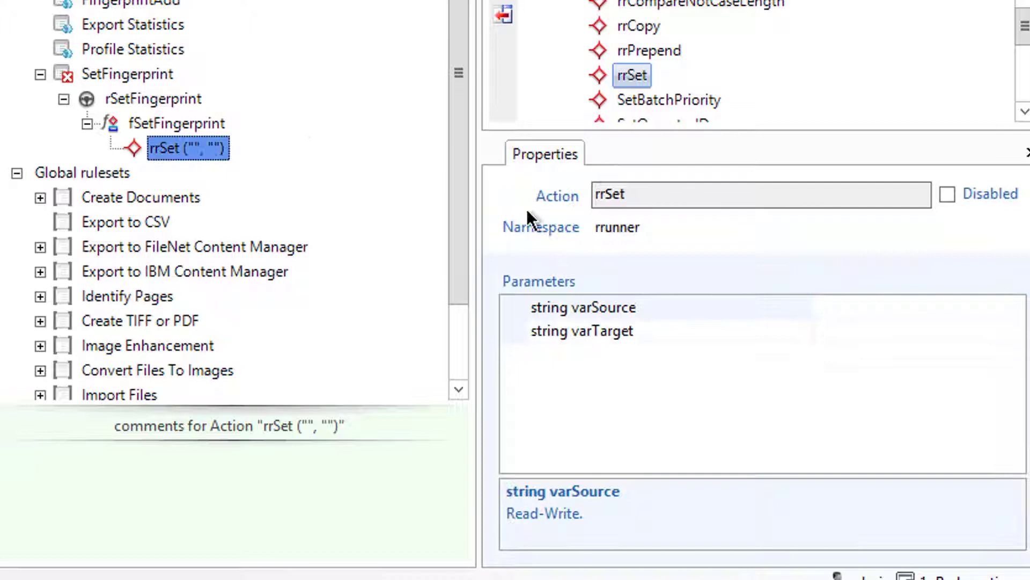
{"action": "left_click", "coordinate": [857, 302]}
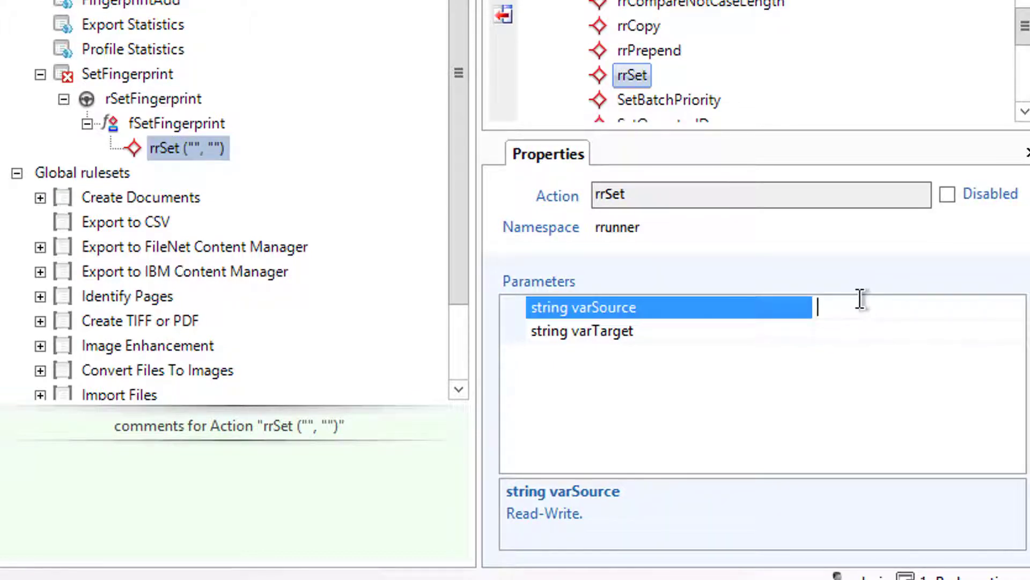
Step: Set rrSet's varSource to 556 and varTarget to @P.TemplateID
{"action": "type", "text": "556"}
{"action": "left_click", "coordinate": [859, 333]}
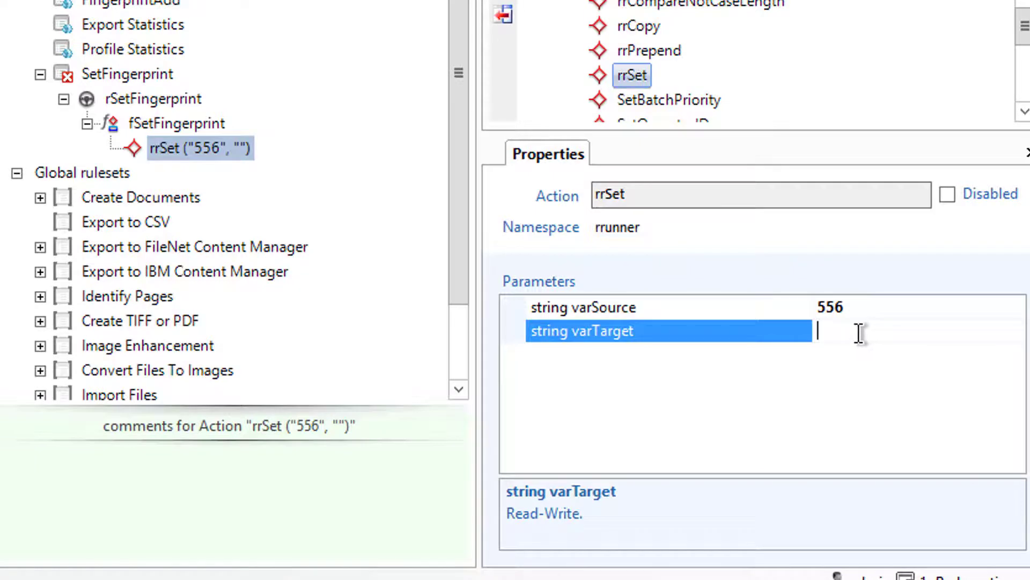
{"action": "type", "text": "@P.Template"}
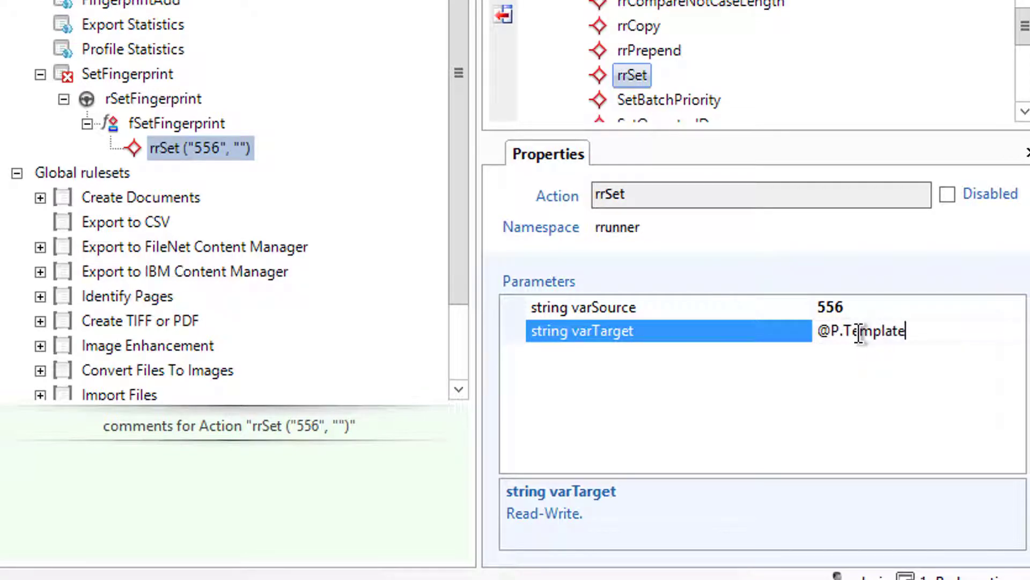
{"action": "type", "text": "ID"}
{"action": "key", "text": "Return"}
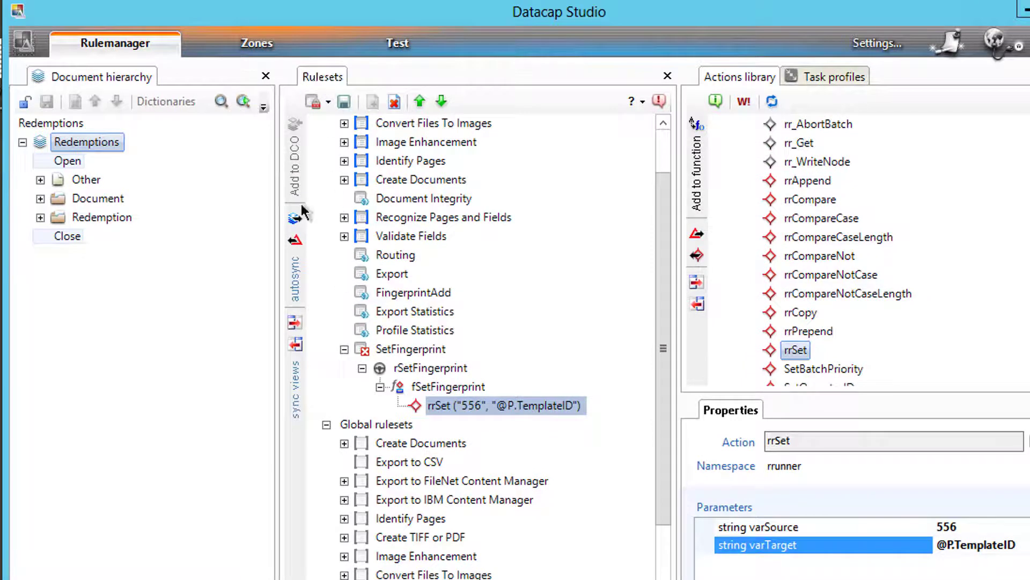
Step: Set the rSetFingerprint rule to run at the start of Pages
{"action": "left_click", "coordinate": [341, 101]}
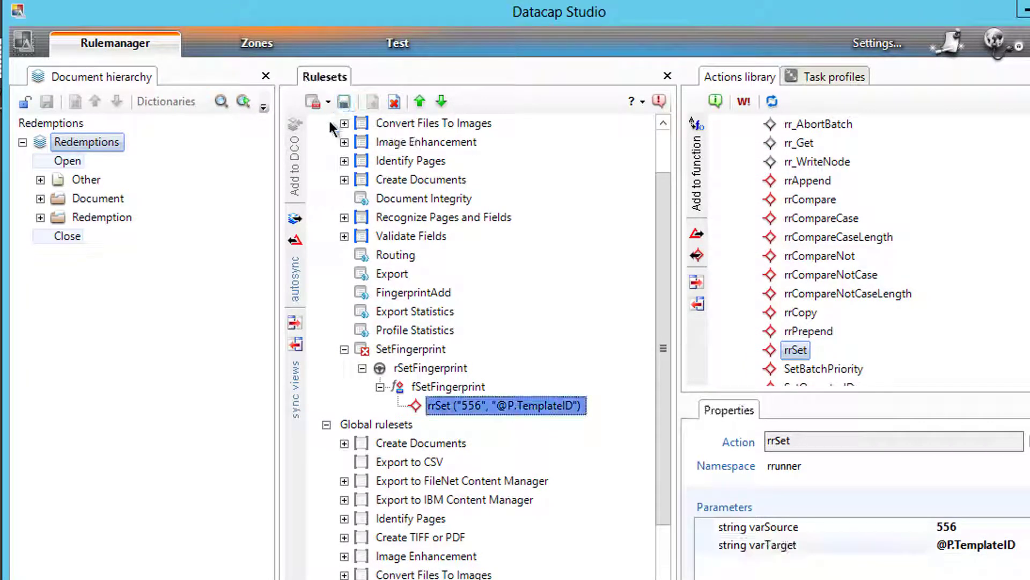
{"action": "left_click", "coordinate": [40, 179]}
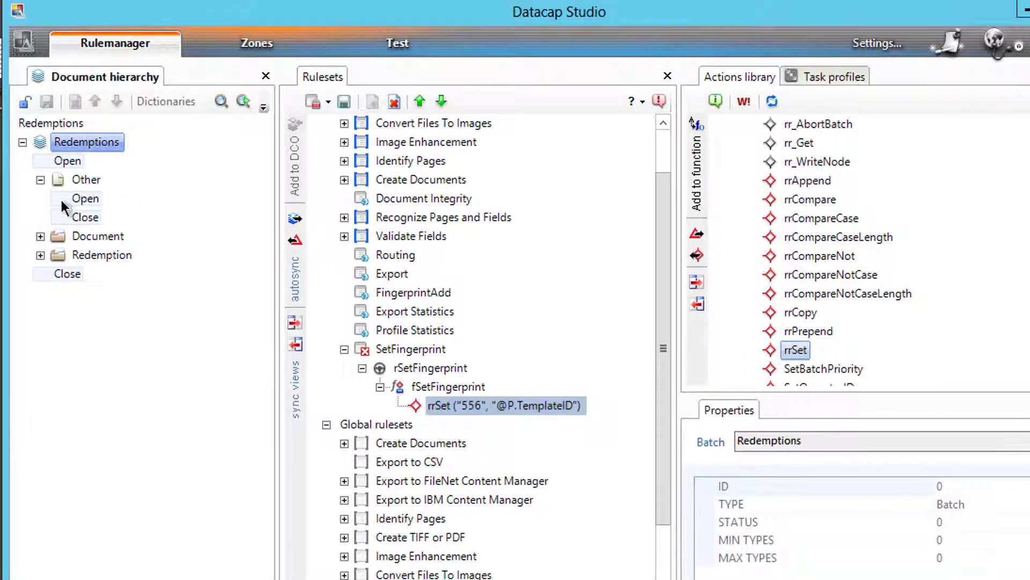
{"action": "left_click", "coordinate": [75, 197]}
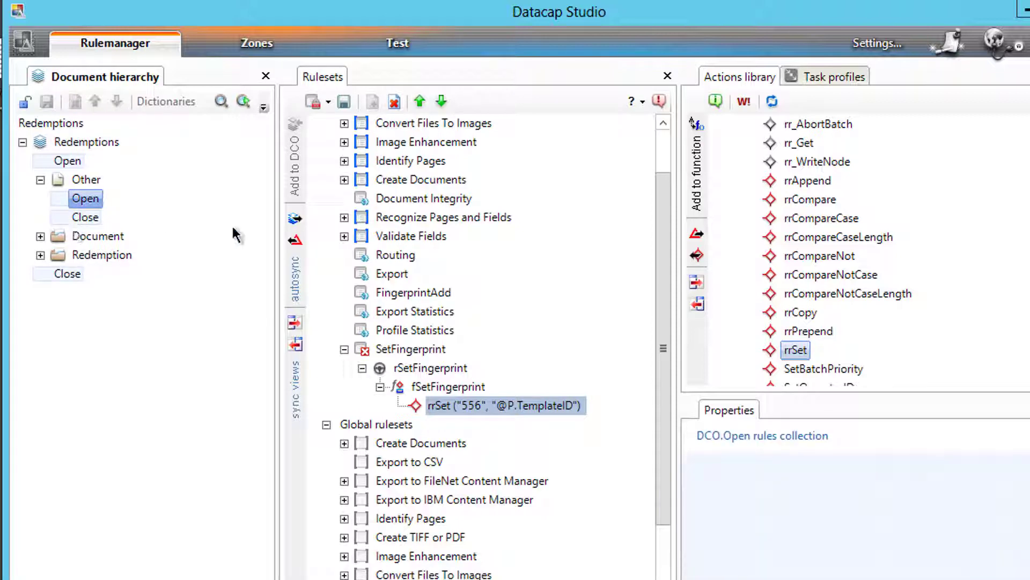
{"action": "left_click", "coordinate": [385, 364]}
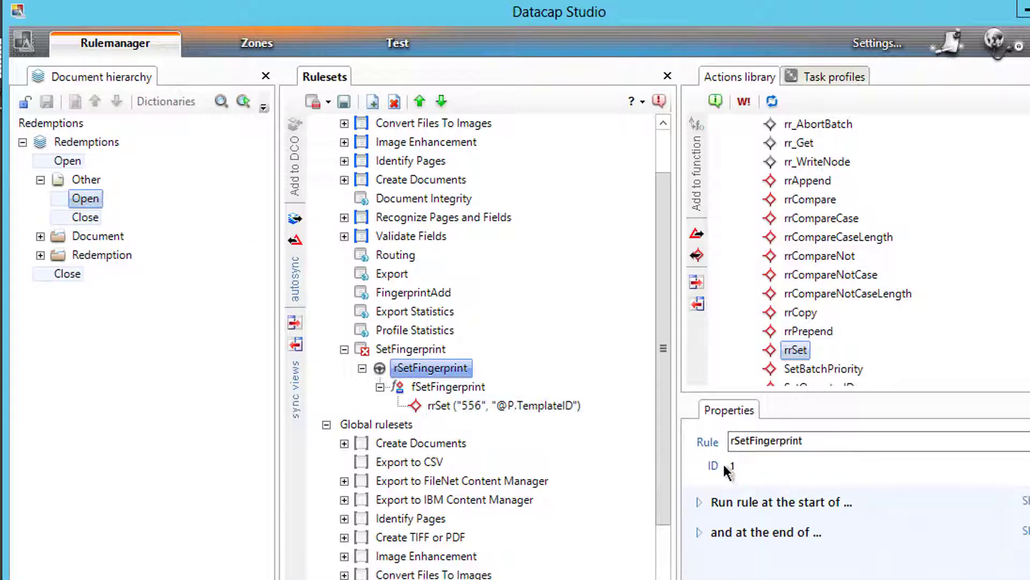
{"action": "left_click", "coordinate": [700, 501]}
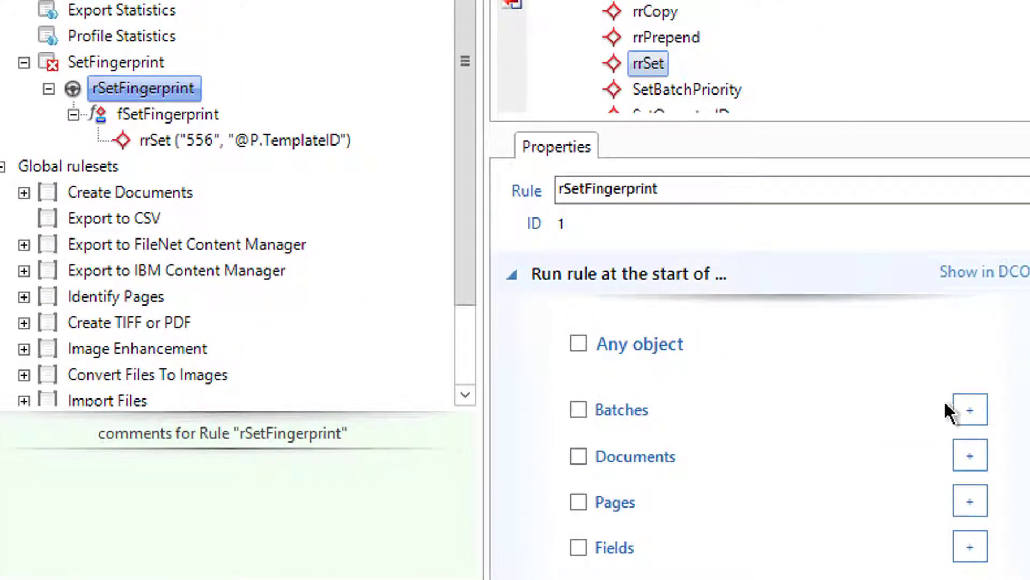
{"action": "scroll", "coordinate": [1006, 533], "scroll_direction": "down", "scroll_amount": 1}
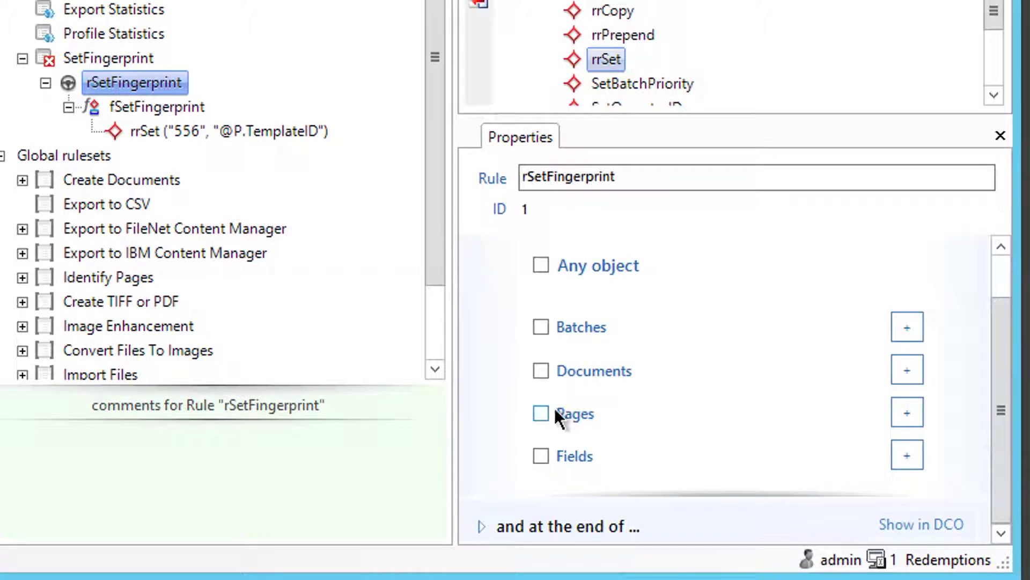
{"action": "left_click", "coordinate": [541, 413]}
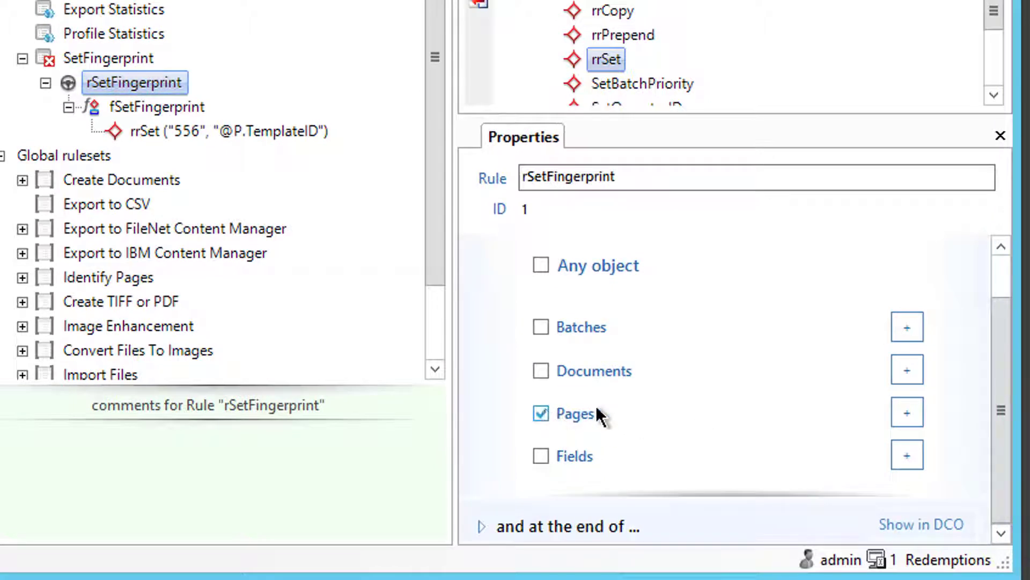
Step: Limit it to page types Redemption_main and Redemption_trailing
{"action": "left_click", "coordinate": [906, 412]}
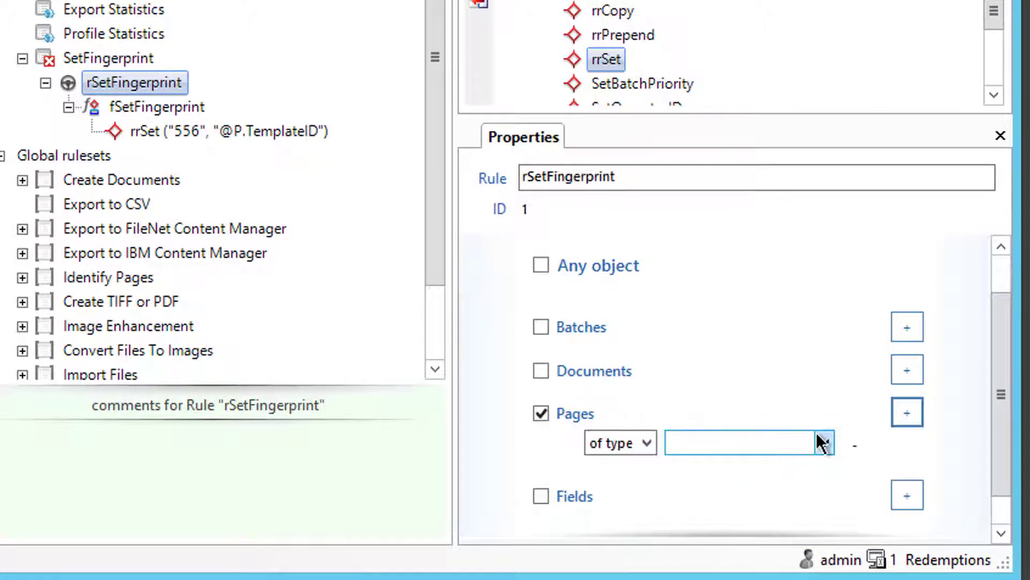
{"action": "left_click", "coordinate": [825, 443]}
{"action": "left_click", "coordinate": [715, 497]}
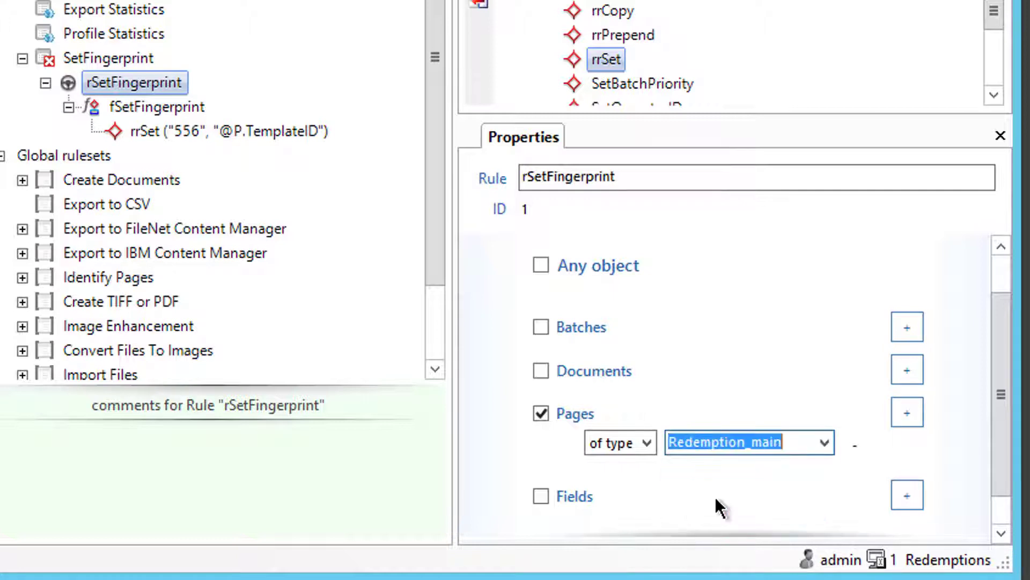
{"action": "left_click", "coordinate": [910, 416]}
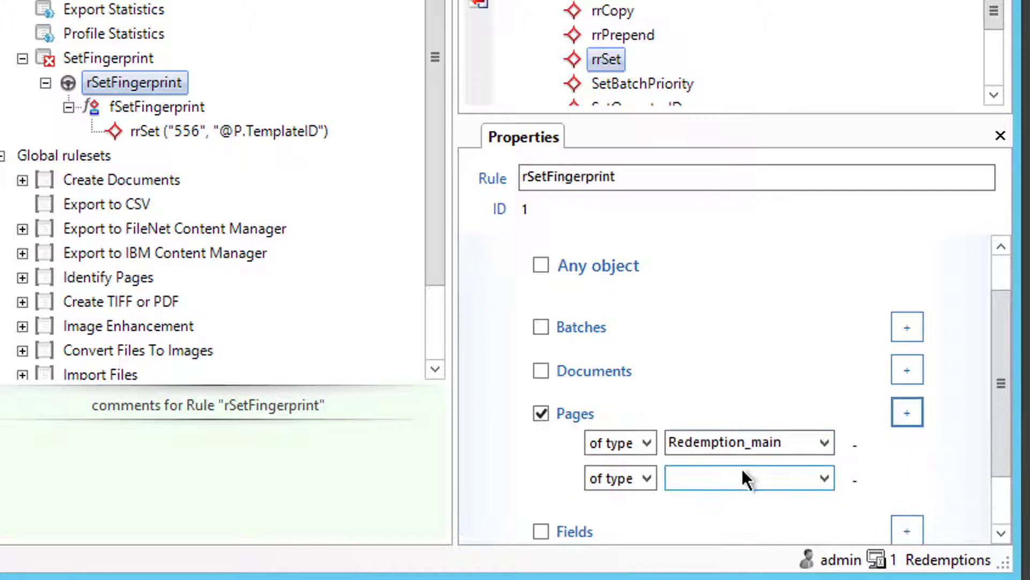
{"action": "left_click", "coordinate": [652, 477]}
{"action": "left_click", "coordinate": [612, 497]}
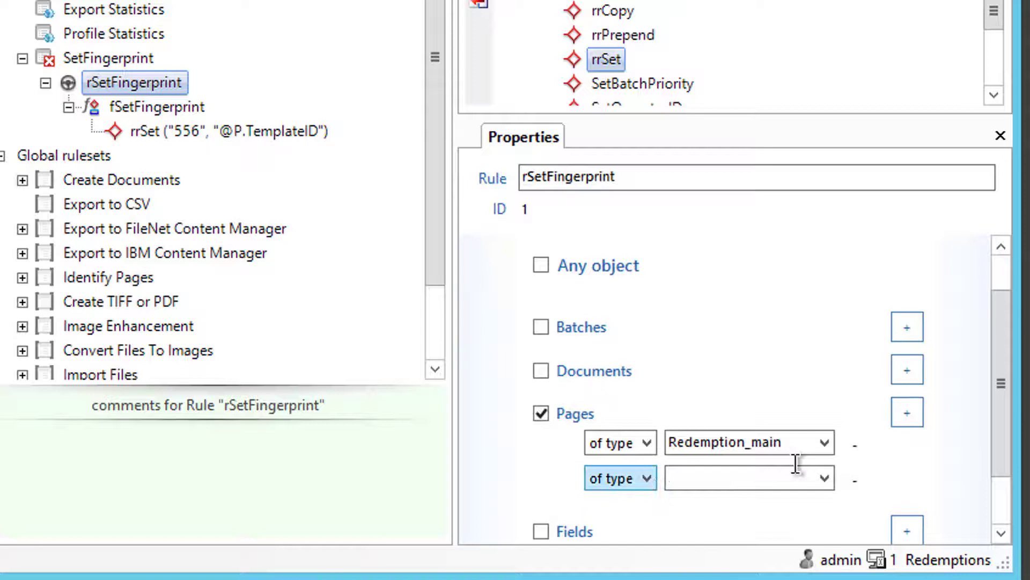
{"action": "left_click", "coordinate": [825, 478]}
{"action": "left_click", "coordinate": [740, 546]}
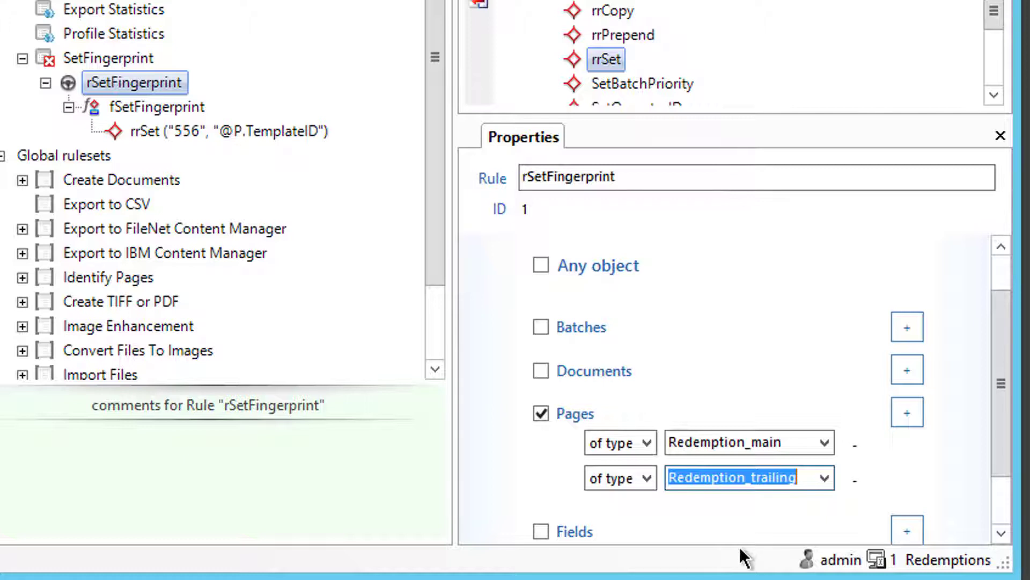
{"action": "left_click_drag", "start_coordinate": [1000, 416], "coordinate": [1002, 425]}
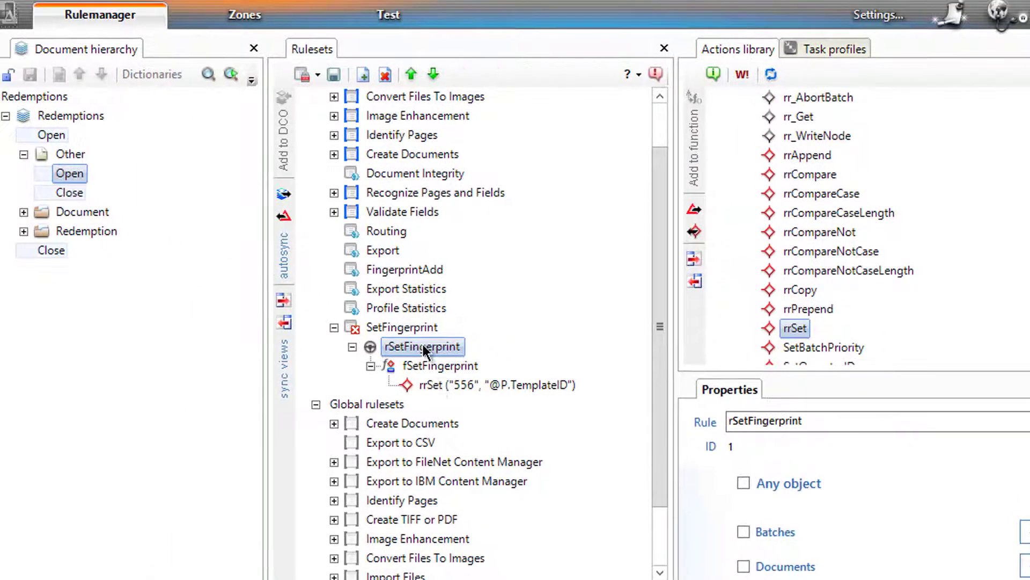
Step: Save and publish the ruleset changes
{"action": "left_click", "coordinate": [325, 77]}
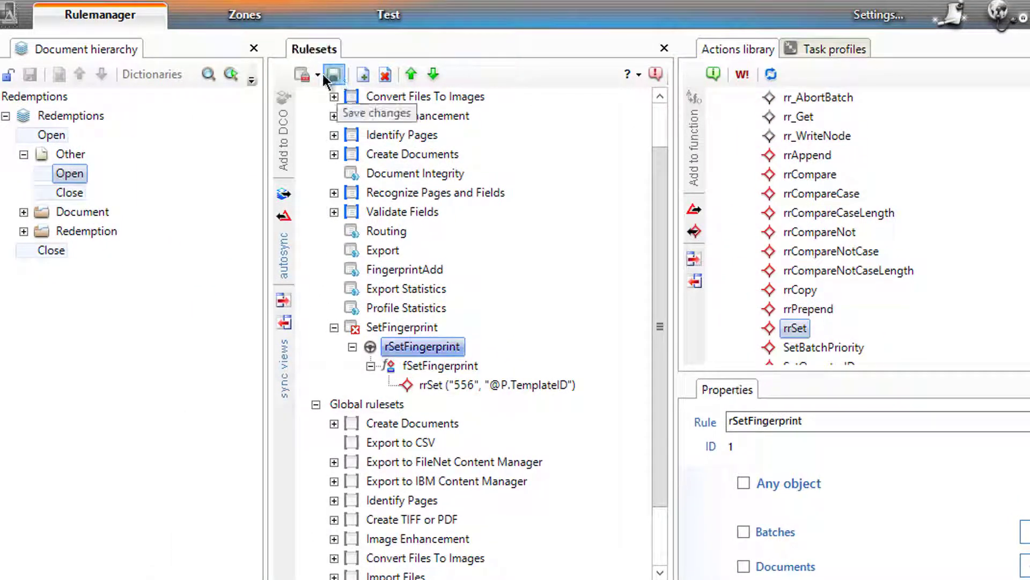
{"action": "left_click", "coordinate": [317, 74]}
{"action": "left_click", "coordinate": [333, 127]}
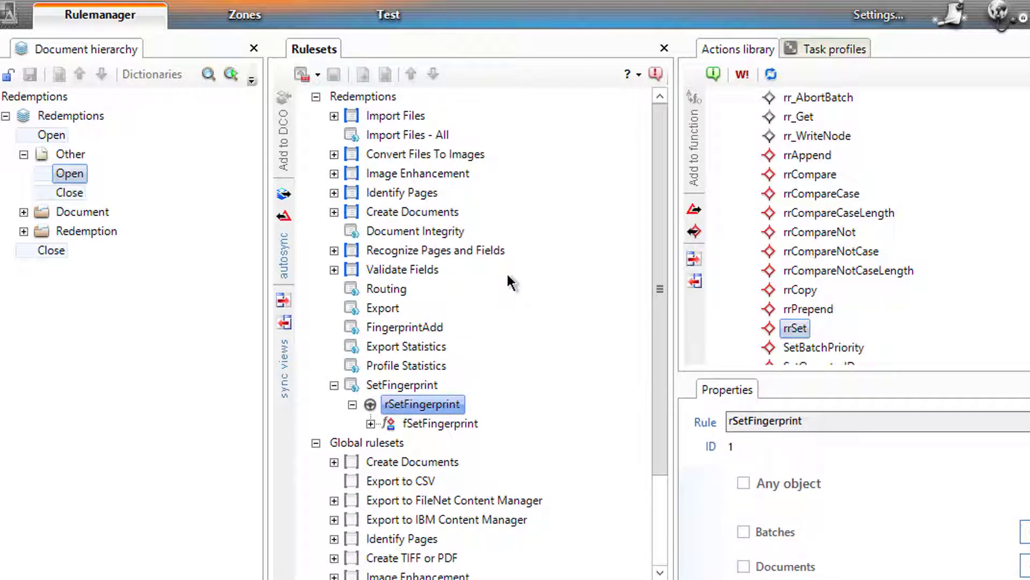
Step: Add SetFingerprint to the Profiler task profile and move it up three places
{"action": "left_click", "coordinate": [819, 49]}
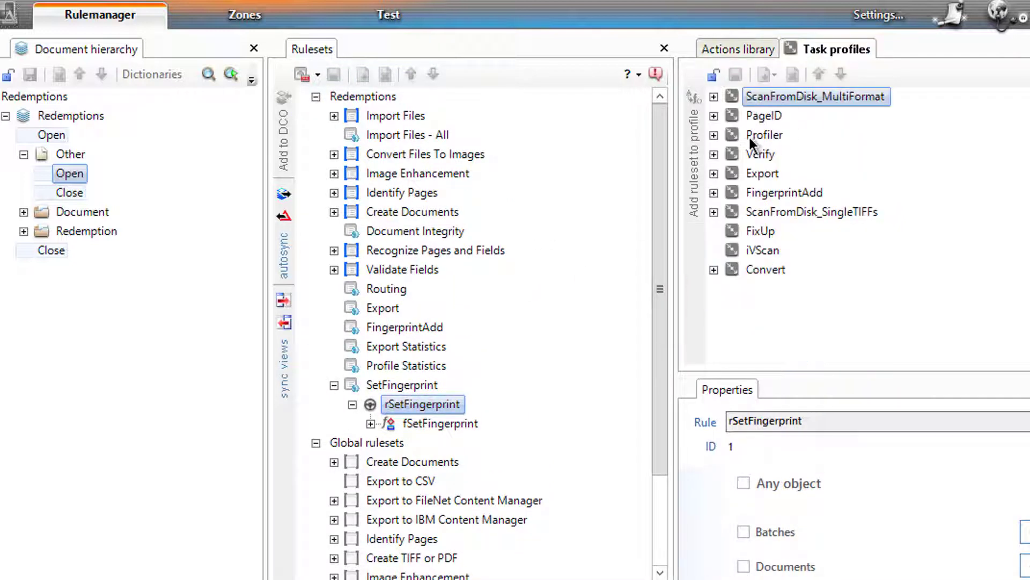
{"action": "left_click", "coordinate": [714, 136]}
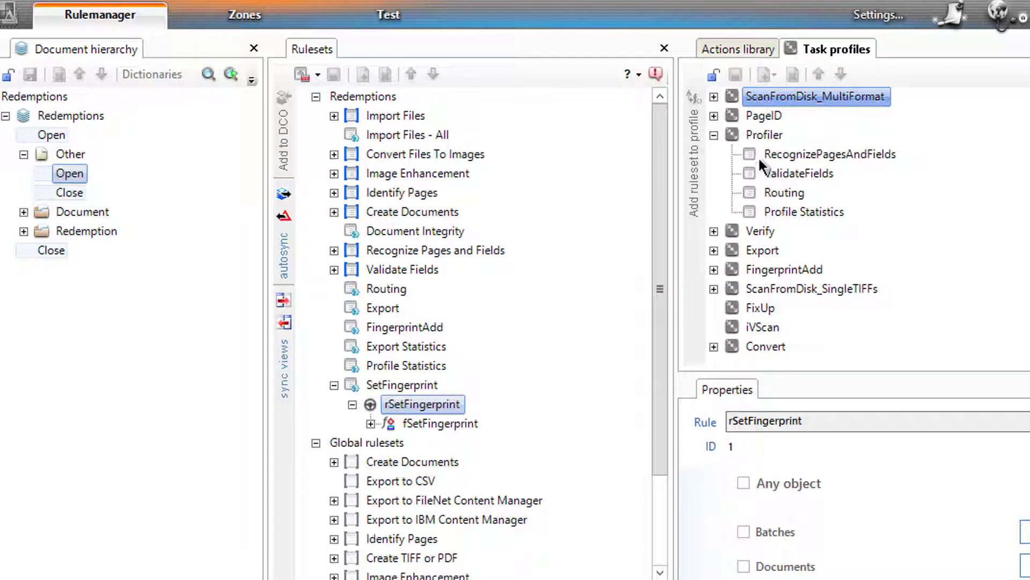
{"action": "left_click", "coordinate": [755, 138]}
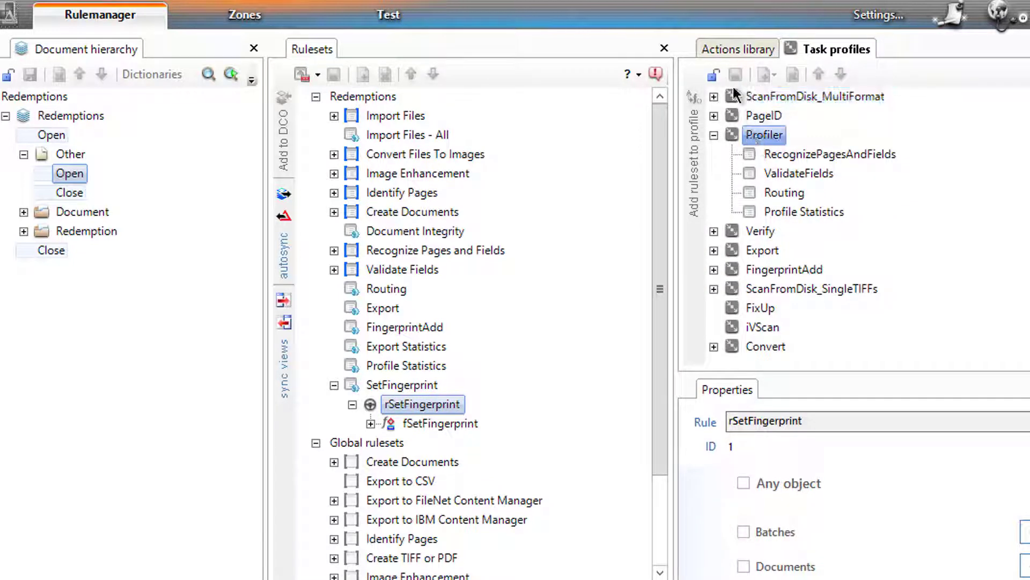
{"action": "left_click", "coordinate": [717, 75]}
{"action": "left_click", "coordinate": [686, 181]}
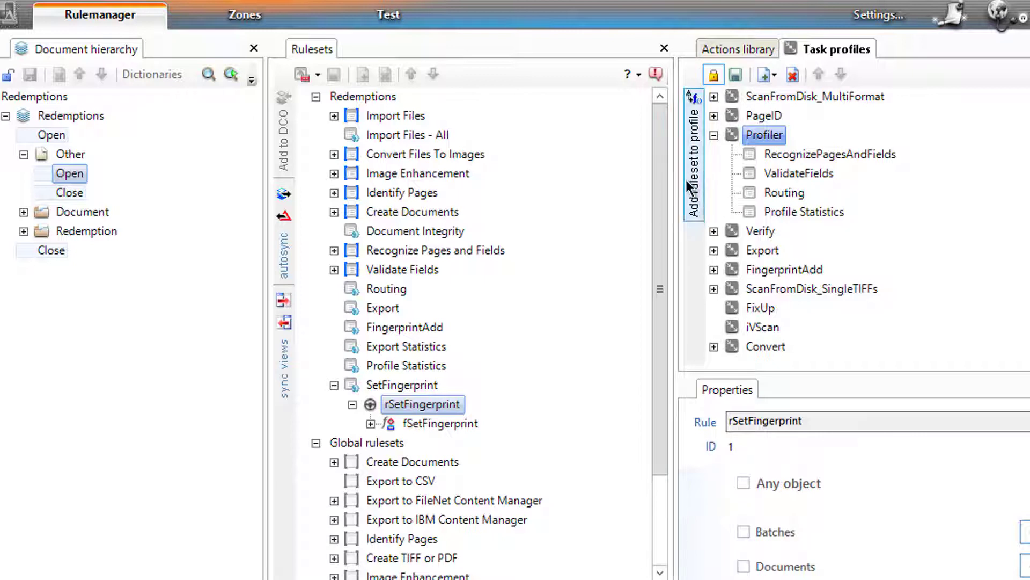
{"action": "left_click", "coordinate": [802, 231]}
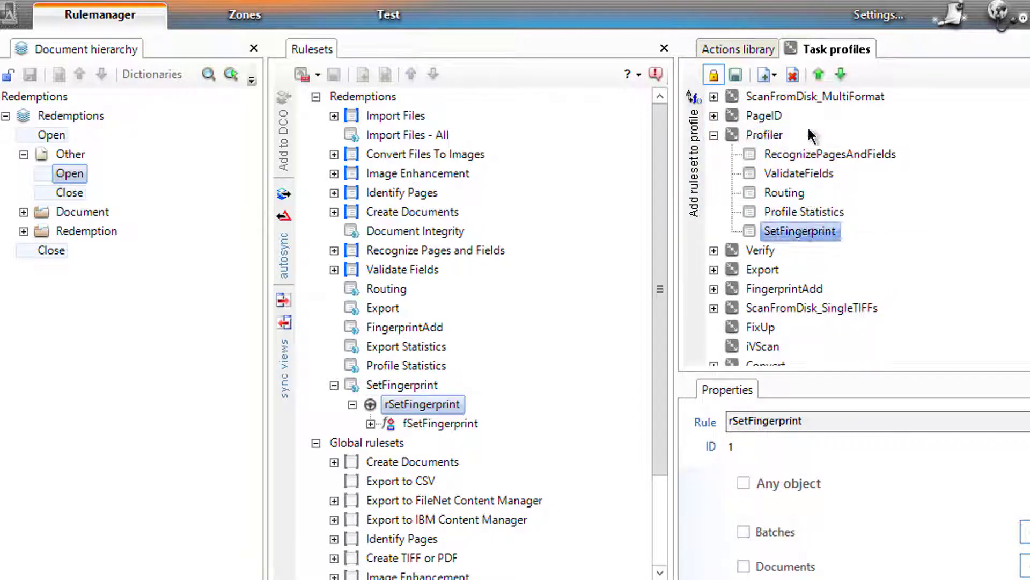
{"action": "left_click", "coordinate": [813, 83]}
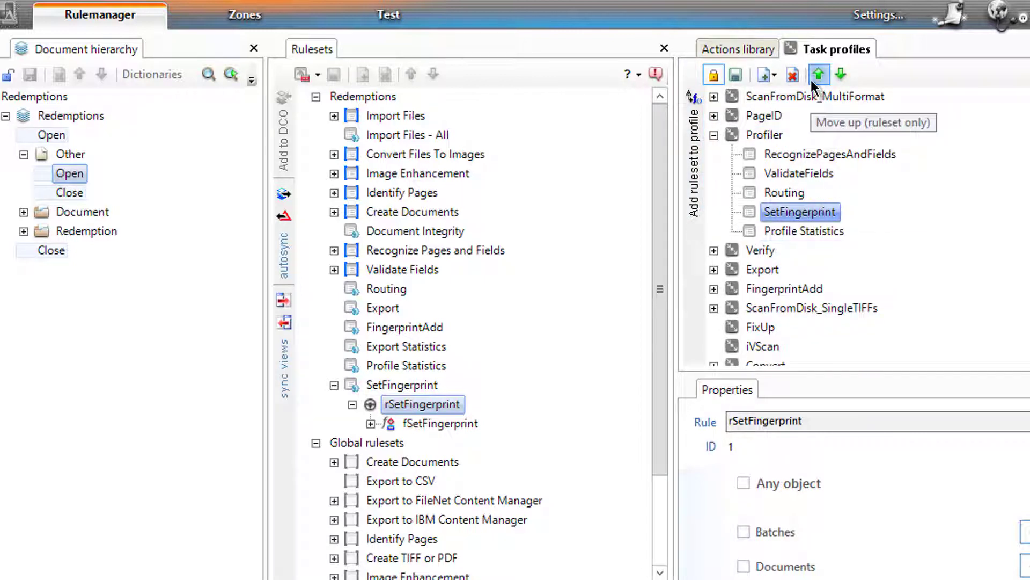
{"action": "left_click", "coordinate": [812, 83]}
{"action": "left_click", "coordinate": [813, 83]}
{"action": "left_click", "coordinate": [812, 83]}
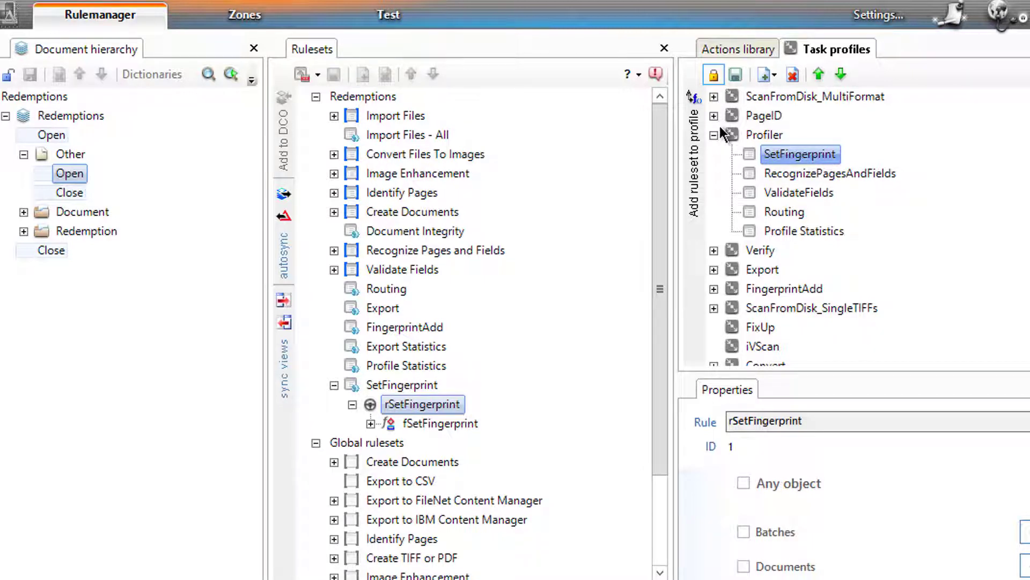
Step: Inspect RecogPage Page's OCRA and Barcode and ReadZones if FPX functions, then go to Test
{"action": "left_click", "coordinate": [333, 251]}
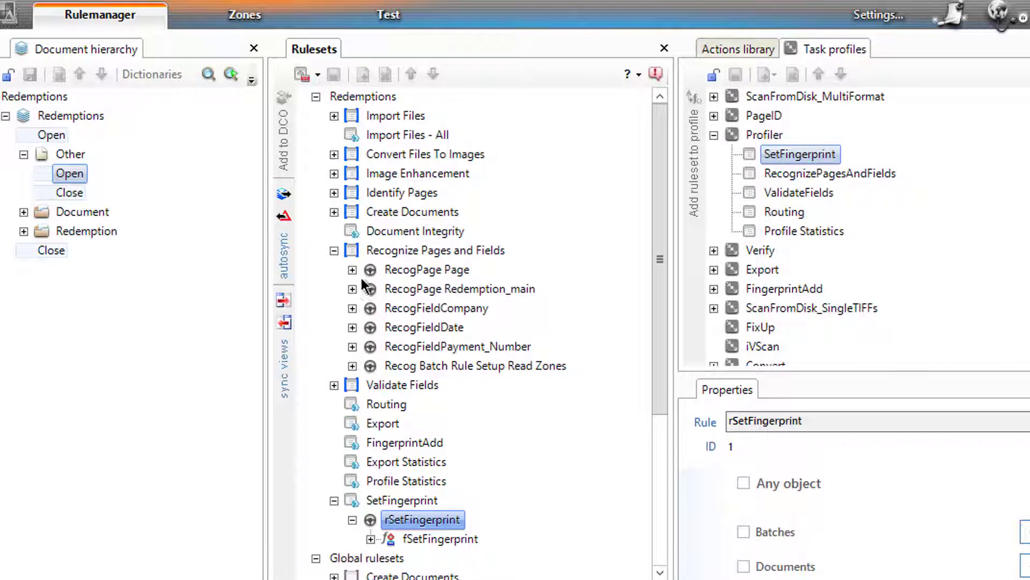
{"action": "left_click", "coordinate": [352, 270]}
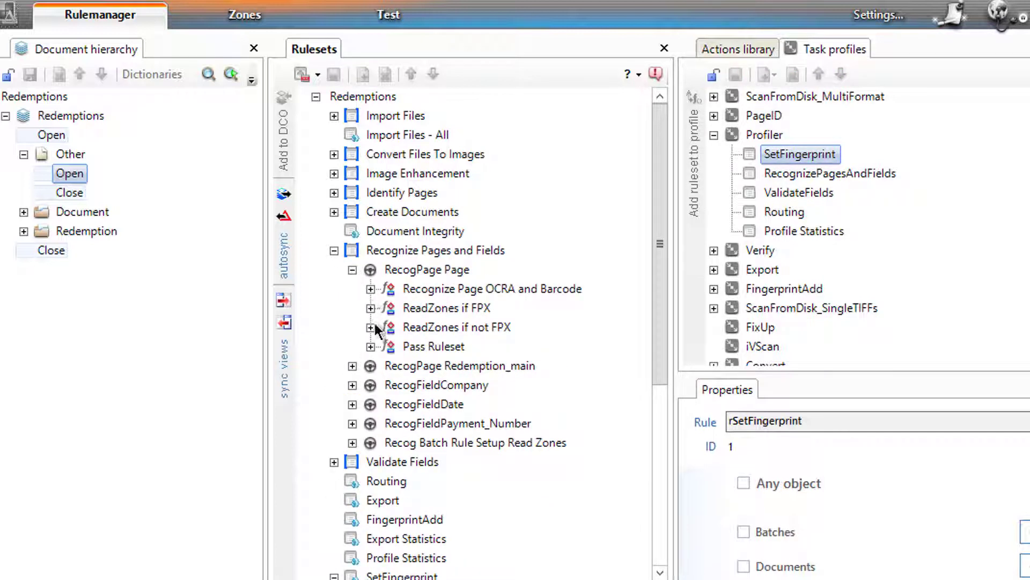
{"action": "left_click", "coordinate": [371, 289]}
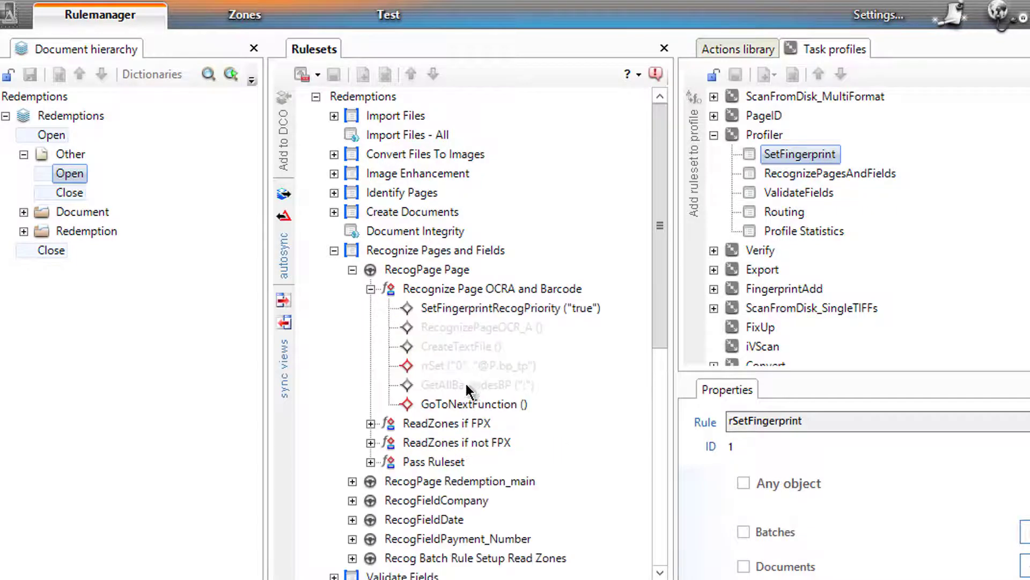
{"action": "left_click", "coordinate": [371, 290]}
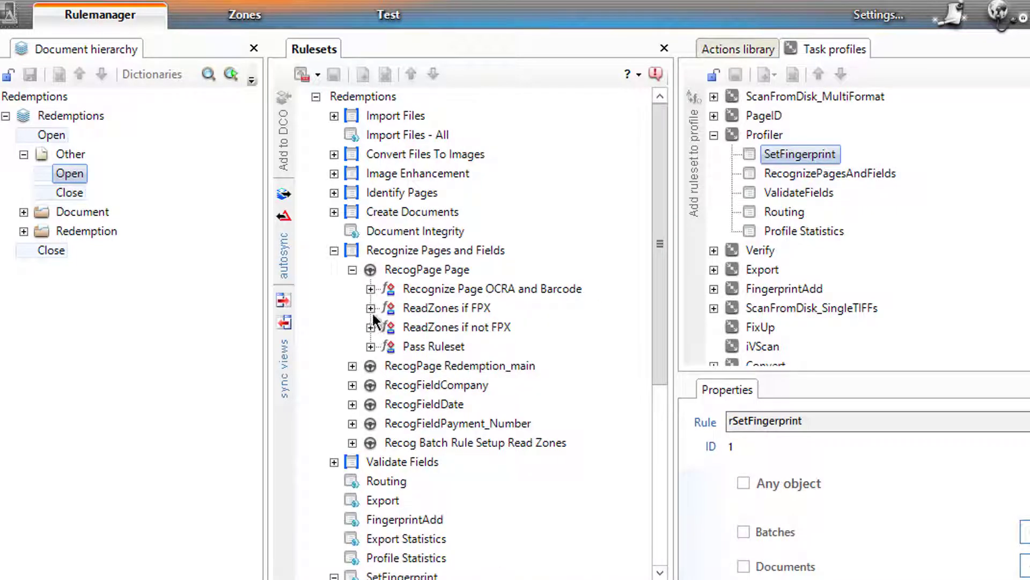
{"action": "left_click", "coordinate": [371, 308]}
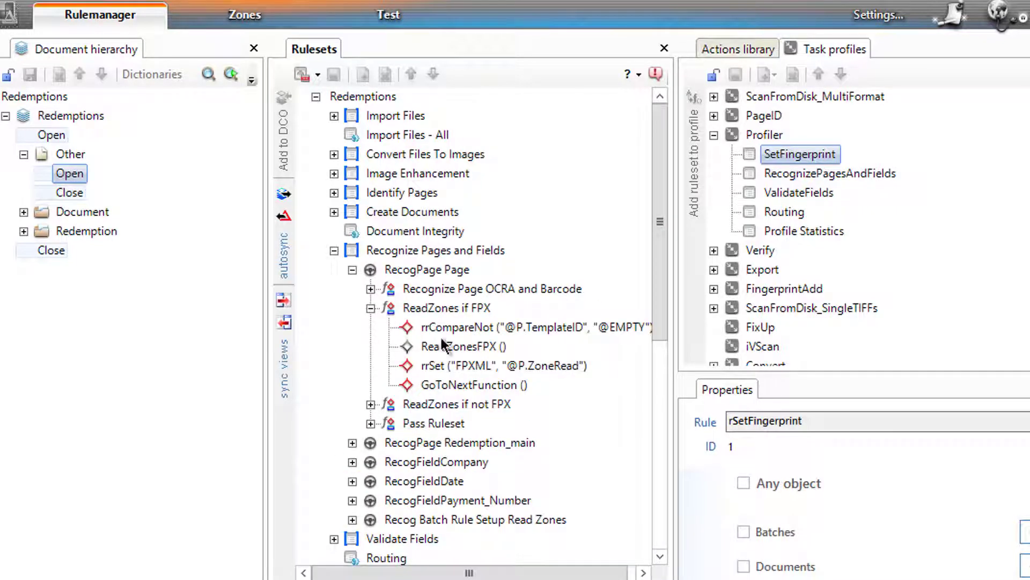
{"action": "left_click", "coordinate": [369, 308]}
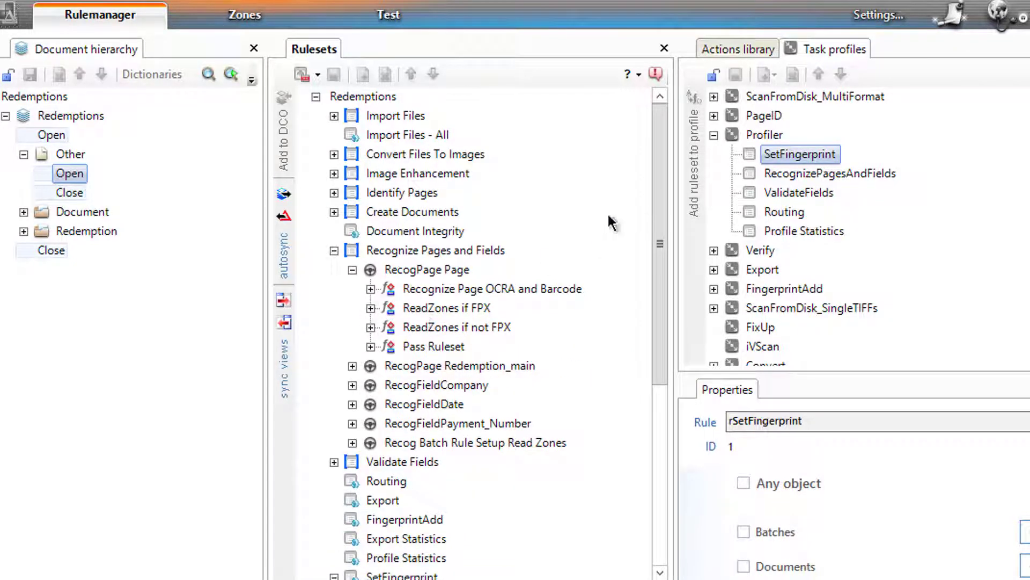
{"action": "left_click", "coordinate": [369, 25]}
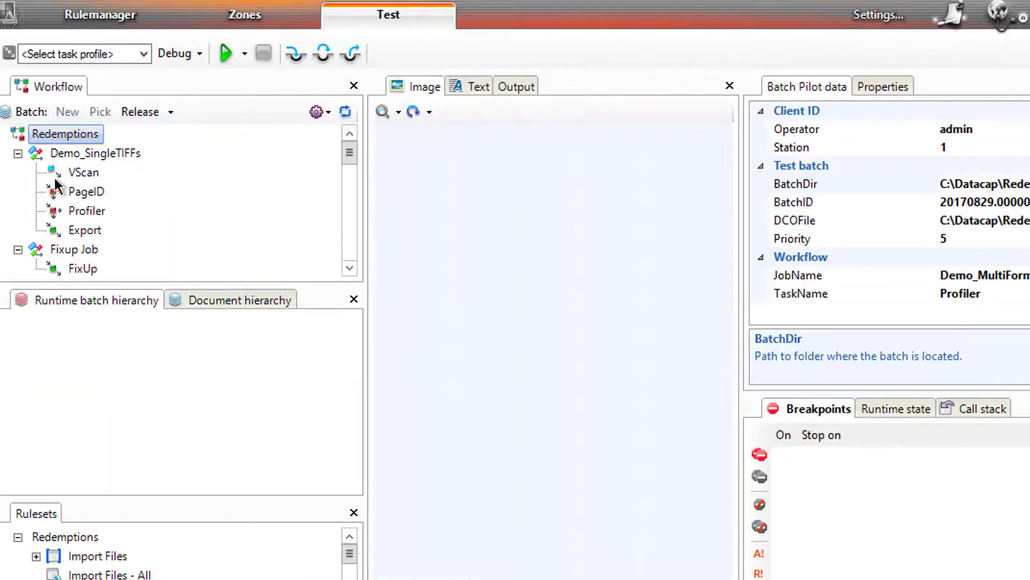
Step: Rerun the Profiler task on the running test batch, keeping the batch running
{"action": "scroll", "coordinate": [346, 256], "scroll_direction": "down", "scroll_amount": 5}
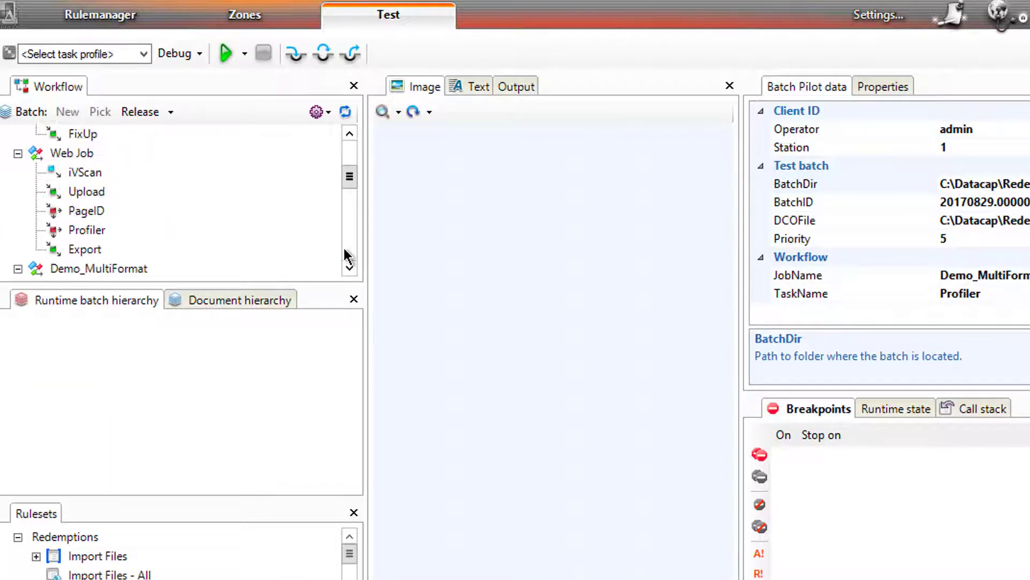
{"action": "left_click", "coordinate": [122, 212]}
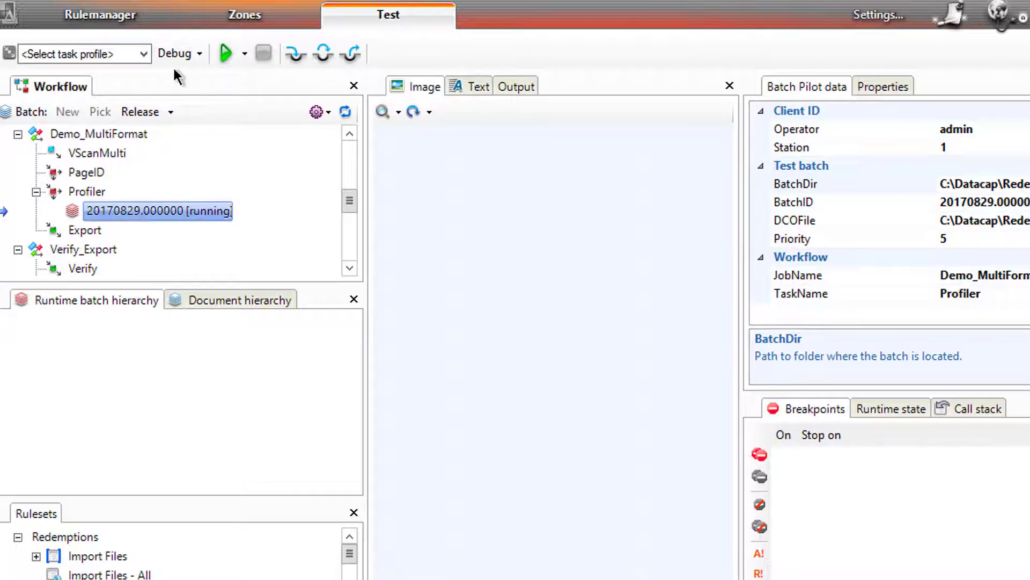
{"action": "left_click", "coordinate": [147, 51]}
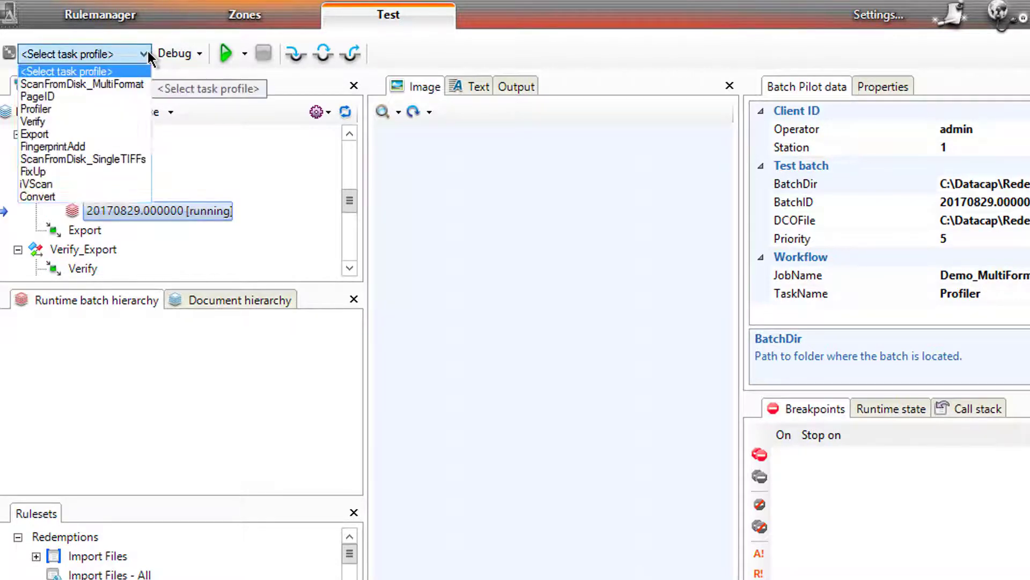
{"action": "left_click", "coordinate": [101, 108]}
{"action": "left_click", "coordinate": [228, 54]}
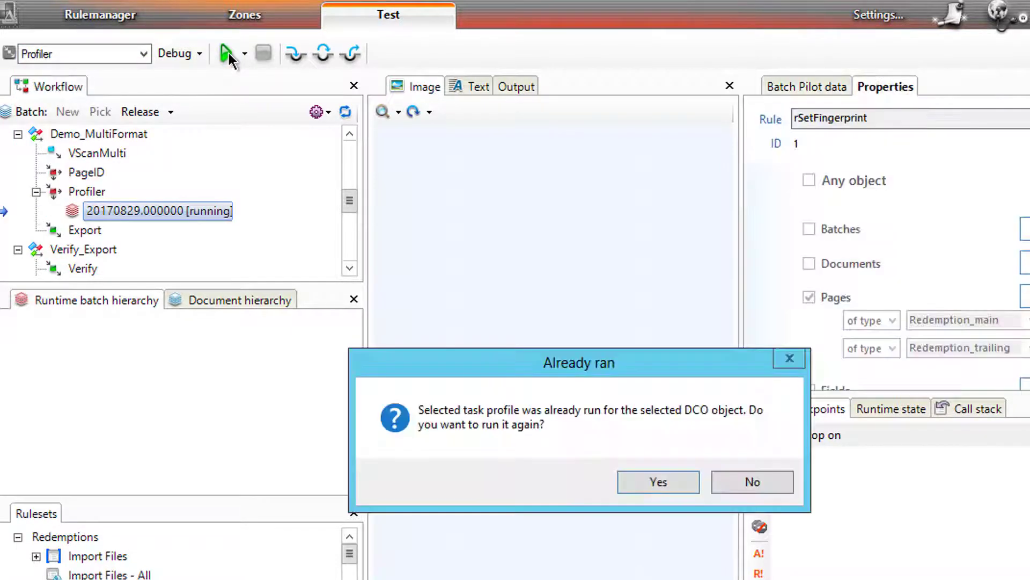
{"action": "left_click", "coordinate": [654, 493]}
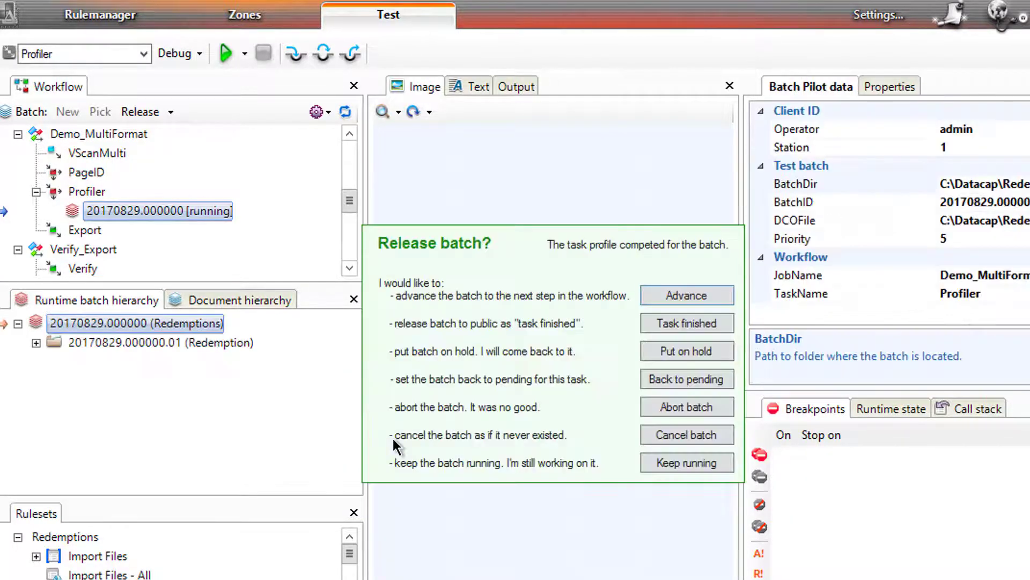
{"action": "left_click", "coordinate": [653, 460]}
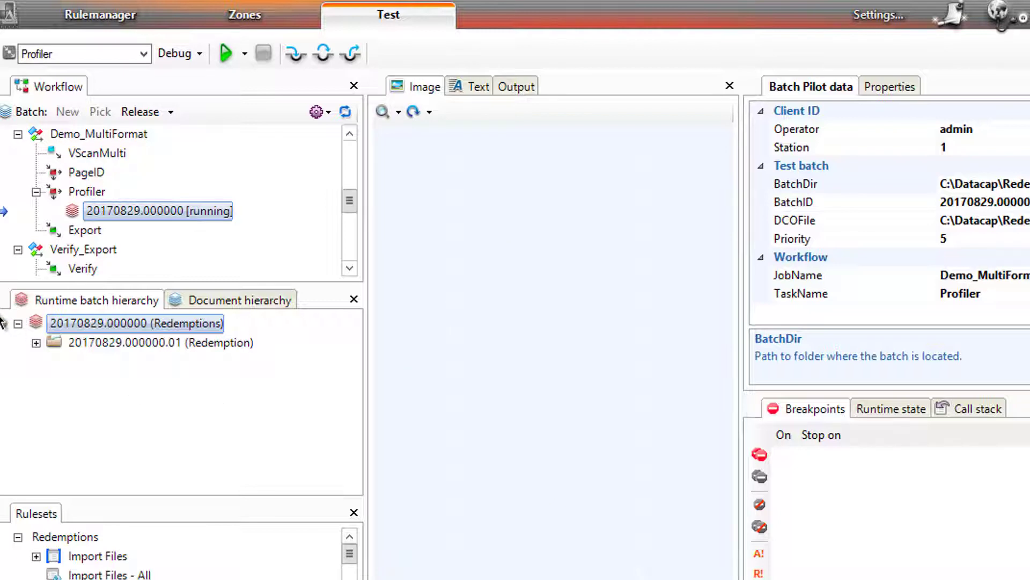
Step: Check the captured Company, Date and Payment_Number values on page TM000002, then return to Rulemanager
{"action": "left_click", "coordinate": [36, 342]}
{"action": "left_click", "coordinate": [55, 361]}
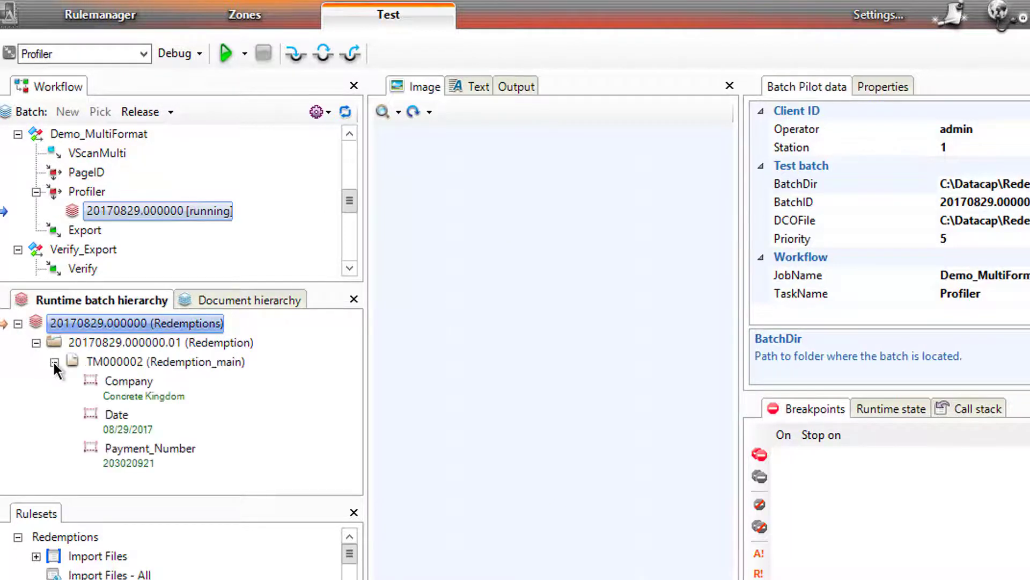
{"action": "left_click", "coordinate": [146, 395]}
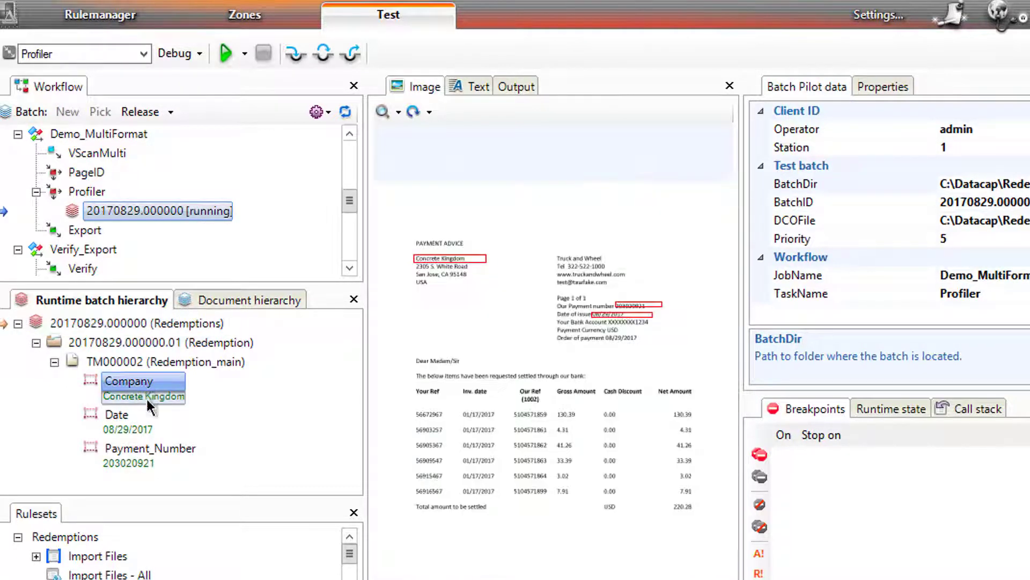
{"action": "left_click", "coordinate": [124, 423]}
{"action": "left_click", "coordinate": [132, 457]}
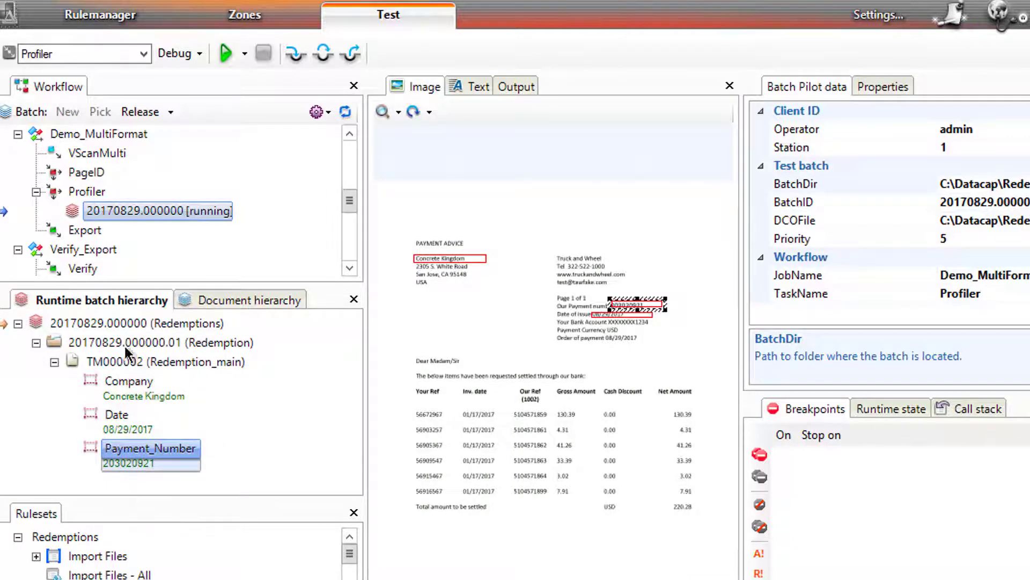
{"action": "left_click", "coordinate": [98, 11]}
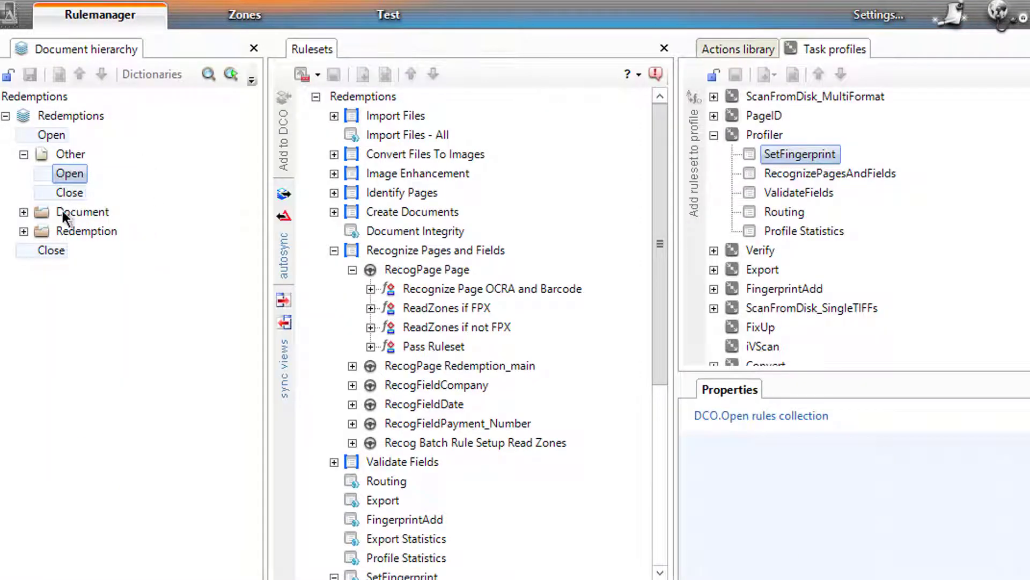
Step: Add a new Field1 under Redemption_main, after Redemption_Total
{"action": "left_click", "coordinate": [24, 232]}
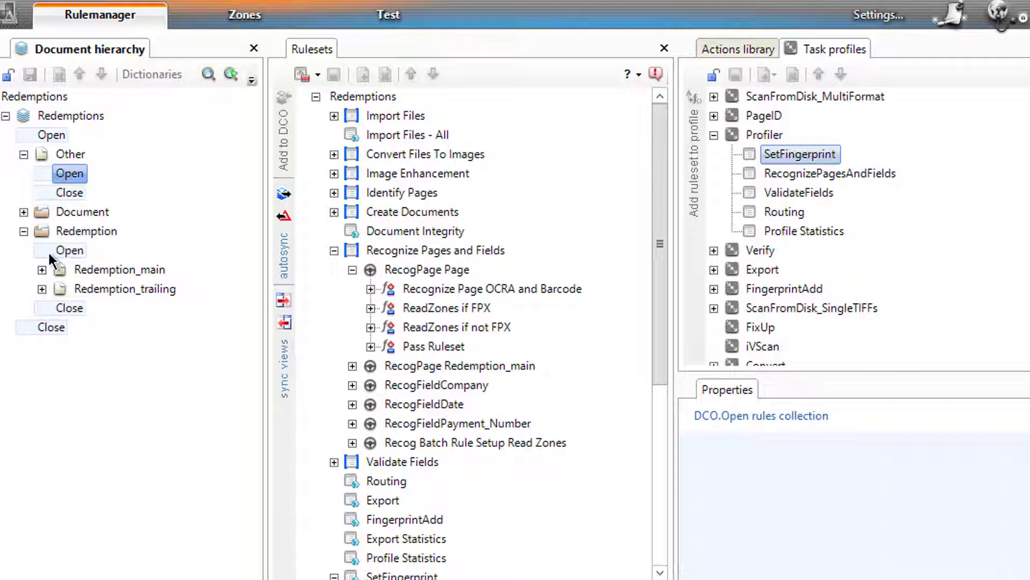
{"action": "left_click", "coordinate": [41, 289]}
{"action": "left_click", "coordinate": [42, 289]}
{"action": "left_click", "coordinate": [41, 270]}
{"action": "left_click", "coordinate": [77, 272]}
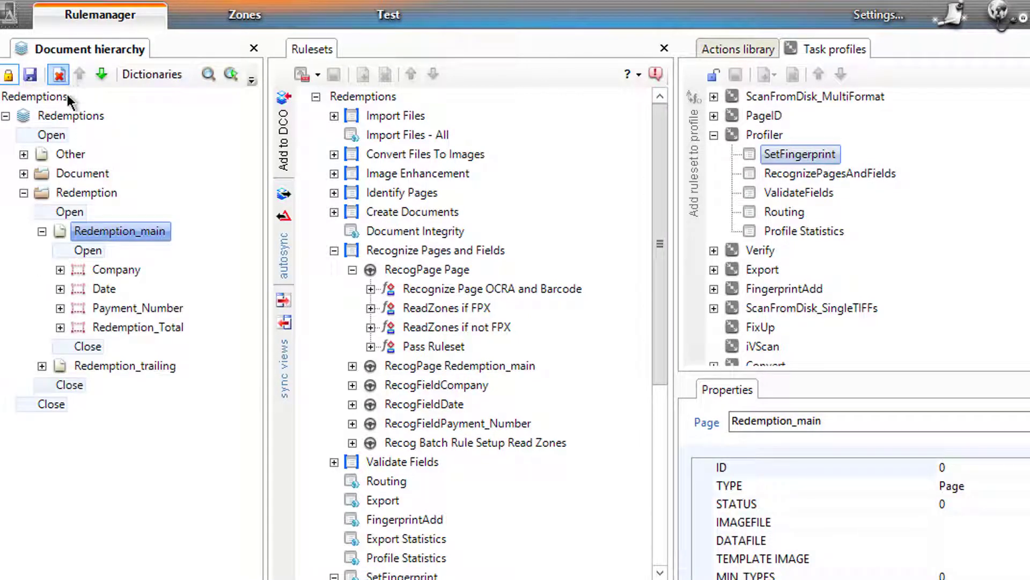
{"action": "right_click", "coordinate": [95, 230]}
{"action": "mouse_move", "coordinate": [155, 247]}
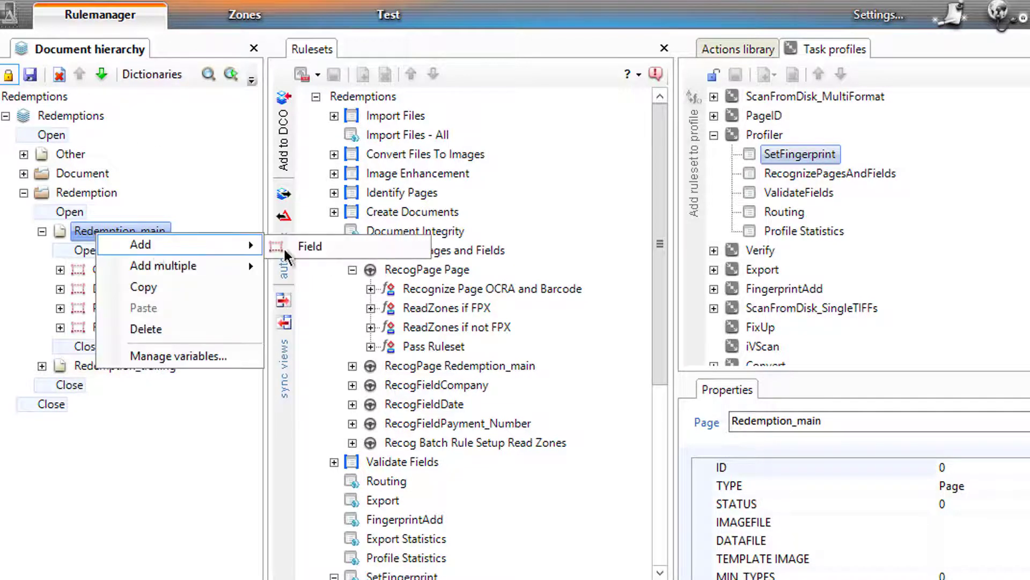
{"action": "left_click", "coordinate": [320, 250]}
{"action": "left_click", "coordinate": [88, 347]}
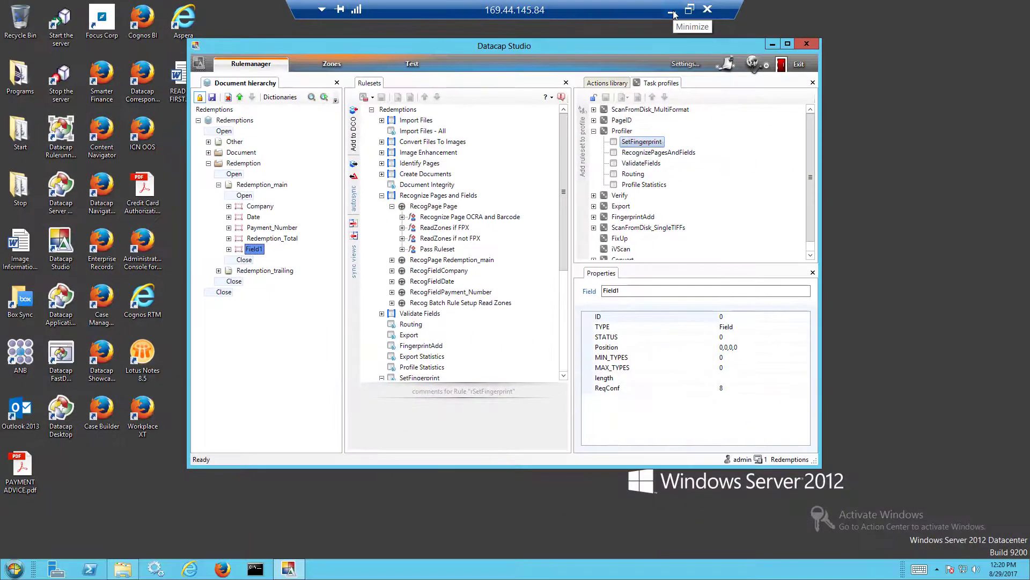
{"action": "left_click", "coordinate": [673, 13]}
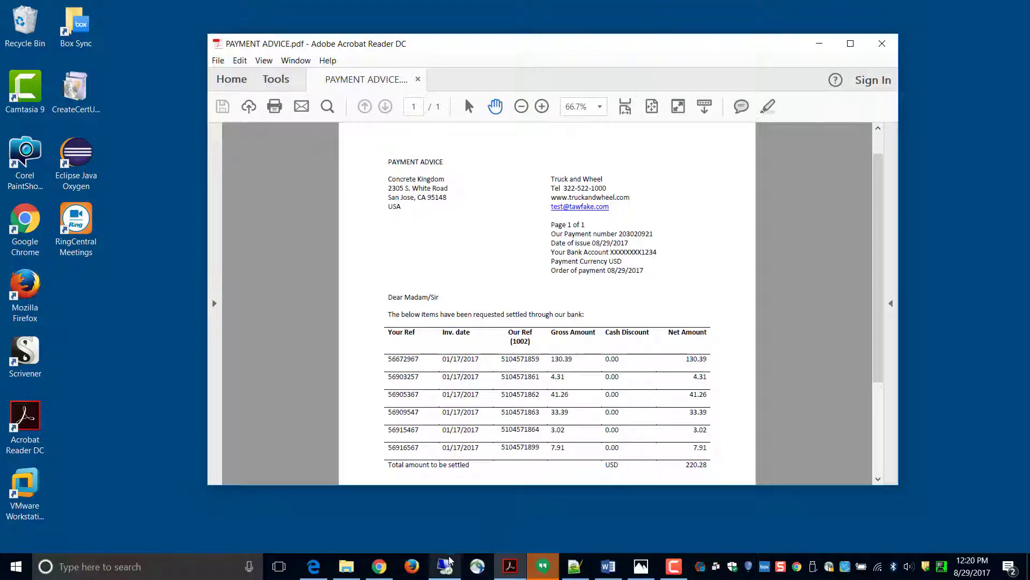
{"action": "left_click", "coordinate": [642, 566]}
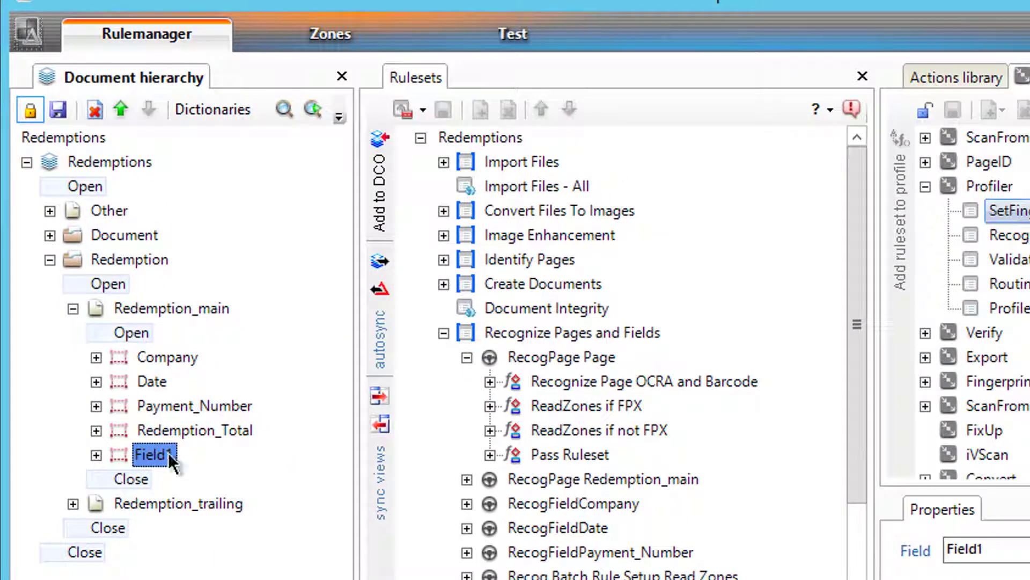
Step: Rename Field1 to Details and add a child field inside it
{"action": "left_click", "coordinate": [168, 452]}
{"action": "type", "text": "Det"}
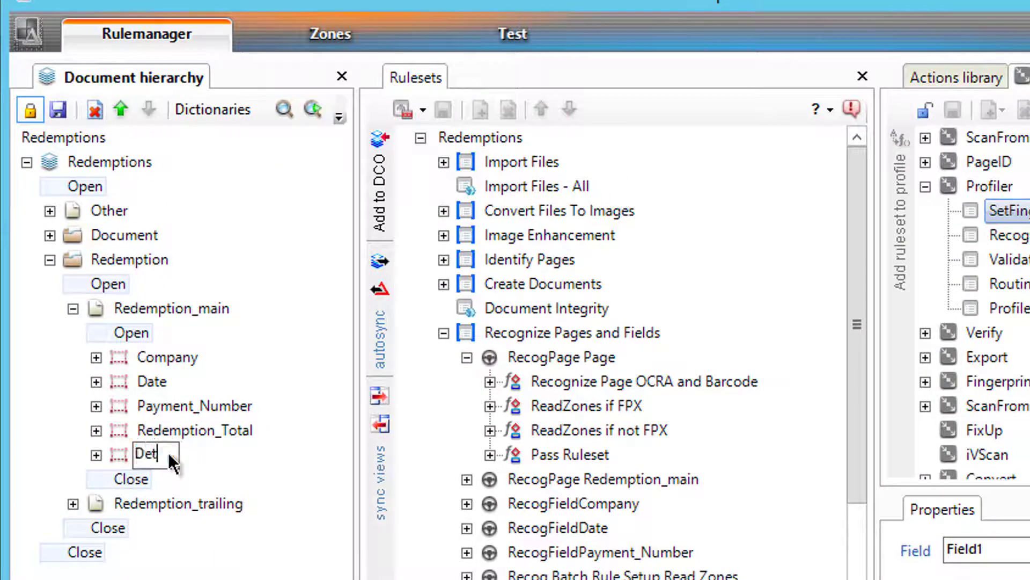
{"action": "type", "text": "ails"}
{"action": "key", "text": "Return"}
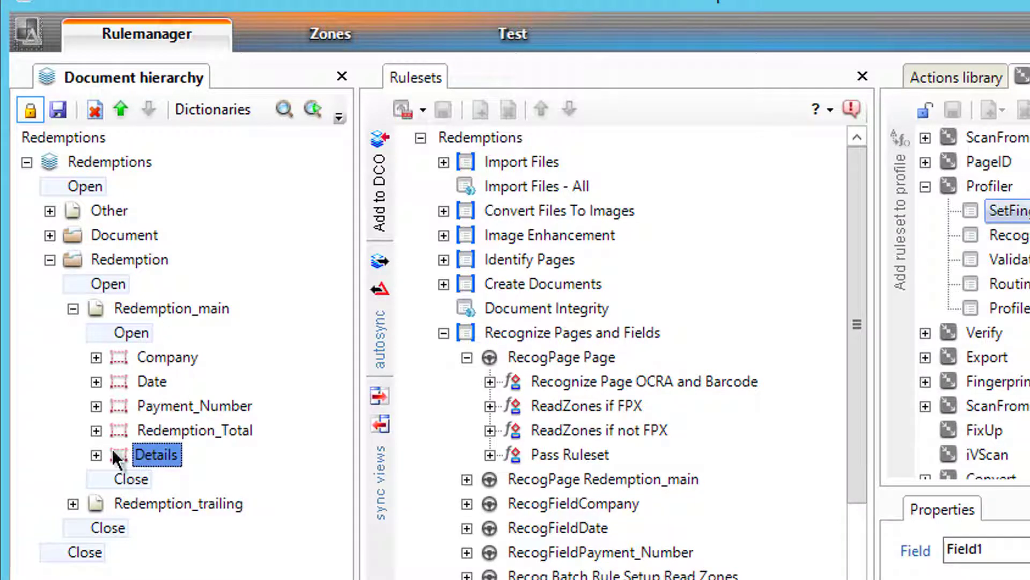
{"action": "right_click", "coordinate": [112, 449]}
{"action": "mouse_move", "coordinate": [245, 472]}
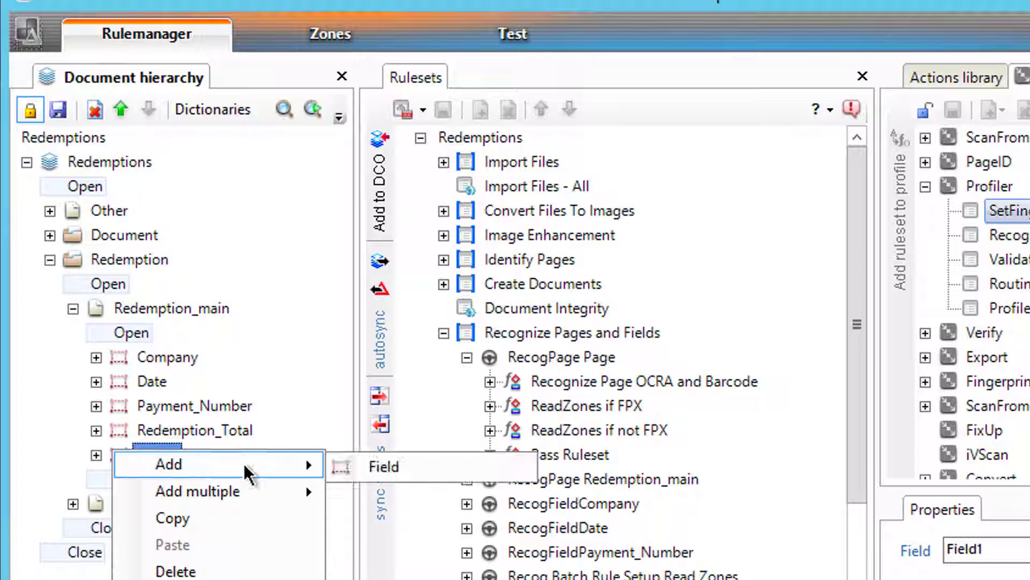
{"action": "left_click", "coordinate": [429, 461]}
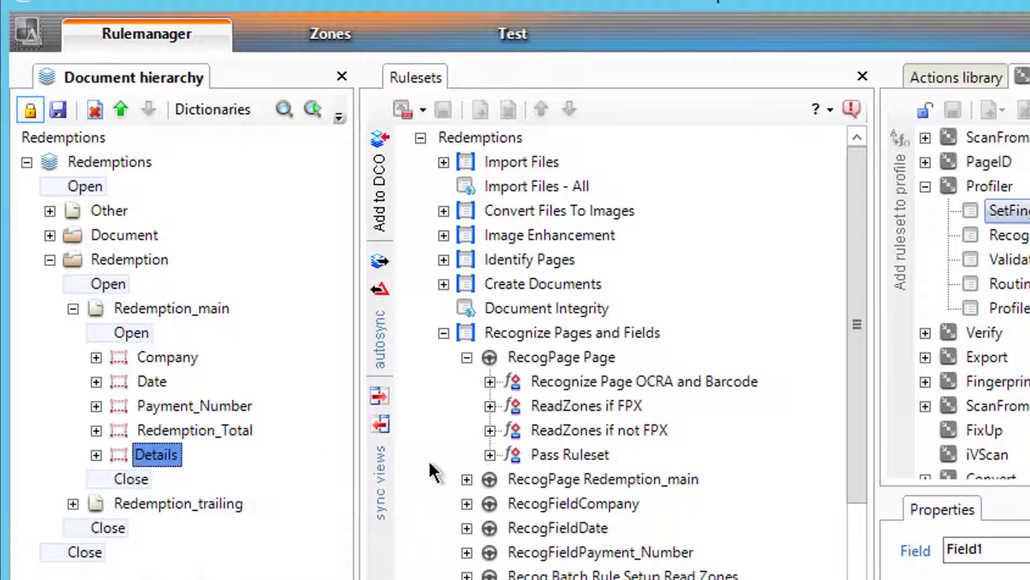
Step: Name the child field Lineitem, correcting it from Lineitems, and expand it
{"action": "left_click", "coordinate": [94, 454]}
{"action": "left_click", "coordinate": [153, 500]}
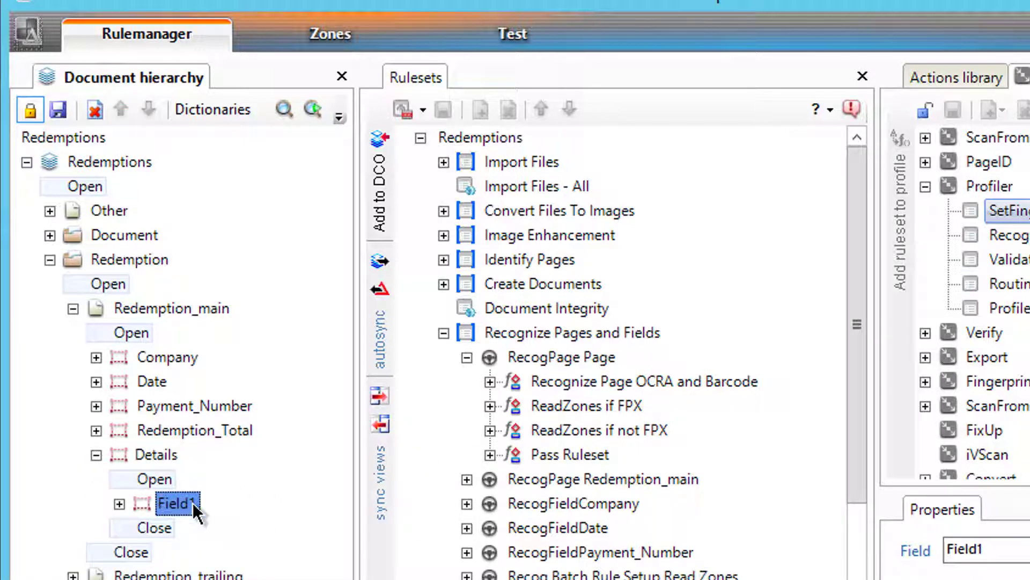
{"action": "type", "text": "Lineitems"}
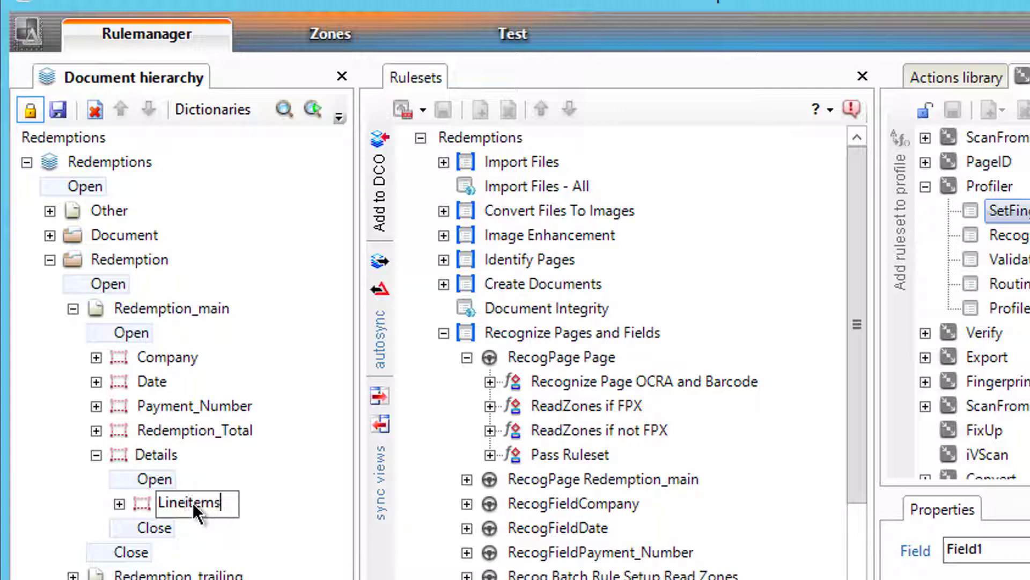
{"action": "key", "text": "Return"}
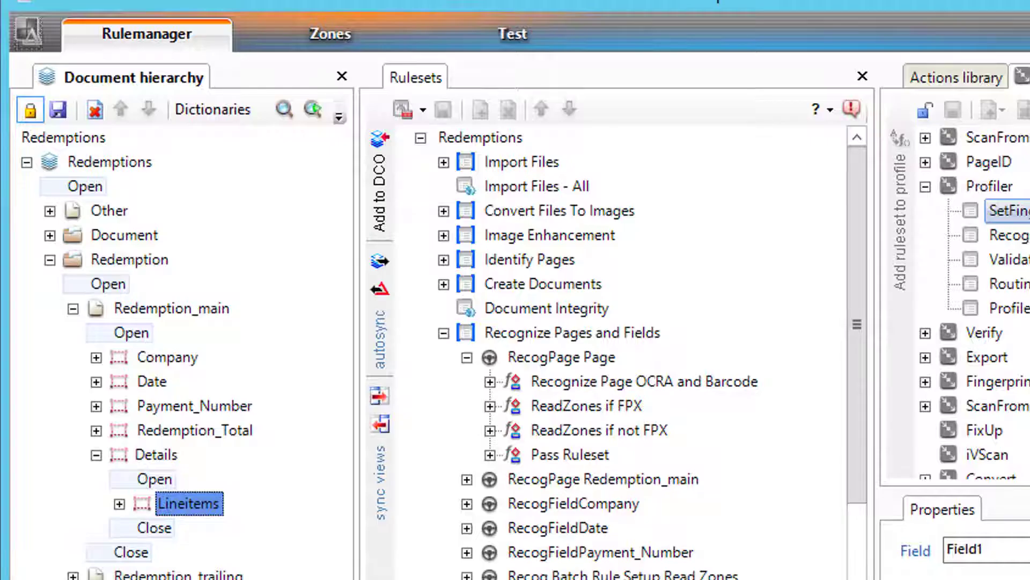
{"action": "left_click", "coordinate": [206, 507]}
{"action": "key", "text": "End"}
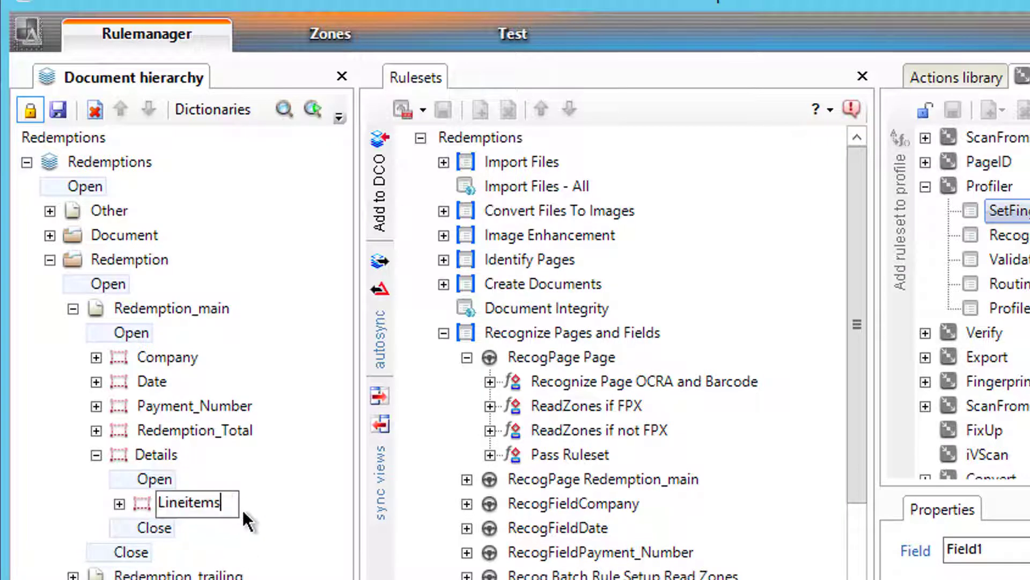
{"action": "key", "text": "BackSpace"}
{"action": "key", "text": "Return"}
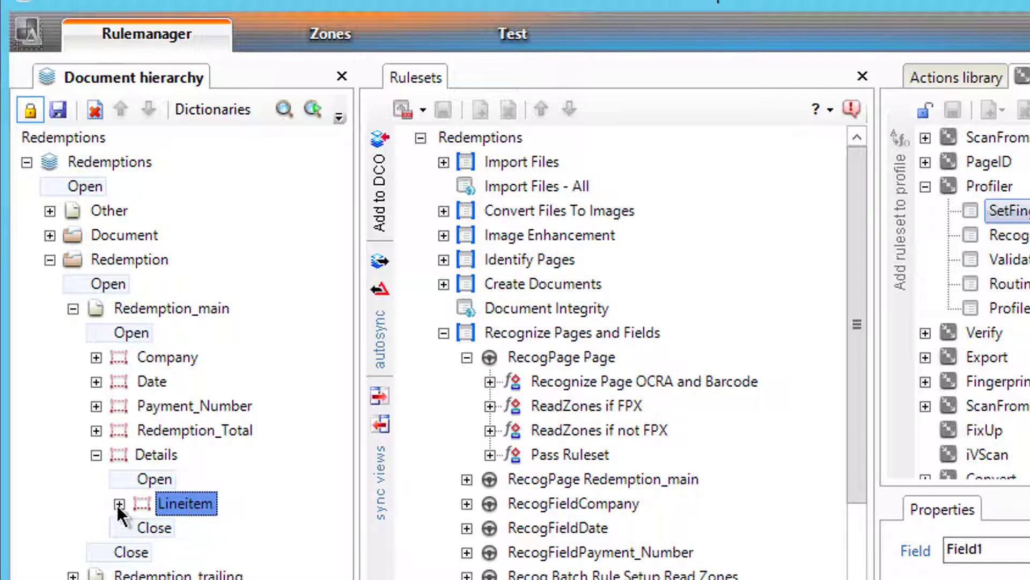
{"action": "left_click", "coordinate": [119, 504]}
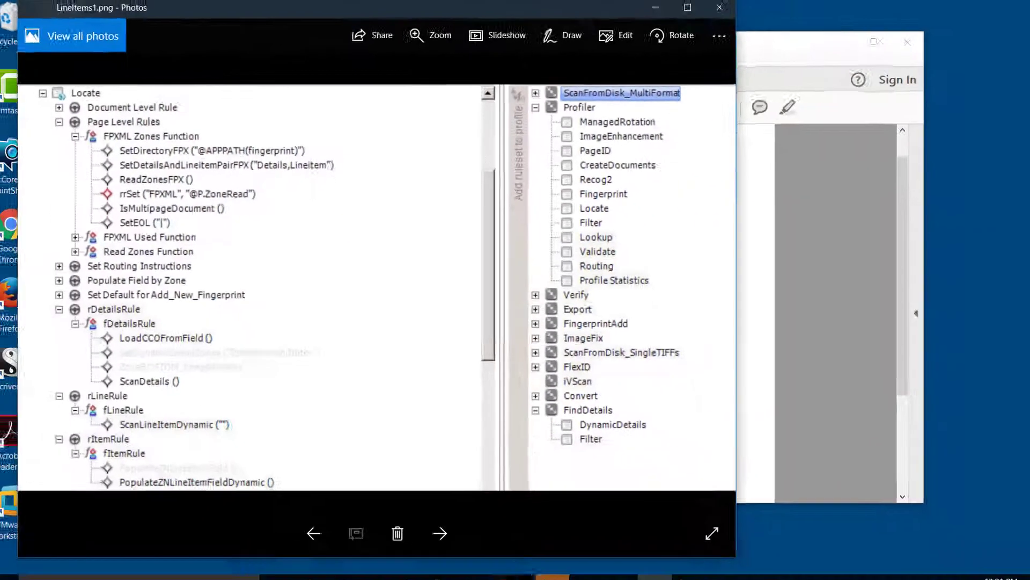
{"action": "left_click", "coordinate": [510, 566]}
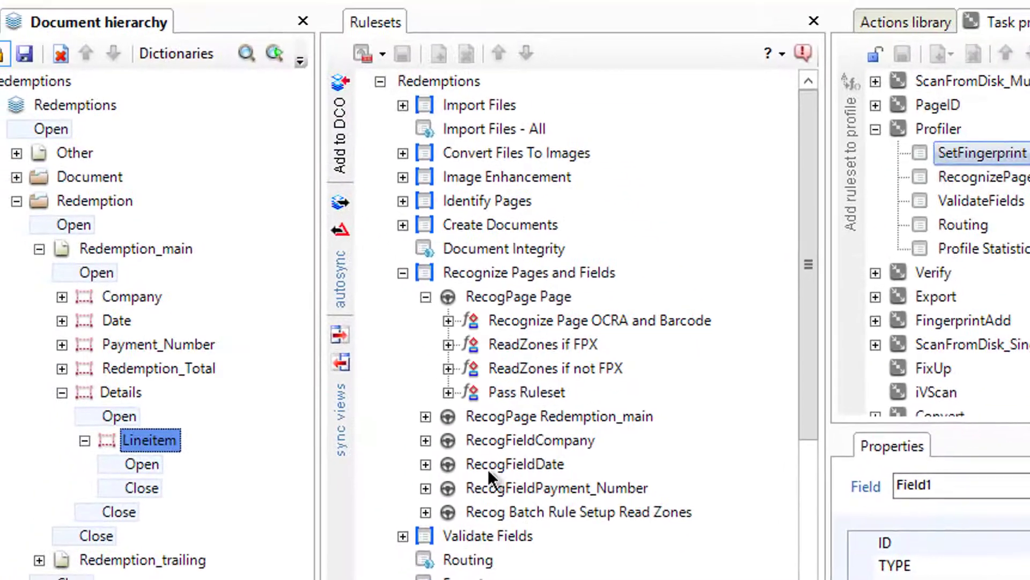
Step: Add five new fields under Lineitem in one go
{"action": "right_click", "coordinate": [156, 441]}
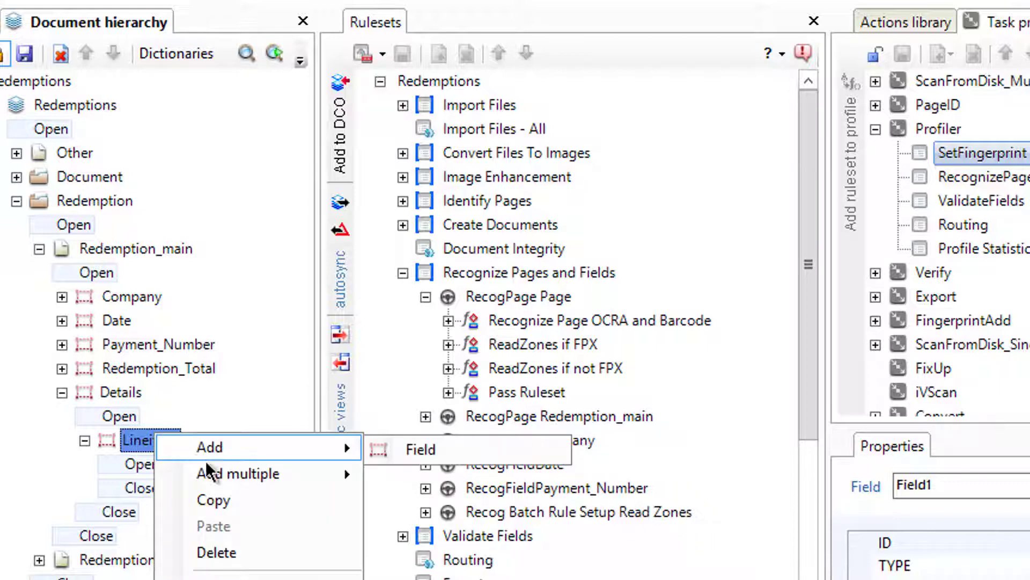
{"action": "mouse_move", "coordinate": [224, 480]}
{"action": "mouse_move", "coordinate": [459, 469]}
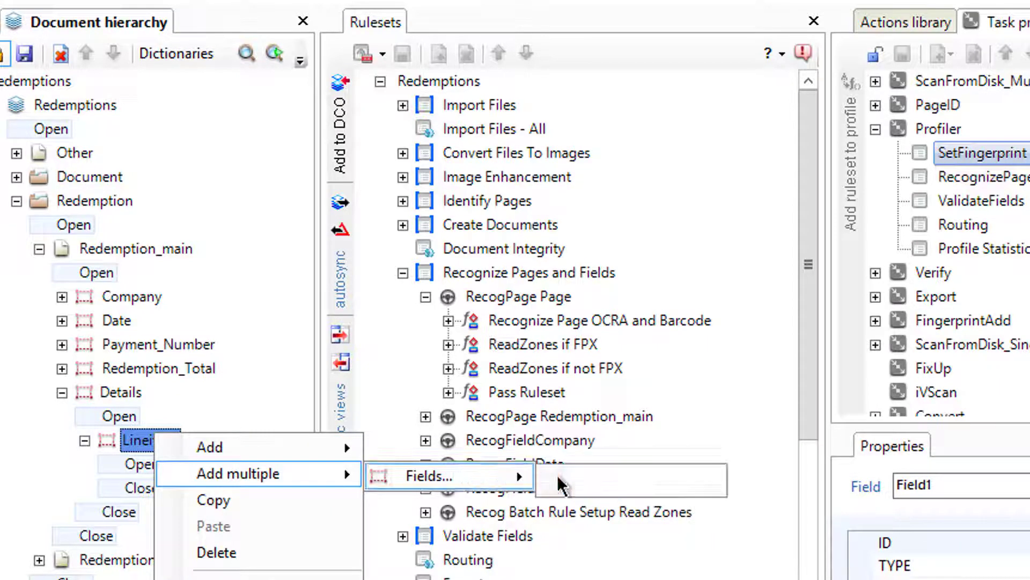
{"action": "left_click", "coordinate": [593, 475]}
{"action": "type", "text": "5"}
{"action": "key", "text": "Return"}
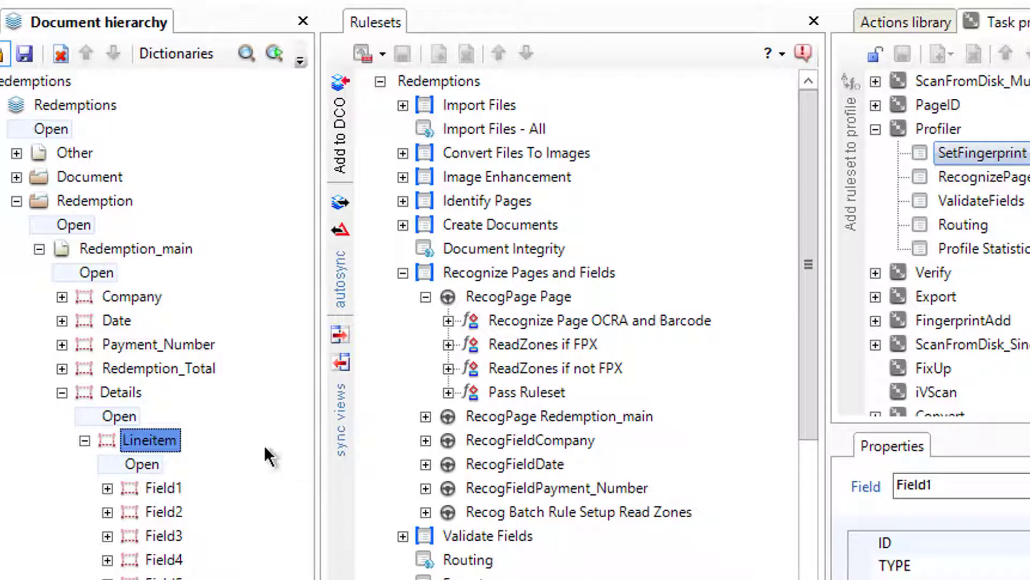
Step: Rename the first three new fields to YourReferences, InvDate and OurReference
{"action": "left_click", "coordinate": [162, 489]}
{"action": "left_click", "coordinate": [162, 488]}
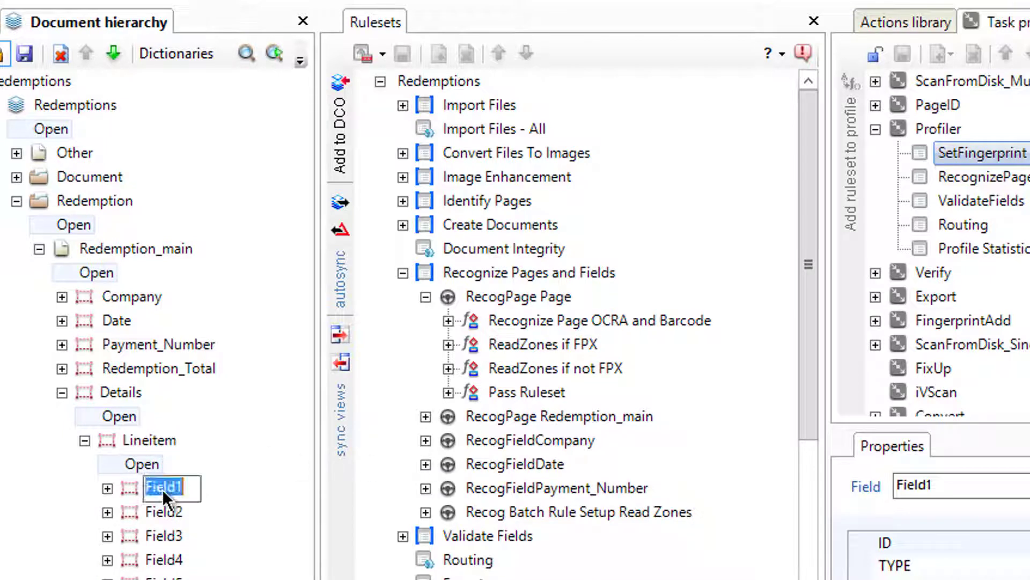
{"action": "type", "text": "YourReferences"}
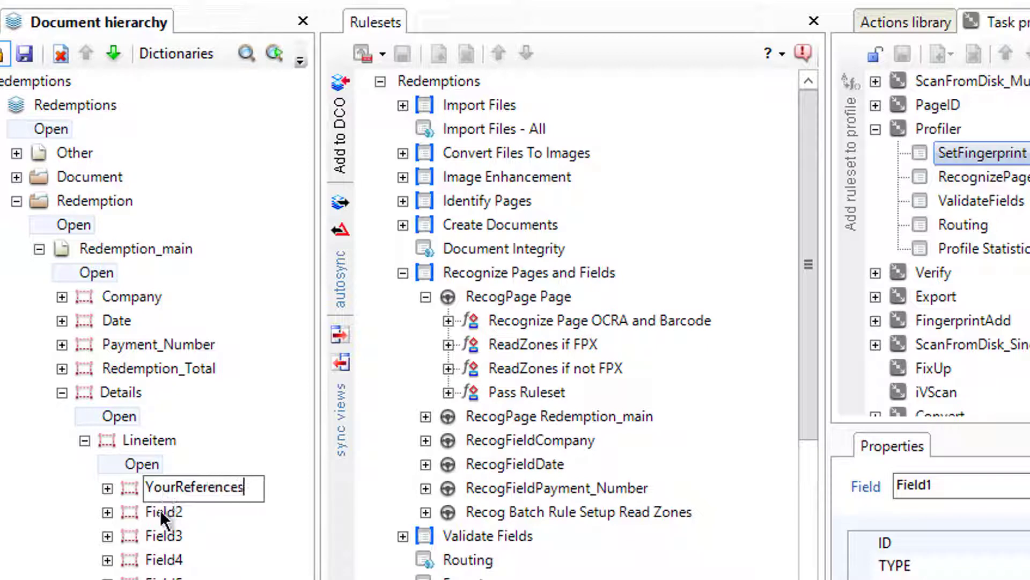
{"action": "left_click", "coordinate": [163, 512]}
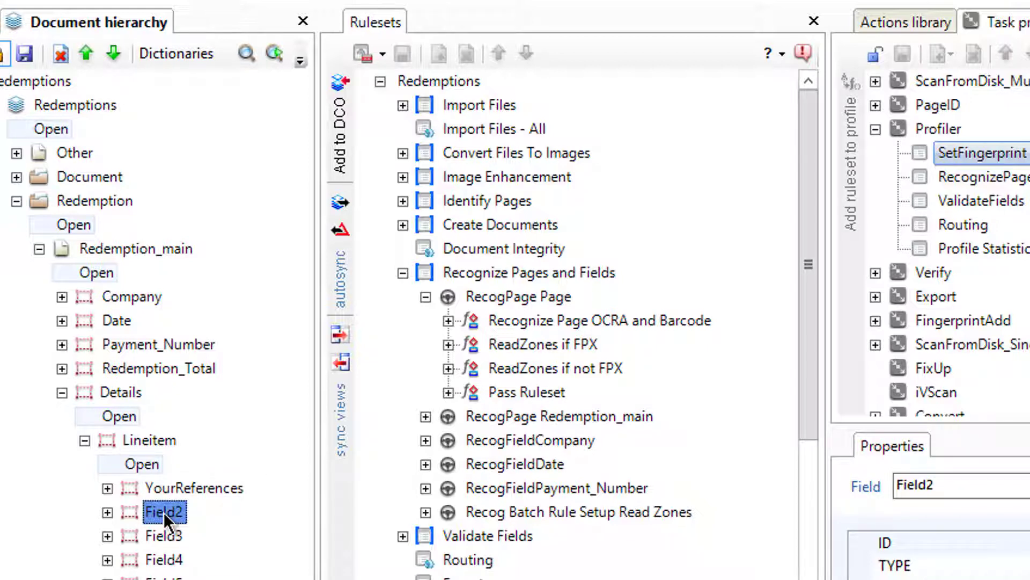
{"action": "left_click", "coordinate": [163, 512]}
{"action": "type", "text": "InvD"}
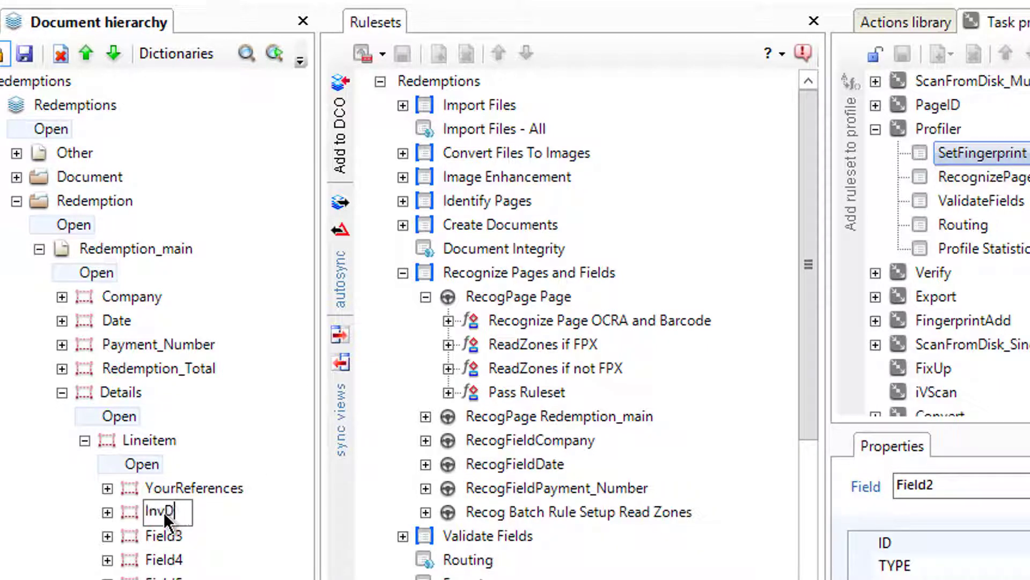
{"action": "type", "text": "ate"}
{"action": "key", "text": "Return"}
{"action": "left_click", "coordinate": [169, 535]}
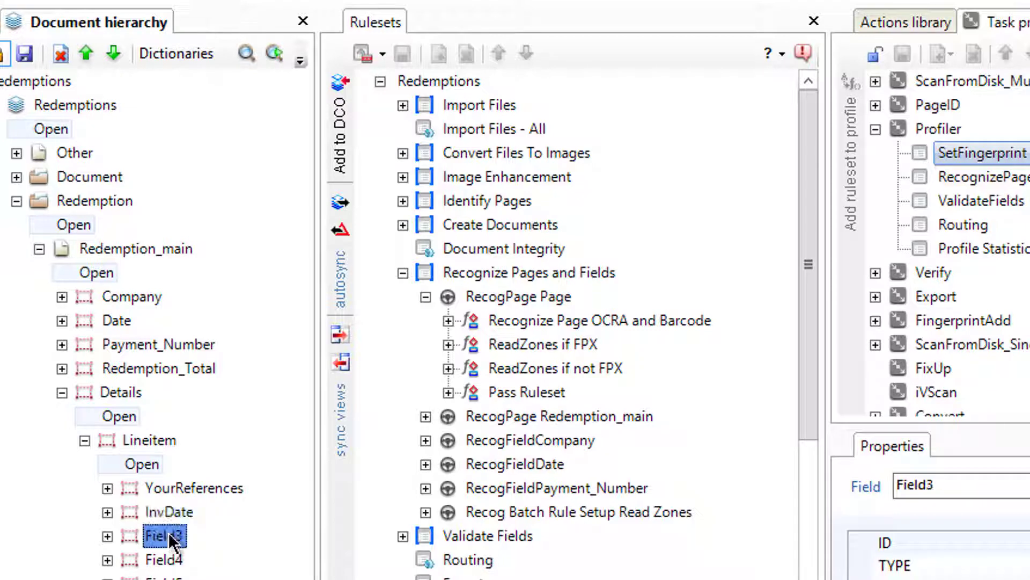
{"action": "left_click", "coordinate": [168, 532]}
{"action": "type", "text": "OurRefe"}
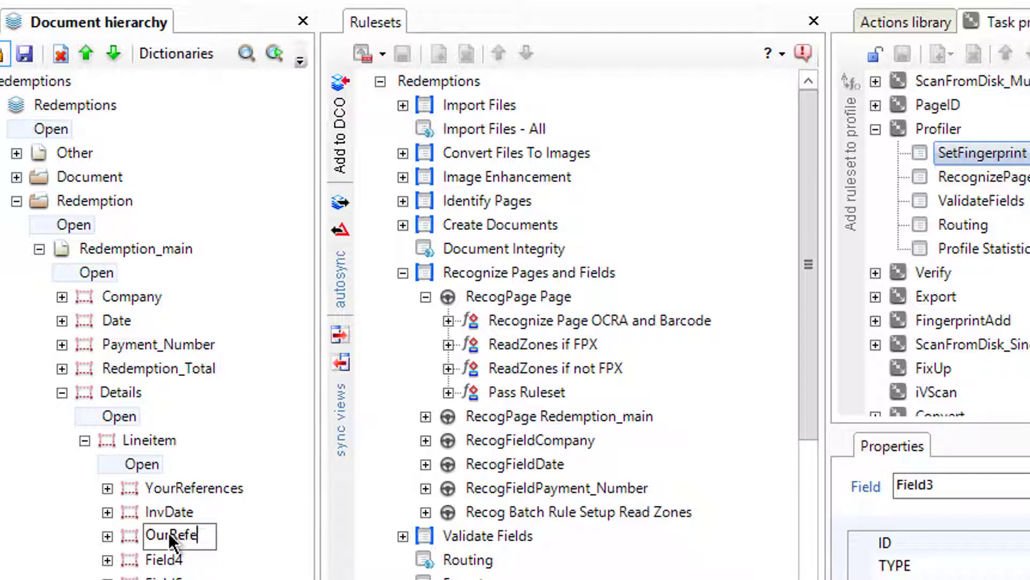
{"action": "type", "text": "rence"}
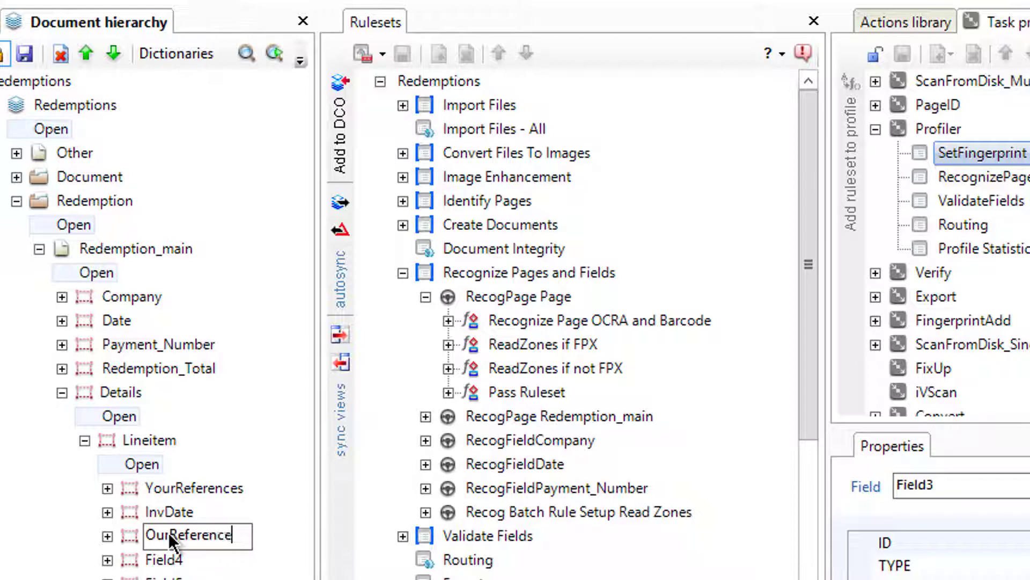
{"action": "key", "text": "Return"}
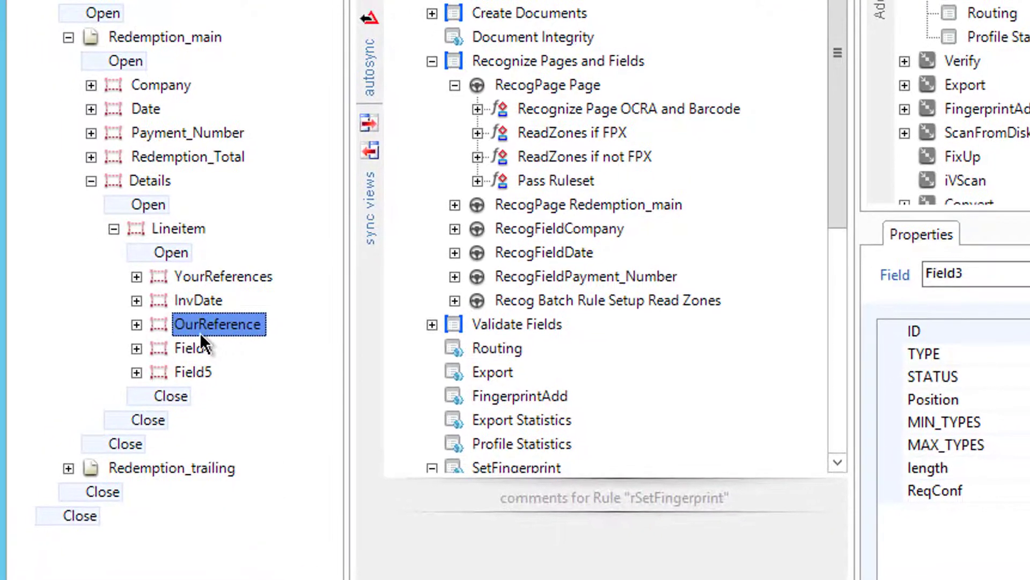
Step: Rename the fourth and fifth fields to GrossAmount and Discount
{"action": "left_click", "coordinate": [196, 348]}
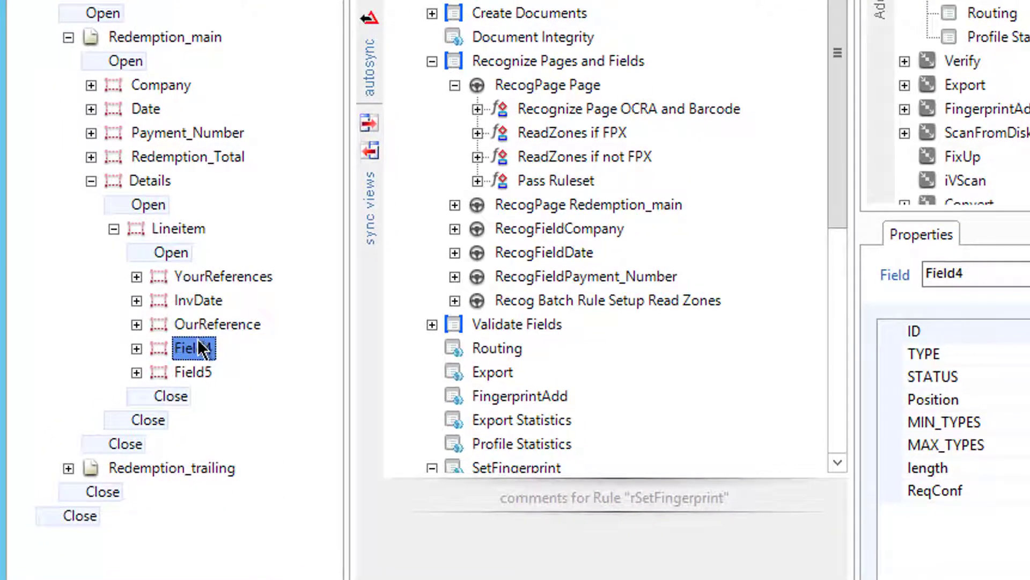
{"action": "left_click", "coordinate": [197, 354]}
{"action": "type", "text": "GrossAmount"}
{"action": "key", "text": "Return"}
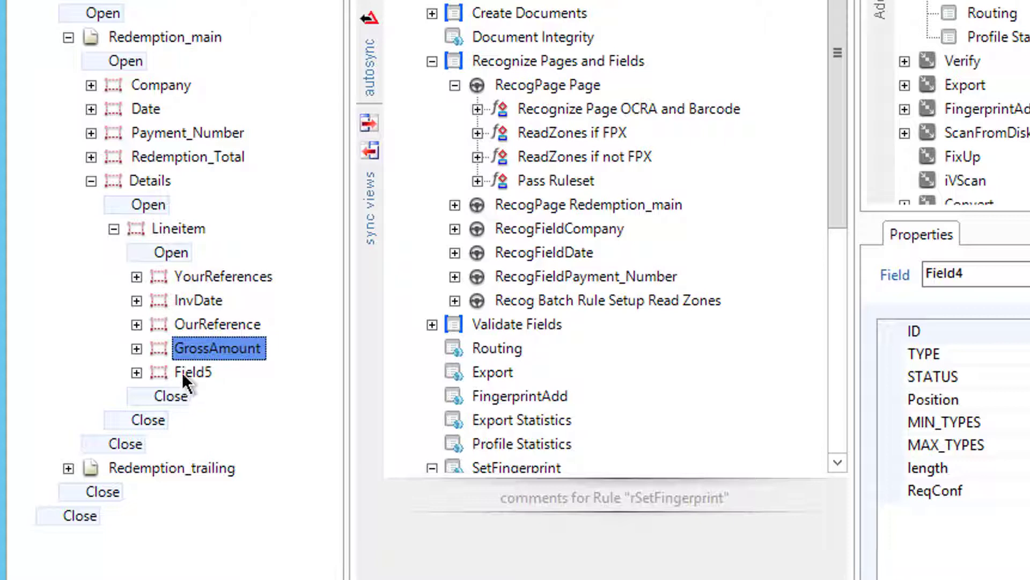
{"action": "left_click", "coordinate": [189, 372]}
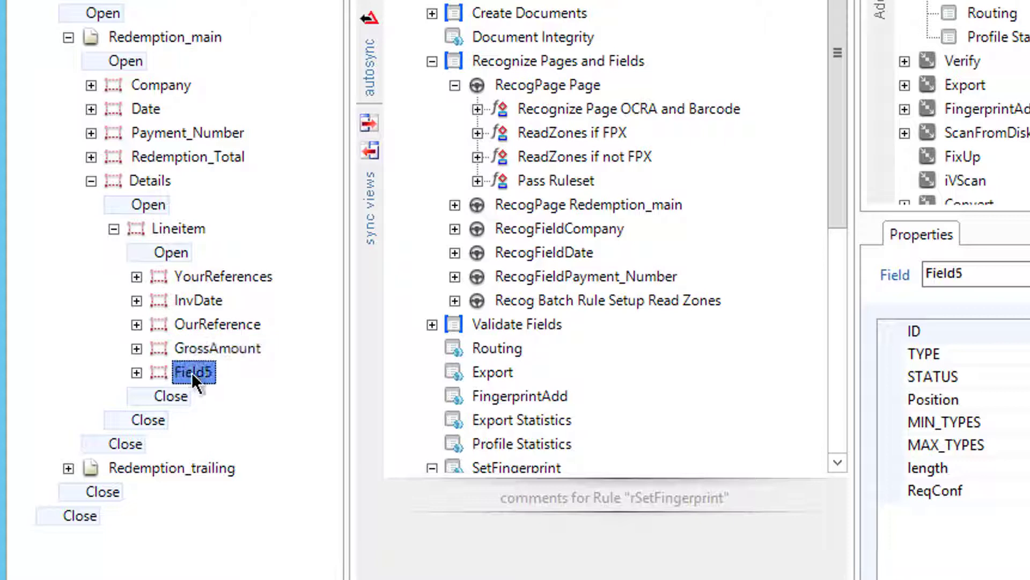
{"action": "left_click", "coordinate": [192, 373]}
{"action": "type", "text": "Discount"}
{"action": "key", "text": "Return"}
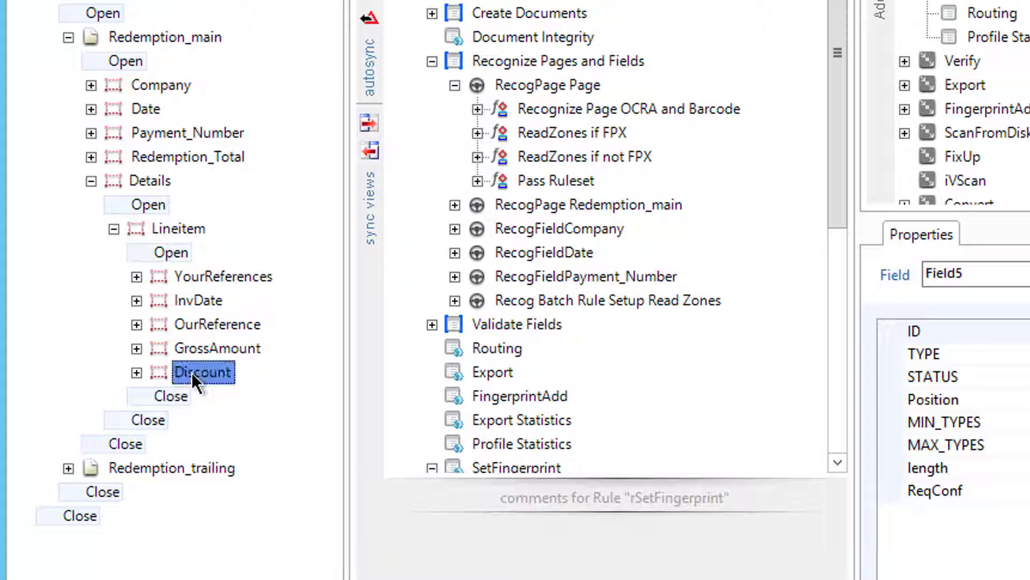
Step: Add a sixth field under Lineitem and name it NetAmount
{"action": "left_click", "coordinate": [173, 227]}
{"action": "right_click", "coordinate": [173, 227]}
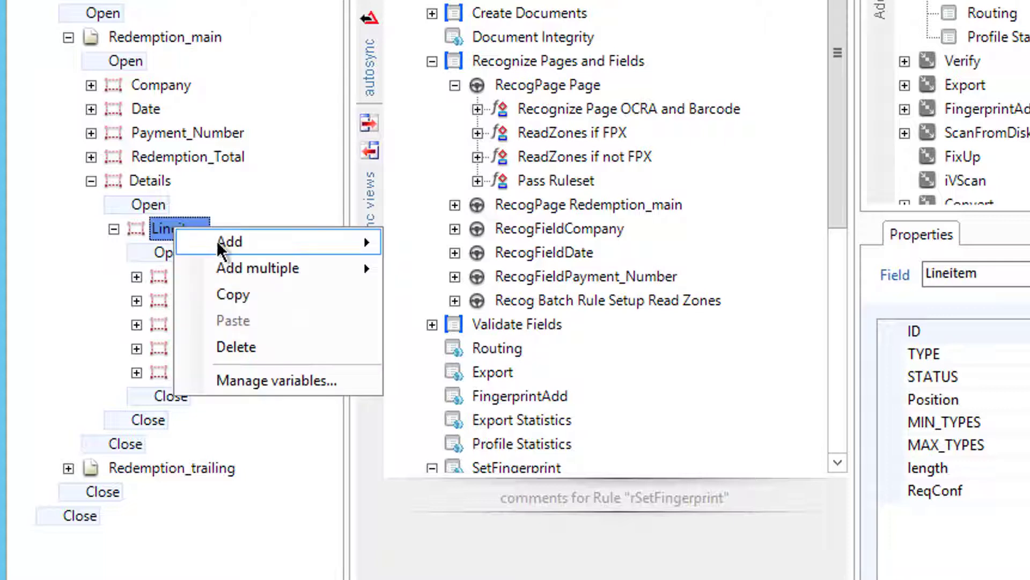
{"action": "mouse_move", "coordinate": [231, 242]}
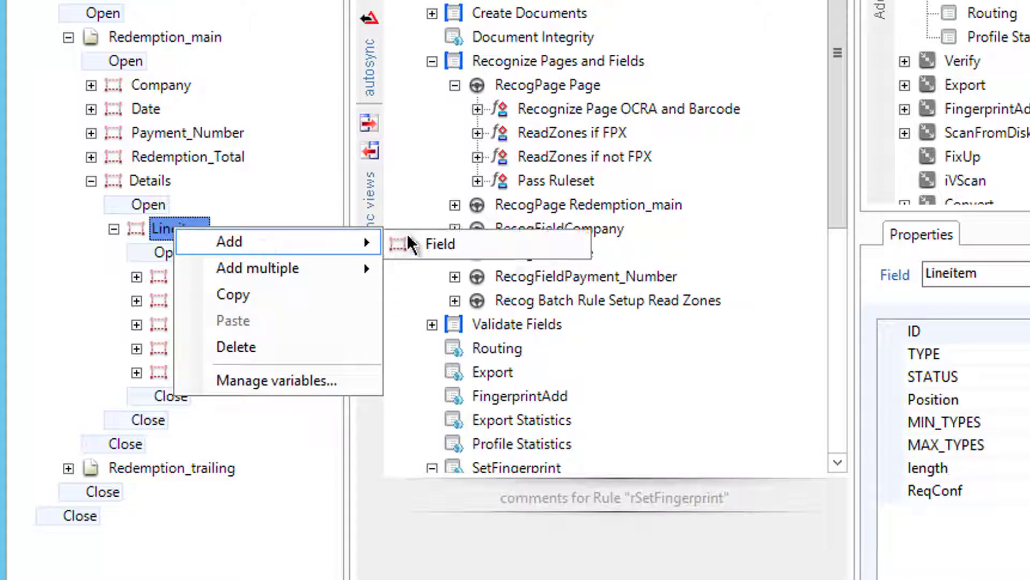
{"action": "left_click", "coordinate": [439, 243]}
{"action": "left_click", "coordinate": [192, 395]}
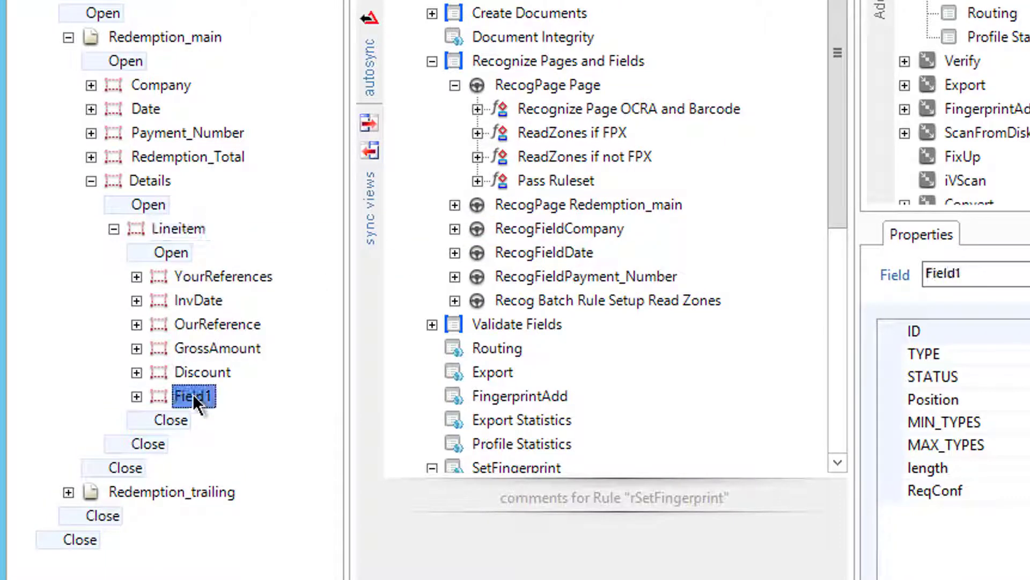
{"action": "left_click", "coordinate": [192, 396]}
{"action": "type", "text": "NetAmount"}
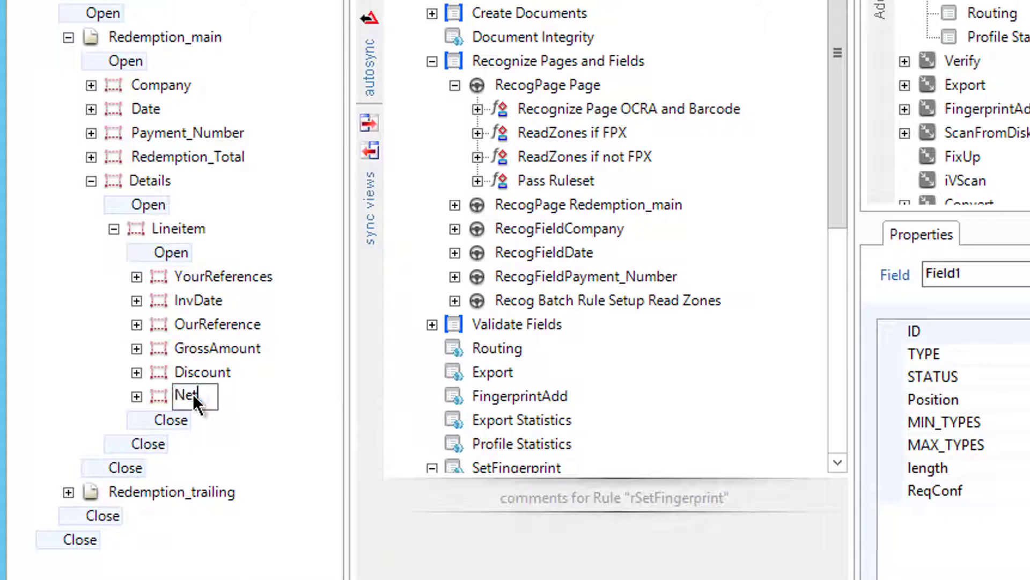
{"action": "key", "text": "Return"}
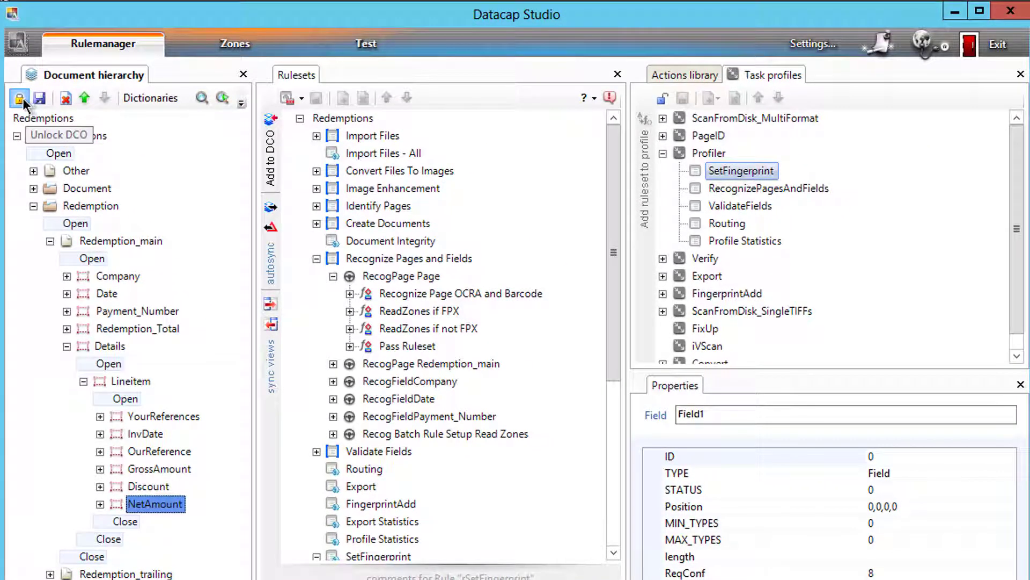
Step: Collapse Recognize Pages and Fields to reveal SetFingerprint, then expand and re-collapse Validate Fields
{"action": "left_click", "coordinate": [317, 258]}
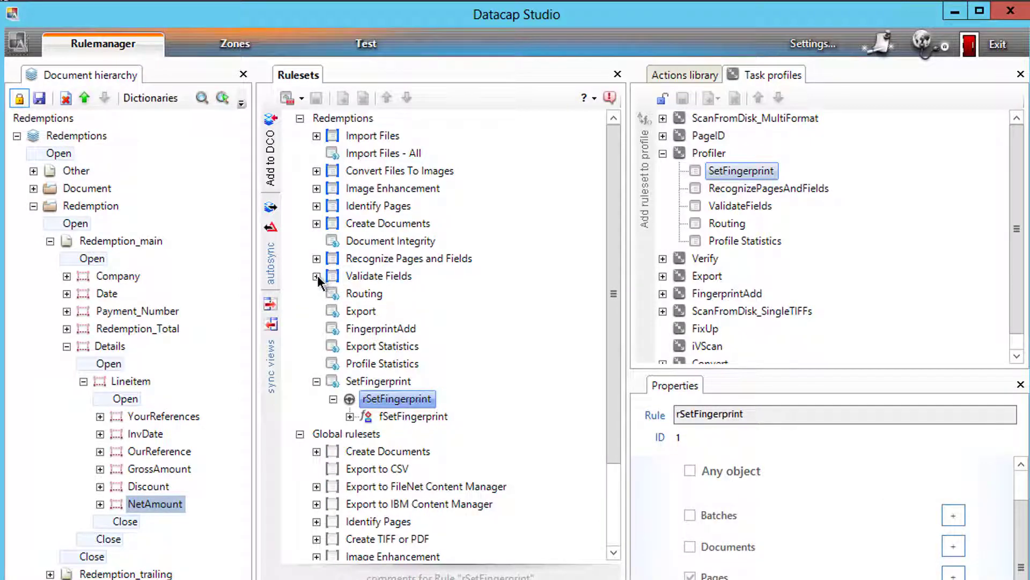
{"action": "left_click", "coordinate": [317, 276]}
{"action": "left_click", "coordinate": [317, 276]}
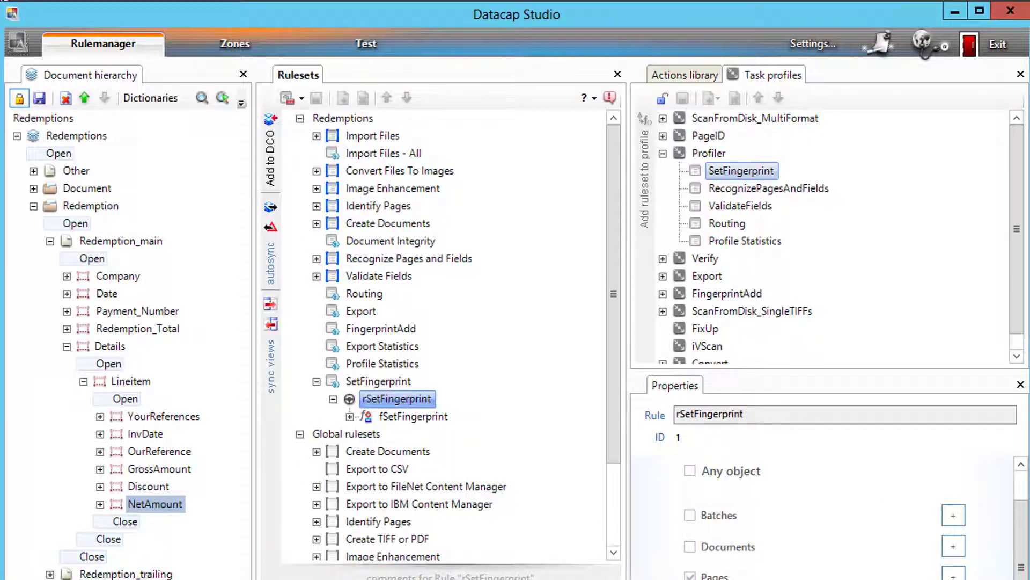
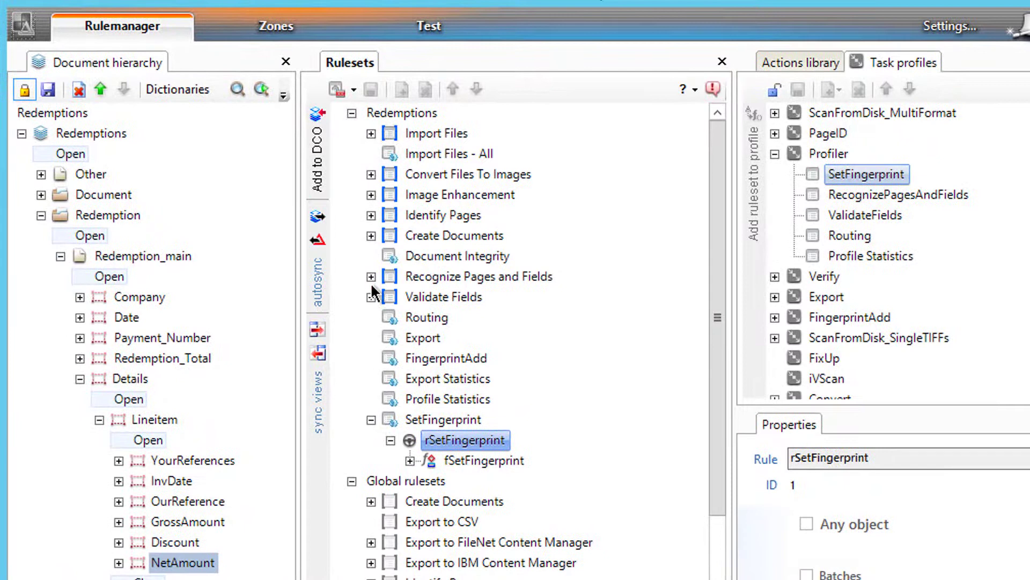
Step: Expand Recognize Pages and Fields and inspect the ReadZones if FPX and ReadZones if not FPX actions
{"action": "left_click", "coordinate": [371, 276]}
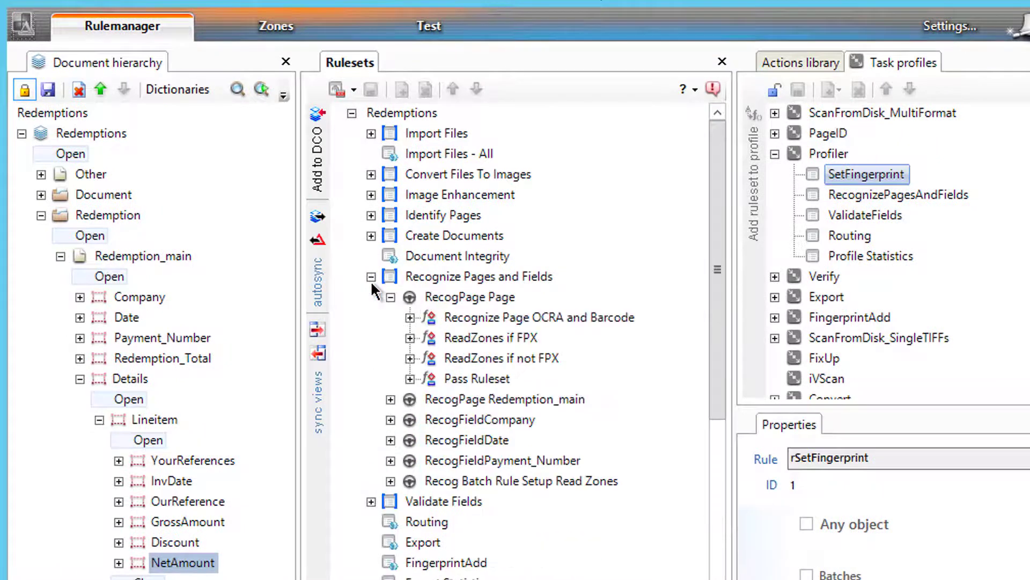
{"action": "left_click", "coordinate": [390, 399]}
{"action": "left_click", "coordinate": [410, 460]}
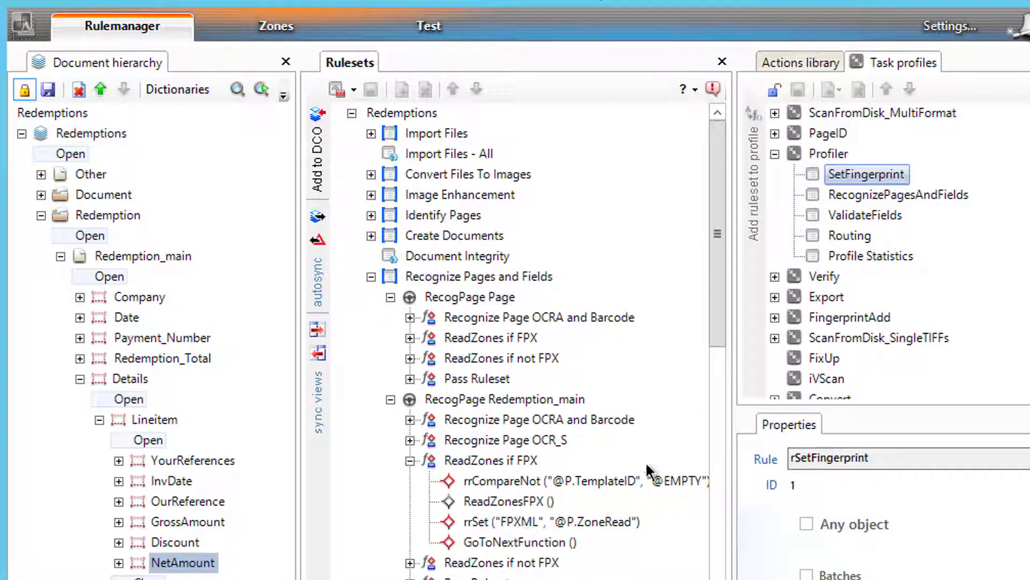
{"action": "left_click_drag", "start_coordinate": [718, 317], "coordinate": [719, 350]}
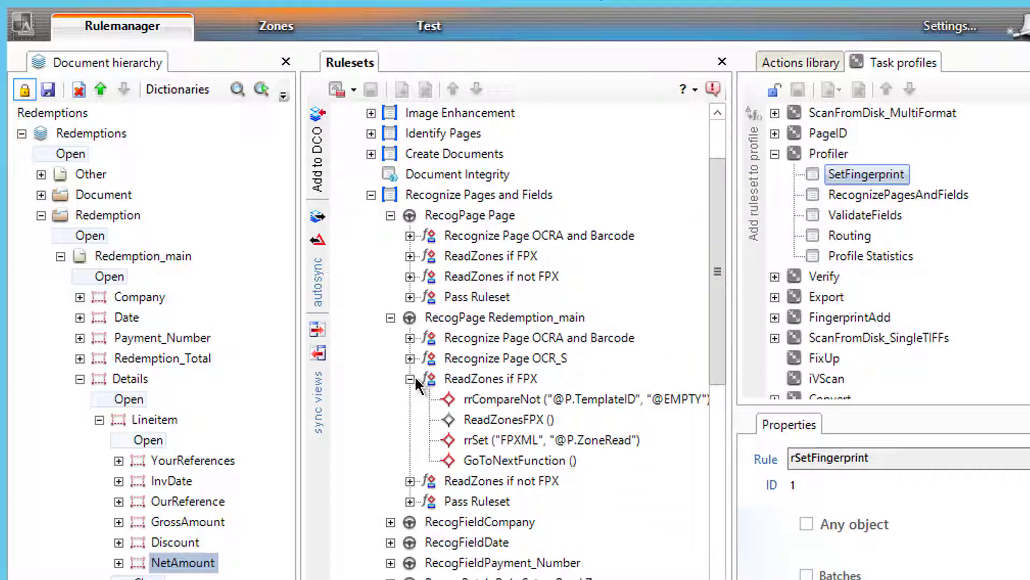
{"action": "left_click", "coordinate": [408, 480]}
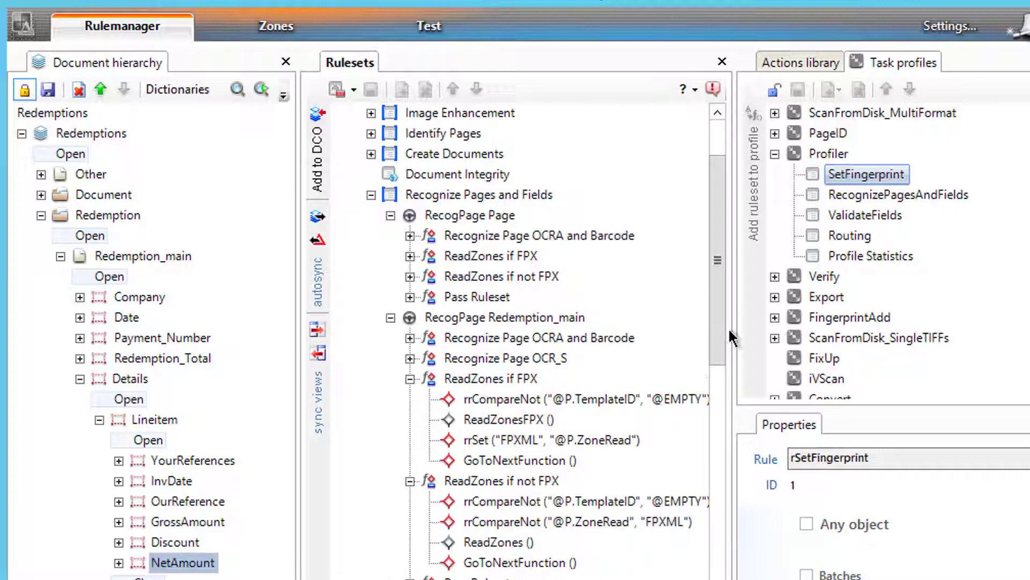
{"action": "left_click_drag", "start_coordinate": [715, 335], "coordinate": [720, 389]}
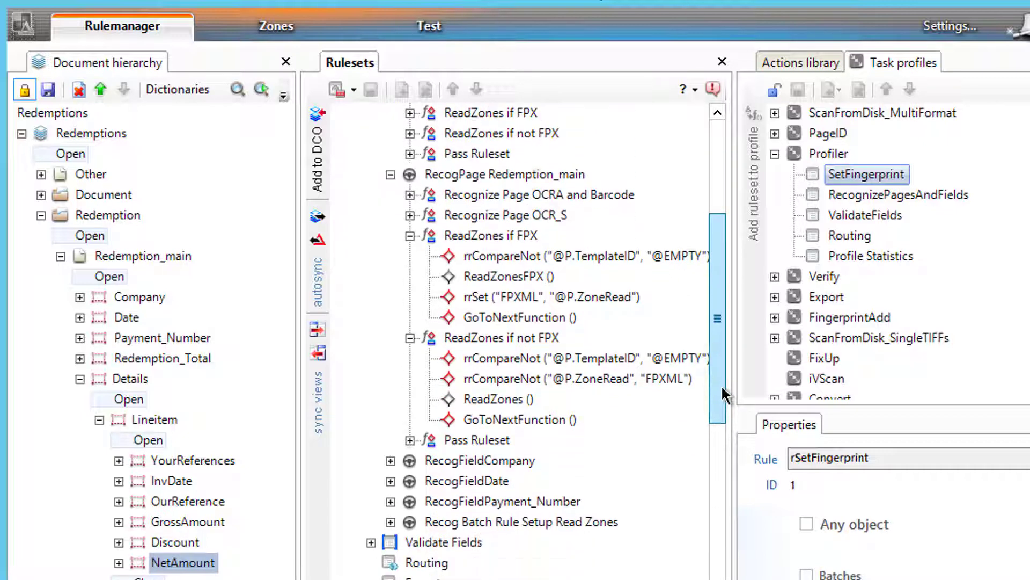
Step: Check the Pass Ruleset action, then collapse the RecogPage rules' contents
{"action": "left_click", "coordinate": [409, 337]}
{"action": "left_click", "coordinate": [410, 357]}
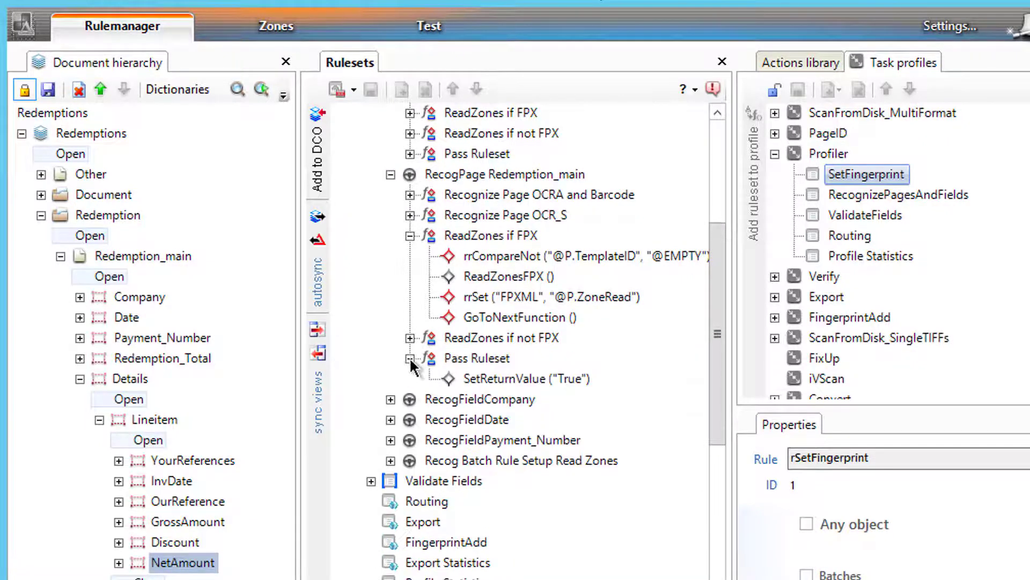
{"action": "left_click", "coordinate": [410, 358]}
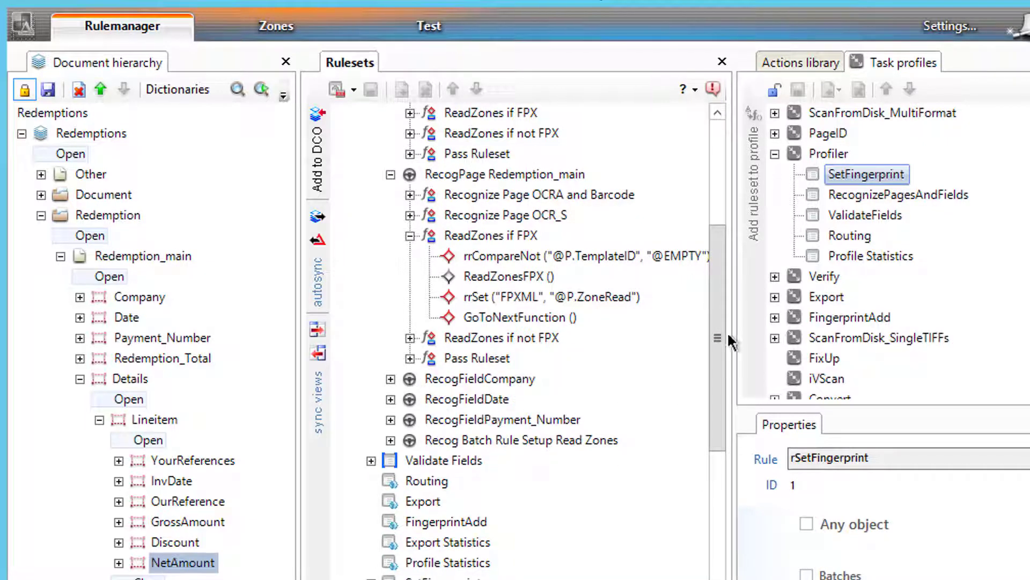
{"action": "left_click_drag", "start_coordinate": [720, 333], "coordinate": [658, 222]}
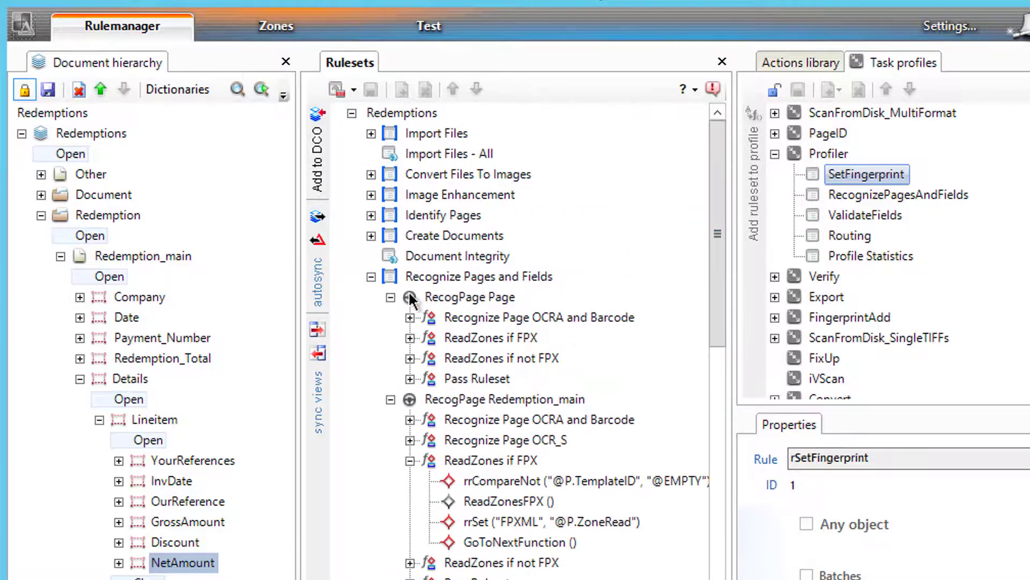
{"action": "left_click", "coordinate": [390, 296]}
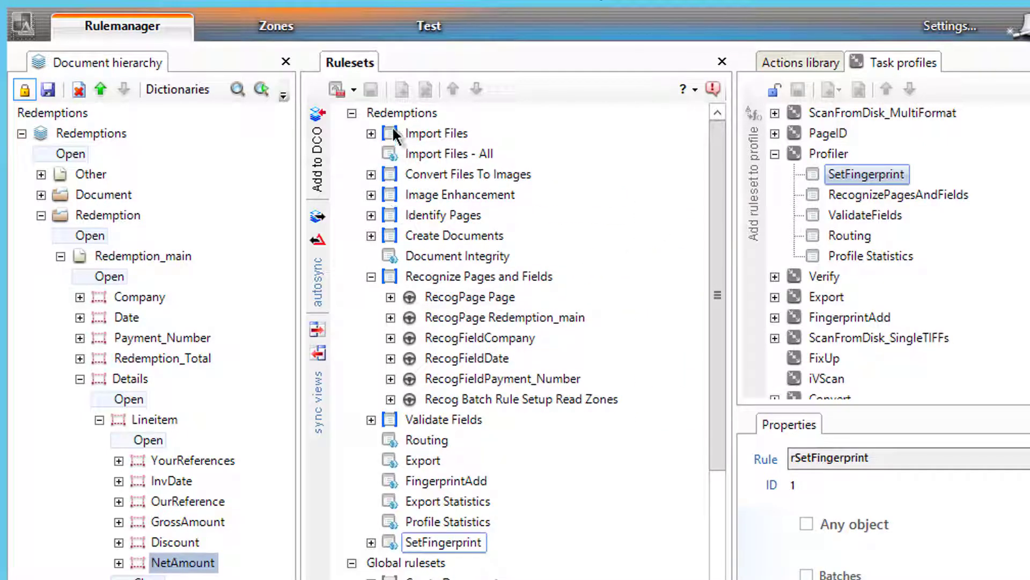
{"action": "left_click", "coordinate": [385, 110]}
Step: Add a new ruleset named LineItemRules to the Redemptions application
{"action": "right_click", "coordinate": [385, 110]}
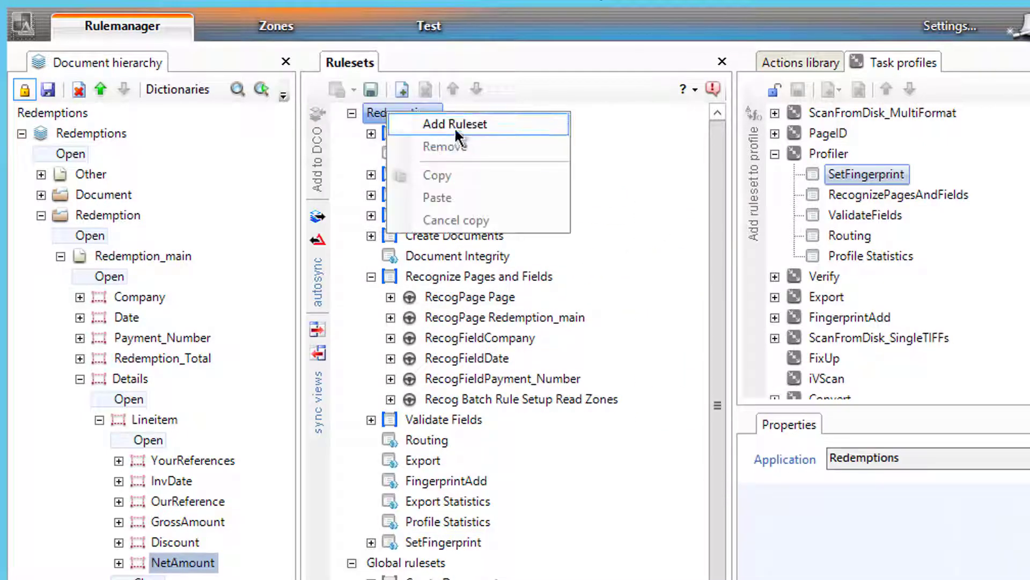
{"action": "left_click", "coordinate": [455, 126]}
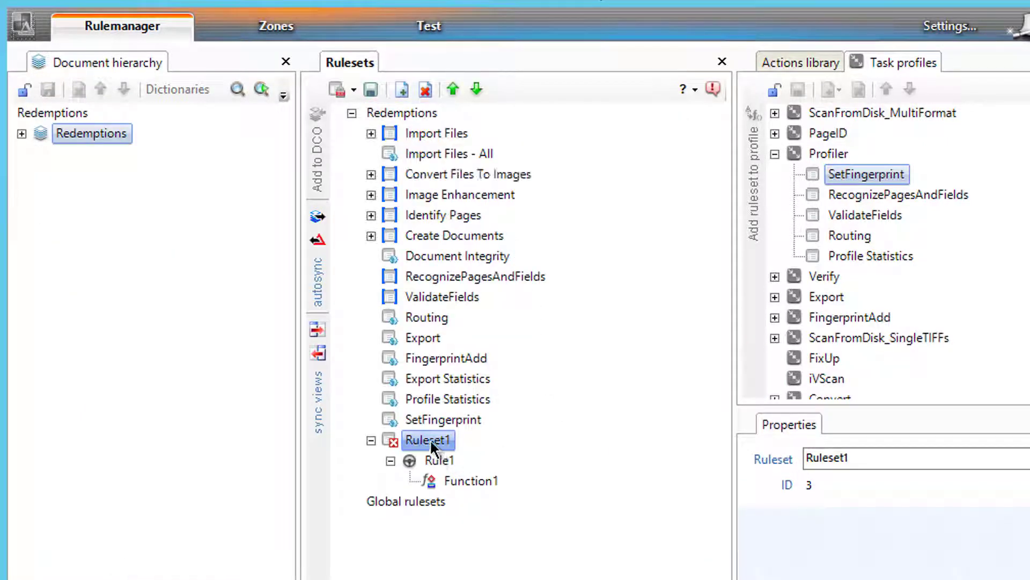
{"action": "left_click", "coordinate": [430, 439]}
{"action": "type", "text": "Line"}
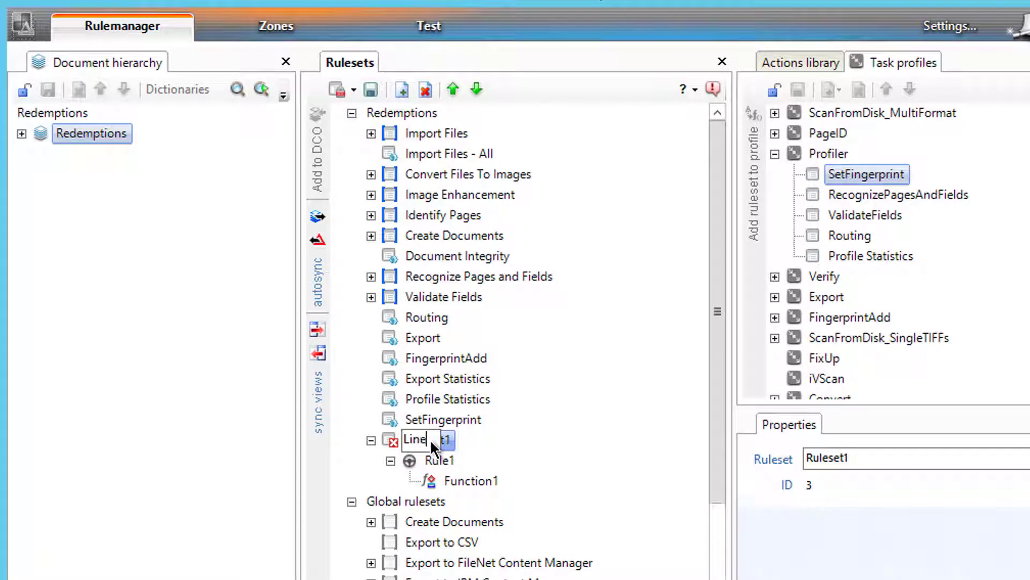
{"action": "type", "text": "ItemRules"}
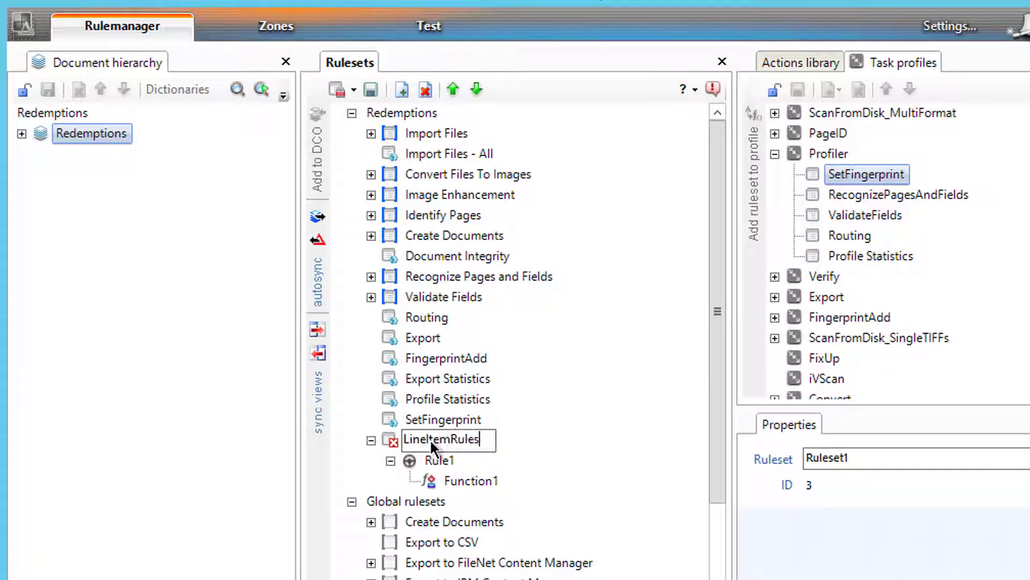
{"action": "key", "text": "Return"}
Step: Rename the ruleset's default rule to rDetailRules and its function to fDetailRules
{"action": "left_click", "coordinate": [440, 460]}
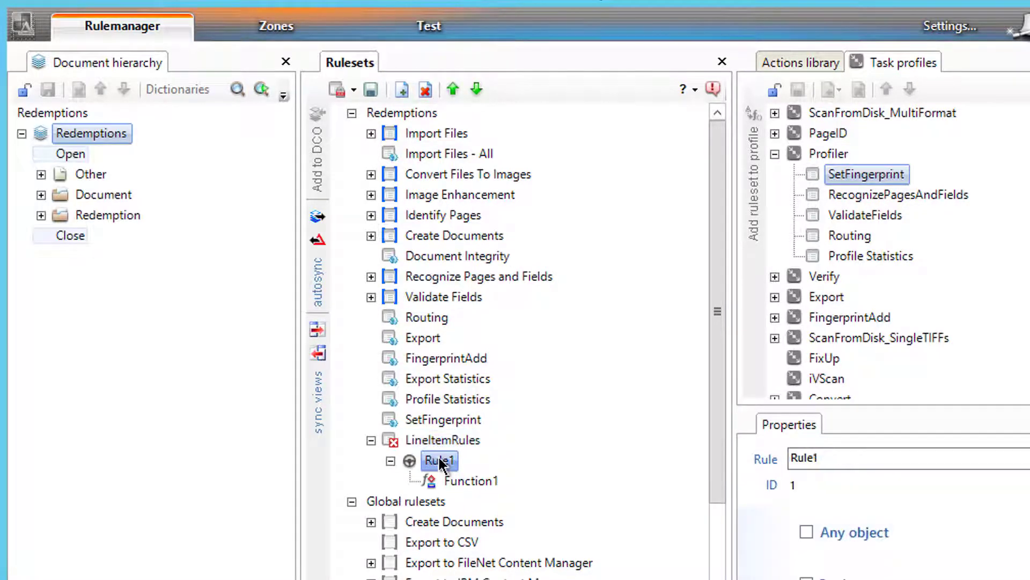
{"action": "left_click", "coordinate": [439, 459]}
{"action": "type", "text": "rDetailRules"}
{"action": "key", "text": "Return"}
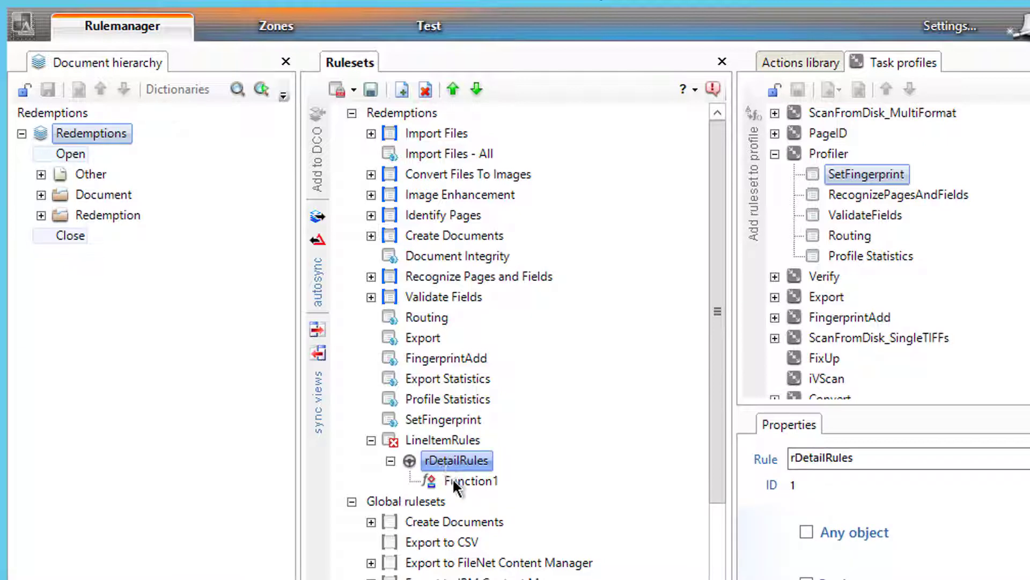
{"action": "left_click", "coordinate": [456, 479]}
{"action": "left_click", "coordinate": [457, 480]}
{"action": "type", "text": "fD"}
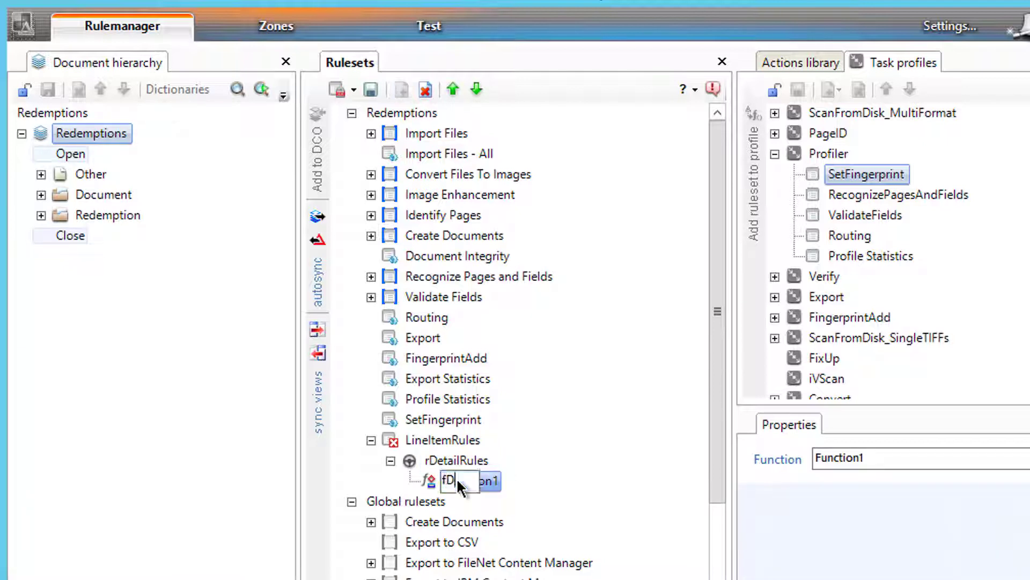
{"action": "type", "text": "etailRules"}
{"action": "key", "text": "Return"}
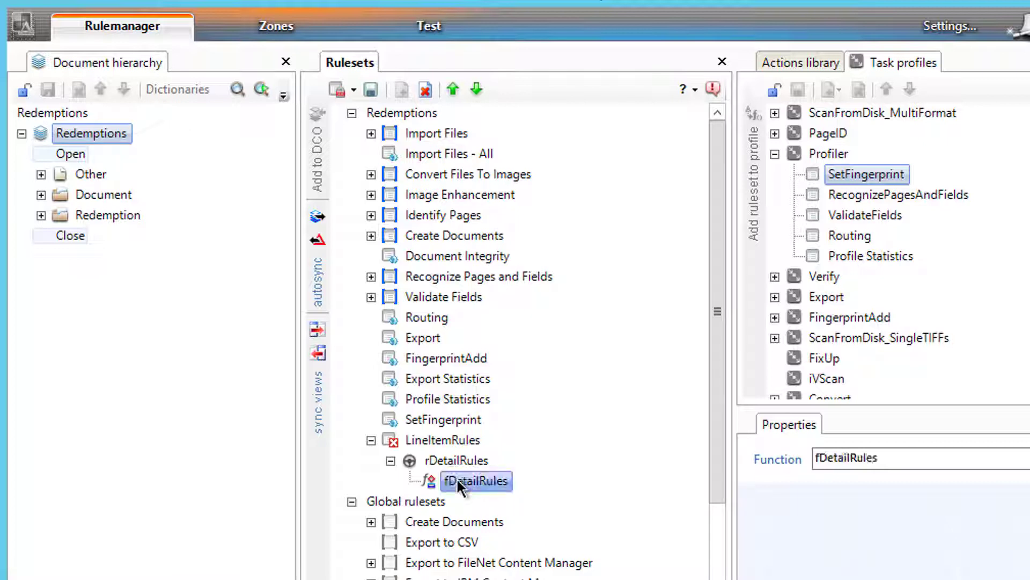
Step: Add a second rule named rLineItemRules with its function named fLineItem
{"action": "right_click", "coordinate": [446, 443]}
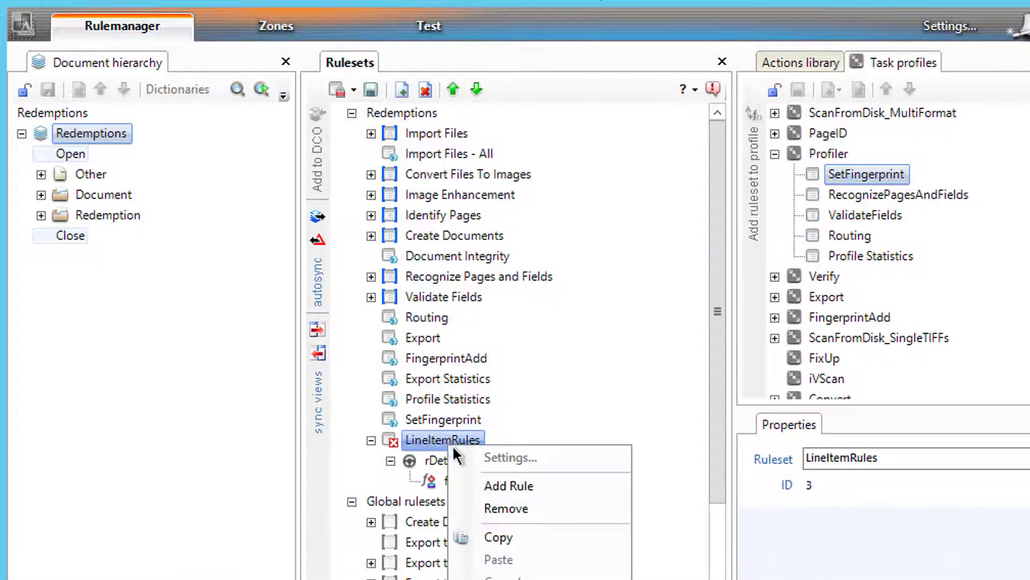
{"action": "left_click", "coordinate": [524, 497]}
{"action": "left_click", "coordinate": [438, 500]}
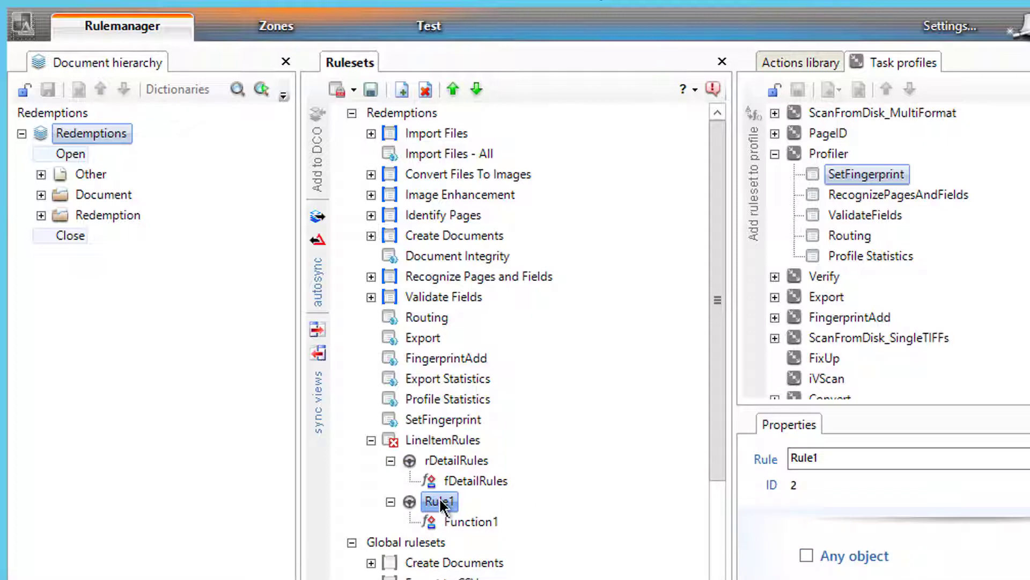
{"action": "left_click", "coordinate": [439, 501]}
{"action": "type", "text": "rLineItemRul"}
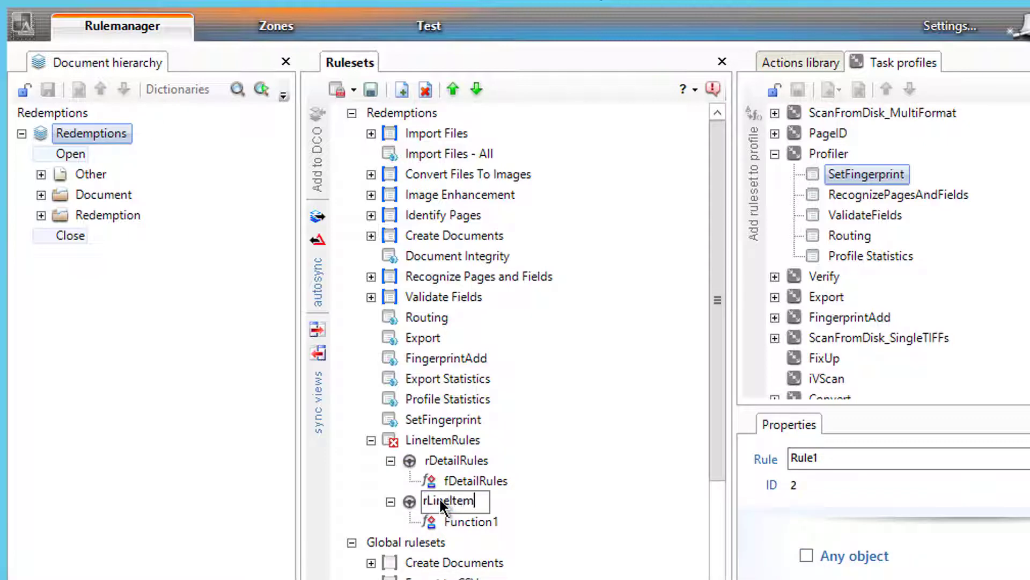
{"action": "type", "text": "es"}
{"action": "key", "text": "Return"}
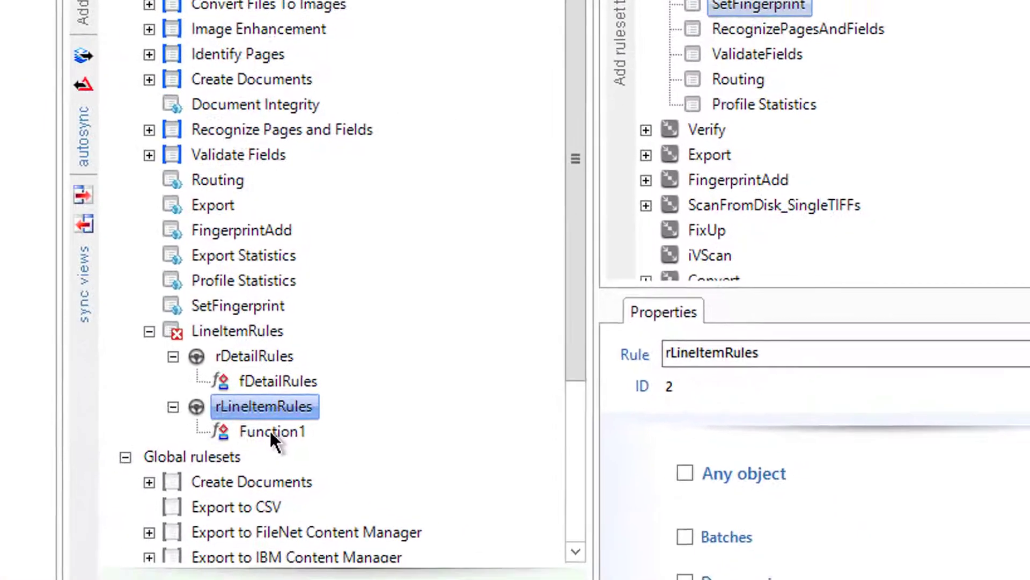
{"action": "left_click", "coordinate": [469, 521]}
{"action": "left_click", "coordinate": [245, 419]}
{"action": "type", "text": "f"}
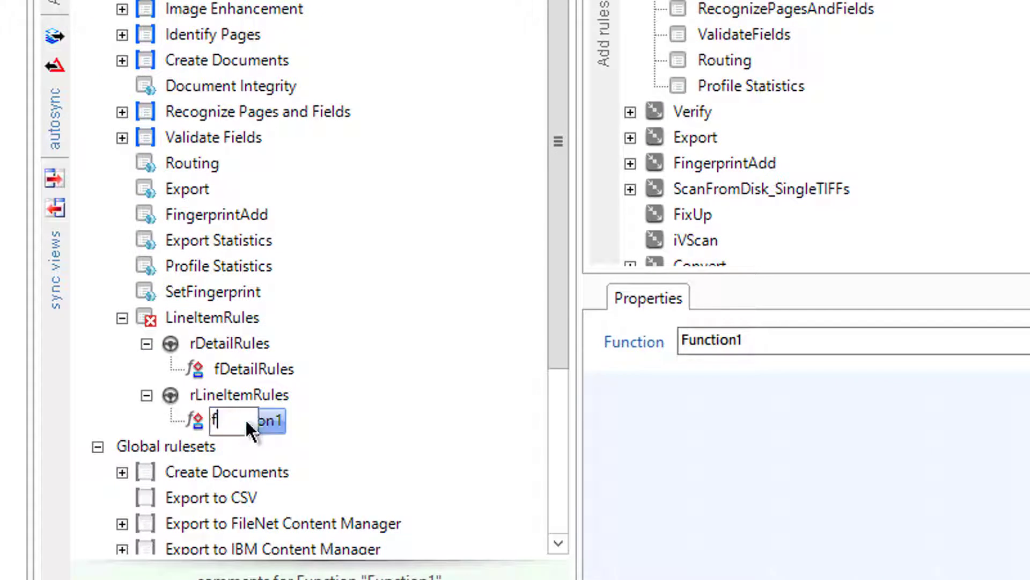
{"action": "type", "text": "LineItem"}
{"action": "key", "text": "Return"}
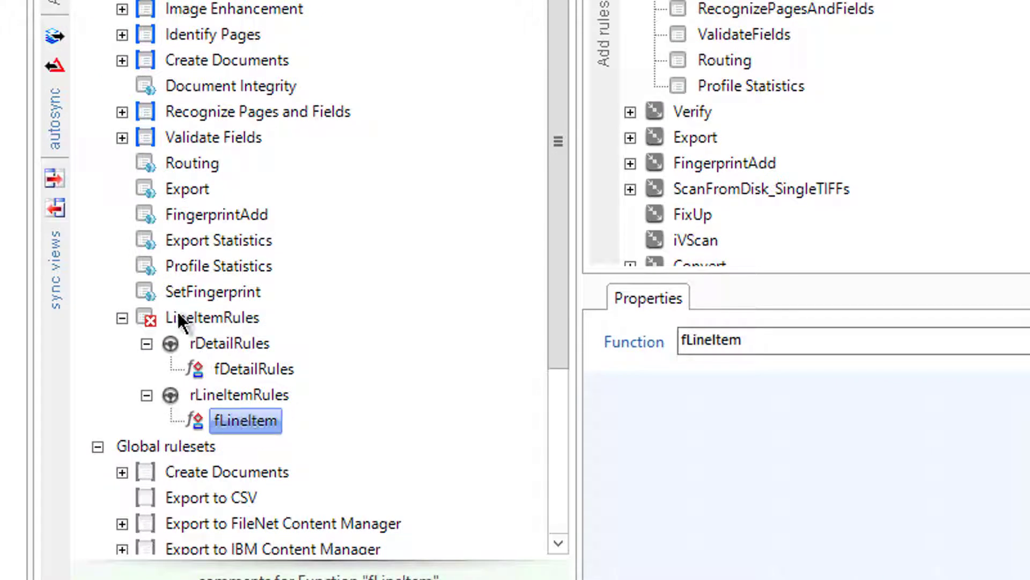
Step: Add a third rule named rItemRules and rename its function
{"action": "left_click", "coordinate": [179, 316]}
{"action": "right_click", "coordinate": [179, 316]}
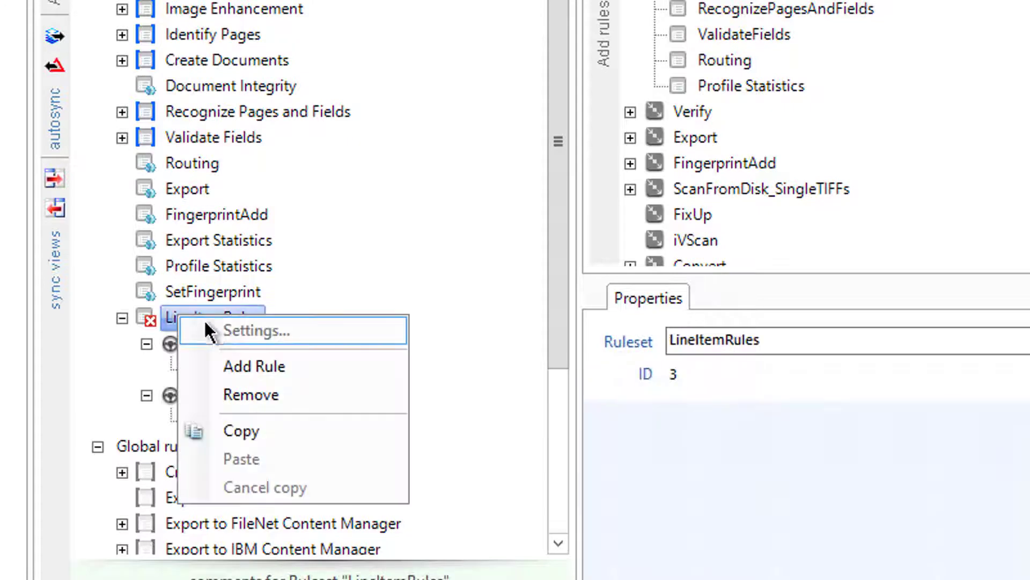
{"action": "left_click", "coordinate": [228, 366]}
{"action": "left_click", "coordinate": [204, 444]}
{"action": "left_click", "coordinate": [204, 444]}
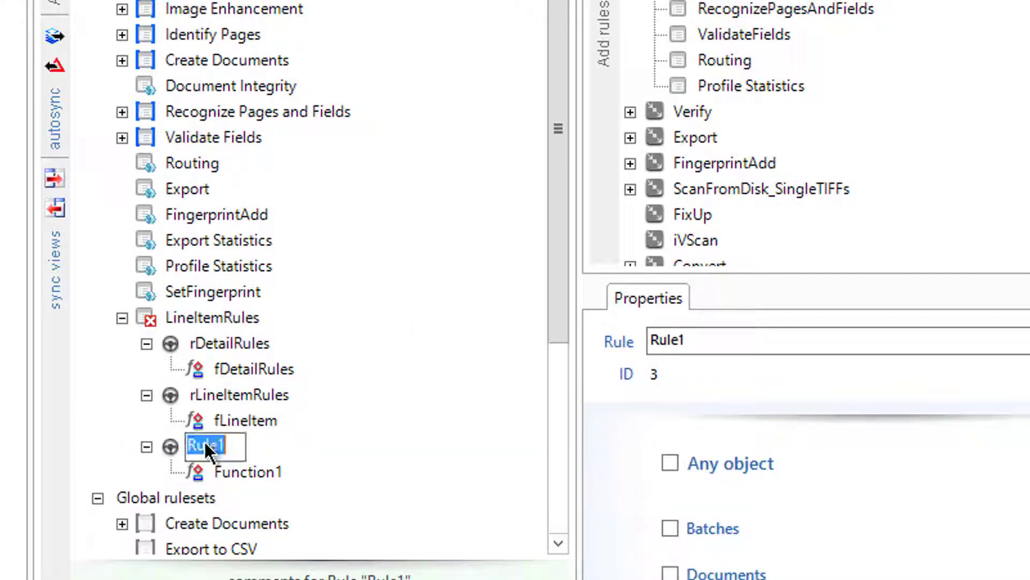
{"action": "type", "text": "rItemRules"}
{"action": "key", "text": "Return"}
{"action": "left_click", "coordinate": [236, 472]}
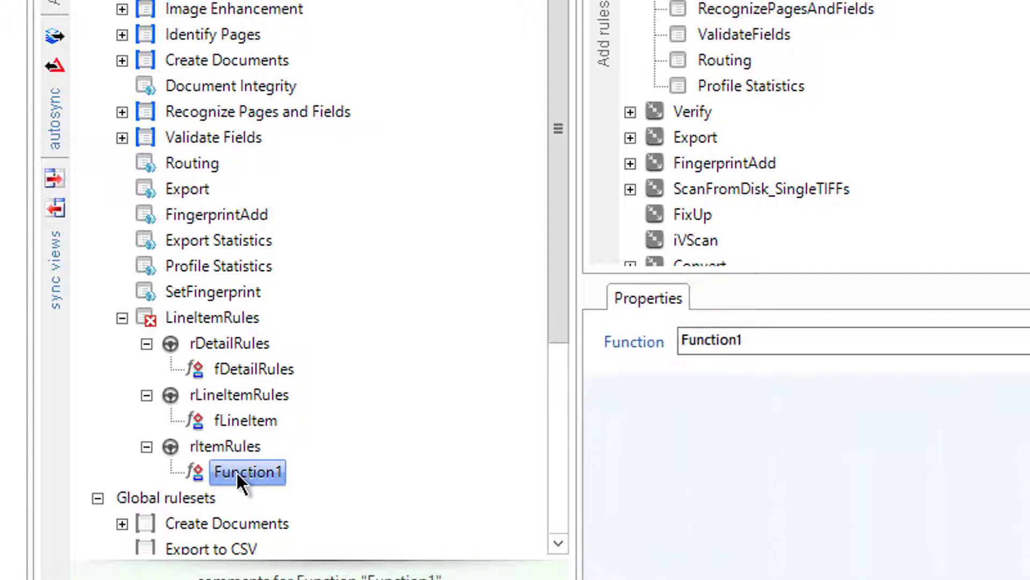
{"action": "left_click", "coordinate": [236, 471]}
{"action": "type", "text": "fLine"}
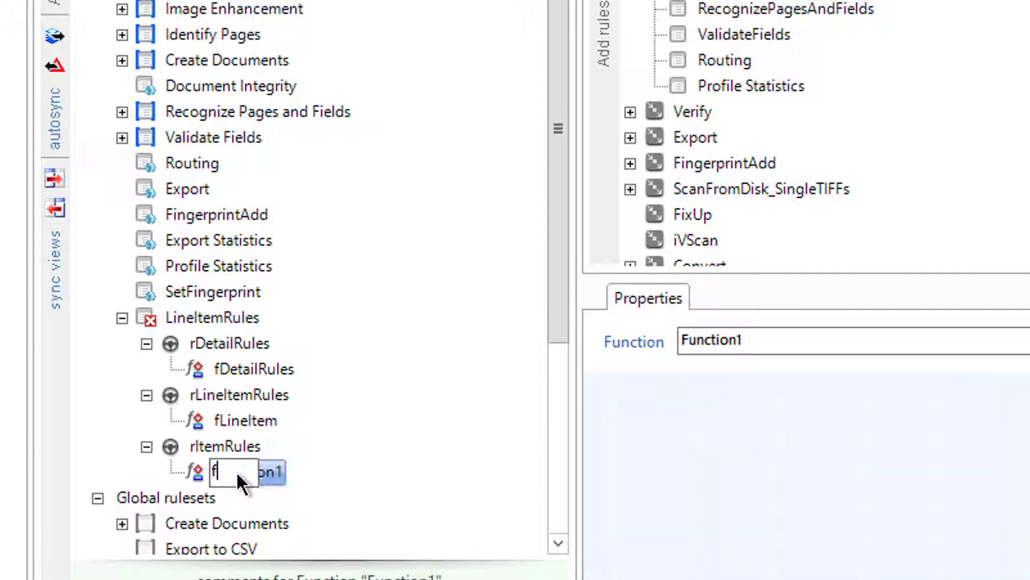
{"action": "type", "text": "Item"}
{"action": "key", "text": "Return"}
{"action": "left_click", "coordinate": [252, 368]}
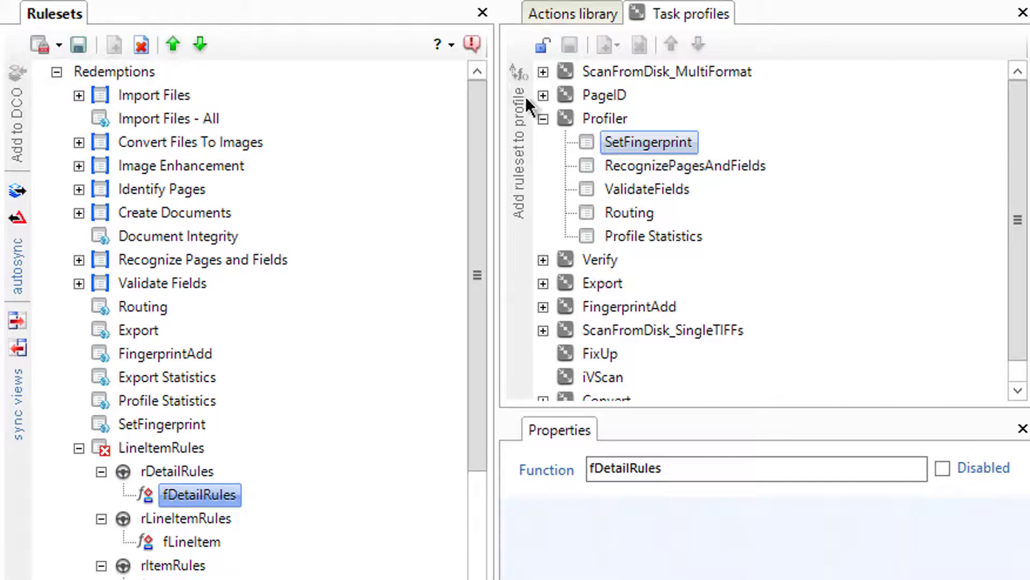
Step: Add the ScanDetails action from the Zones library group to fDetailRules
{"action": "left_click", "coordinate": [543, 119]}
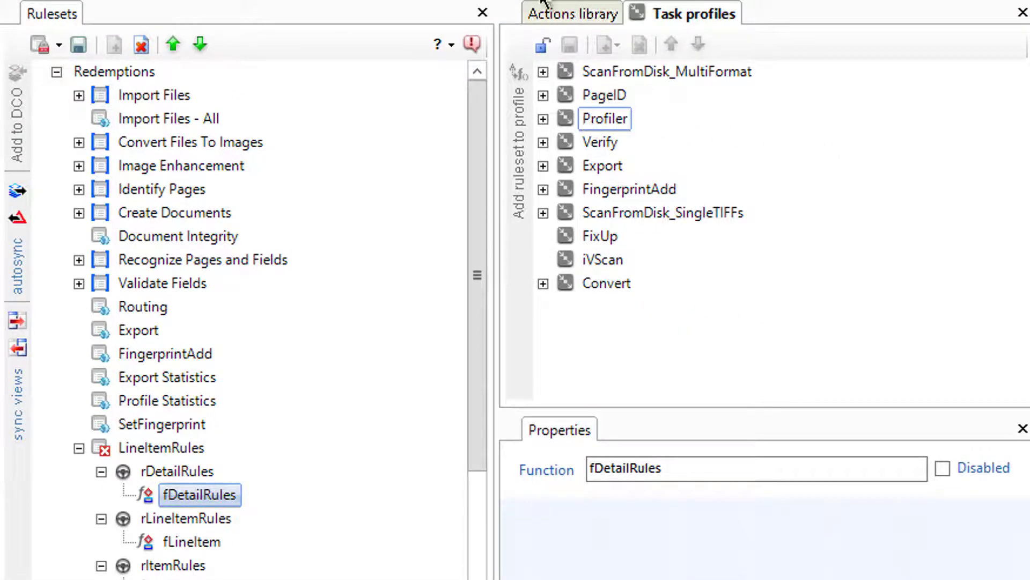
{"action": "left_click", "coordinate": [571, 13]}
{"action": "left_click_drag", "start_coordinate": [1012, 299], "coordinate": [1015, 260]}
{"action": "scroll", "coordinate": [1023, 299], "scroll_direction": "down", "scroll_amount": 10}
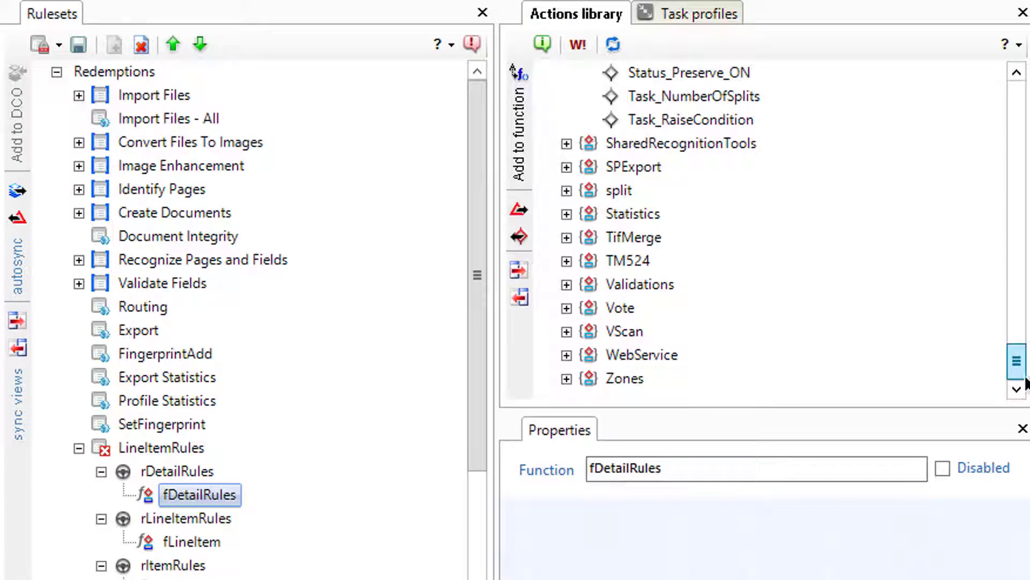
{"action": "left_click", "coordinate": [566, 379]}
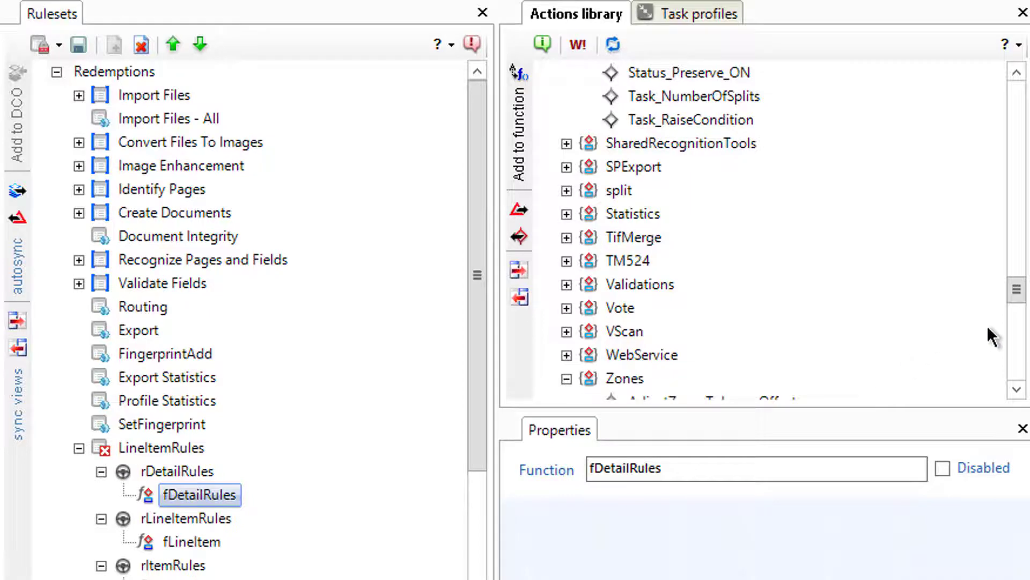
{"action": "scroll", "coordinate": [1021, 303], "scroll_direction": "down", "scroll_amount": 4}
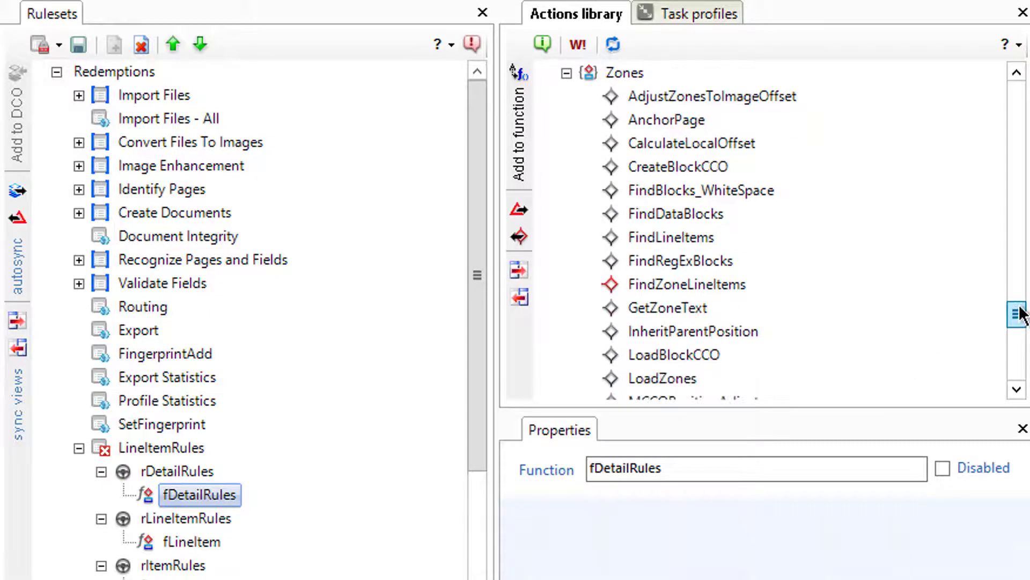
{"action": "left_click_drag", "start_coordinate": [1020, 314], "coordinate": [1023, 338]}
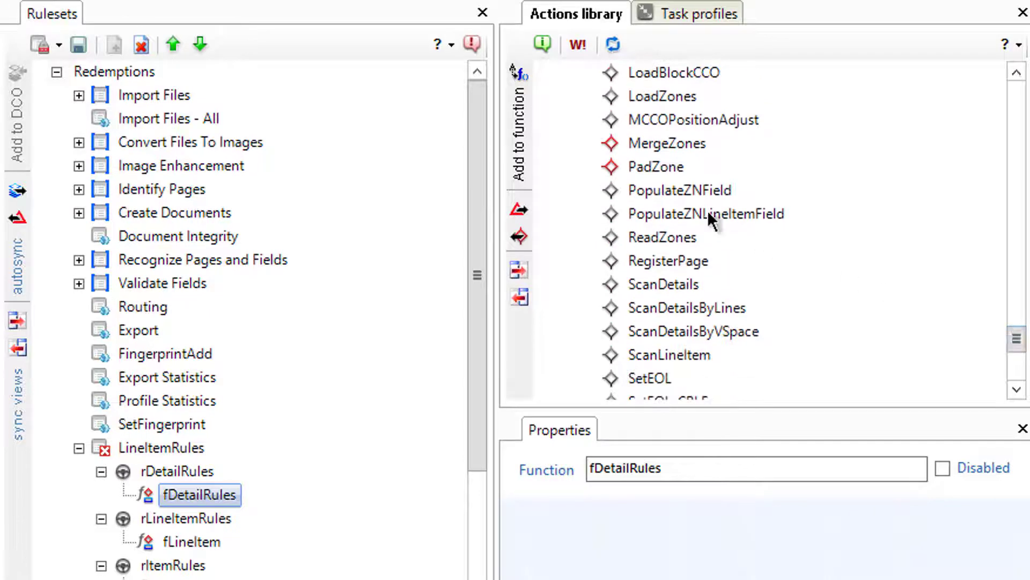
{"action": "left_click", "coordinate": [679, 286]}
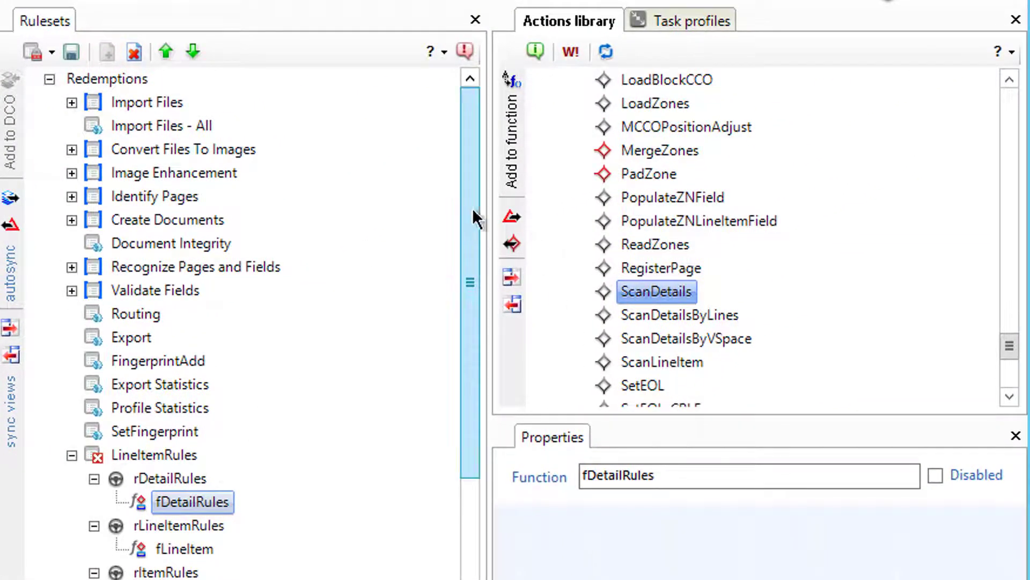
{"action": "left_click", "coordinate": [504, 134]}
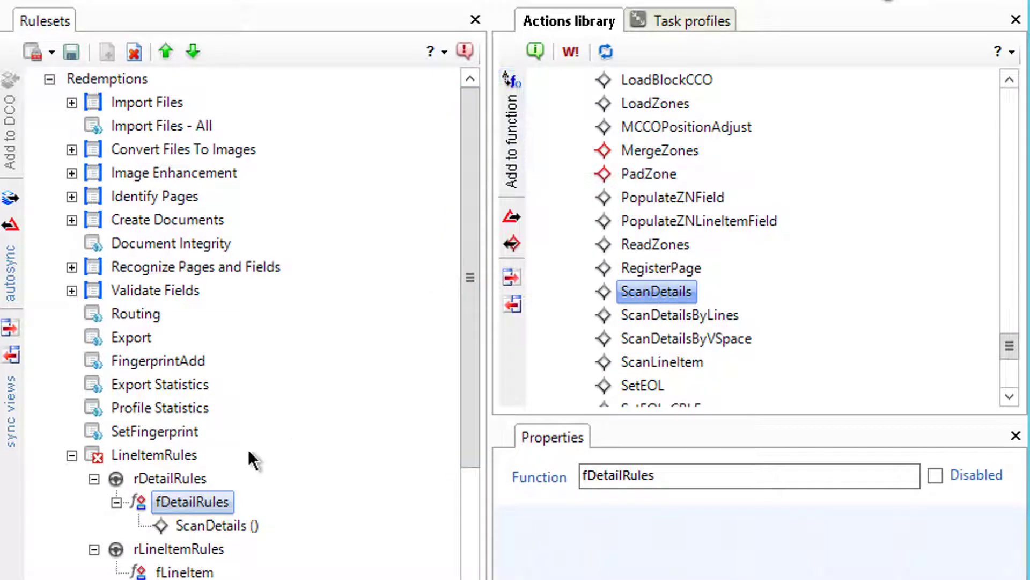
Step: Restrict the rDetailRules rule to Details fields
{"action": "left_click", "coordinate": [116, 501]}
{"action": "left_click", "coordinate": [118, 477]}
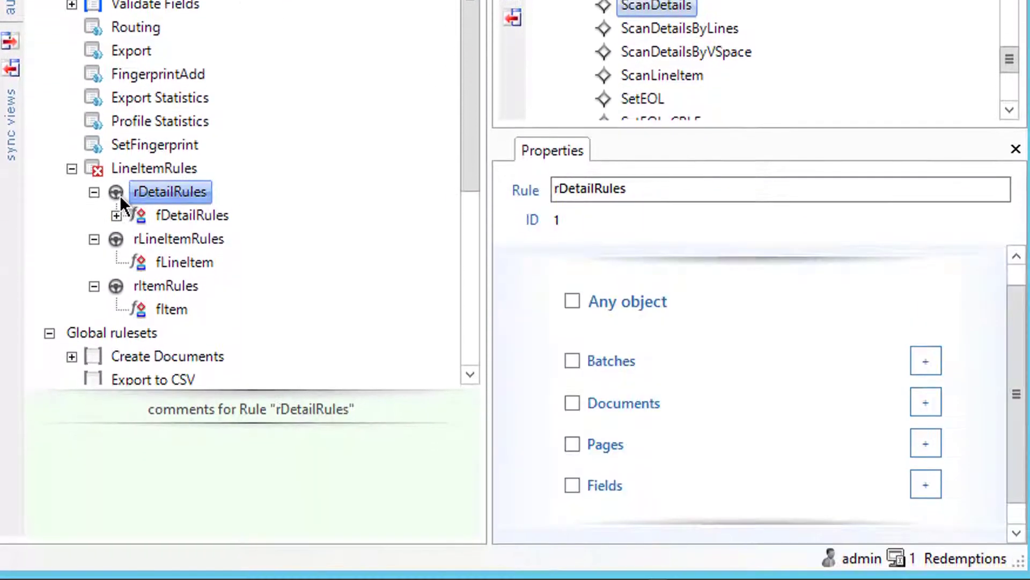
{"action": "left_click", "coordinate": [572, 484]}
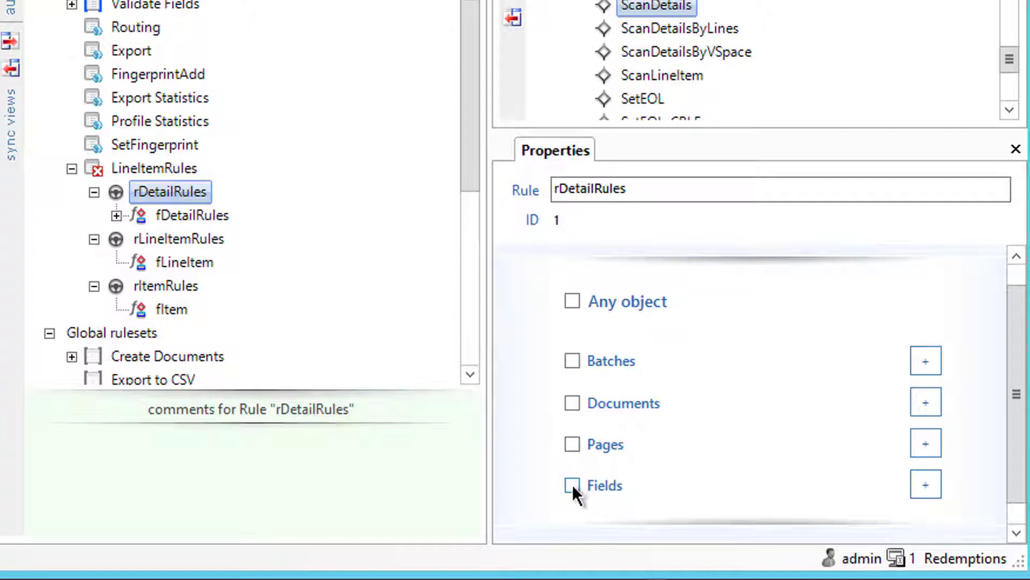
{"action": "left_click", "coordinate": [935, 487]}
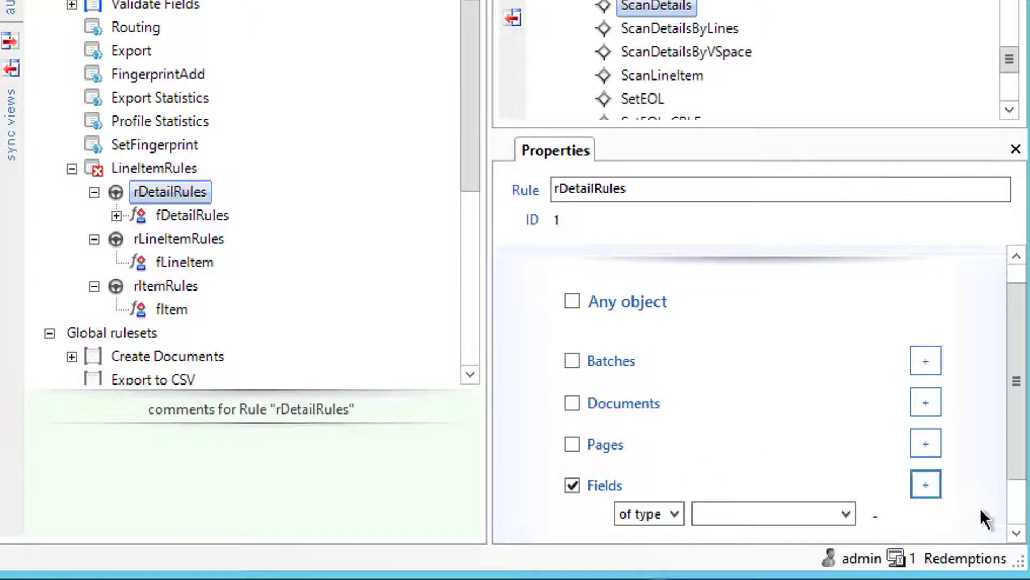
{"action": "left_click", "coordinate": [1016, 533]}
{"action": "left_click", "coordinate": [841, 492]}
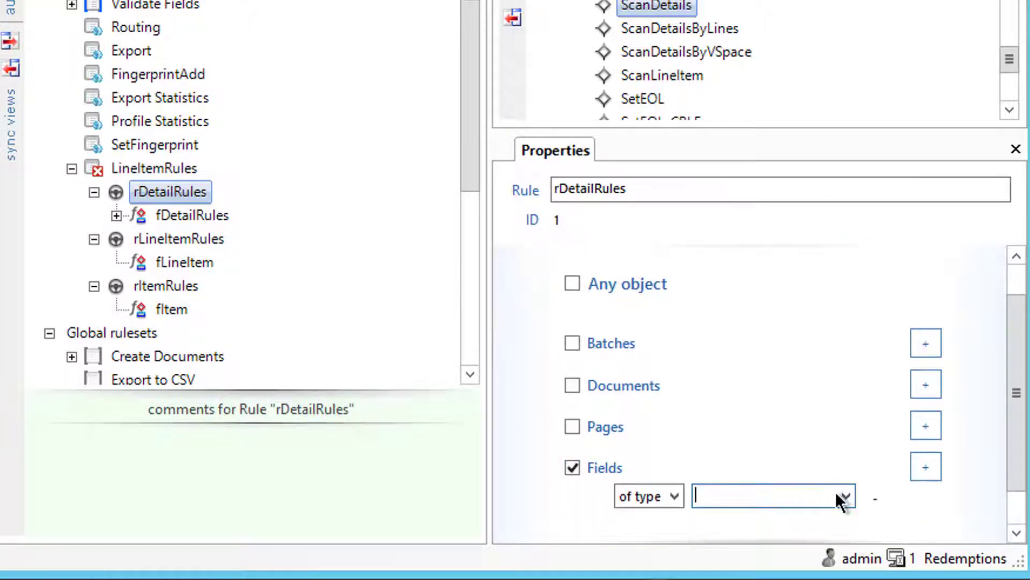
{"action": "left_click", "coordinate": [746, 546]}
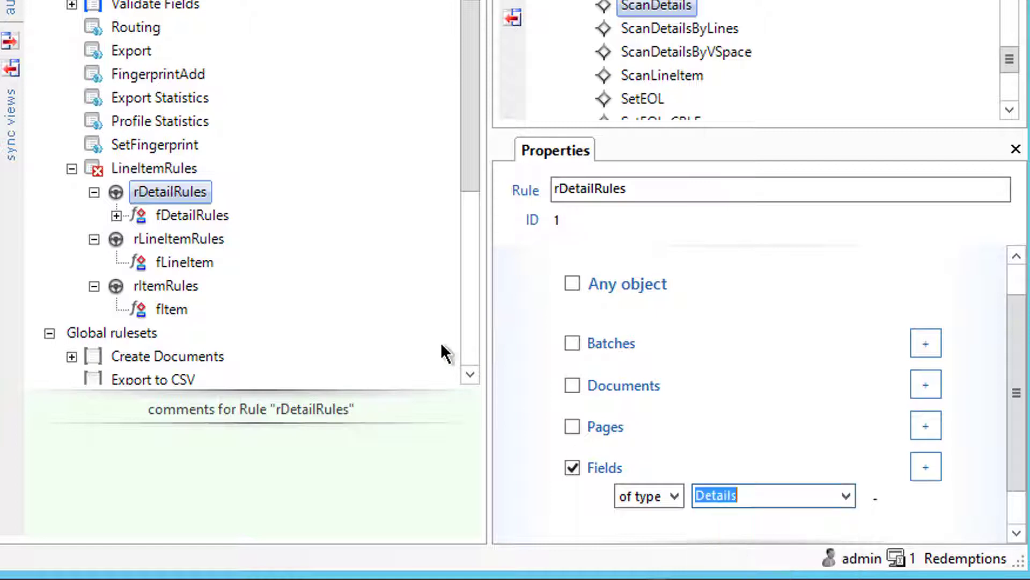
Step: Add the ScanLineItemDynamic action from the Invoice group to fLineItem and view its parameters
{"action": "left_click", "coordinate": [137, 239]}
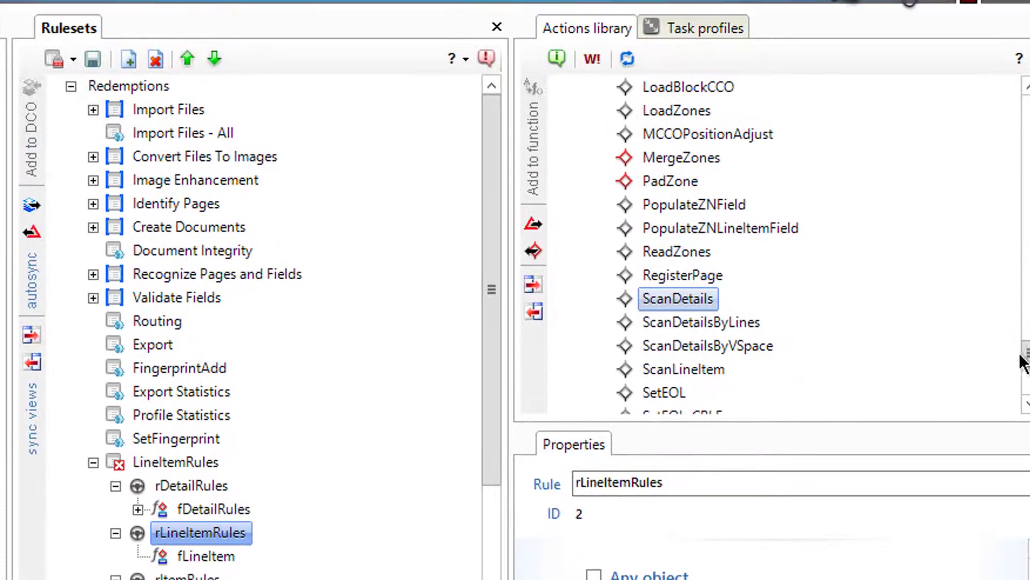
{"action": "left_click_drag", "start_coordinate": [1026, 352], "coordinate": [1023, 181]}
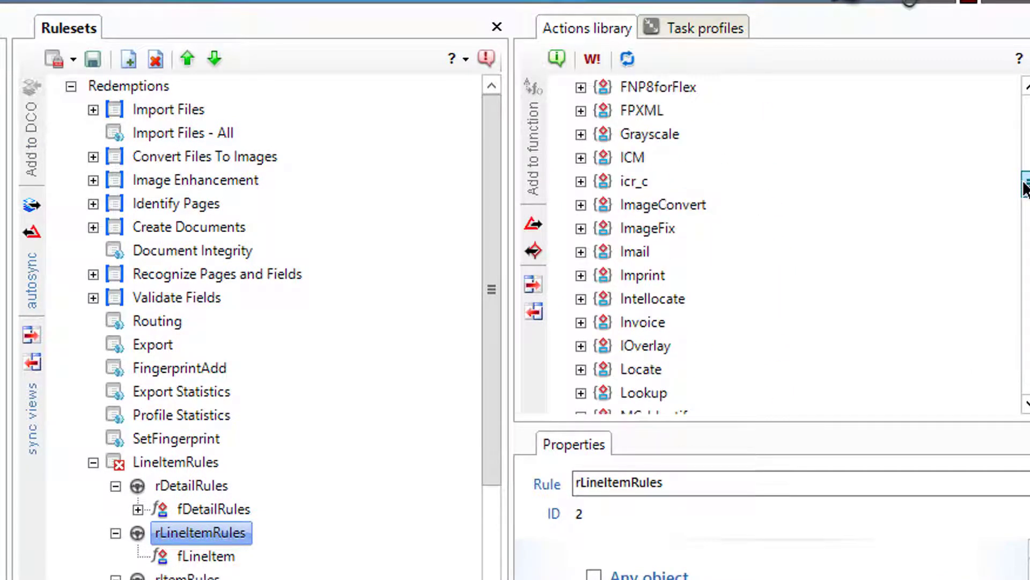
{"action": "left_click", "coordinate": [581, 322]}
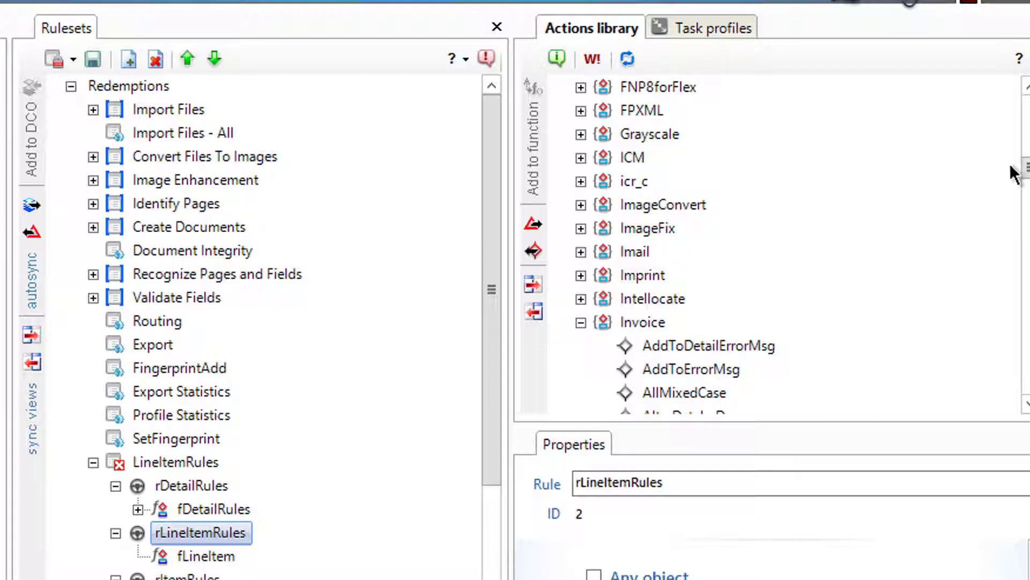
{"action": "left_click_drag", "start_coordinate": [1025, 167], "coordinate": [1026, 209]}
{"action": "left_click", "coordinate": [749, 322]}
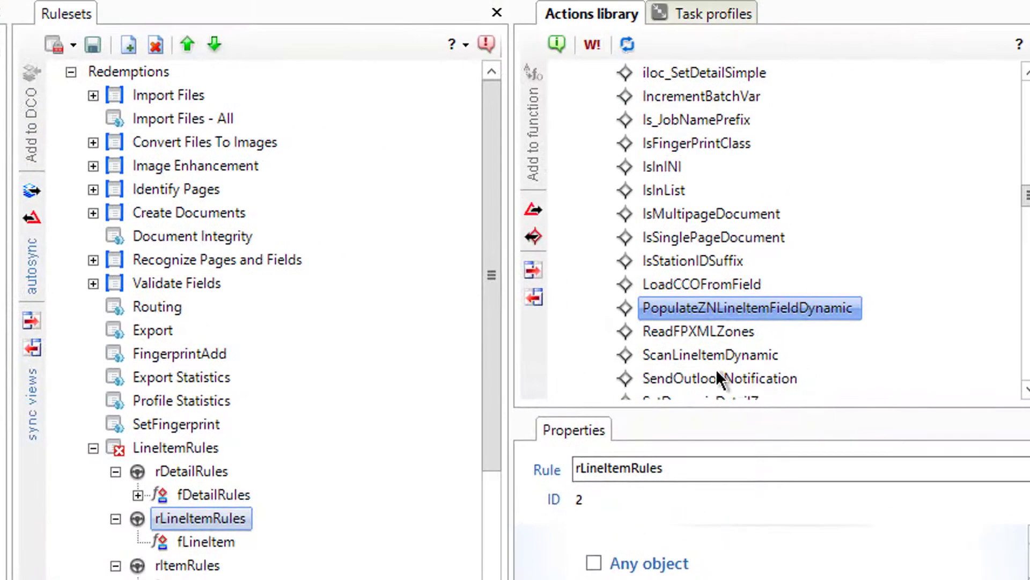
{"action": "left_click", "coordinate": [710, 363]}
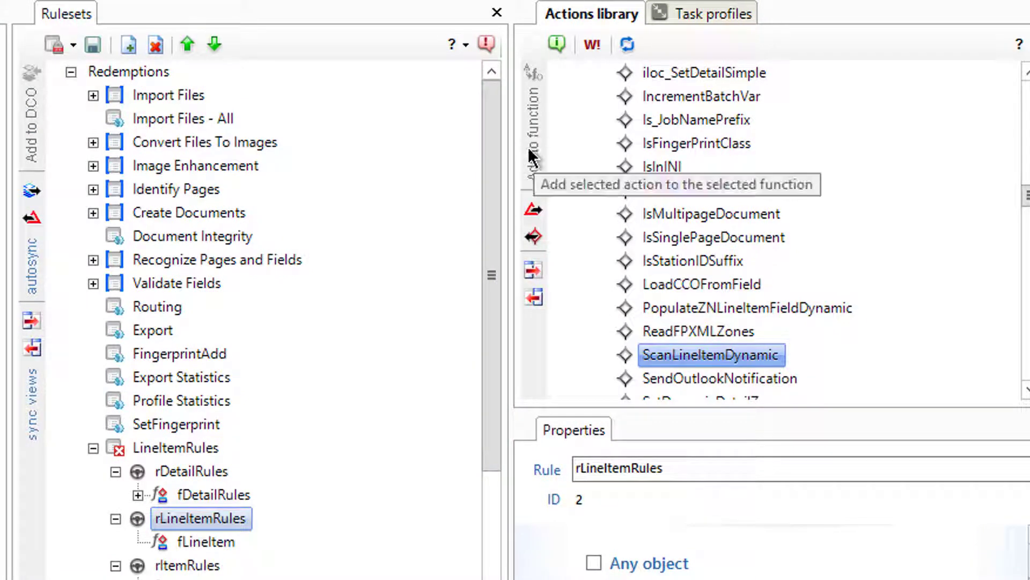
{"action": "left_click", "coordinate": [194, 543]}
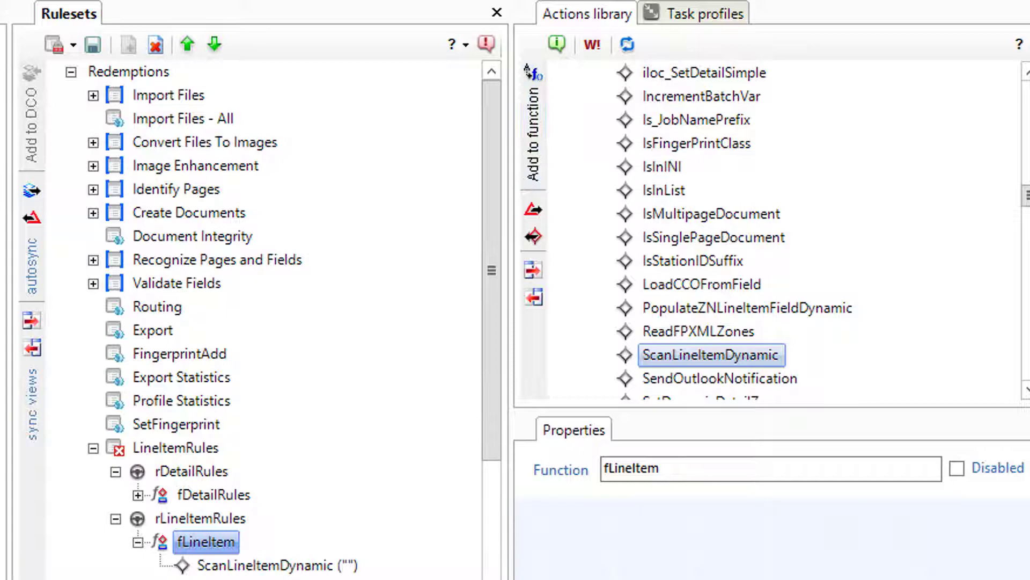
{"action": "left_click", "coordinate": [298, 564]}
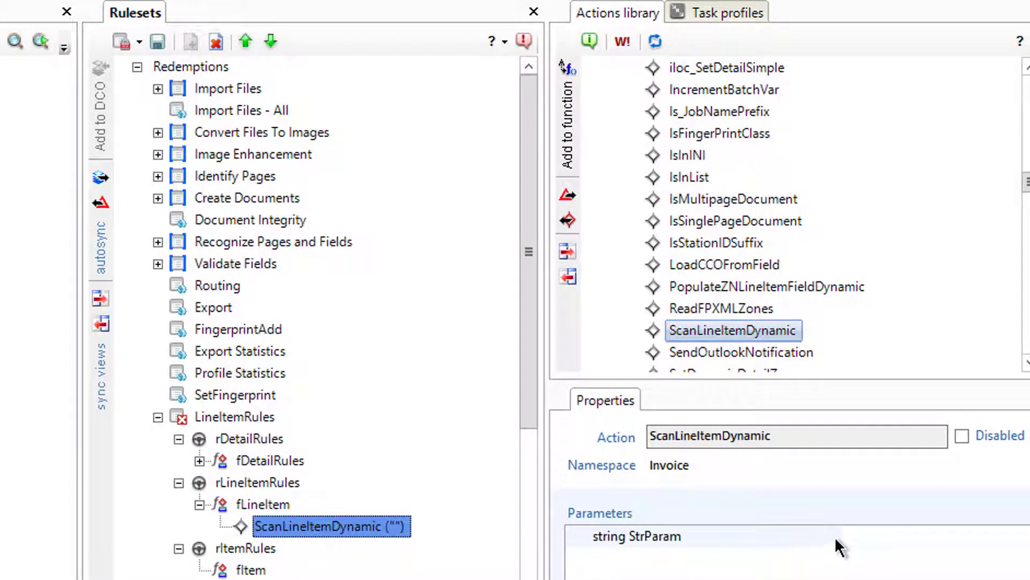
{"action": "left_click_drag", "start_coordinate": [844, 540], "coordinate": [727, 537]}
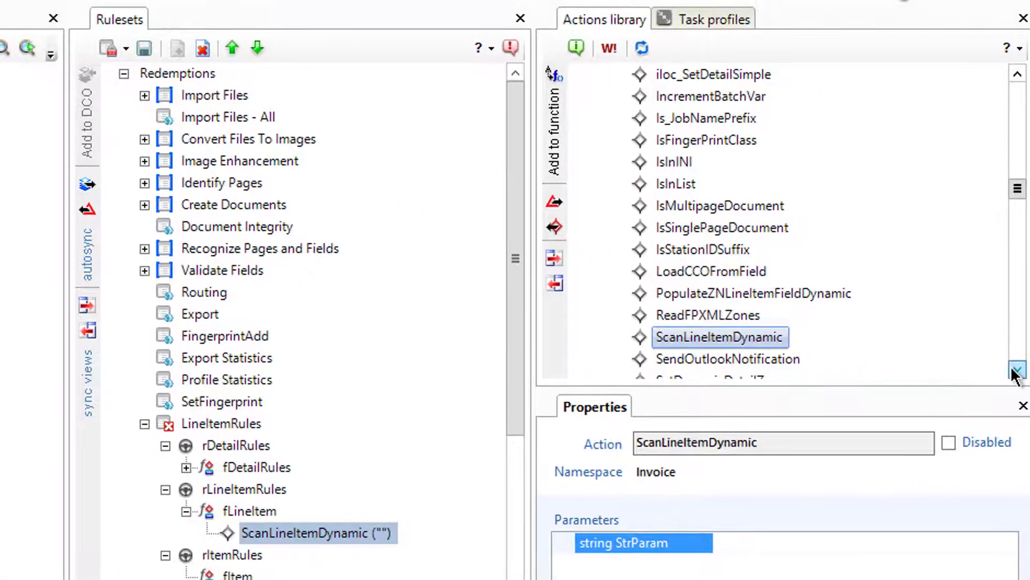
{"action": "left_click_drag", "start_coordinate": [1016, 370], "coordinate": [1016, 370]}
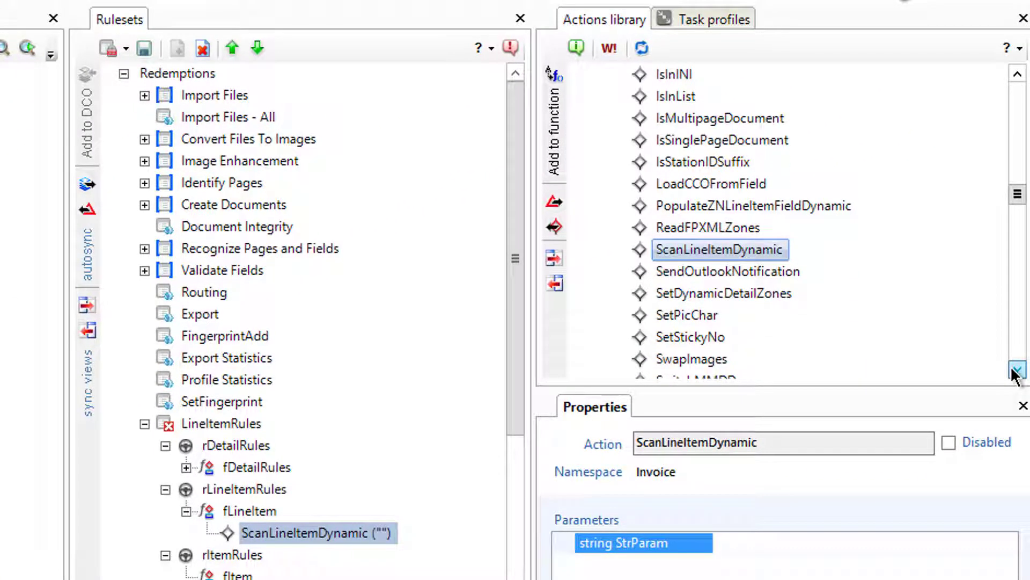
Step: Add PopulateZNLineItemFieldDynamic to fItem, removing the copy mistakenly added to fLineItem
{"action": "left_click", "coordinate": [740, 204]}
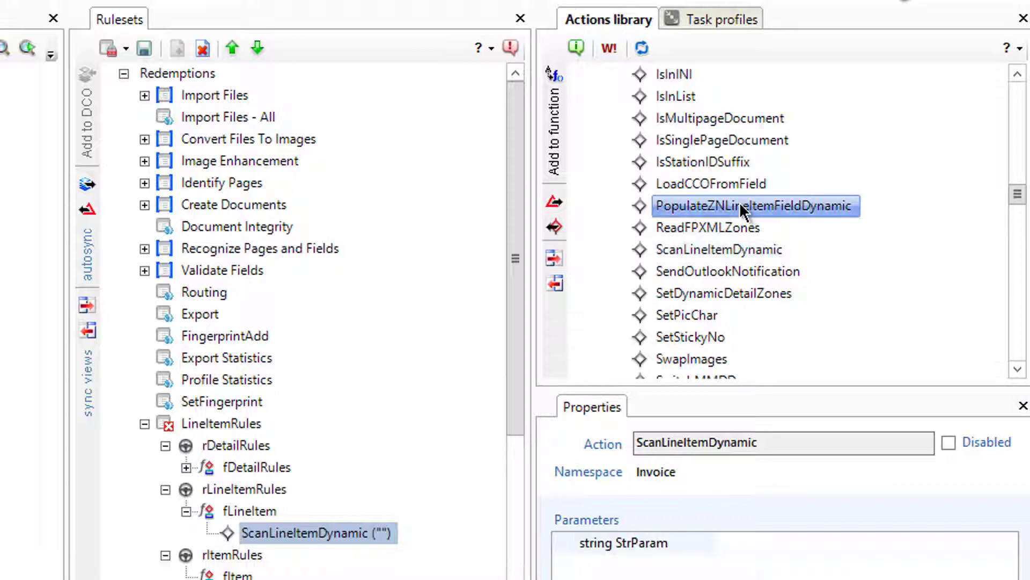
{"action": "left_click", "coordinate": [556, 114]}
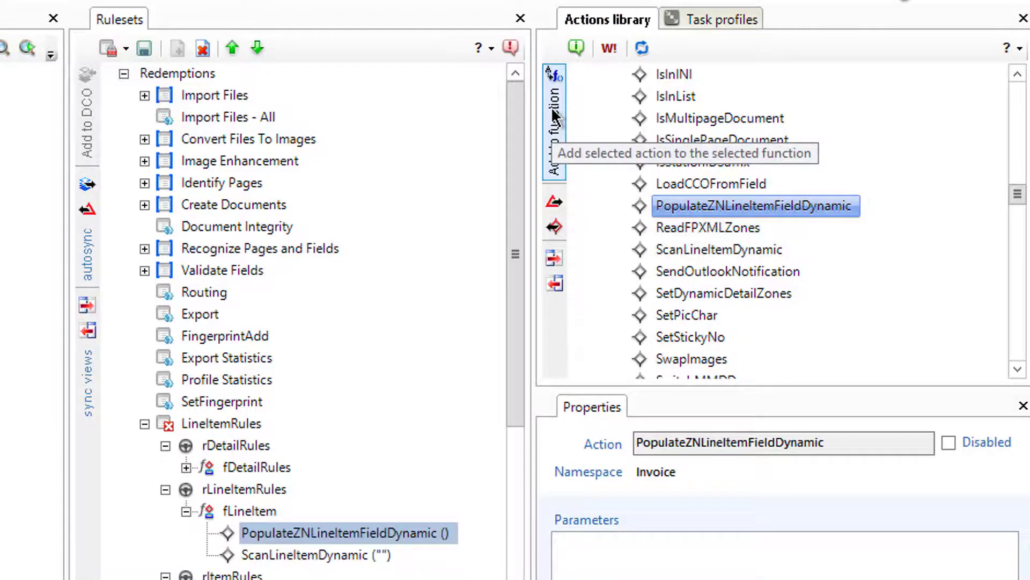
{"action": "left_click", "coordinate": [201, 50]}
{"action": "left_click", "coordinate": [263, 554]}
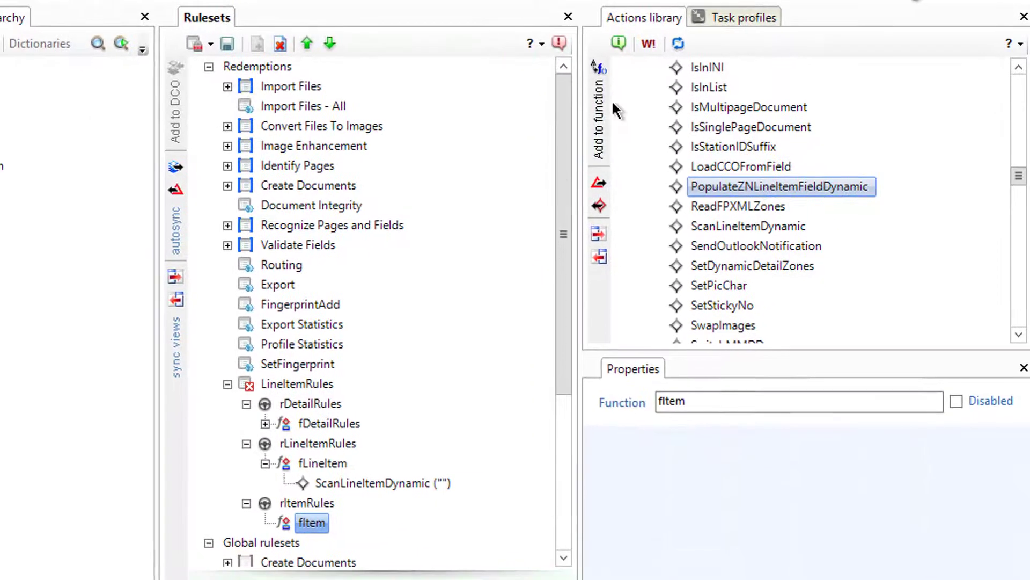
{"action": "left_click", "coordinate": [601, 112]}
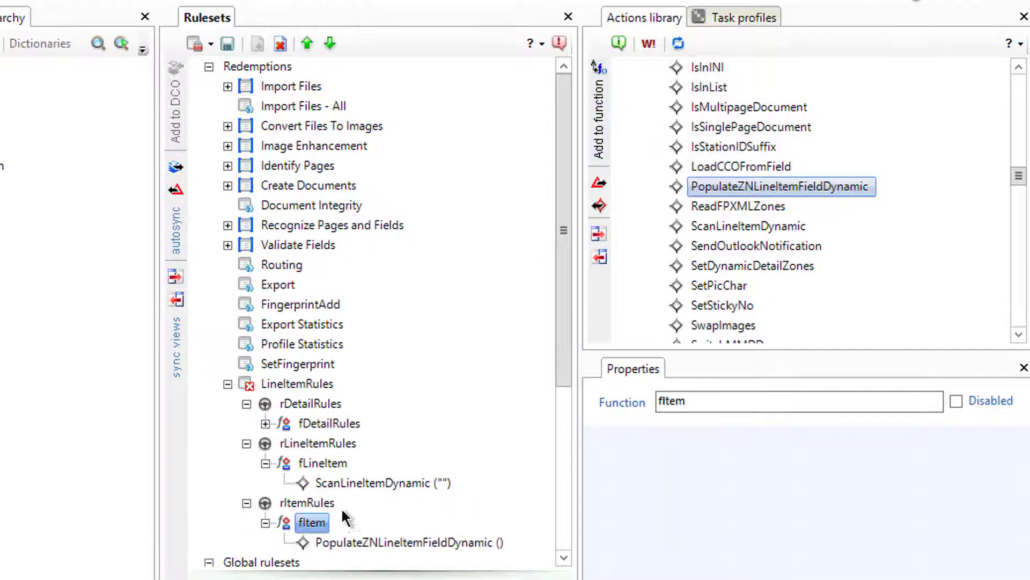
{"action": "left_click", "coordinate": [319, 445]}
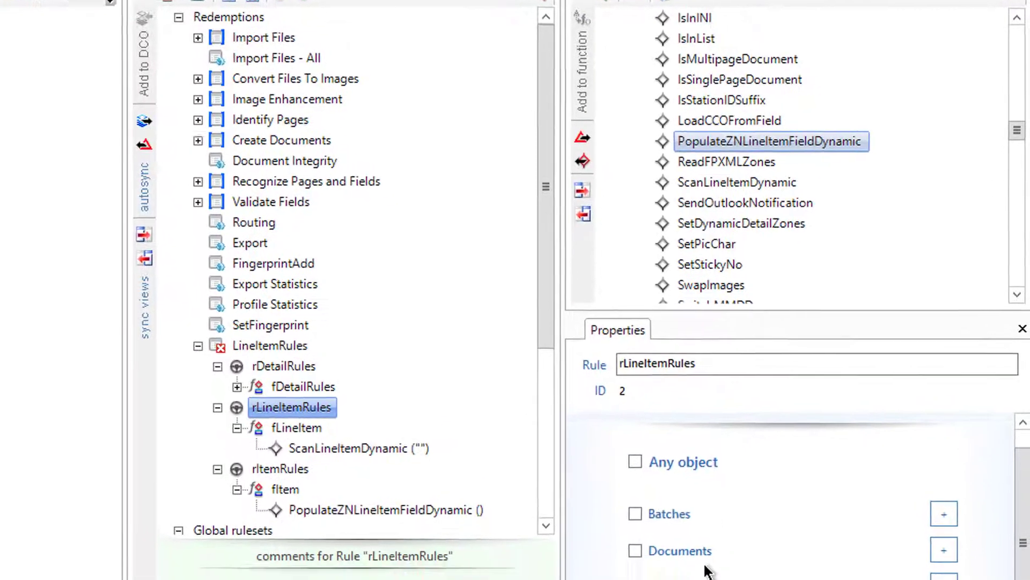
Step: Restrict the rLineItemRules rule to Lineitem fields
{"action": "left_click", "coordinate": [568, 491]}
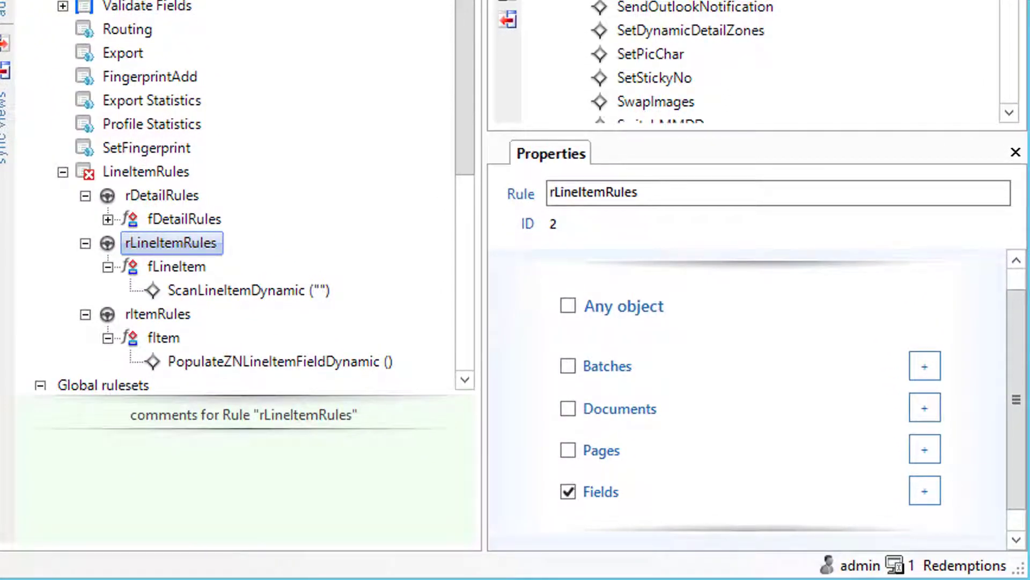
{"action": "left_click_drag", "start_coordinate": [1022, 364], "coordinate": [1022, 491]}
{"action": "left_click", "coordinate": [937, 467]}
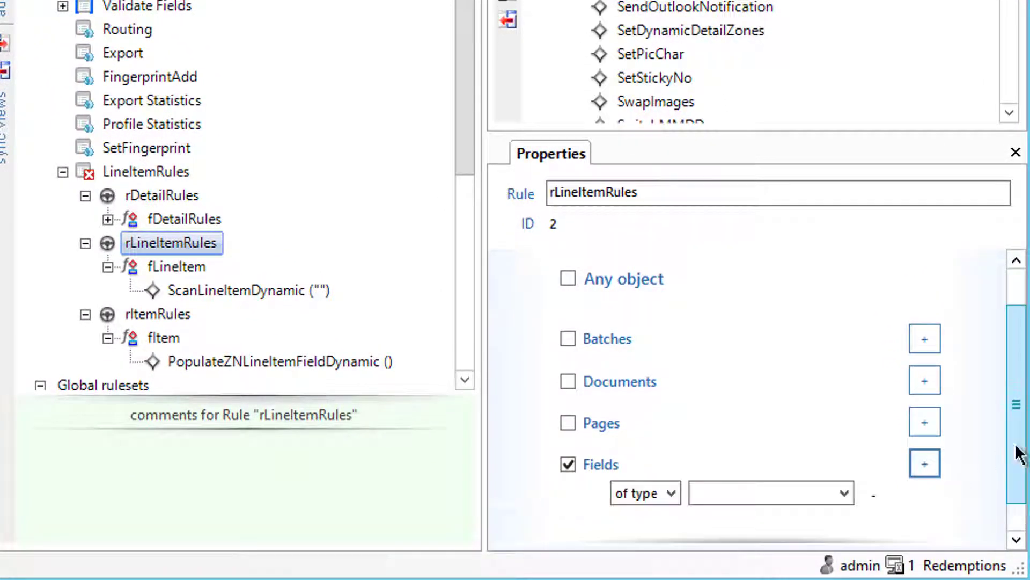
{"action": "left_click_drag", "start_coordinate": [1016, 451], "coordinate": [1014, 524]}
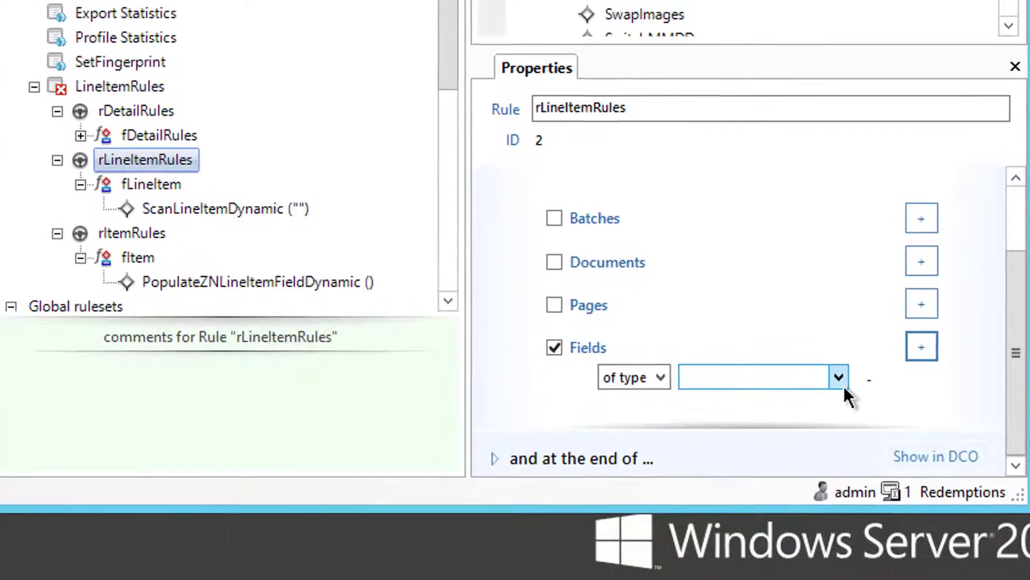
{"action": "left_click", "coordinate": [844, 454]}
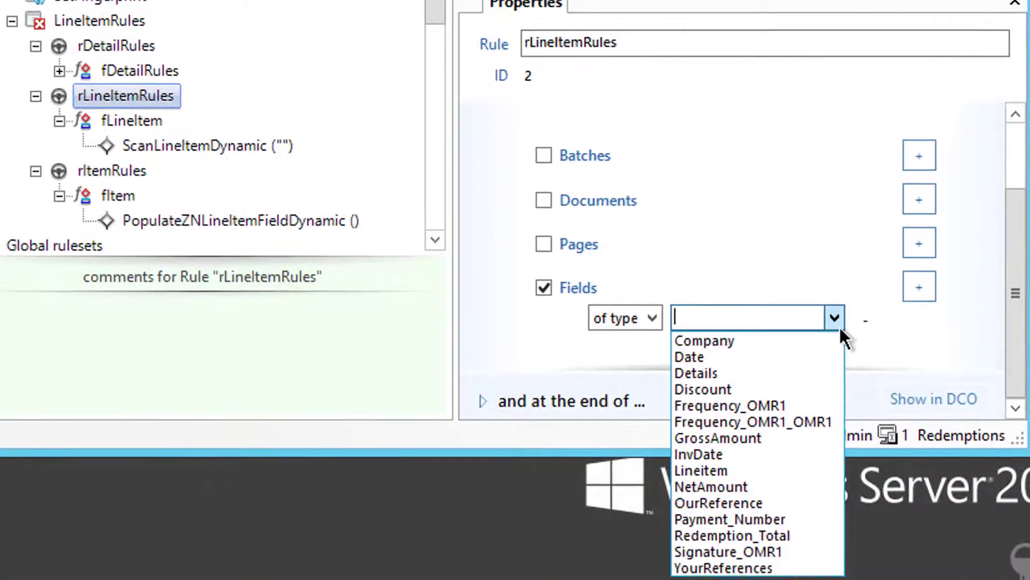
{"action": "left_click", "coordinate": [700, 471]}
Step: Enable the Fields condition on rItemRules with a first field type of OurReference
{"action": "left_click", "coordinate": [105, 173]}
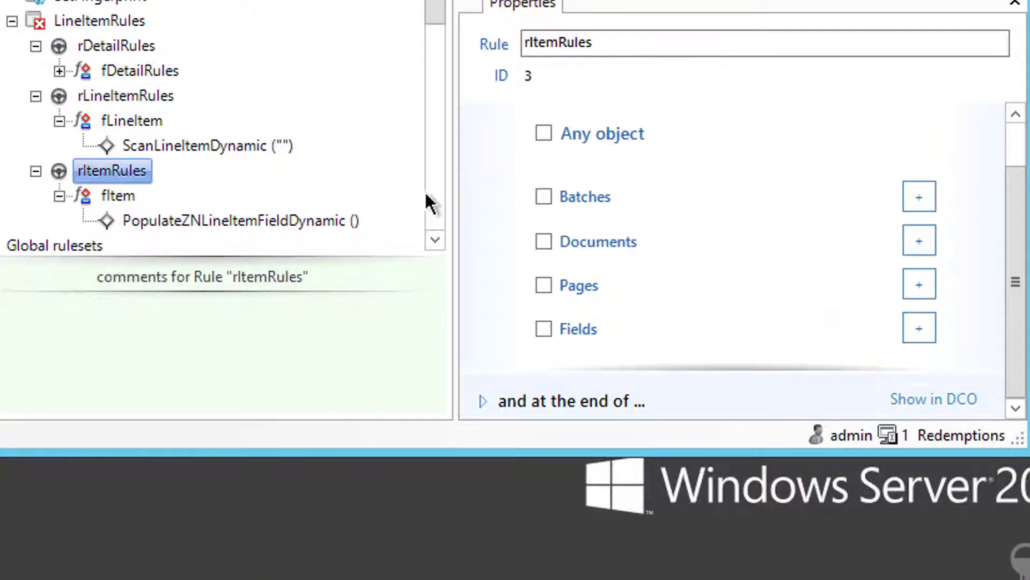
{"action": "left_click", "coordinate": [543, 330]}
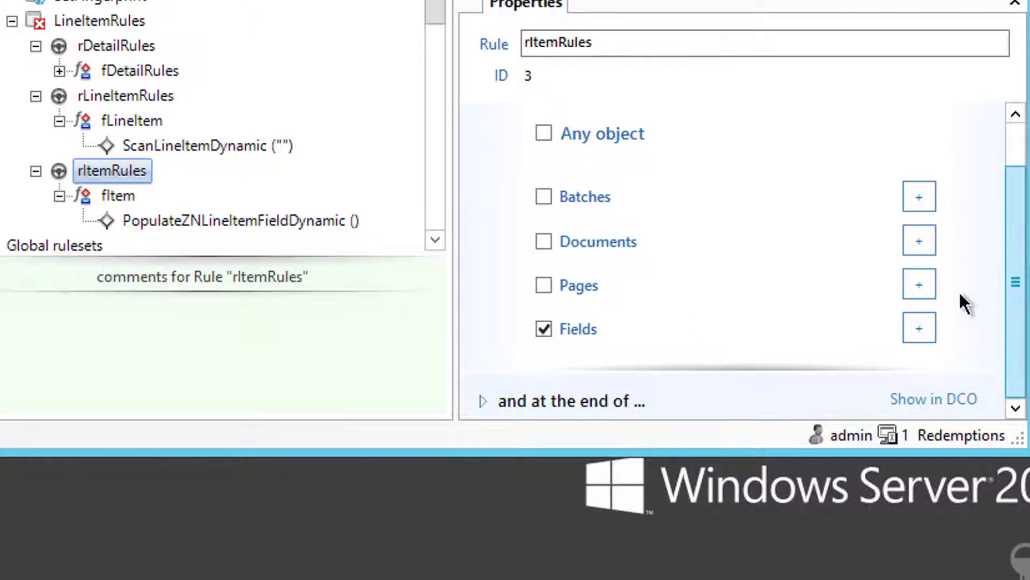
{"action": "left_click", "coordinate": [918, 329]}
{"action": "left_click", "coordinate": [1012, 410]}
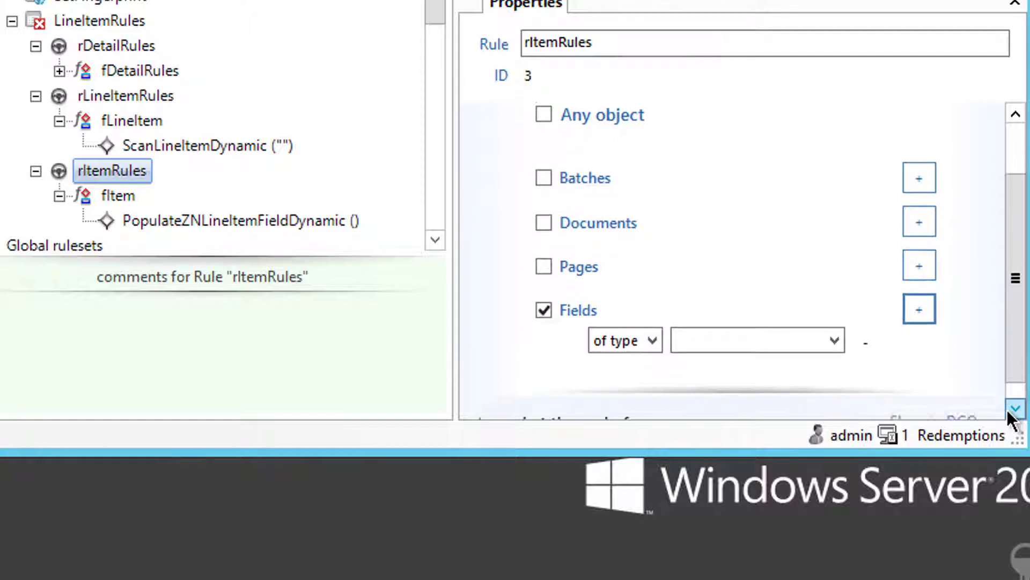
{"action": "left_click", "coordinate": [1012, 410]}
{"action": "left_click", "coordinate": [834, 323]}
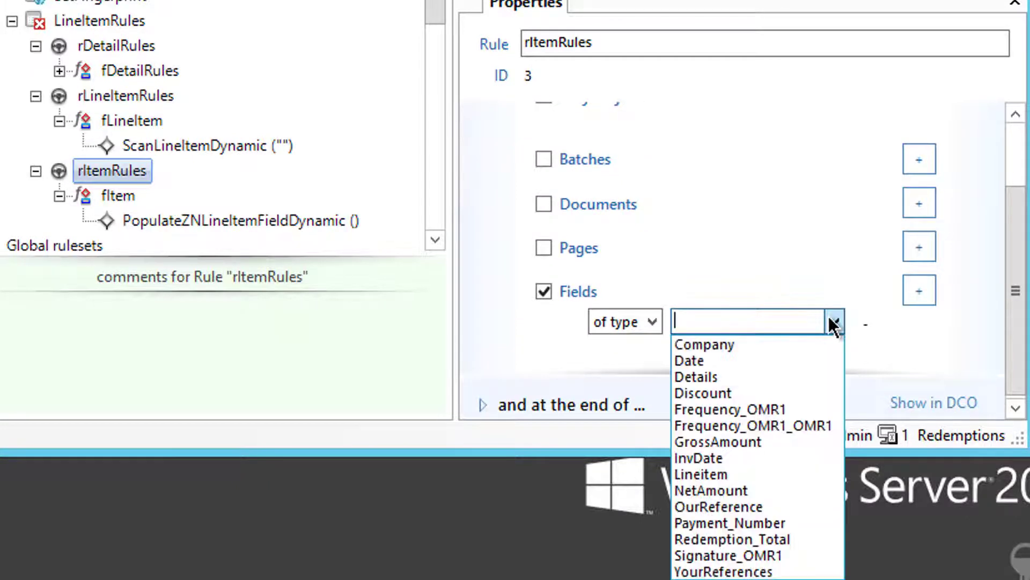
{"action": "left_click", "coordinate": [713, 506]}
Step: Add InvDate and YourReferences as the second and third field types
{"action": "left_click", "coordinate": [913, 294]}
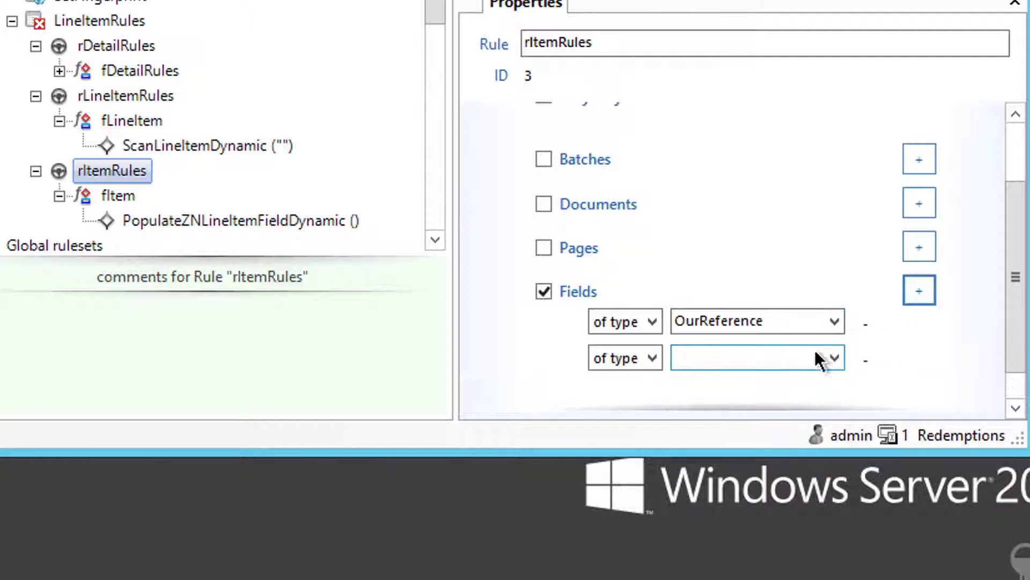
{"action": "left_click", "coordinate": [834, 358]}
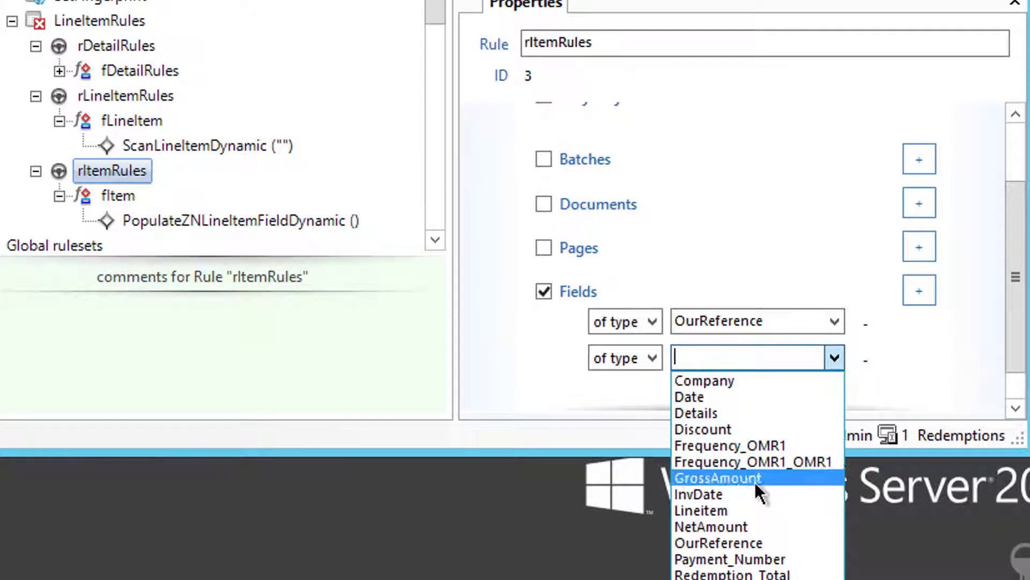
{"action": "left_click", "coordinate": [741, 493]}
{"action": "left_click", "coordinate": [919, 290]}
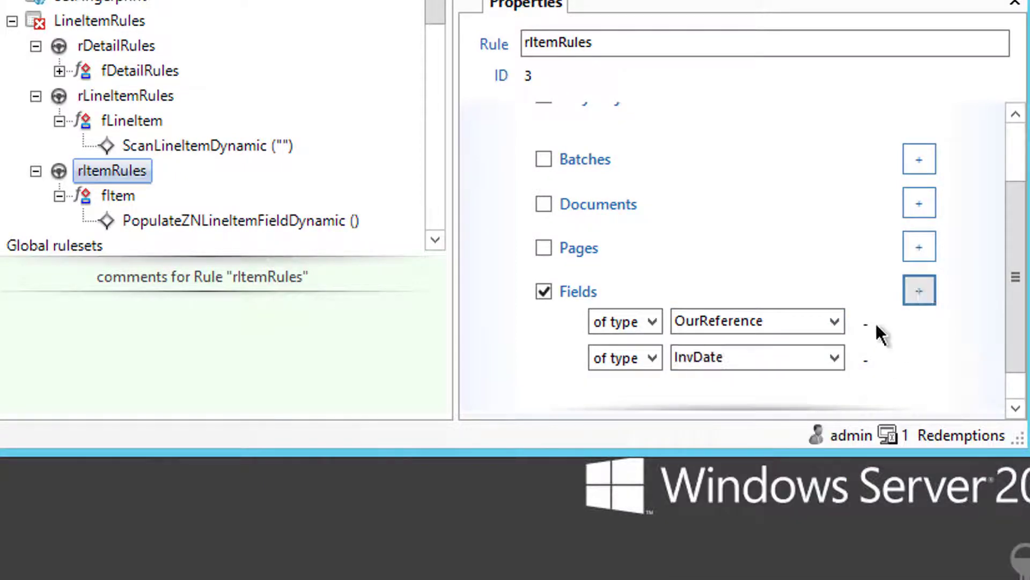
{"action": "left_click", "coordinate": [834, 393]}
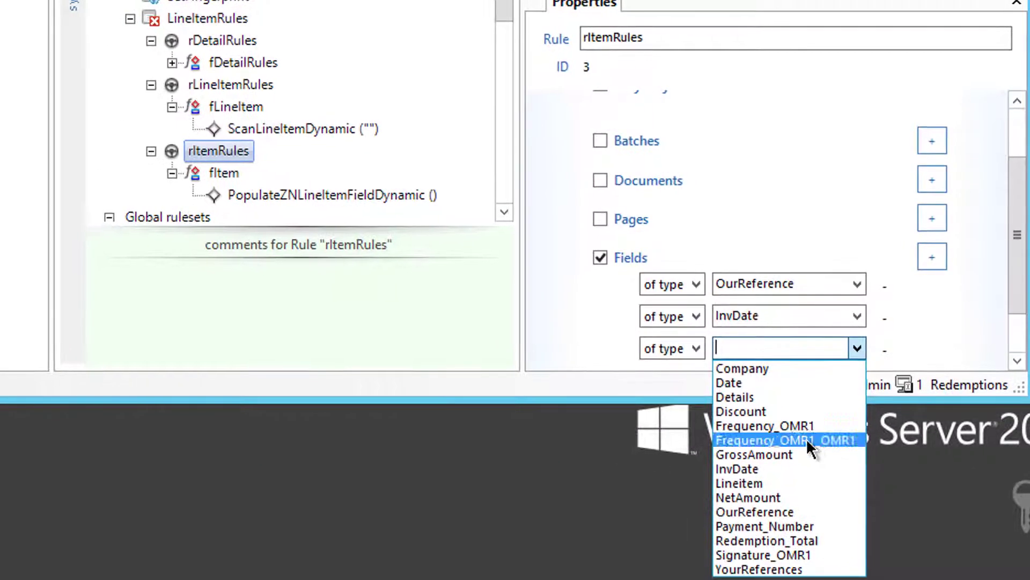
{"action": "left_click", "coordinate": [776, 569]}
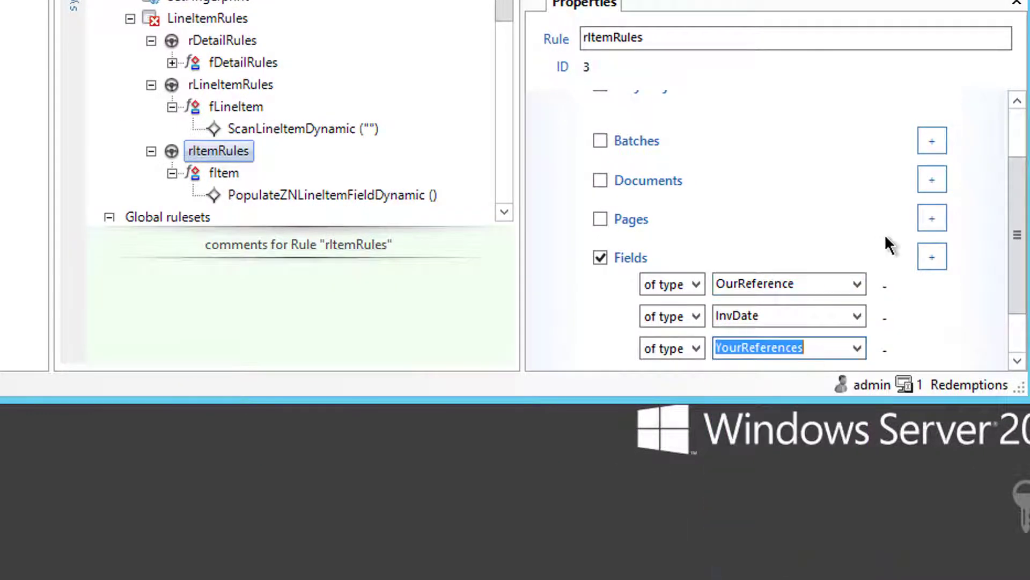
Step: Add GrossAmount and NetAmount as the fourth and fifth field types
{"action": "left_click", "coordinate": [932, 257]}
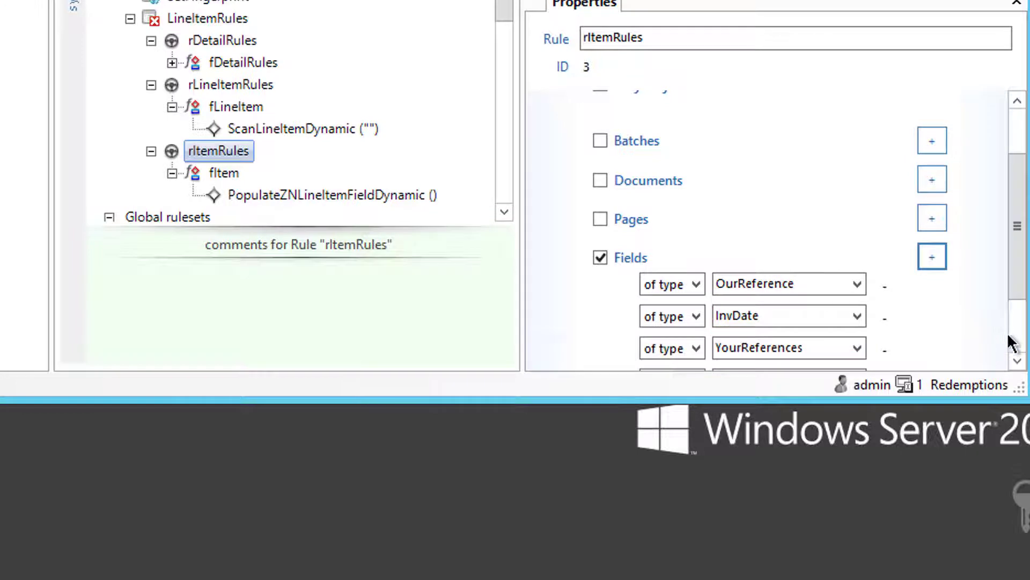
{"action": "scroll", "coordinate": [1003, 338], "scroll_direction": "down", "scroll_amount": 3}
{"action": "left_click", "coordinate": [857, 281]}
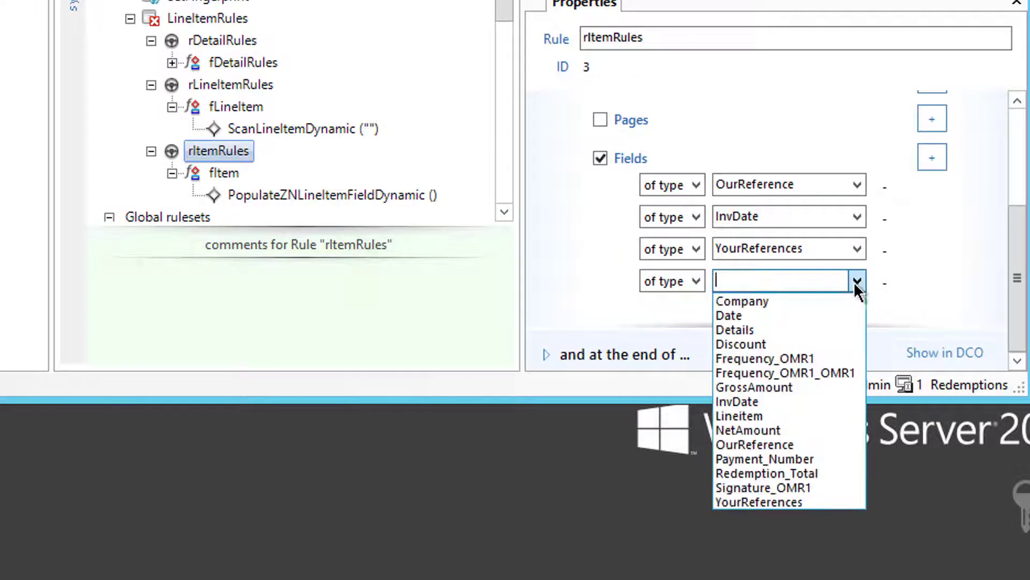
{"action": "left_click", "coordinate": [739, 387]}
{"action": "left_click", "coordinate": [932, 157]}
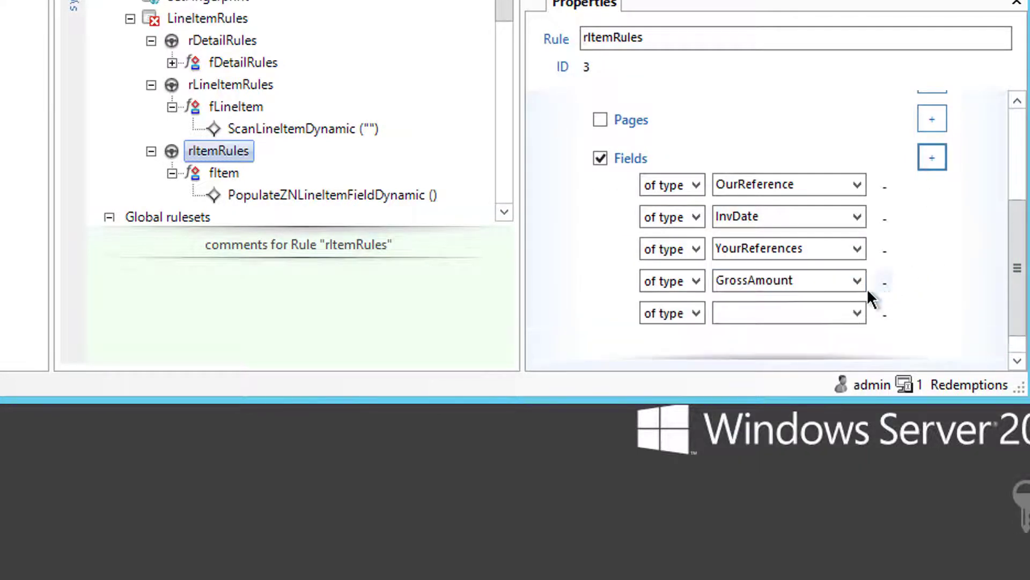
{"action": "left_click", "coordinate": [857, 312]}
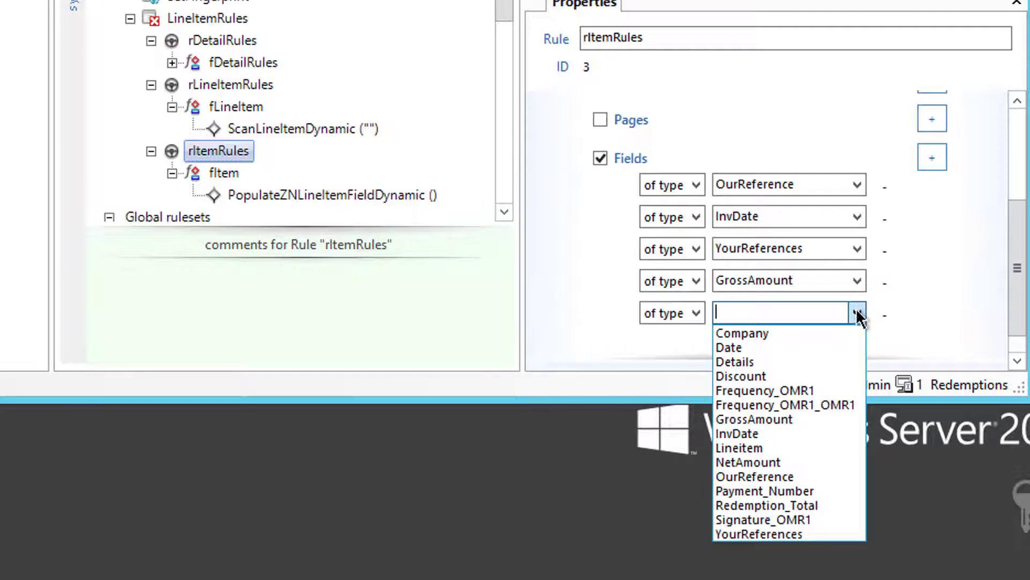
{"action": "left_click", "coordinate": [773, 462]}
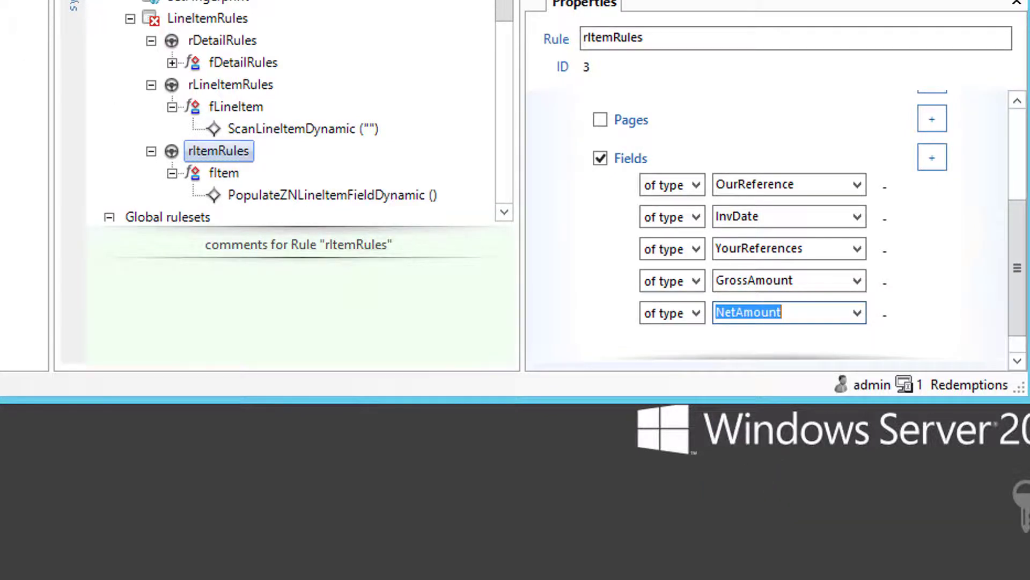
{"action": "left_click", "coordinate": [30, 131]}
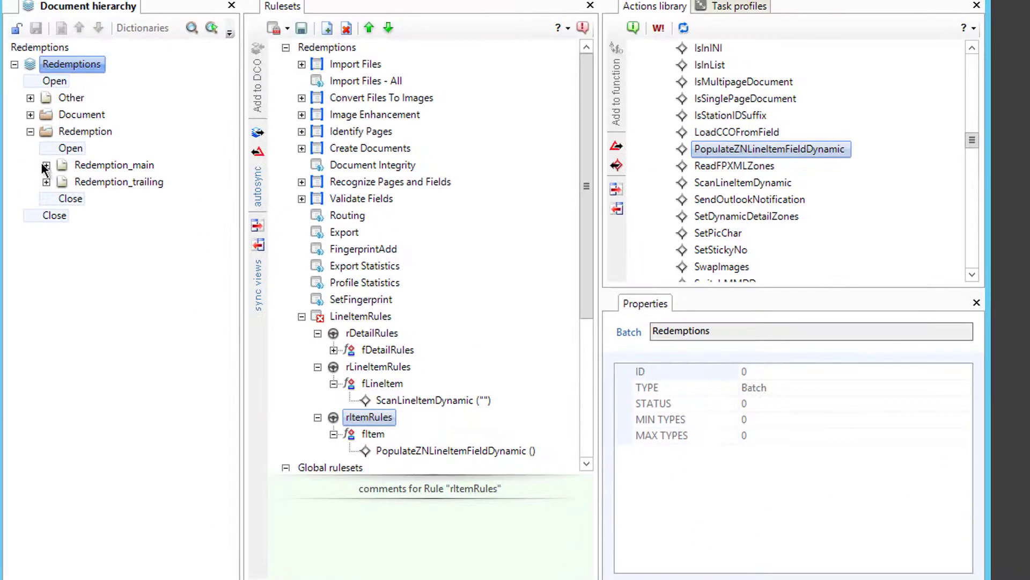
Step: Expand Redemption_main > Details > Lineitem in the document hierarchy to list its fields
{"action": "left_click", "coordinate": [46, 165]}
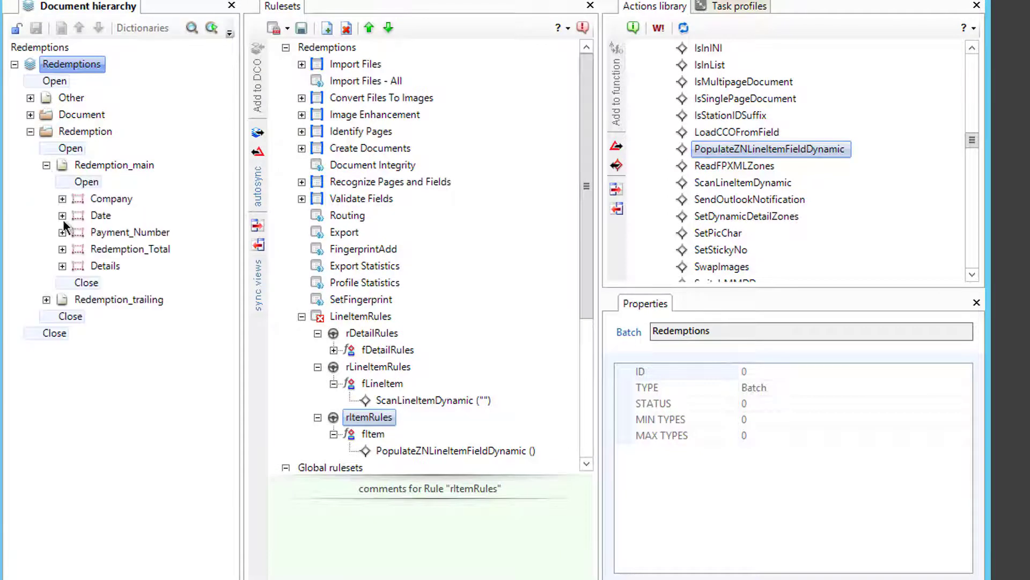
{"action": "left_click", "coordinate": [63, 265]}
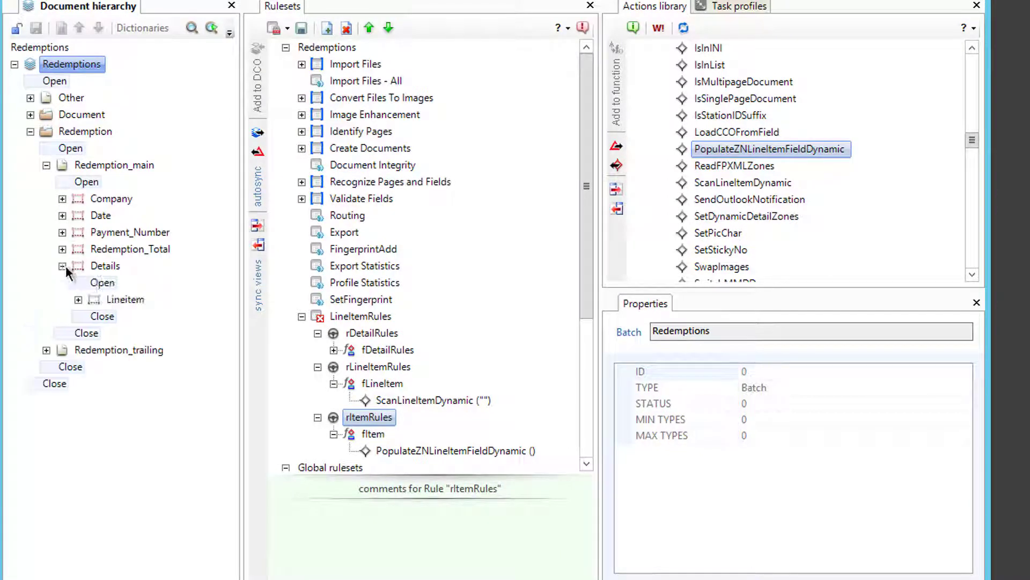
{"action": "left_click", "coordinate": [78, 299]}
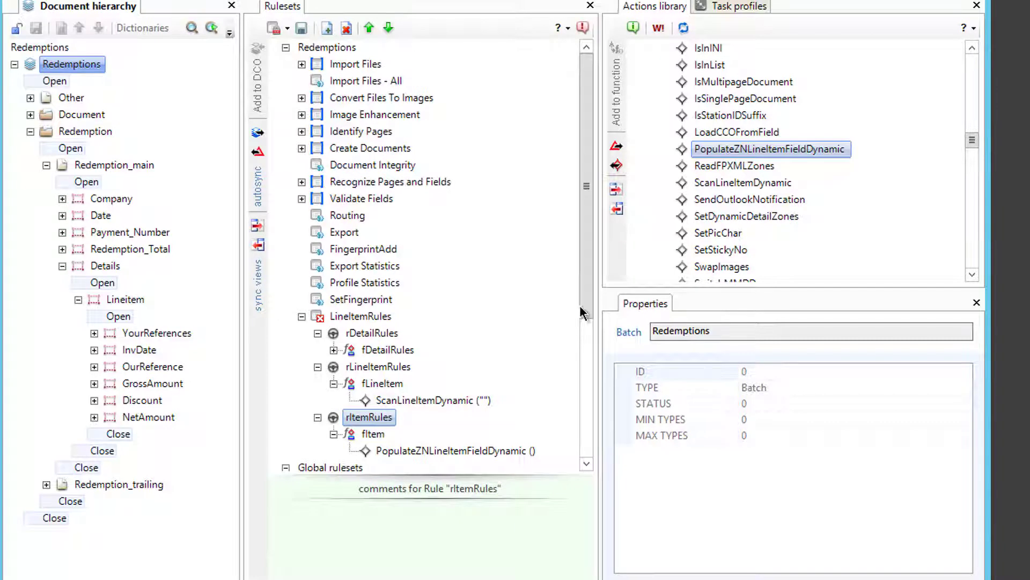
{"action": "scroll", "coordinate": [582, 318], "scroll_direction": "down", "scroll_amount": 1}
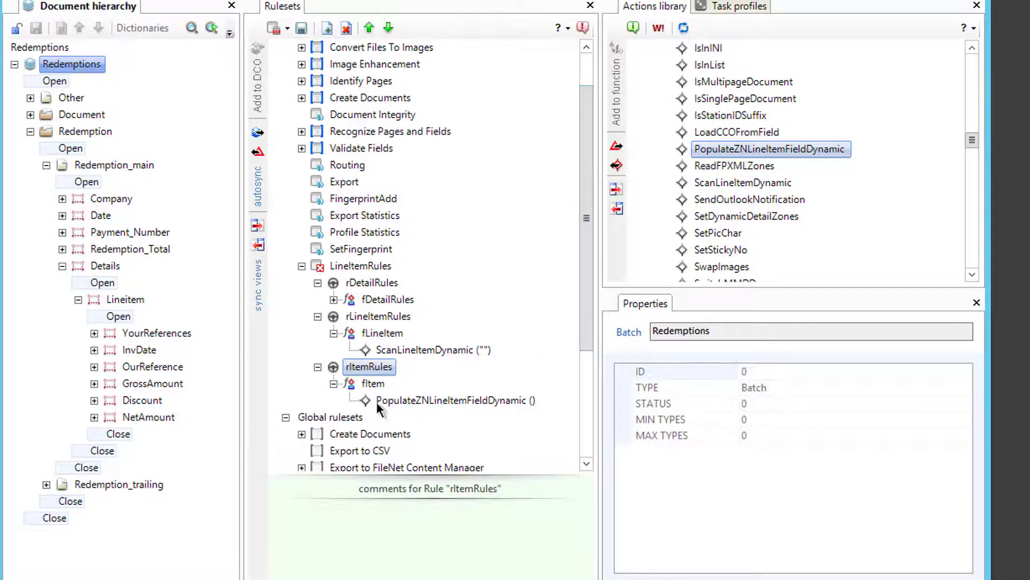
{"action": "left_click", "coordinate": [376, 401]}
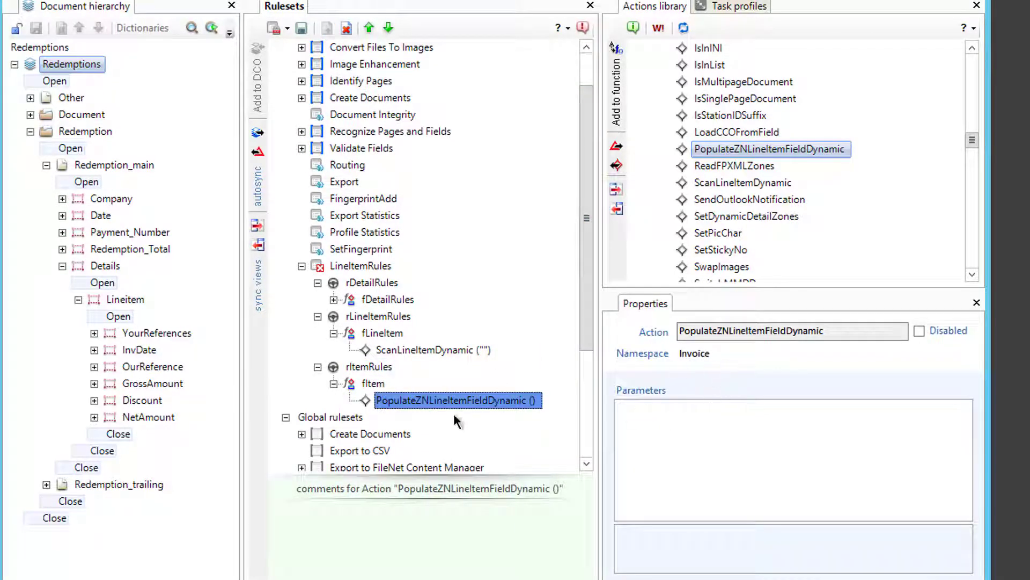
Step: Add a sixth field-type row to rItemRules, set it to Frequency_OMR1, and save
{"action": "left_click", "coordinate": [369, 368]}
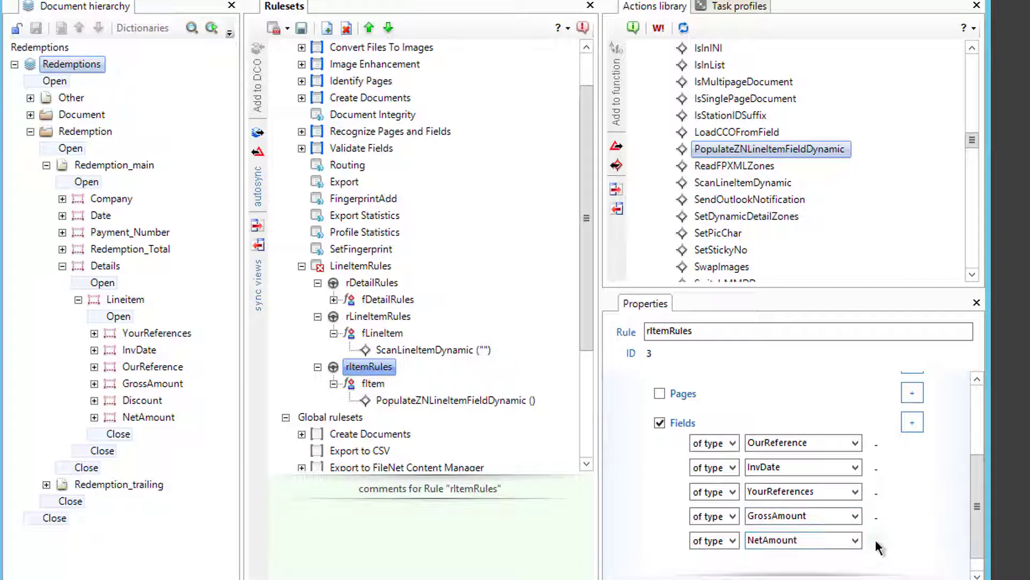
{"action": "left_click", "coordinate": [913, 422]}
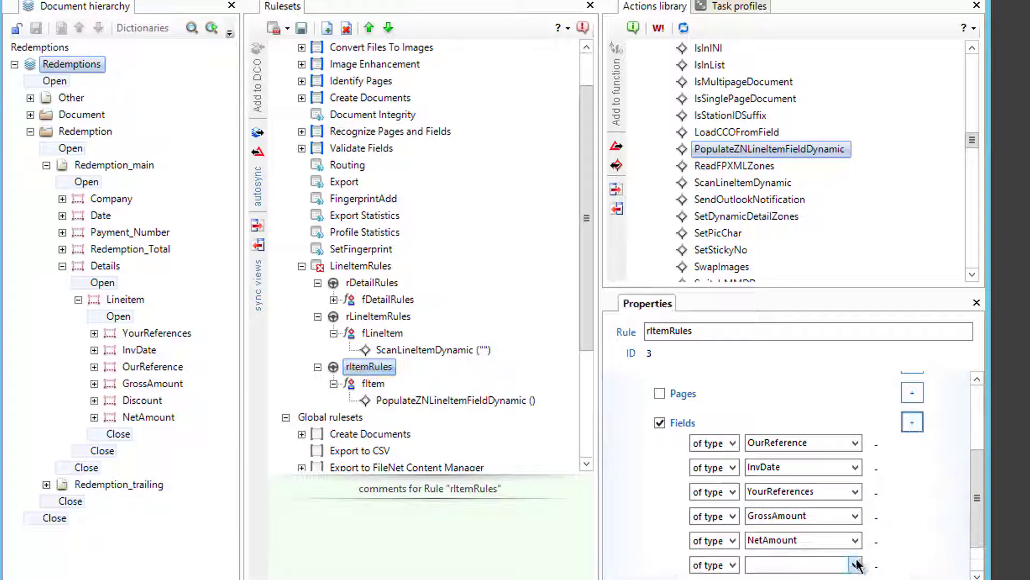
{"action": "left_click", "coordinate": [856, 563]}
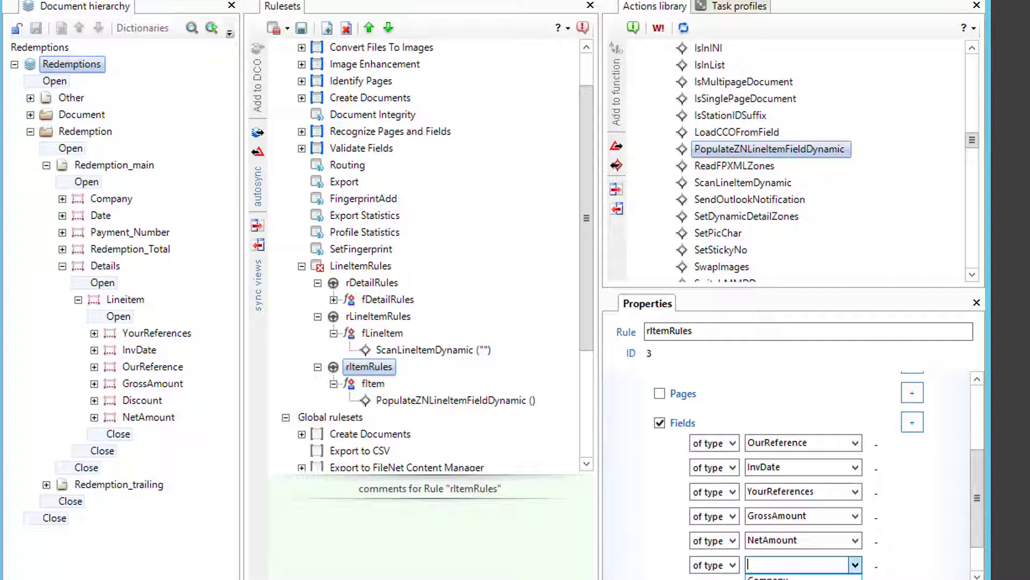
{"action": "left_click", "coordinate": [768, 578]}
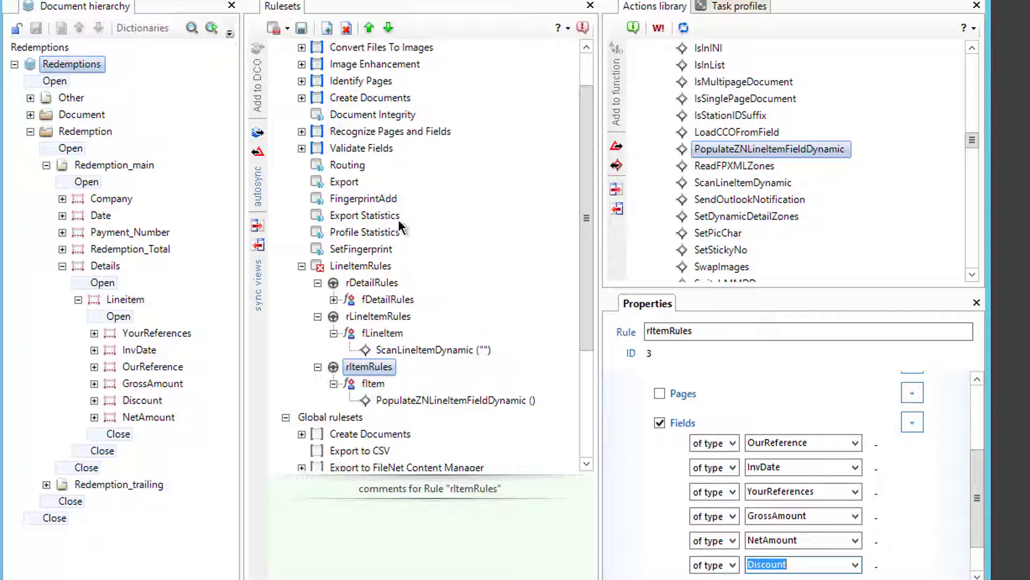
{"action": "key", "text": "Down"}
{"action": "left_click", "coordinate": [300, 27]}
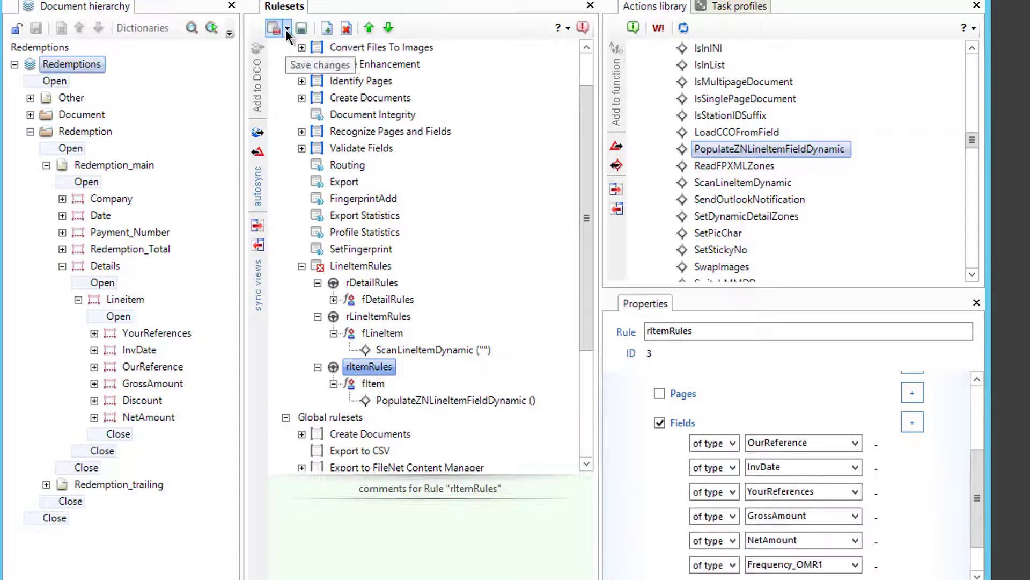
Step: Publish the ruleset, then expand Recognize Pages and Fields down to RecogPage Redemption_main
{"action": "left_click", "coordinate": [288, 30]}
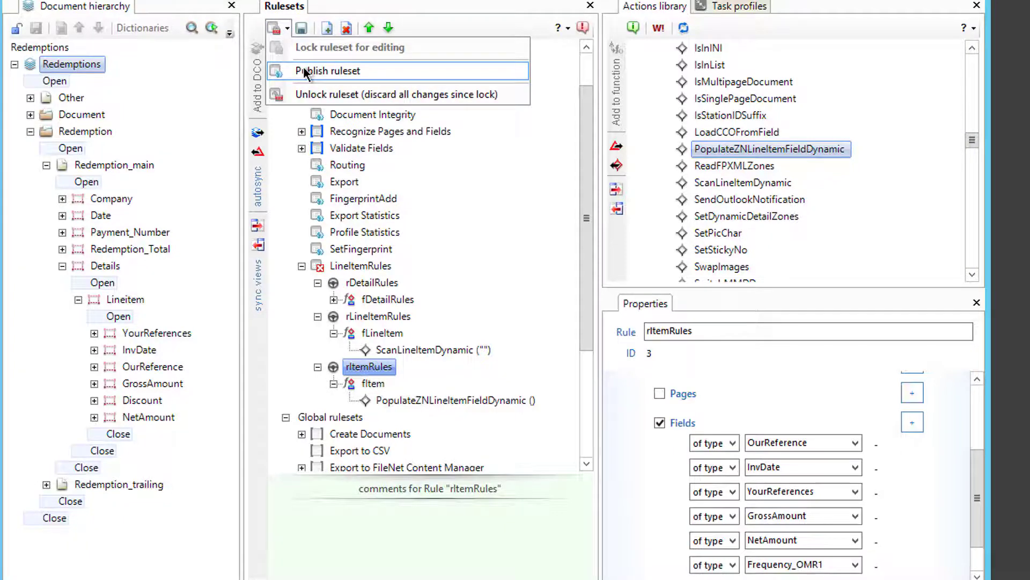
{"action": "left_click", "coordinate": [304, 71]}
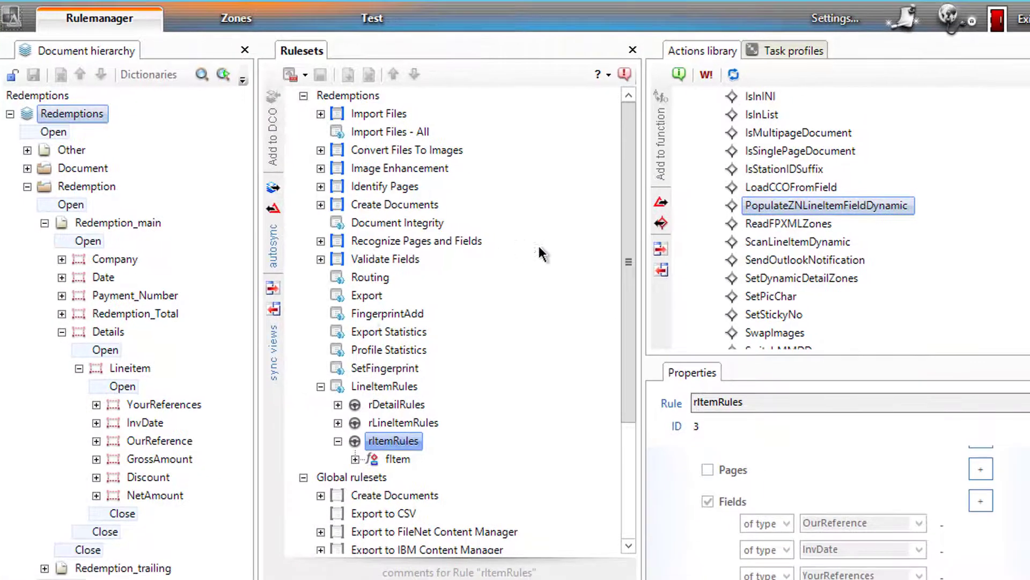
{"action": "left_click", "coordinate": [320, 240]}
{"action": "left_click", "coordinate": [338, 276]}
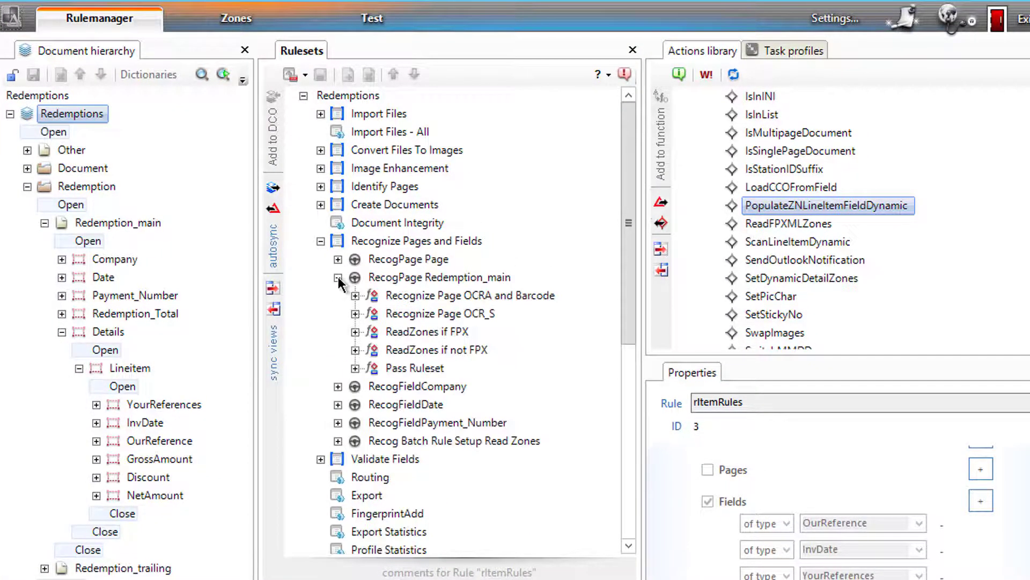
Step: Copy the ReadZones if FPX function
{"action": "left_click", "coordinate": [355, 331]}
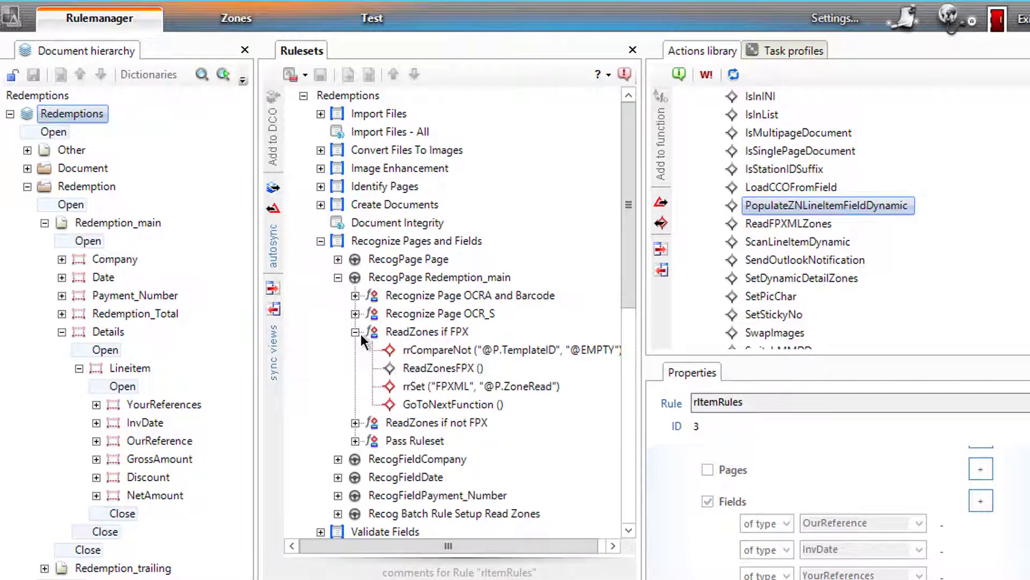
{"action": "left_click", "coordinate": [407, 332]}
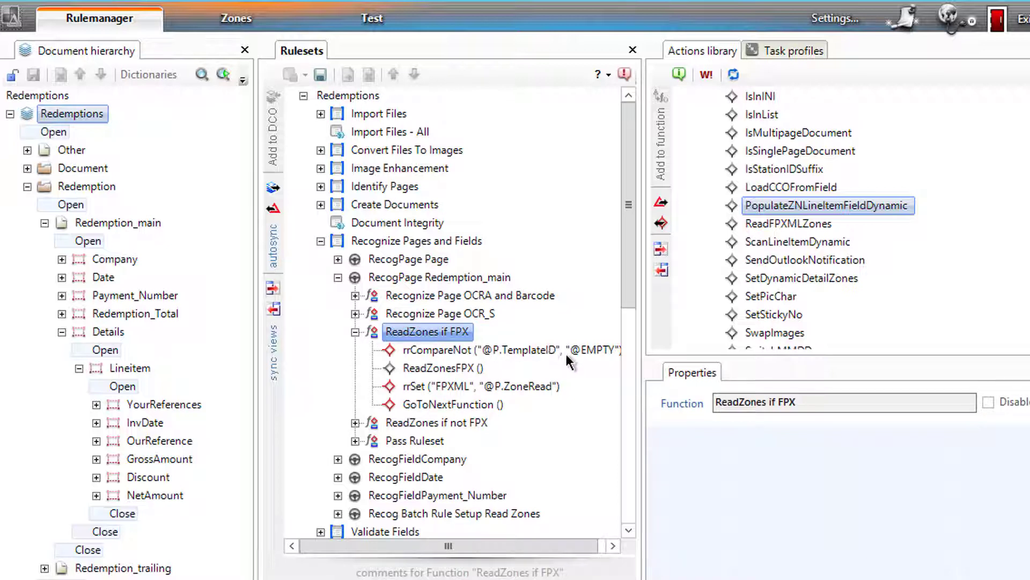
{"action": "right_click", "coordinate": [373, 330]}
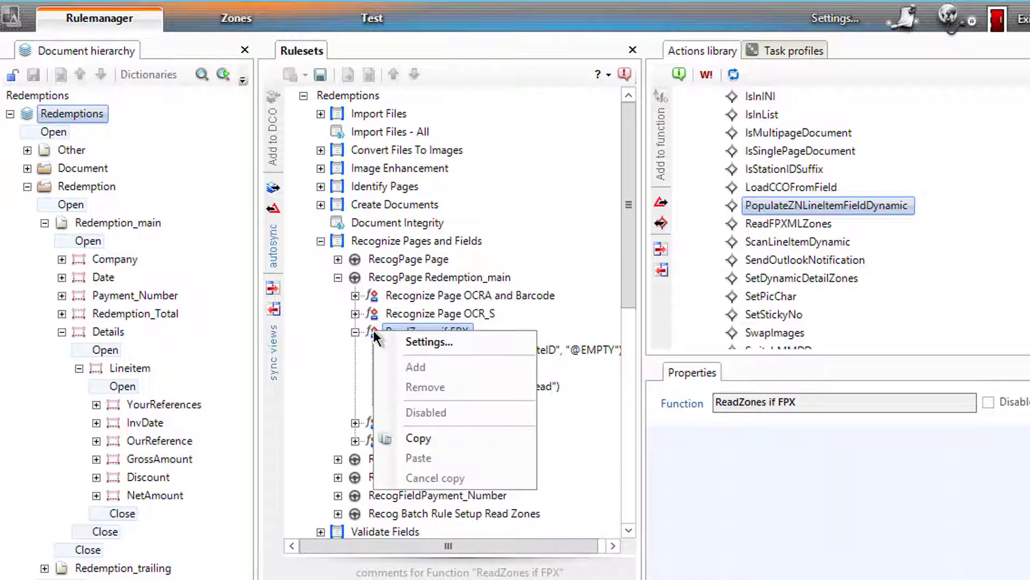
{"action": "left_click", "coordinate": [430, 440]}
{"action": "left_click_drag", "start_coordinate": [629, 268], "coordinate": [574, 405]}
Step: Lock the LineItemRules ruleset for editing
{"action": "left_click", "coordinate": [388, 368]}
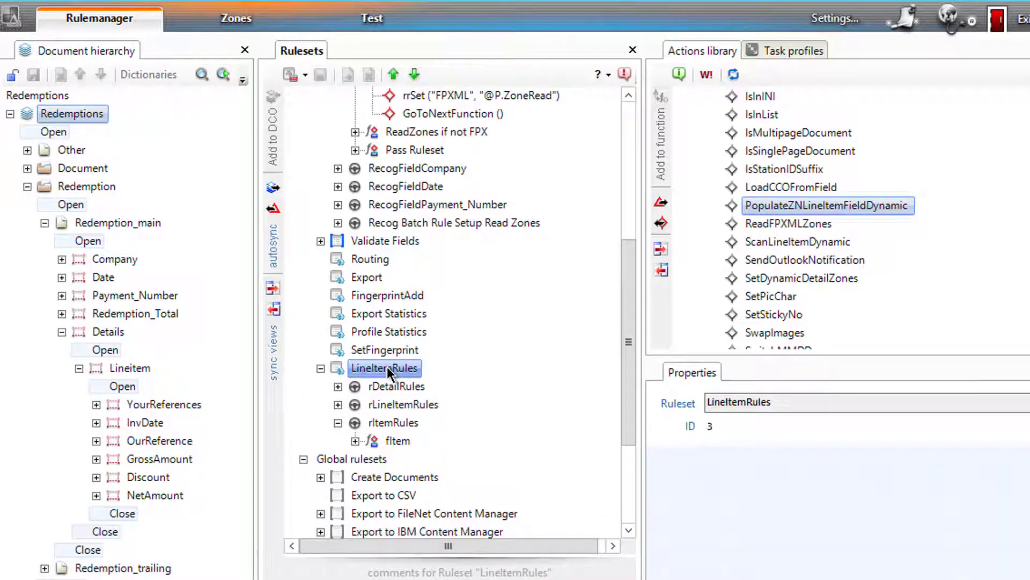
{"action": "right_click", "coordinate": [388, 365]}
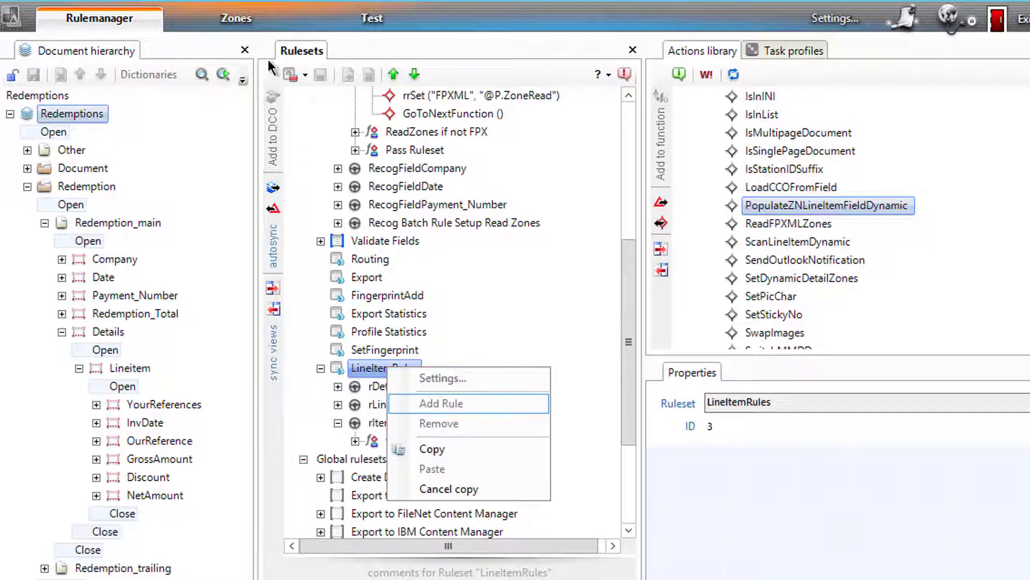
{"action": "left_click", "coordinate": [290, 76]}
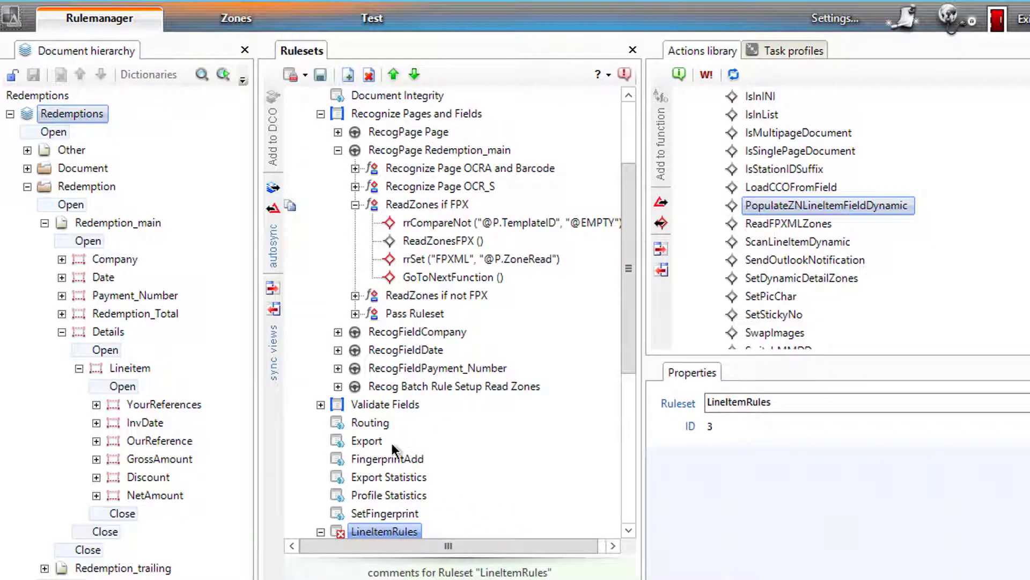
{"action": "scroll", "coordinate": [627, 498], "scroll_direction": "down", "scroll_amount": 6}
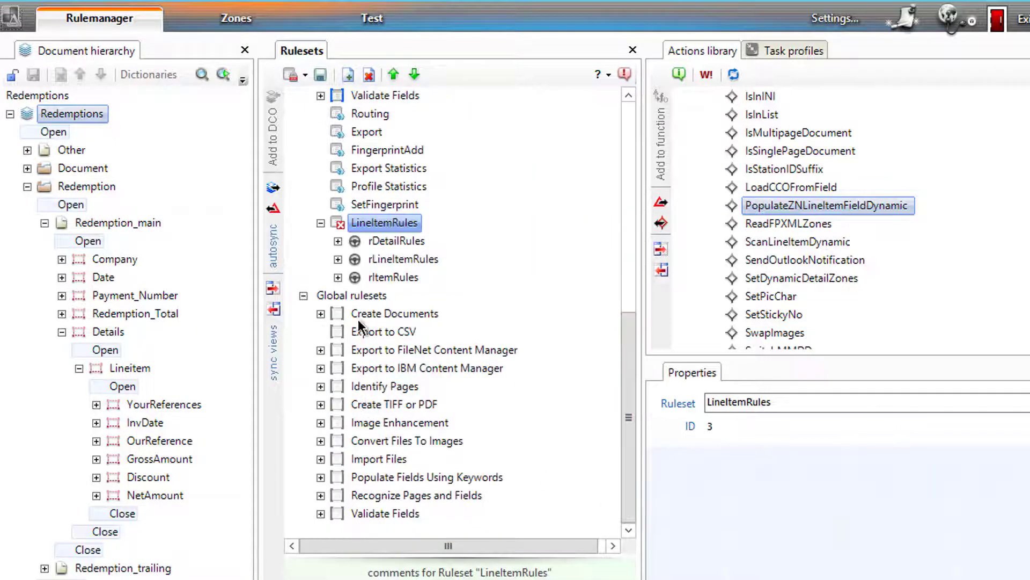
Step: Add a new rule to LineItemRules and name it SetupZones
{"action": "right_click", "coordinate": [369, 217]}
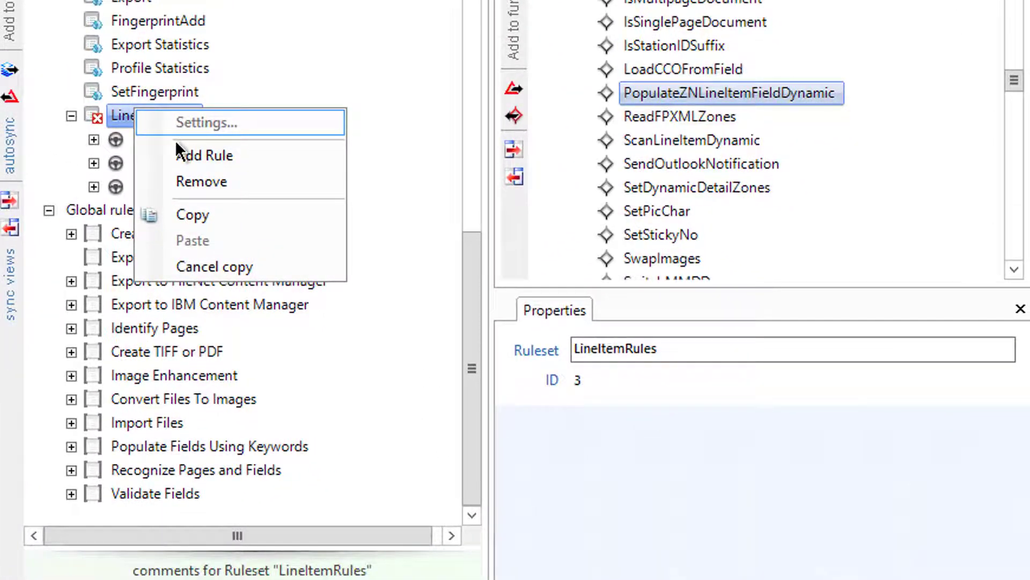
{"action": "left_click", "coordinate": [272, 198]}
{"action": "left_click", "coordinate": [141, 209]}
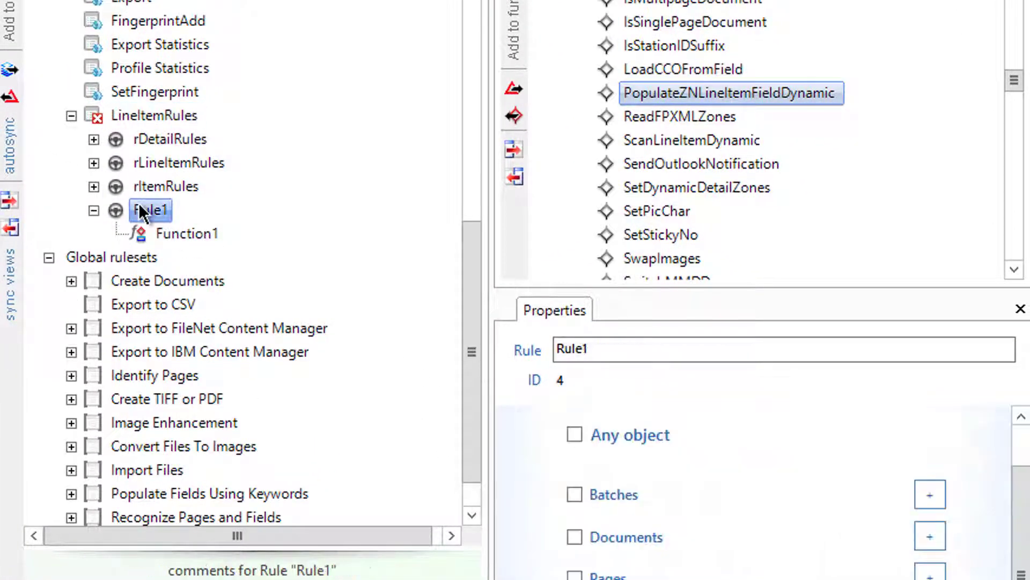
{"action": "left_click", "coordinate": [147, 208]}
{"action": "type", "text": "SetupF"}
{"action": "key", "text": "BackSpace"}
{"action": "type", "text": "Zones"}
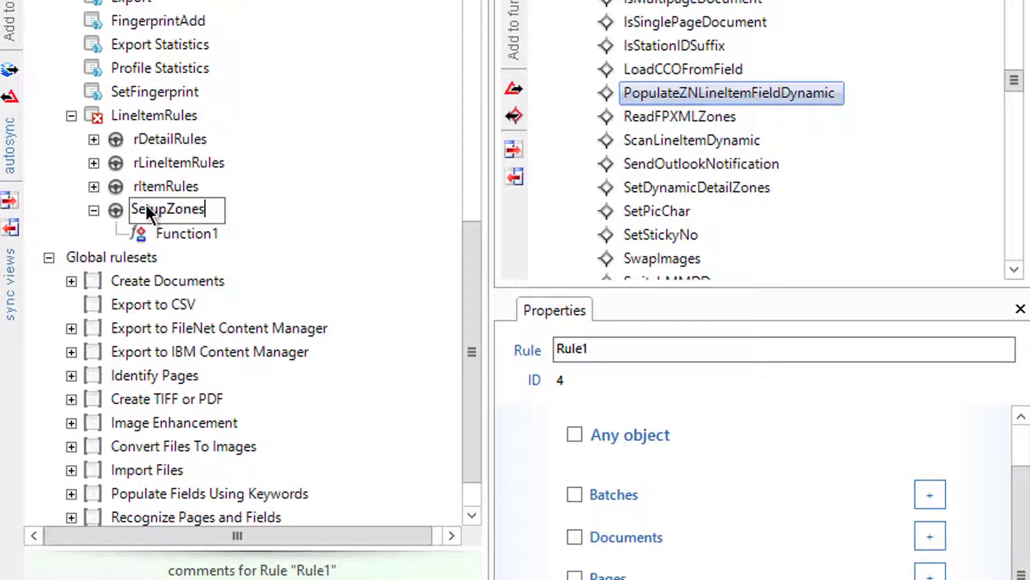
{"action": "key", "text": "Return"}
Step: Paste the copied ReadZones if FPX function into SetupZones, stripping the 'Copy of' prefix
{"action": "left_click", "coordinate": [175, 236]}
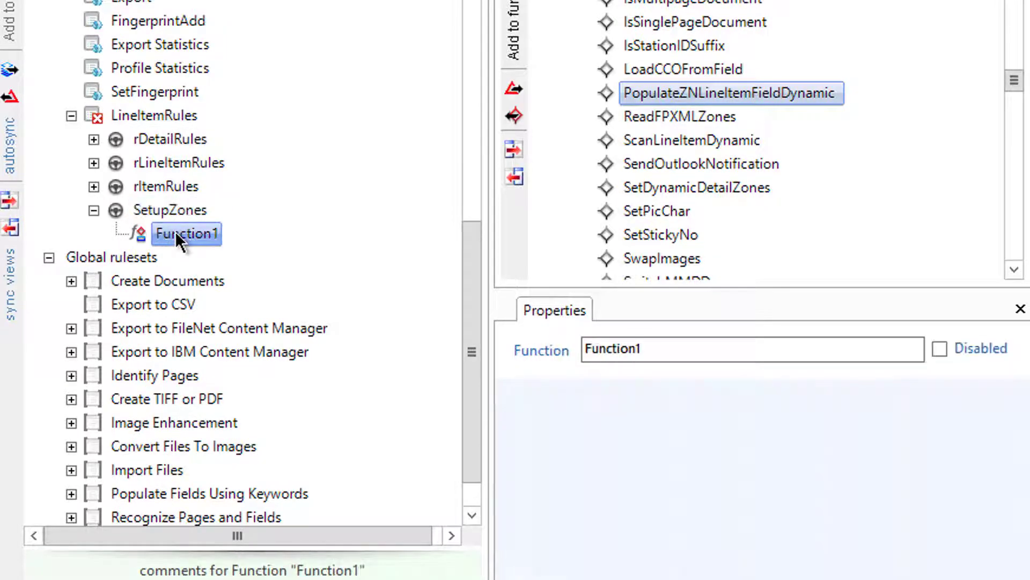
{"action": "left_click", "coordinate": [175, 233]}
{"action": "right_click", "coordinate": [169, 210]}
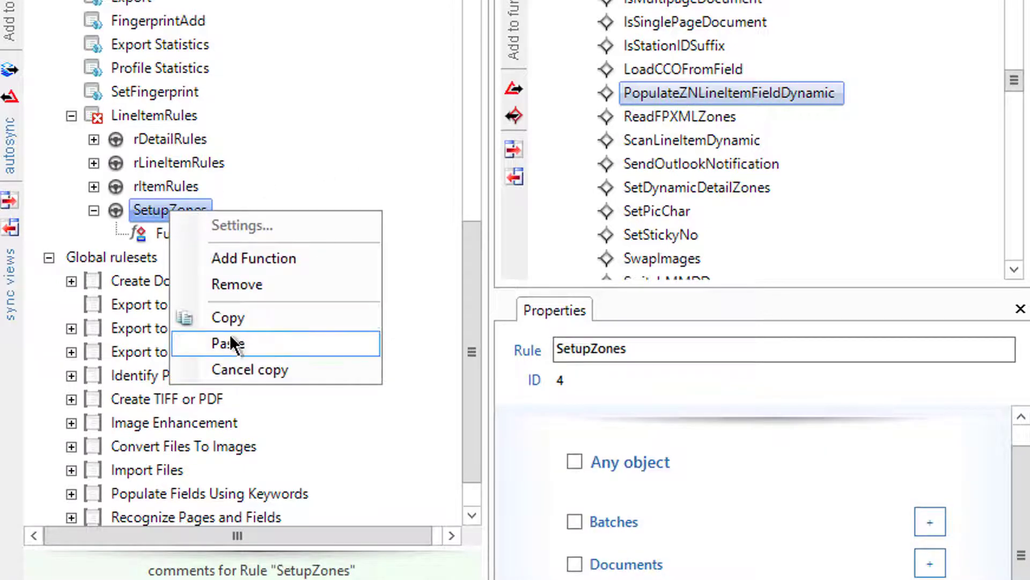
{"action": "left_click", "coordinate": [230, 343]}
{"action": "left_click", "coordinate": [178, 259]}
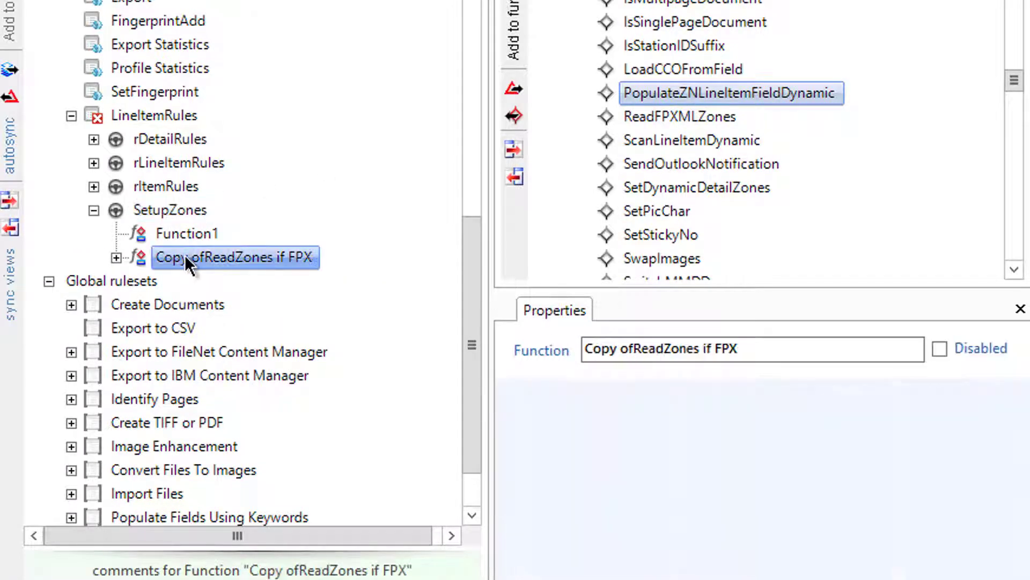
{"action": "left_click", "coordinate": [194, 254]}
{"action": "left_click", "coordinate": [203, 253]}
{"action": "key", "text": "BackSpace"}
{"action": "key", "text": "BackSpace"}
{"action": "key", "text": "BackSpace"}
{"action": "key", "text": "BackSpace"}
{"action": "key", "text": "BackSpace"}
{"action": "key", "text": "BackSpace"}
{"action": "key", "text": "BackSpace"}
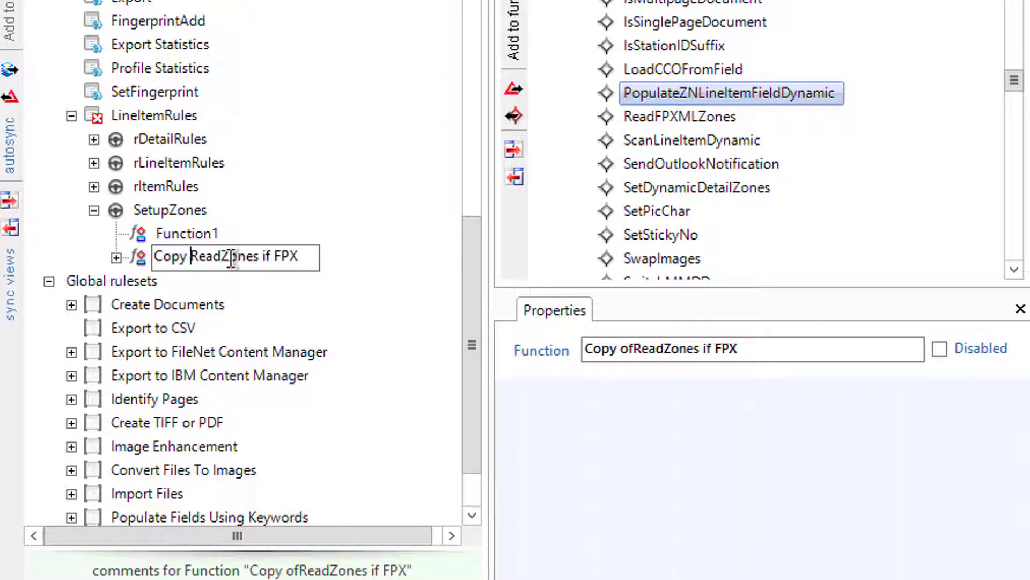
Step: Delete the empty Function1 and remove rrCompareNot and GoToNextFunction from ReadZones if FPX
{"action": "left_click", "coordinate": [189, 236]}
{"action": "right_click", "coordinate": [189, 236]}
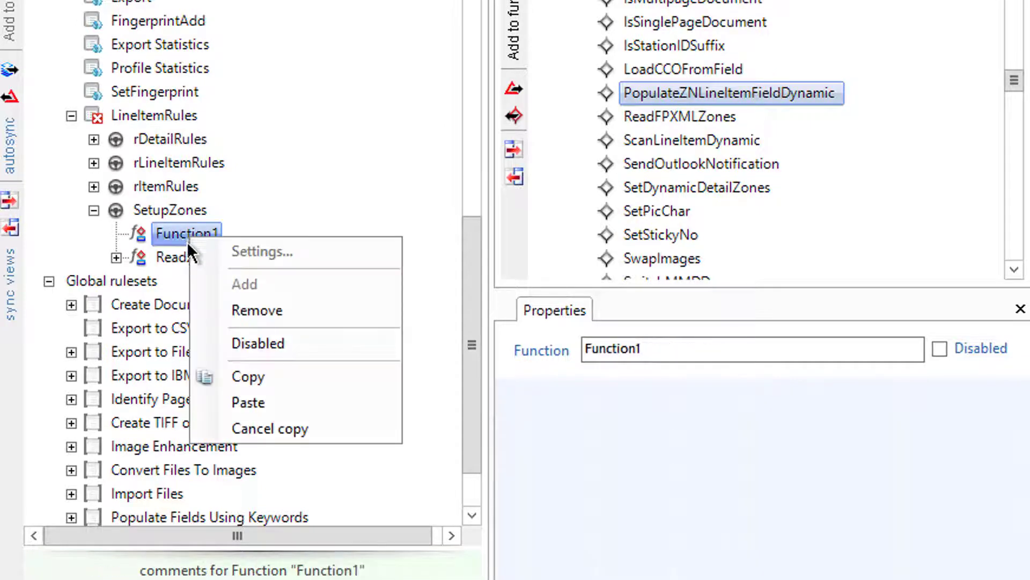
{"action": "left_click", "coordinate": [231, 298]}
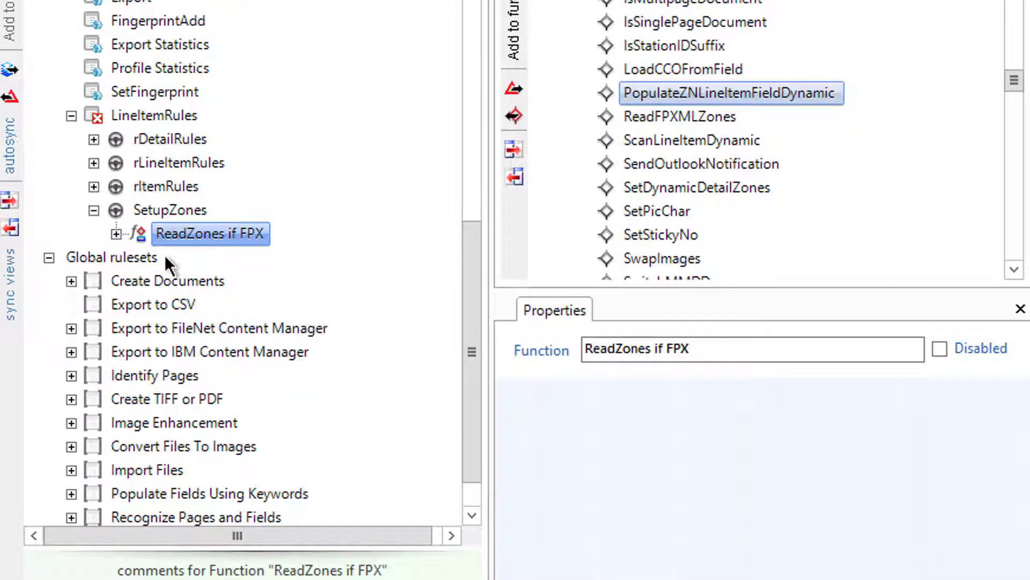
{"action": "left_click", "coordinate": [116, 234]}
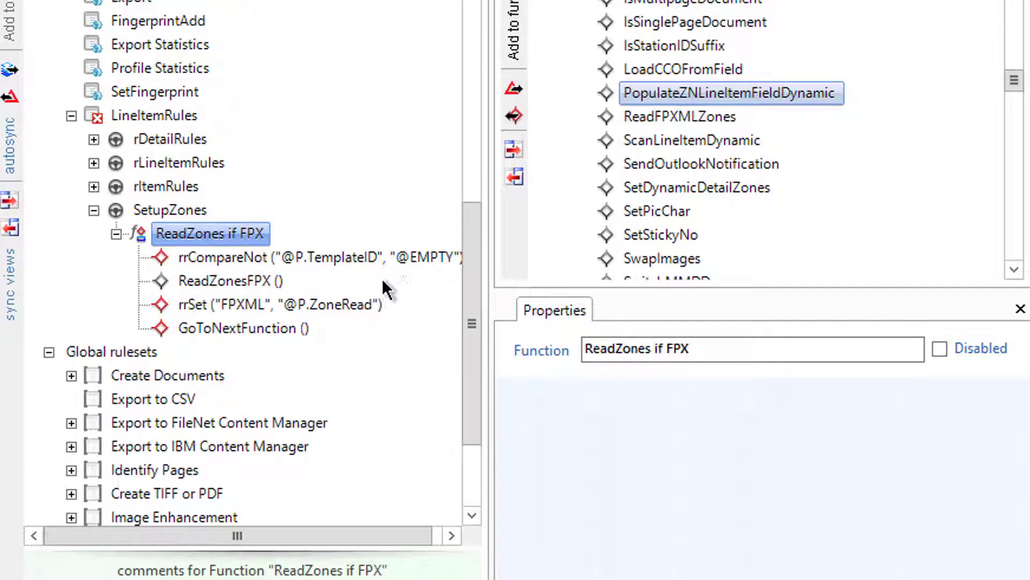
{"action": "left_click_drag", "start_coordinate": [467, 317], "coordinate": [471, 324]}
{"action": "left_click", "coordinate": [259, 232]}
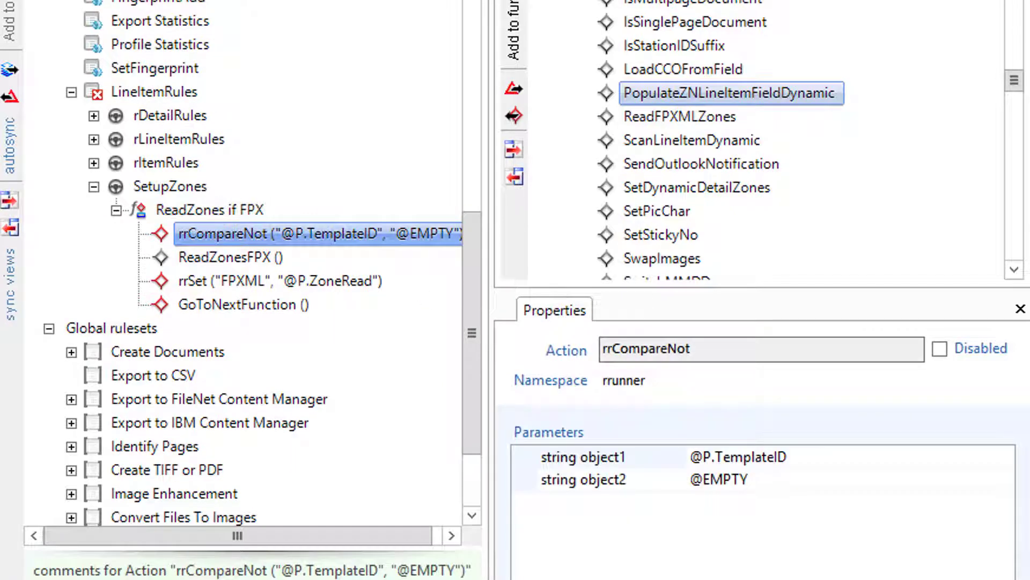
{"action": "key", "text": "Delete"}
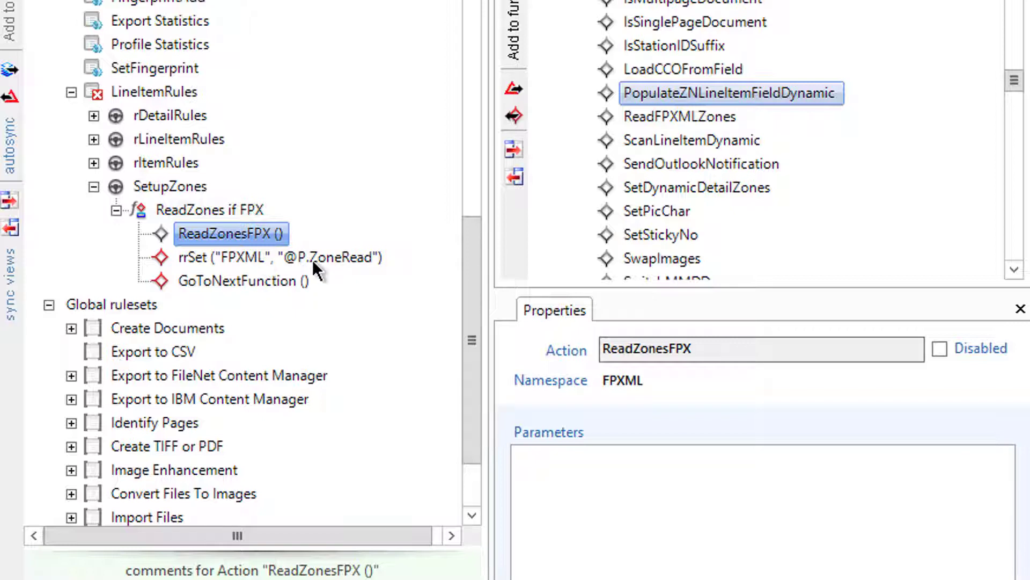
{"action": "left_click", "coordinate": [193, 277]}
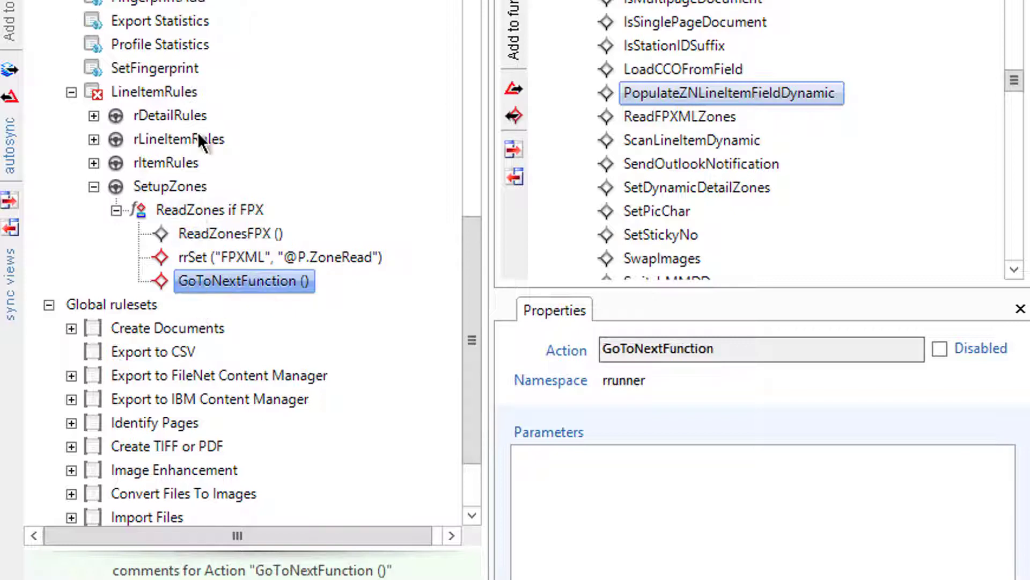
{"action": "key", "text": "Delete"}
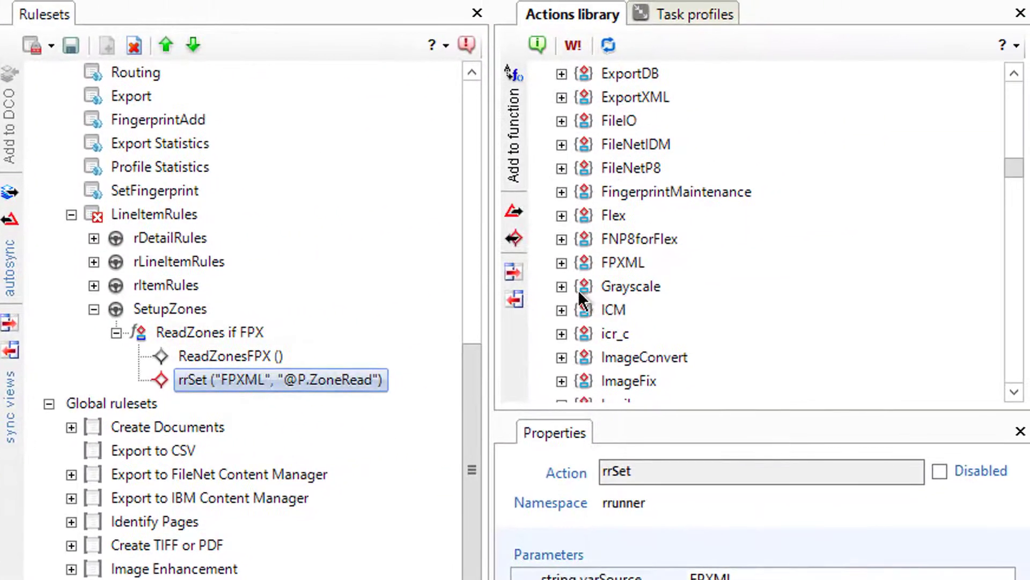
Step: Add SetDetailsAndLineitemPairFPX and SetDirectoryFPX from FPXML, placing ReadZonesFPX after them
{"action": "left_click", "coordinate": [560, 262]}
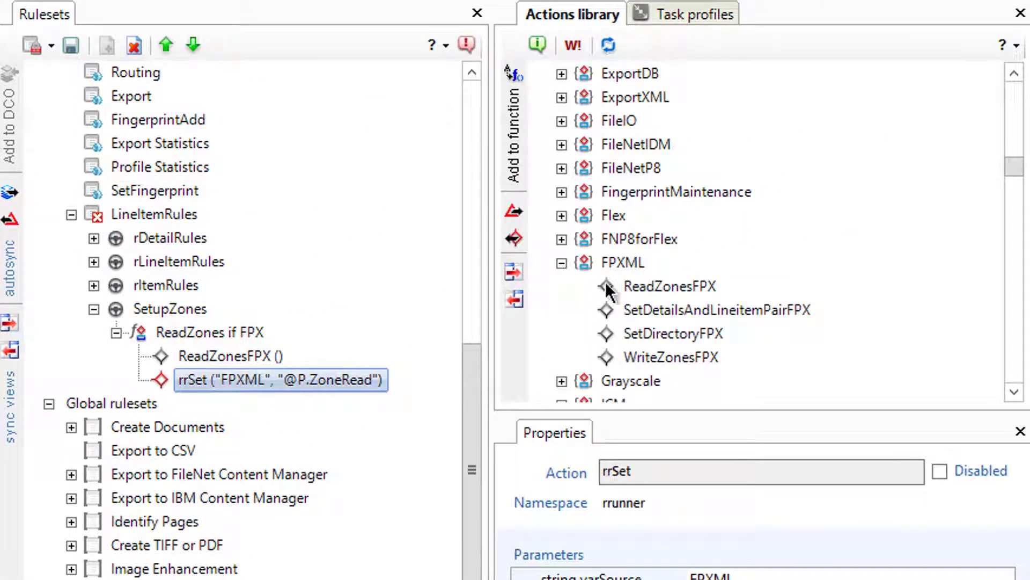
{"action": "left_click", "coordinate": [646, 310]}
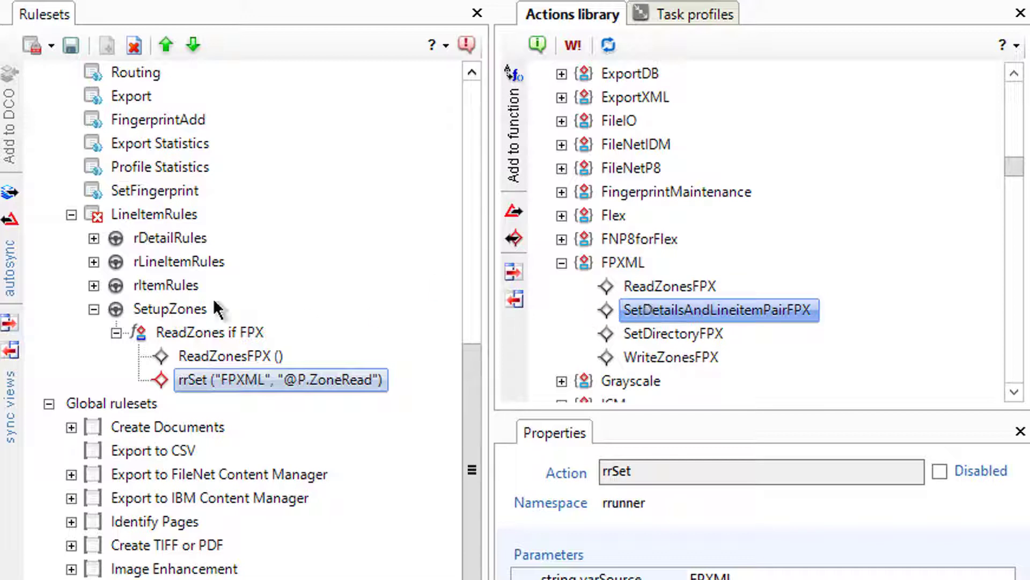
{"action": "left_click", "coordinate": [504, 103]}
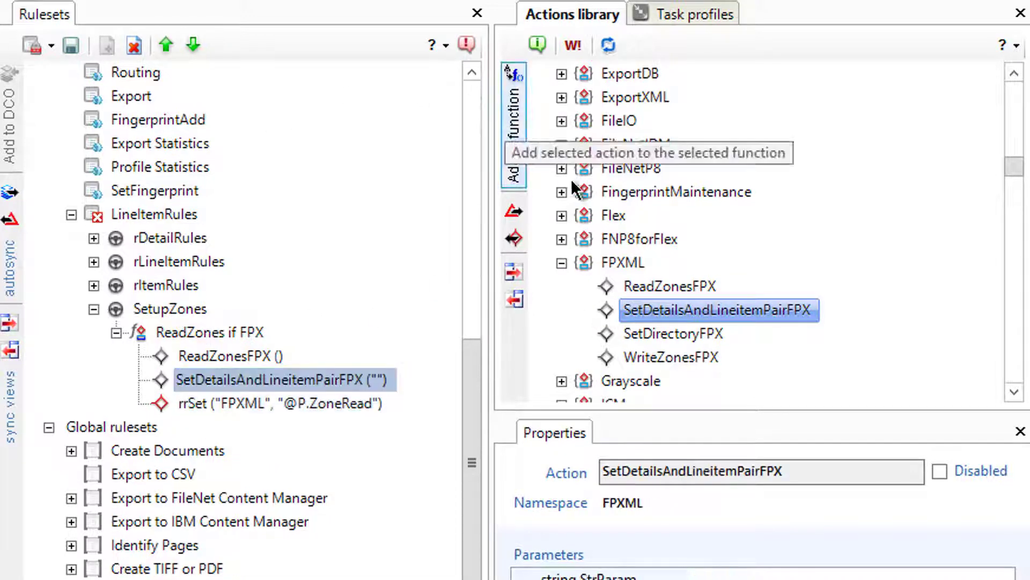
{"action": "left_click", "coordinate": [661, 334]}
{"action": "left_click", "coordinate": [514, 147]}
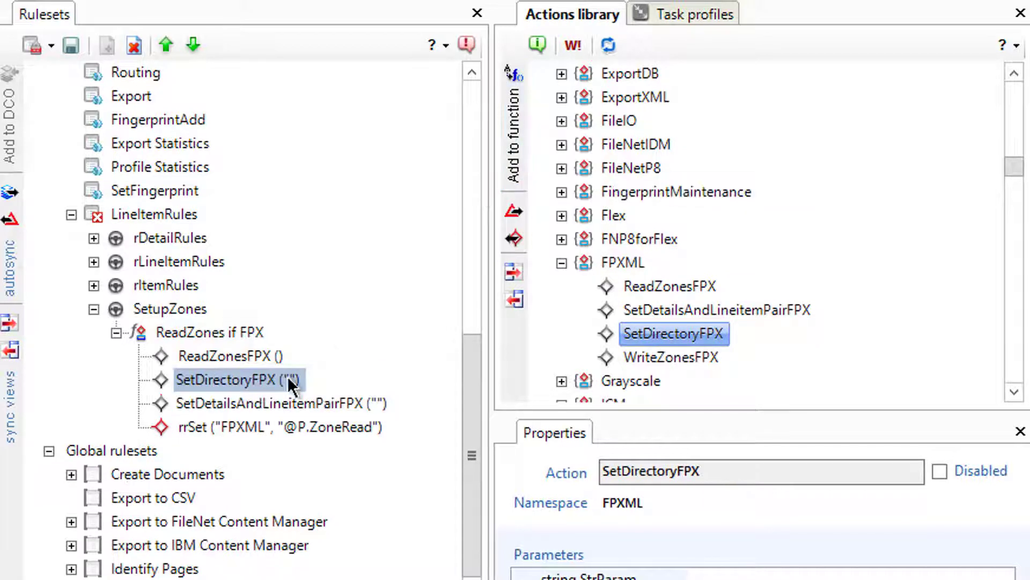
{"action": "left_click", "coordinate": [247, 356]}
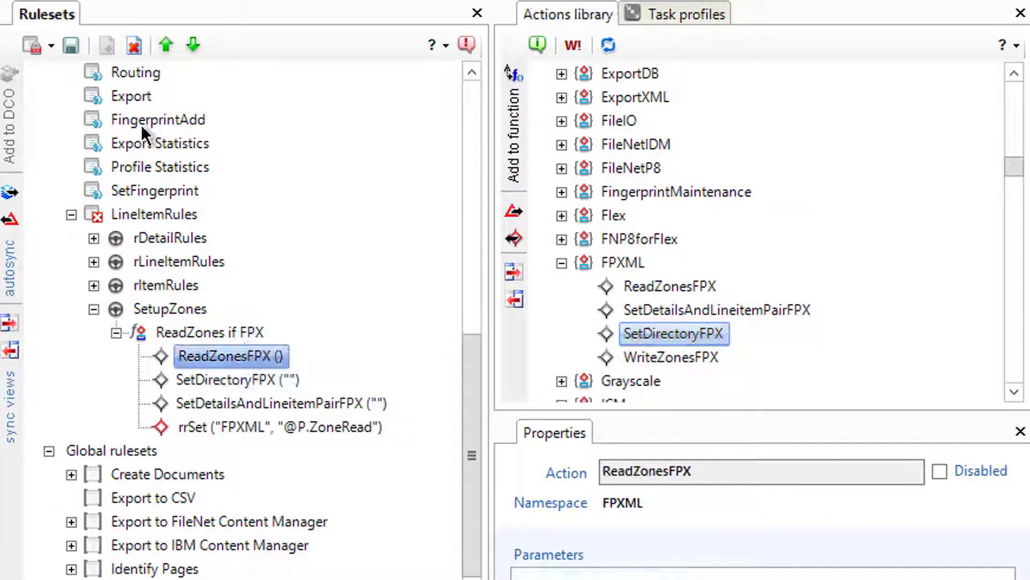
{"action": "left_click", "coordinate": [195, 43]}
{"action": "left_click", "coordinate": [195, 43]}
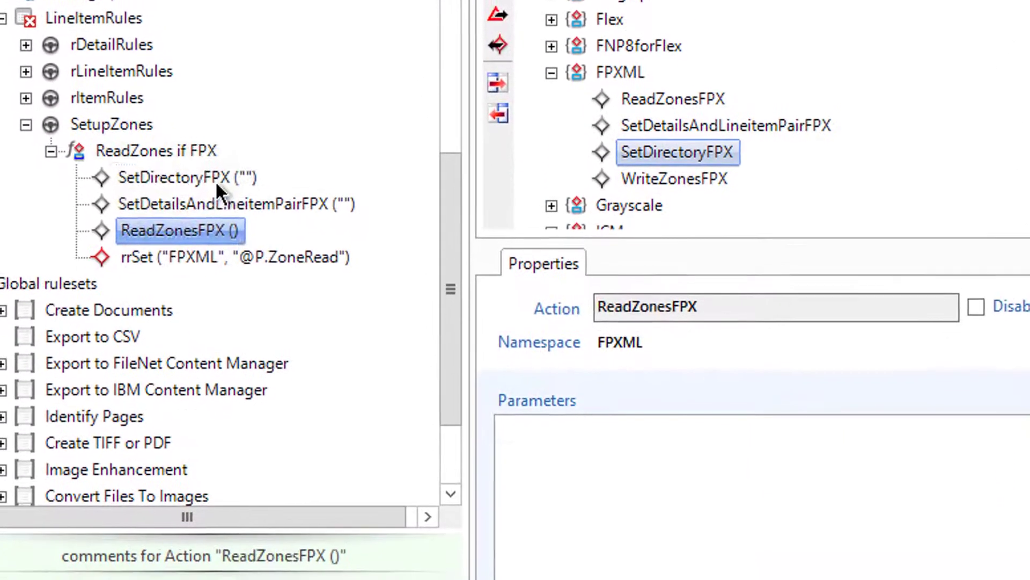
{"action": "left_click", "coordinate": [252, 358]}
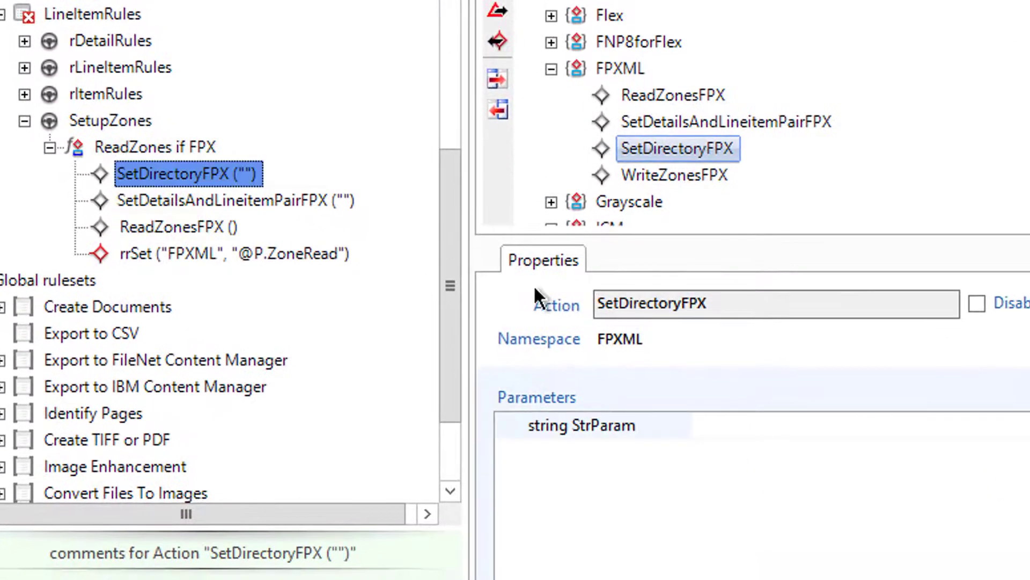
{"action": "left_click", "coordinate": [759, 423]}
{"action": "type", "text": "@"}
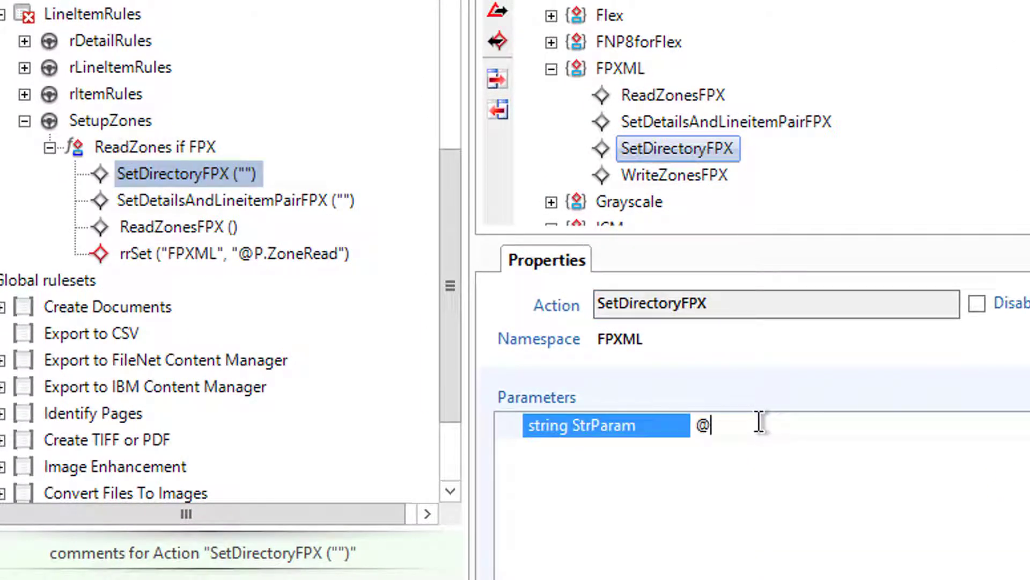
{"action": "type", "text": "APPPATH("}
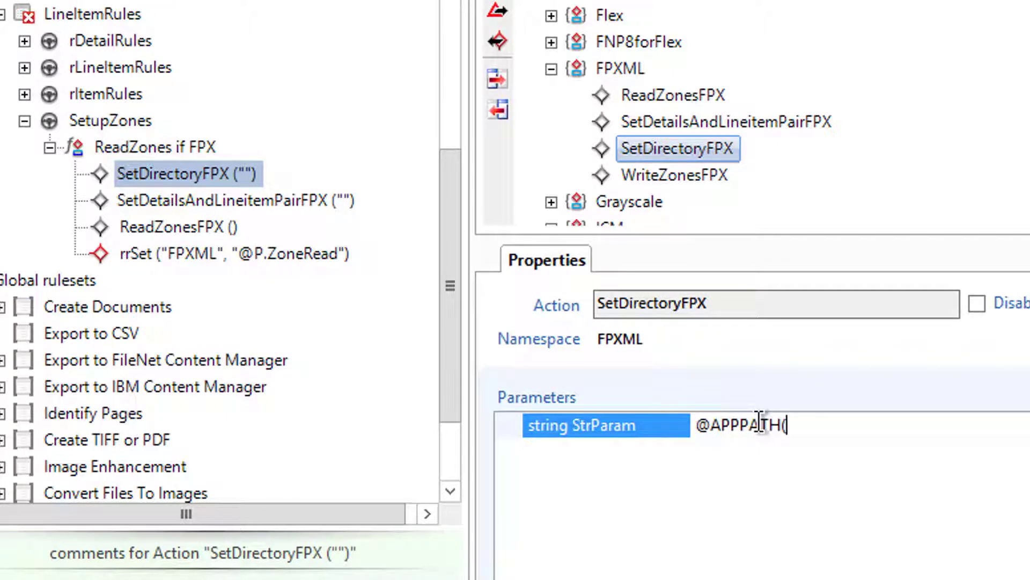
{"action": "type", "text": "fingerprint"}
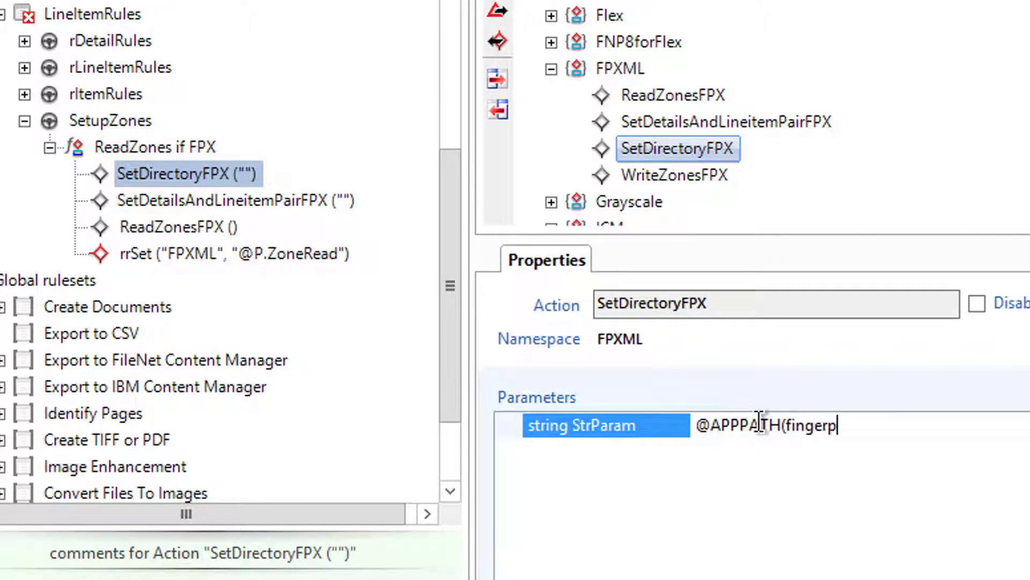
{"action": "type", "text": ")"}
{"action": "key", "text": "Return"}
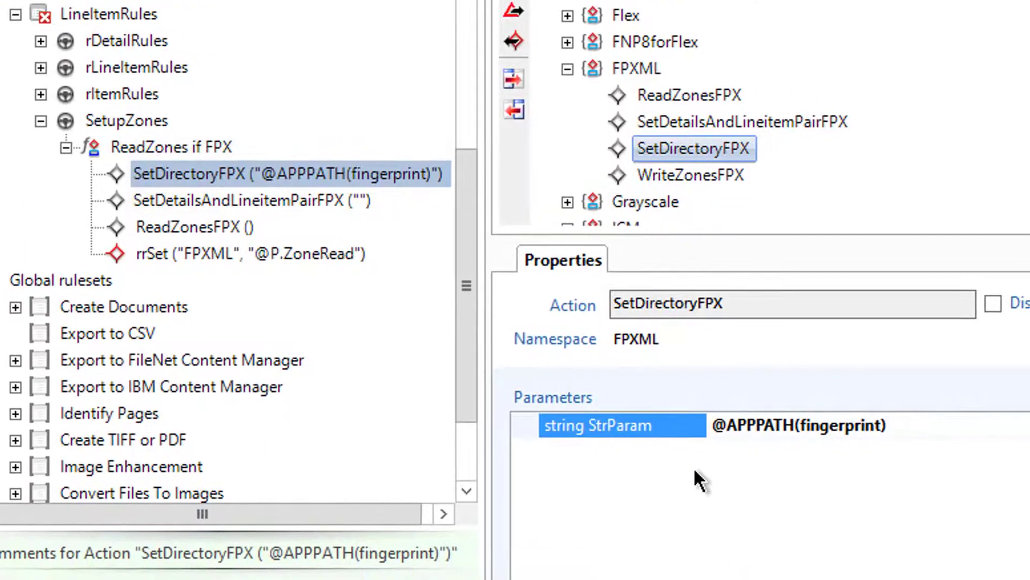
{"action": "left_click", "coordinate": [262, 203]}
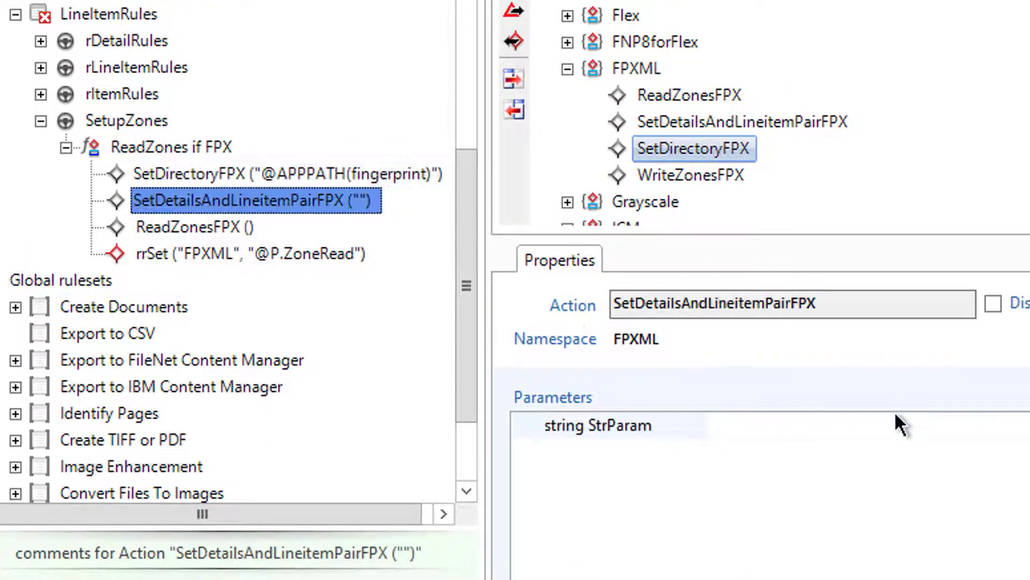
{"action": "left_click", "coordinate": [871, 419]}
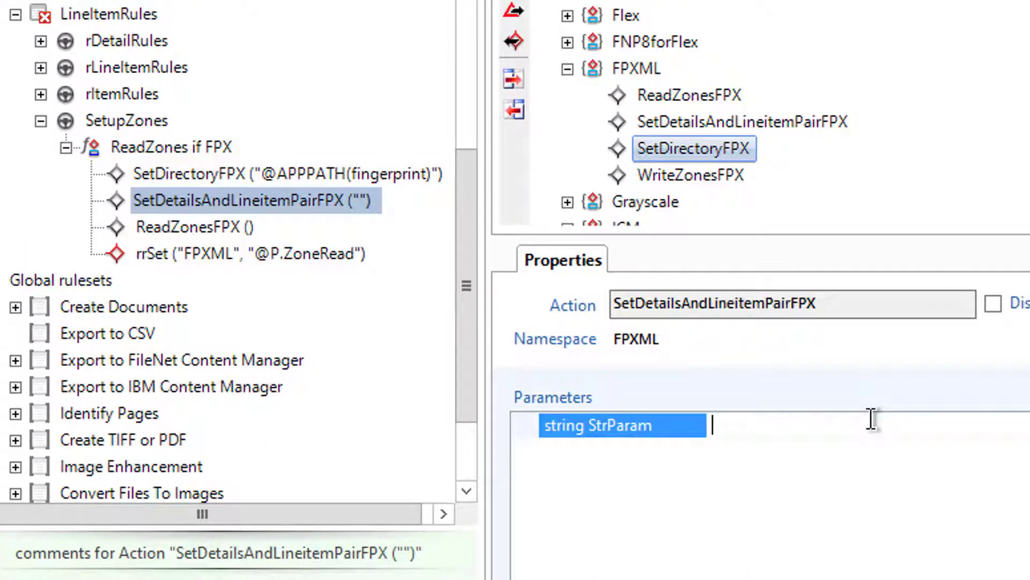
{"action": "type", "text": "Details"}
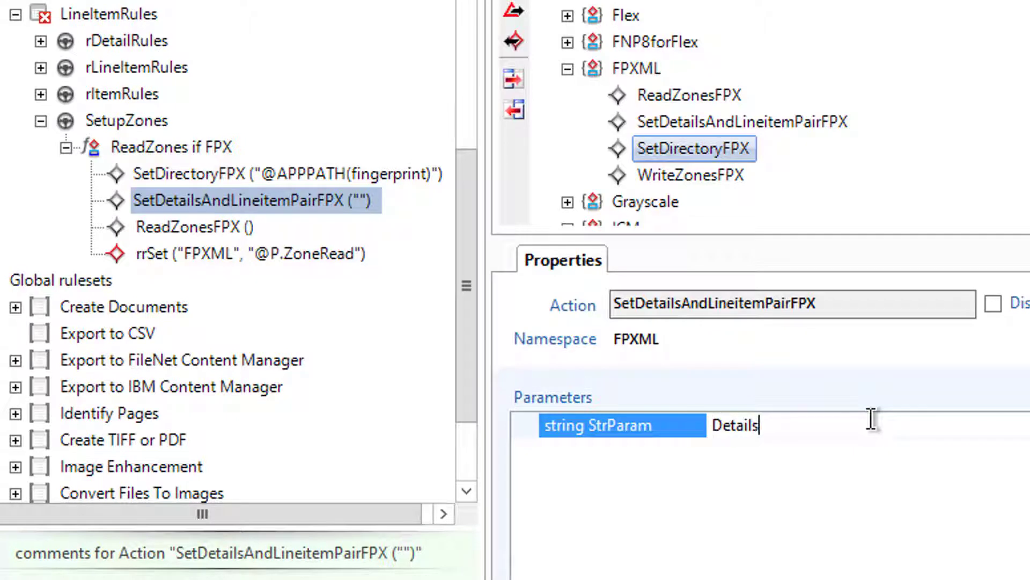
{"action": "type", "text": ",Lineitm"}
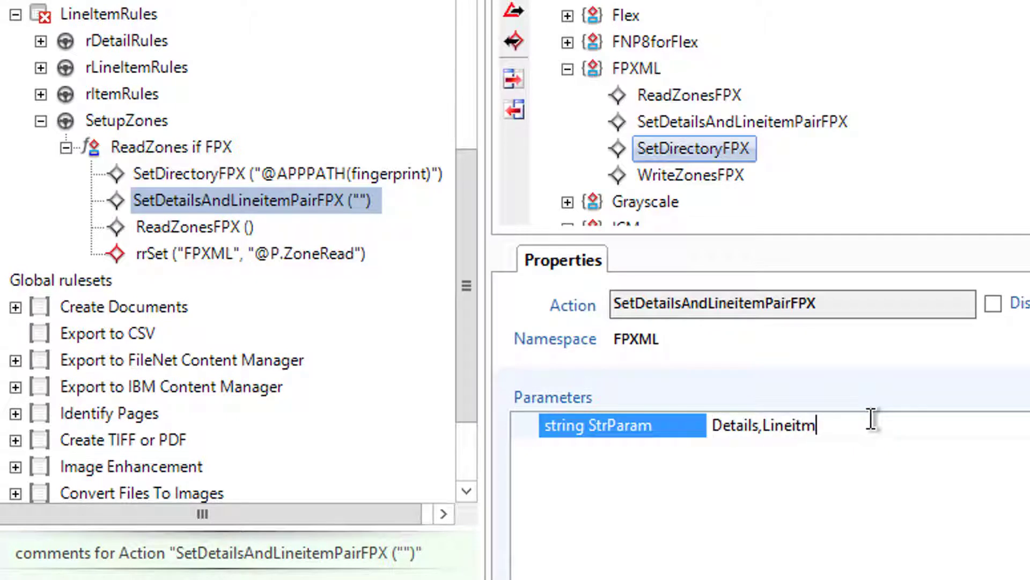
{"action": "key", "text": "BackSpace"}
{"action": "type", "text": "em"}
{"action": "key", "text": "Return"}
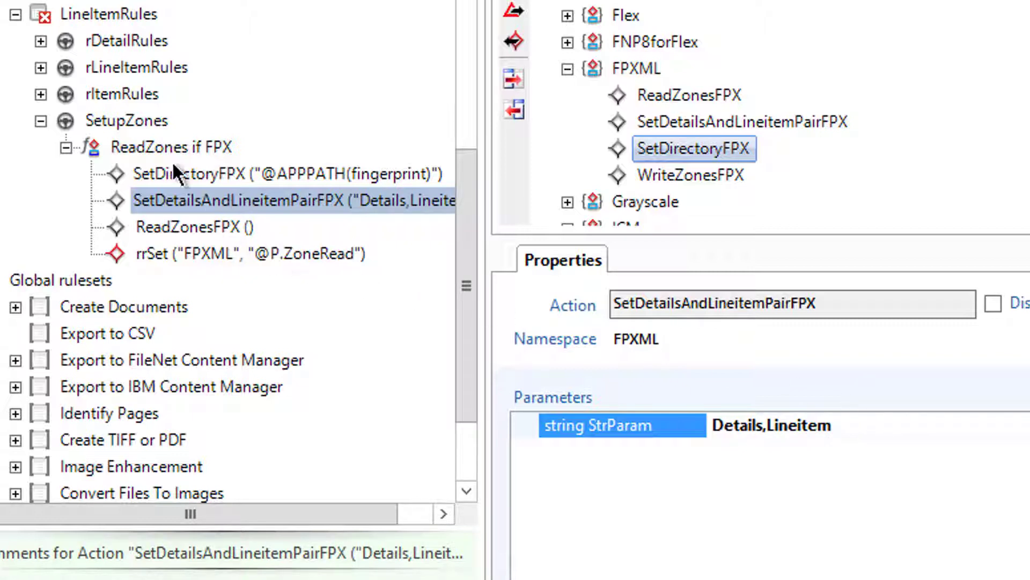
{"action": "left_click", "coordinate": [127, 122]}
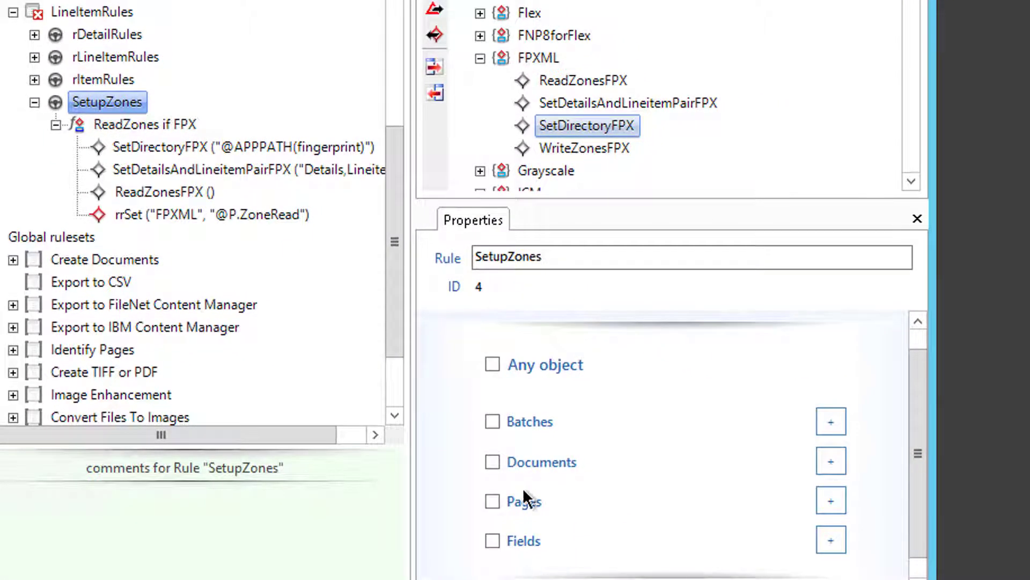
Step: Restrict the SetupZones rule to pages of type Redemption_main
{"action": "left_click", "coordinate": [494, 500]}
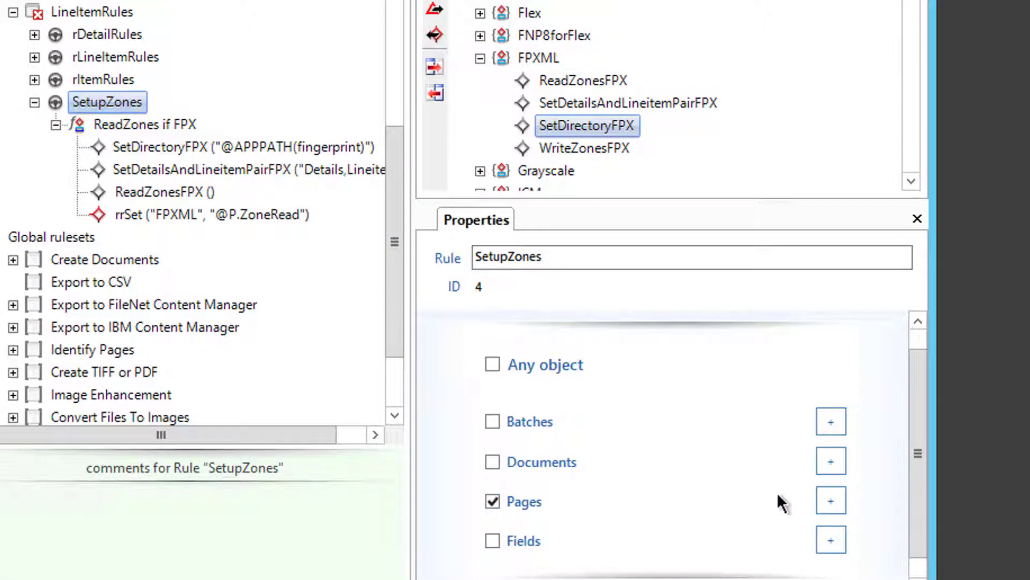
{"action": "left_click", "coordinate": [829, 501]}
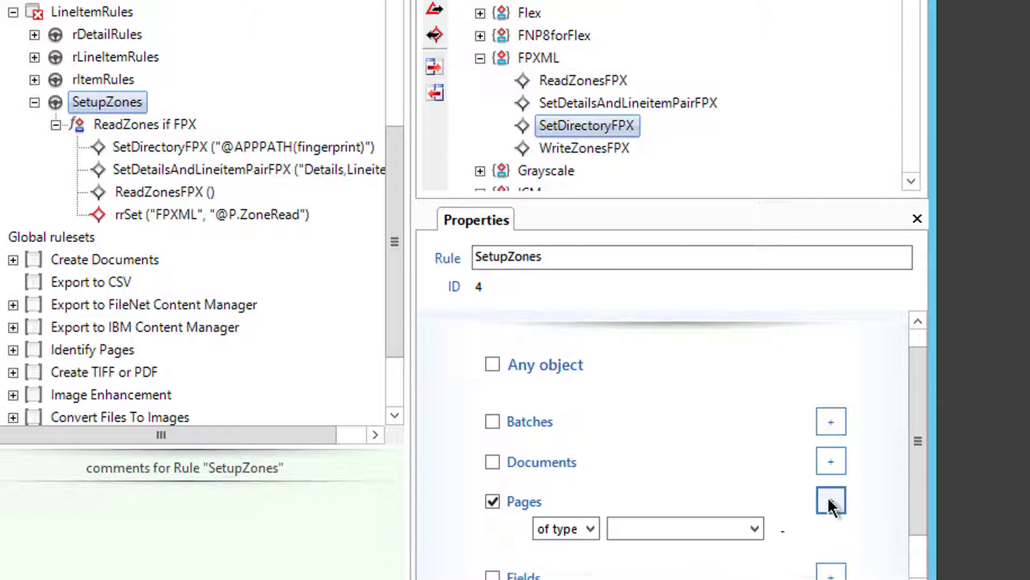
{"action": "left_click", "coordinate": [755, 533]}
{"action": "left_click", "coordinate": [746, 574]}
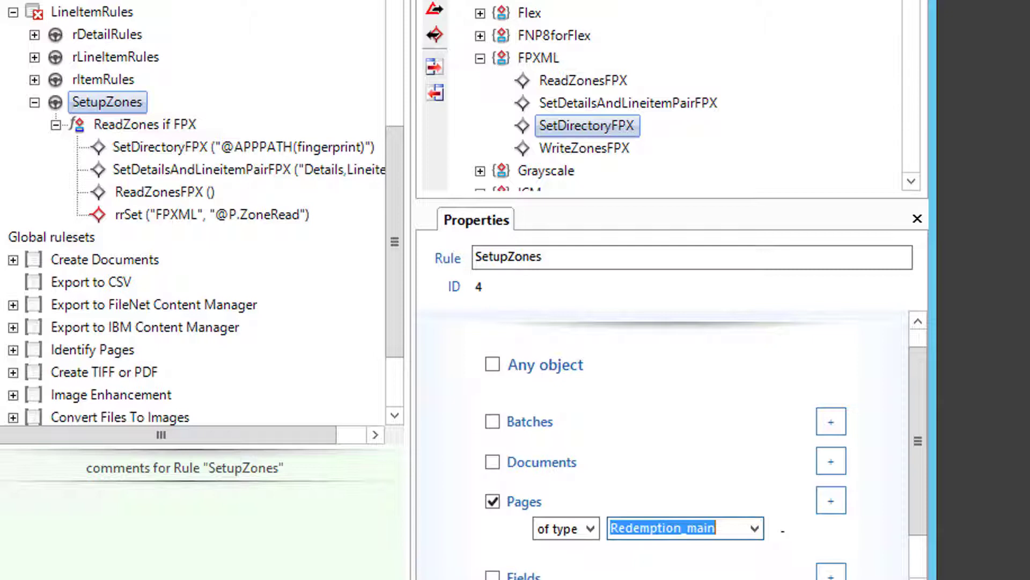
{"action": "left_click", "coordinate": [64, 3]}
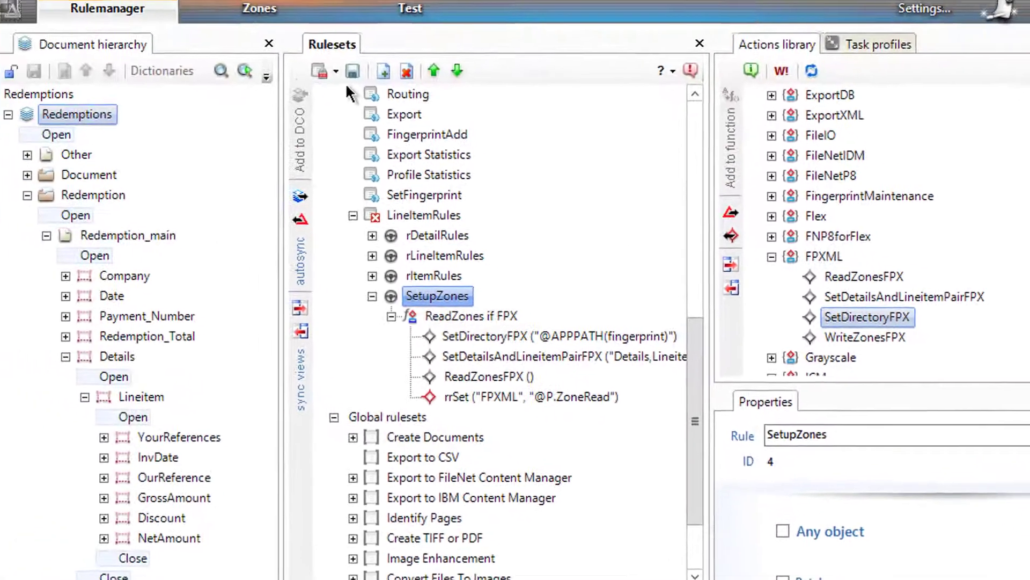
Step: Publish the edited LineItemRules ruleset
{"action": "left_click", "coordinate": [341, 75]}
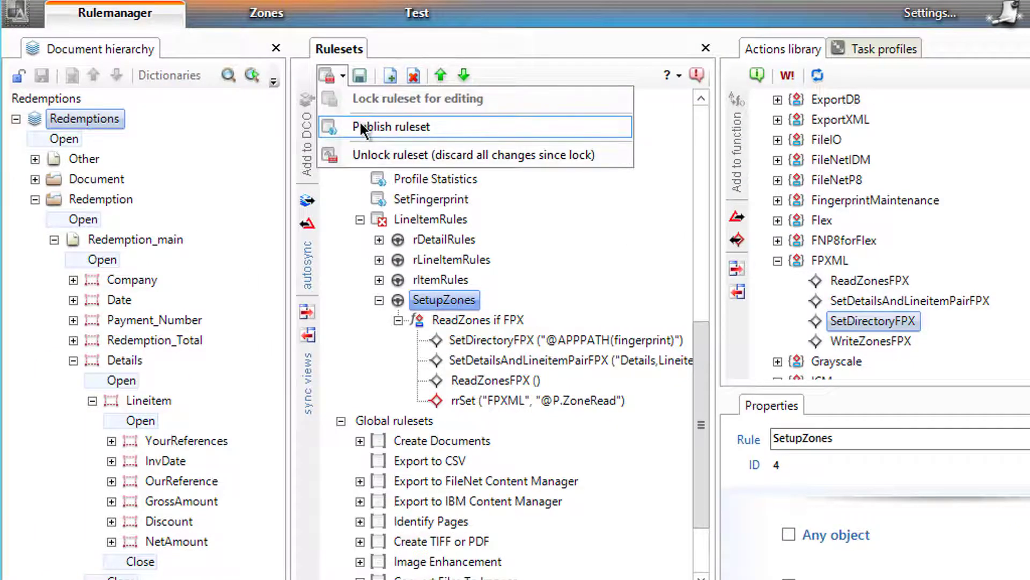
{"action": "left_click", "coordinate": [376, 126]}
{"action": "scroll", "coordinate": [451, 373], "scroll_direction": "up", "scroll_amount": 6}
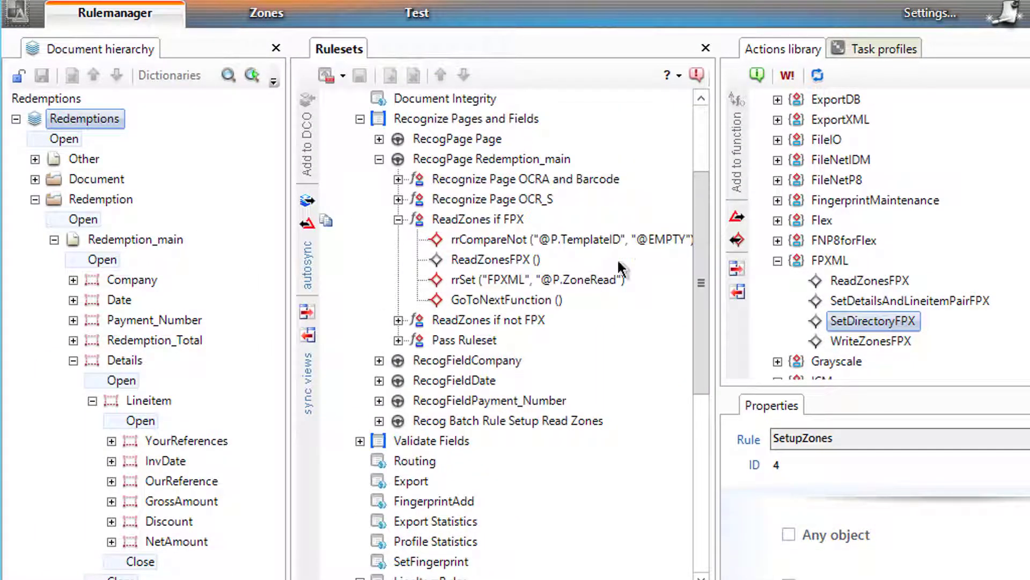
Step: Add LineItemRules to the Profiler profile and move it up three places, above ValidateFields
{"action": "left_click", "coordinate": [888, 51]}
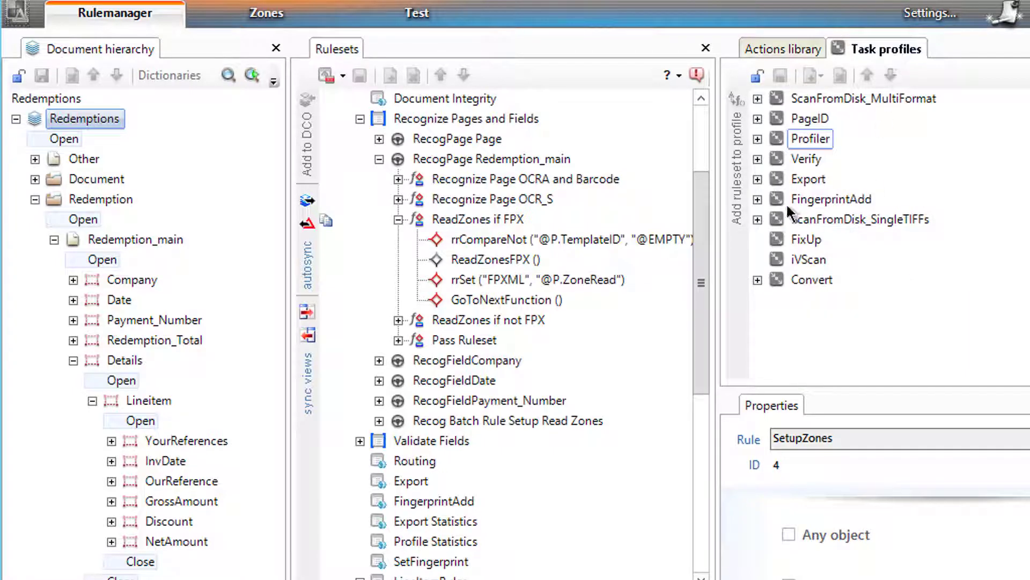
{"action": "left_click", "coordinate": [757, 139]}
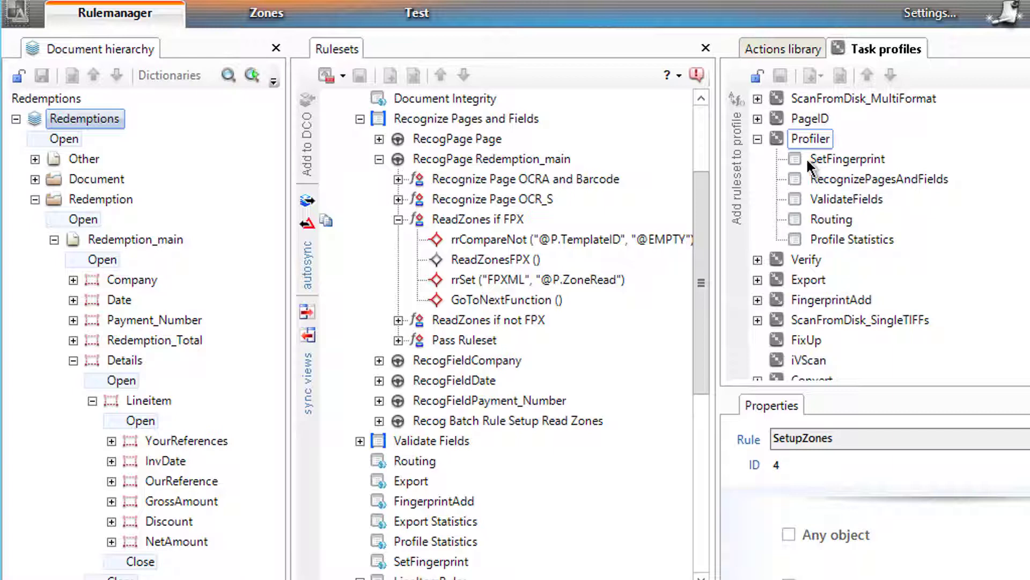
{"action": "left_click_drag", "start_coordinate": [703, 279], "coordinate": [707, 470]}
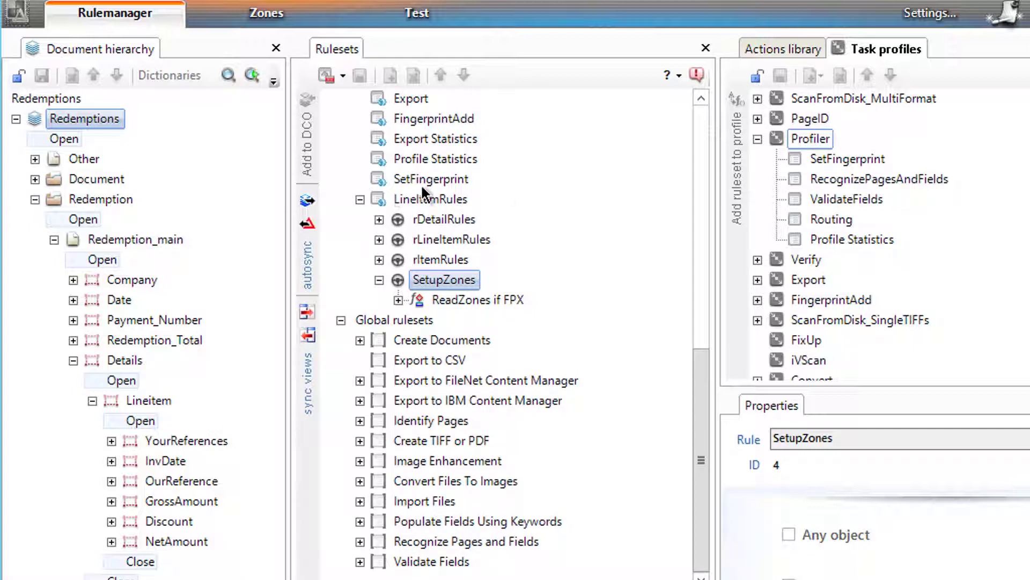
{"action": "left_click", "coordinate": [423, 200]}
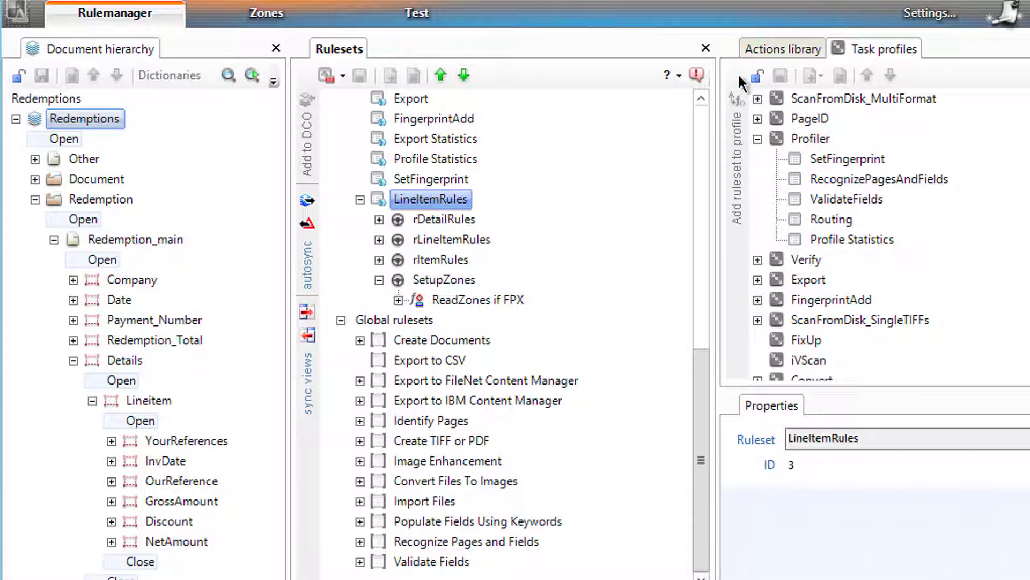
{"action": "left_click", "coordinate": [755, 75]}
{"action": "left_click", "coordinate": [777, 138]}
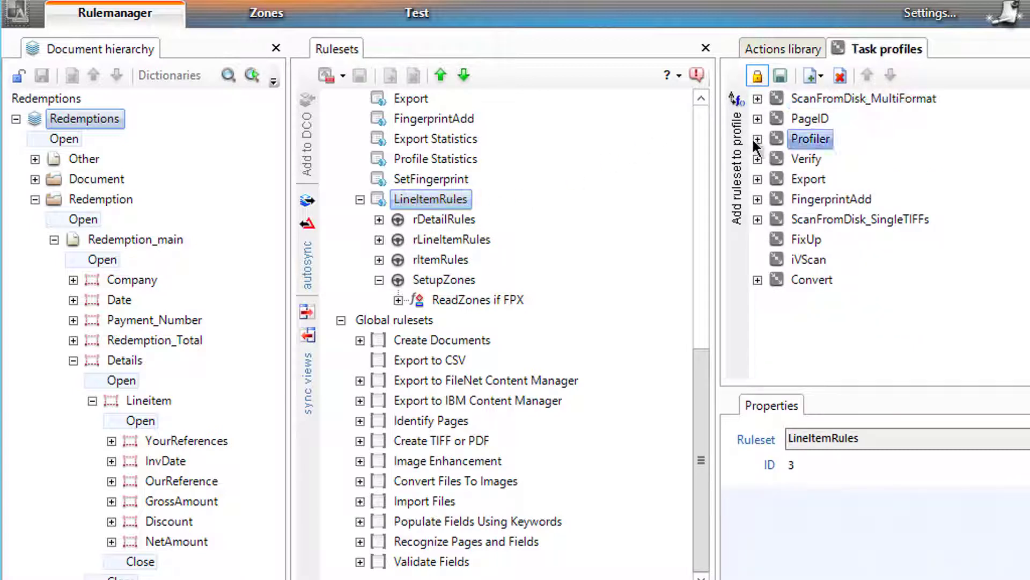
{"action": "left_click", "coordinate": [753, 138]}
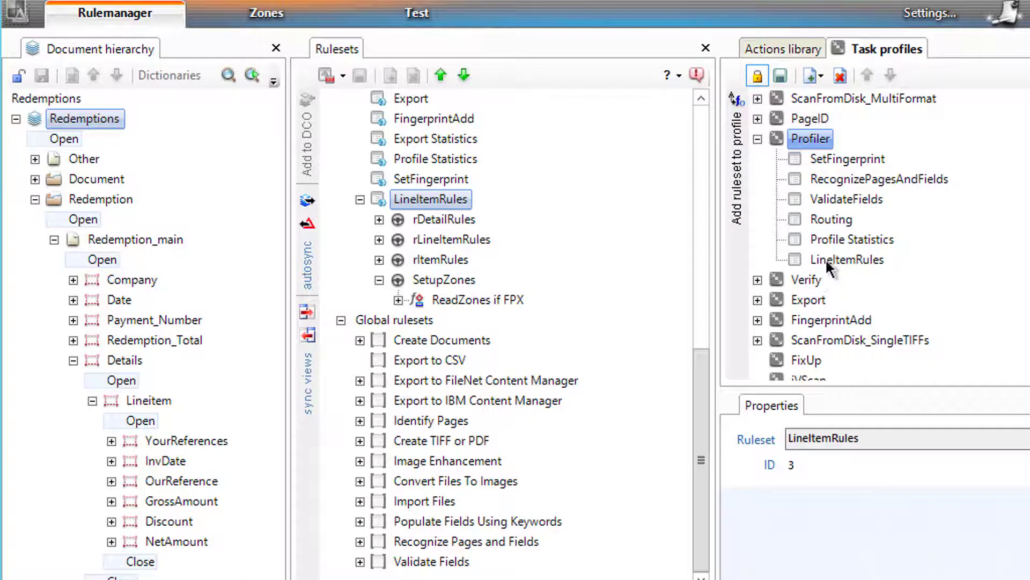
{"action": "left_click", "coordinate": [825, 257]}
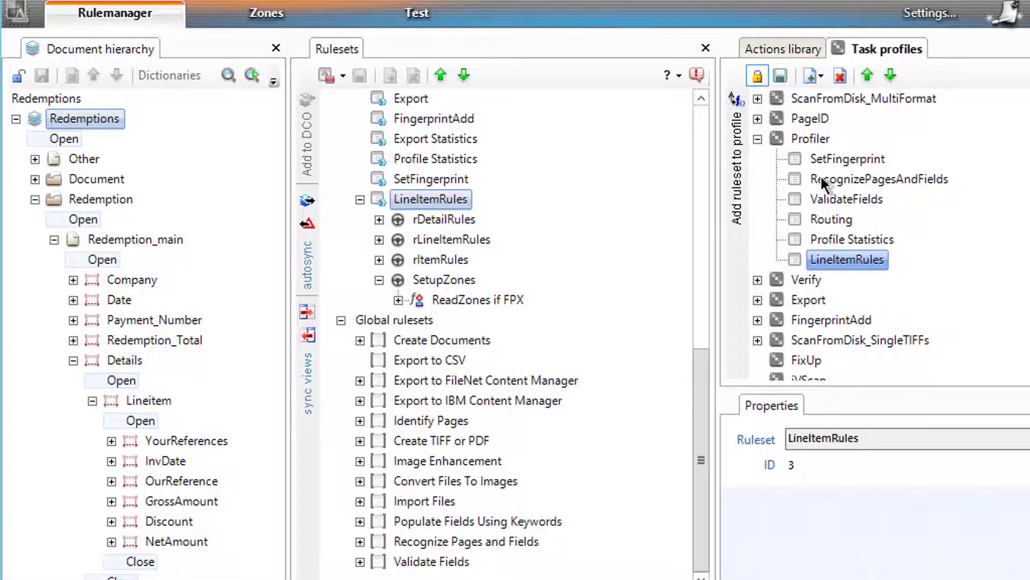
{"action": "left_click", "coordinate": [859, 79]}
{"action": "left_click", "coordinate": [859, 78]}
{"action": "left_click", "coordinate": [858, 78]}
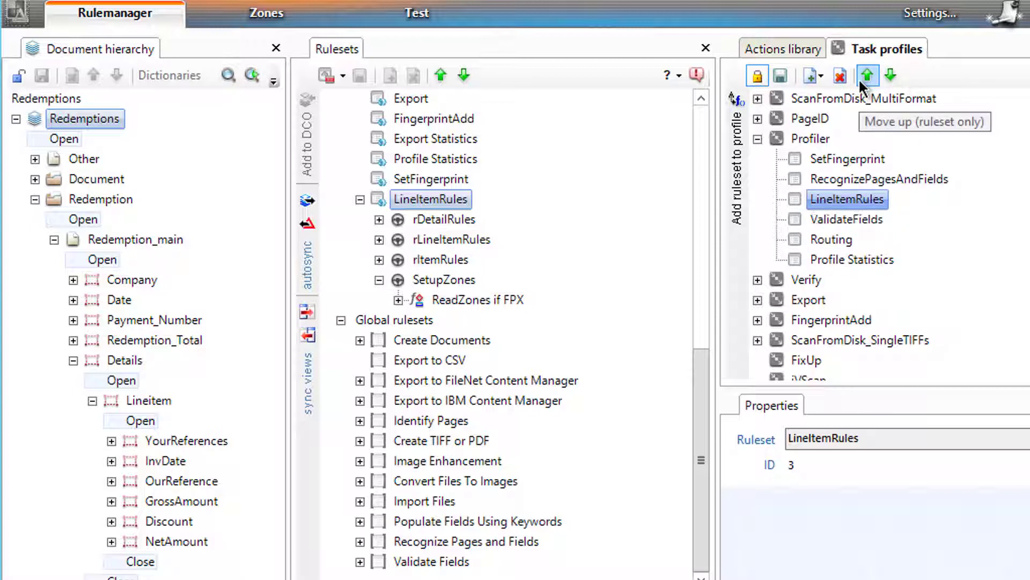
{"action": "left_click", "coordinate": [764, 76]}
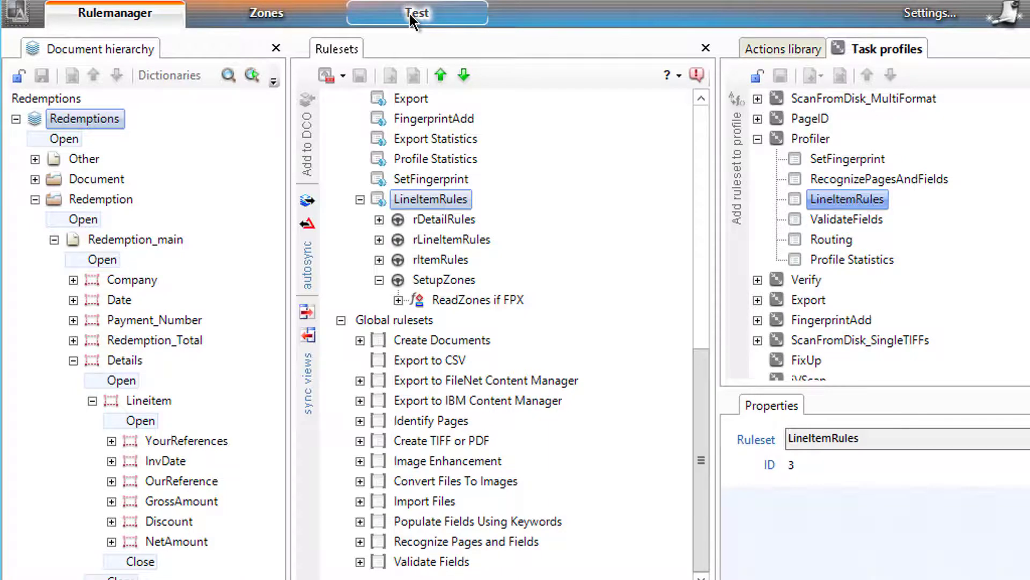
Step: Open the global fingerprint 556 [Redemption_main] in the Zones workspace
{"action": "left_click", "coordinate": [416, 14]}
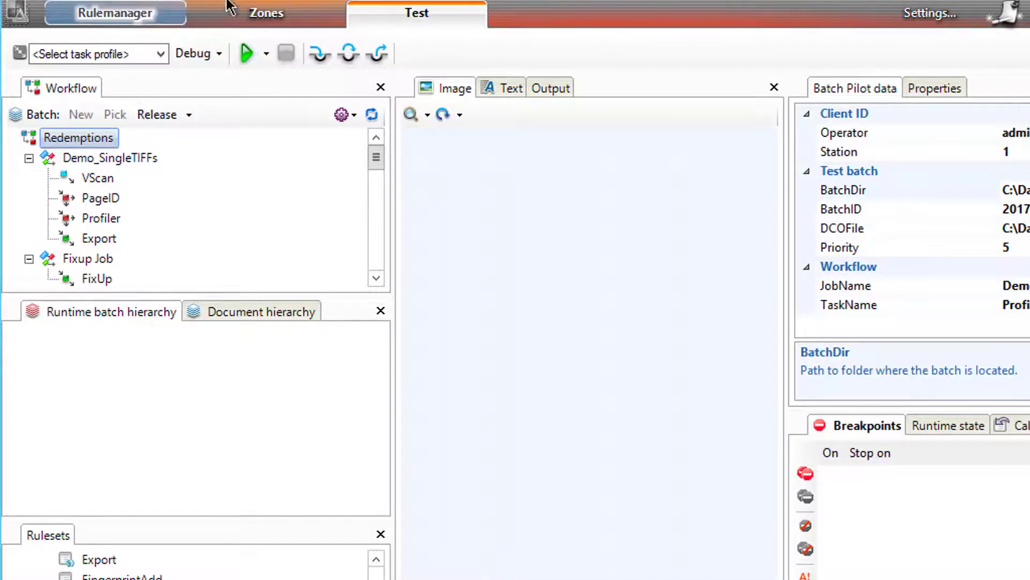
{"action": "left_click", "coordinate": [267, 13]}
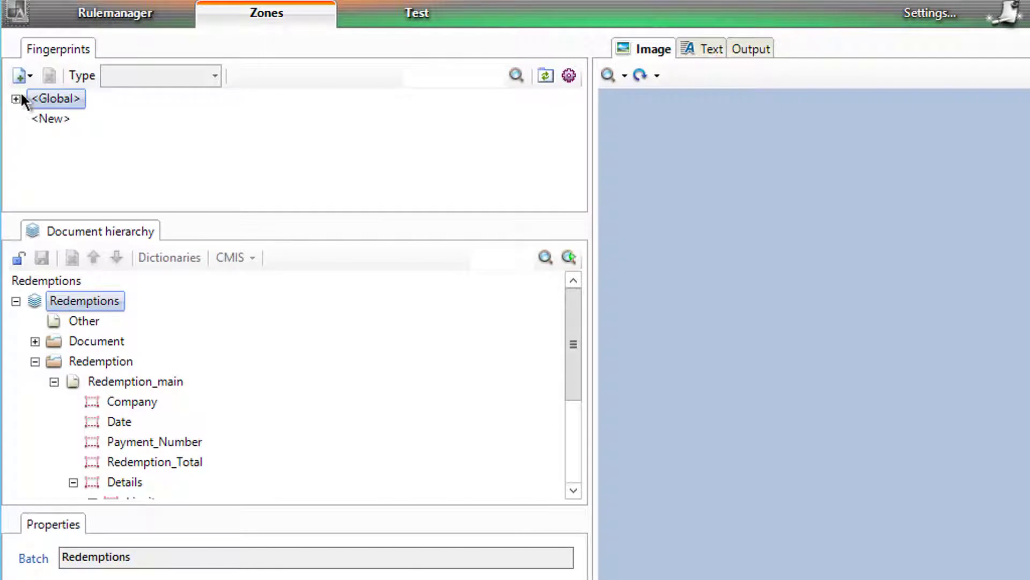
{"action": "left_click", "coordinate": [15, 98]}
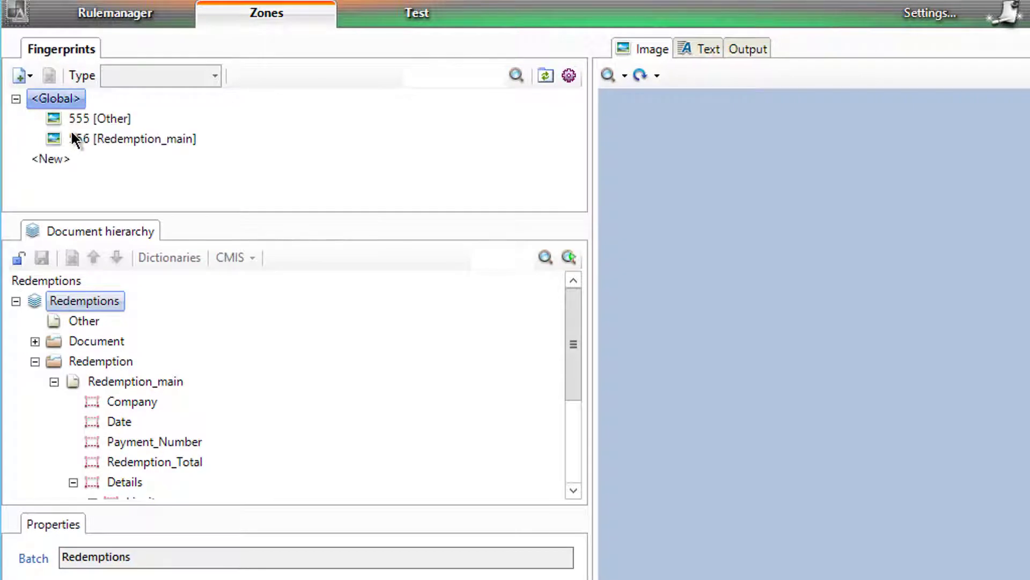
{"action": "left_click", "coordinate": [79, 139]}
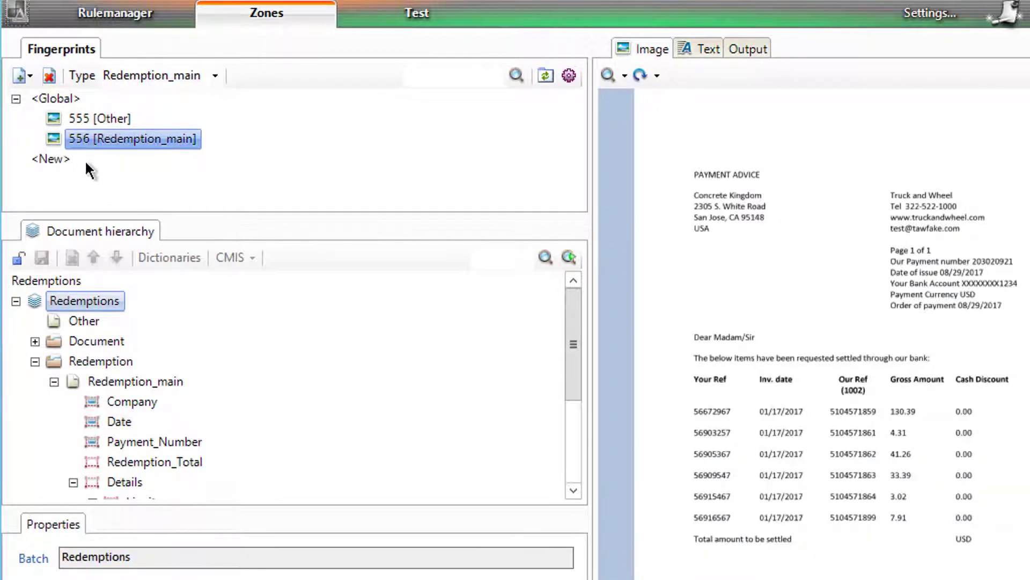
Step: Lock the document hierarchy and expand Redemption > Redemption_main > Details > Lineitem
{"action": "left_click", "coordinate": [19, 258]}
{"action": "left_click", "coordinate": [35, 361]}
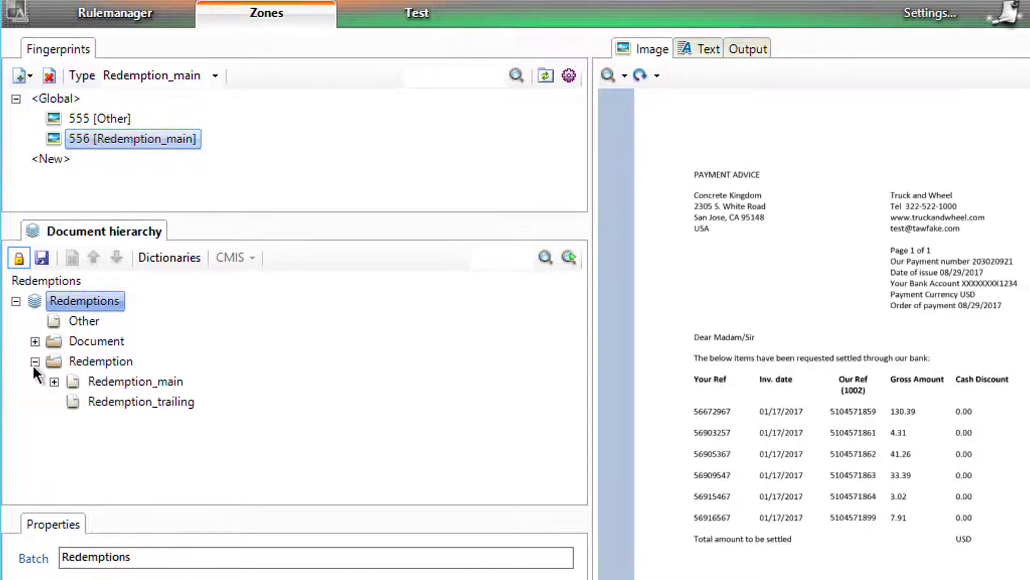
{"action": "left_click", "coordinate": [54, 382]}
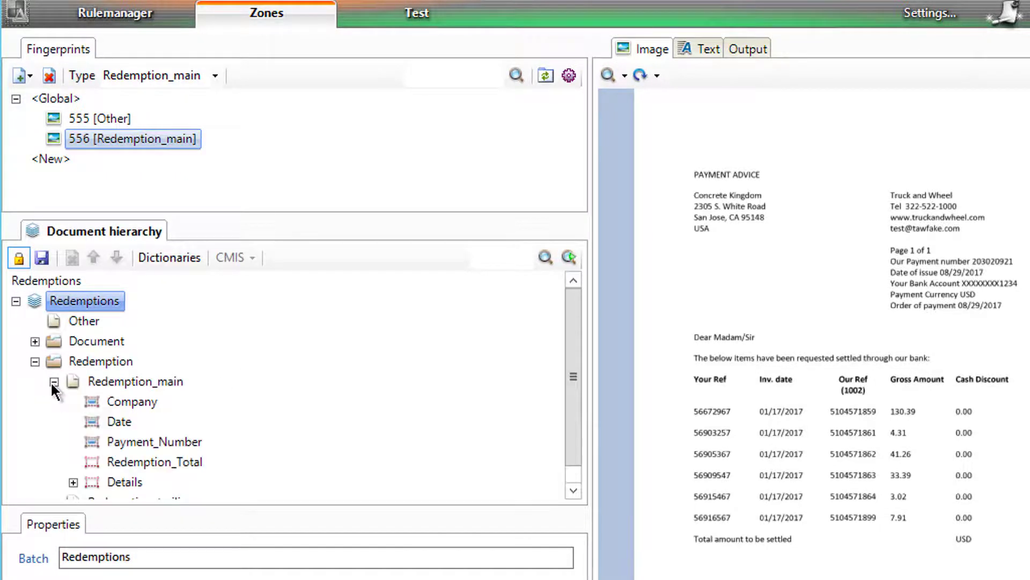
{"action": "left_click", "coordinate": [161, 462]}
{"action": "left_click", "coordinate": [118, 486]}
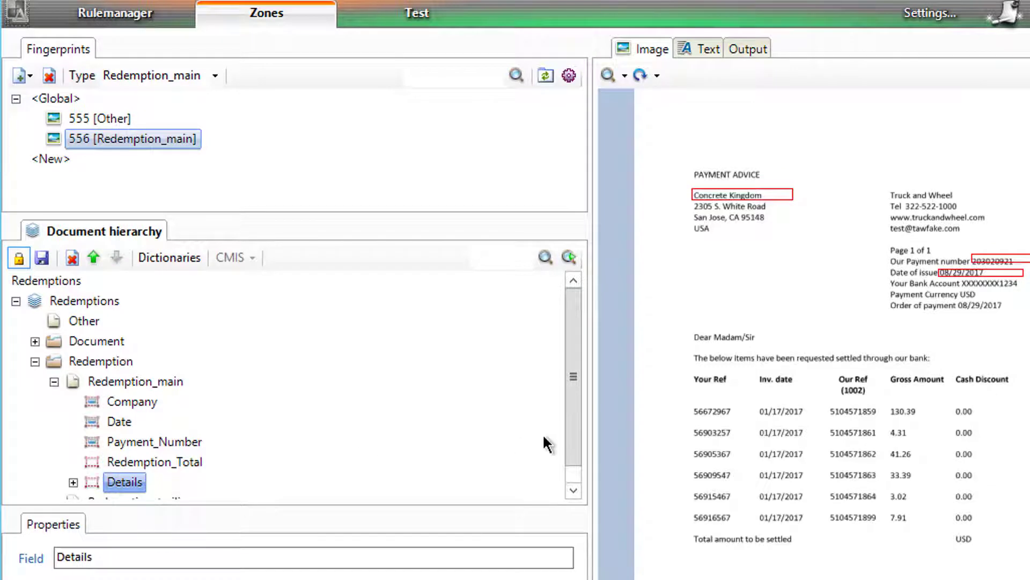
{"action": "scroll", "coordinate": [571, 432], "scroll_direction": "down", "scroll_amount": 1}
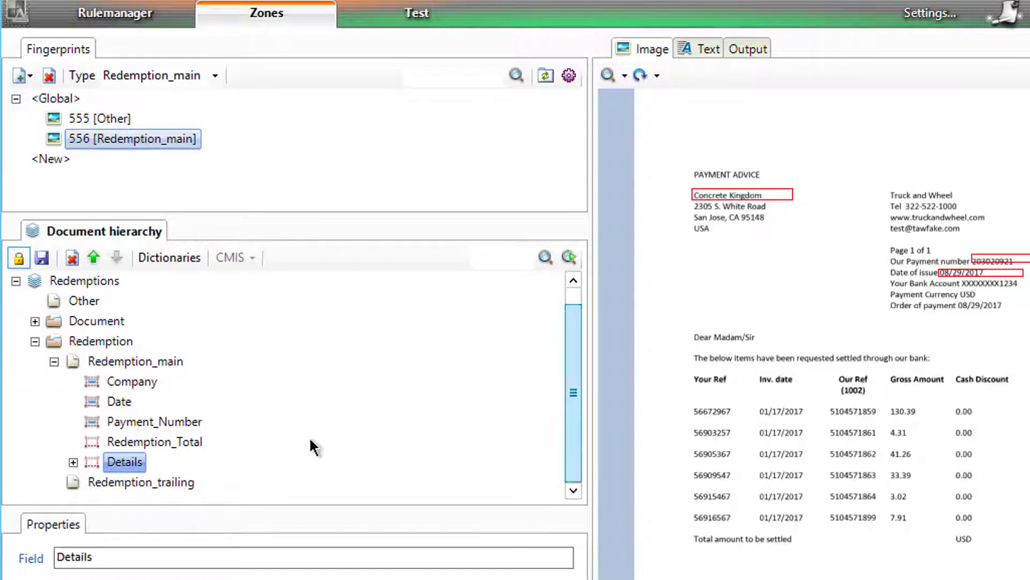
{"action": "left_click", "coordinate": [73, 462]}
{"action": "left_click", "coordinate": [92, 483]}
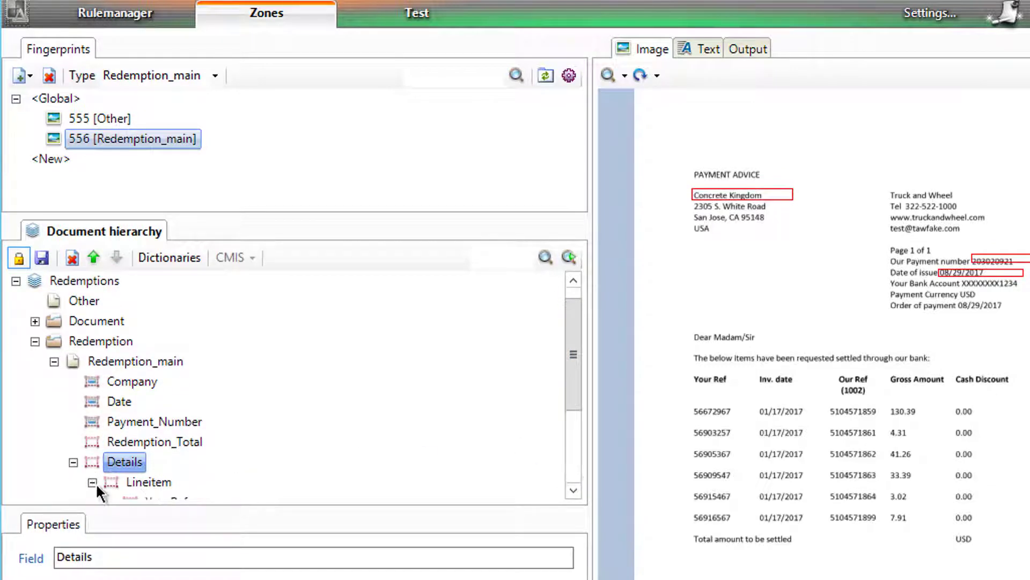
{"action": "scroll", "coordinate": [572, 364], "scroll_direction": "down", "scroll_amount": 3}
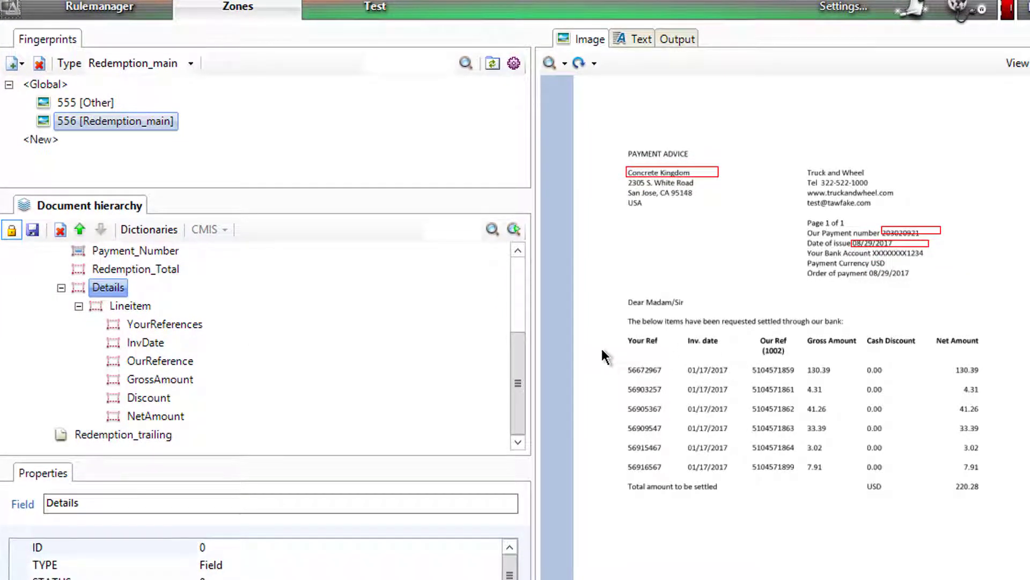
Step: Draw a Details zone around the whole line-item table and a Lineitem zone around its first row
{"action": "left_click_drag", "start_coordinate": [601, 349], "coordinate": [1021, 579]}
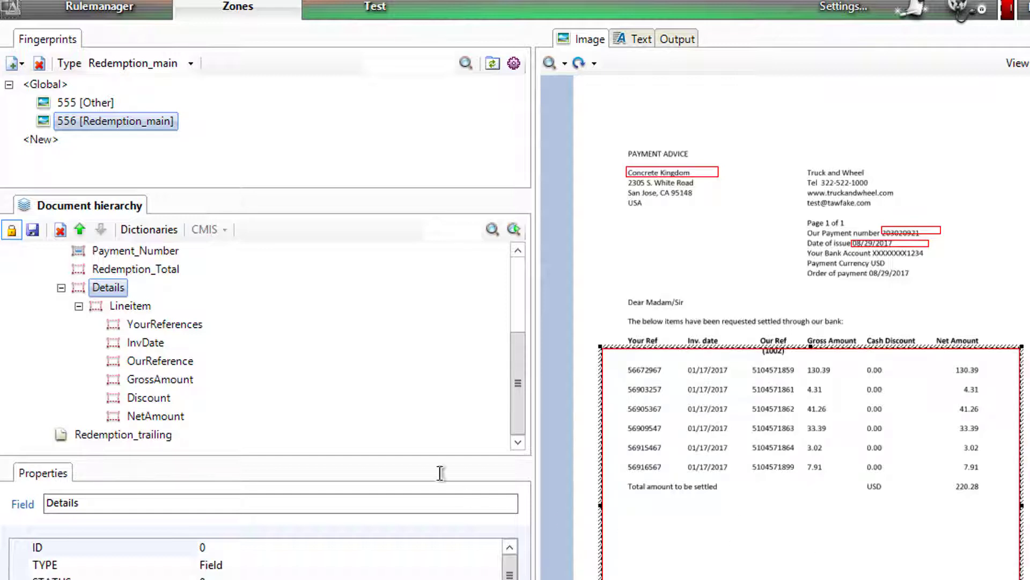
{"action": "left_click", "coordinate": [130, 306]}
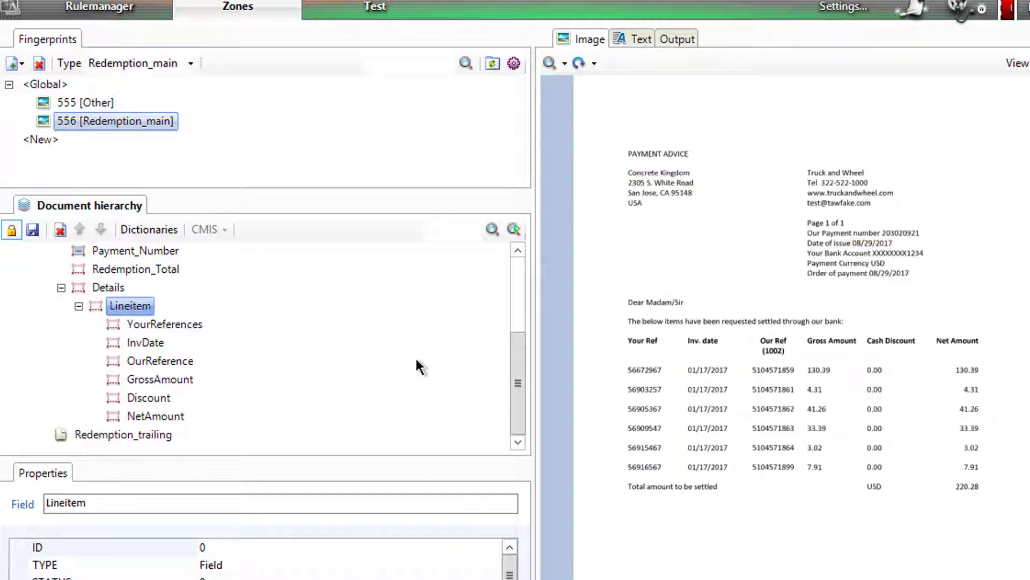
{"action": "mouse_move", "coordinate": [623, 364]}
{"action": "left_mouse_down"}
{"action": "mouse_move", "coordinate": [788, 358]}
{"action": "mouse_move", "coordinate": [993, 372]}
{"action": "mouse_move", "coordinate": [984, 372]}
{"action": "left_mouse_up"}
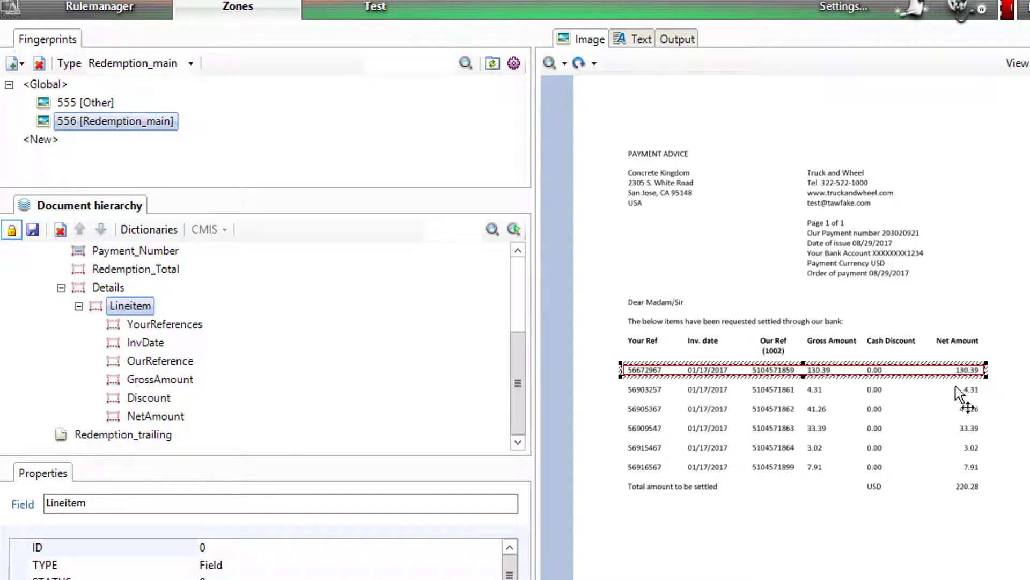
{"action": "left_click", "coordinate": [126, 320]}
{"action": "left_click", "coordinate": [548, 63]}
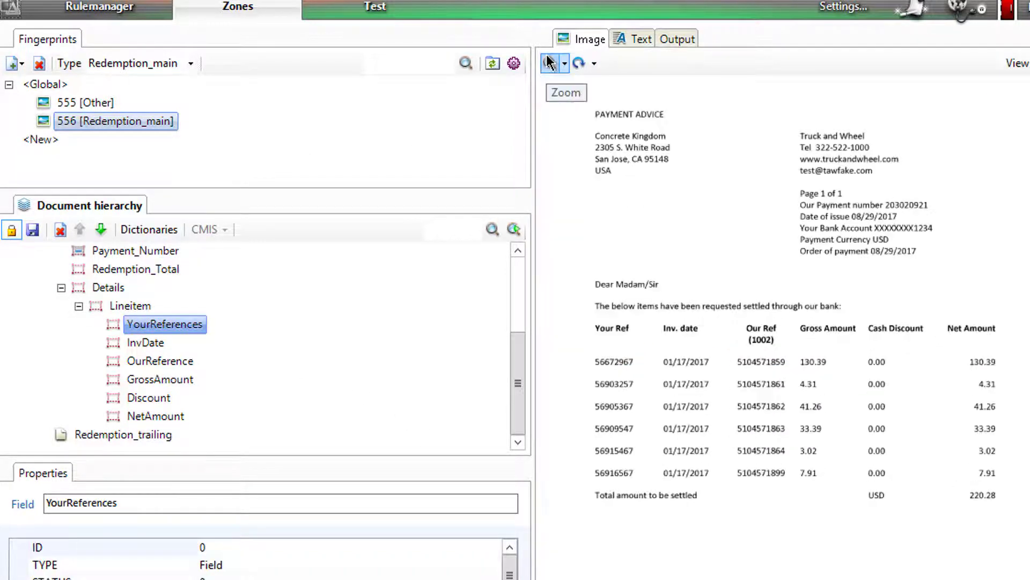
{"action": "left_click", "coordinate": [549, 63]}
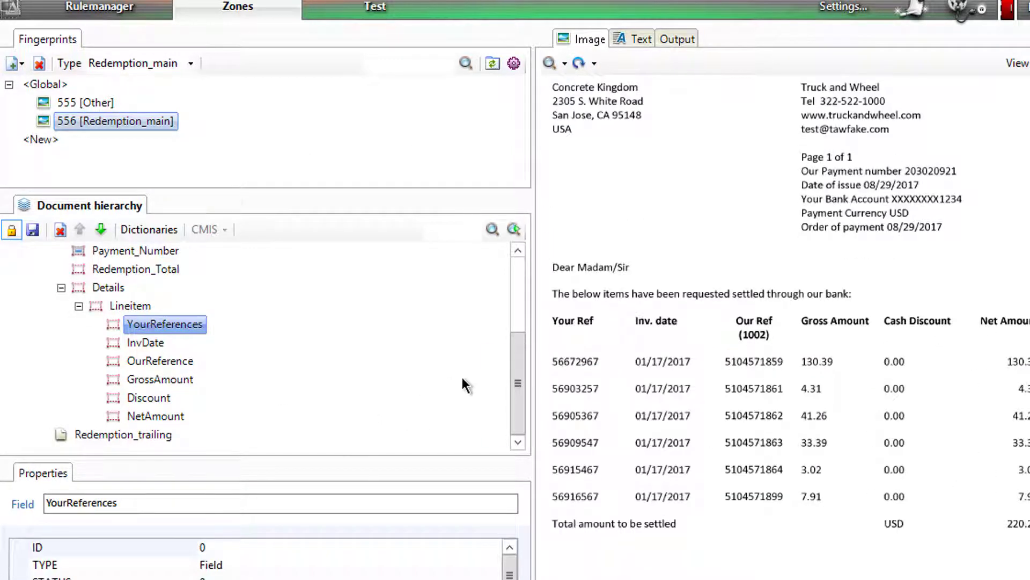
{"action": "left_click_drag", "start_coordinate": [552, 356], "coordinate": [604, 367]}
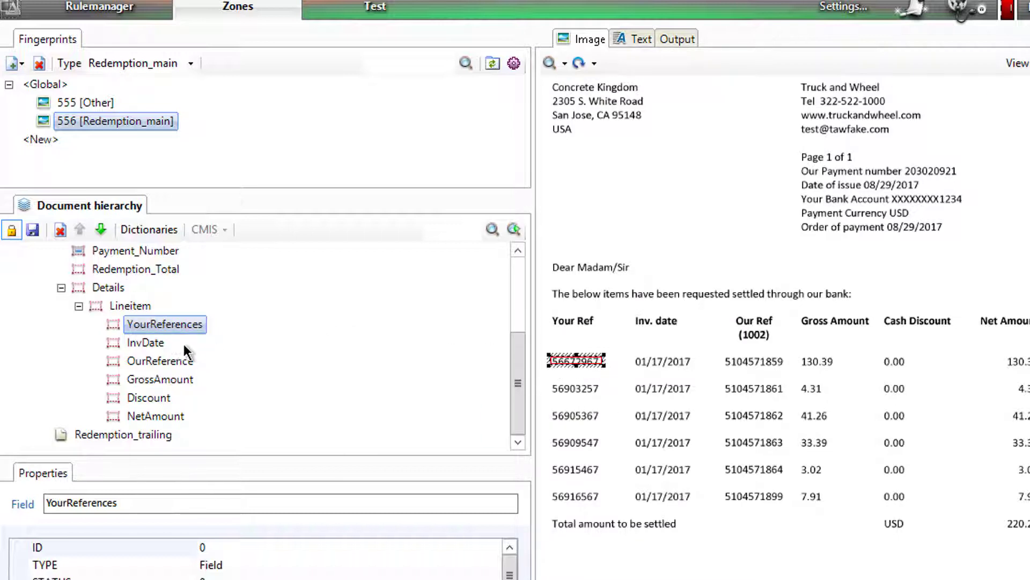
{"action": "left_click", "coordinate": [140, 342]}
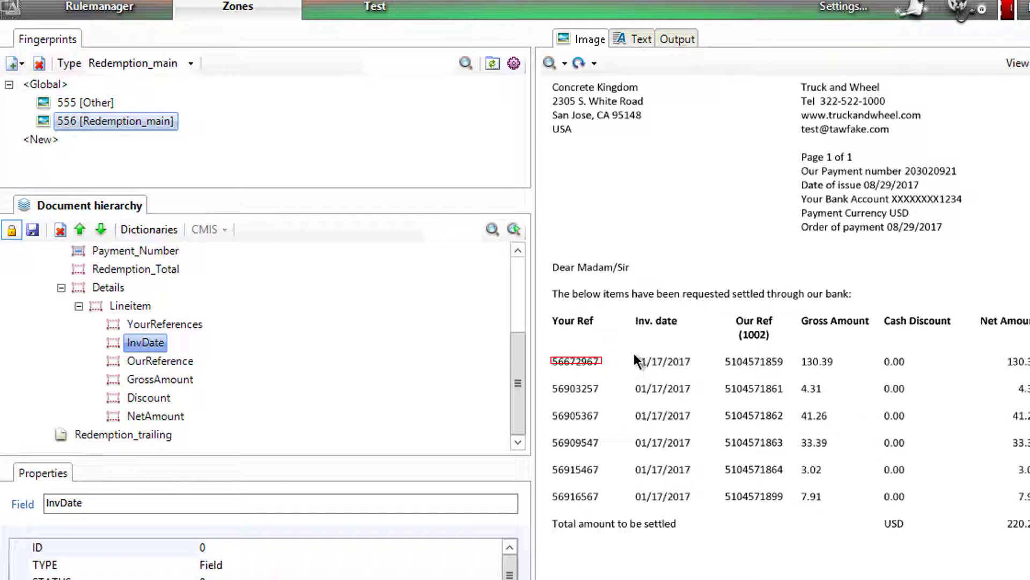
{"action": "left_click_drag", "start_coordinate": [635, 358], "coordinate": [691, 363]}
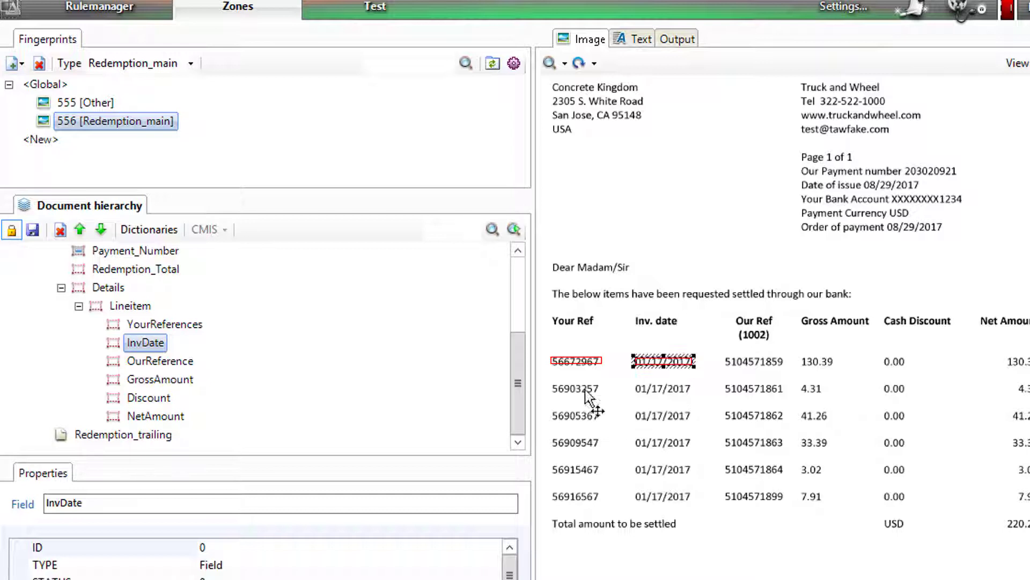
{"action": "left_click", "coordinate": [161, 361]}
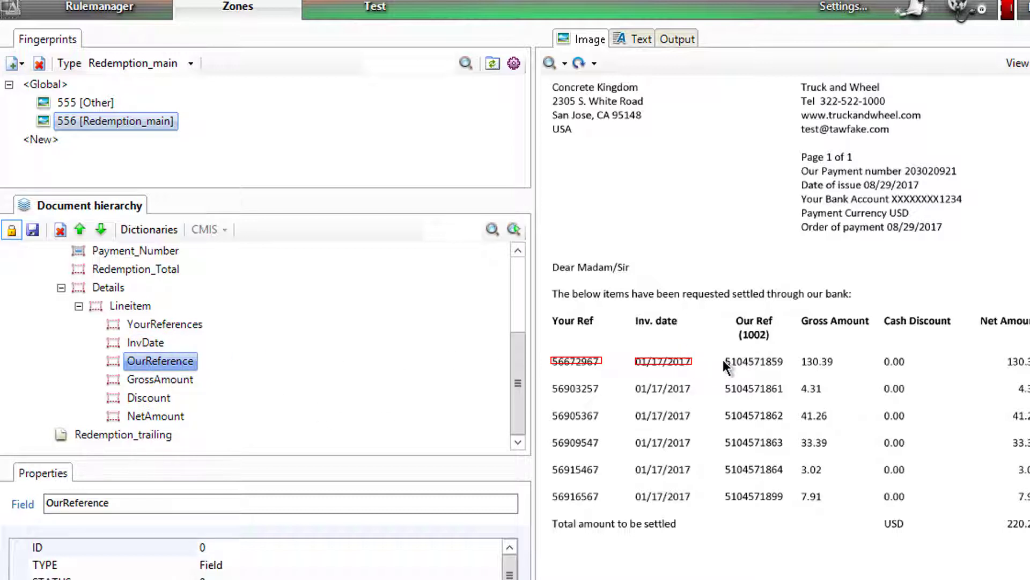
{"action": "left_click_drag", "start_coordinate": [724, 358], "coordinate": [785, 363]}
Step: Review the first three zones, then zone GrossAmount around the first-row value 130.39
{"action": "left_click", "coordinate": [159, 380]}
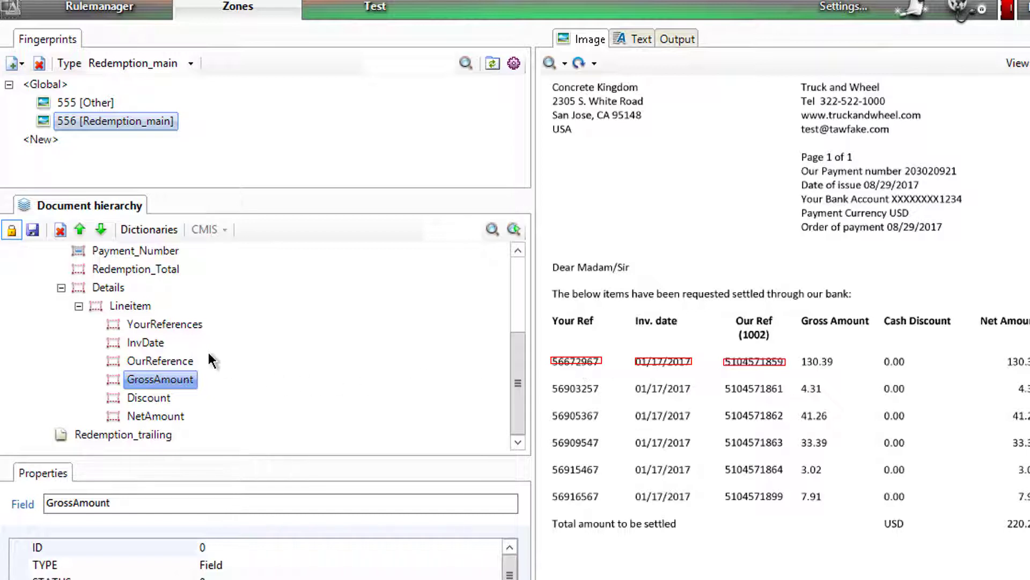
{"action": "left_click", "coordinate": [153, 325]}
{"action": "left_click", "coordinate": [147, 346]}
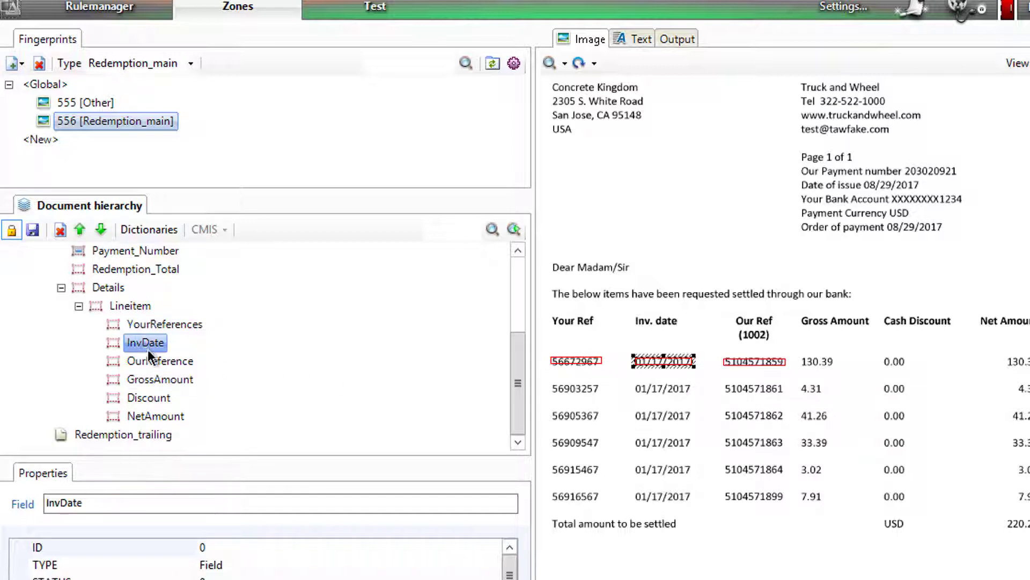
{"action": "left_click", "coordinate": [155, 363]}
{"action": "left_click", "coordinate": [187, 381]}
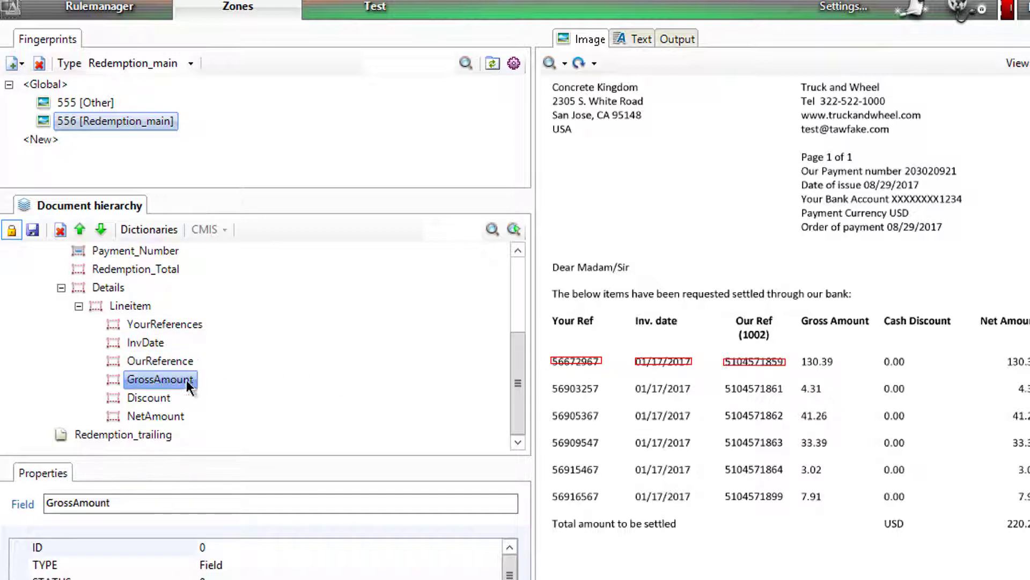
{"action": "left_click", "coordinate": [836, 364]}
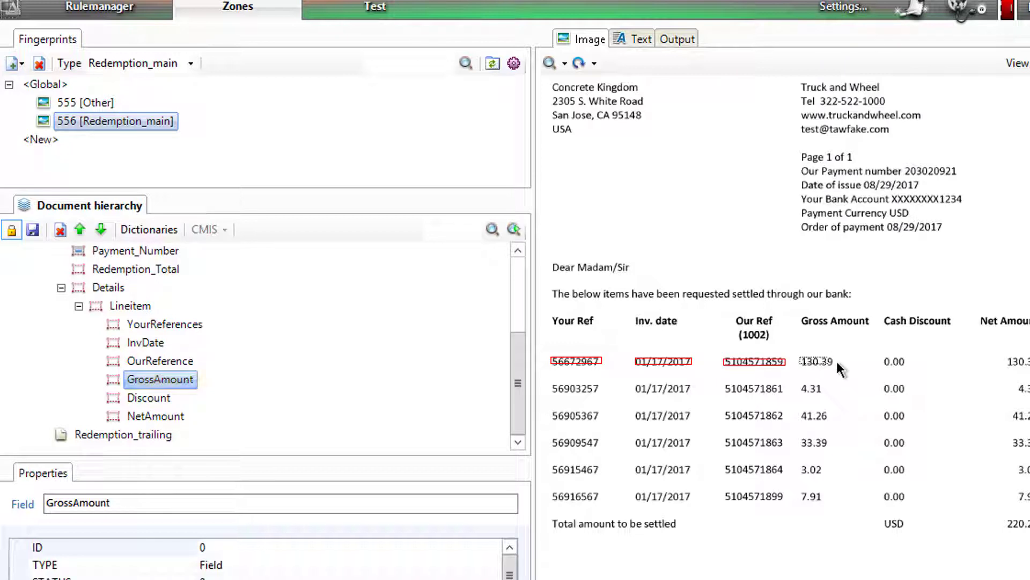
{"action": "left_click", "coordinate": [838, 363]}
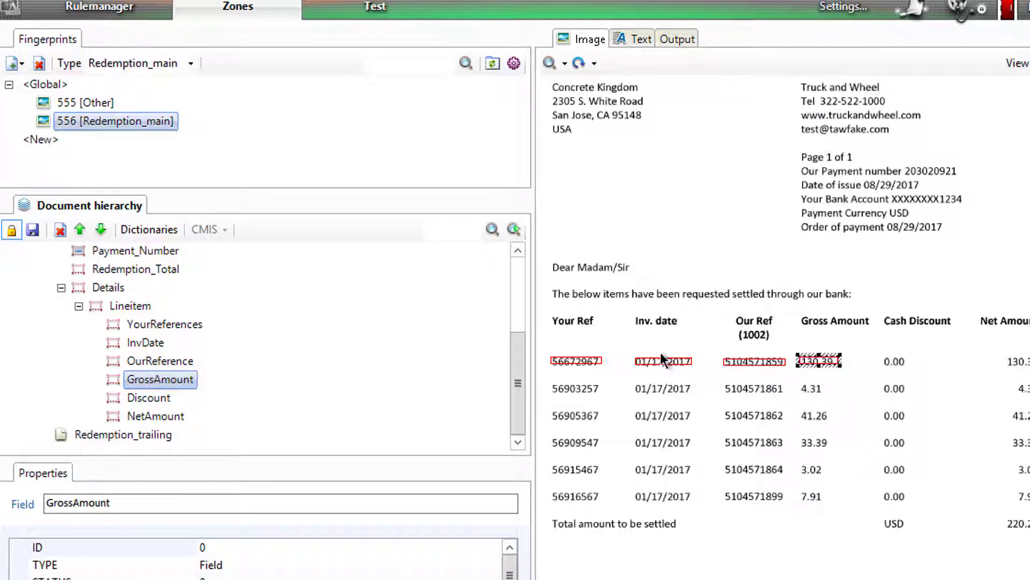
Step: Zone Discount around the first-row 0.00 and NetAmount around the first Net Amount value
{"action": "left_click", "coordinate": [131, 400]}
{"action": "left_click", "coordinate": [883, 356]}
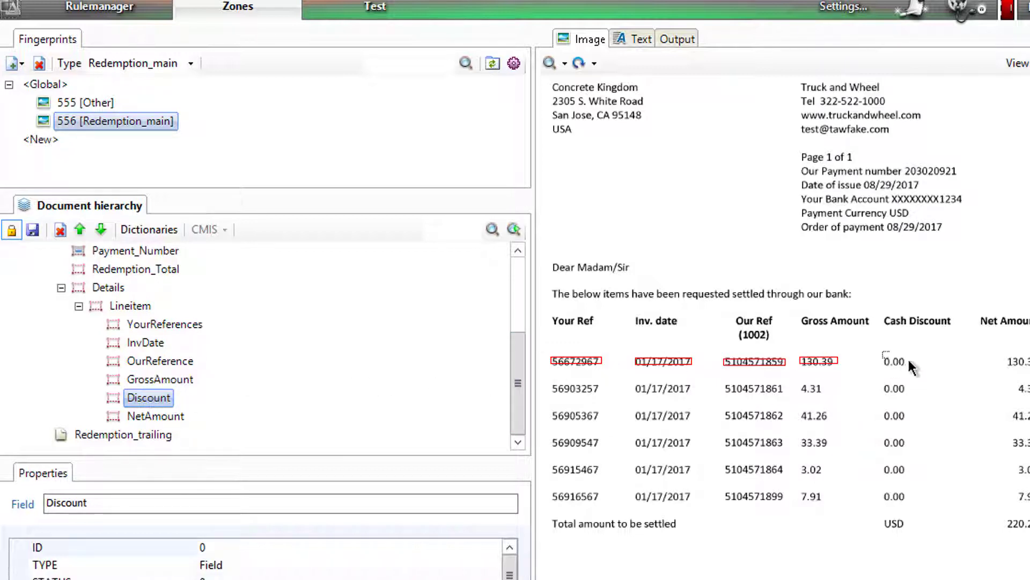
{"action": "left_click_drag", "start_coordinate": [920, 363], "coordinate": [922, 366]}
{"action": "left_click", "coordinate": [152, 412]}
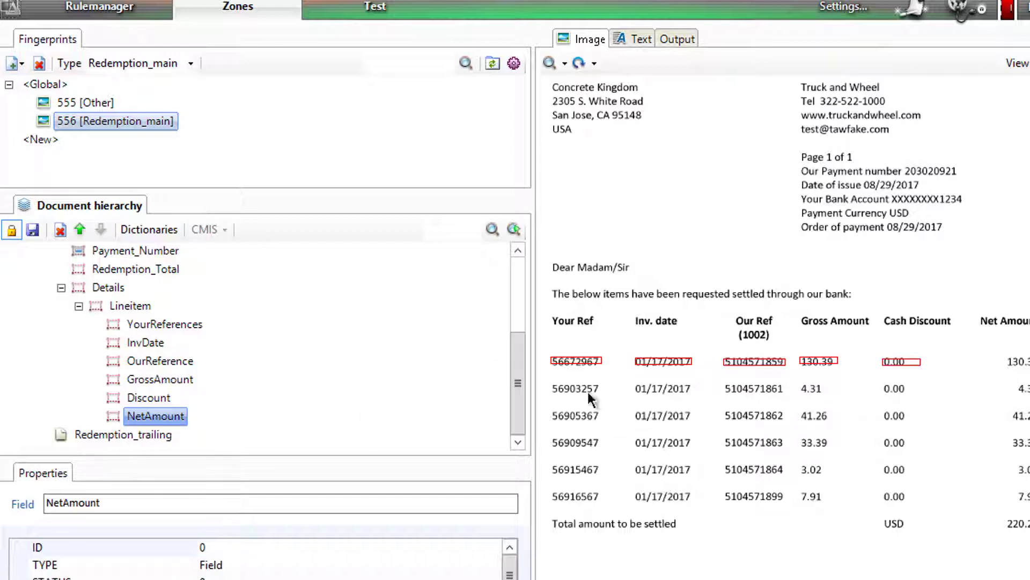
{"action": "left_click", "coordinate": [1009, 361]}
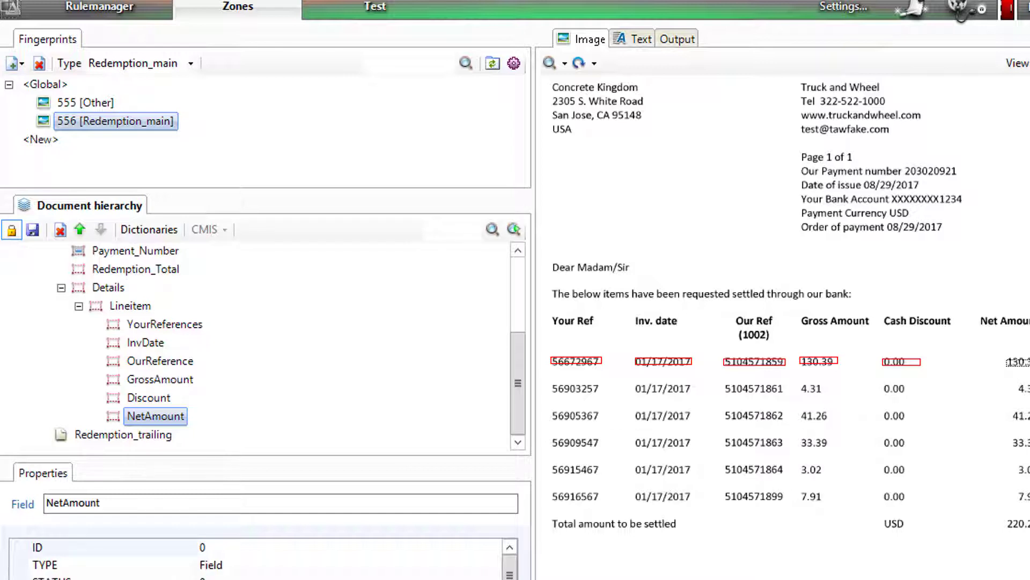
{"action": "left_click_drag", "start_coordinate": [1007, 359], "coordinate": [1029, 366]}
Step: Save the zones, check the Details, Lineitem and YourReferences zones, then go to testing
{"action": "left_click", "coordinate": [32, 230]}
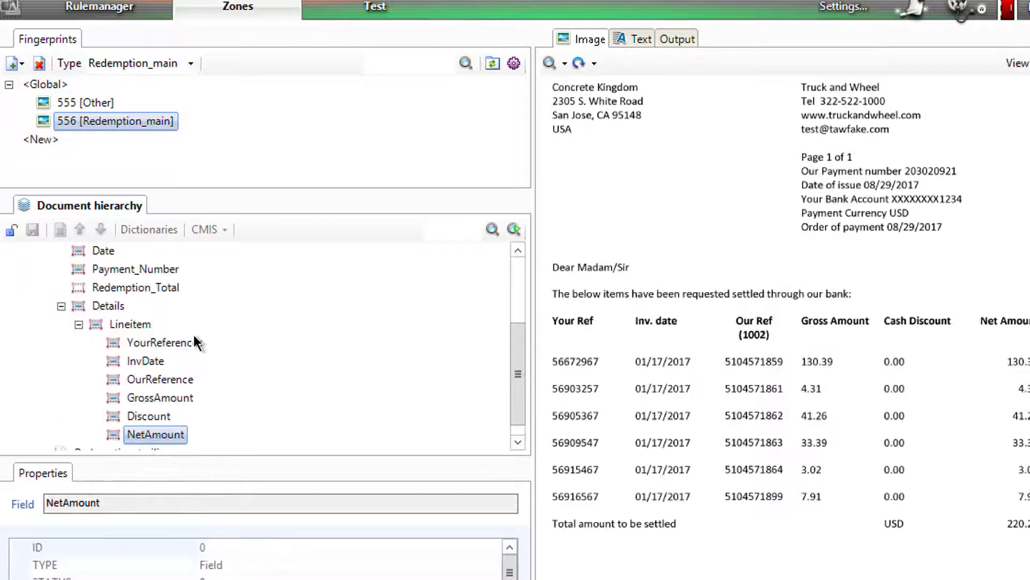
{"action": "left_click", "coordinate": [108, 311]}
{"action": "left_click", "coordinate": [119, 325]}
{"action": "left_click", "coordinate": [132, 343]}
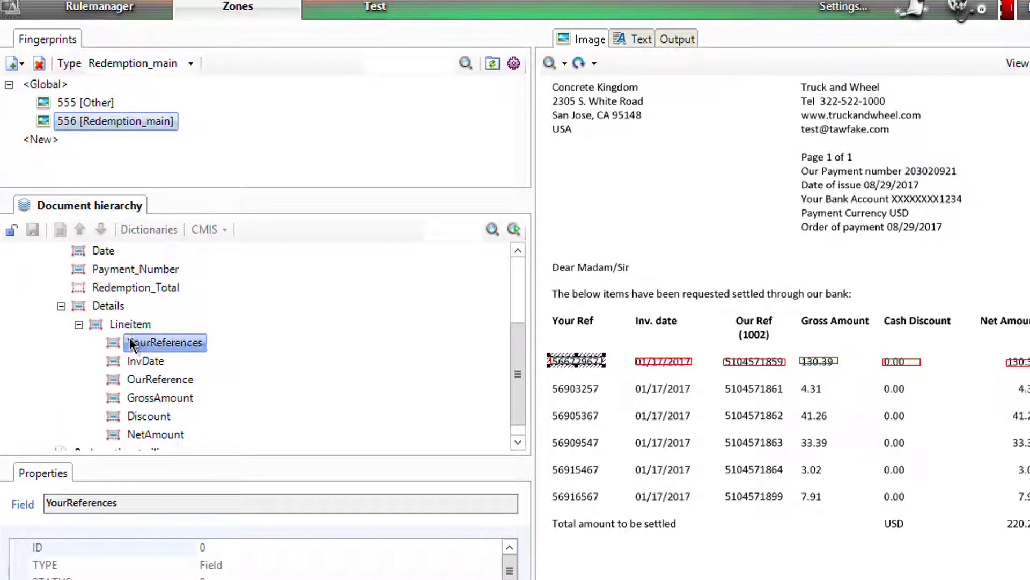
{"action": "left_click", "coordinate": [123, 324]}
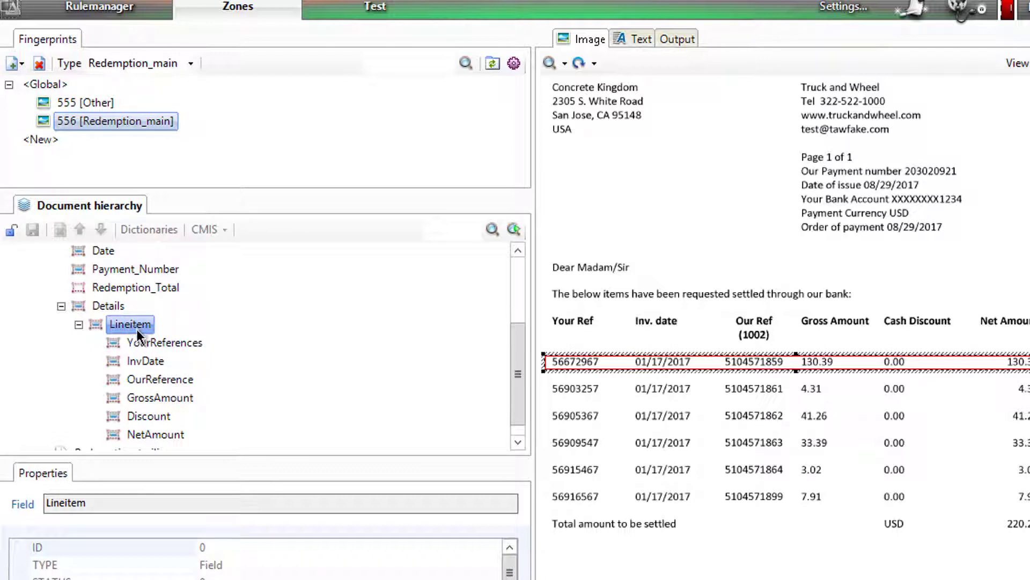
{"action": "left_click", "coordinate": [143, 346]}
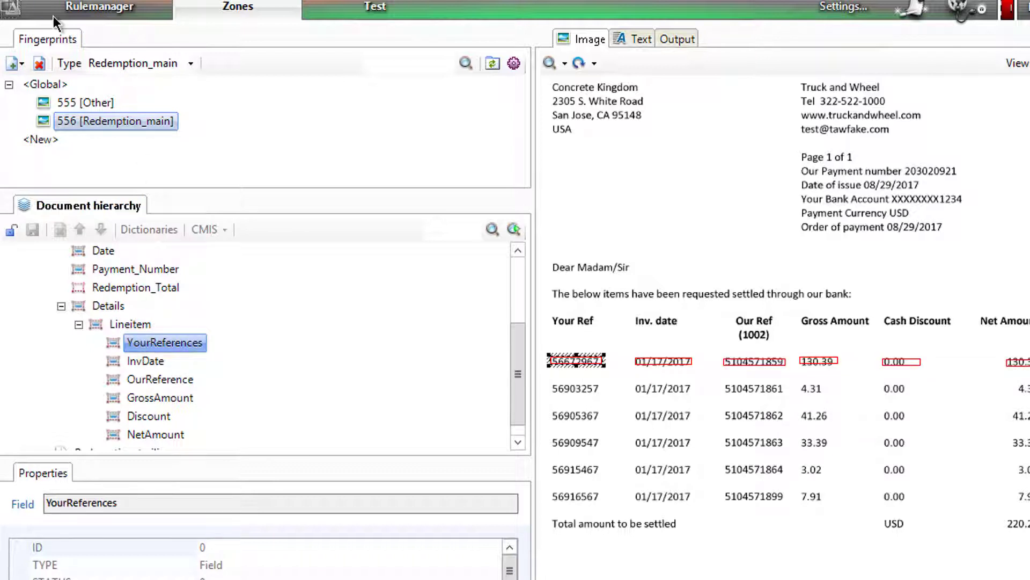
{"action": "left_click", "coordinate": [351, 8]}
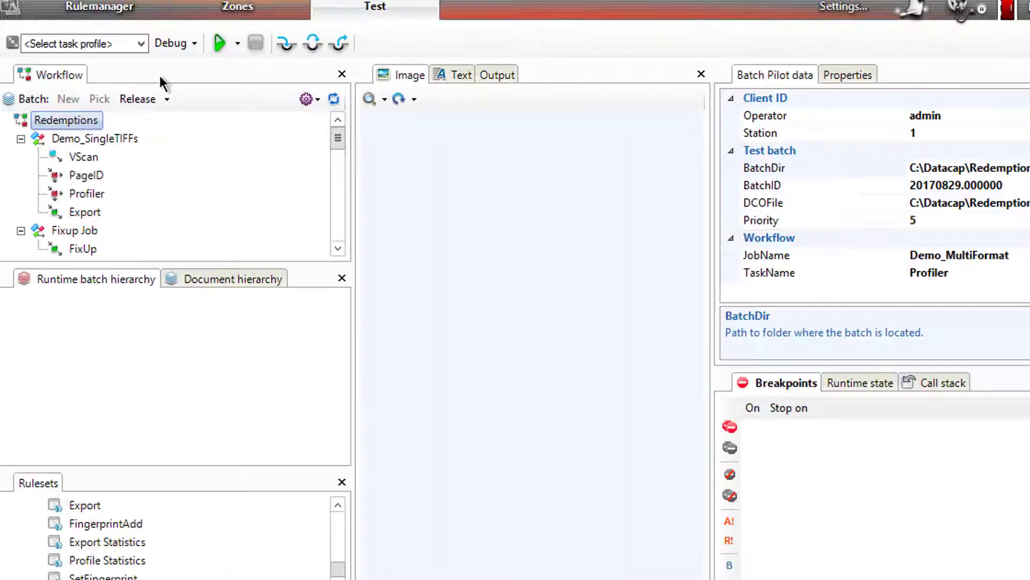
Step: Rerun the Profiler task profile on the existing batch and keep it running
{"action": "left_click", "coordinate": [20, 139]}
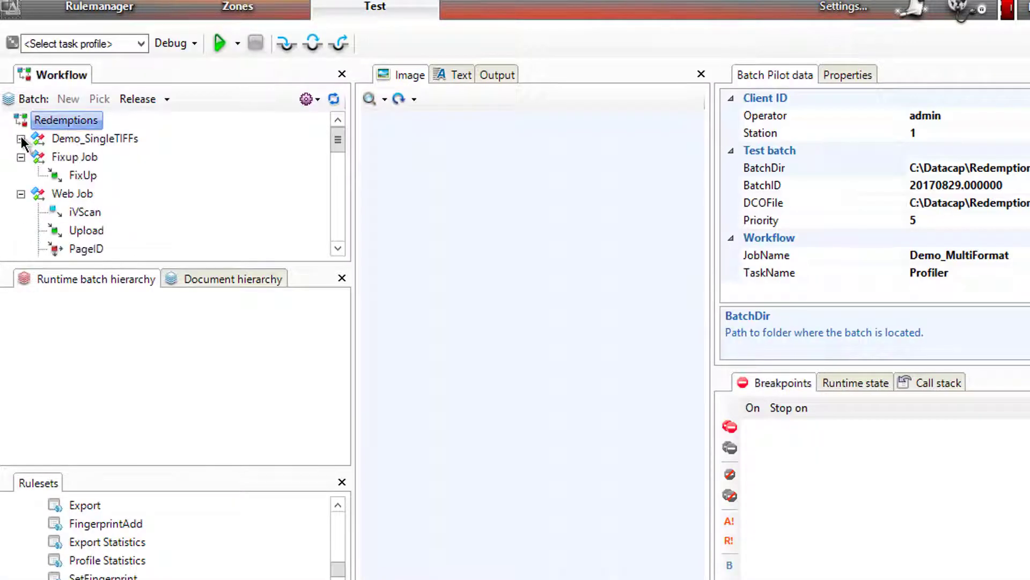
{"action": "left_click", "coordinate": [21, 157]}
{"action": "left_click", "coordinate": [21, 175]}
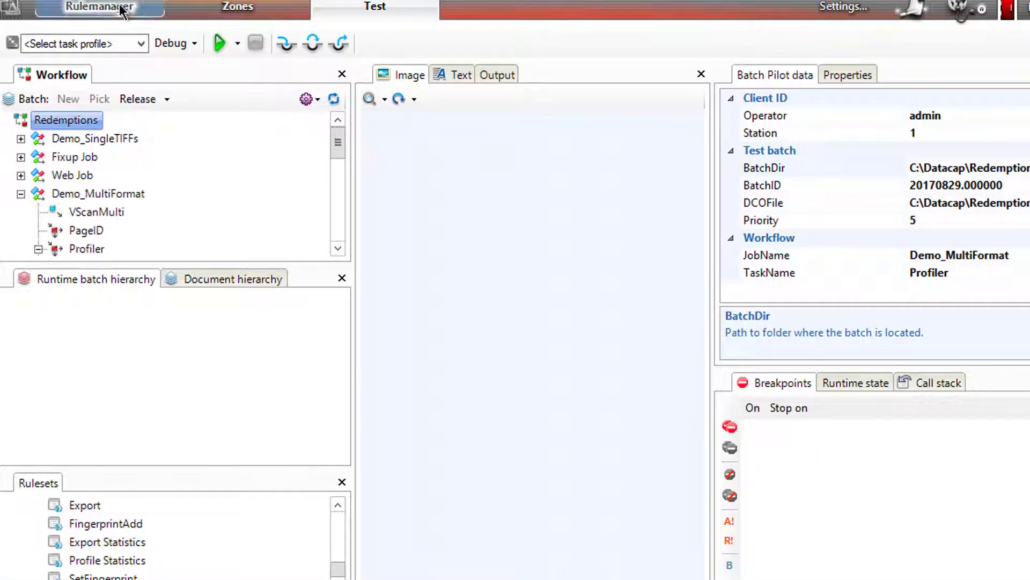
{"action": "left_click", "coordinate": [122, 45]}
{"action": "left_click", "coordinate": [65, 97]}
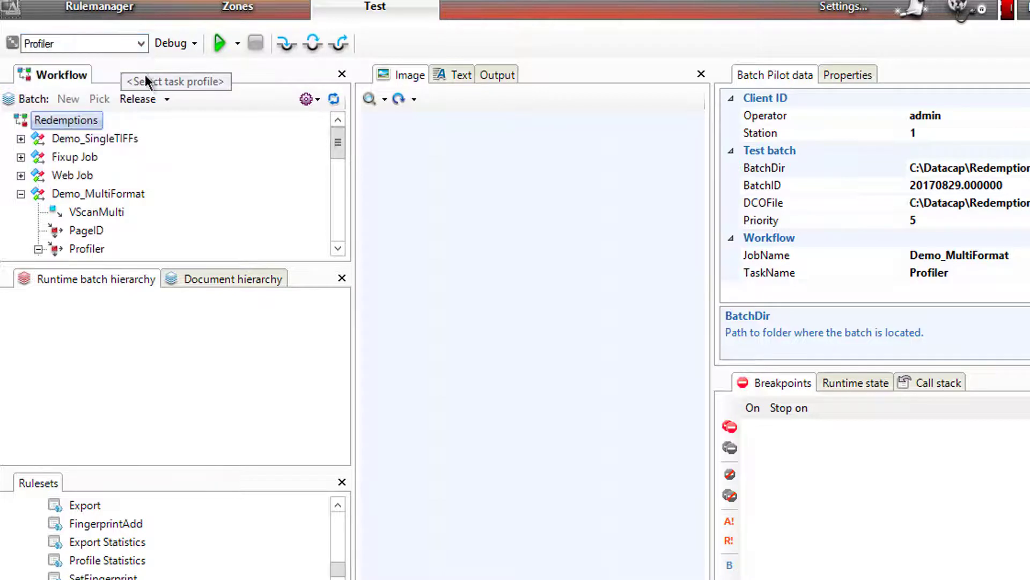
{"action": "left_click", "coordinate": [215, 51]}
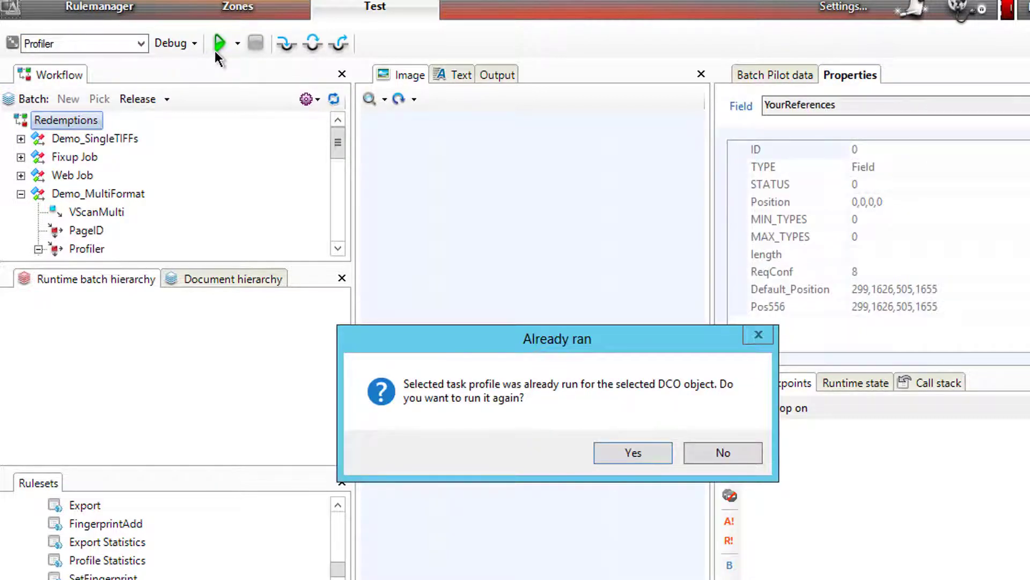
{"action": "key", "text": "Return"}
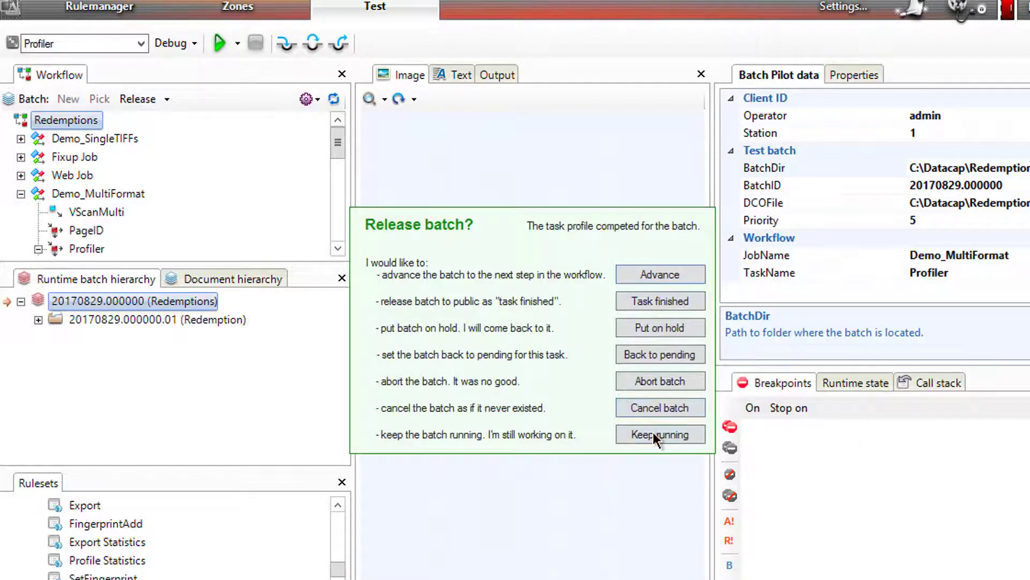
{"action": "left_click", "coordinate": [652, 433]}
Step: Expand TM000002 to check the extracted Company, Date and Payment_Number values
{"action": "left_click", "coordinate": [38, 319]}
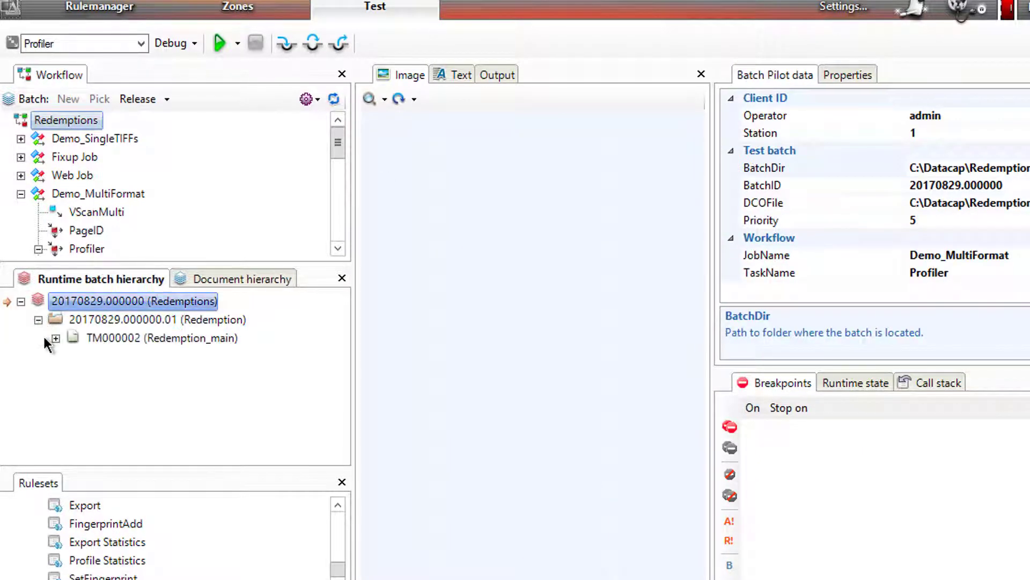
{"action": "left_click", "coordinate": [56, 338]}
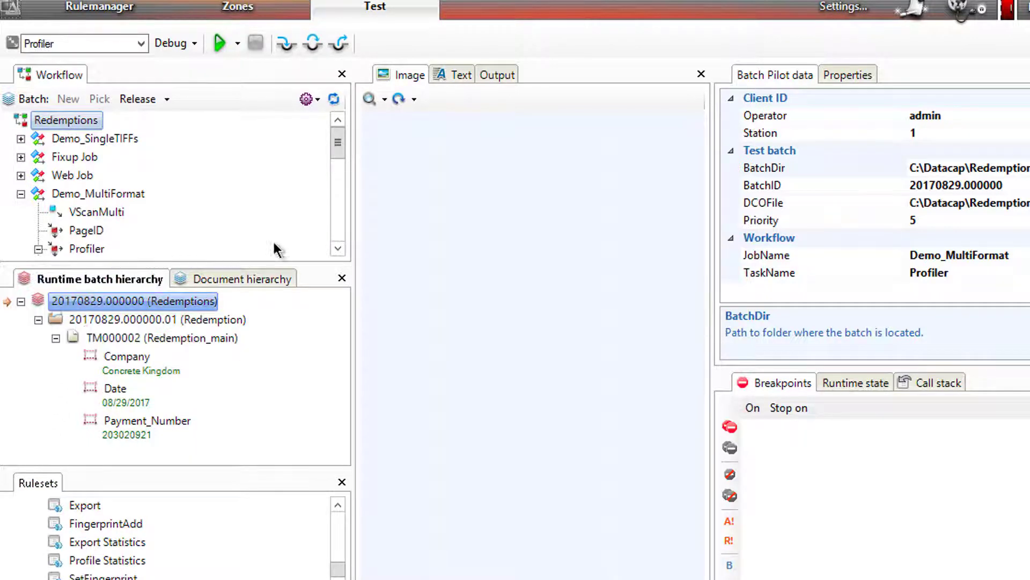
{"action": "scroll", "coordinate": [338, 238], "scroll_direction": "down", "scroll_amount": 2}
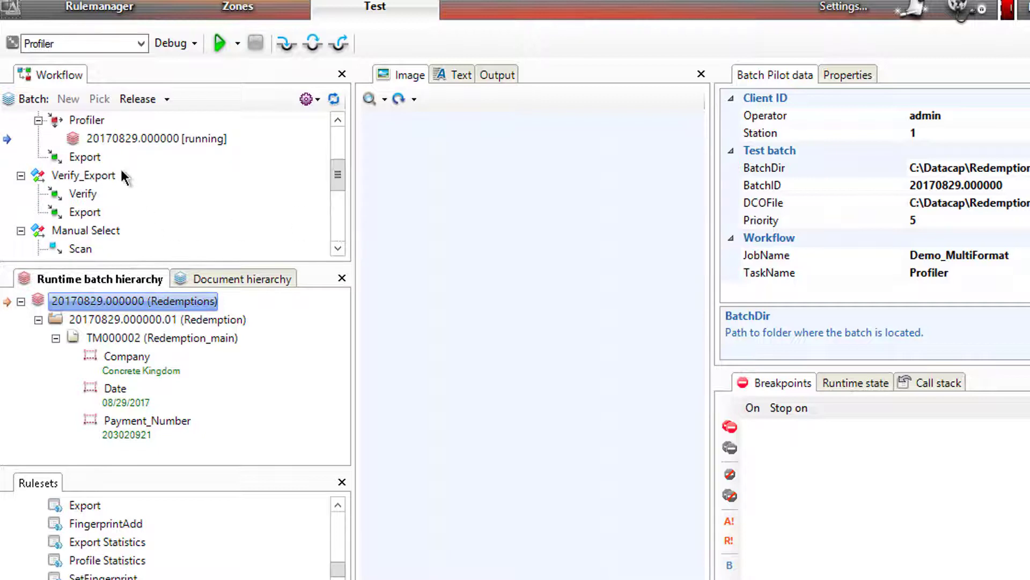
{"action": "right_click", "coordinate": [94, 140]}
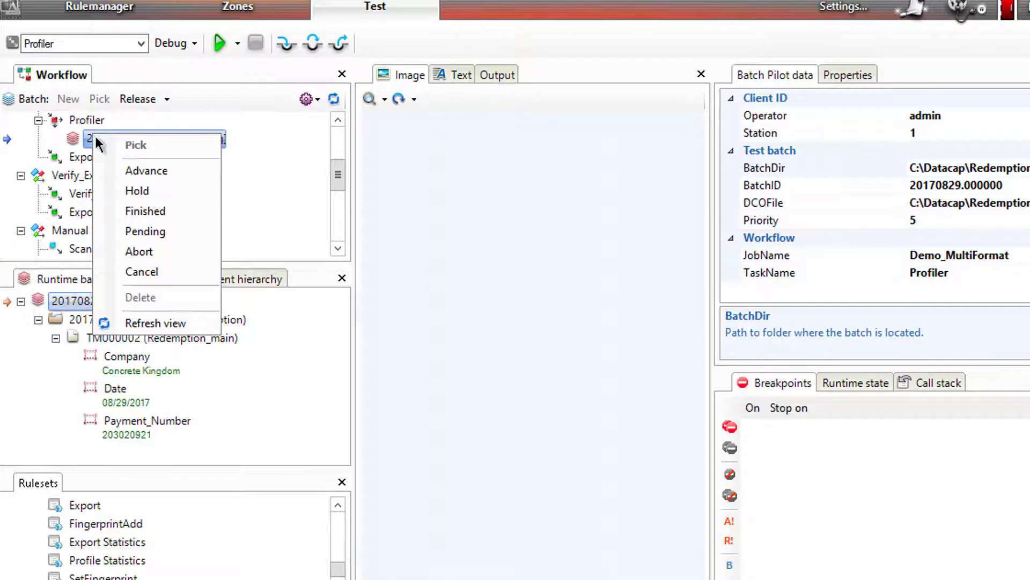
Step: Cancel the running batch and create a new batch at the VScanMulti task
{"action": "left_click", "coordinate": [145, 277]}
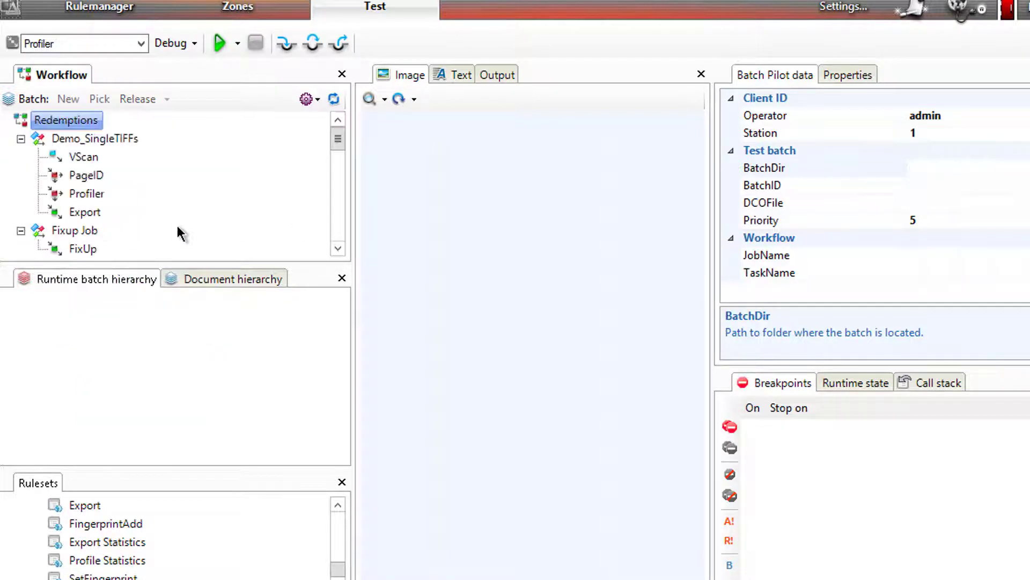
{"action": "left_click", "coordinate": [339, 222]}
{"action": "left_click", "coordinate": [335, 230]}
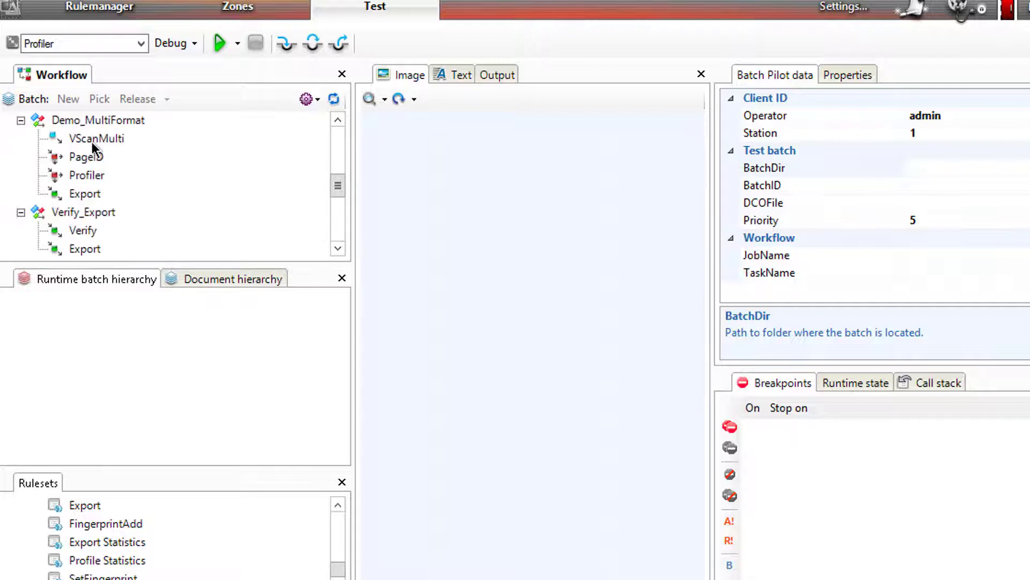
{"action": "left_click", "coordinate": [91, 140]}
{"action": "right_click", "coordinate": [91, 140]}
{"action": "left_click", "coordinate": [137, 148]}
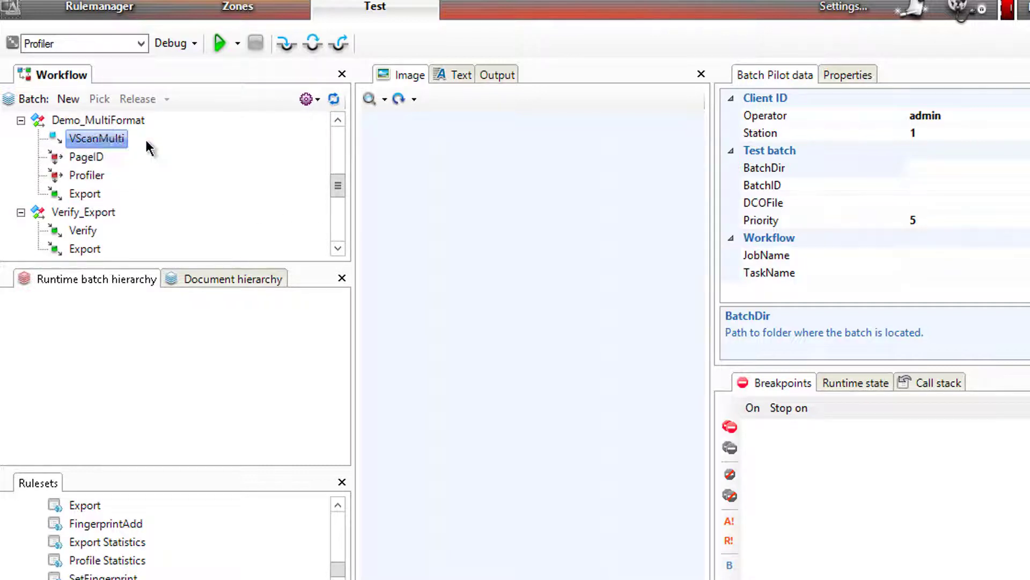
Step: Run ScanFromDisk_MultiFormat and PageID on the new batch, advancing it to Profiler
{"action": "left_click", "coordinate": [138, 43]}
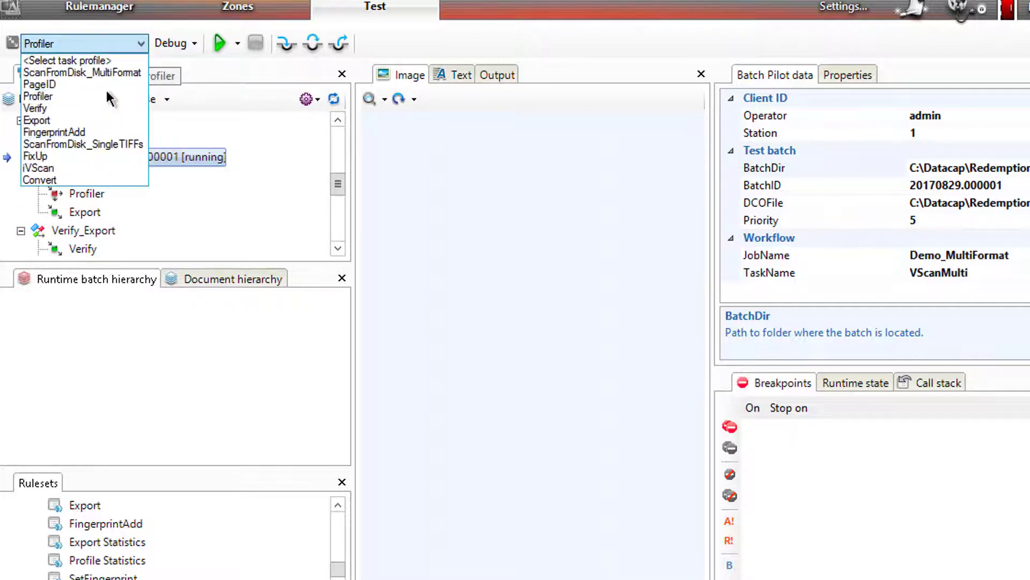
{"action": "left_click", "coordinate": [106, 73]}
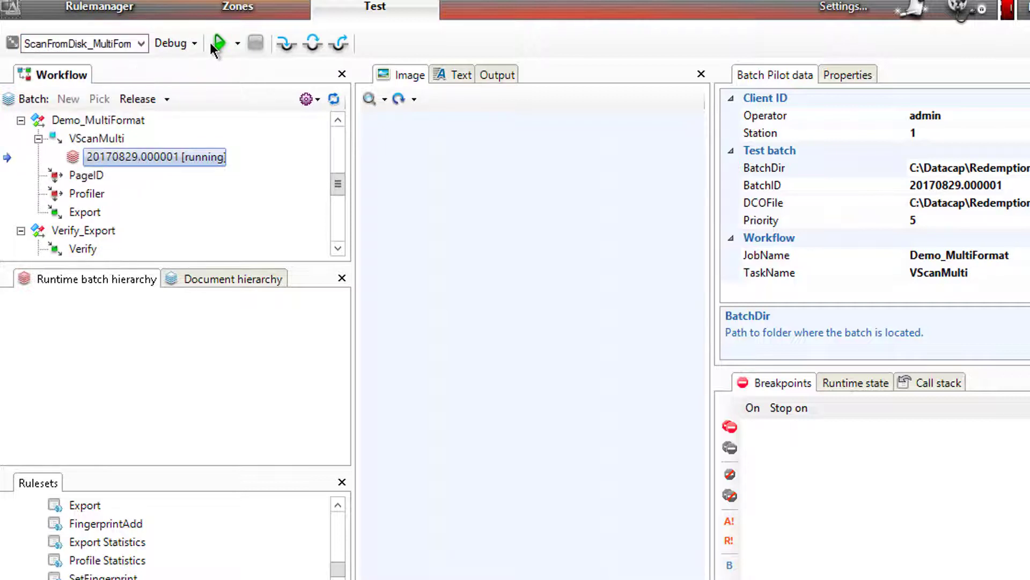
{"action": "left_click", "coordinate": [219, 43]}
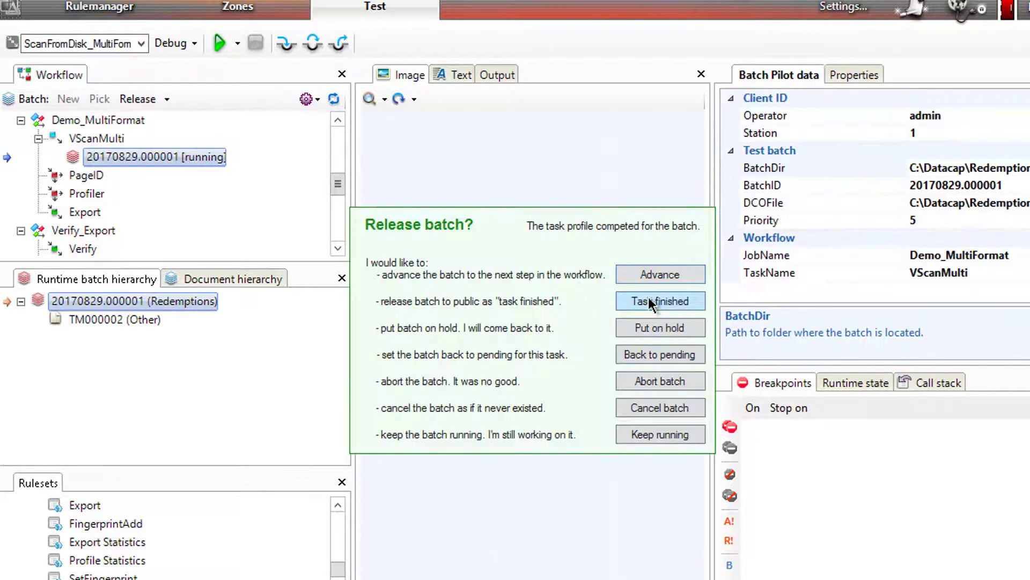
{"action": "left_click", "coordinate": [647, 276]}
{"action": "left_click", "coordinate": [219, 43]}
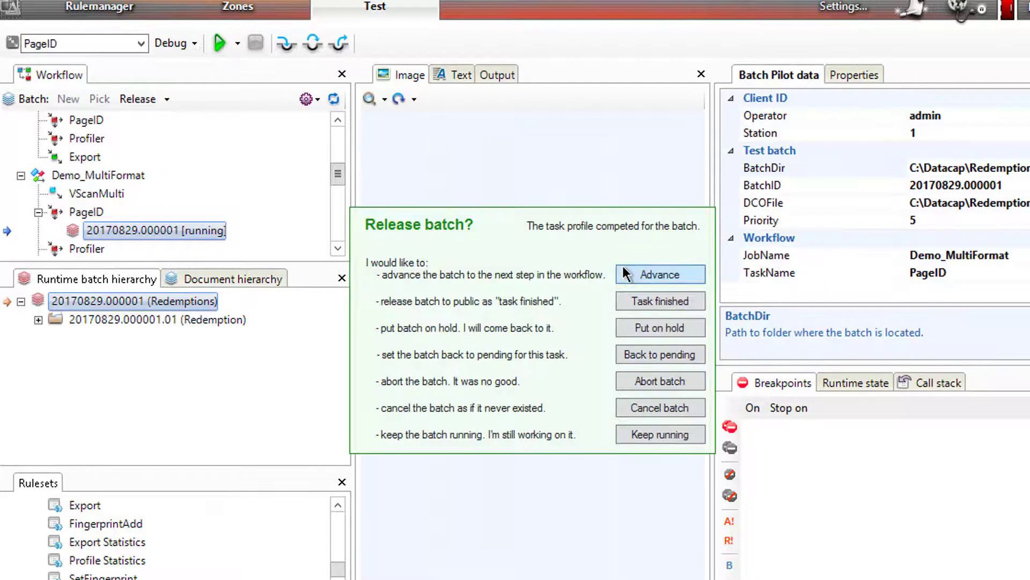
{"action": "left_click", "coordinate": [657, 275]}
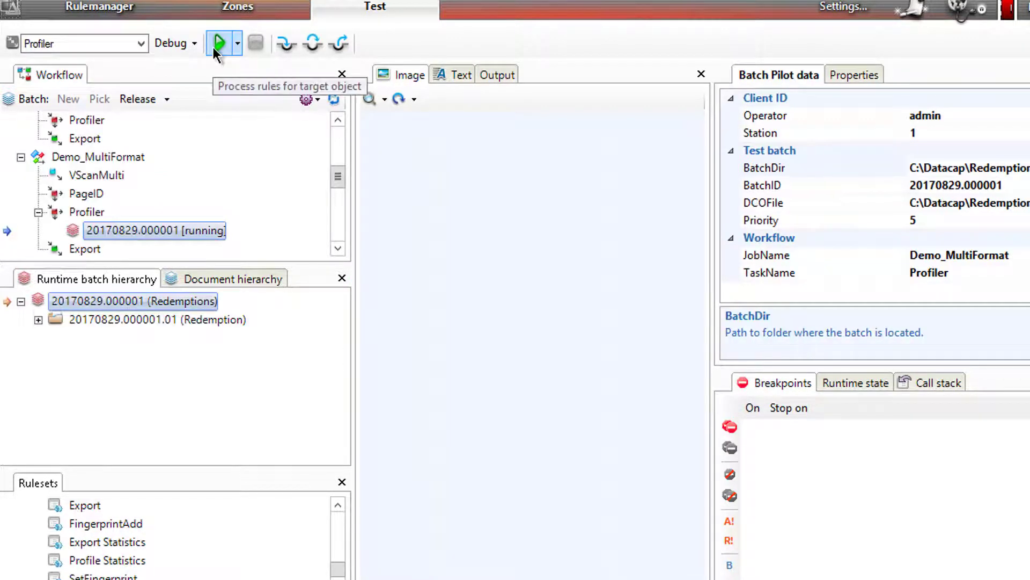
{"action": "left_click", "coordinate": [38, 320]}
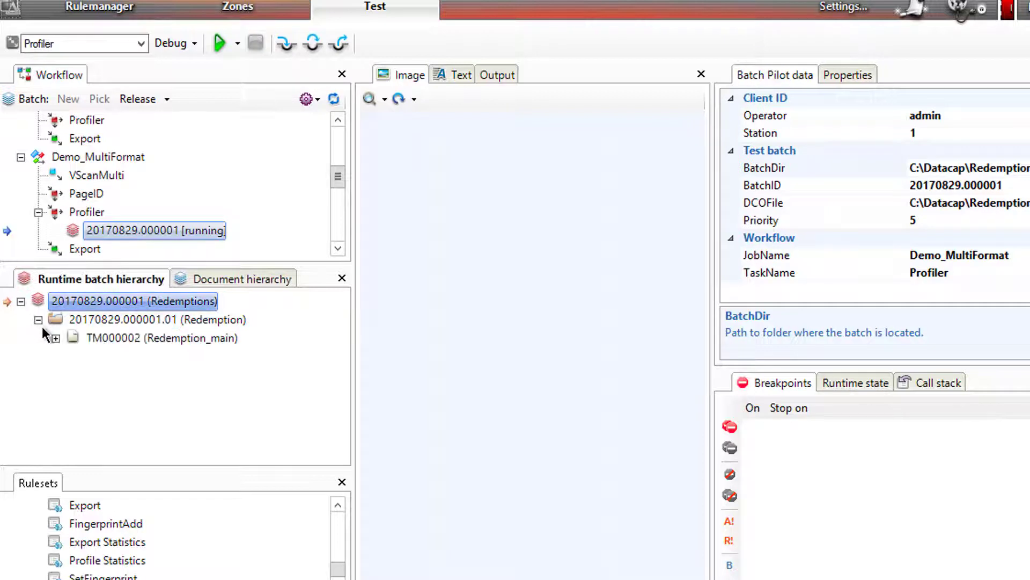
Step: Run the Profiler rules on test batch 20170829.000001 and keep the batch after processing
{"action": "left_click", "coordinate": [55, 338]}
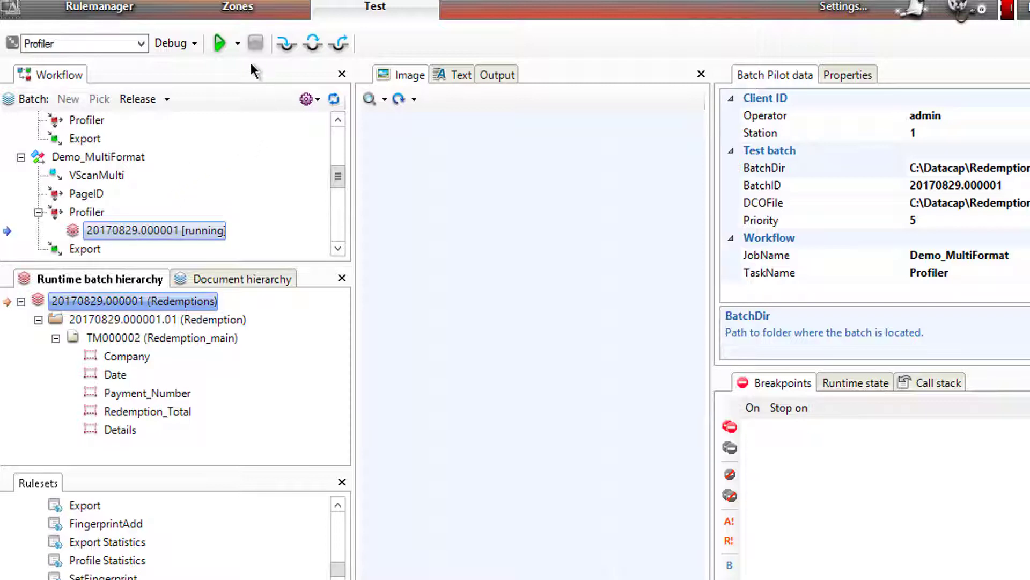
{"action": "left_click", "coordinate": [217, 44]}
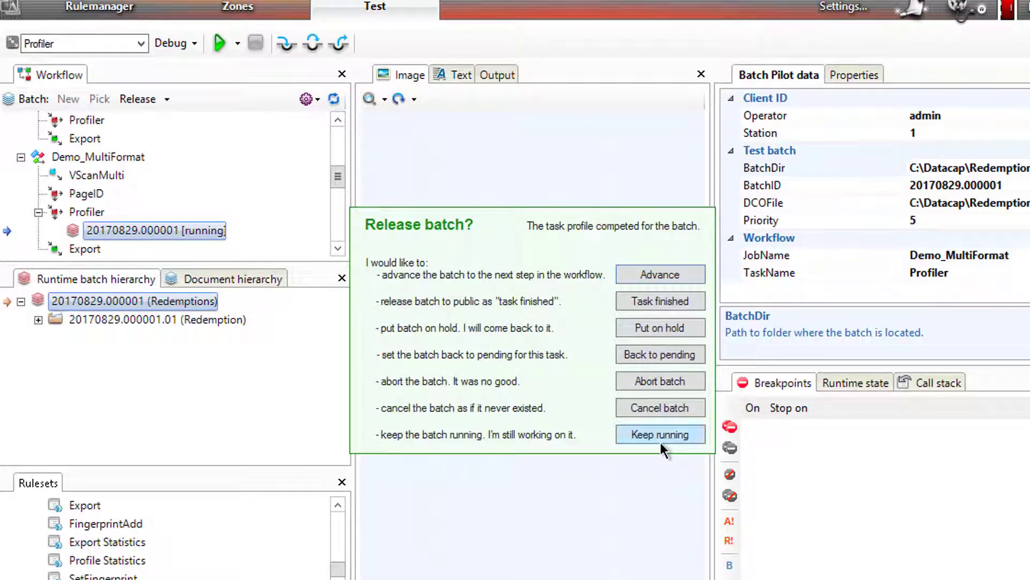
{"action": "left_click", "coordinate": [660, 442]}
Step: Expand Redemption_main, Details and Lineitem0 in the batch hierarchy, then check the captured YourReferences value
{"action": "left_click", "coordinate": [43, 330]}
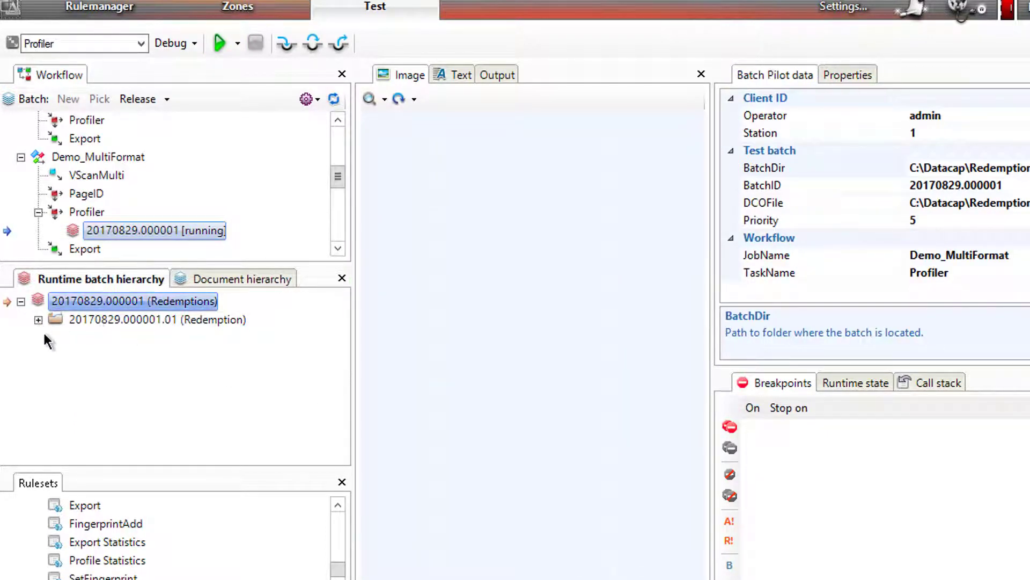
{"action": "left_click", "coordinate": [39, 321]}
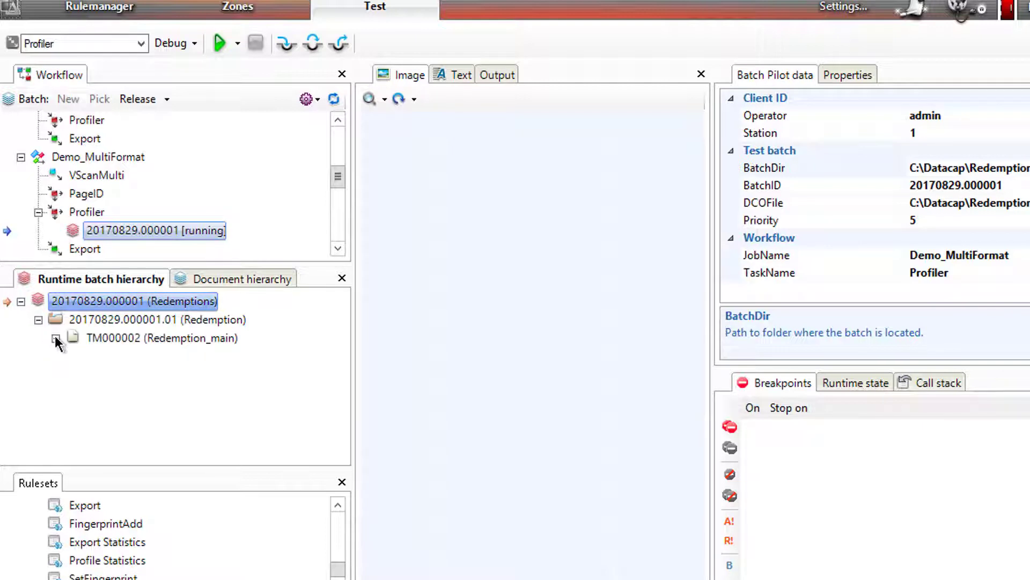
{"action": "left_click", "coordinate": [55, 338]}
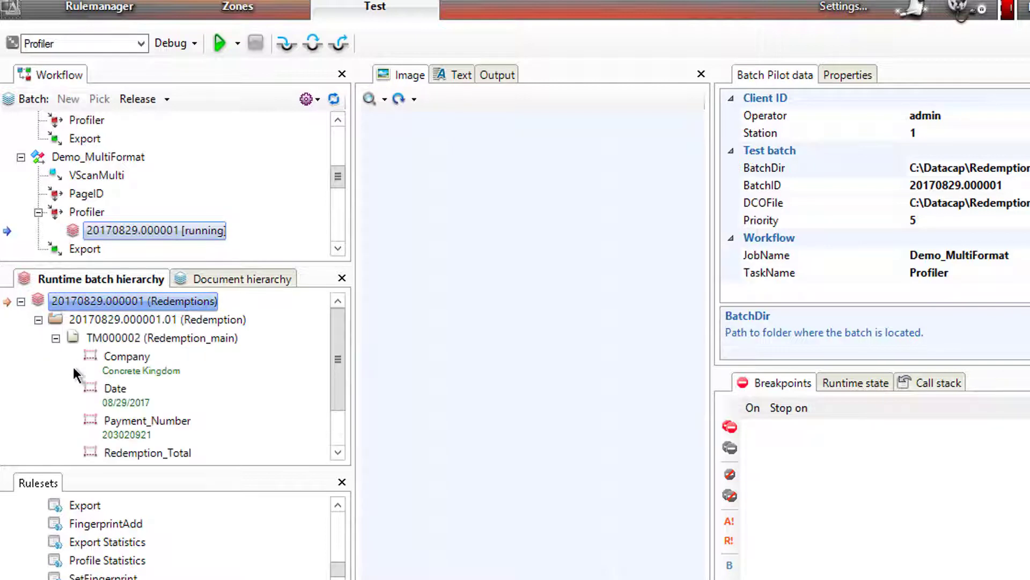
{"action": "scroll", "coordinate": [346, 379], "scroll_direction": "down", "scroll_amount": 1}
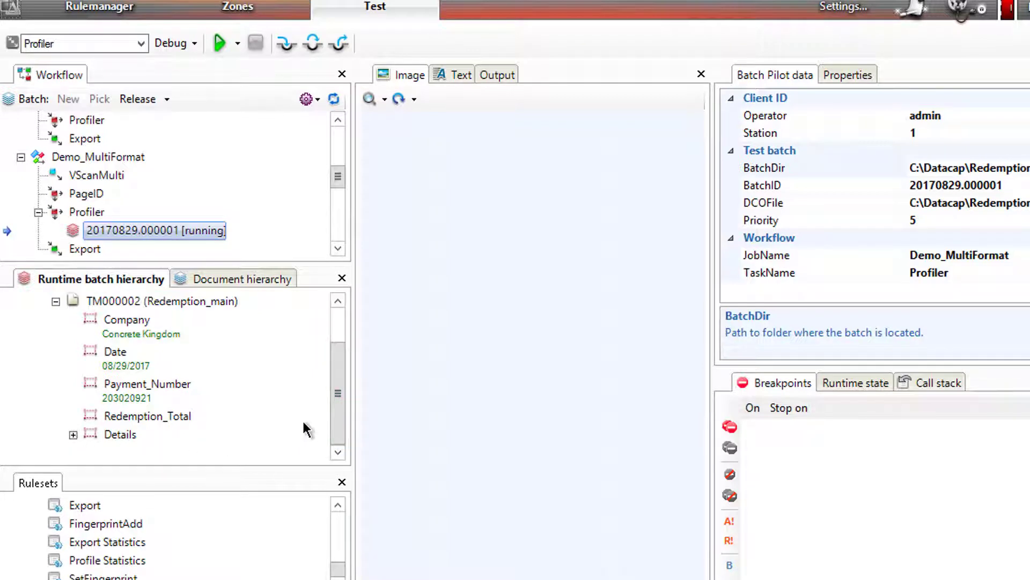
{"action": "left_click", "coordinate": [72, 434]}
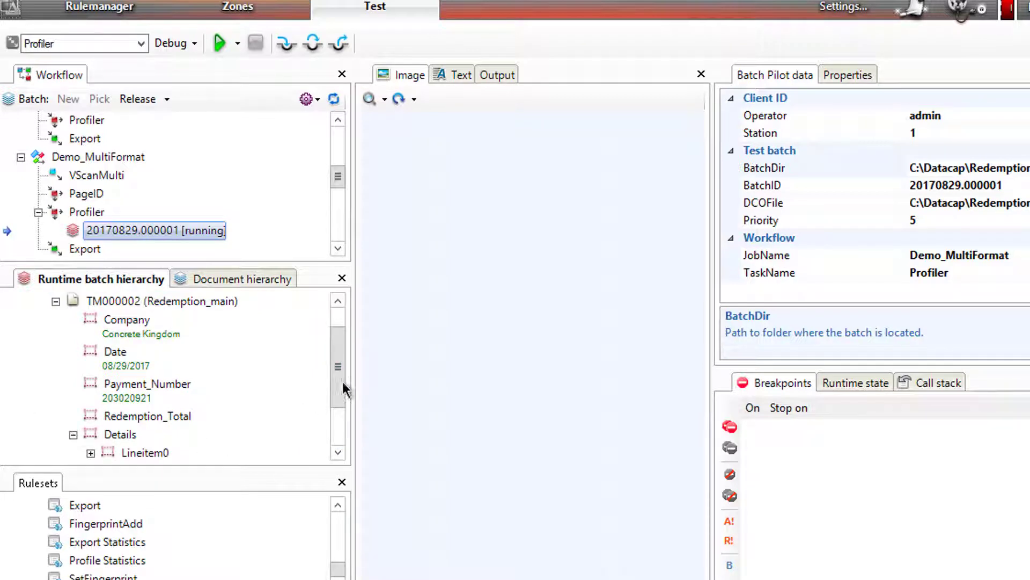
{"action": "left_click_drag", "start_coordinate": [345, 372], "coordinate": [342, 411]}
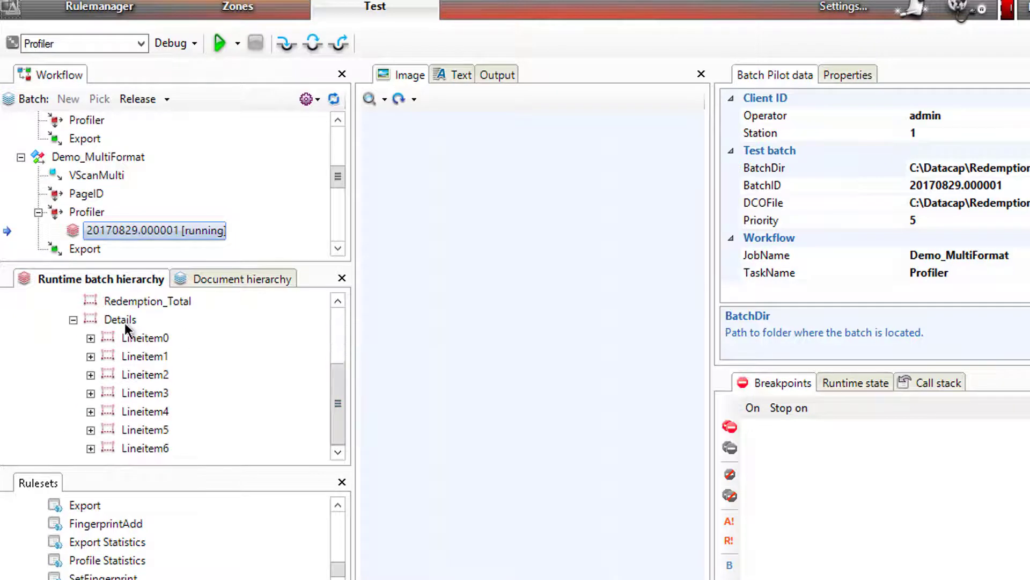
{"action": "left_click", "coordinate": [91, 337]}
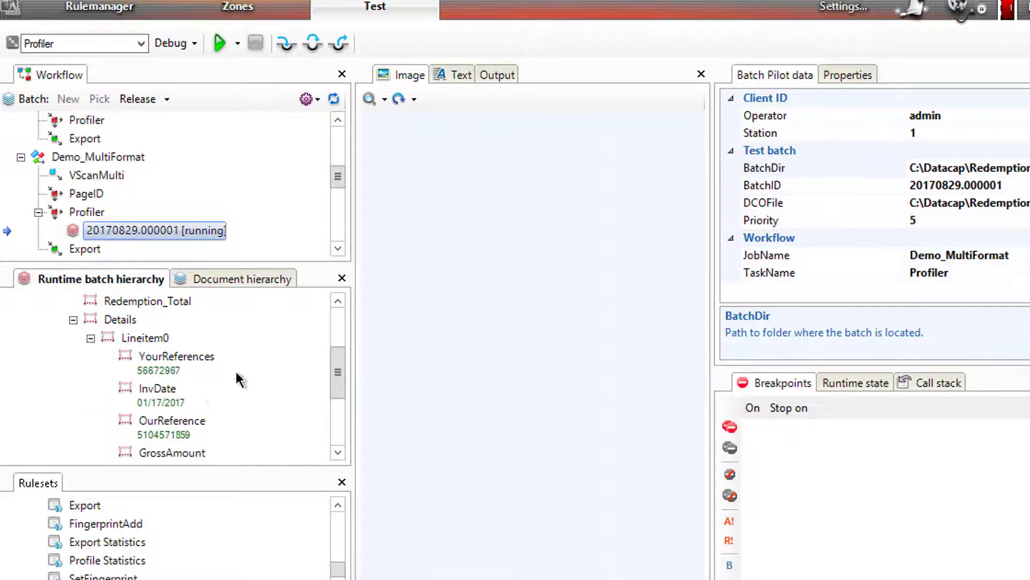
{"action": "mouse_move", "coordinate": [340, 364]}
{"action": "left_mouse_down"}
{"action": "mouse_move", "coordinate": [339, 333]}
{"action": "mouse_move", "coordinate": [333, 365]}
{"action": "mouse_move", "coordinate": [324, 346]}
{"action": "mouse_move", "coordinate": [323, 355]}
{"action": "left_mouse_up"}
{"action": "left_click", "coordinate": [179, 356]}
Step: Show the InvDate, OurReference and NetAmount zones on the image, then reveal Lineitem6's 'Totalamount' capture
{"action": "left_click", "coordinate": [85, 335]}
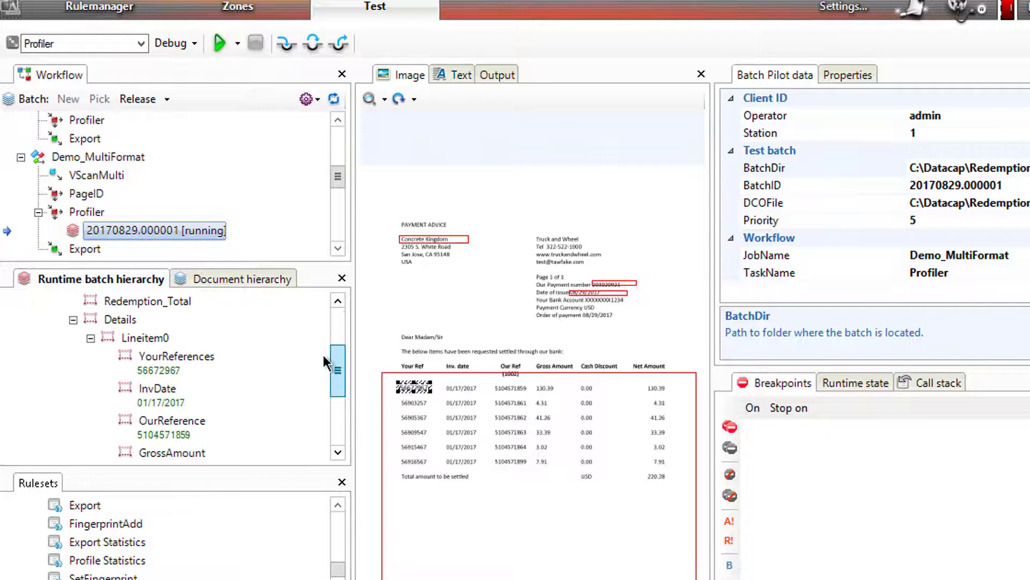
{"action": "left_click", "coordinate": [164, 385]}
{"action": "left_click", "coordinate": [171, 420]}
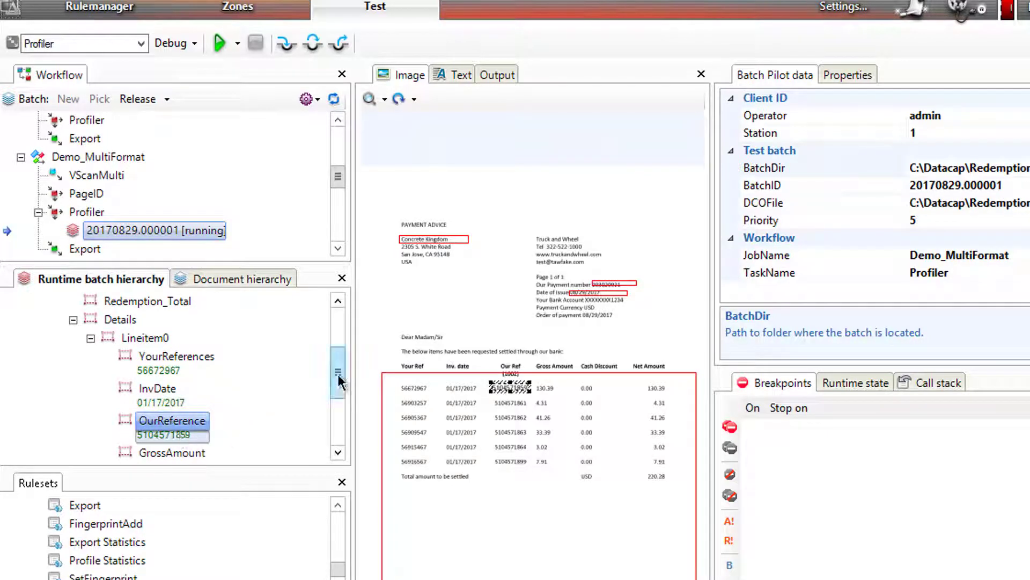
{"action": "left_click_drag", "start_coordinate": [338, 375], "coordinate": [340, 408]}
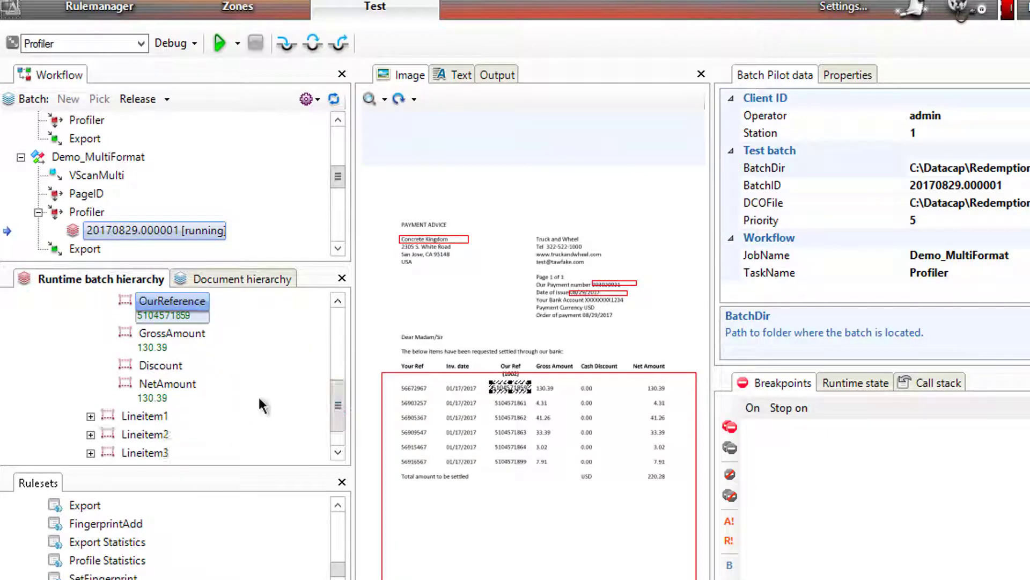
{"action": "left_click", "coordinate": [147, 385]}
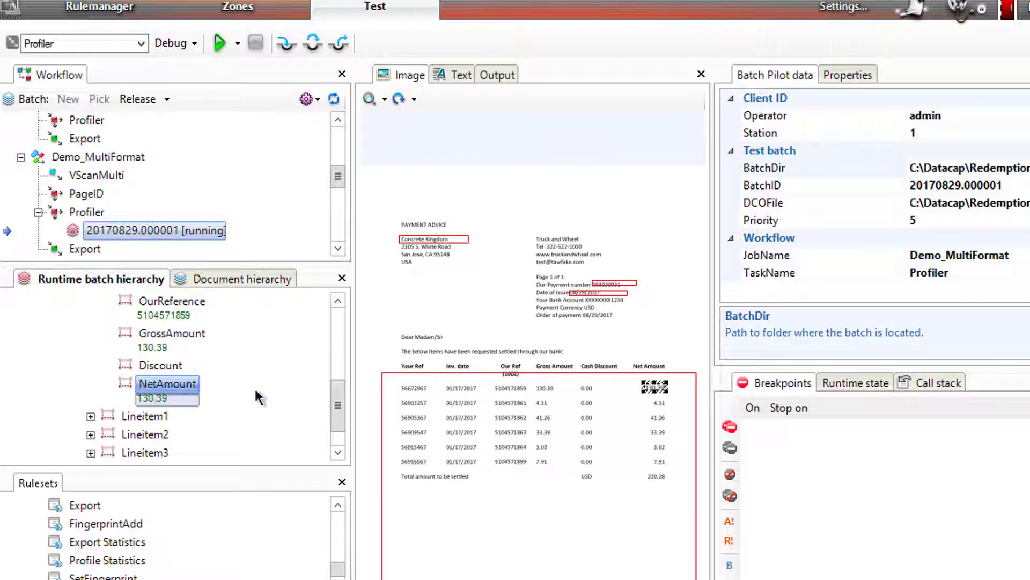
{"action": "left_click_drag", "start_coordinate": [340, 403], "coordinate": [339, 416]}
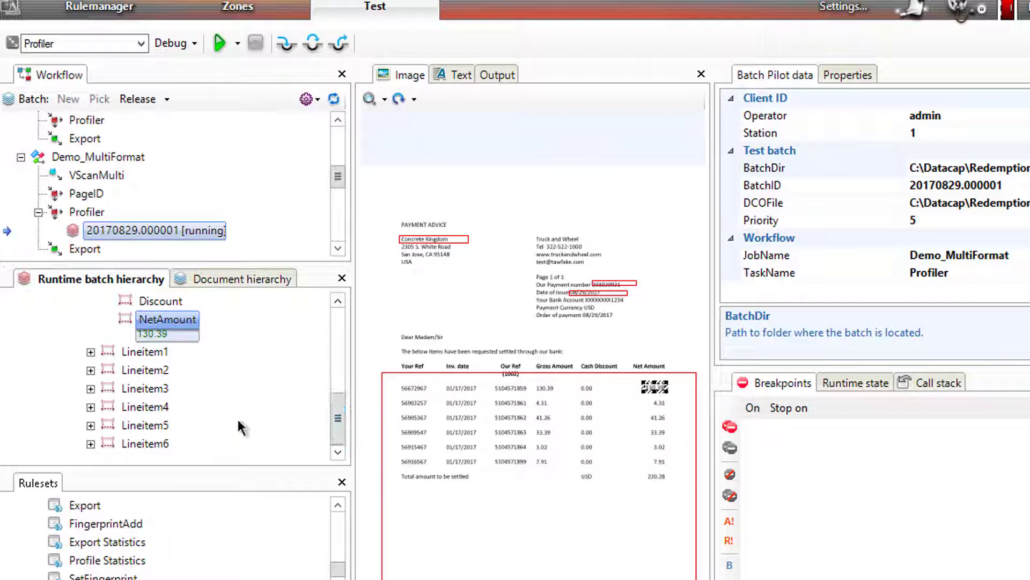
{"action": "left_click", "coordinate": [91, 443]}
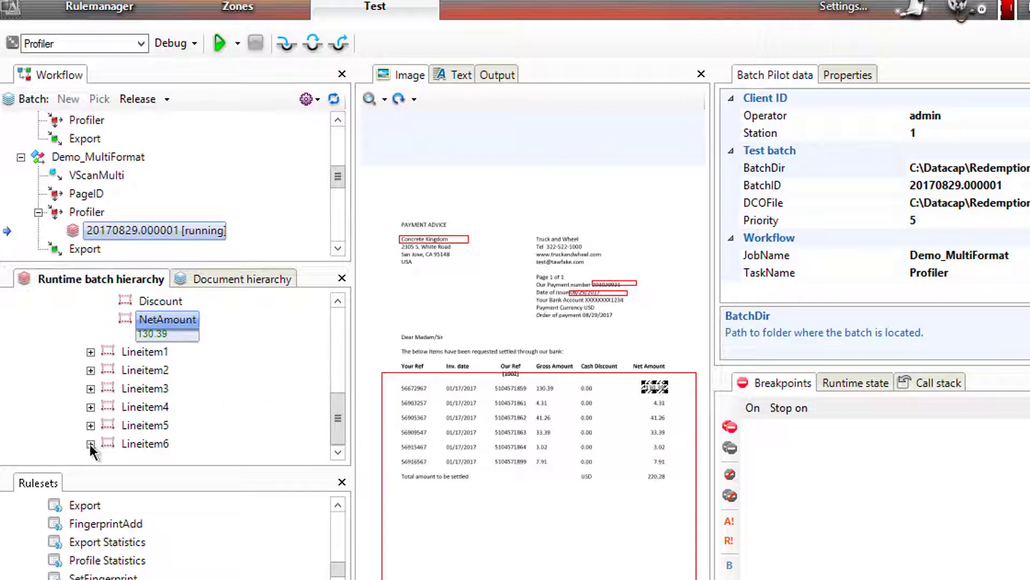
{"action": "left_click", "coordinate": [144, 443]}
{"action": "left_click_drag", "start_coordinate": [336, 409], "coordinate": [338, 426]}
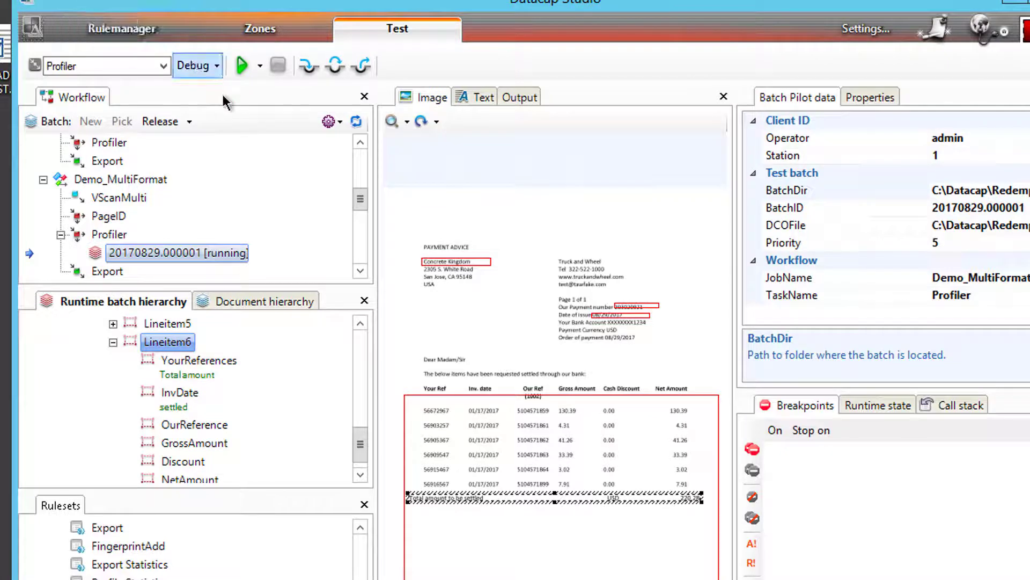
Step: Switch to the Rulemanager workspace to see the Redemptions rulesets and document hierarchy
{"action": "left_click", "coordinate": [148, 29]}
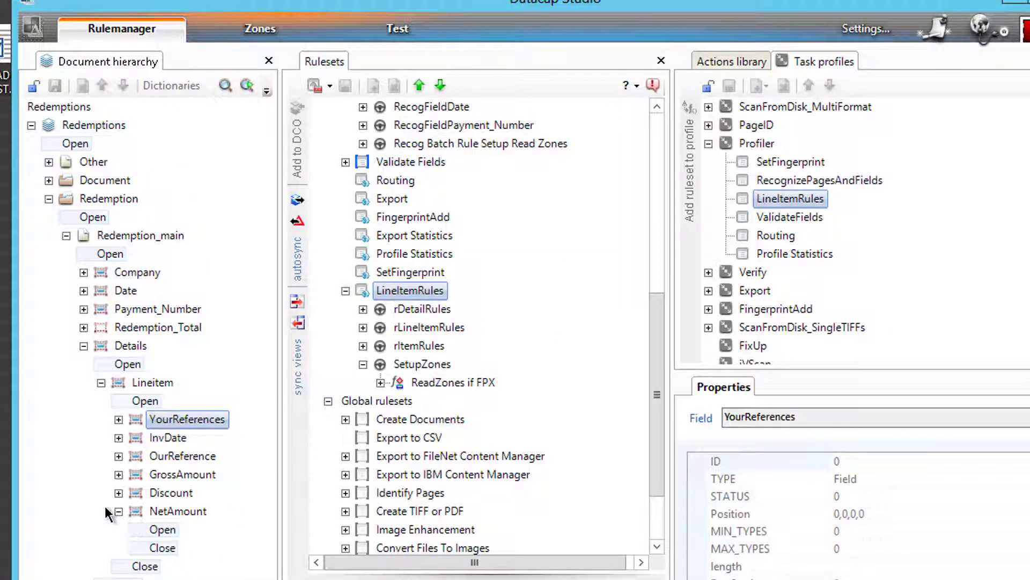
Step: Add a new ruleset under Redemptions and name it FilterLineItems
{"action": "scroll", "coordinate": [657, 326], "scroll_direction": "up", "scroll_amount": 1}
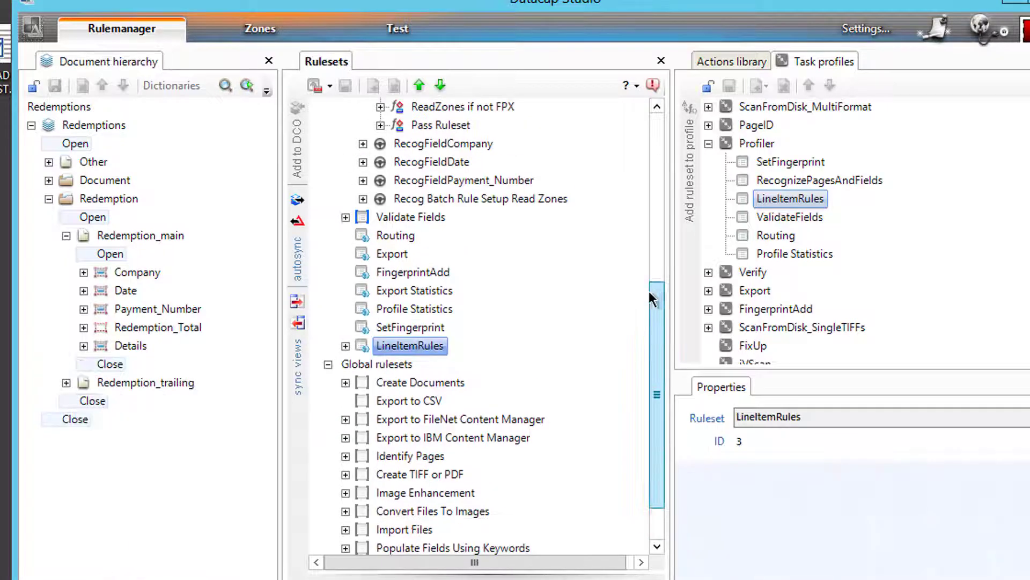
{"action": "left_click", "coordinate": [345, 345]}
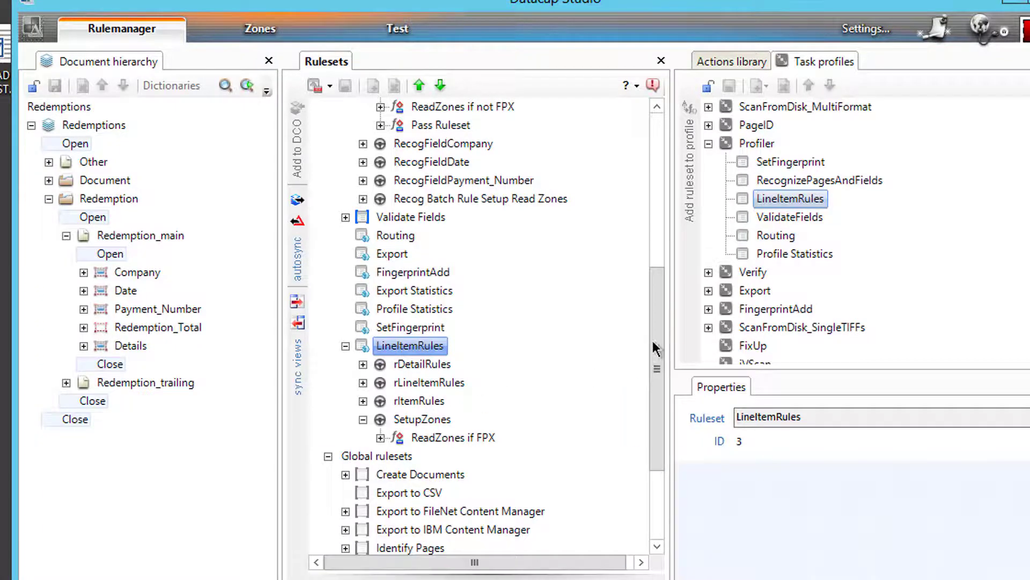
{"action": "left_click_drag", "start_coordinate": [652, 340], "coordinate": [657, 195]}
{"action": "left_click", "coordinate": [385, 108]}
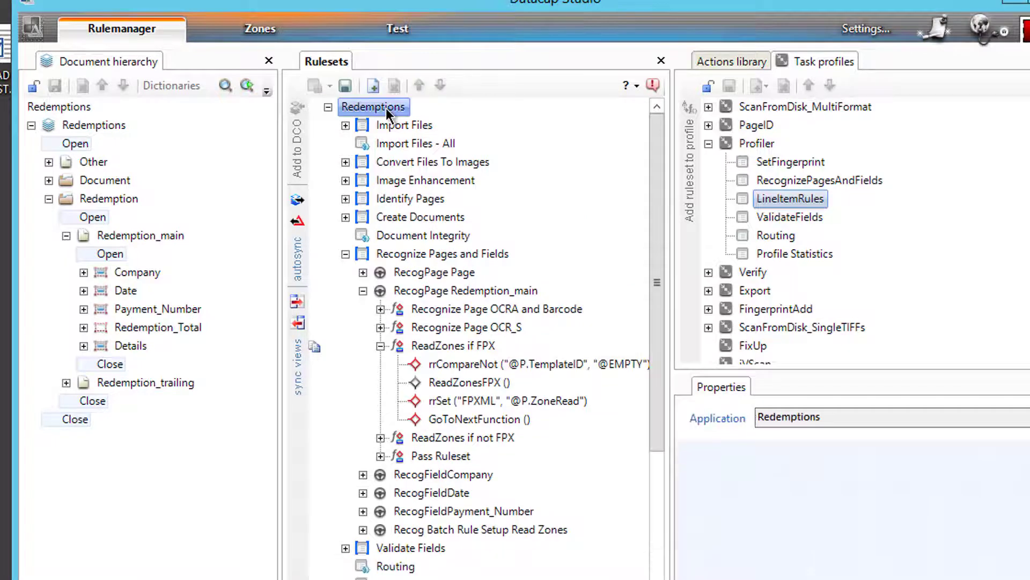
{"action": "right_click", "coordinate": [386, 110]}
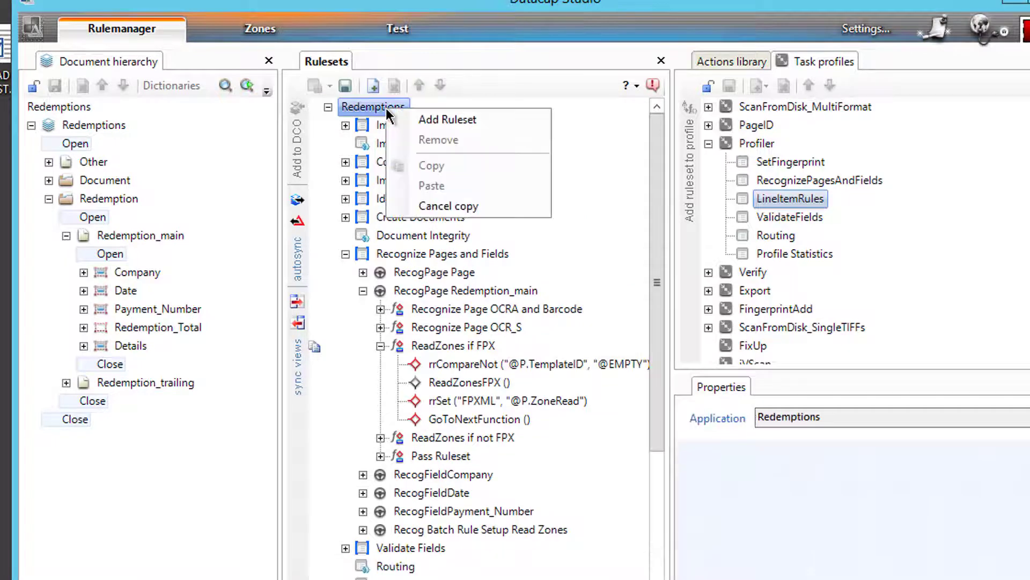
{"action": "left_click", "coordinate": [429, 119]}
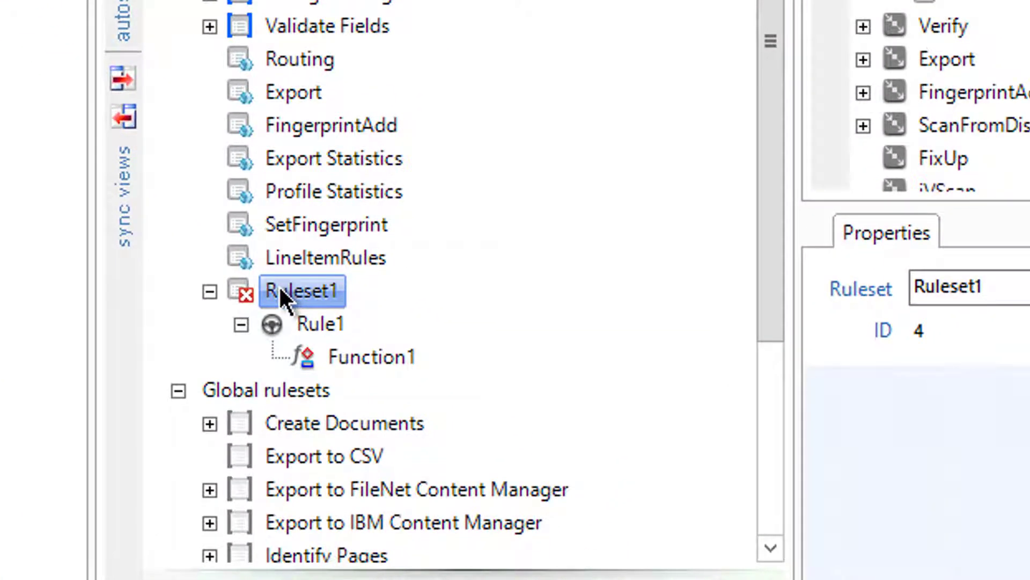
{"action": "left_click", "coordinate": [279, 288]}
{"action": "type", "text": "FilterLine"}
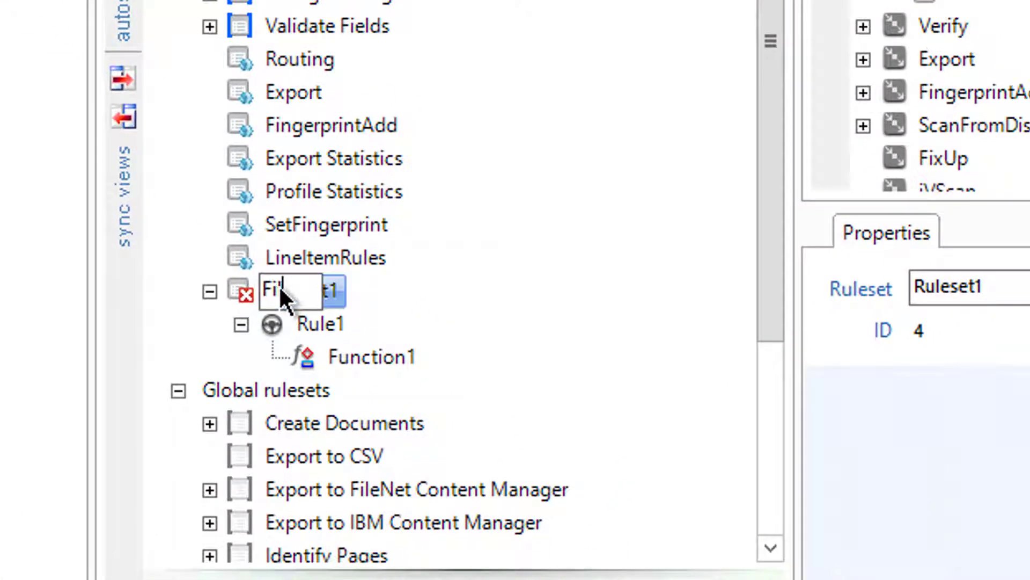
{"action": "type", "text": "Items"}
{"action": "key", "text": "Return"}
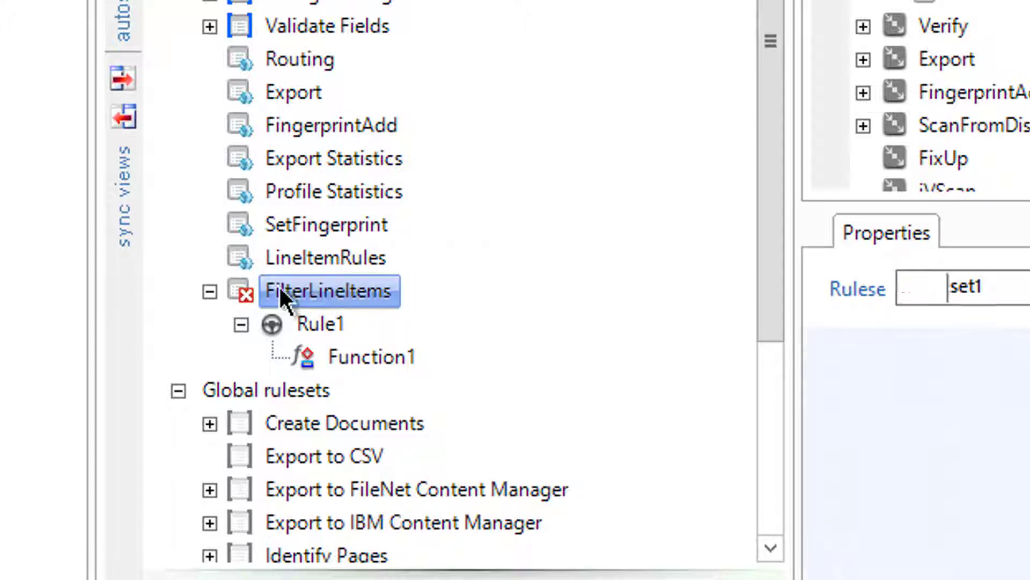
Step: Rename the default rule Rule1 to rFilterLineItems
{"action": "left_click", "coordinate": [335, 356]}
{"action": "left_click", "coordinate": [321, 324]}
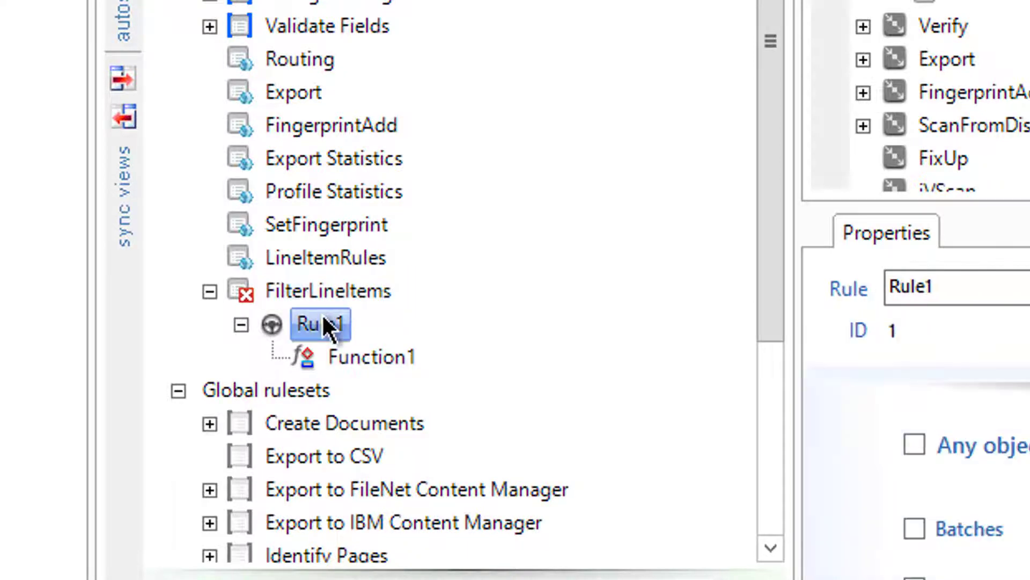
{"action": "left_click", "coordinate": [322, 324]}
{"action": "type", "text": "rF"}
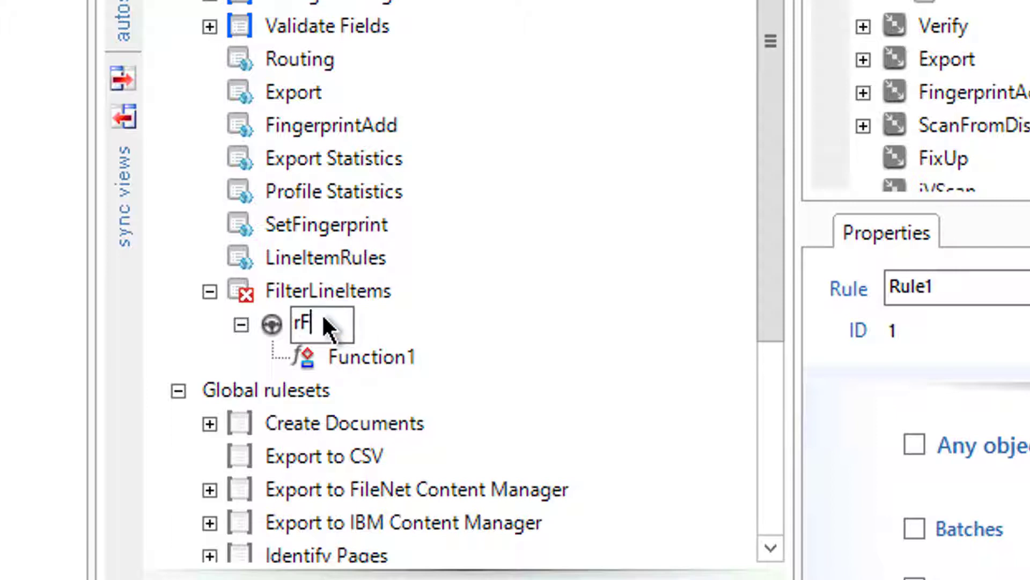
{"action": "type", "text": "ilterLineTi"}
{"action": "key", "text": "BackSpace"}
{"action": "key", "text": "BackSpace"}
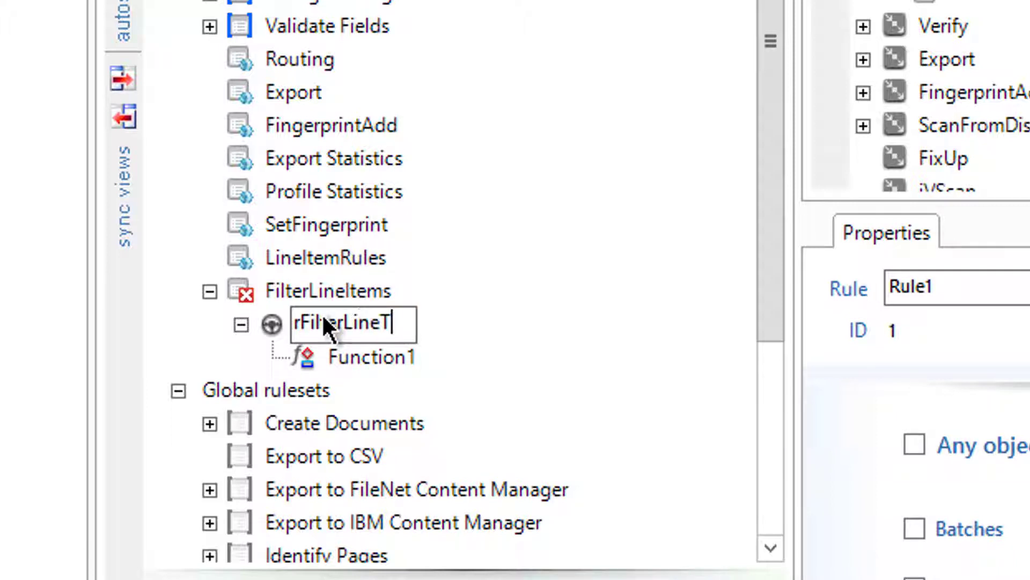
{"action": "type", "text": "Items"}
{"action": "key", "text": "Return"}
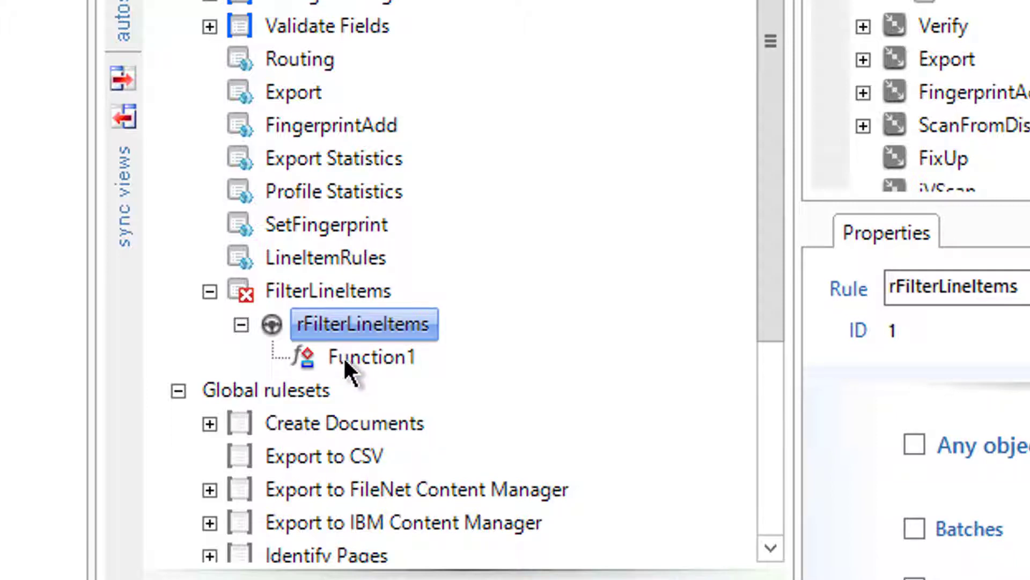
Step: Rename the default function Function1 to fFilterLineItems
{"action": "left_click", "coordinate": [346, 357]}
{"action": "left_click", "coordinate": [346, 356]}
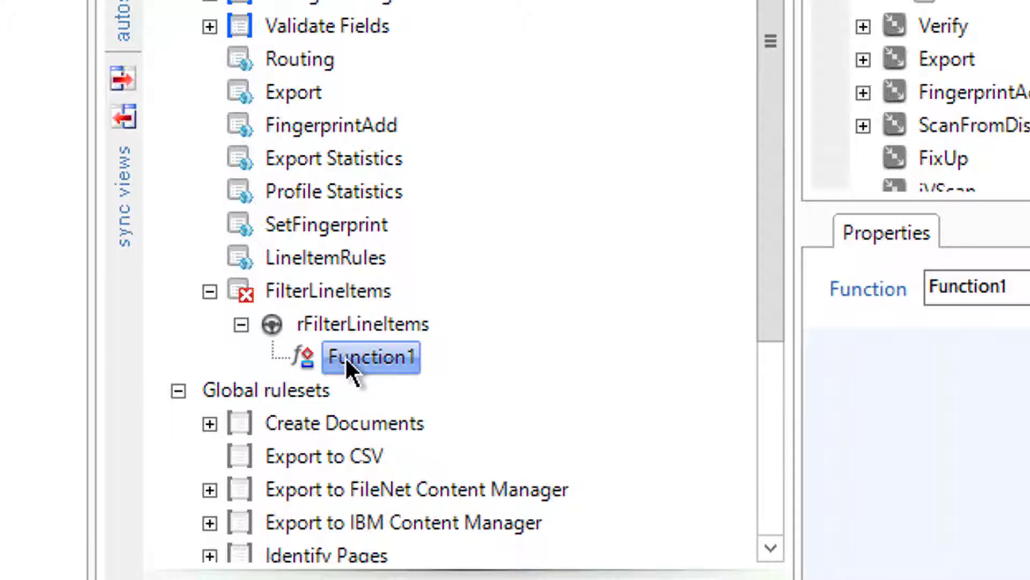
{"action": "type", "text": "fFilterLineItem"}
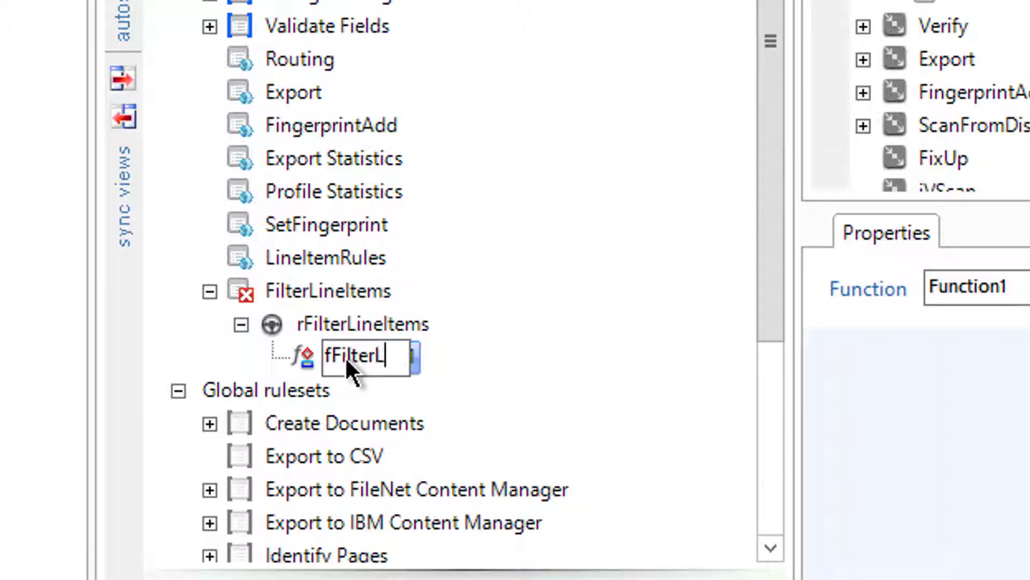
{"action": "type", "text": "s"}
{"action": "key", "text": "Return"}
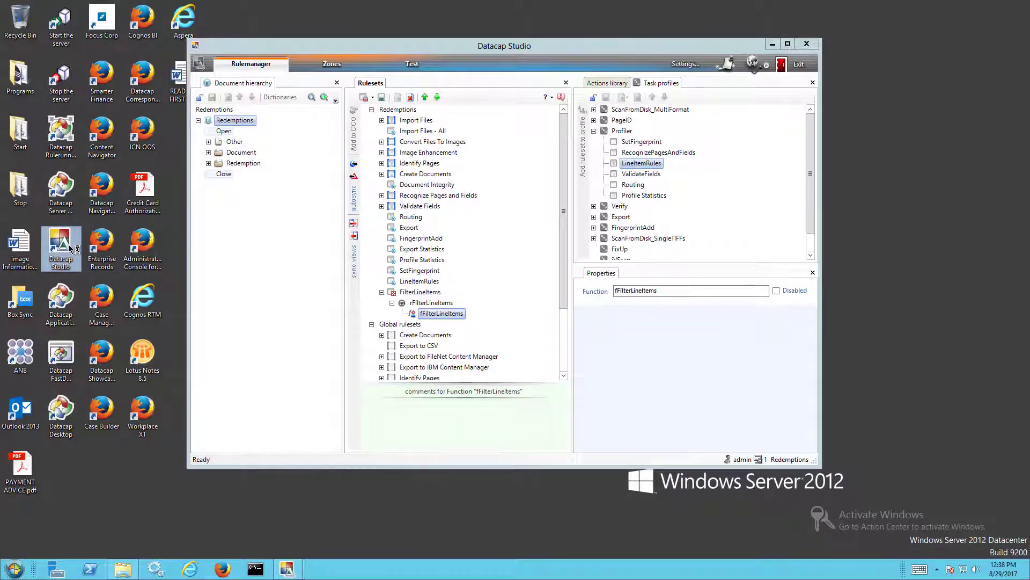
Step: Launch a second Datacap Studio session and log in to the APT application
{"action": "double_click", "coordinate": [61, 247]}
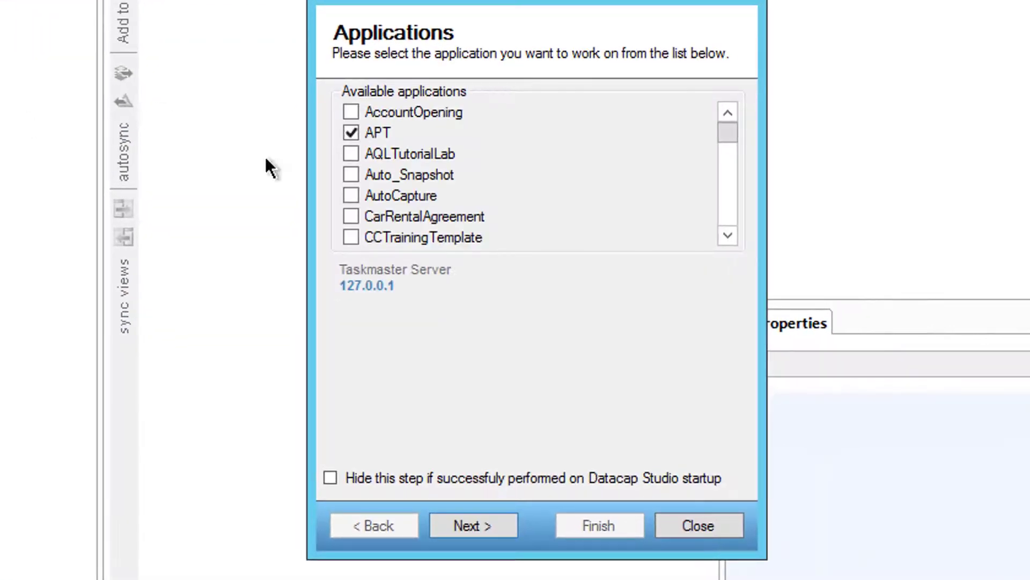
{"action": "left_click", "coordinate": [479, 525]}
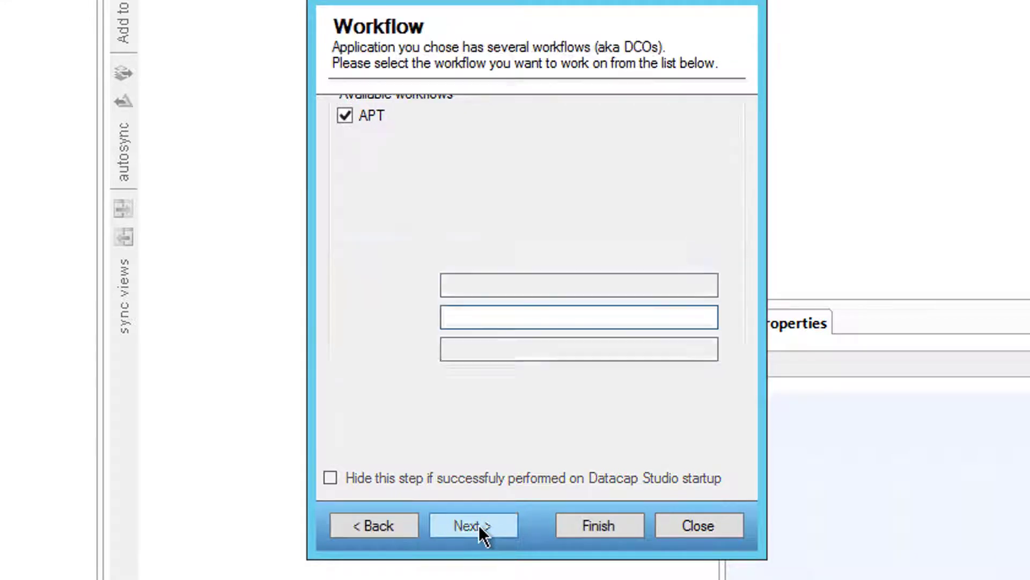
{"action": "left_click", "coordinate": [479, 525]}
{"action": "type", "text": "admin"}
{"action": "left_click", "coordinate": [481, 528]}
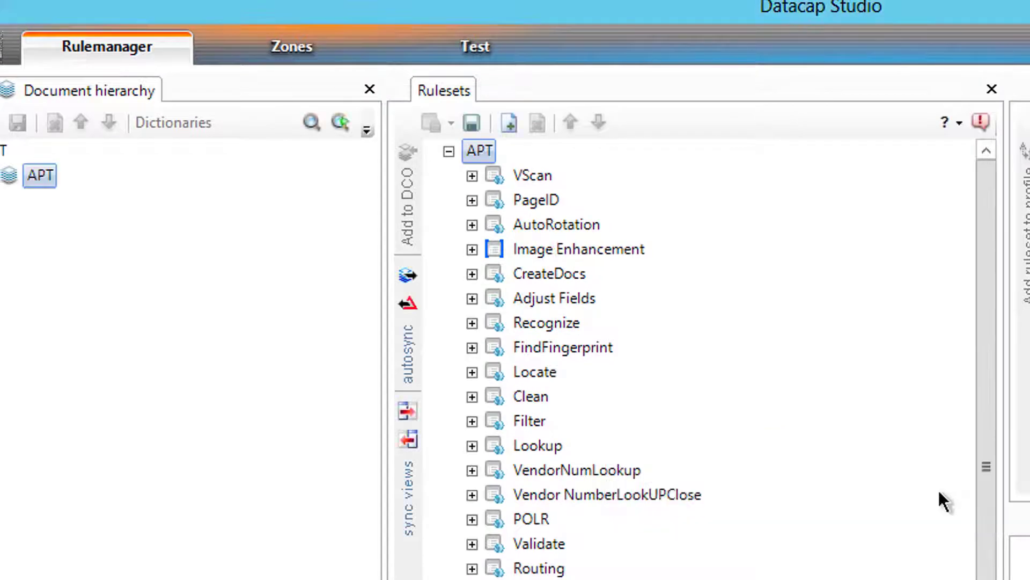
Step: Examine CheckSubFields in APT's Filter ruleset, then locate it in the Actions library under Validations
{"action": "left_click", "coordinate": [472, 422]}
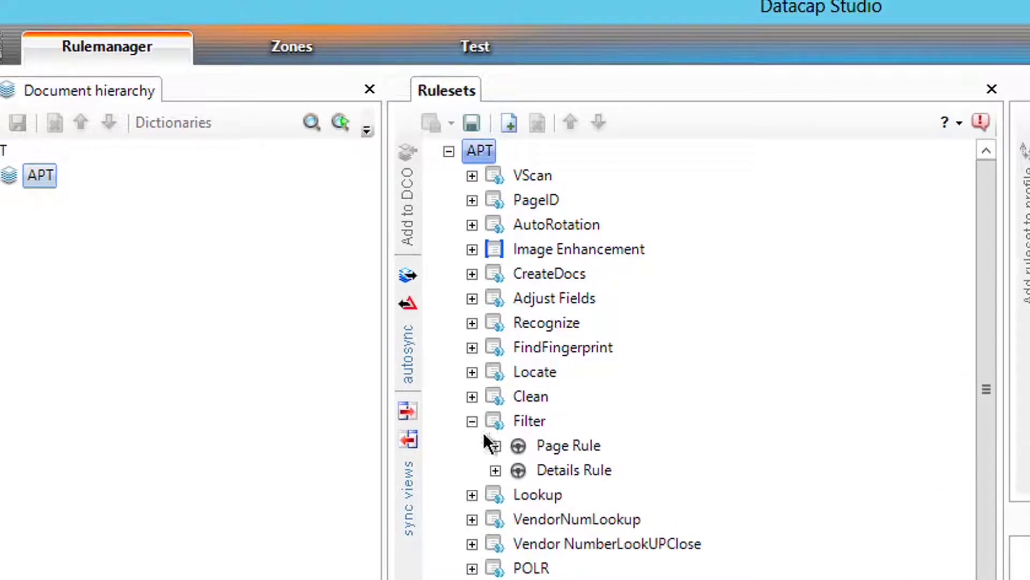
{"action": "left_click", "coordinate": [494, 471]}
{"action": "left_click", "coordinate": [516, 494]}
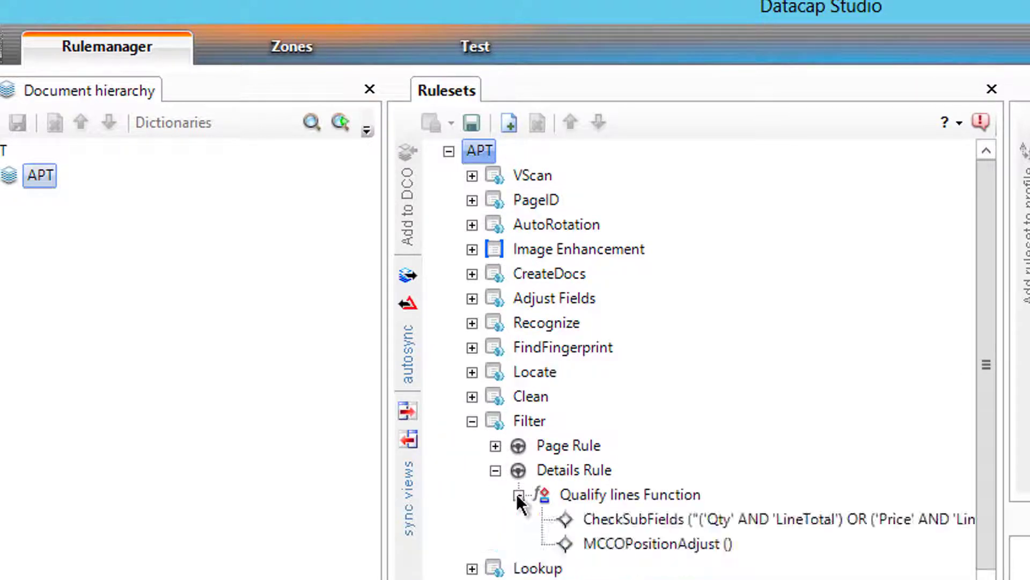
{"action": "left_click", "coordinate": [597, 518]}
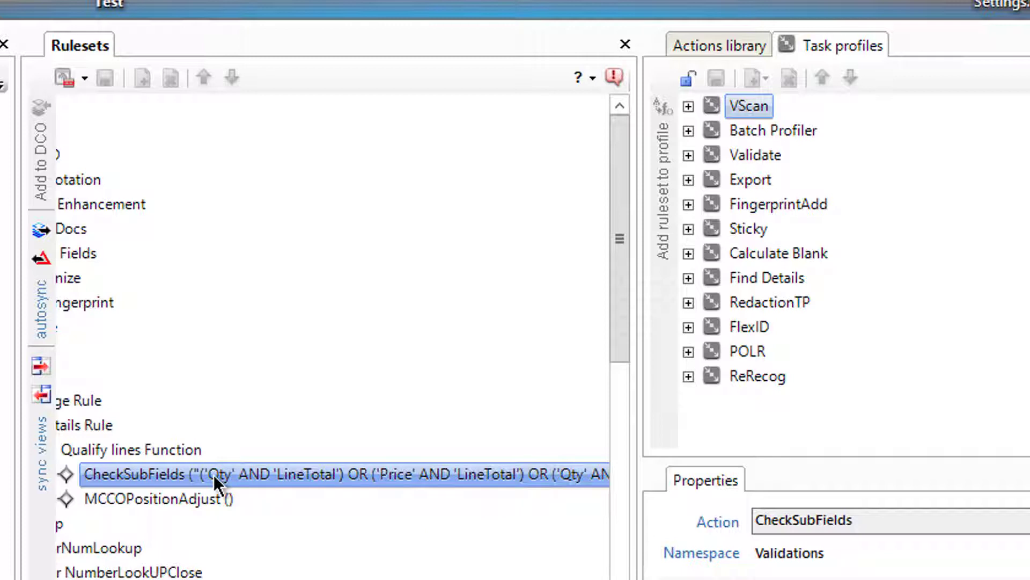
{"action": "scroll", "coordinate": [333, 336], "scroll_direction": "left", "scroll_amount": 3}
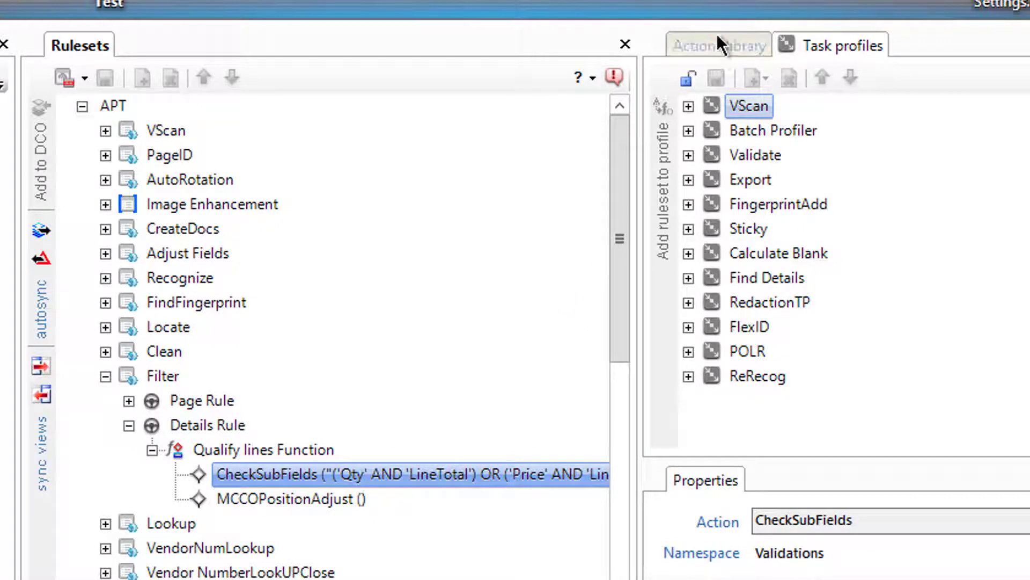
{"action": "left_click", "coordinate": [717, 48]}
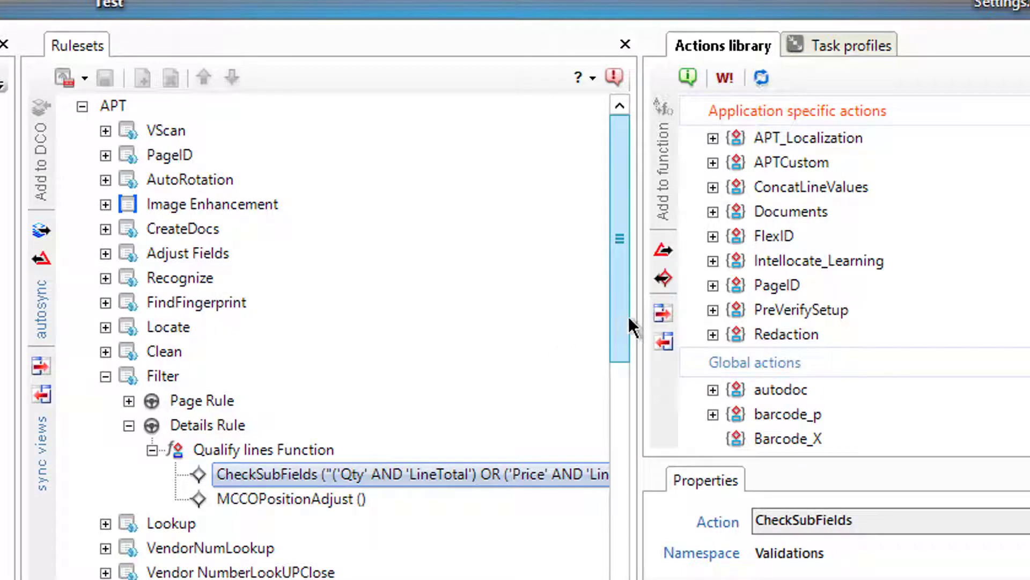
{"action": "left_click", "coordinate": [663, 313]}
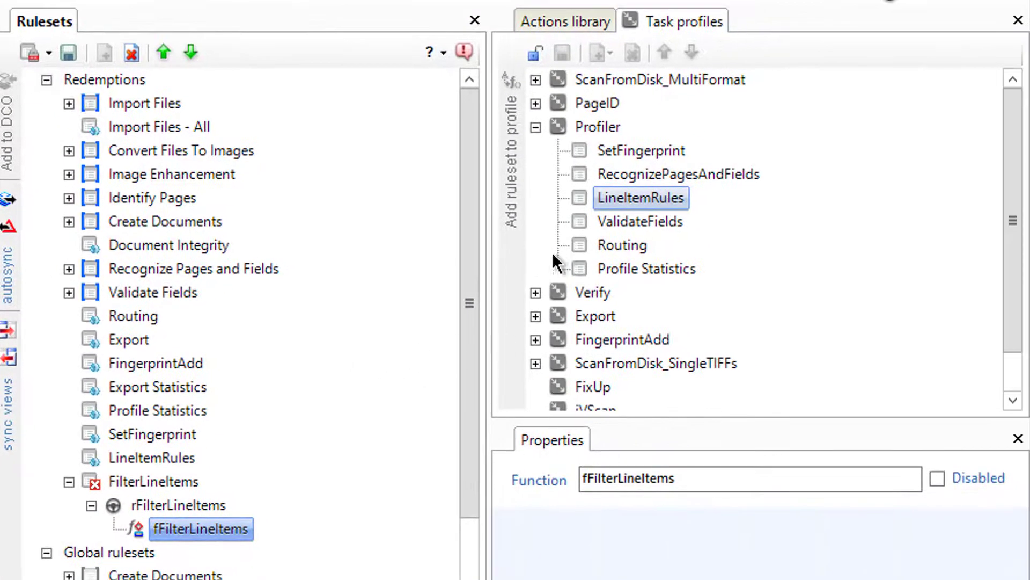
Step: In the Actions library, collapse the FPXML group and expand the Validations group
{"action": "left_click", "coordinate": [535, 126]}
{"action": "left_click", "coordinate": [539, 30]}
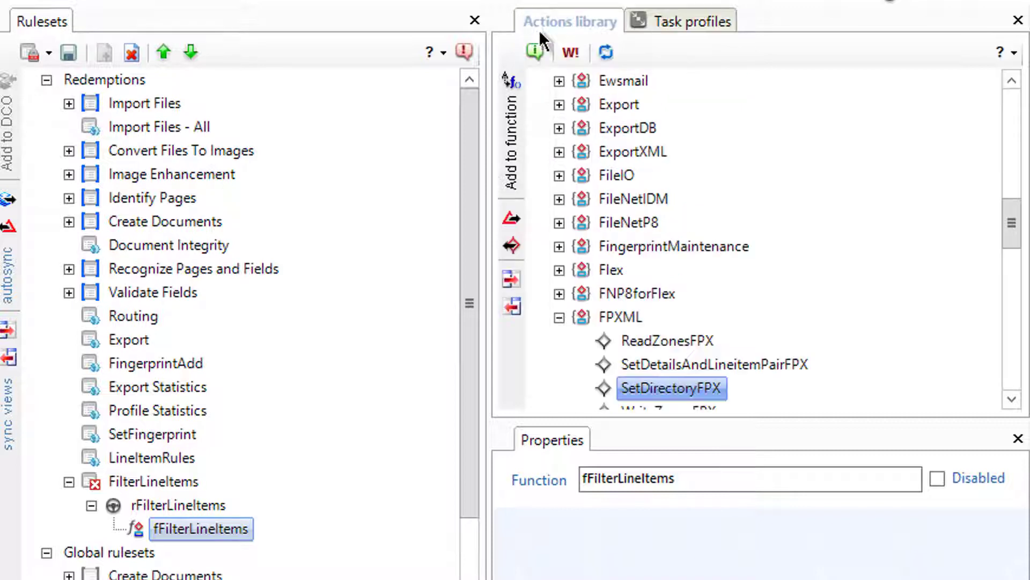
{"action": "left_click", "coordinate": [559, 317]}
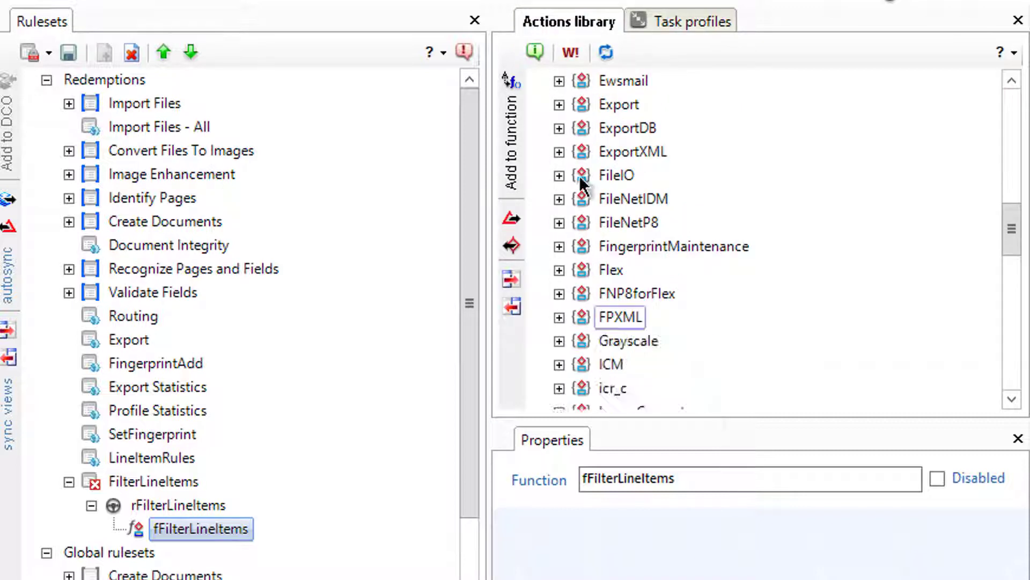
{"action": "left_click", "coordinate": [1018, 360]}
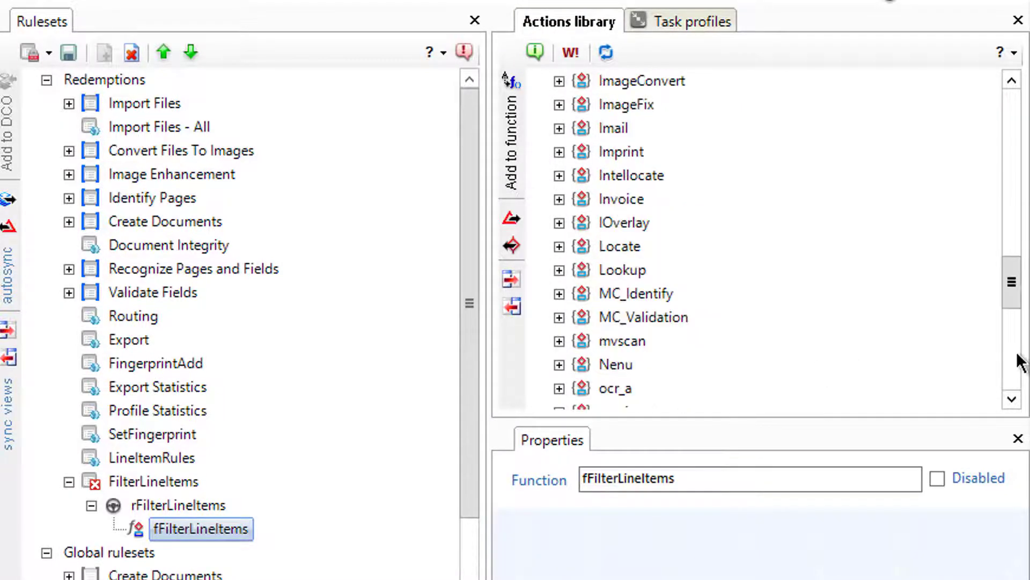
{"action": "left_click_drag", "start_coordinate": [1012, 314], "coordinate": [1011, 346]}
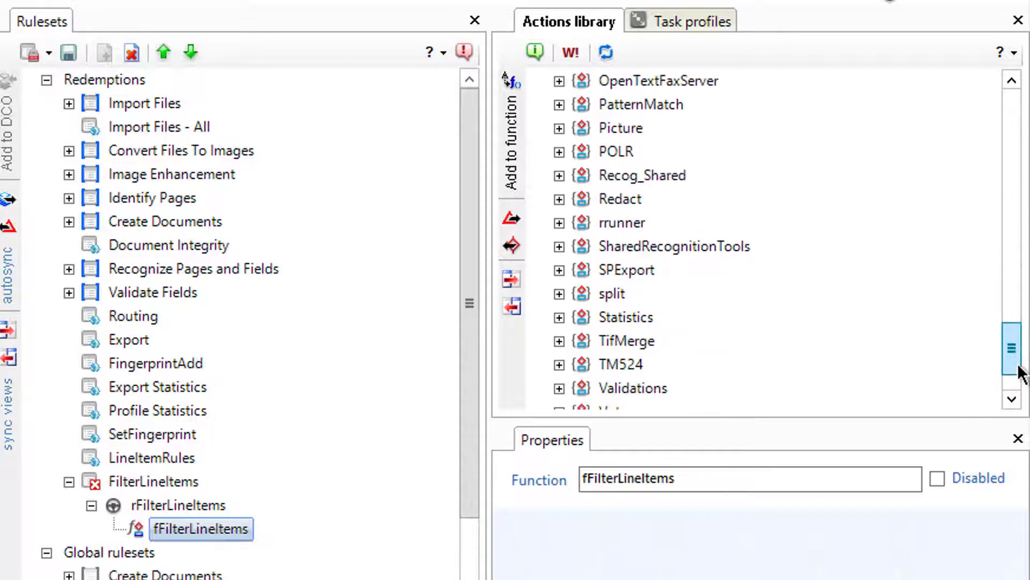
{"action": "left_click", "coordinate": [559, 388]}
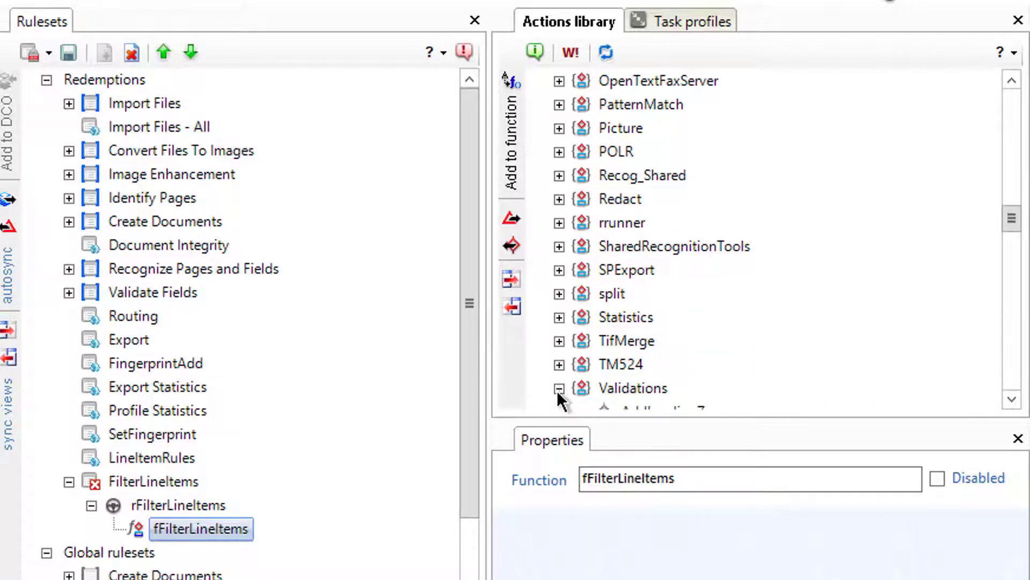
{"action": "left_click_drag", "start_coordinate": [1013, 219], "coordinate": [1013, 256]}
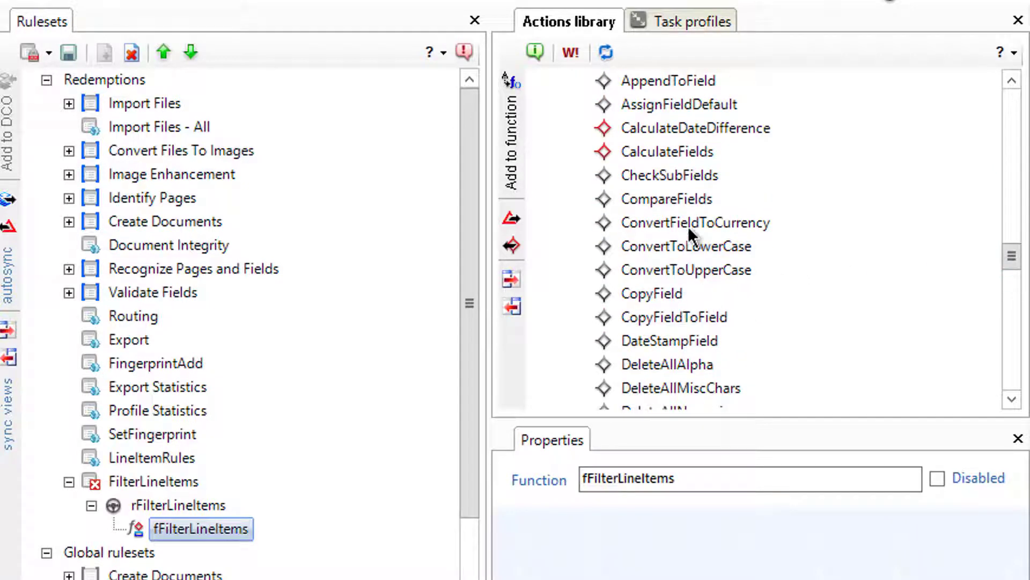
Step: Add CheckSubFields to fFilterLineItems and open its reference documentation
{"action": "left_click", "coordinate": [678, 167]}
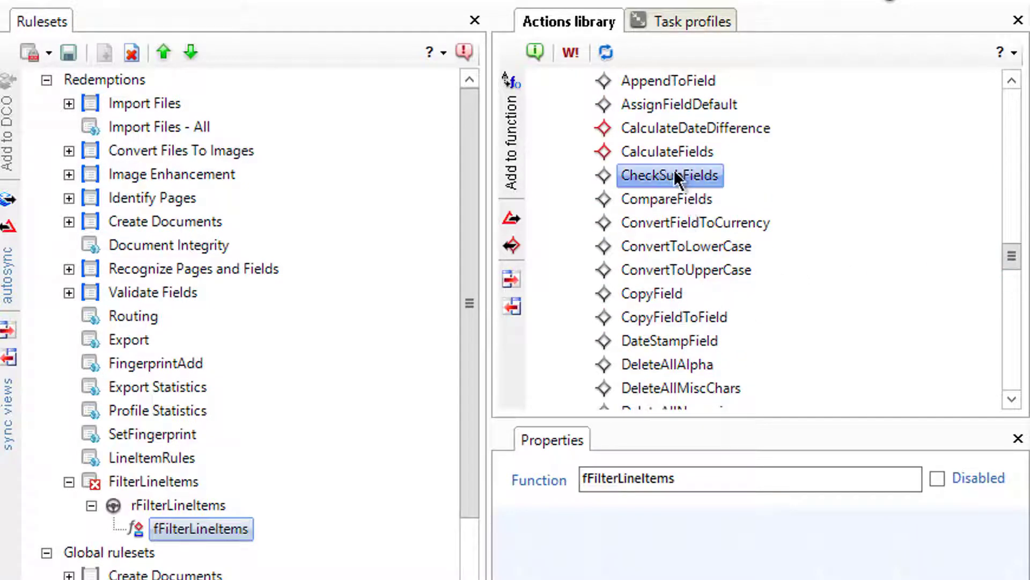
{"action": "left_click", "coordinate": [501, 143]}
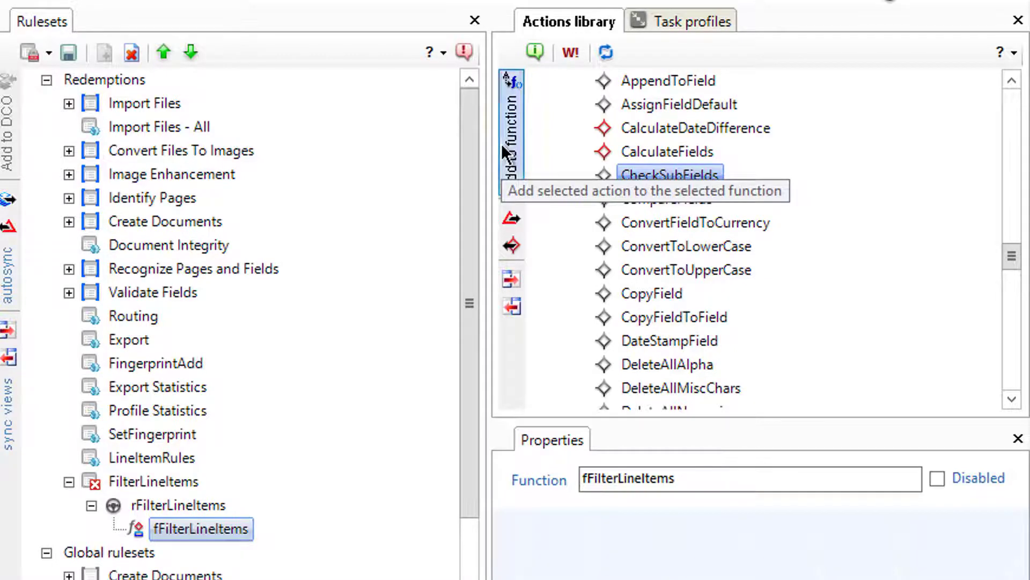
{"action": "right_click", "coordinate": [615, 171]}
{"action": "left_click", "coordinate": [666, 179]}
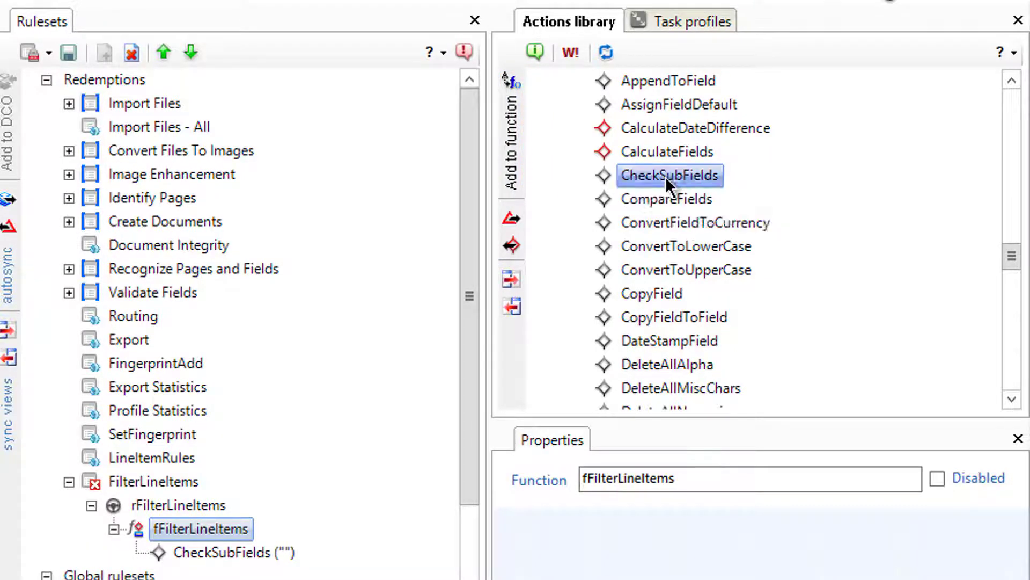
Step: Read the CheckSubFields reference in an enlarged window, then select the new action
{"action": "left_click_drag", "start_coordinate": [336, 204], "coordinate": [716, 189]}
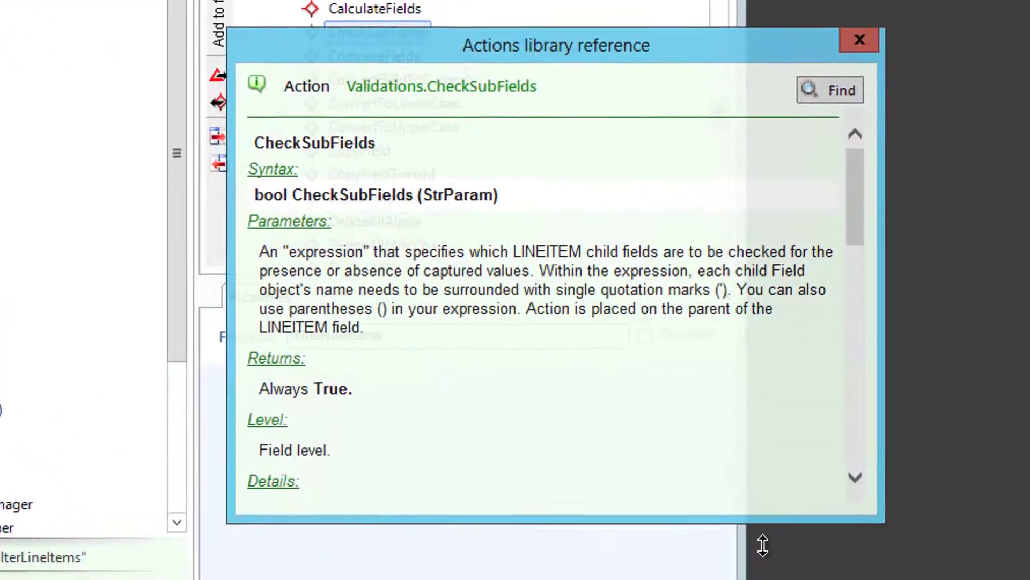
{"action": "left_click_drag", "start_coordinate": [840, 514], "coordinate": [840, 579]}
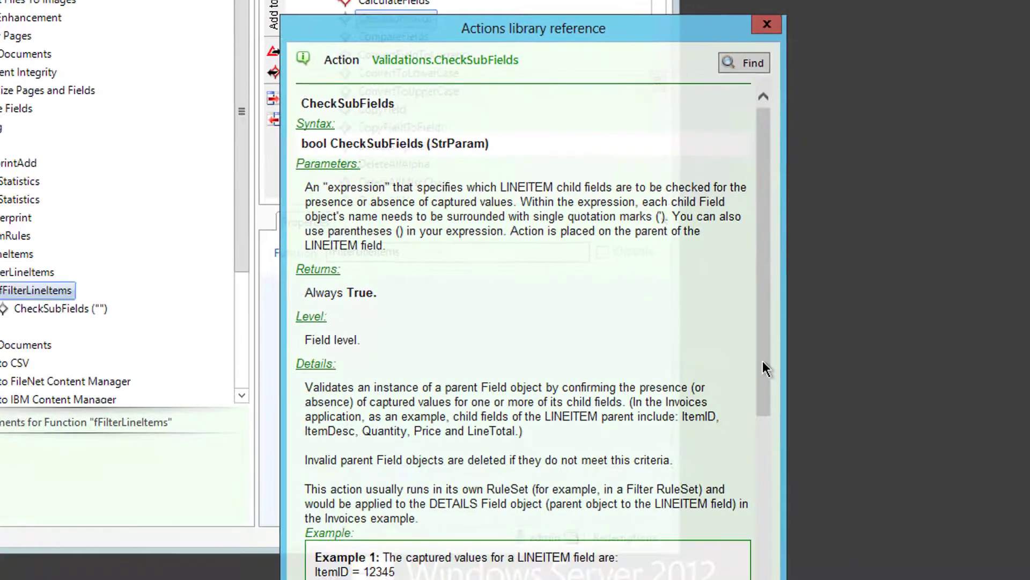
{"action": "left_click_drag", "start_coordinate": [762, 360], "coordinate": [774, 523]}
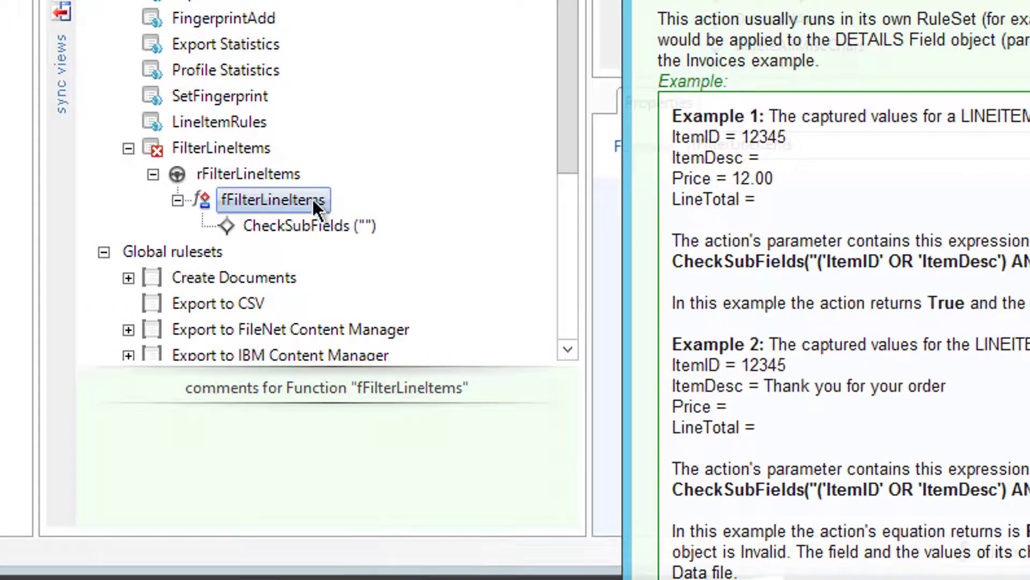
{"action": "left_click", "coordinate": [314, 225]}
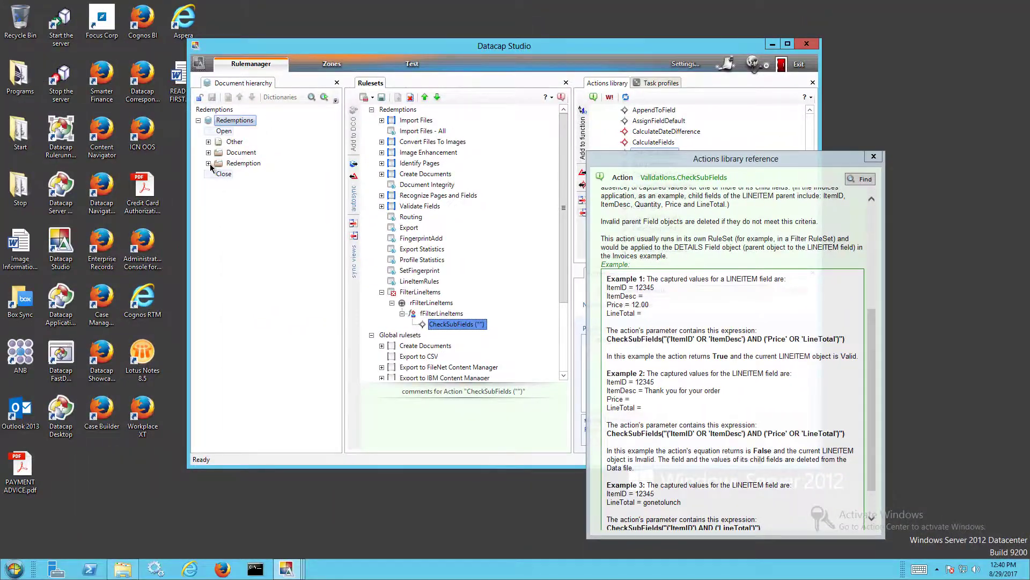
Step: Expand Redemption > Redemption_main > Details > LineItem to list its child fields, then select CheckSubFields
{"action": "left_click", "coordinate": [209, 163]}
{"action": "left_click", "coordinate": [218, 185]}
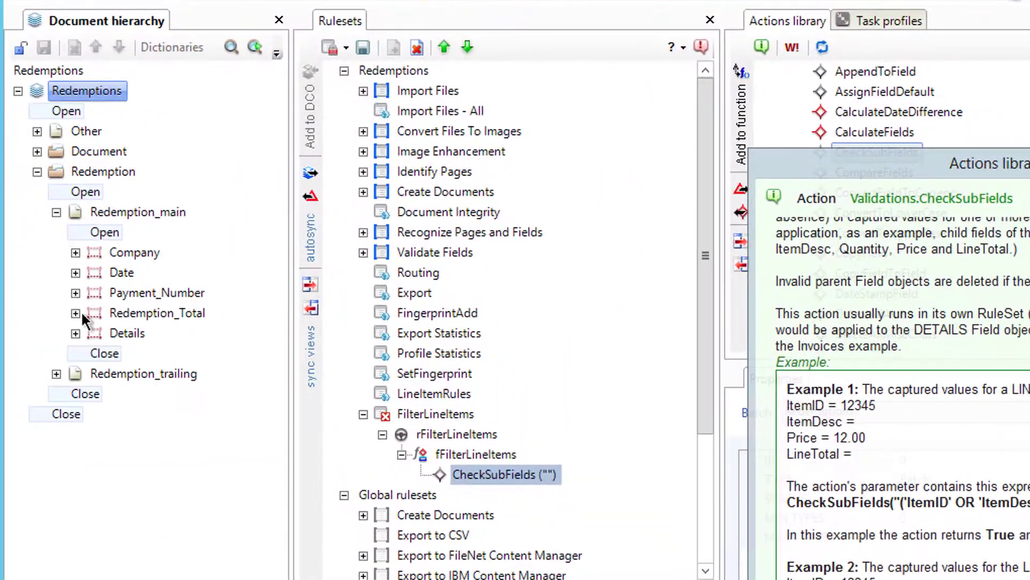
{"action": "left_click", "coordinate": [75, 333]}
{"action": "left_click", "coordinate": [94, 373]}
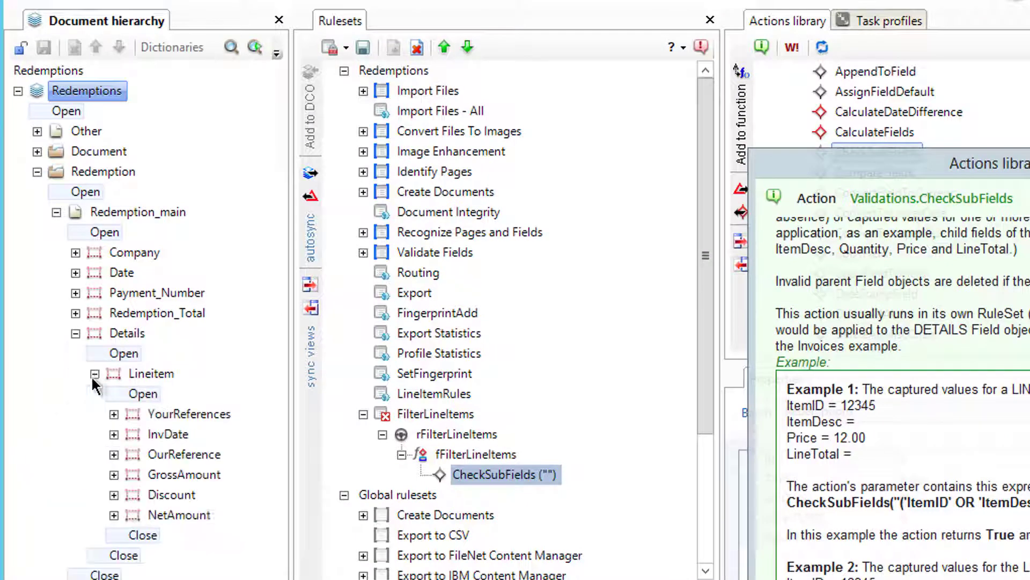
{"action": "left_click", "coordinate": [515, 484]}
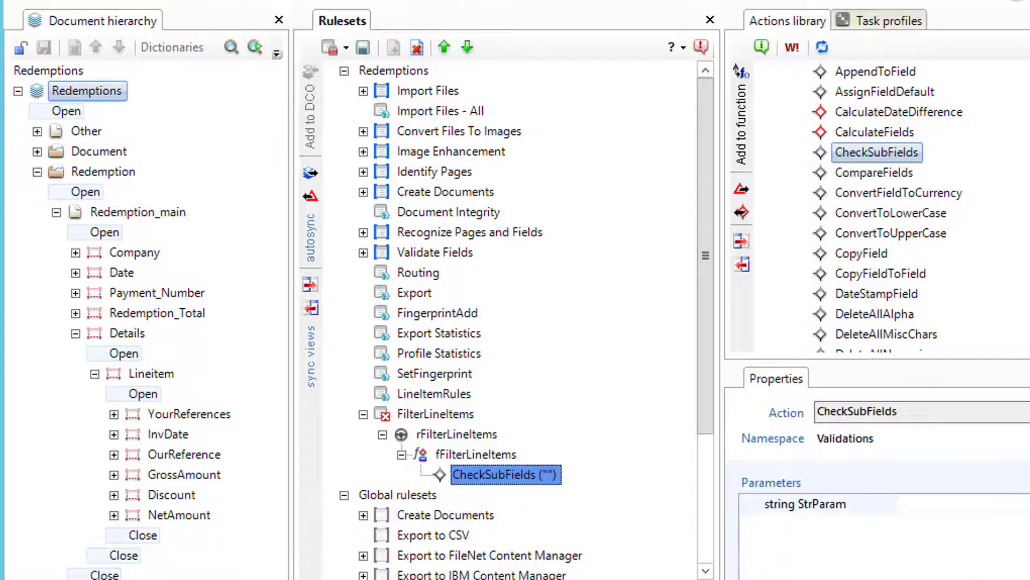
Step: Set the CheckSubFields StrParam to 'YourReferences' AND 'OurReference' AND 'GrossAmount'
{"action": "left_click", "coordinate": [942, 501]}
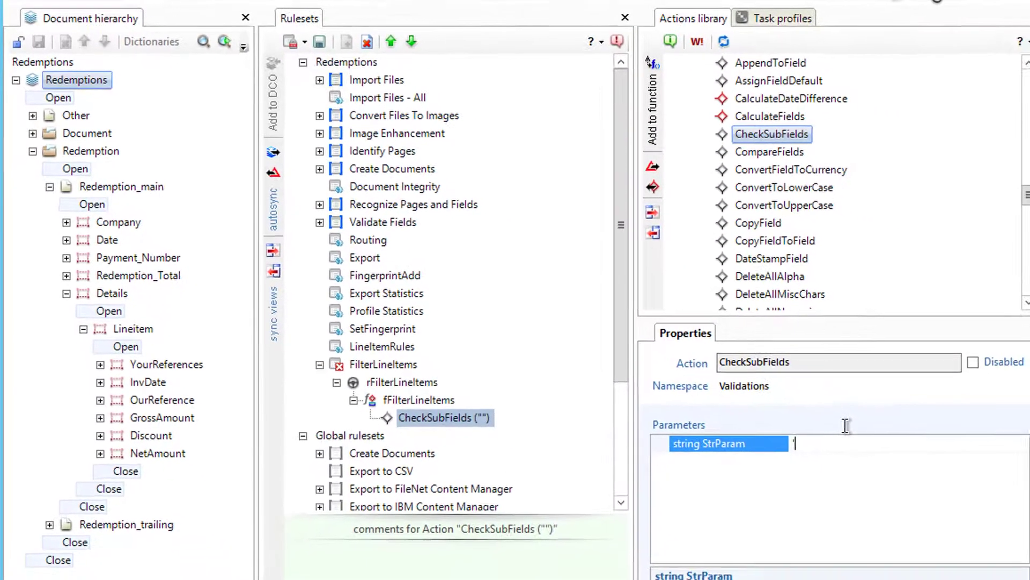
{"action": "type", "text": "'YourR"}
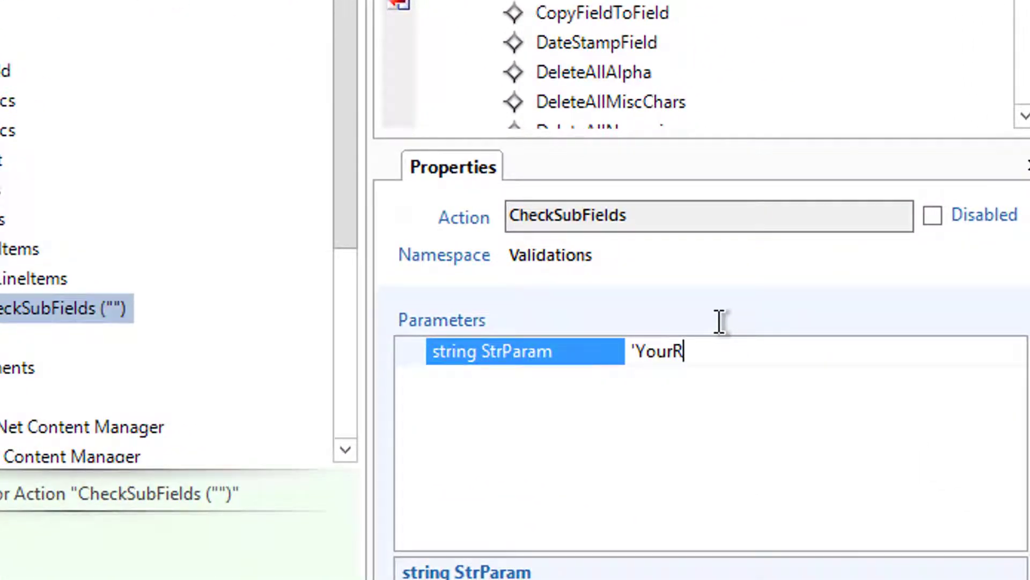
{"action": "type", "text": "eferences"}
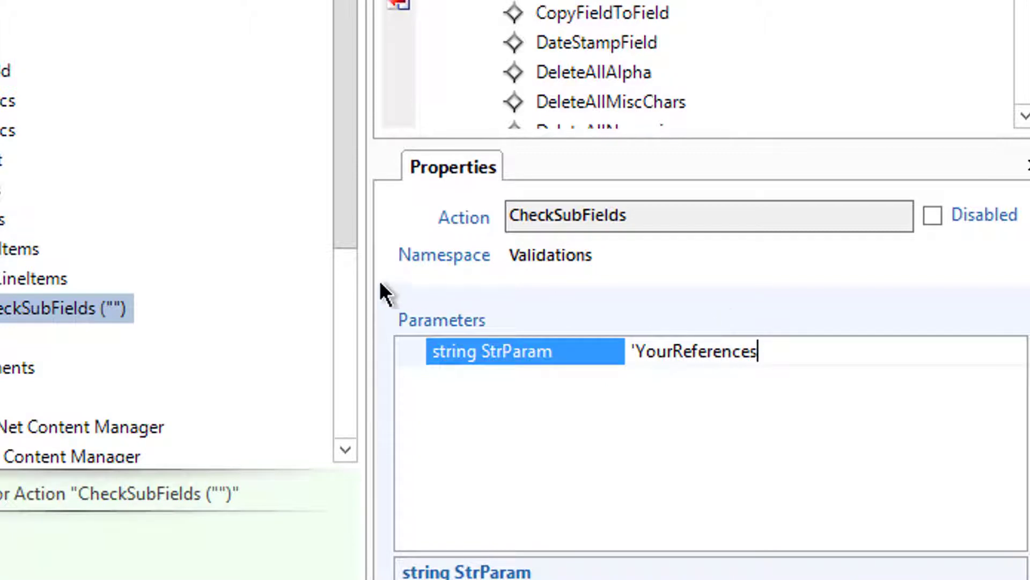
{"action": "type", "text": "' AND"}
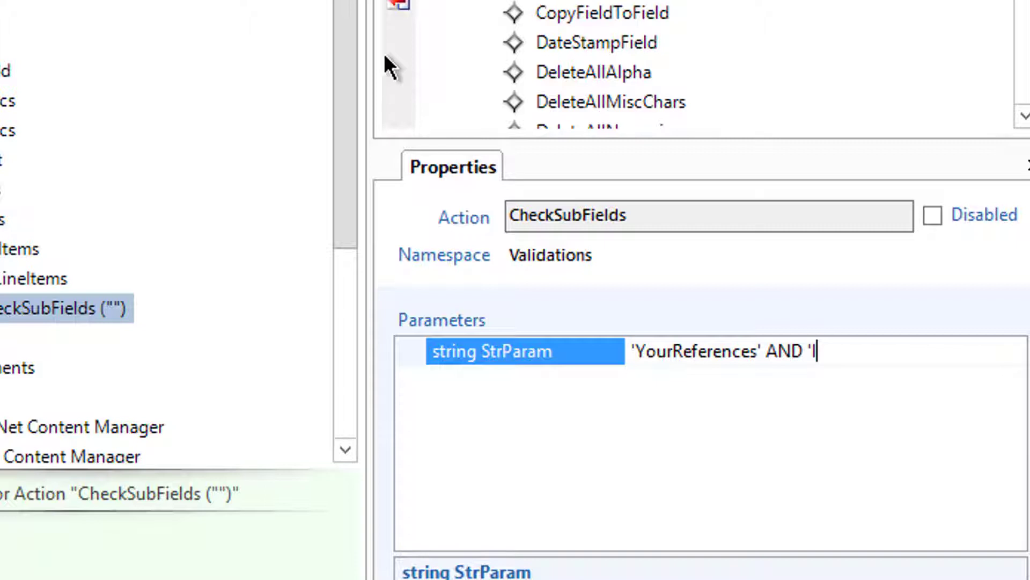
{"action": "type", "text": "'OurReference"}
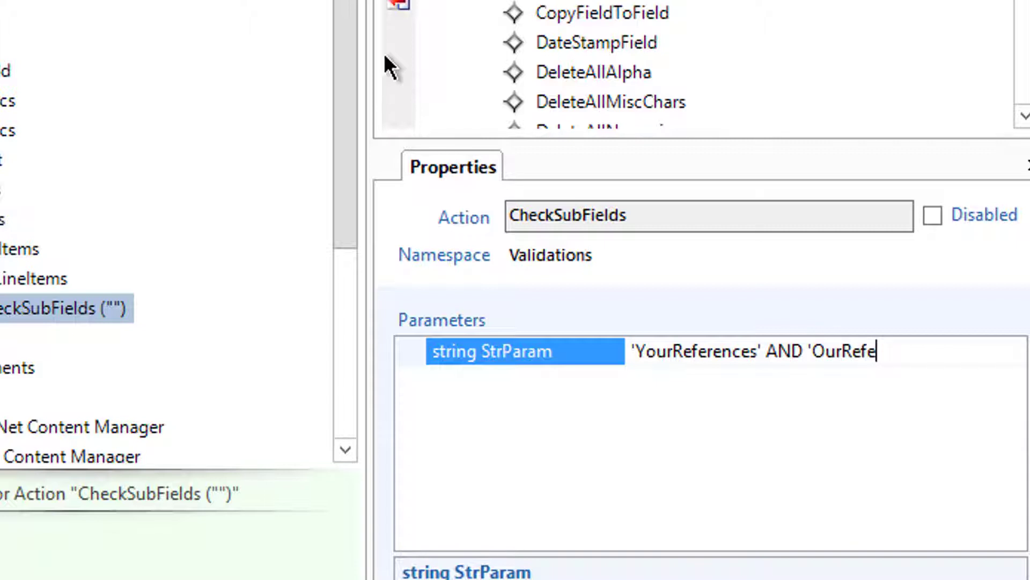
{"action": "type", "text": "' "}
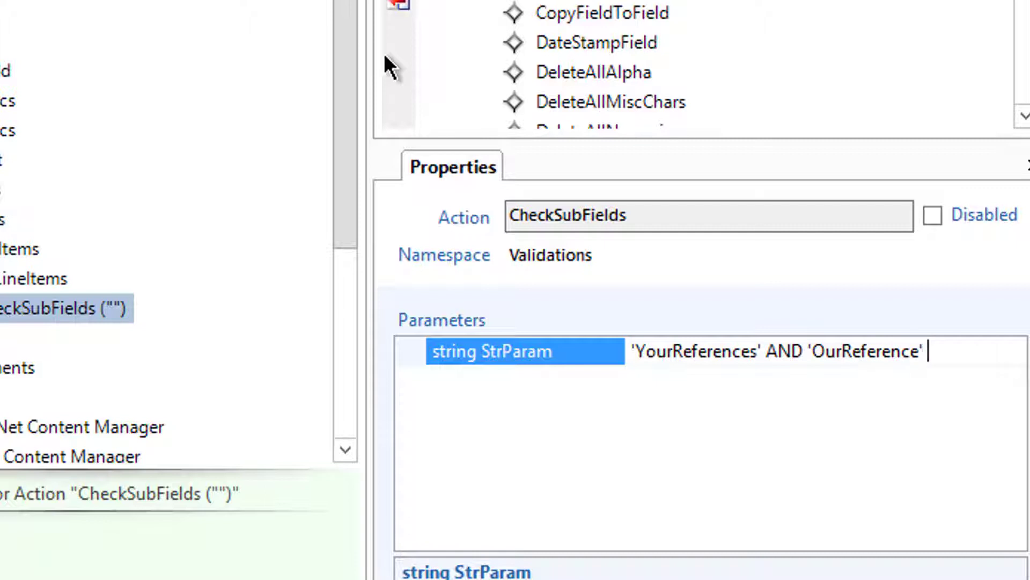
{"action": "type", "text": "AND '"}
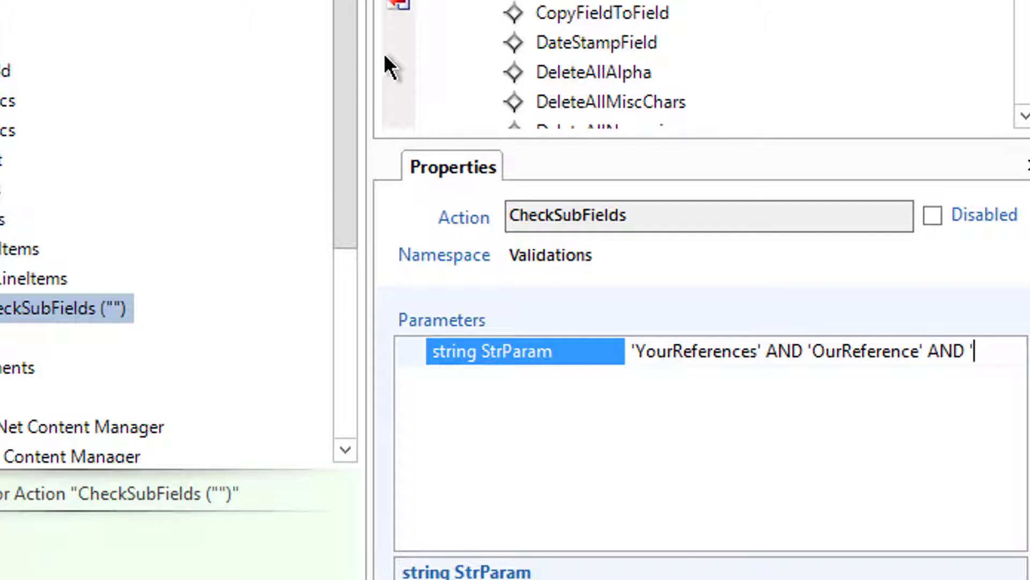
{"action": "type", "text": "GrossAmount'"}
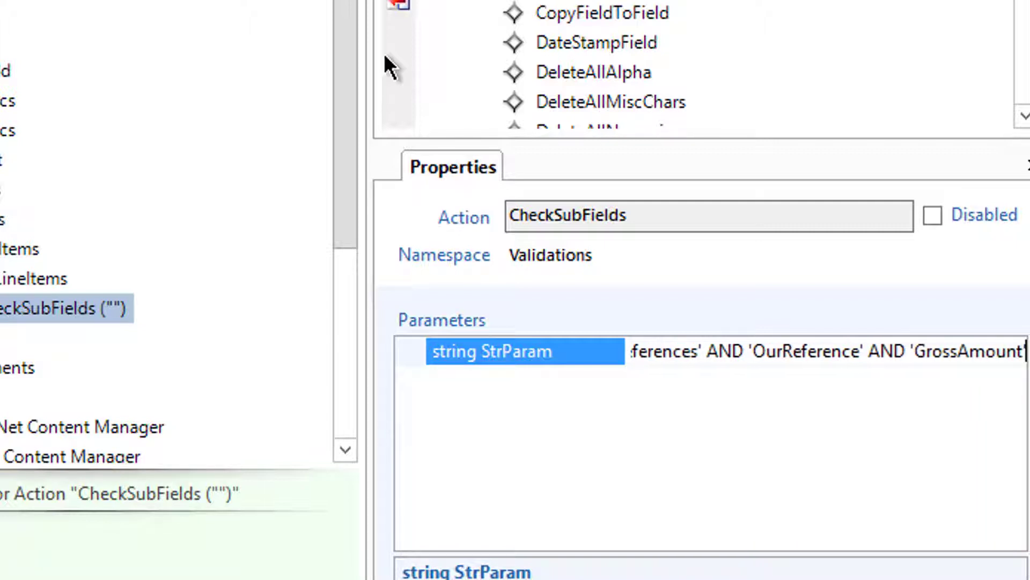
{"action": "key", "text": "Return"}
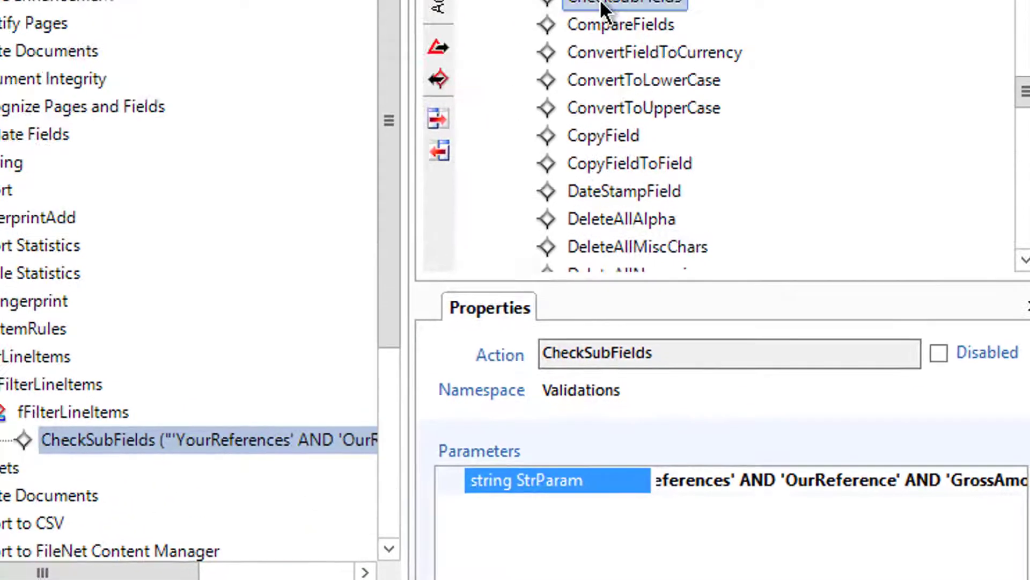
Step: Open the Information reference for Validations.CheckSubFields and scroll to its example expressions
{"action": "right_click", "coordinate": [643, 209]}
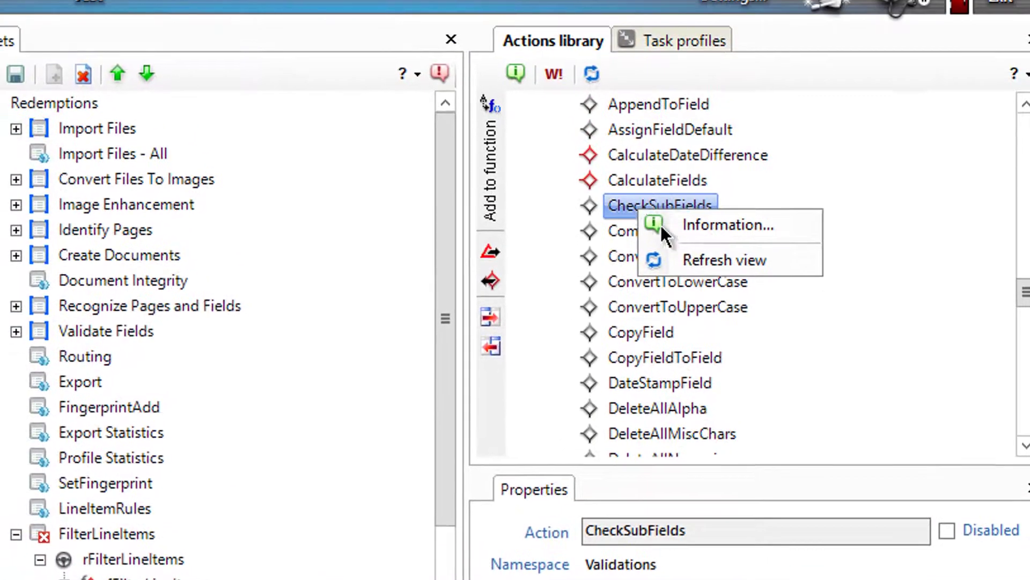
{"action": "left_click", "coordinate": [702, 224]}
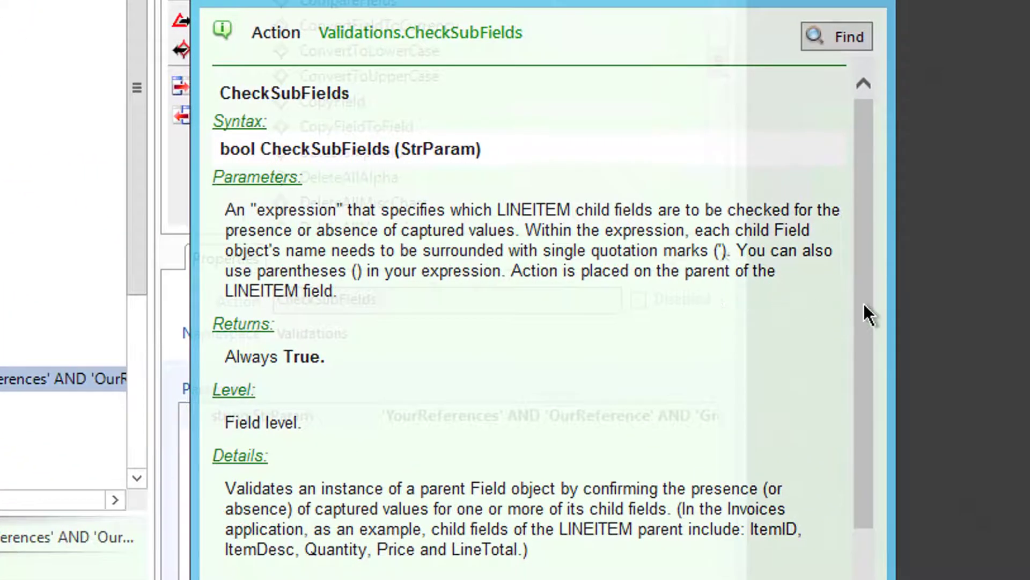
{"action": "left_click_drag", "start_coordinate": [864, 303], "coordinate": [894, 579]}
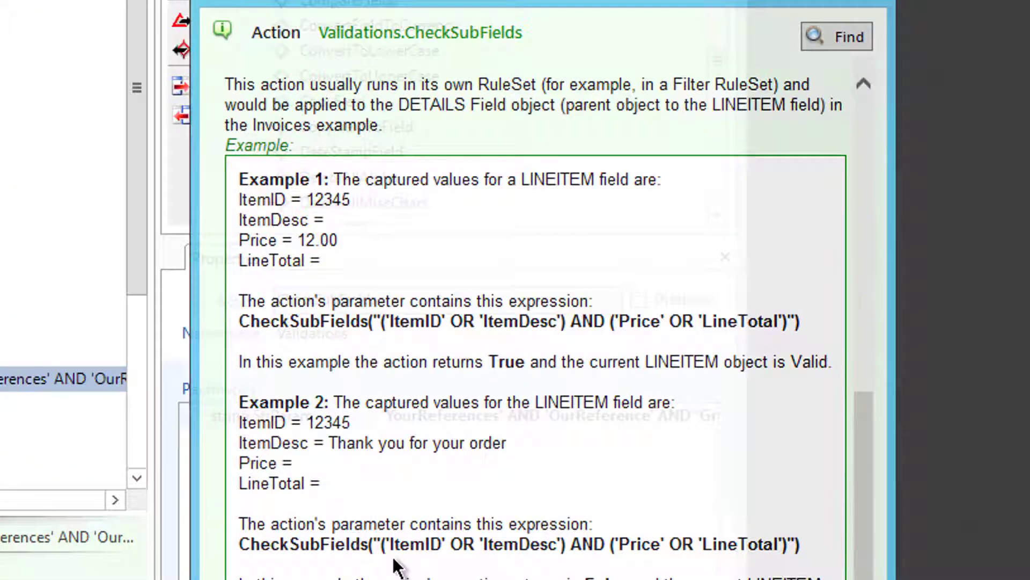
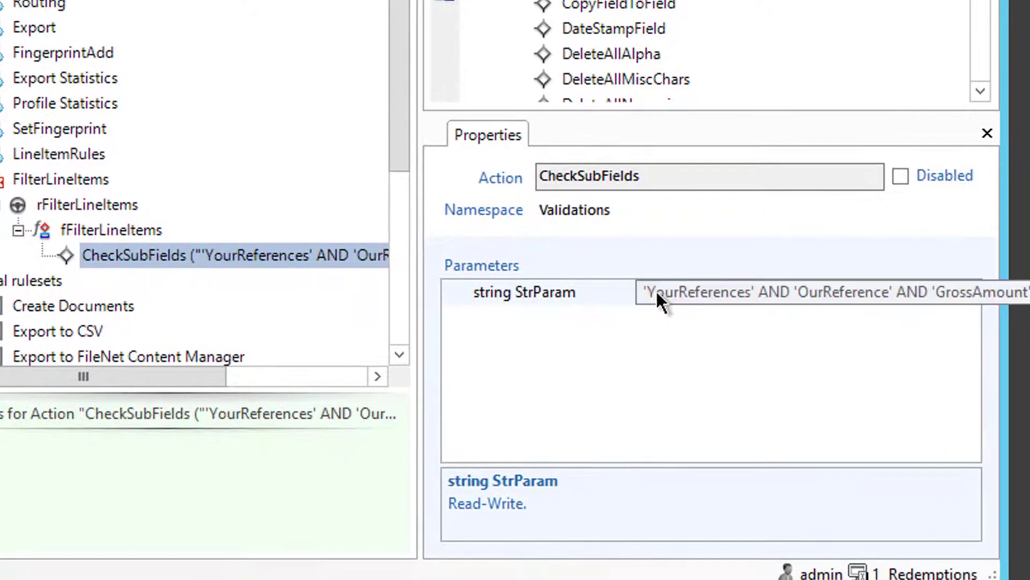
Step: Wrap the CheckSubFields condition in parentheses: ('YourReferences' AND 'OurReference' AND 'GrossAmount')
{"action": "left_click", "coordinate": [394, 414]}
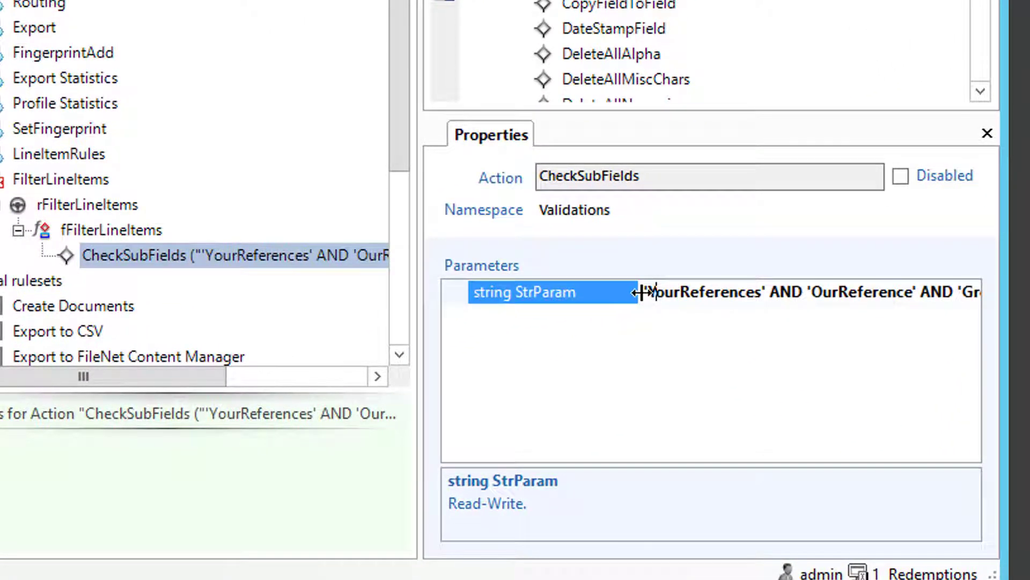
{"action": "left_click", "coordinate": [644, 291]}
{"action": "type", "text": "("}
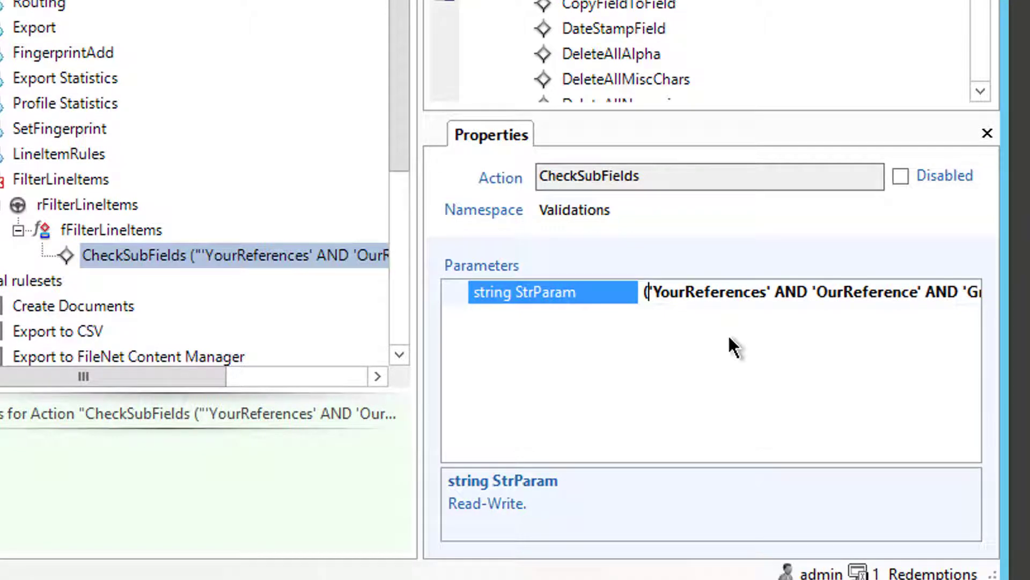
{"action": "key", "text": "End"}
{"action": "type", "text": ")"}
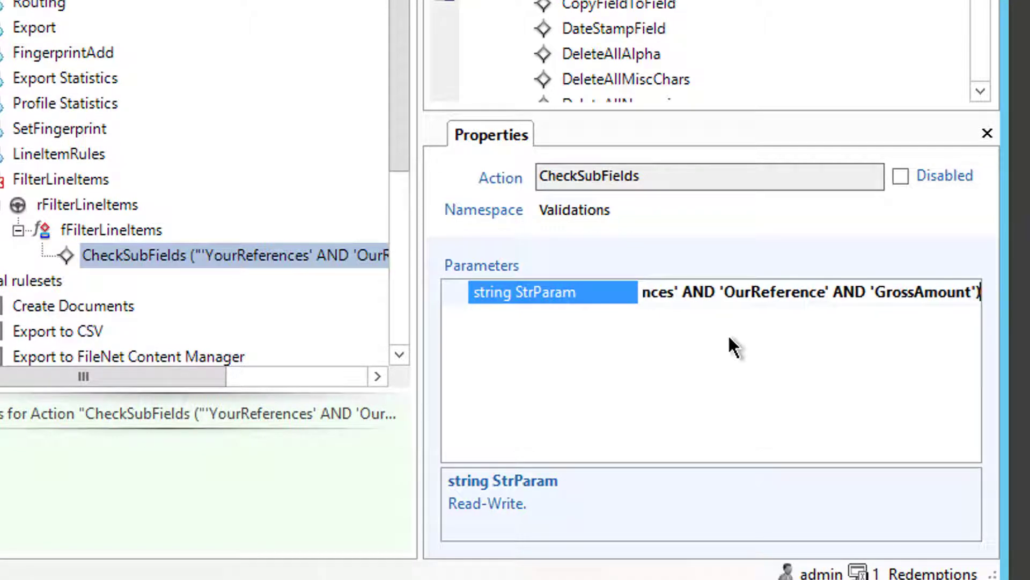
{"action": "key", "text": "Return"}
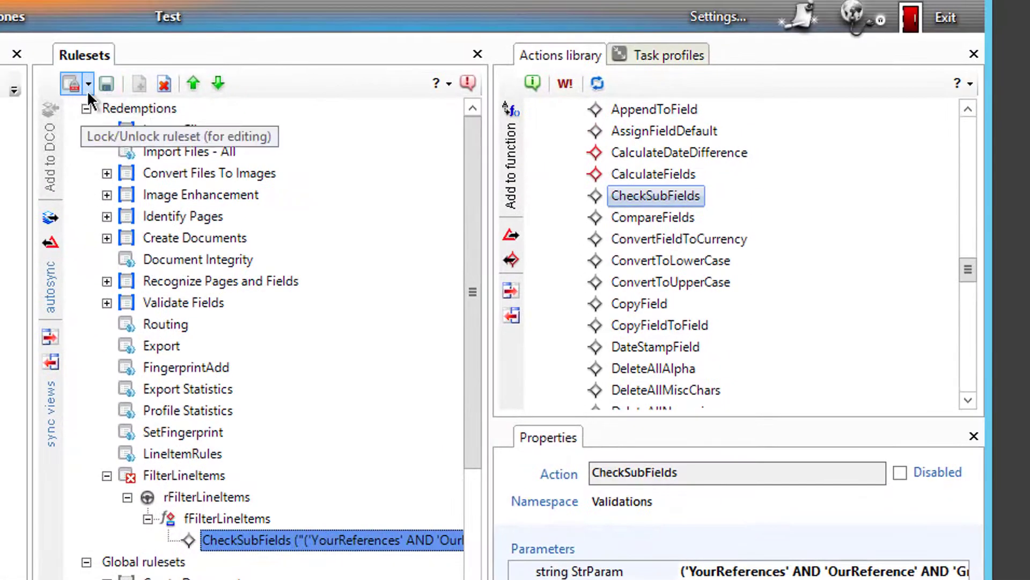
Step: Select the rFilterLineItems rule to show its properties
{"action": "left_click", "coordinate": [87, 90]}
{"action": "left_click", "coordinate": [154, 495]}
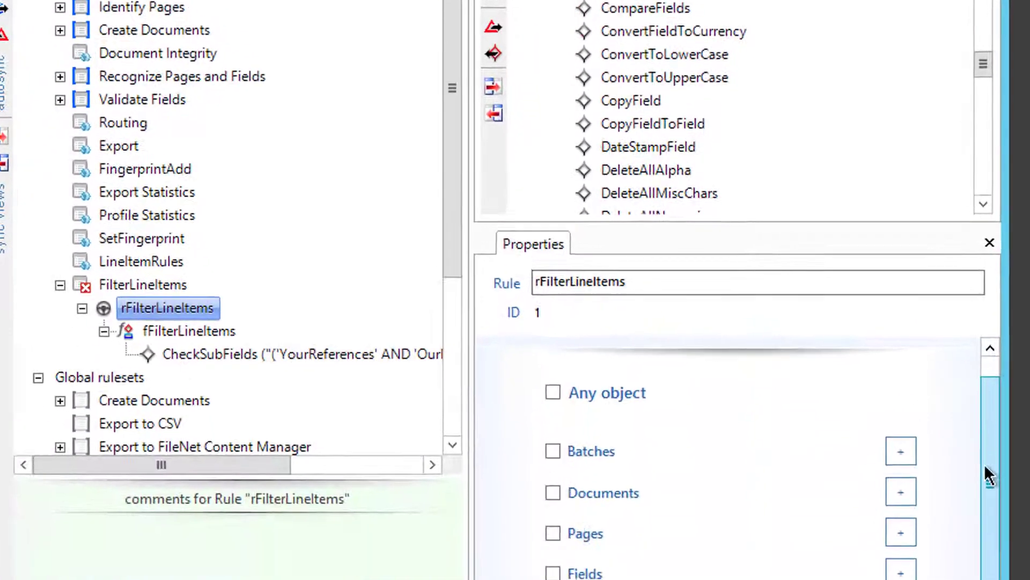
{"action": "left_click_drag", "start_coordinate": [963, 579], "coordinate": [972, 579]}
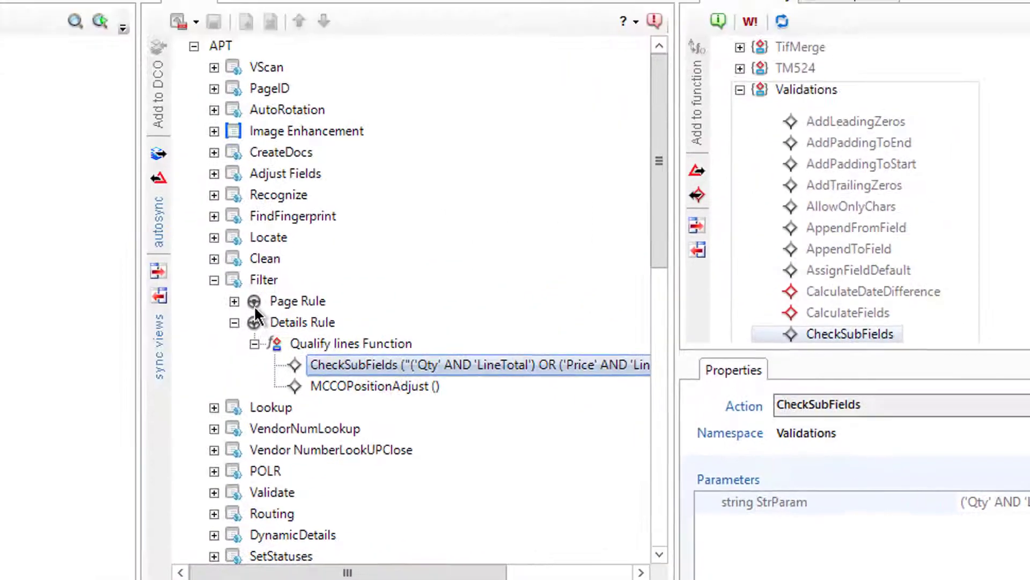
{"action": "left_click", "coordinate": [252, 361]}
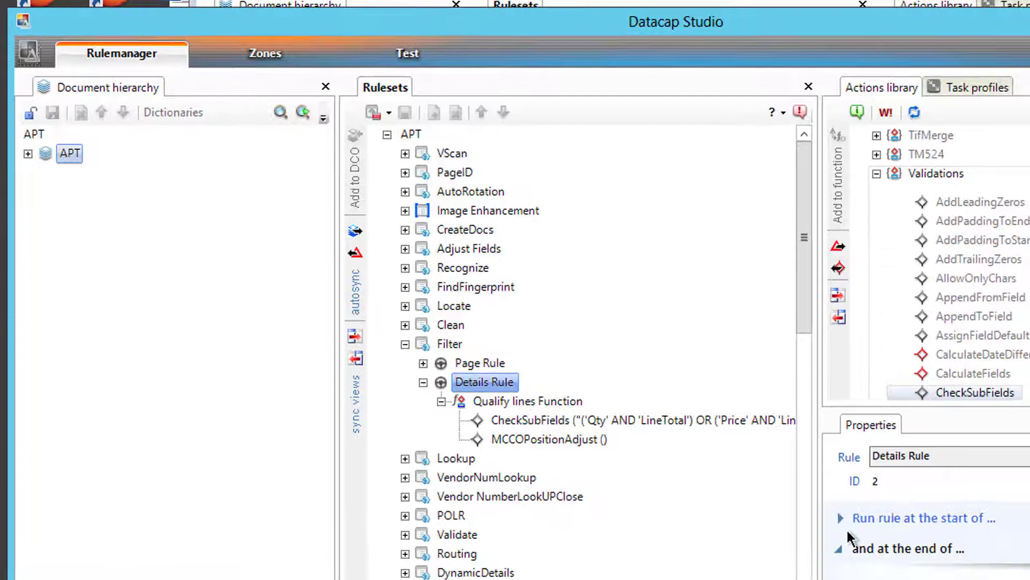
{"action": "left_click", "coordinate": [840, 518]}
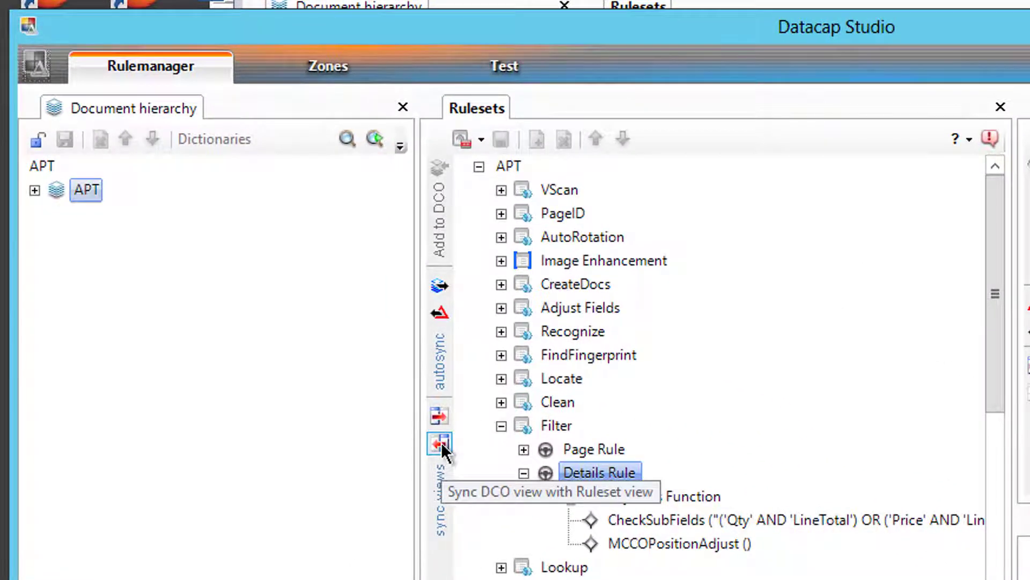
{"action": "left_click", "coordinate": [441, 442]}
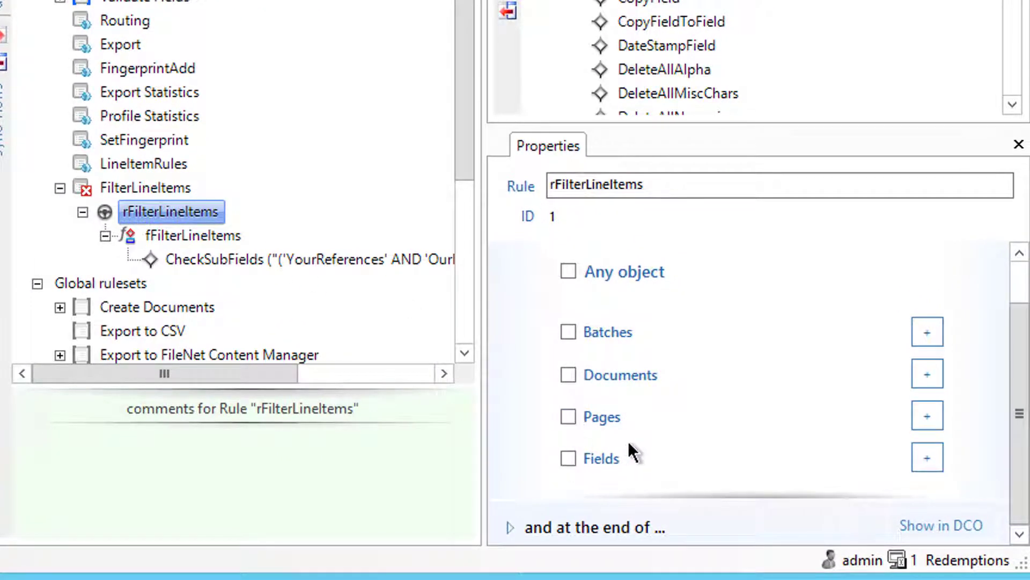
Step: Make the rFilterLineItems rule apply to fields of type Details
{"action": "left_click", "coordinate": [568, 460]}
{"action": "left_click", "coordinate": [921, 451]}
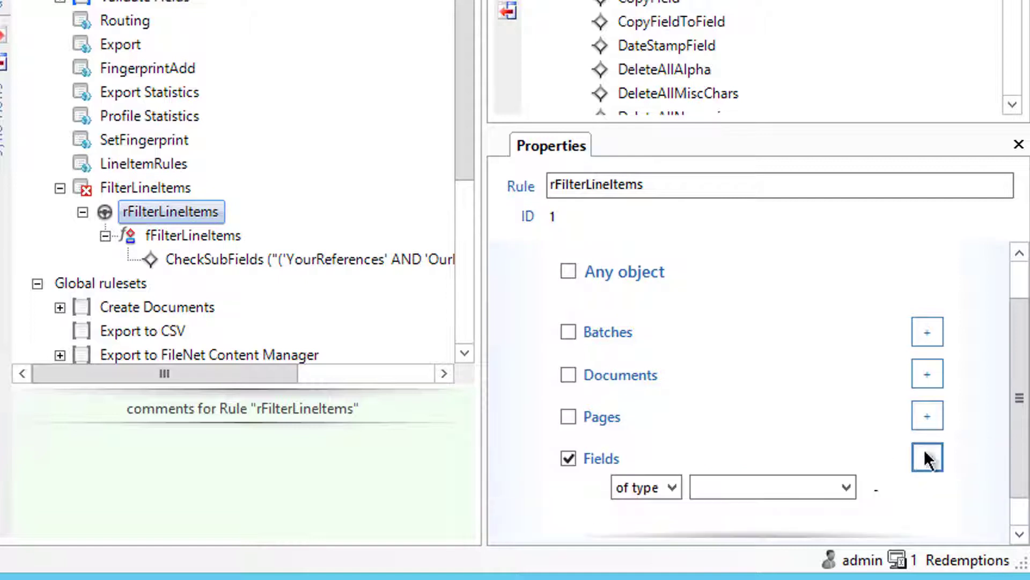
{"action": "left_click", "coordinate": [847, 487]}
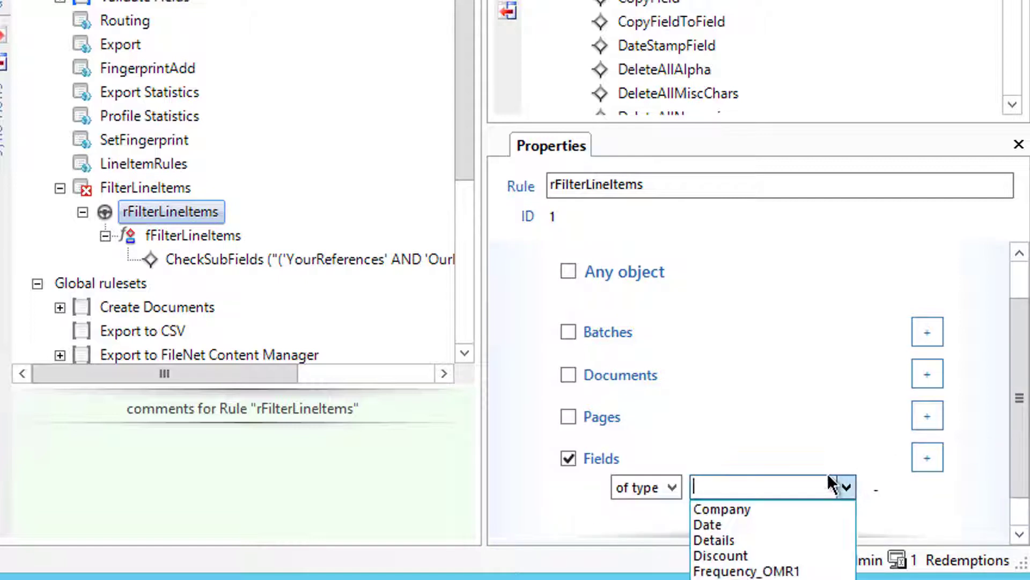
{"action": "left_click", "coordinate": [756, 539]}
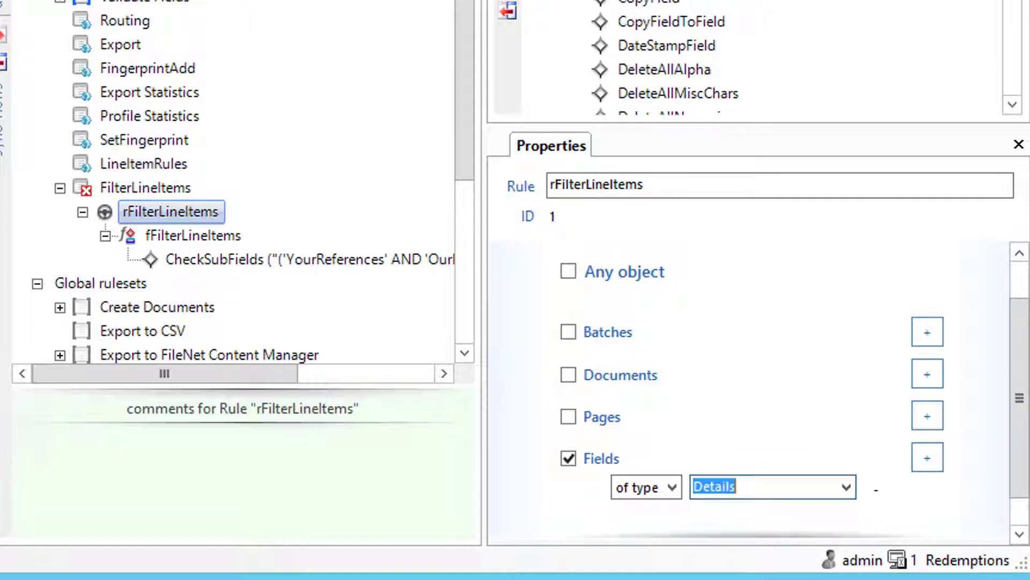
Step: Publish the FilterLineItems ruleset and show the task profiles list
{"action": "left_click", "coordinate": [170, 211]}
{"action": "left_click", "coordinate": [121, 25]}
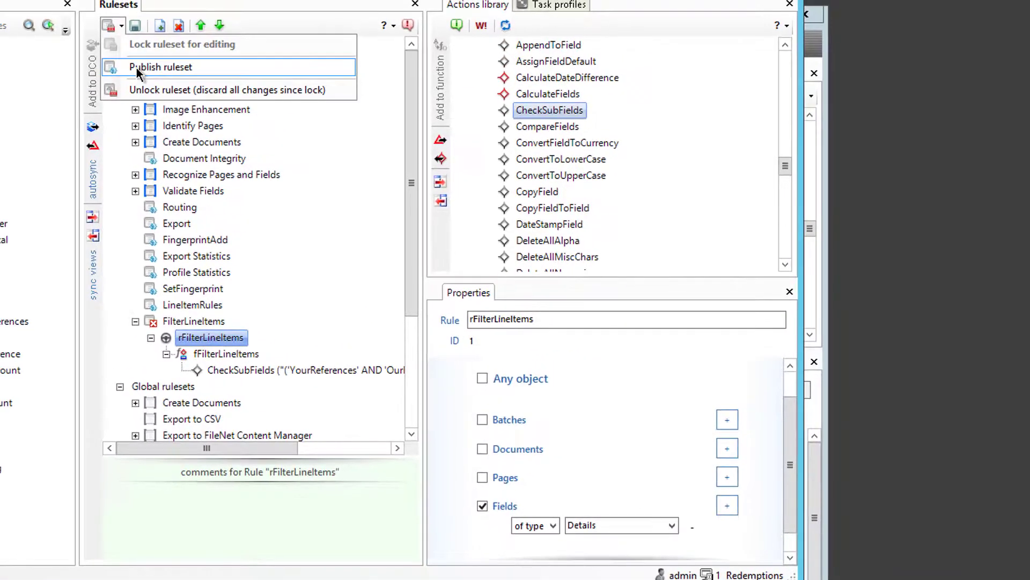
{"action": "left_click", "coordinate": [137, 68]}
{"action": "left_click", "coordinate": [556, 5]}
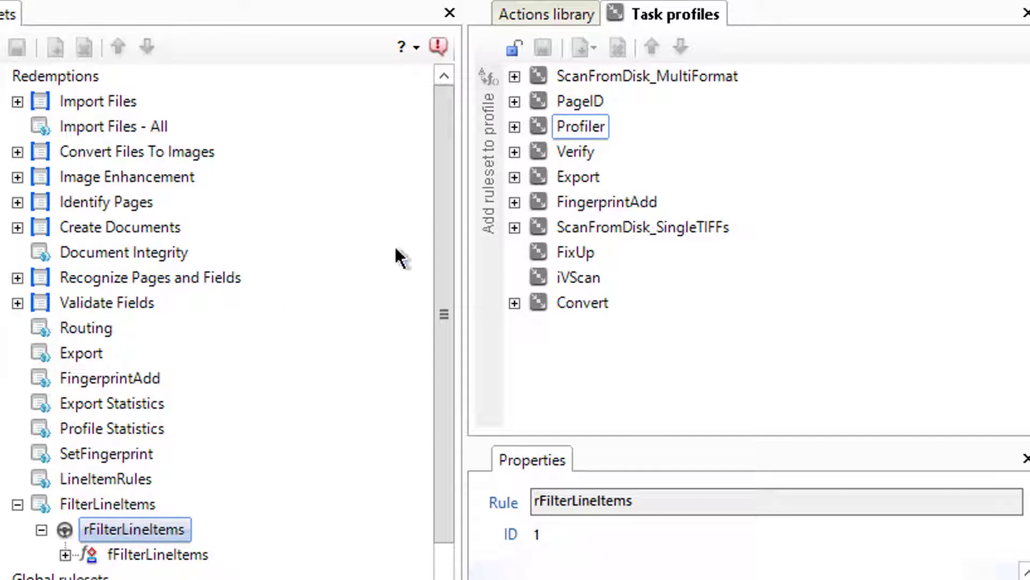
Step: Add FilterLineItems to Profiler, move it up to follow LineItemRules, and save
{"action": "left_click", "coordinate": [514, 126]}
{"action": "left_click", "coordinate": [548, 122]}
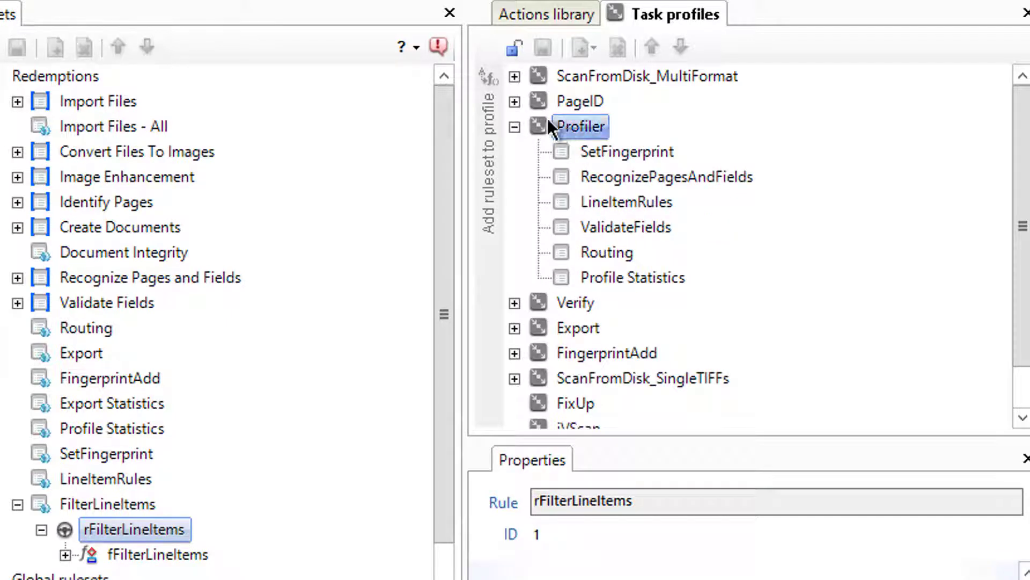
{"action": "left_click", "coordinate": [507, 52]}
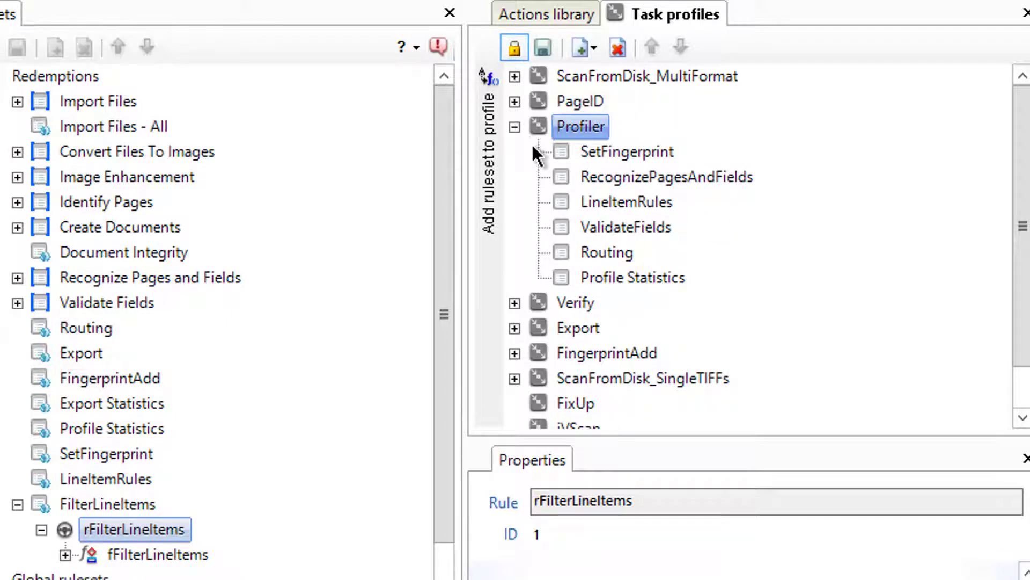
{"action": "left_click", "coordinate": [490, 114]}
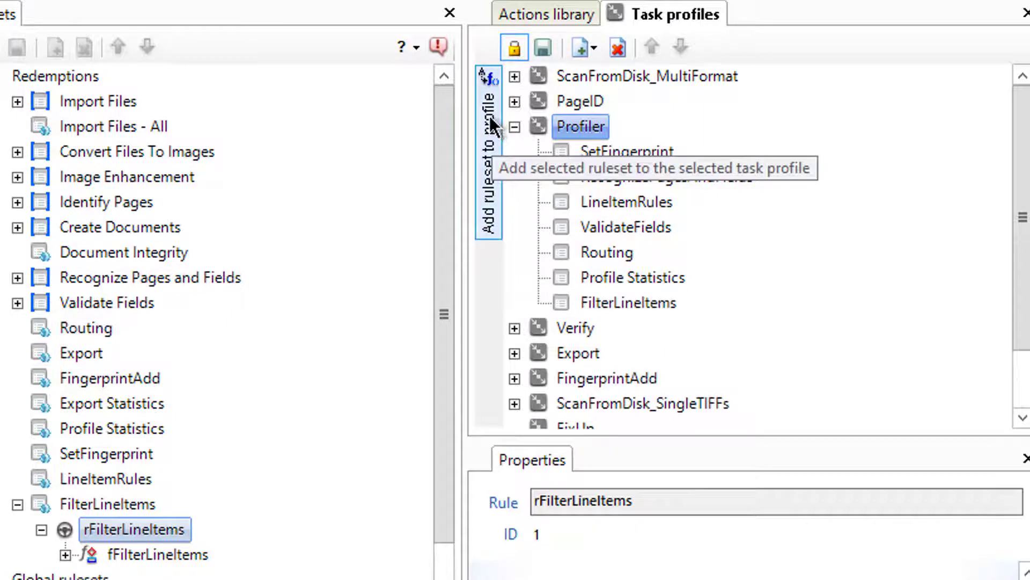
{"action": "left_click", "coordinate": [641, 301]}
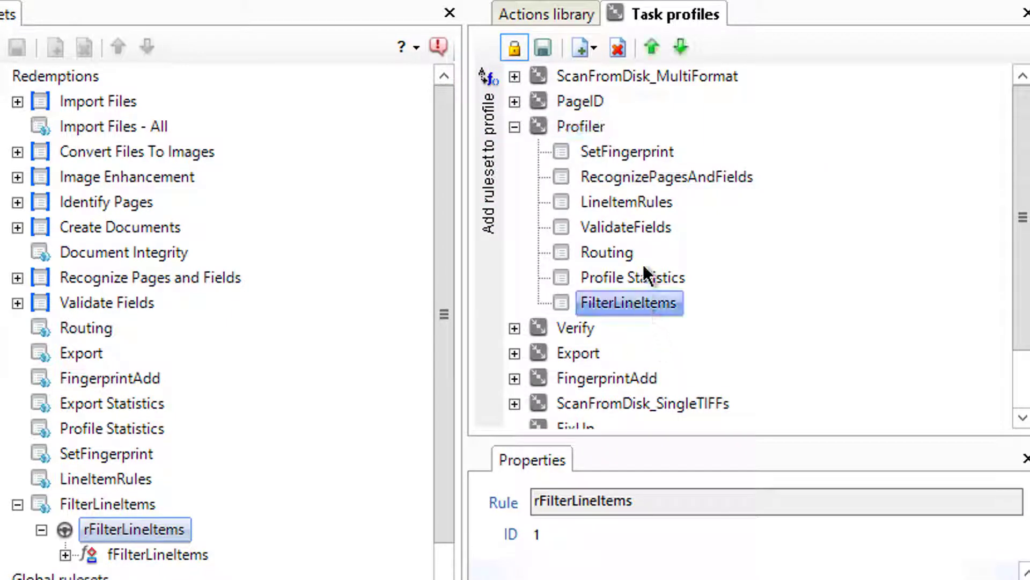
{"action": "left_click", "coordinate": [650, 47]}
{"action": "left_click", "coordinate": [651, 47]}
{"action": "left_click", "coordinate": [651, 47]}
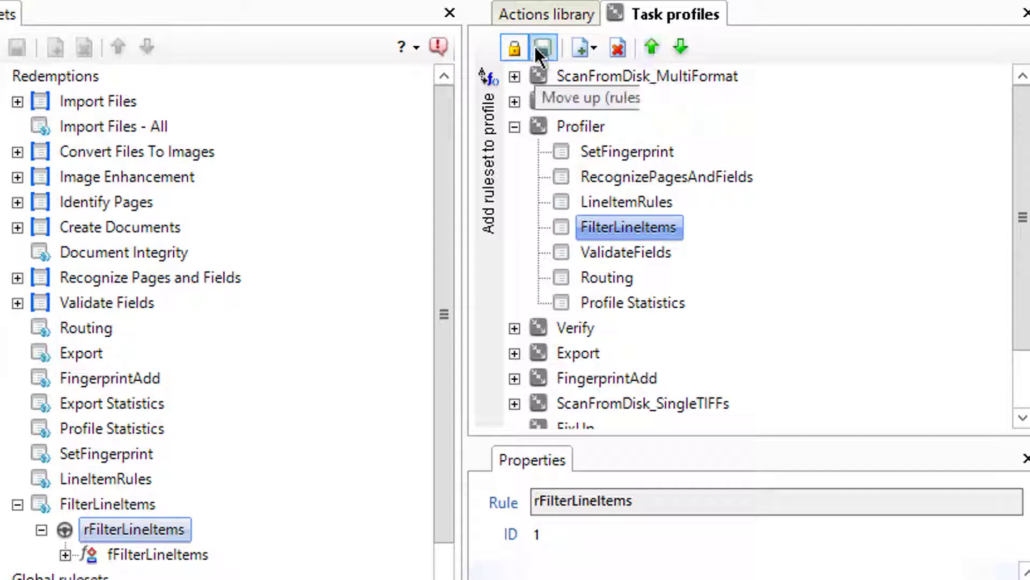
{"action": "left_click", "coordinate": [513, 50]}
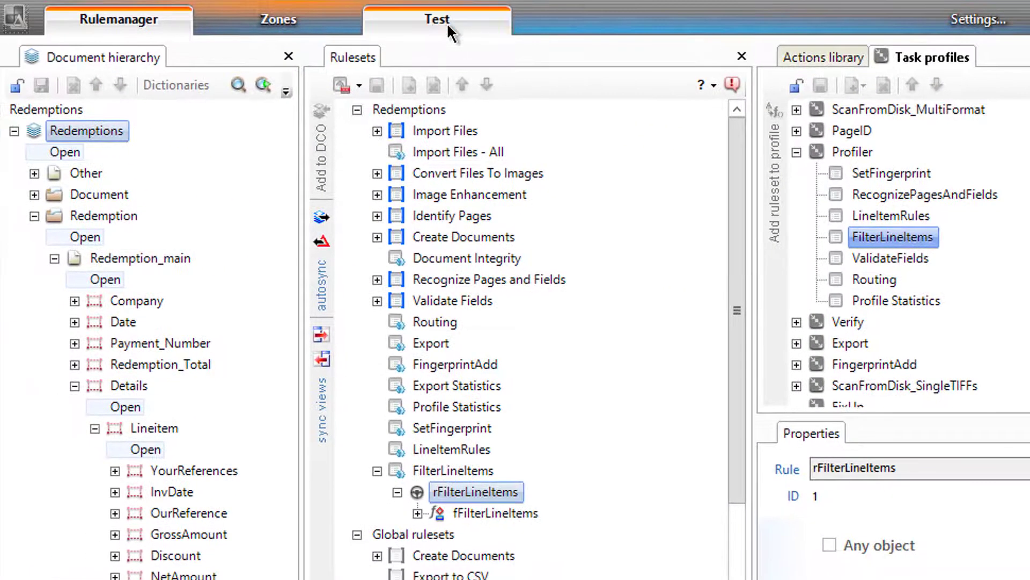
Step: Run the Profiler task profile on the test batch again and keep the batch running
{"action": "left_click", "coordinate": [382, 15]}
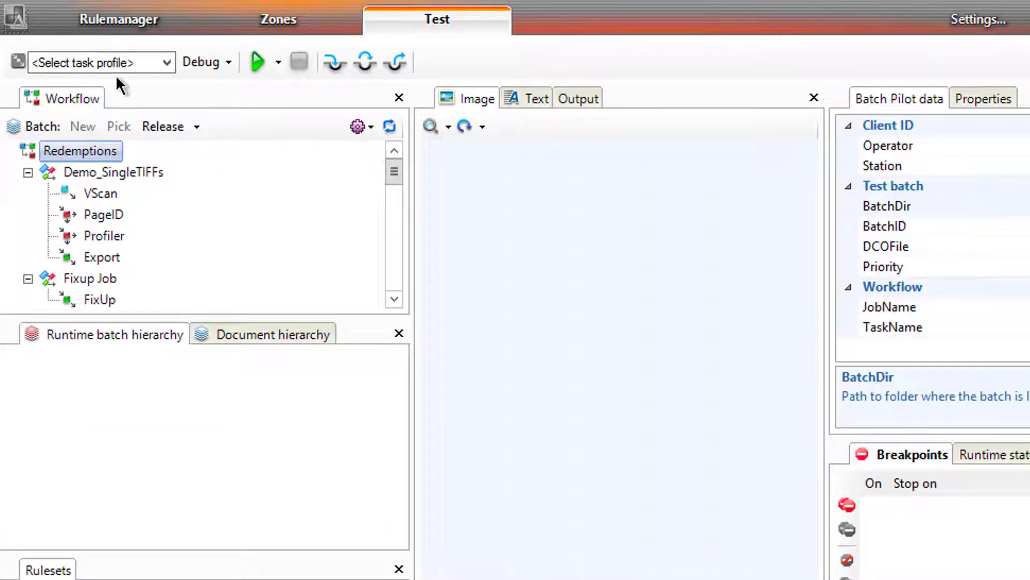
{"action": "left_click", "coordinate": [114, 68]}
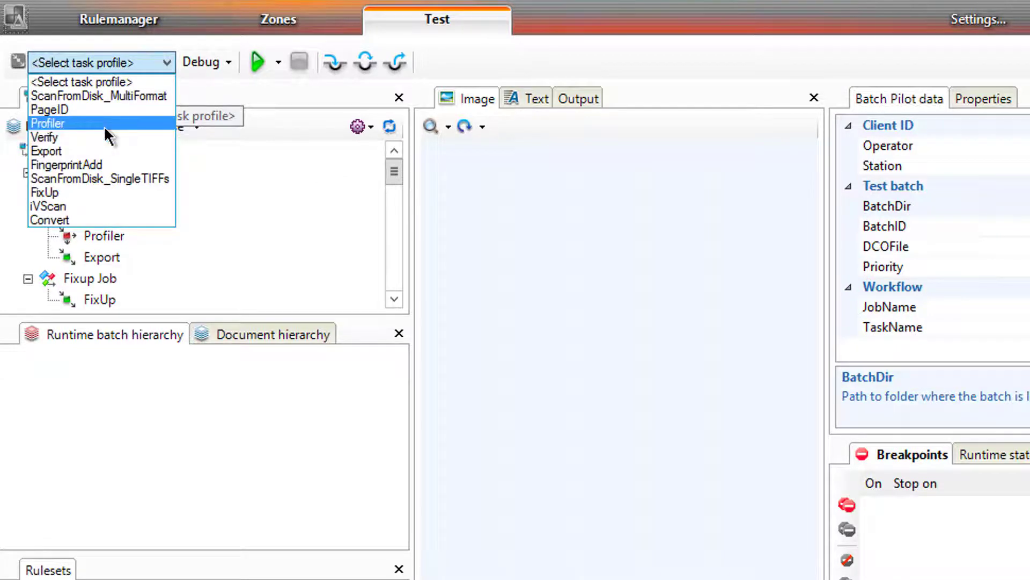
{"action": "left_click", "coordinate": [104, 125]}
{"action": "left_click", "coordinate": [249, 62]}
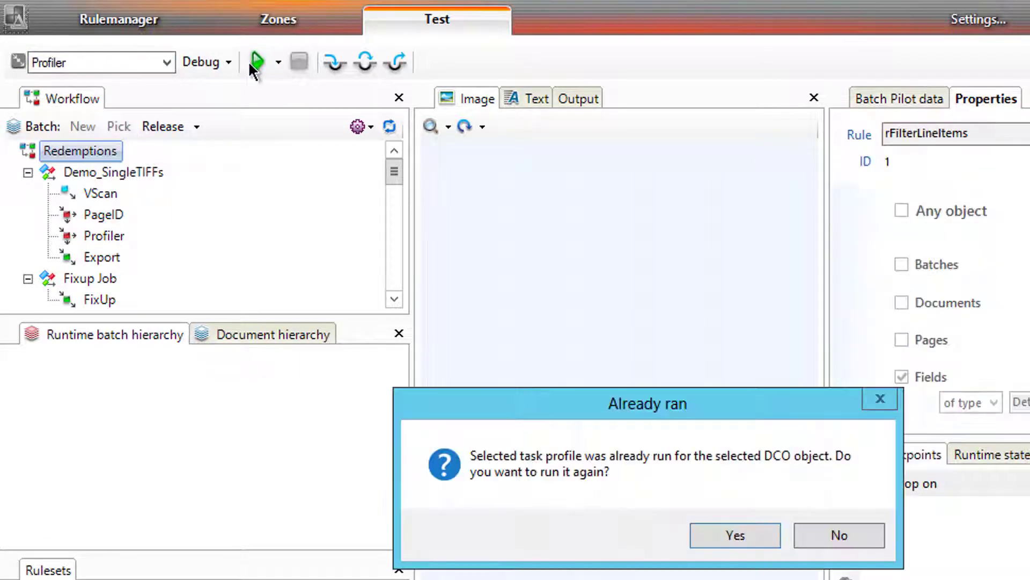
{"action": "key", "text": "Return"}
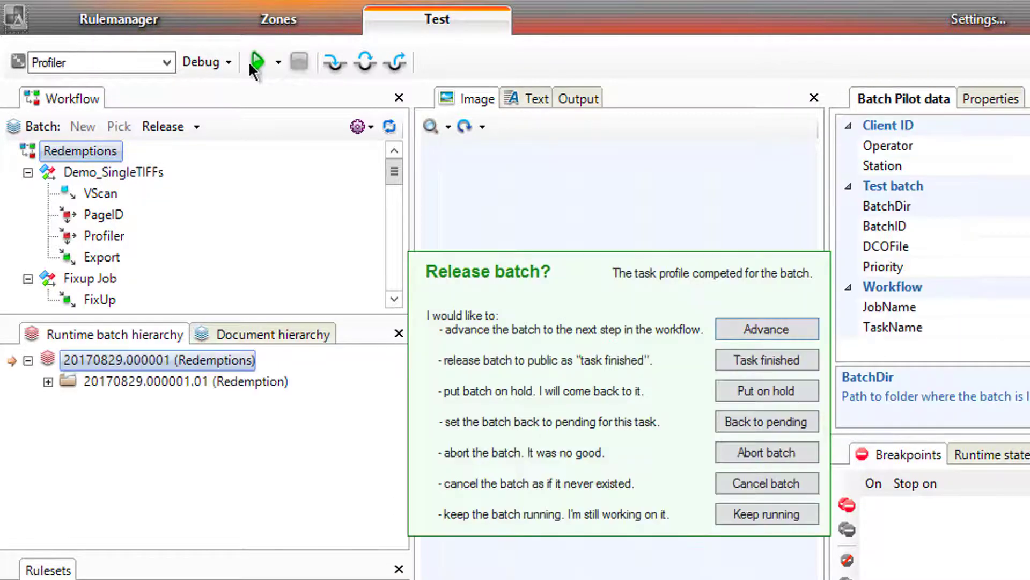
{"action": "left_click", "coordinate": [731, 521]}
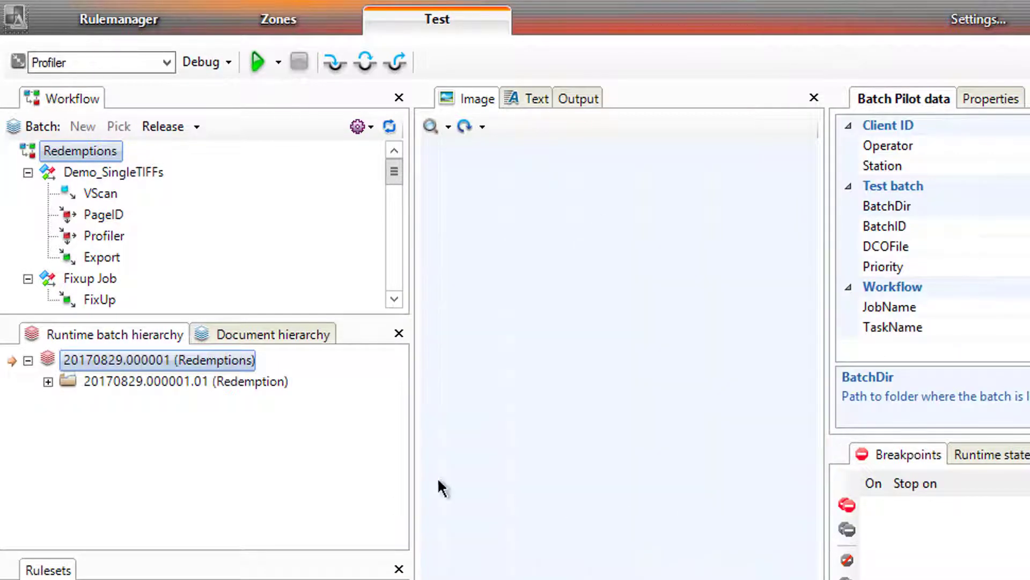
Step: Expand TM000002 and its Details line items to inspect Lineitem5's YourReferences value
{"action": "left_click", "coordinate": [47, 382]}
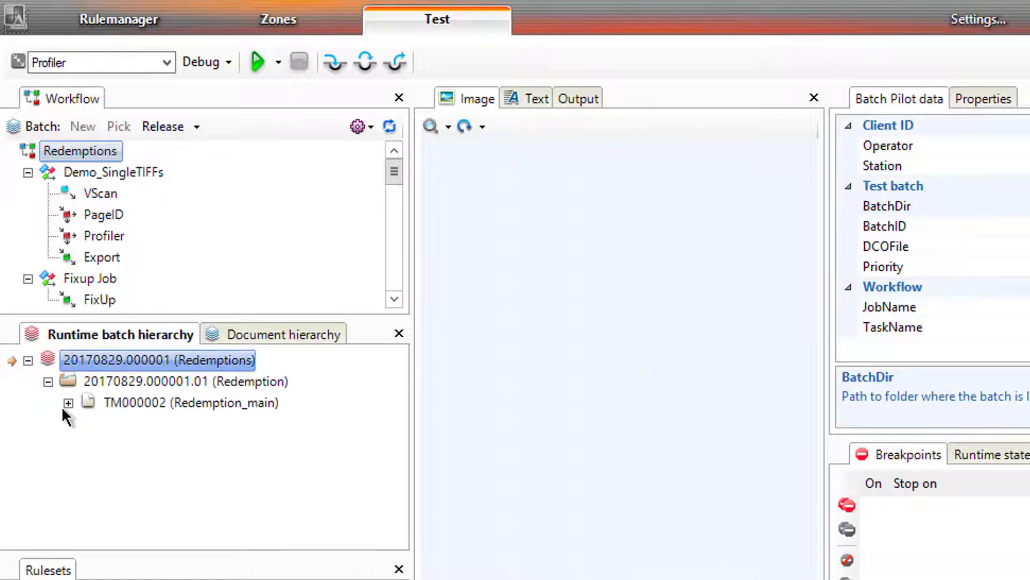
{"action": "left_click", "coordinate": [68, 403]}
{"action": "left_click", "coordinate": [88, 514]}
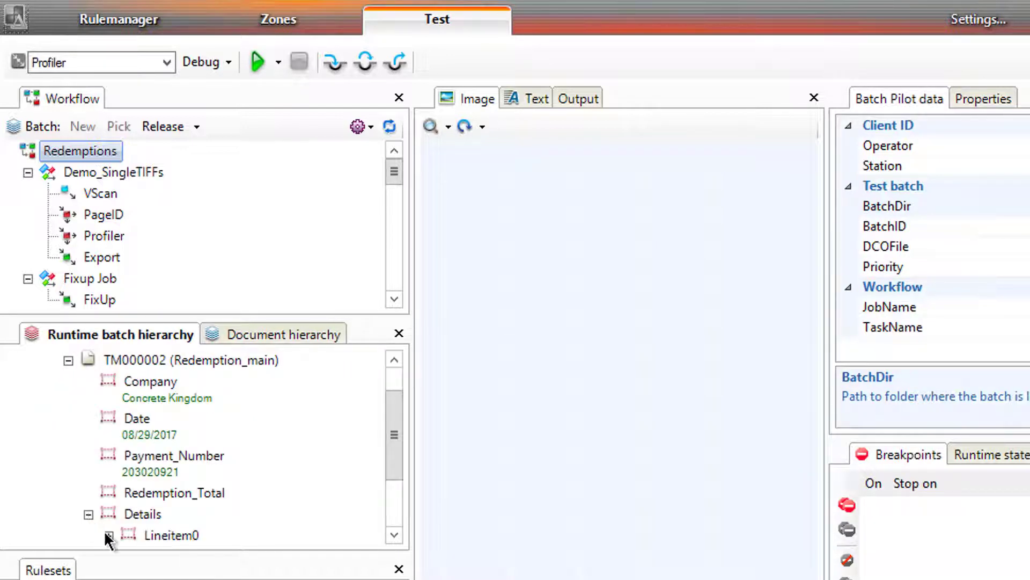
{"action": "left_click_drag", "start_coordinate": [391, 416], "coordinate": [394, 499]}
{"action": "left_click", "coordinate": [108, 503]}
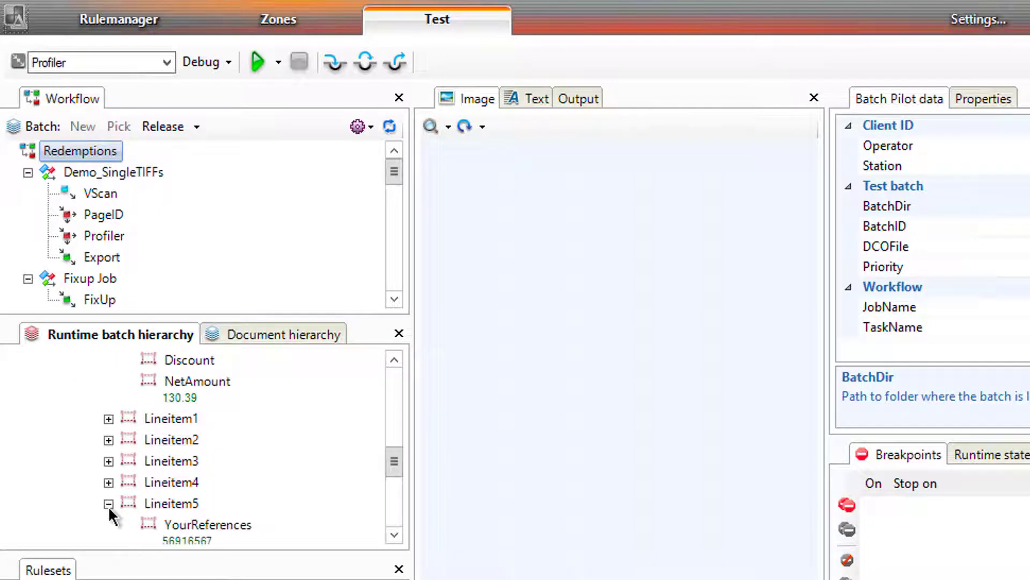
{"action": "left_click", "coordinate": [182, 524]}
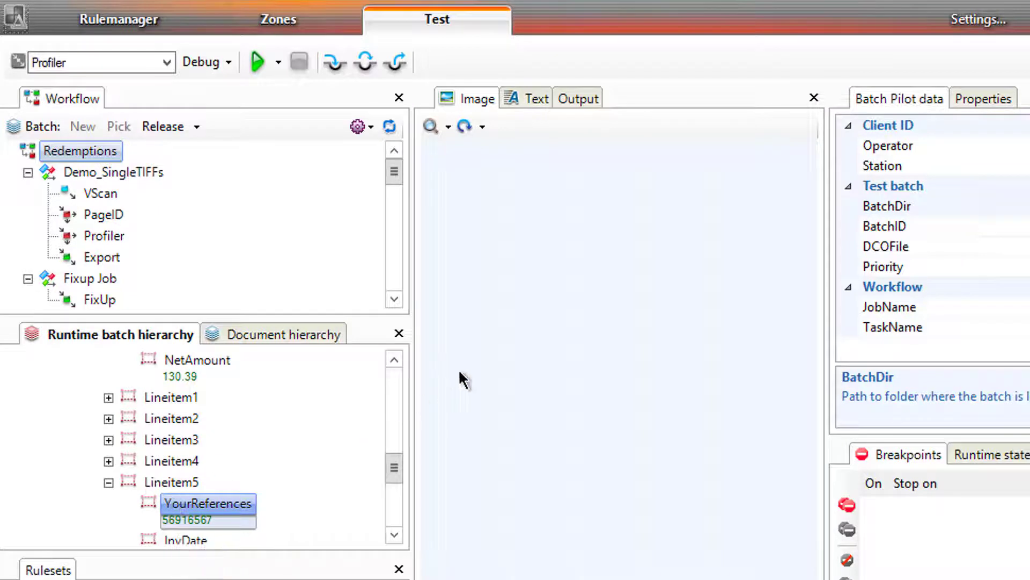
{"action": "left_click", "coordinate": [389, 386]}
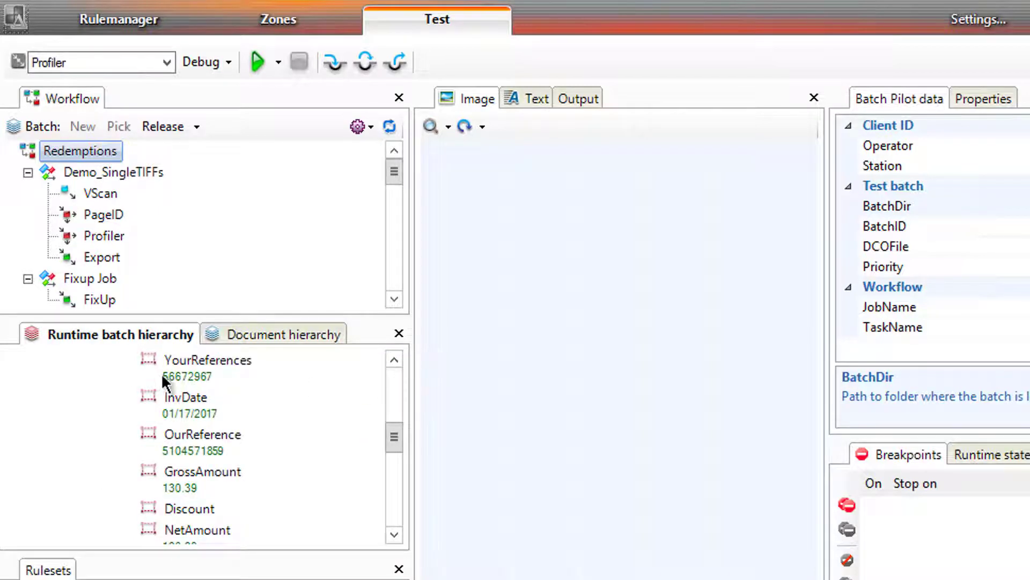
{"action": "left_click", "coordinate": [392, 381]}
{"action": "left_click", "coordinate": [395, 377]}
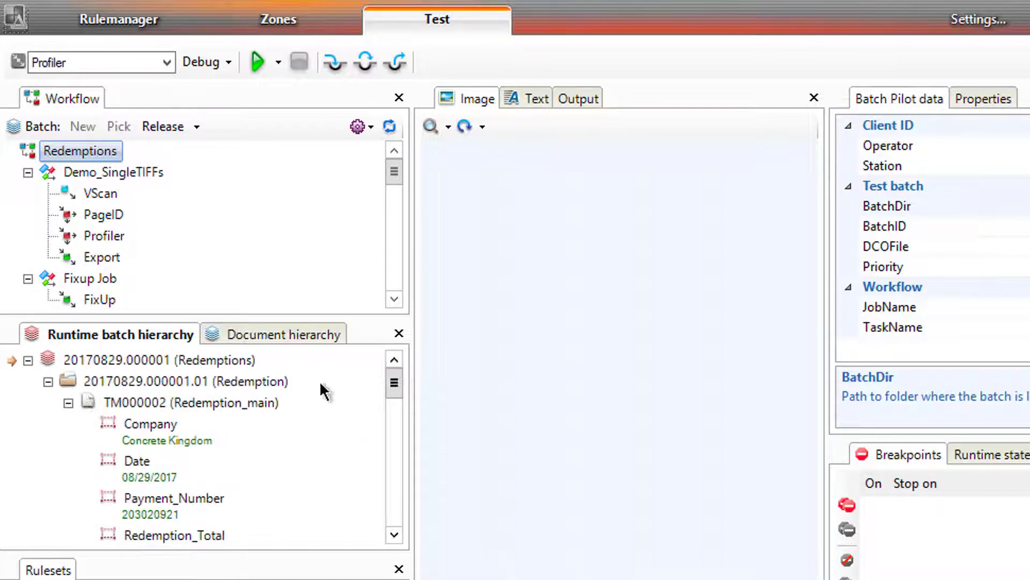
Step: Show the TM000002 payment advice image, highlight Lineitem5's zone, and zoom in
{"action": "left_click", "coordinate": [92, 404]}
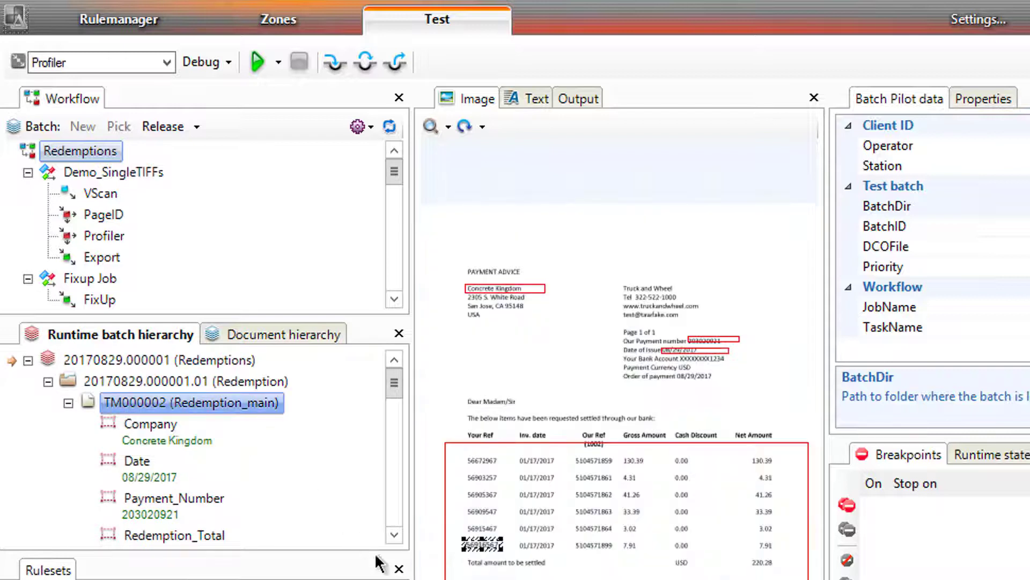
{"action": "left_click", "coordinate": [391, 510]}
{"action": "left_click", "coordinate": [391, 509]}
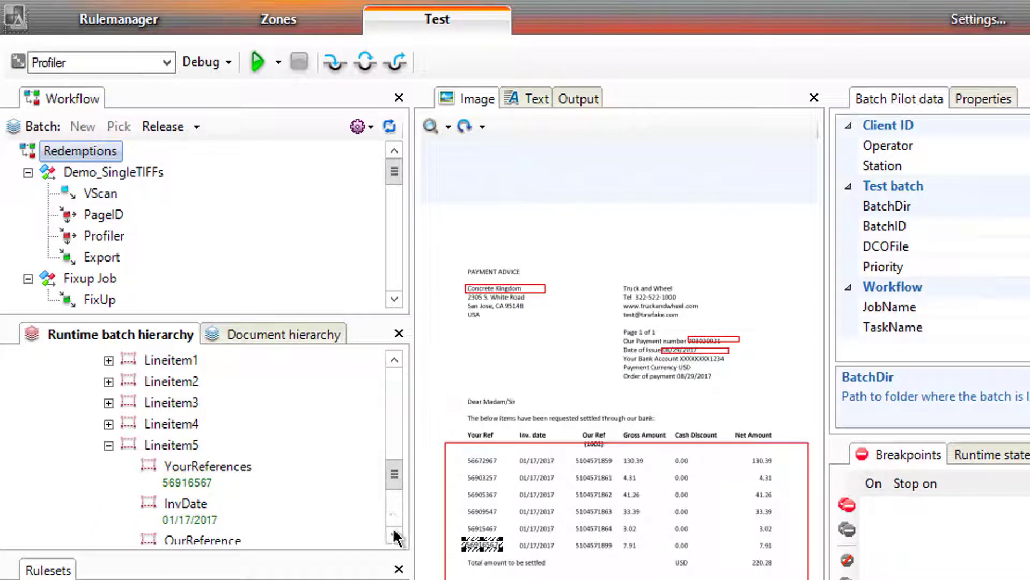
{"action": "left_click", "coordinate": [109, 445]}
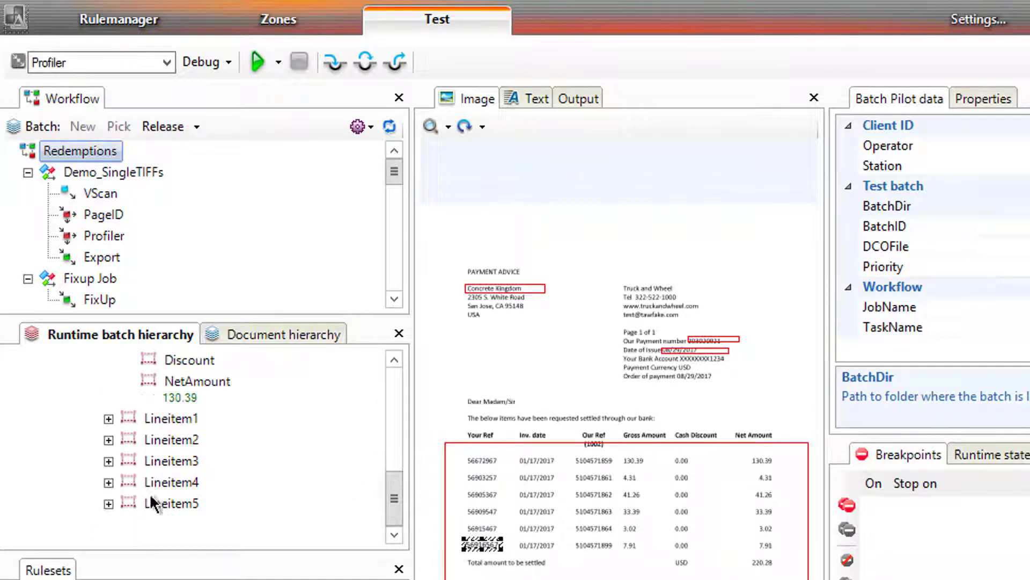
{"action": "left_click", "coordinate": [169, 507]}
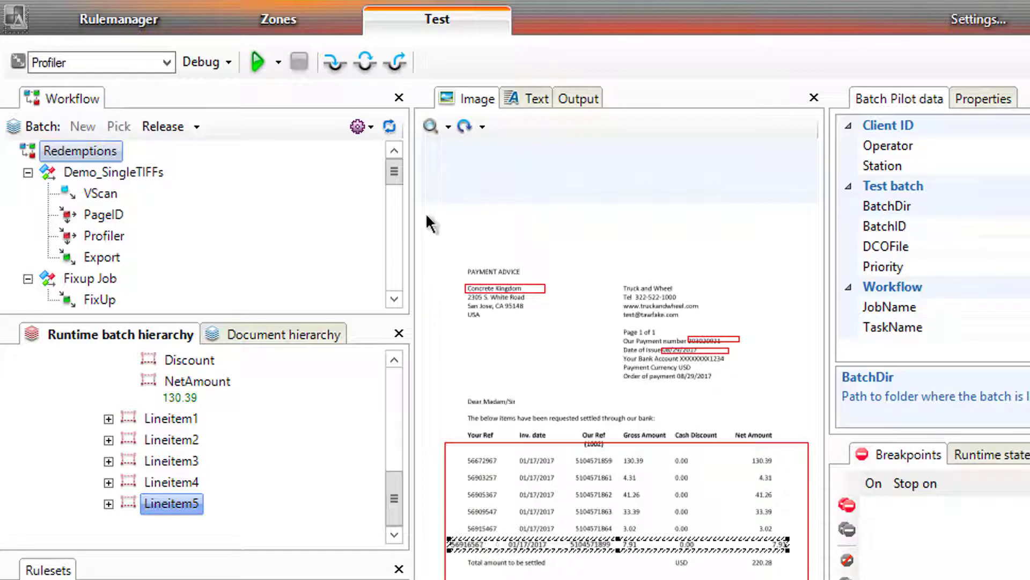
{"action": "left_click", "coordinate": [429, 125]}
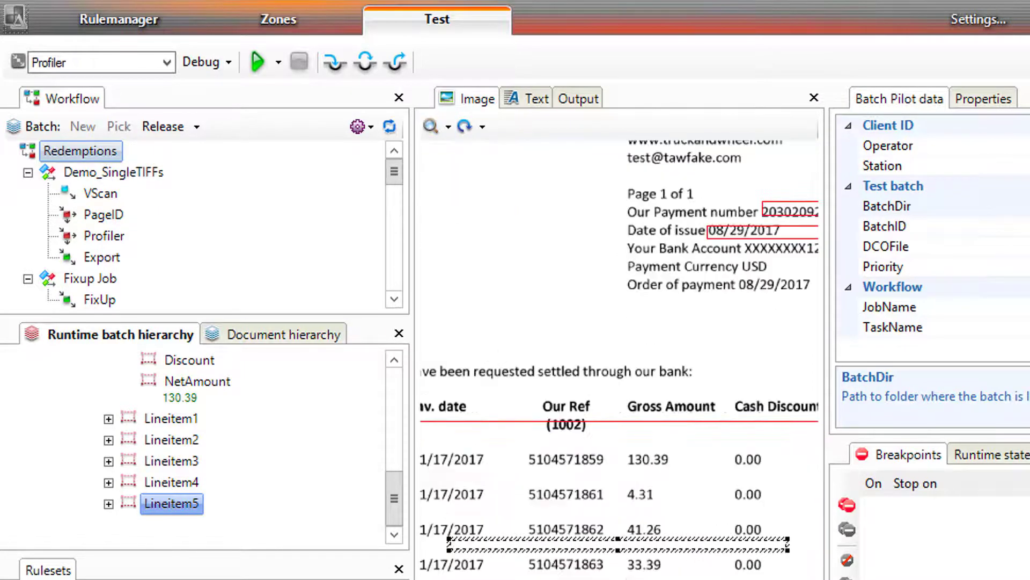
Step: Turn on 'Save results to a text file' for Redemption_main in Recognize Pages and Fields settings
{"action": "left_click", "coordinate": [105, 29]}
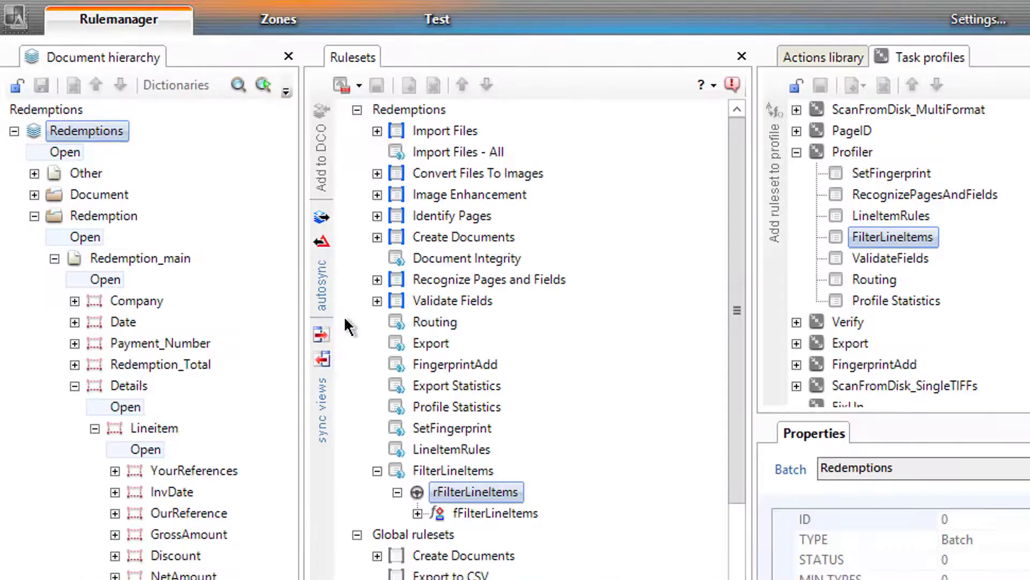
{"action": "left_click", "coordinate": [377, 279]}
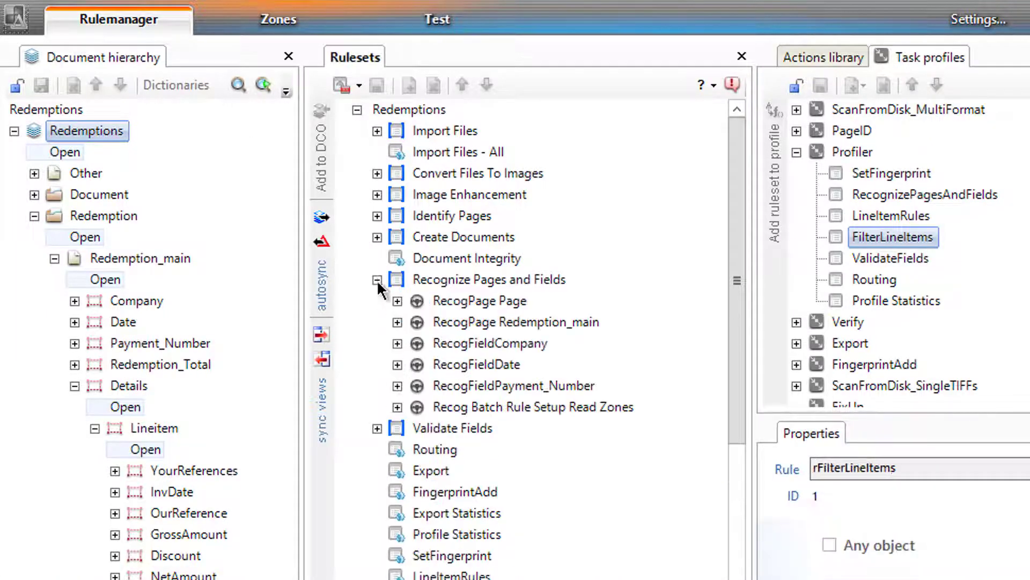
{"action": "left_click", "coordinate": [398, 278]}
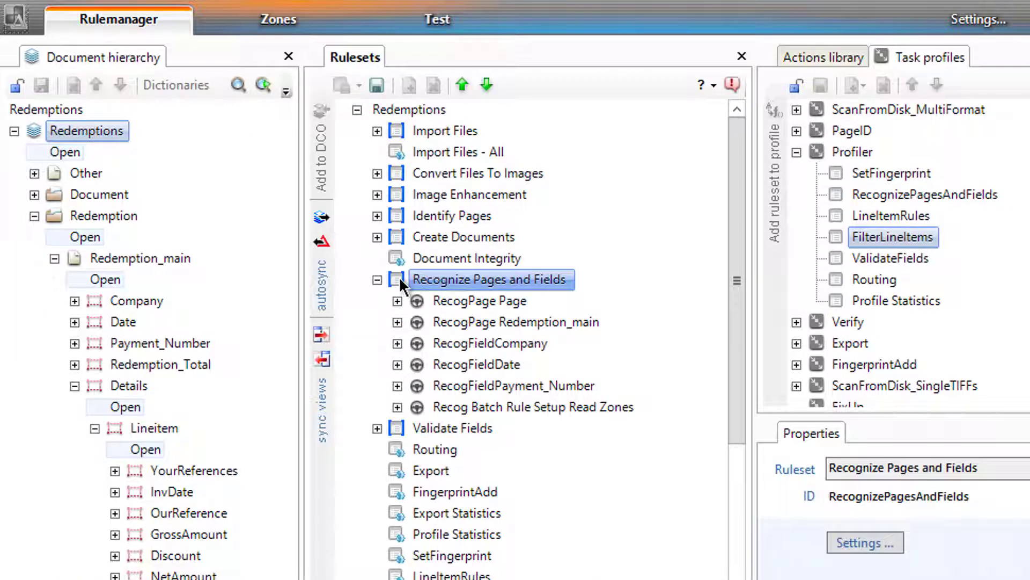
{"action": "right_click", "coordinate": [398, 276]}
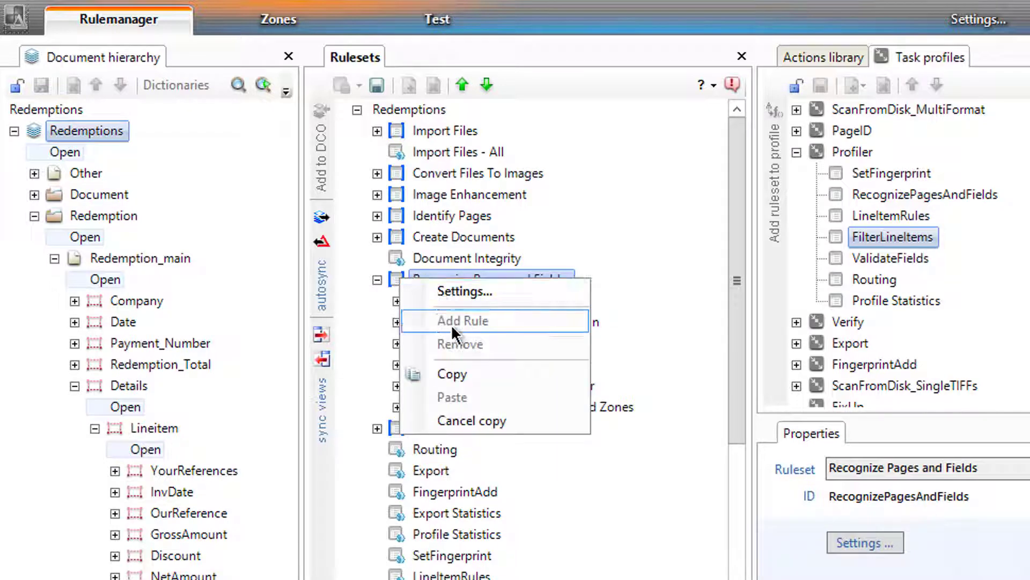
{"action": "left_click", "coordinate": [471, 285]}
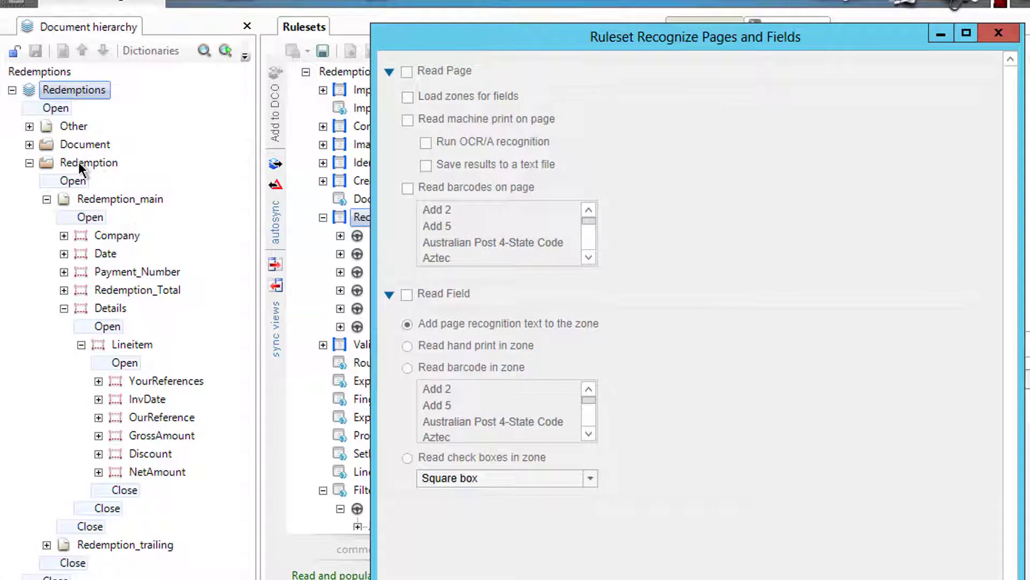
{"action": "left_click", "coordinate": [81, 168]}
{"action": "left_click", "coordinate": [85, 201]}
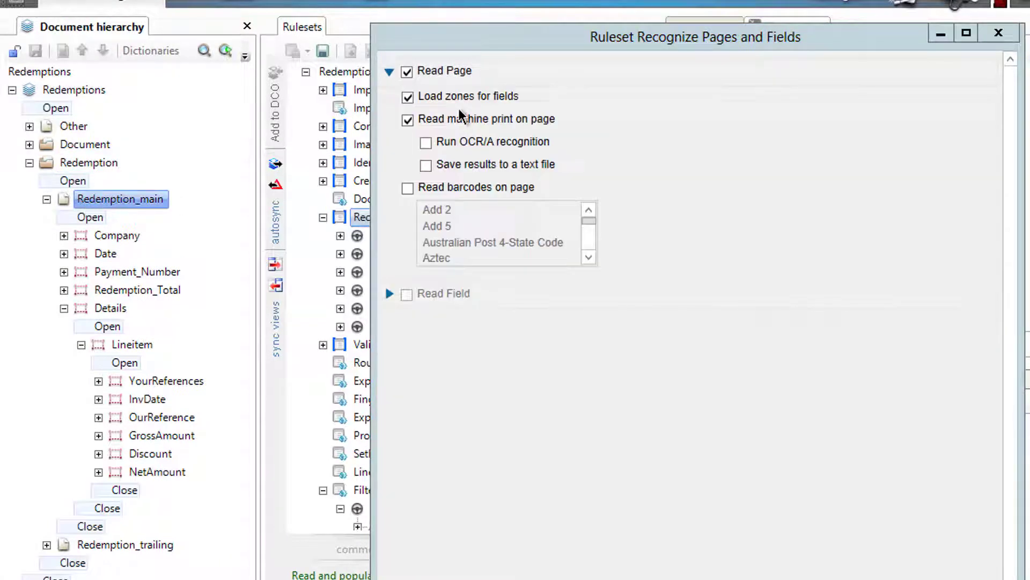
{"action": "left_click", "coordinate": [426, 164]}
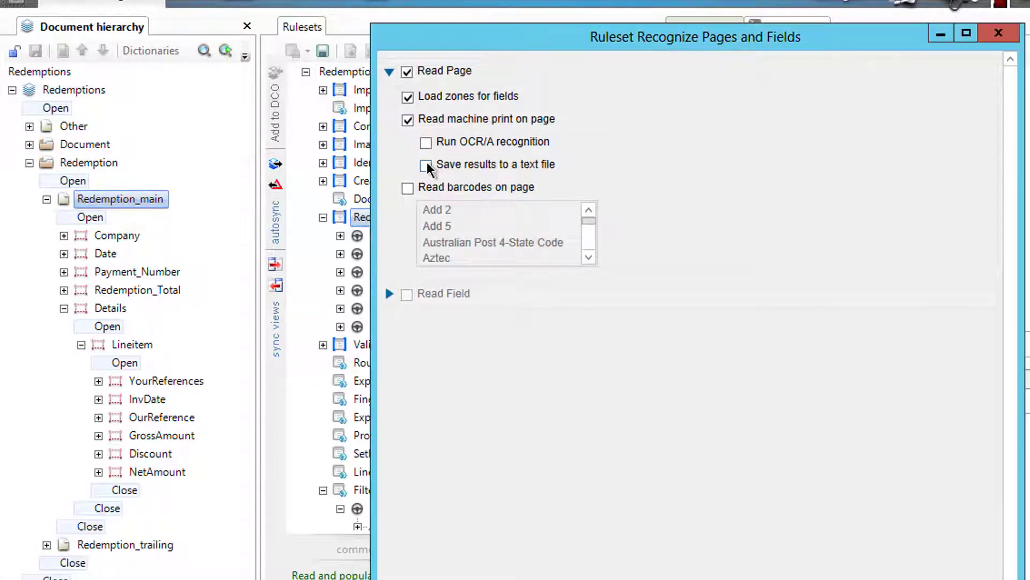
{"action": "left_click", "coordinate": [426, 164]}
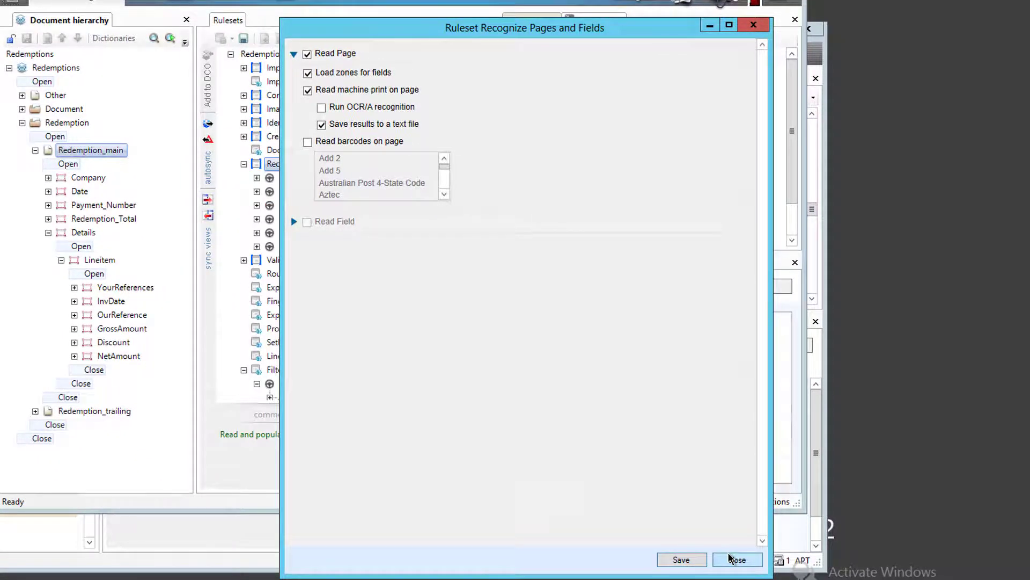
{"action": "left_click", "coordinate": [731, 559]}
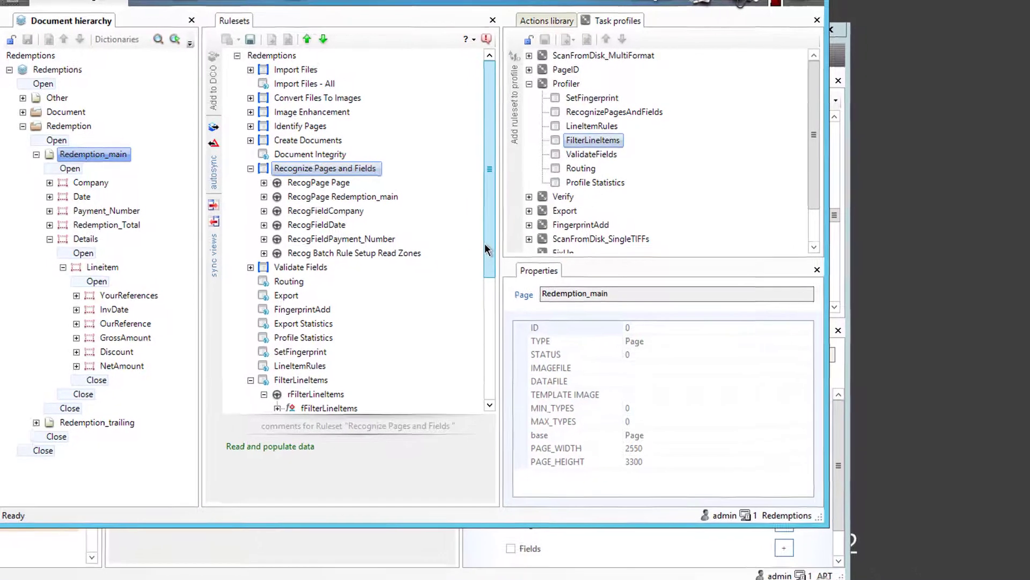
{"action": "scroll", "coordinate": [486, 250], "scroll_direction": "down", "scroll_amount": 1}
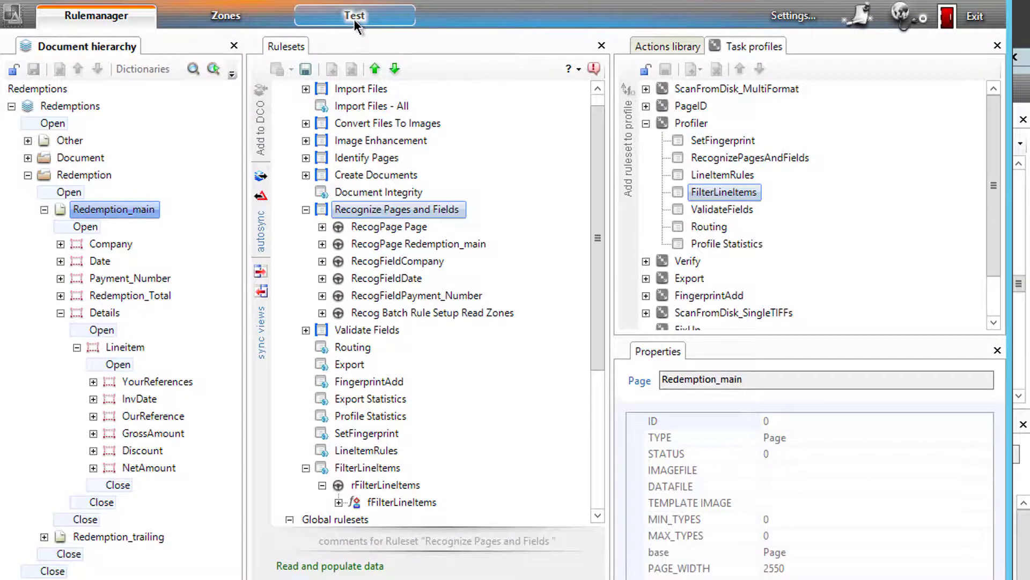
Step: Rerun Profiler on the test batch, keep it running, and open Input_MultiFormat in File Explorer
{"action": "left_click", "coordinate": [354, 17]}
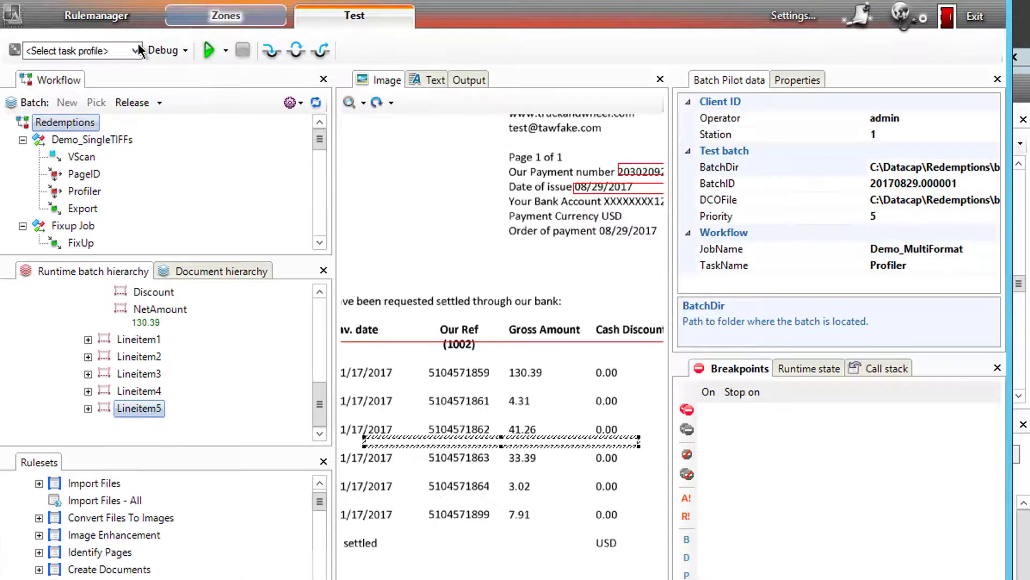
{"action": "left_click", "coordinate": [136, 50]}
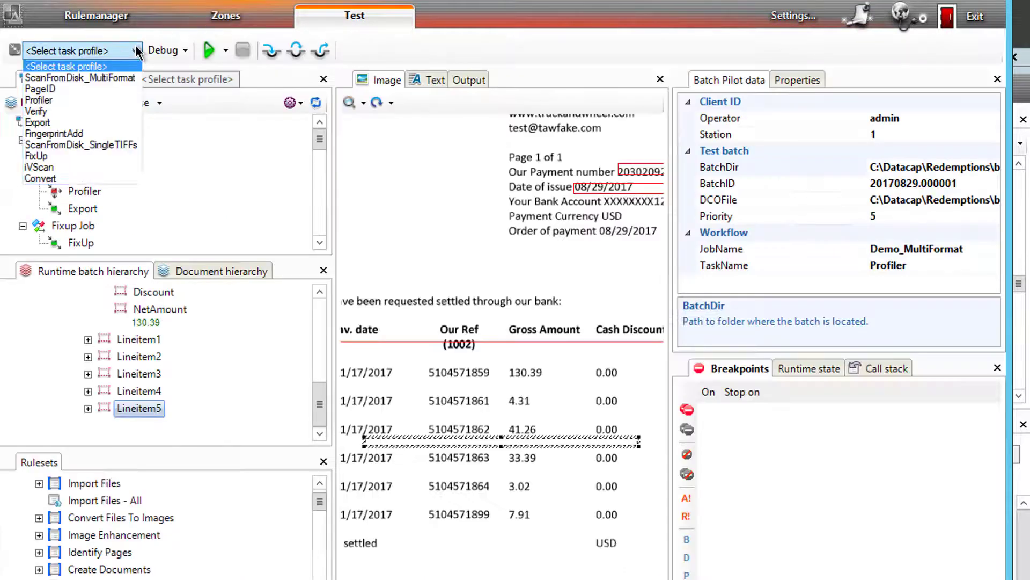
{"action": "left_click", "coordinate": [75, 99]}
{"action": "left_click", "coordinate": [203, 50]}
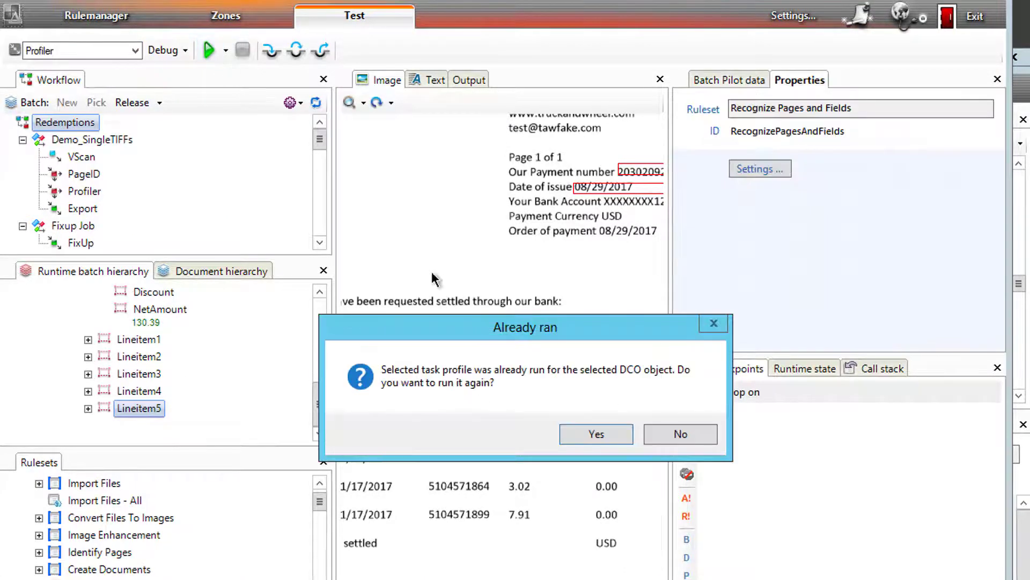
{"action": "left_click", "coordinate": [577, 439]}
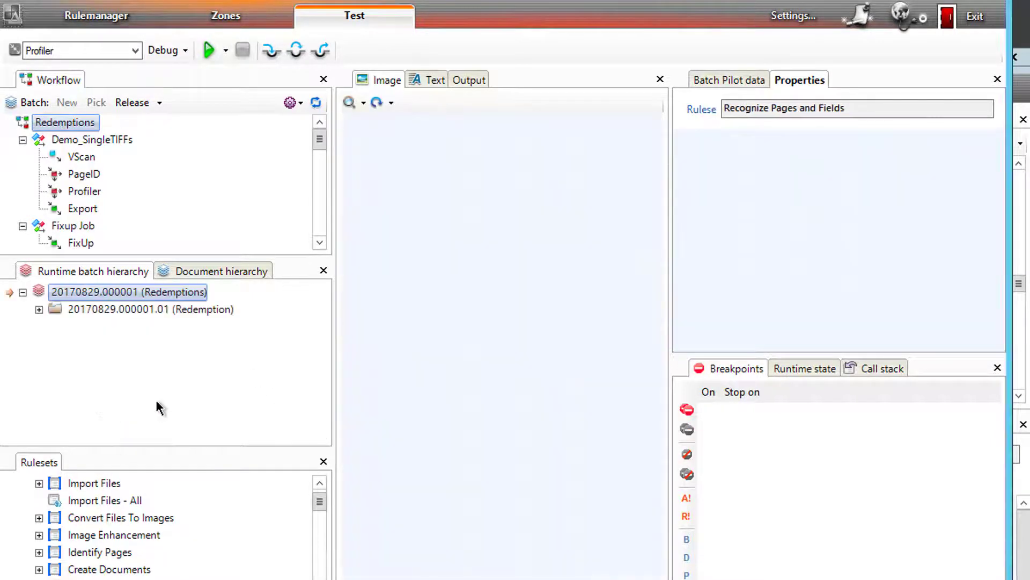
{"action": "left_click", "coordinate": [612, 417]}
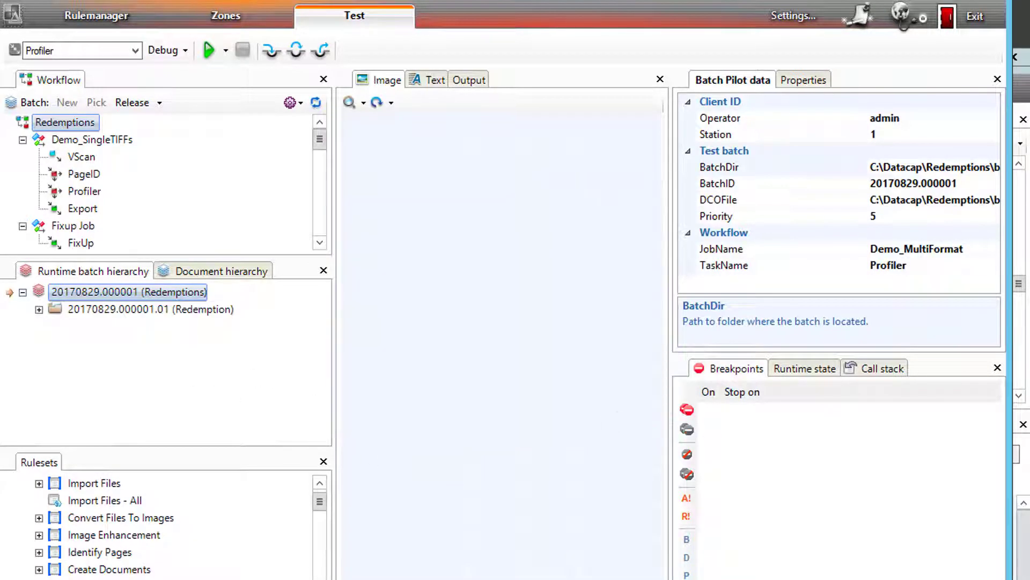
{"action": "left_click", "coordinate": [183, 579]}
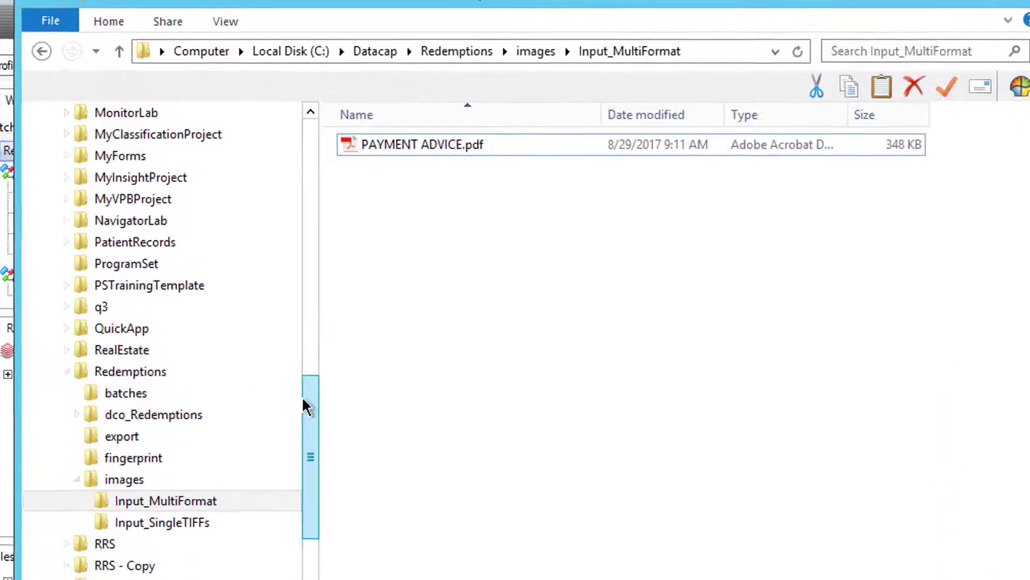
Step: Open tm000002.txt from batch folder 20170829.000001 in Notepad++
{"action": "left_click", "coordinate": [137, 421]}
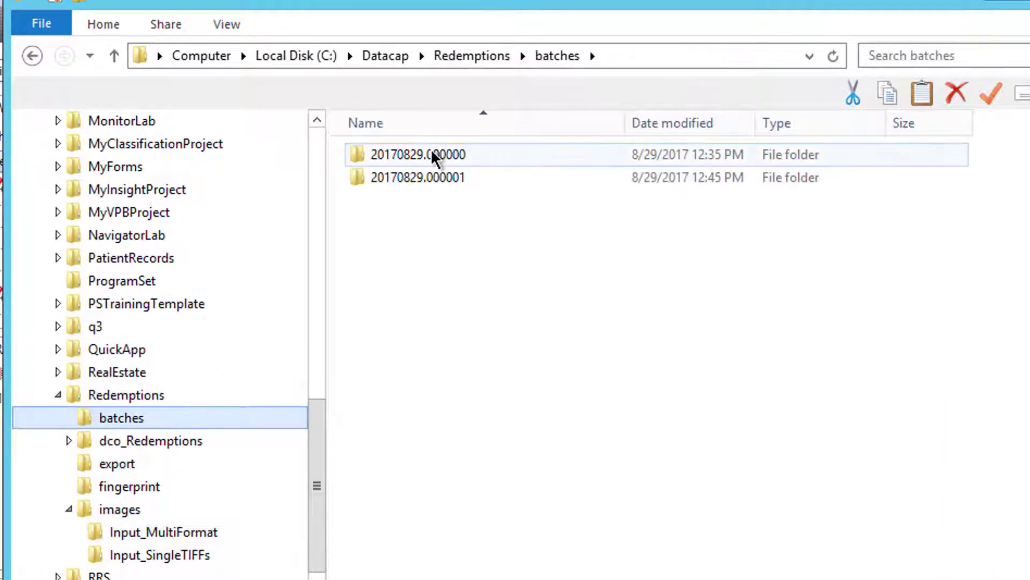
{"action": "double_click", "coordinate": [433, 178]}
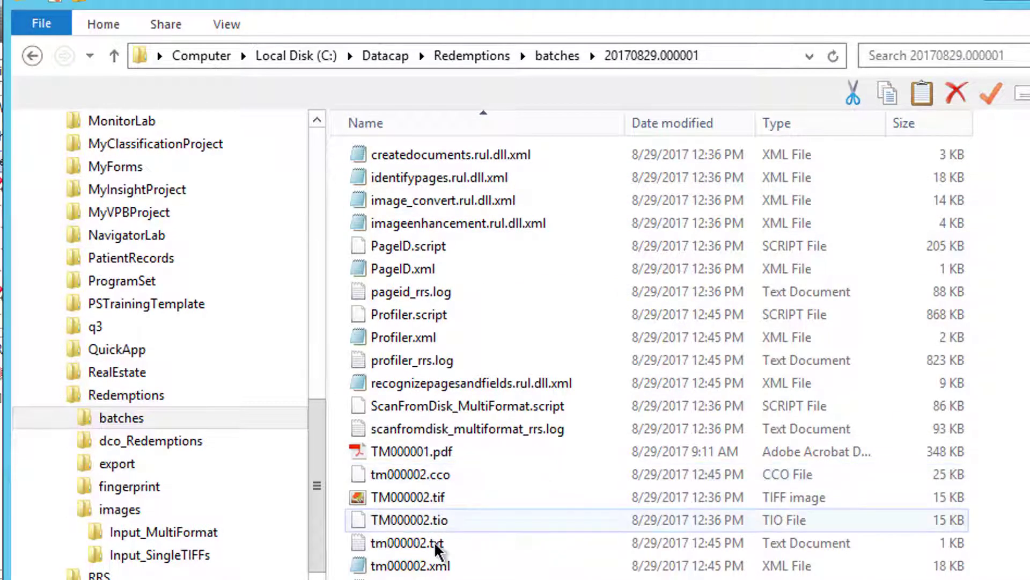
{"action": "left_click", "coordinate": [418, 543]}
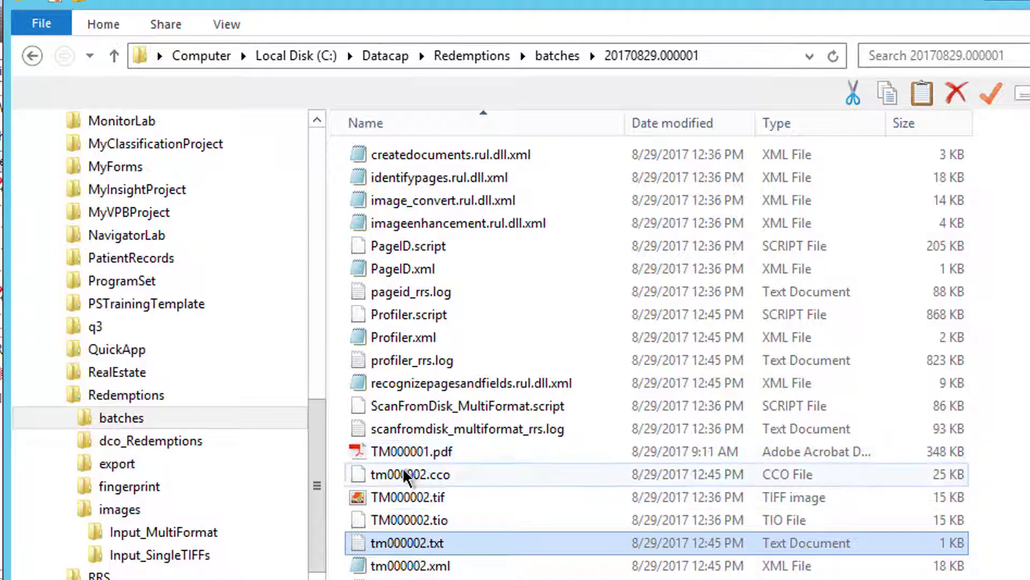
{"action": "right_click", "coordinate": [407, 543]}
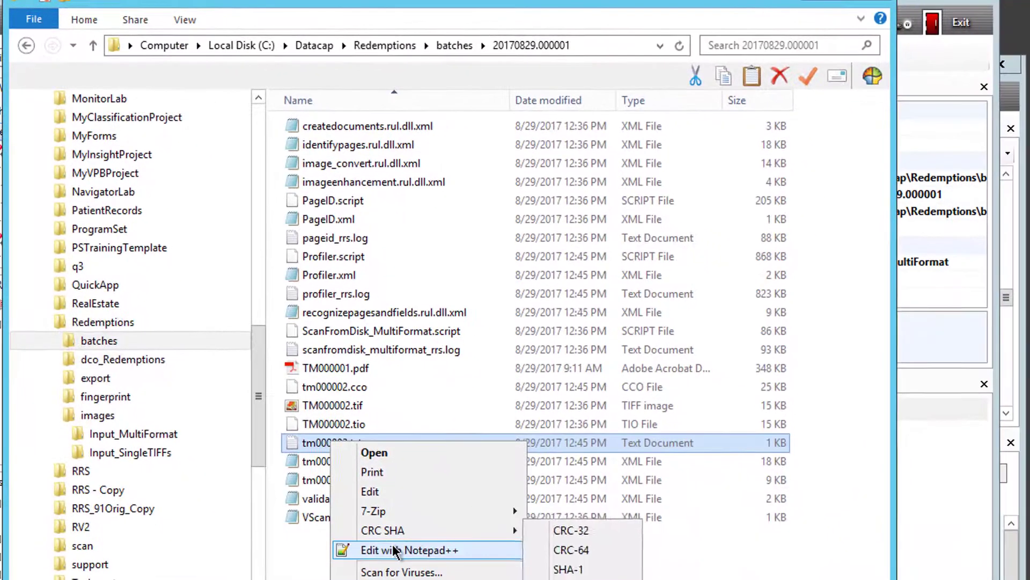
{"action": "left_click", "coordinate": [394, 548]}
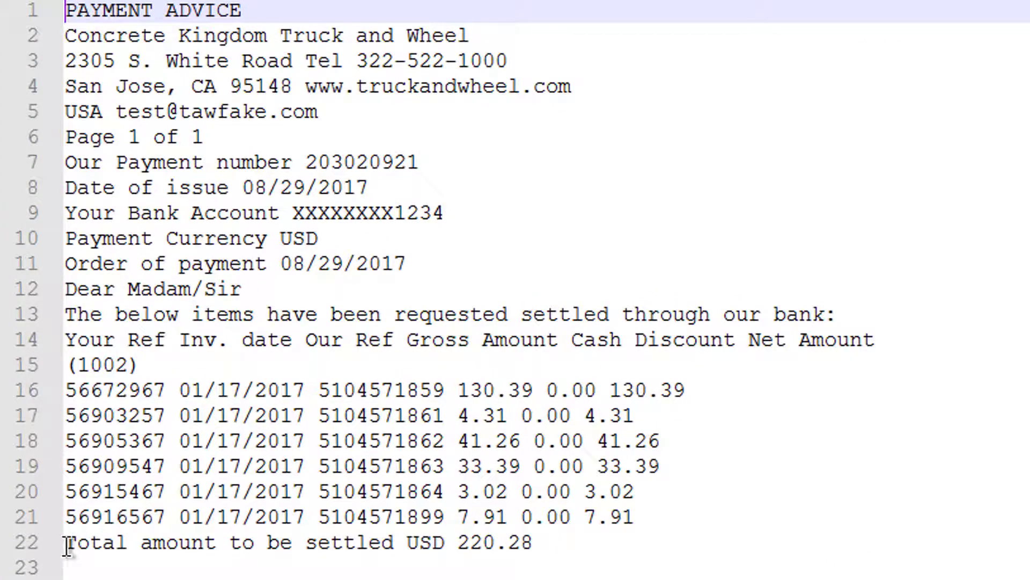
Step: Copy the 'Total amount to be settled USD' line into a new Notepad++ document
{"action": "left_click_drag", "start_coordinate": [67, 546], "coordinate": [444, 550]}
{"action": "key", "text": "ctrl+c"}
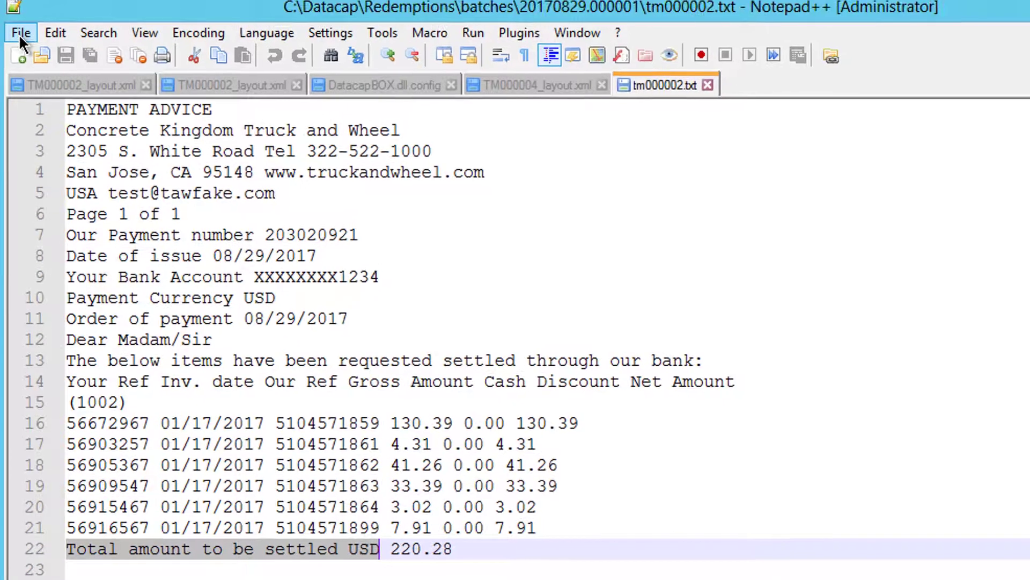
{"action": "left_click", "coordinate": [18, 33]}
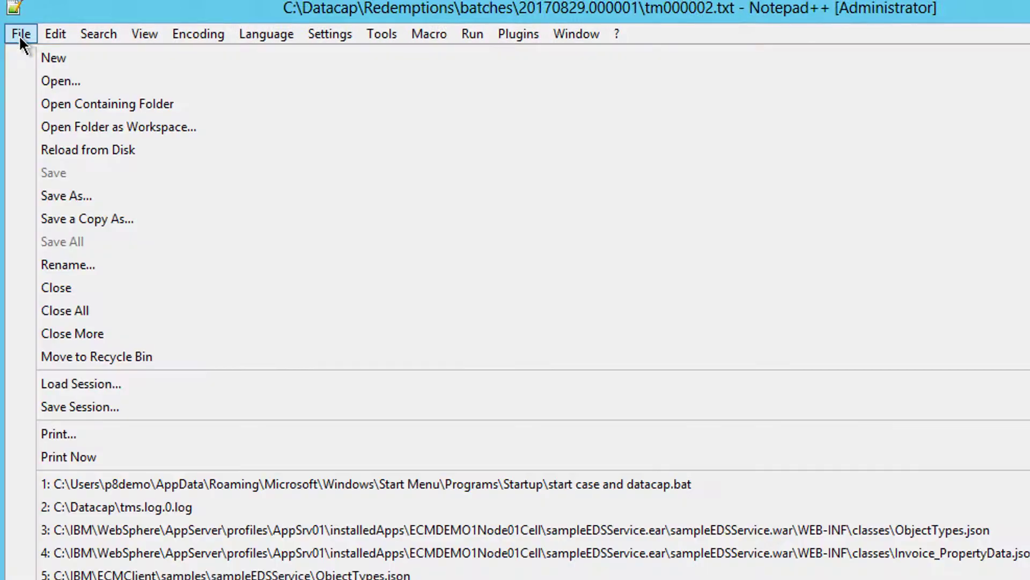
{"action": "left_click", "coordinate": [43, 57]}
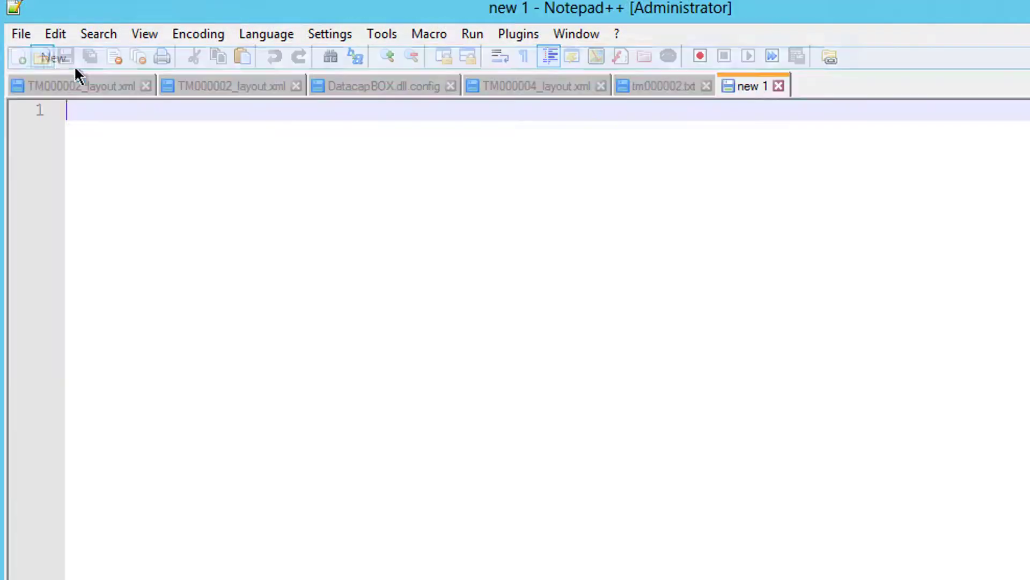
{"action": "key", "text": "ctrl+v"}
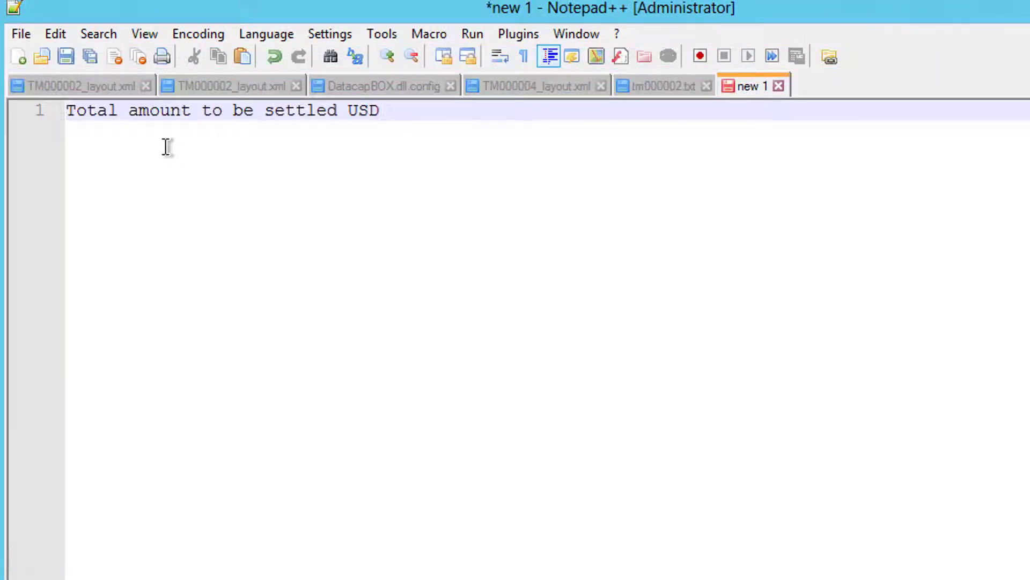
Step: Save the new document as totalamount.key in the dco_Redemptions folder
{"action": "left_click", "coordinate": [22, 34]}
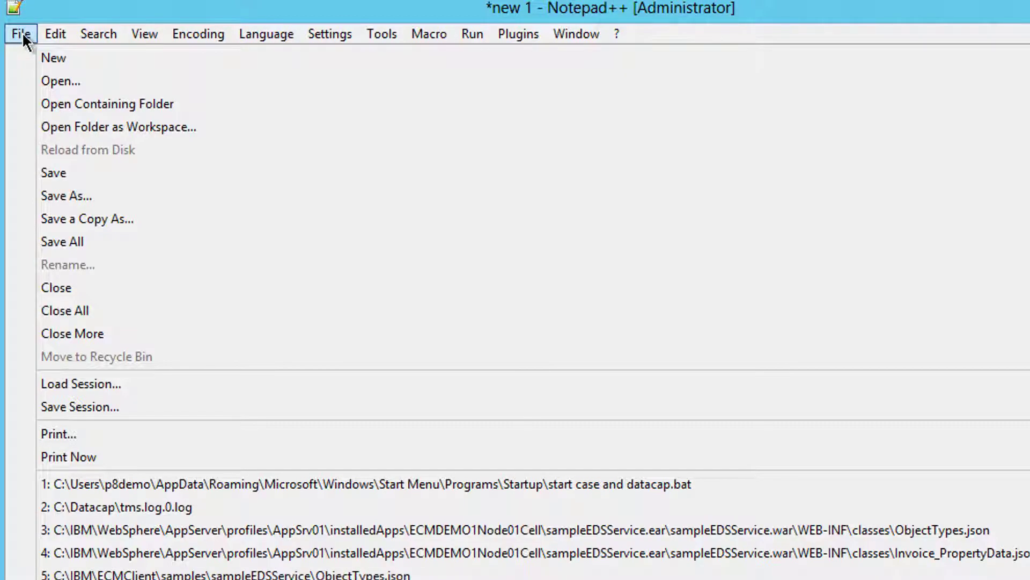
{"action": "left_click", "coordinate": [22, 33]}
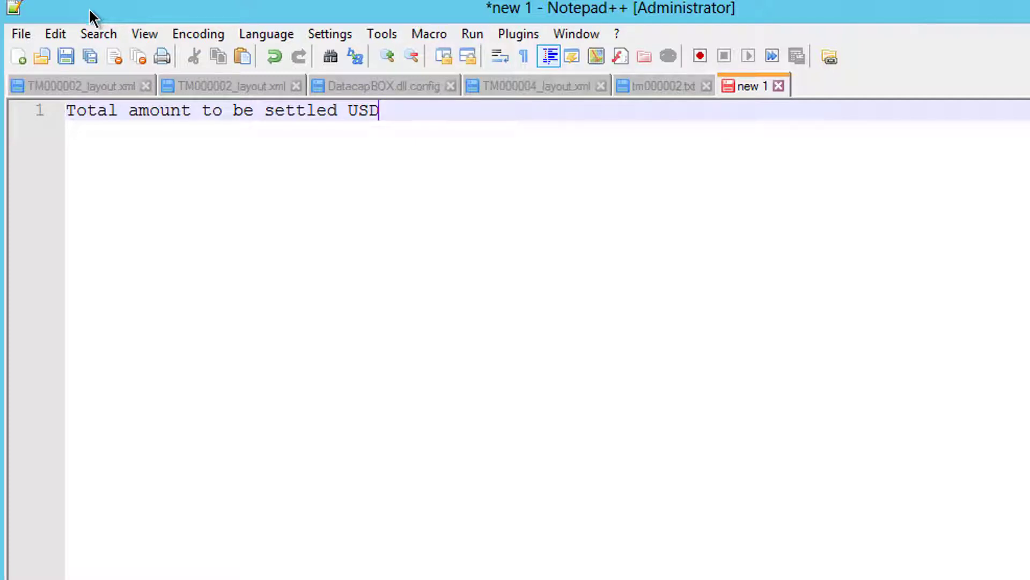
{"action": "left_click", "coordinate": [20, 34]}
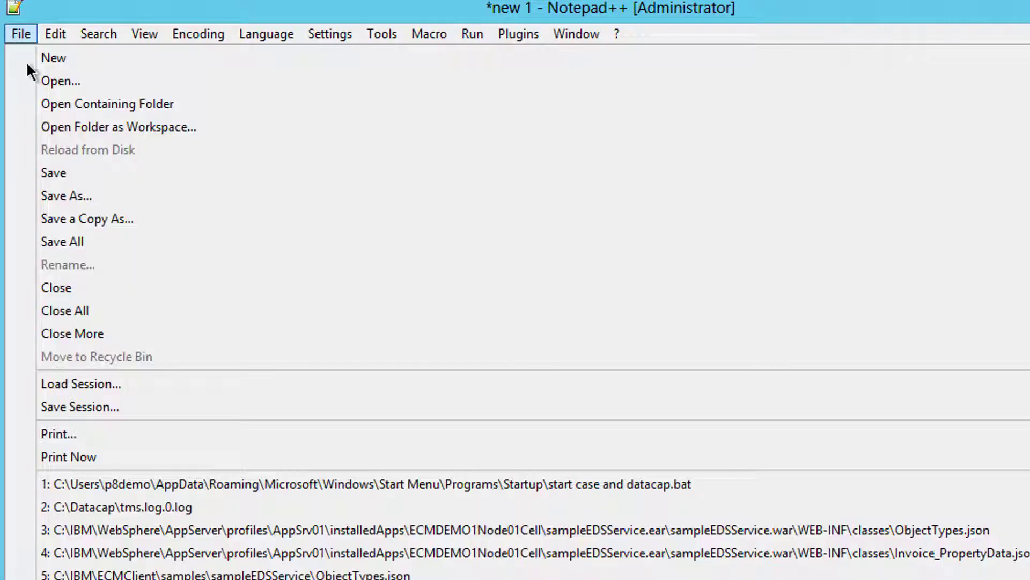
{"action": "left_click", "coordinate": [84, 194]}
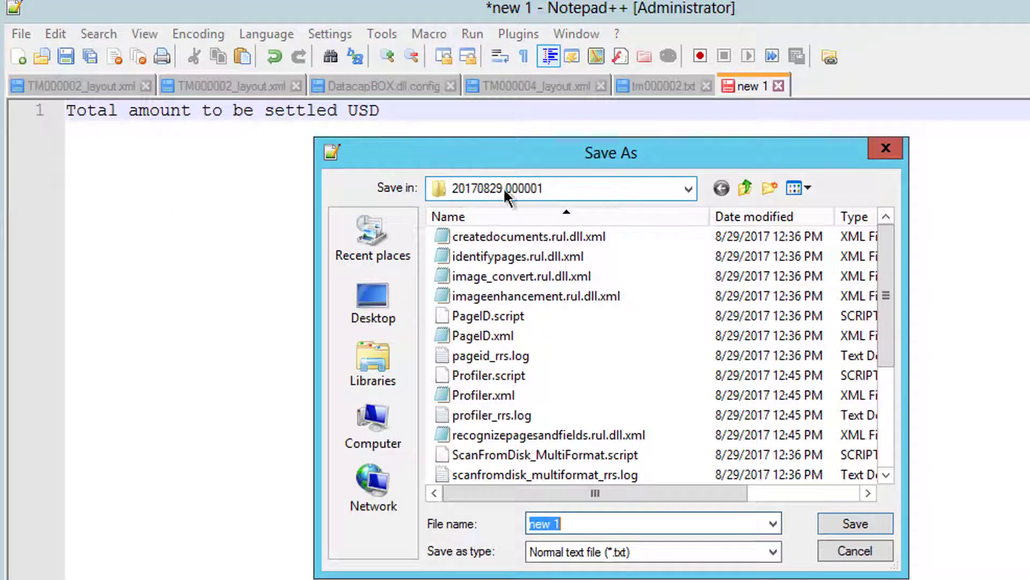
{"action": "left_click", "coordinate": [750, 187]}
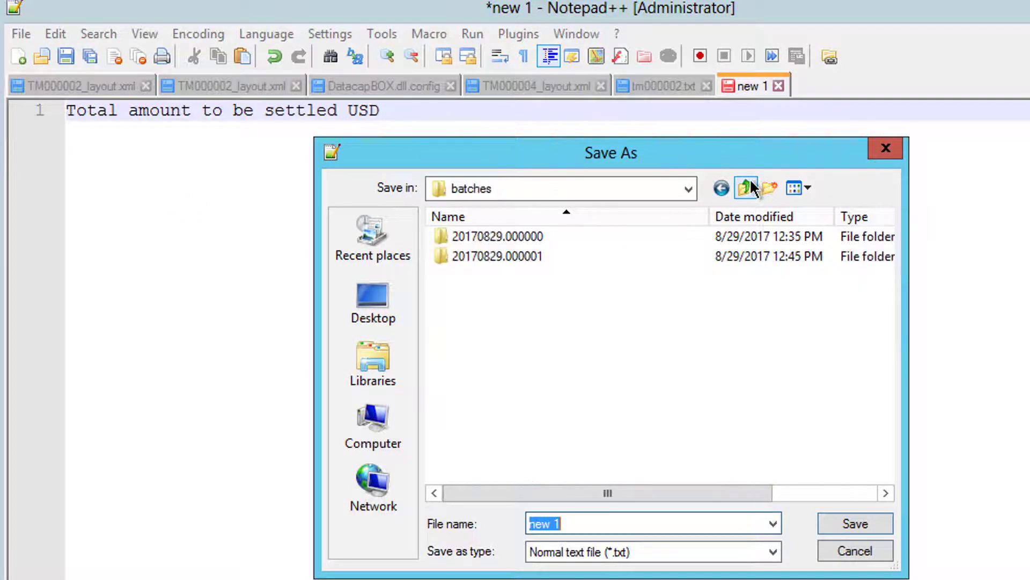
{"action": "left_click", "coordinate": [750, 187]}
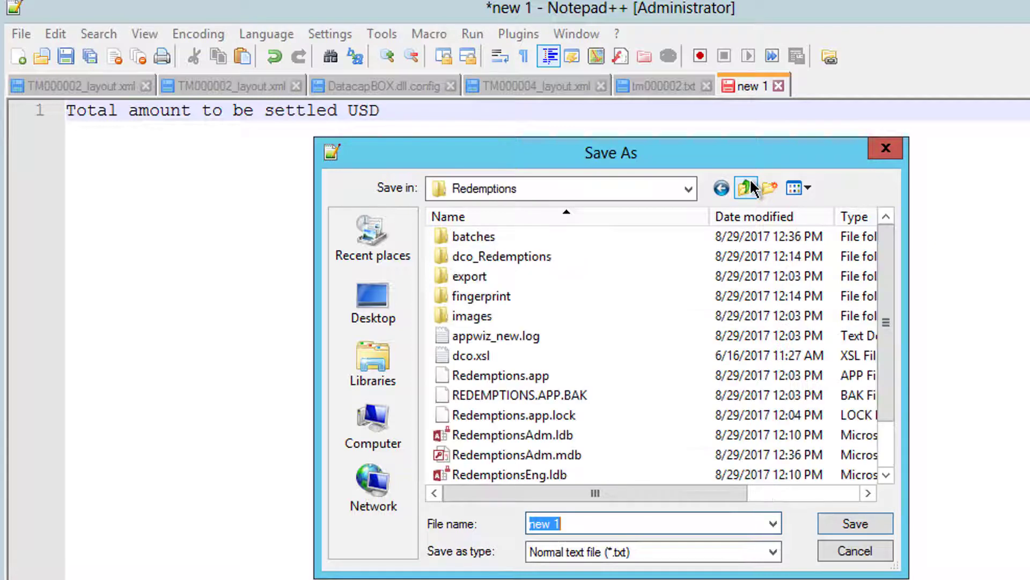
{"action": "double_click", "coordinate": [513, 259]}
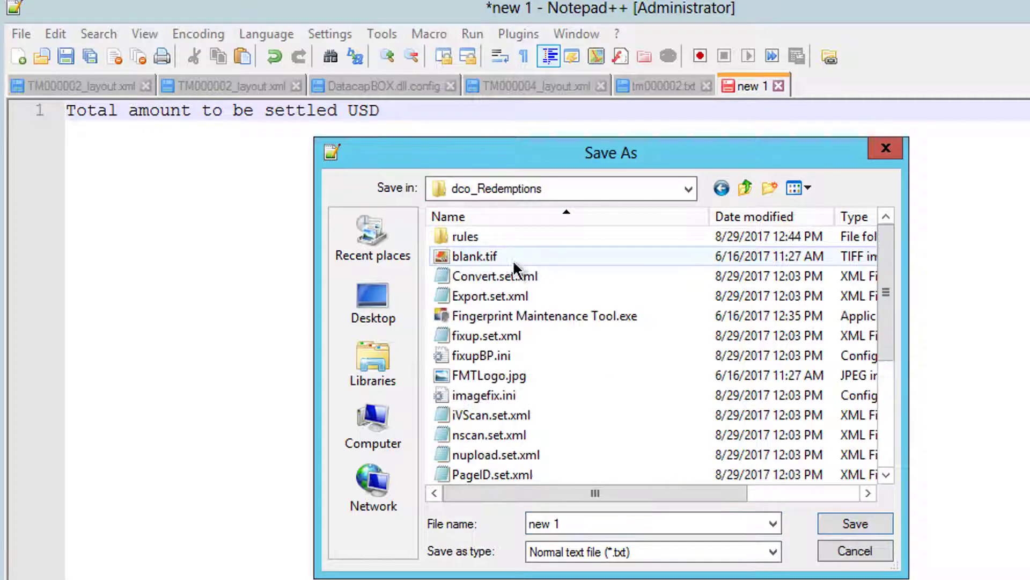
{"action": "double_click", "coordinate": [607, 518]}
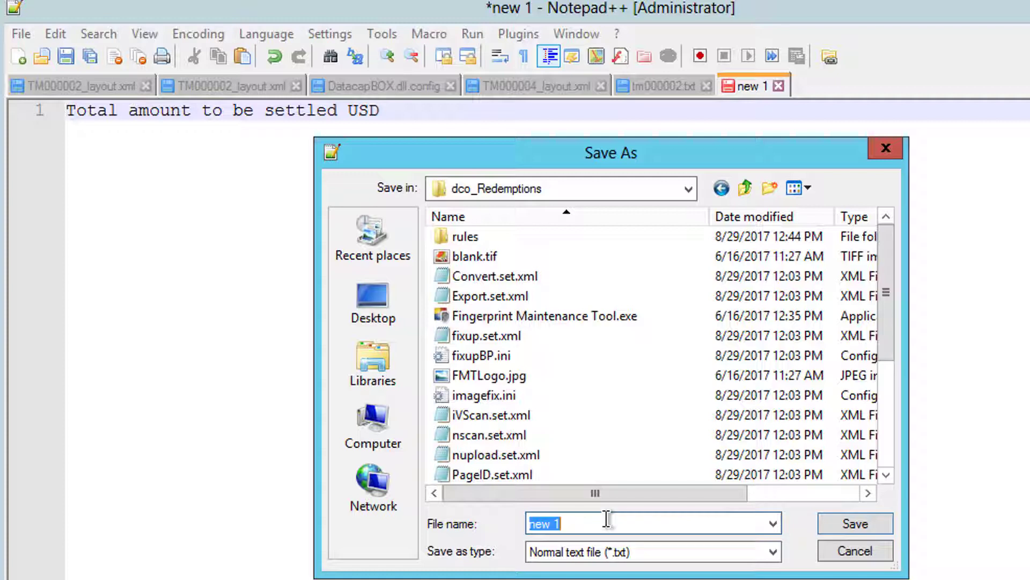
{"action": "type", "text": "totl"}
{"action": "type", "text": "lamount.key"}
{"action": "key", "text": "Return"}
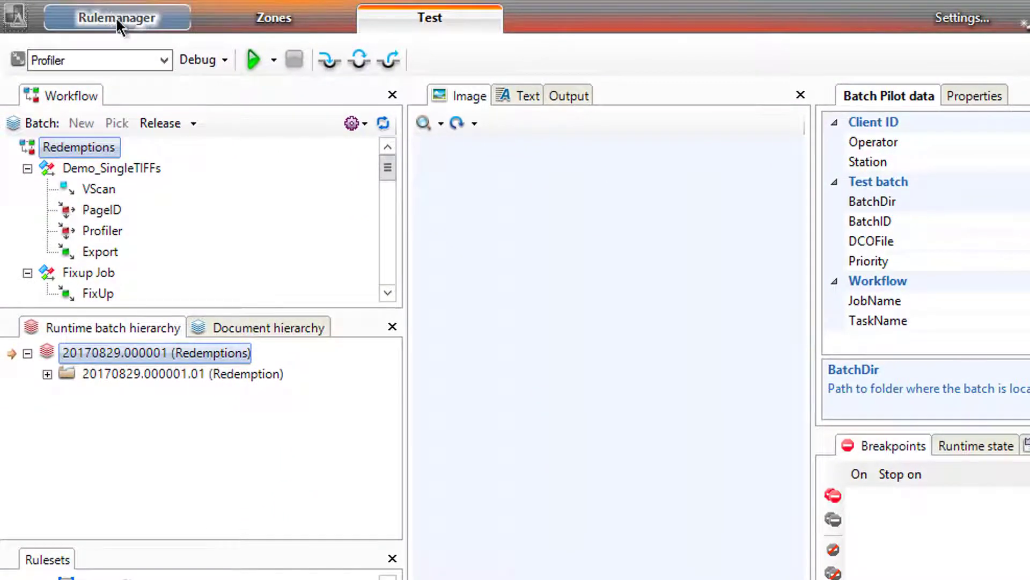
Step: Add a new ruleset under Redemptions and name it LookupByKeyword
{"action": "left_click", "coordinate": [122, 17]}
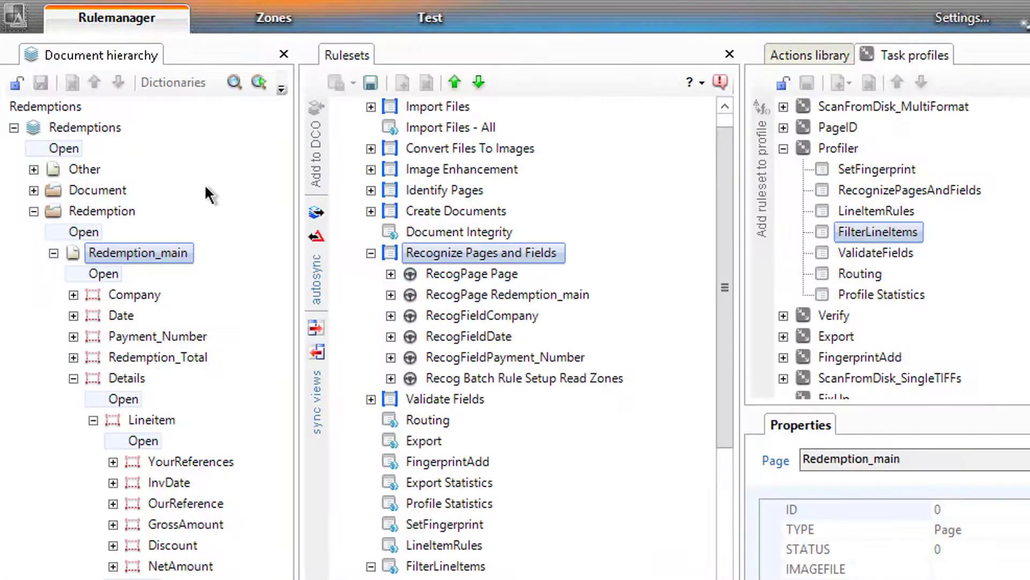
{"action": "left_click", "coordinate": [371, 253]}
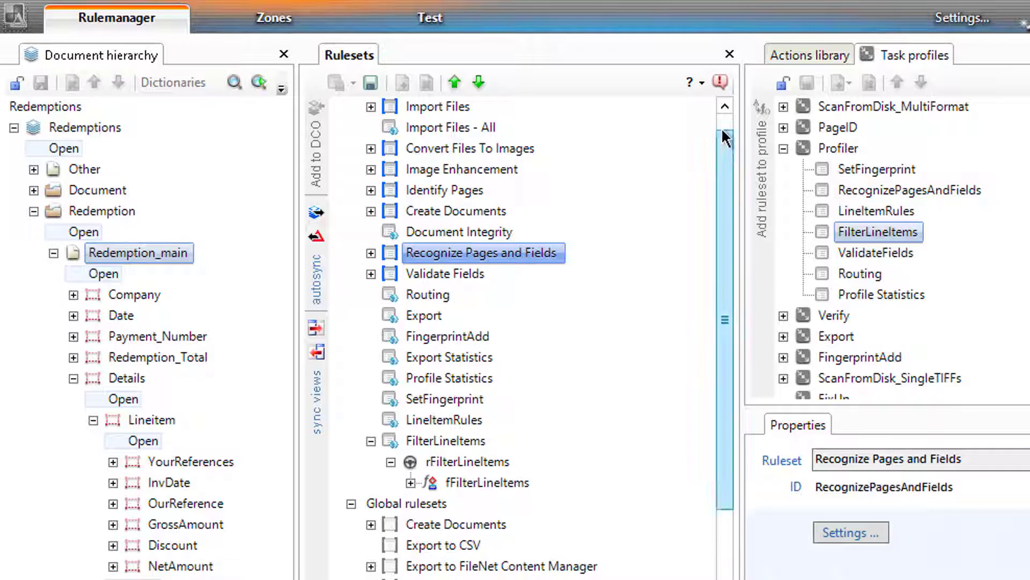
{"action": "scroll", "coordinate": [725, 137], "scroll_direction": "up", "scroll_amount": 1}
{"action": "right_click", "coordinate": [372, 107]}
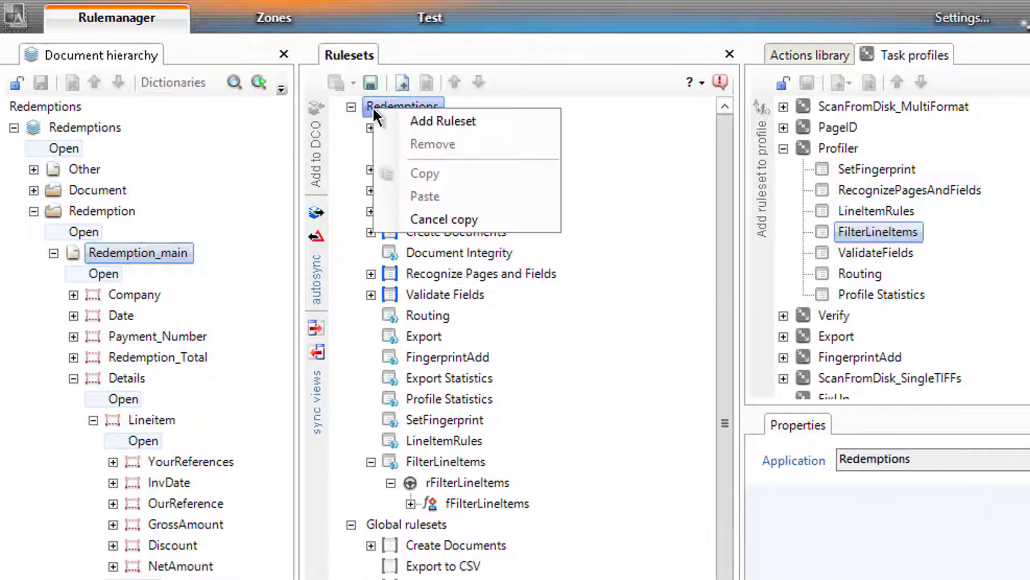
{"action": "left_click", "coordinate": [422, 123]}
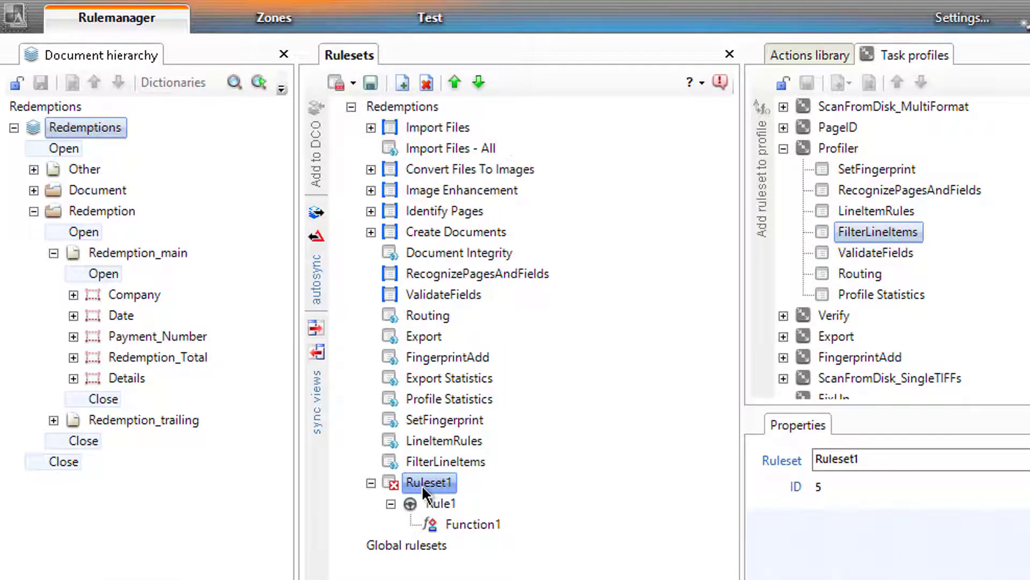
{"action": "left_click", "coordinate": [421, 485]}
{"action": "type", "text": "Look"}
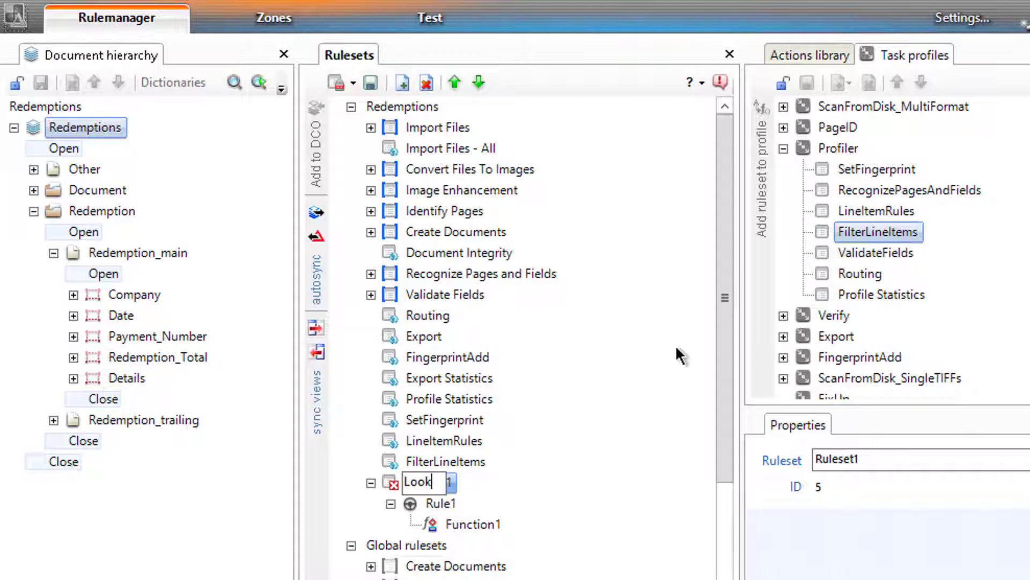
{"action": "type", "text": "upFie"}
{"action": "key", "text": "BackSpace"}
{"action": "key", "text": "BackSpace"}
{"action": "key", "text": "BackSpace"}
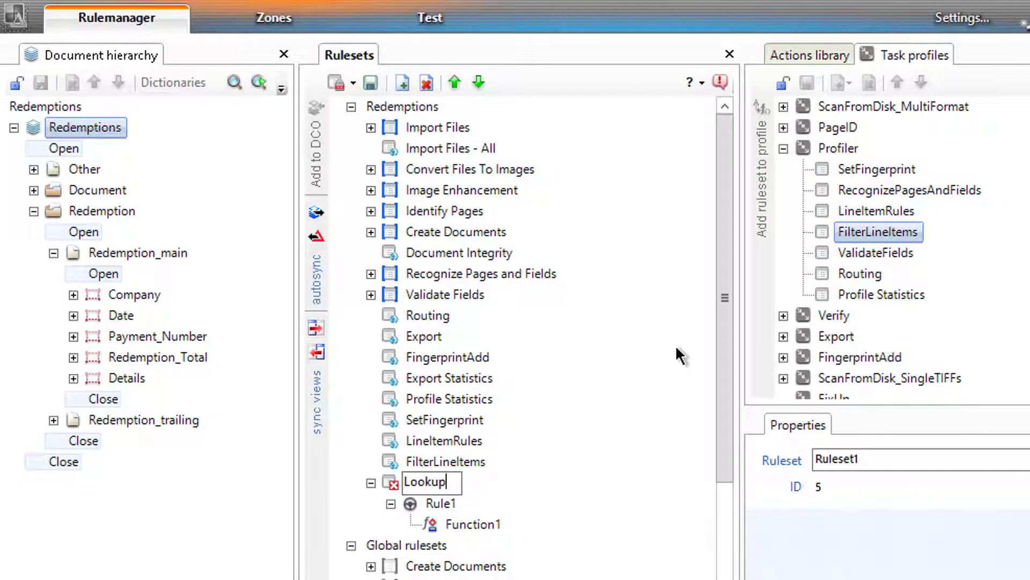
{"action": "type", "text": "ByKeywor"}
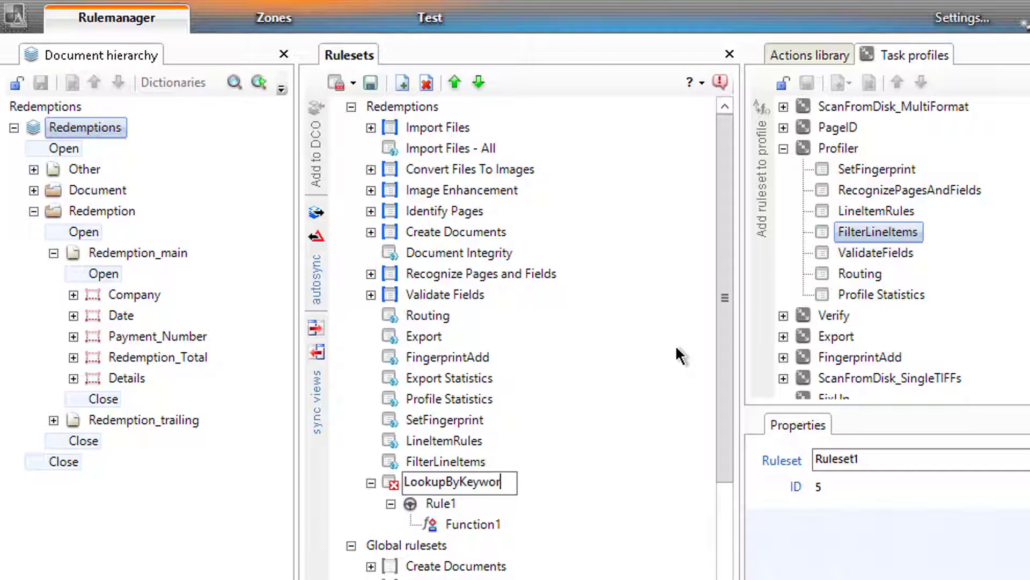
{"action": "type", "text": "d"}
{"action": "key", "text": "Return"}
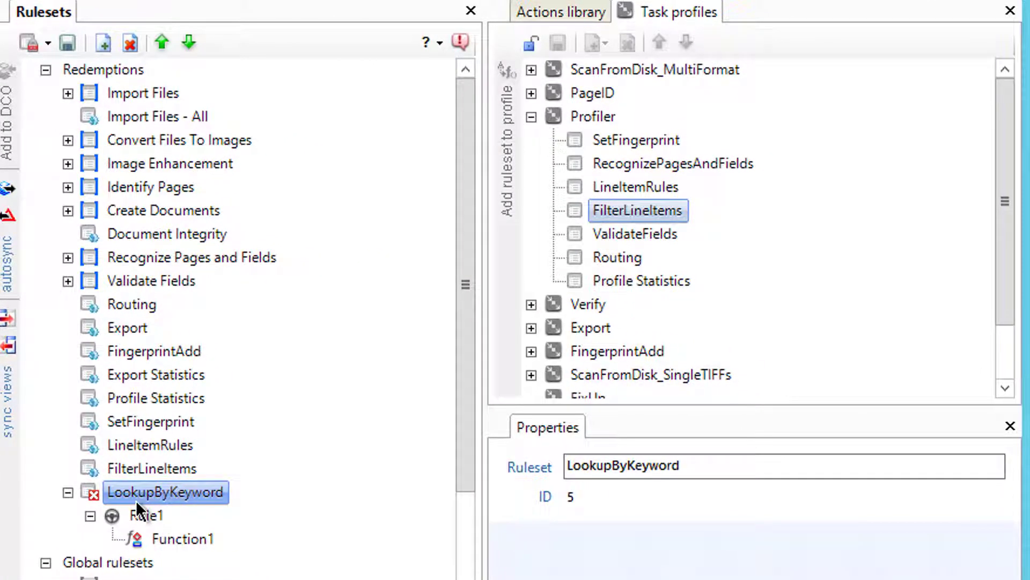
Step: Rename its rule to rFindTotal and its function to fFindTotal
{"action": "left_click", "coordinate": [137, 507]}
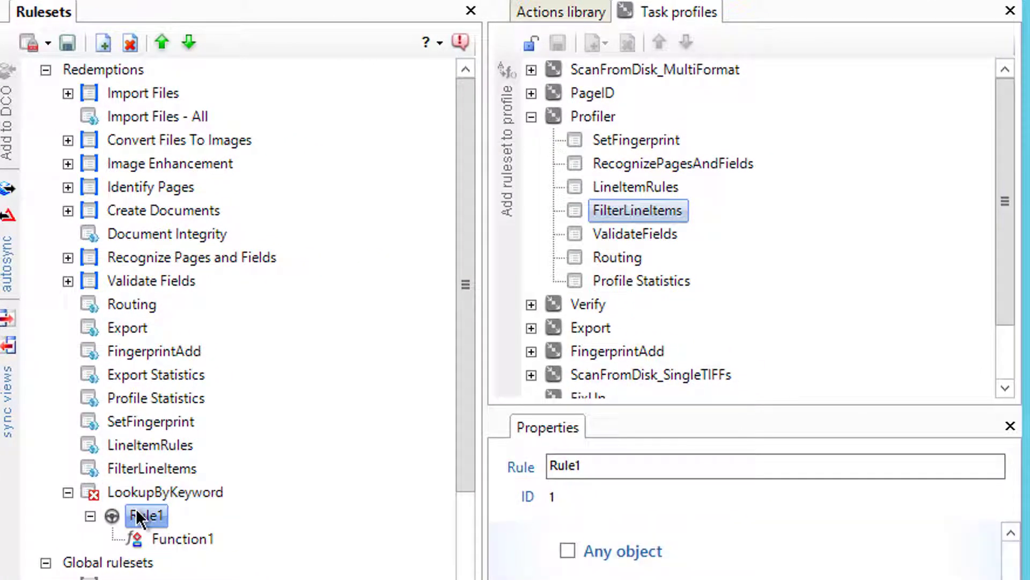
{"action": "left_click", "coordinate": [137, 508]}
{"action": "type", "text": "rFindTotal"}
{"action": "key", "text": "Return"}
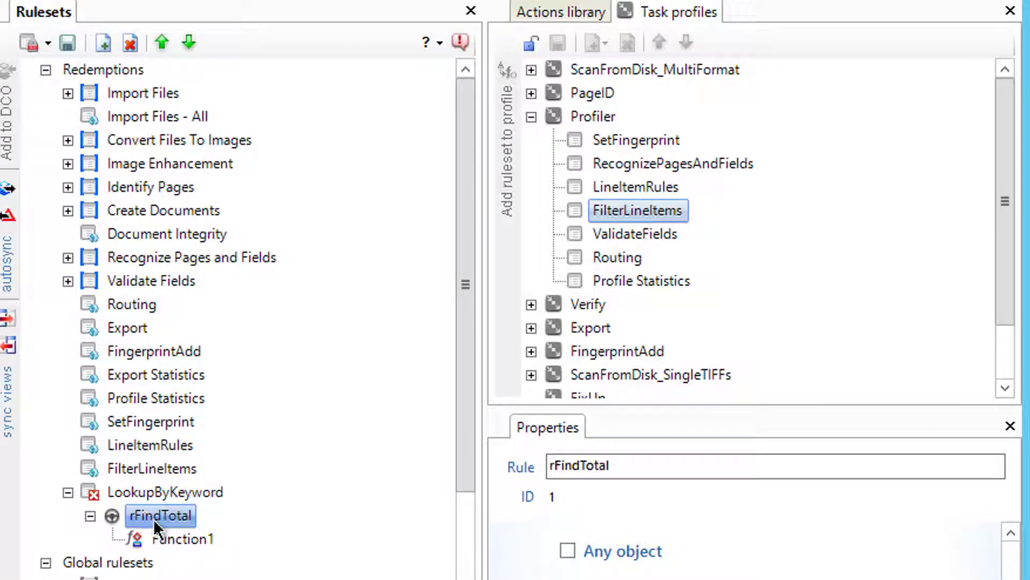
{"action": "left_click", "coordinate": [157, 537]}
{"action": "left_click", "coordinate": [160, 532]}
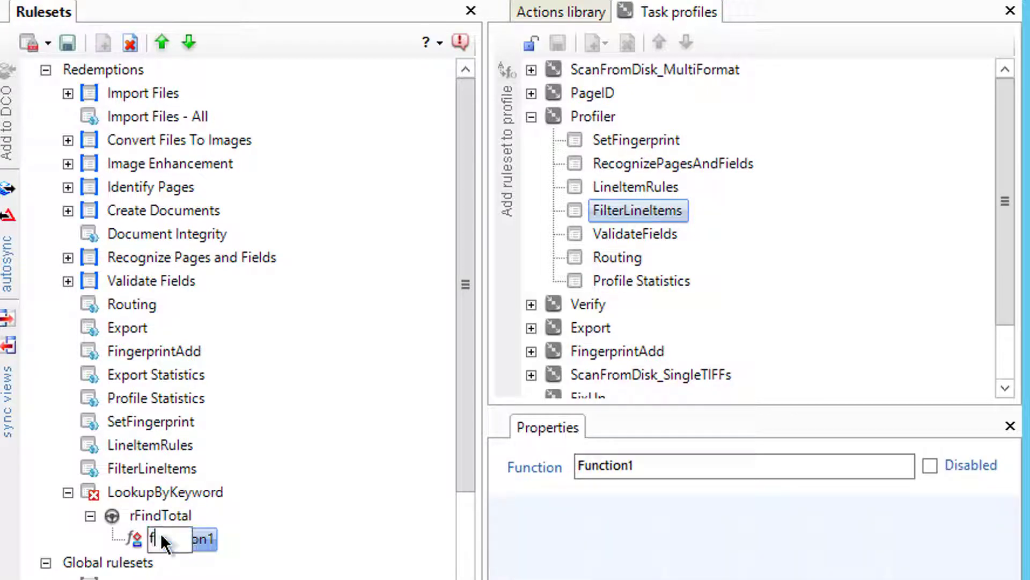
{"action": "type", "text": "fFindTotal"}
{"action": "key", "text": "Return"}
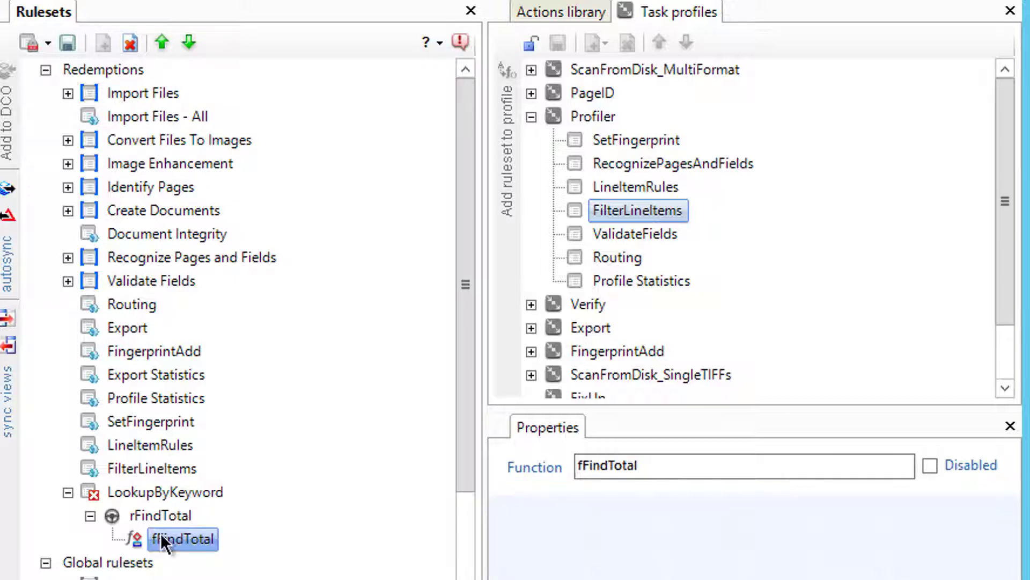
{"action": "left_click", "coordinate": [531, 116]}
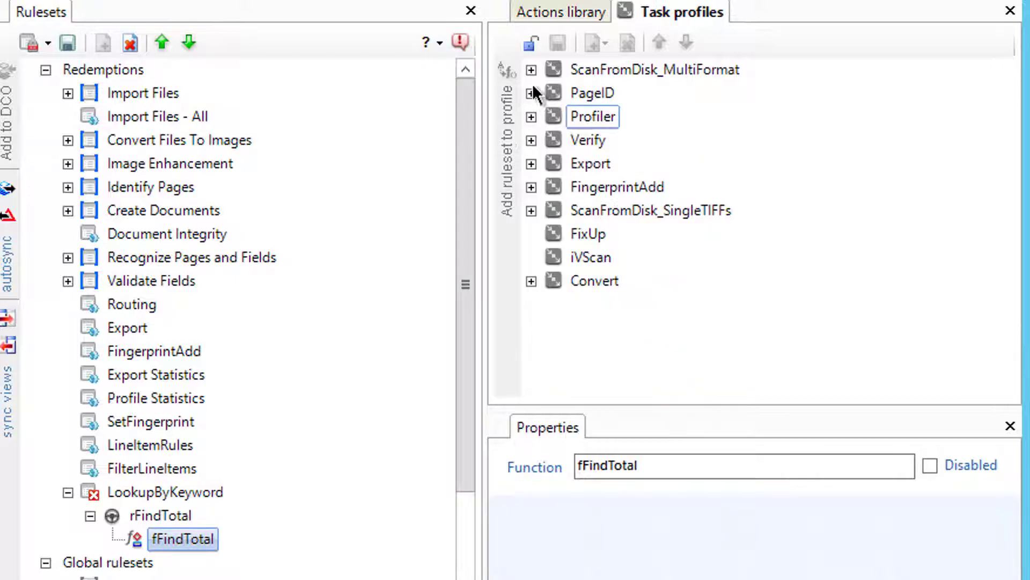
Step: Show the Actions library, collapse Validations and expand Locate to list FindKeyList and related actions
{"action": "left_click", "coordinate": [561, 12]}
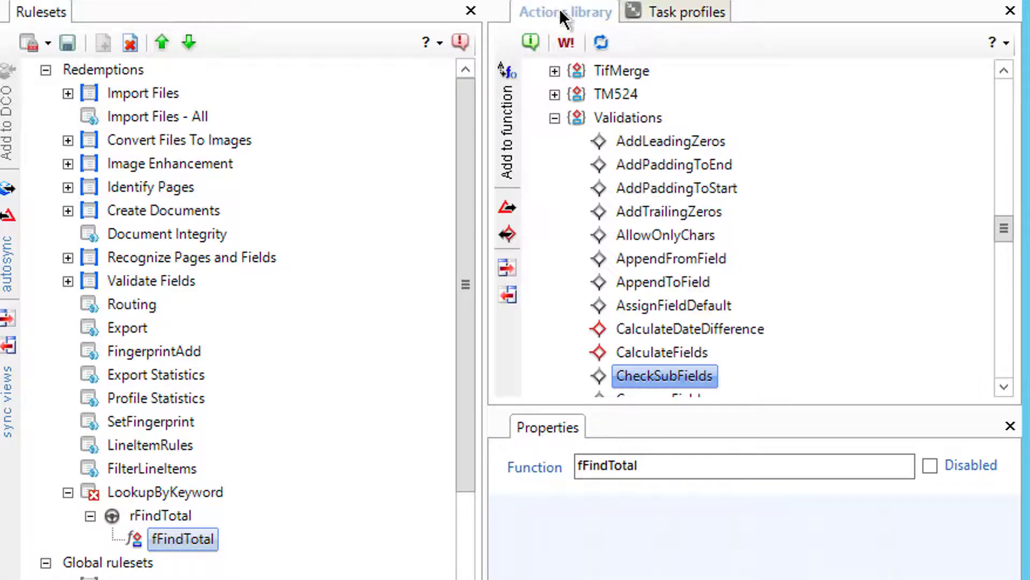
{"action": "left_click", "coordinate": [554, 117]}
{"action": "left_click_drag", "start_coordinate": [999, 348], "coordinate": [1001, 281]}
{"action": "left_click", "coordinate": [554, 165]}
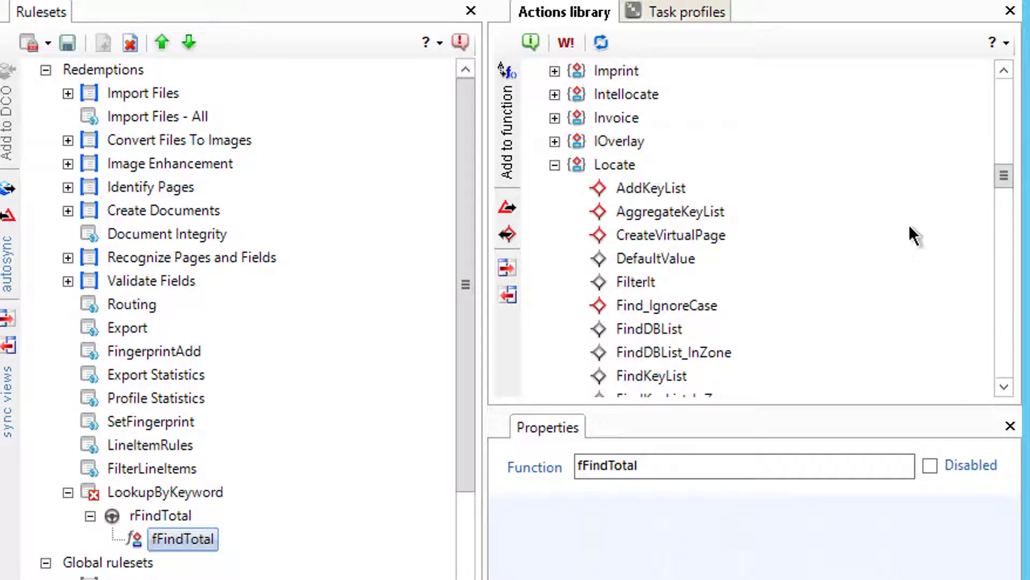
{"action": "left_click_drag", "start_coordinate": [995, 175], "coordinate": [995, 183]}
{"action": "scroll", "coordinate": [835, 246], "scroll_direction": "down", "scroll_amount": 1}
{"action": "right_click", "coordinate": [643, 259]}
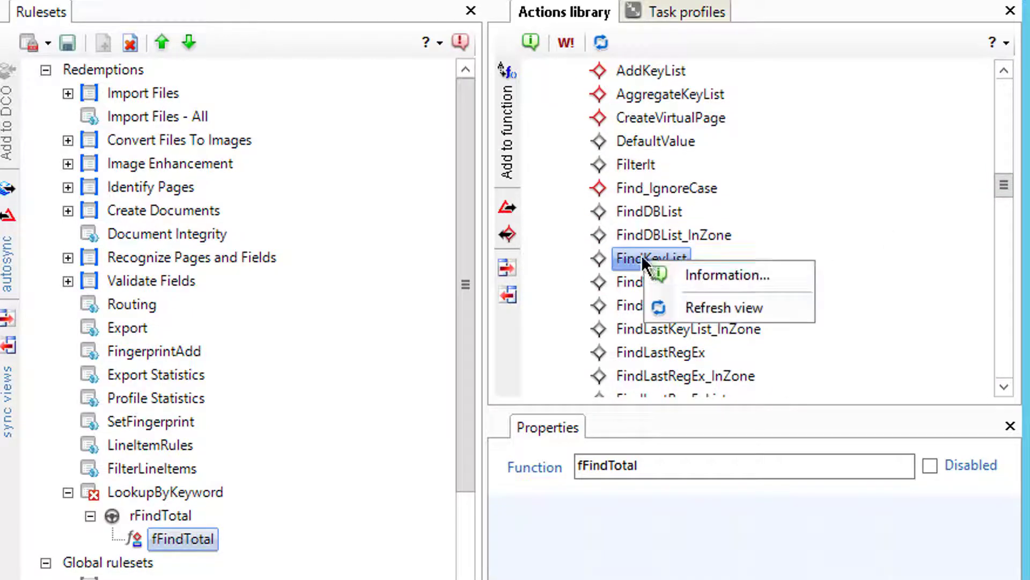
{"action": "left_click", "coordinate": [688, 273]}
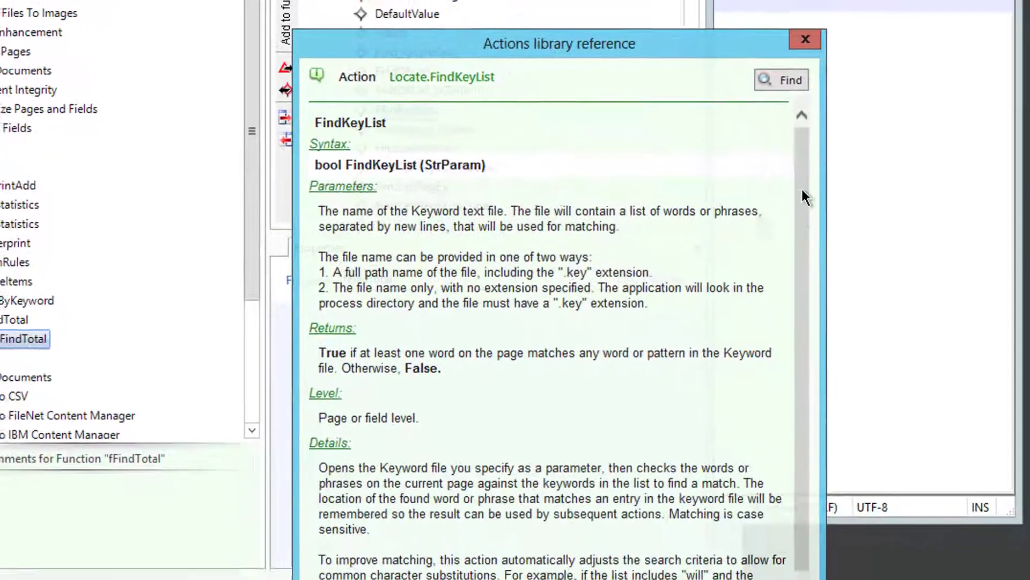
{"action": "left_click_drag", "start_coordinate": [802, 190], "coordinate": [760, 252]}
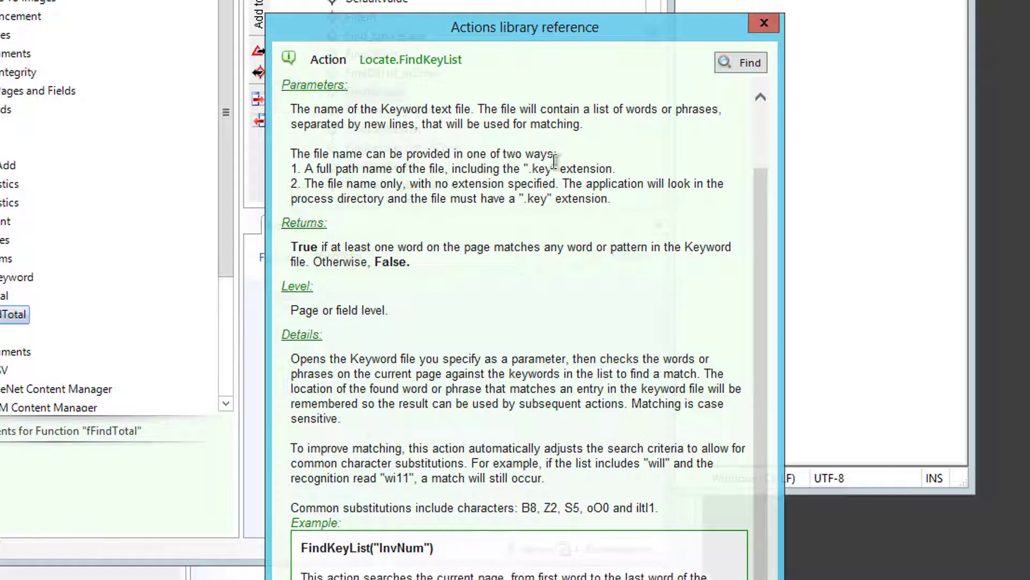
{"action": "left_click", "coordinate": [764, 23]}
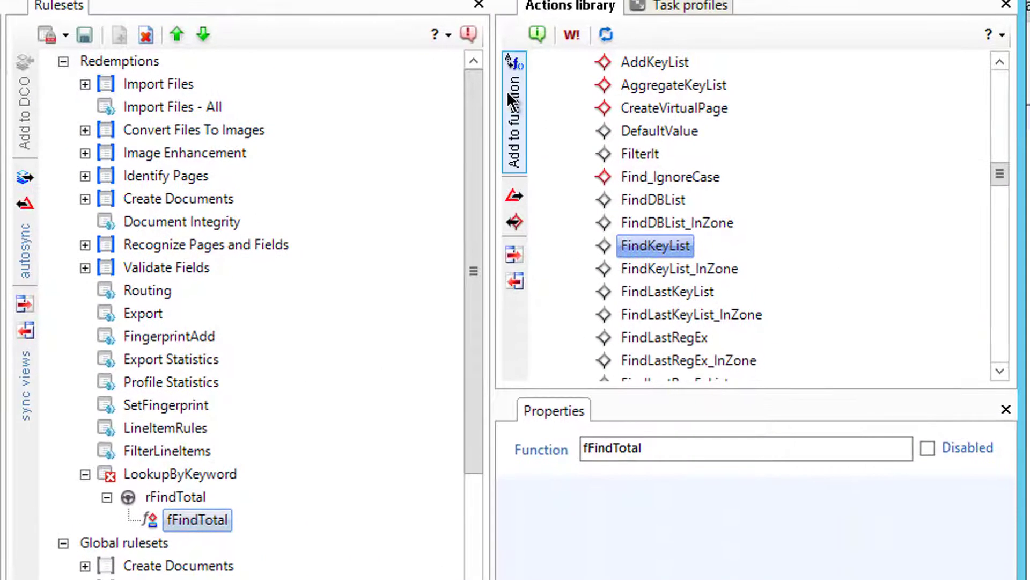
Step: Add FindKeyList to fFindTotal with the parameter totalamount
{"action": "left_click", "coordinate": [507, 94]}
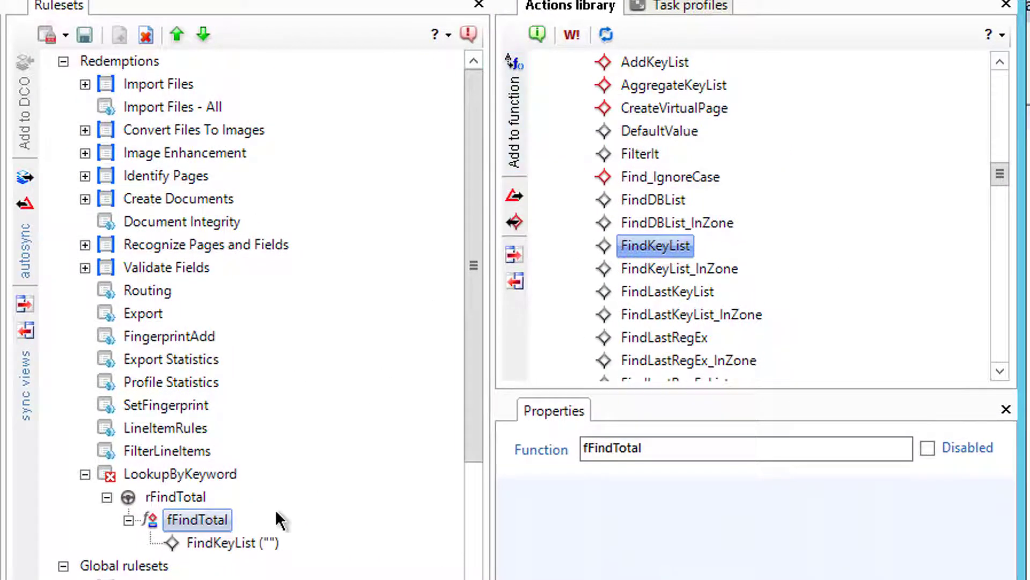
{"action": "left_click", "coordinate": [265, 542]}
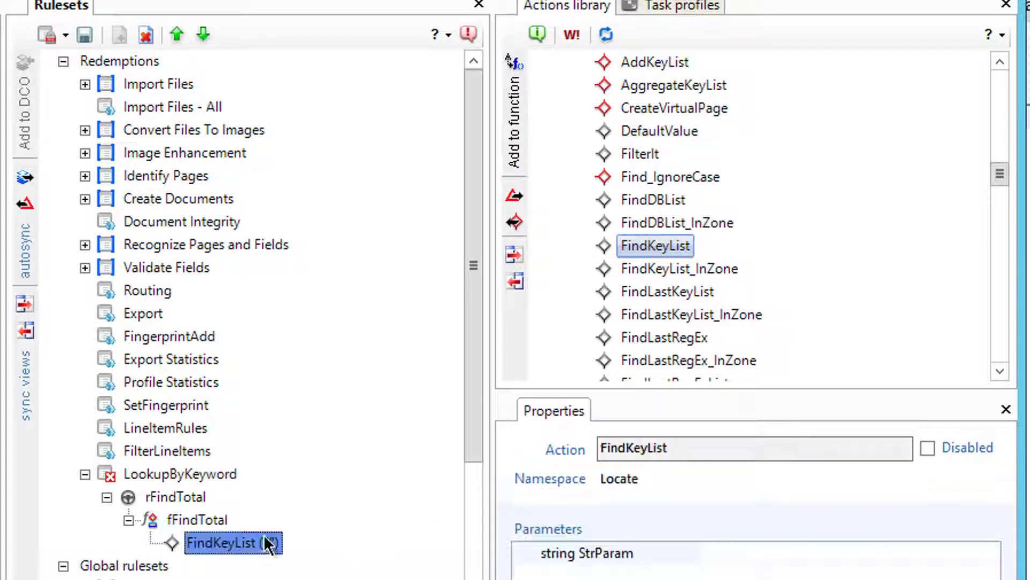
{"action": "left_click", "coordinate": [748, 554]}
{"action": "type", "text": "tota"}
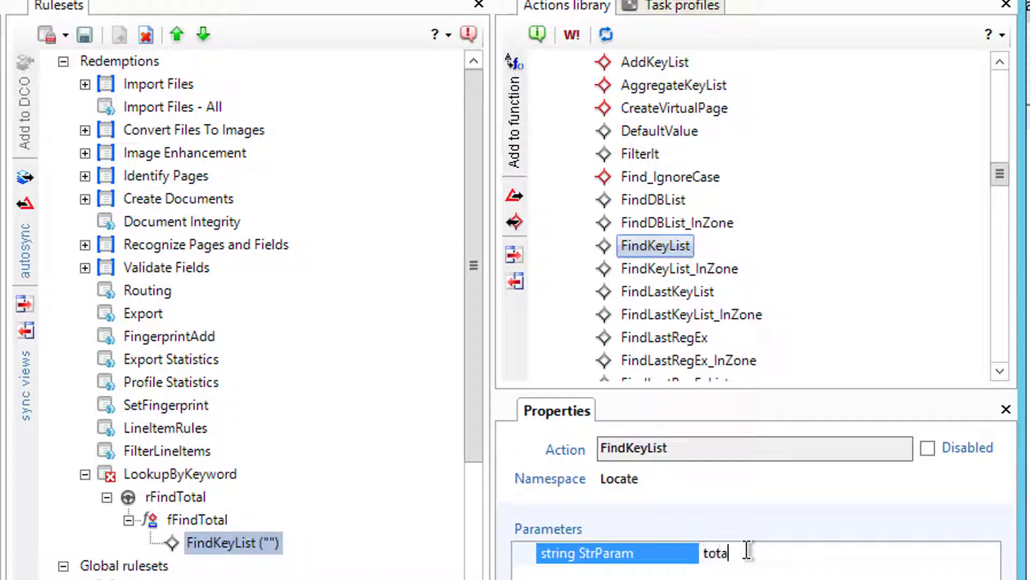
{"action": "type", "text": "lamount"}
{"action": "key", "text": "Return"}
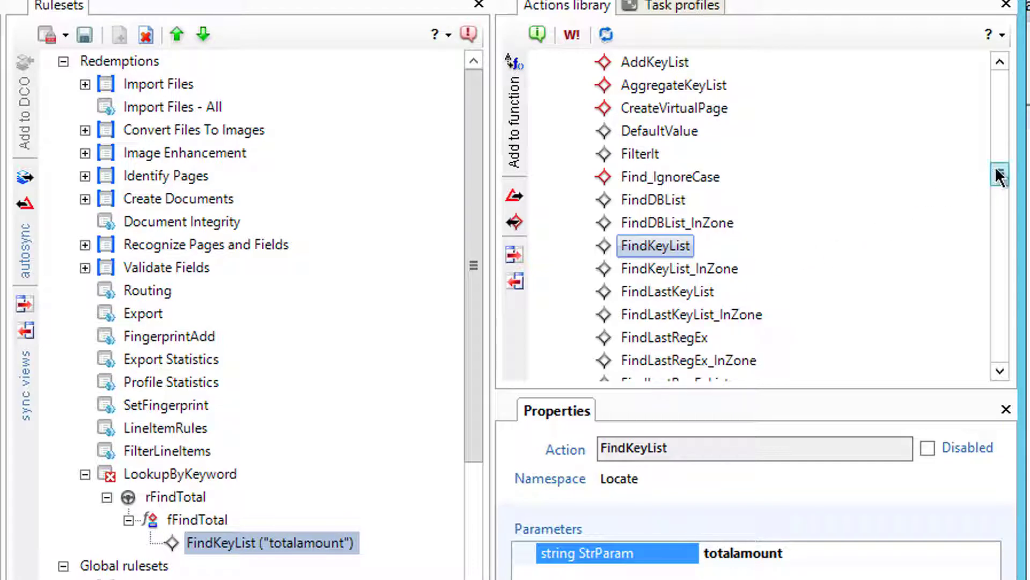
Step: Add GoRightWord with parameter 1, positioned below FindKeyList
{"action": "left_click_drag", "start_coordinate": [998, 174], "coordinate": [987, 263]}
{"action": "scroll", "coordinate": [684, 298], "scroll_direction": "up", "scroll_amount": 10}
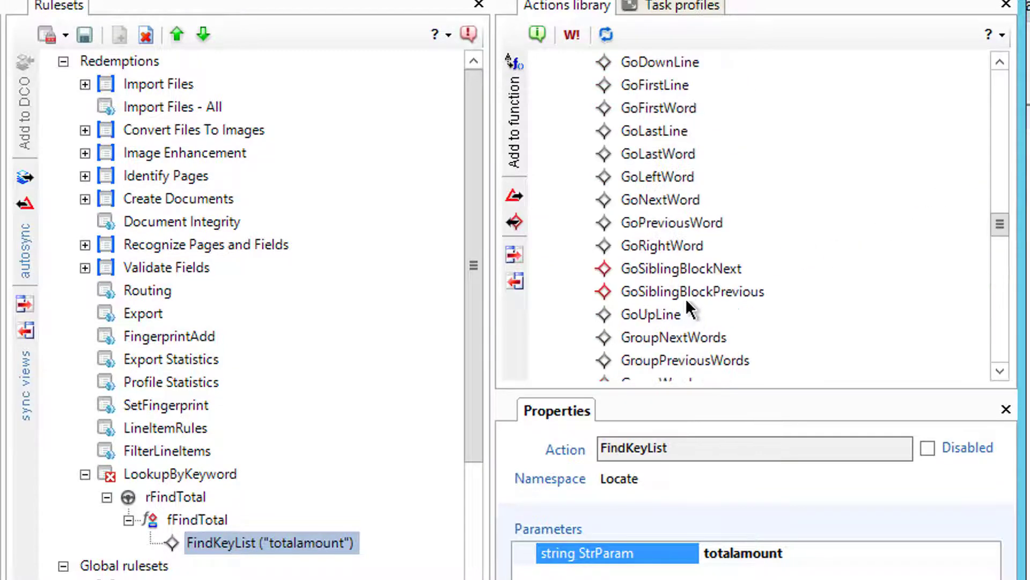
{"action": "left_click", "coordinate": [672, 246]}
{"action": "left_click", "coordinate": [518, 150]}
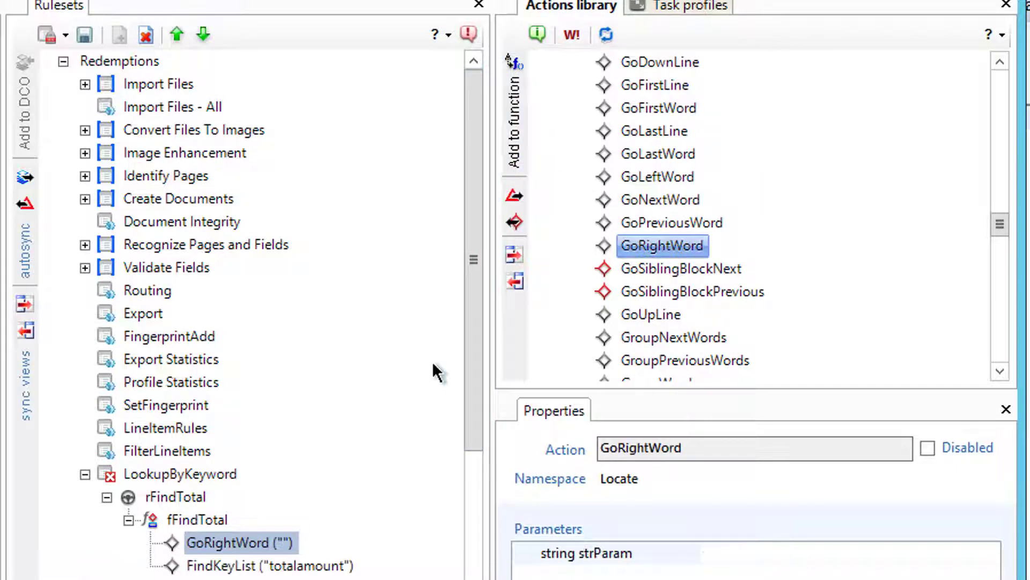
{"action": "left_click", "coordinate": [213, 42]}
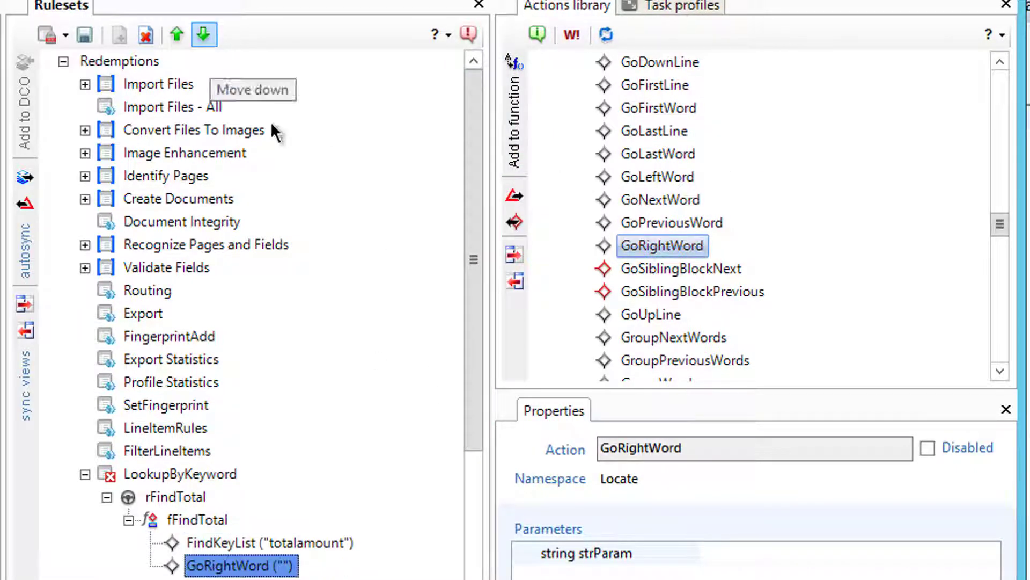
{"action": "left_click", "coordinate": [760, 552]}
{"action": "type", "text": "1"}
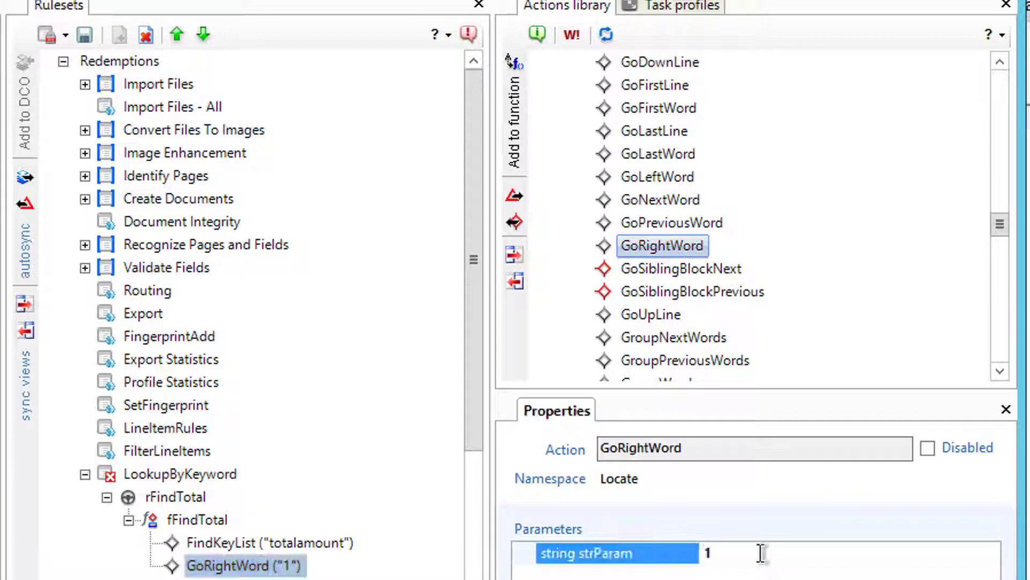
Step: Add UpdateField as the last action, below GoRightWord
{"action": "left_click", "coordinate": [993, 349]}
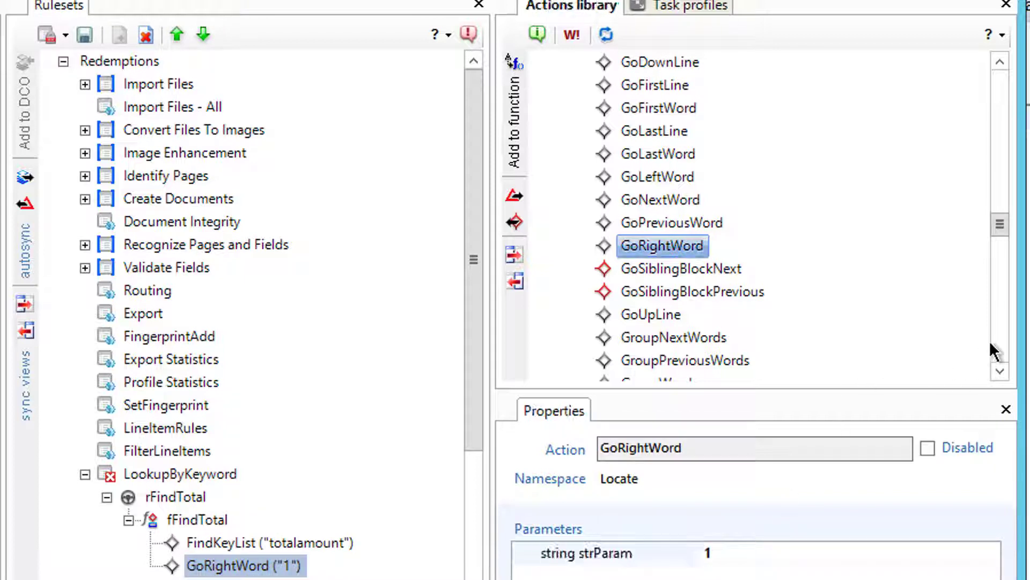
{"action": "left_click", "coordinate": [995, 355]}
{"action": "left_click", "coordinate": [997, 357]}
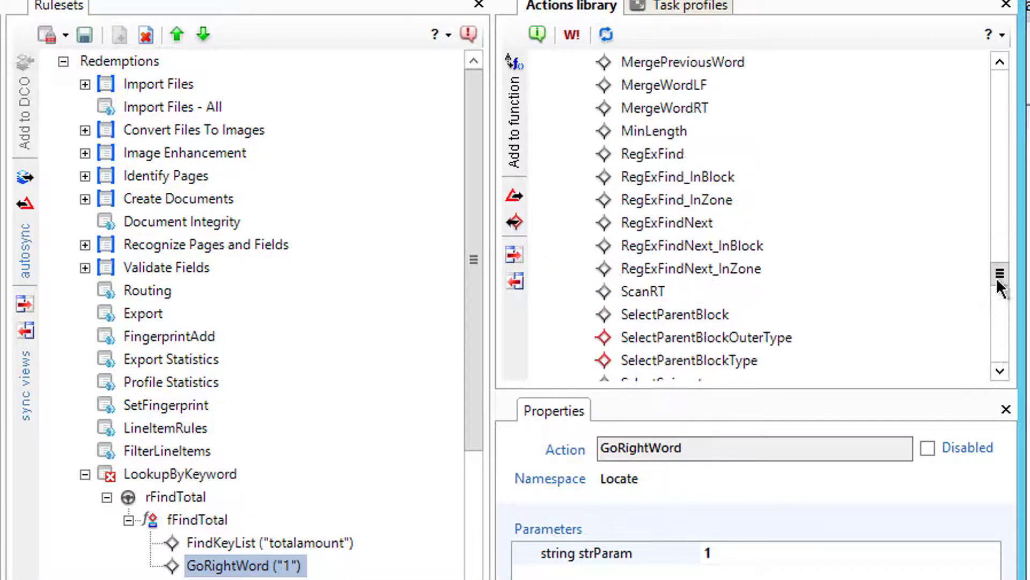
{"action": "left_click", "coordinate": [999, 297]}
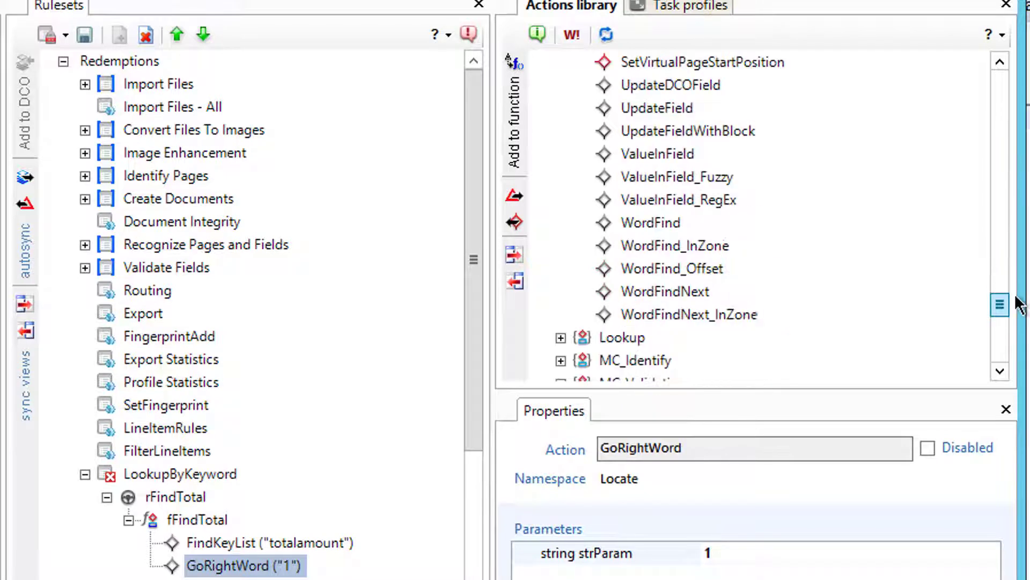
{"action": "left_click", "coordinate": [654, 107]}
{"action": "left_click", "coordinate": [518, 113]}
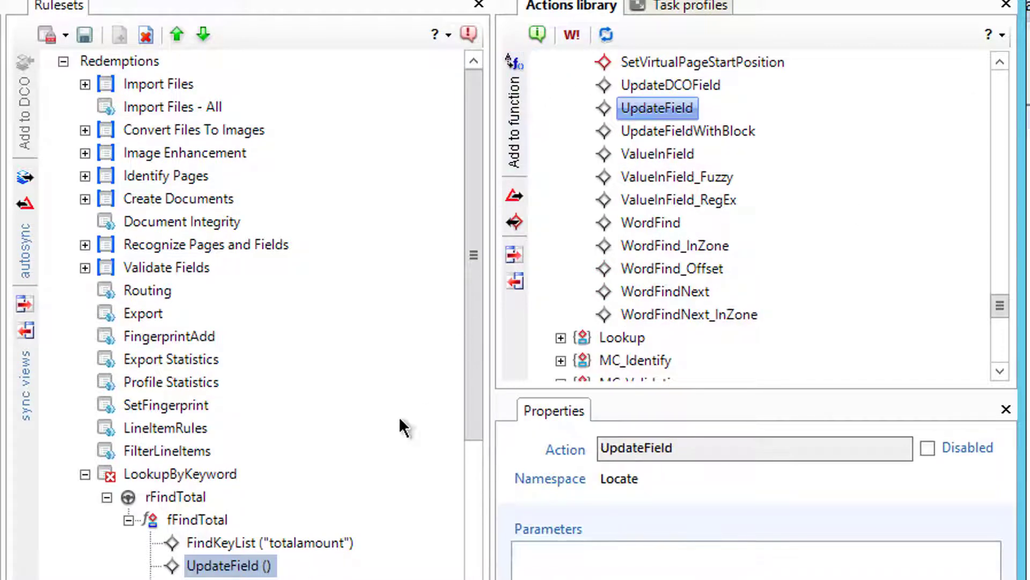
{"action": "left_click", "coordinate": [203, 34]}
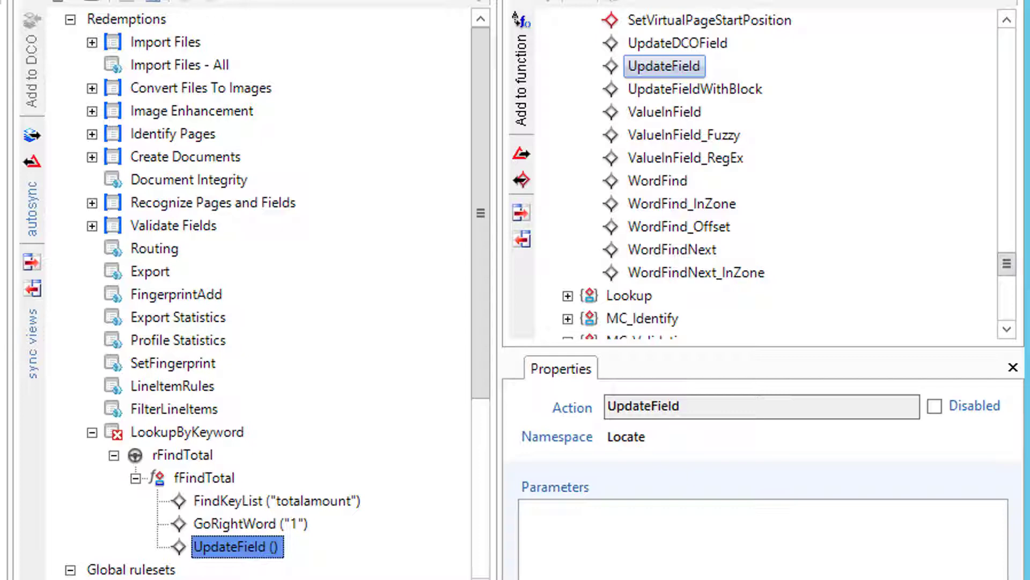
Step: Check that tm000002.txt ends with the 220.28 total line, then close Notepad++
{"action": "key", "text": "alt+Tab"}
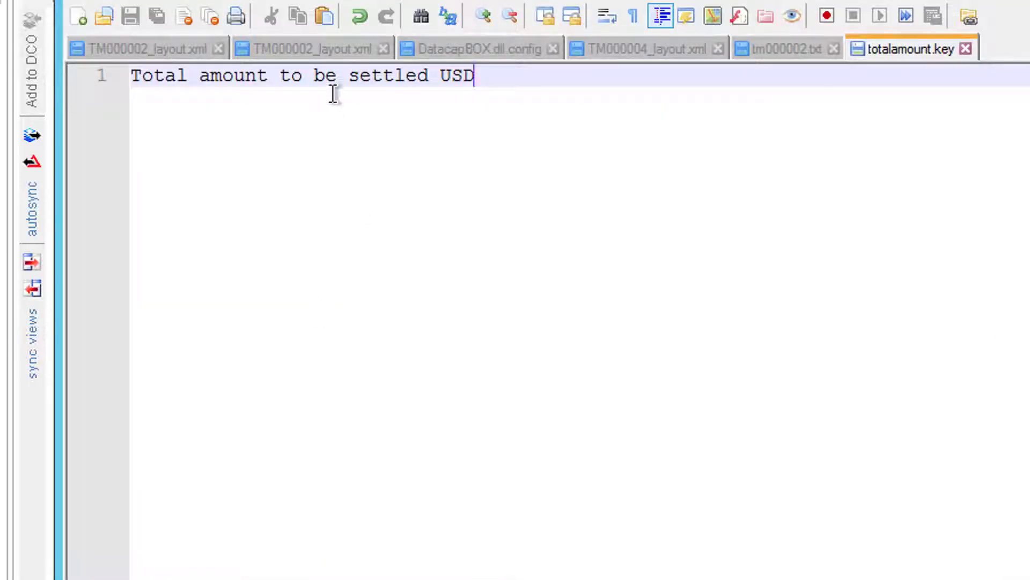
{"action": "left_click", "coordinate": [796, 43]}
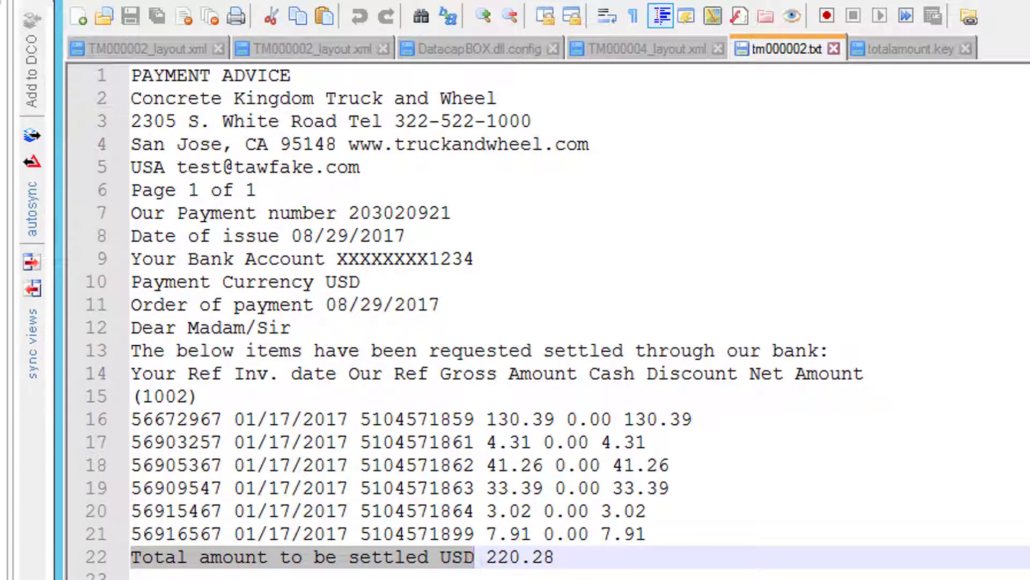
{"action": "left_click", "coordinate": [773, 2]}
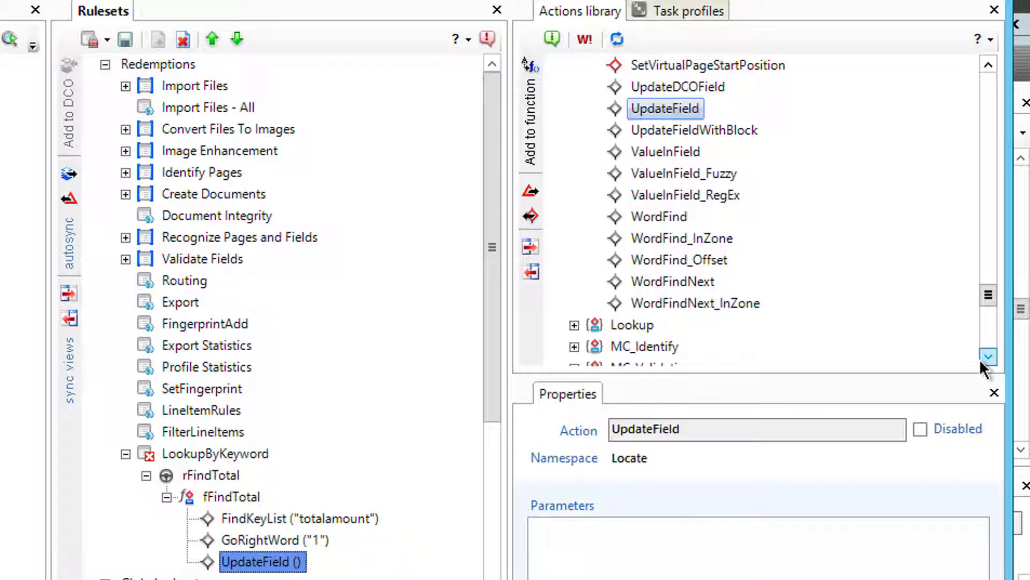
Step: Restrict rFindTotal to fields of type Redemption_Total, then publish LookupByKeyword from the lock menu
{"action": "left_click", "coordinate": [986, 355]}
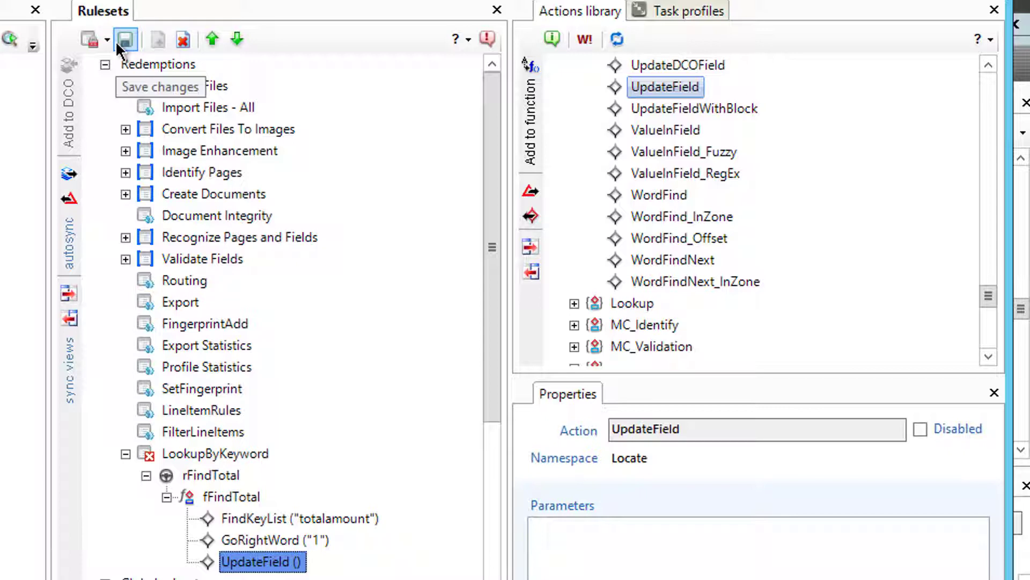
{"action": "left_click", "coordinate": [196, 460]}
{"action": "left_click", "coordinate": [201, 475]}
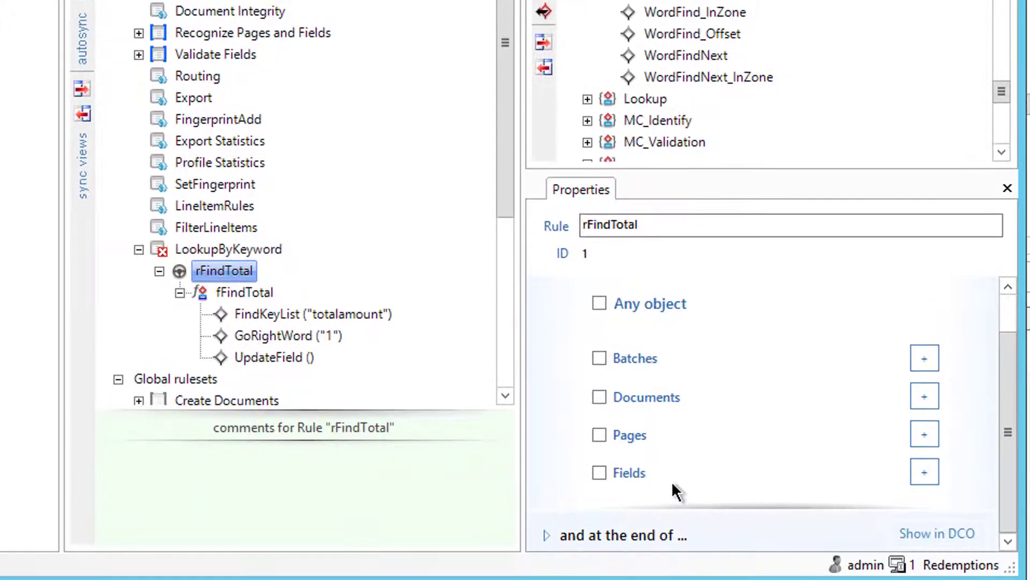
{"action": "left_click", "coordinate": [599, 473]}
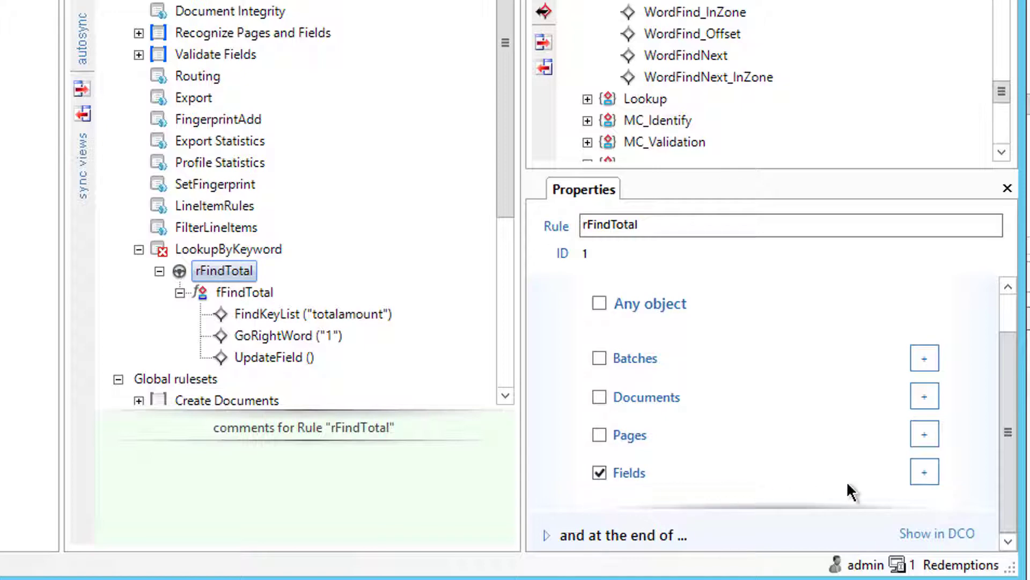
{"action": "left_click", "coordinate": [924, 472]}
{"action": "left_click", "coordinate": [851, 498]}
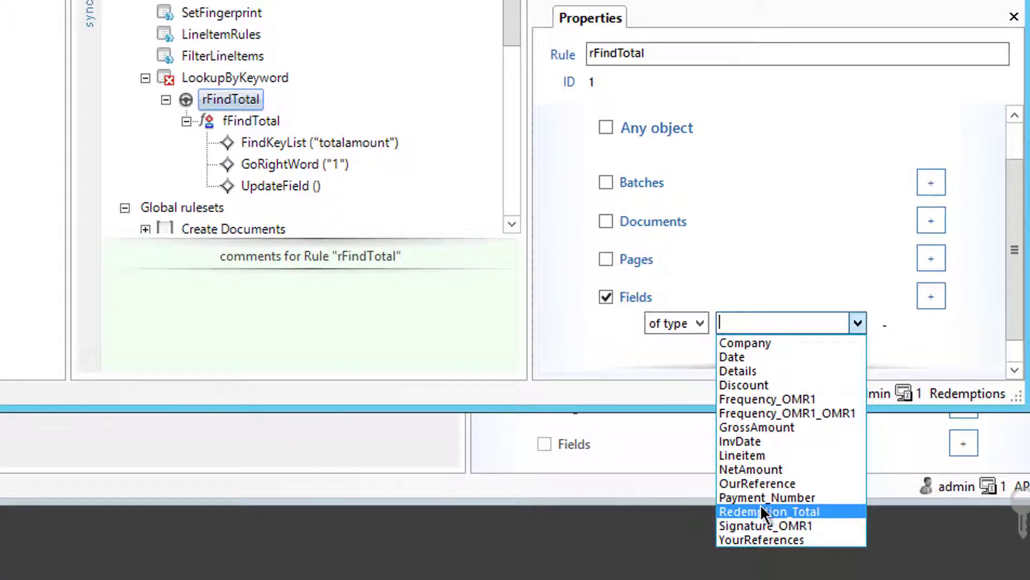
{"action": "left_click", "coordinate": [761, 510]}
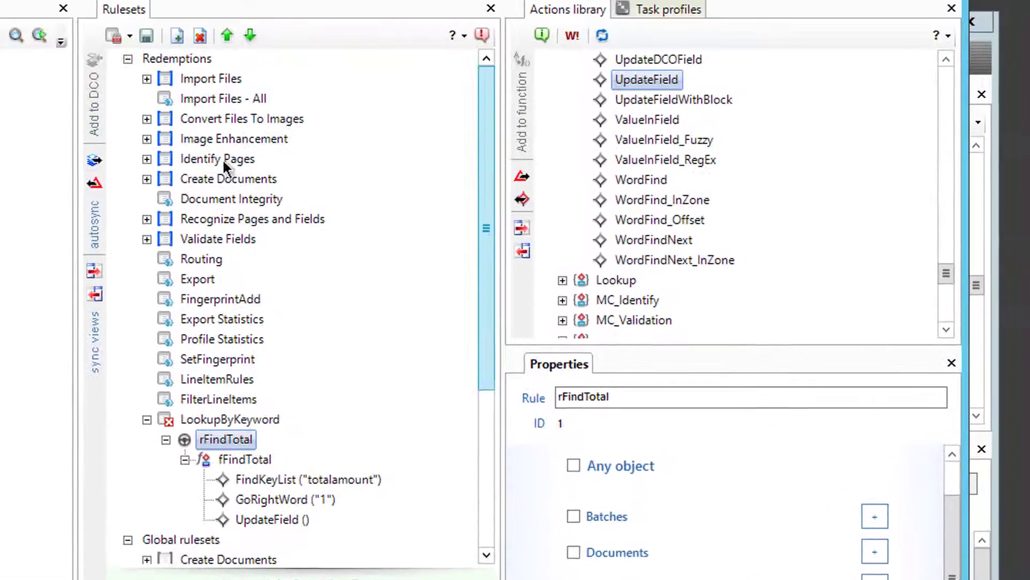
{"action": "left_click", "coordinate": [120, 35]}
{"action": "left_click", "coordinate": [144, 88]}
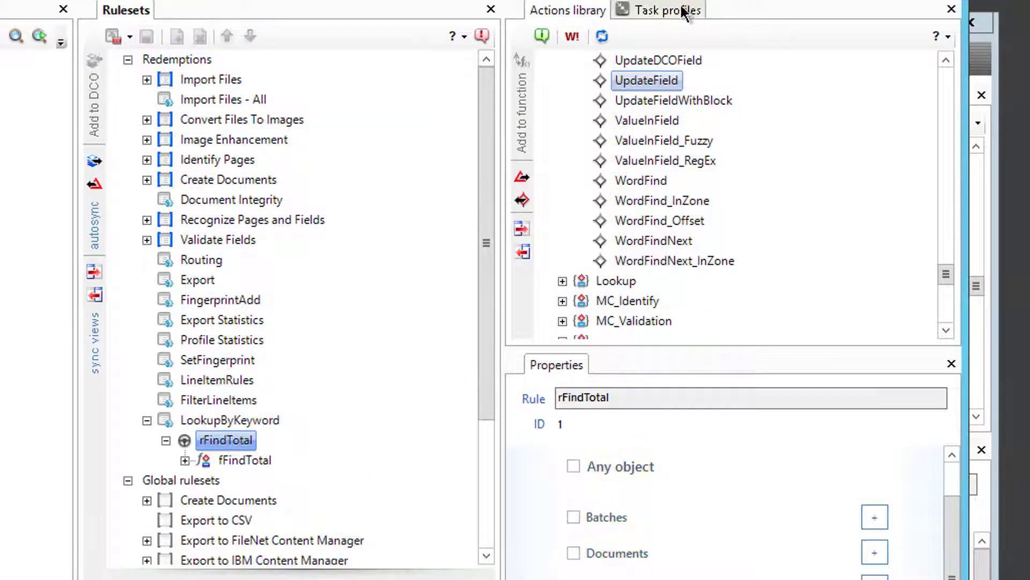
Step: Lock task profiles, move LookupByKeyword up to follow FilterLineItems in Profiler, then unlock
{"action": "left_click", "coordinate": [627, 11]}
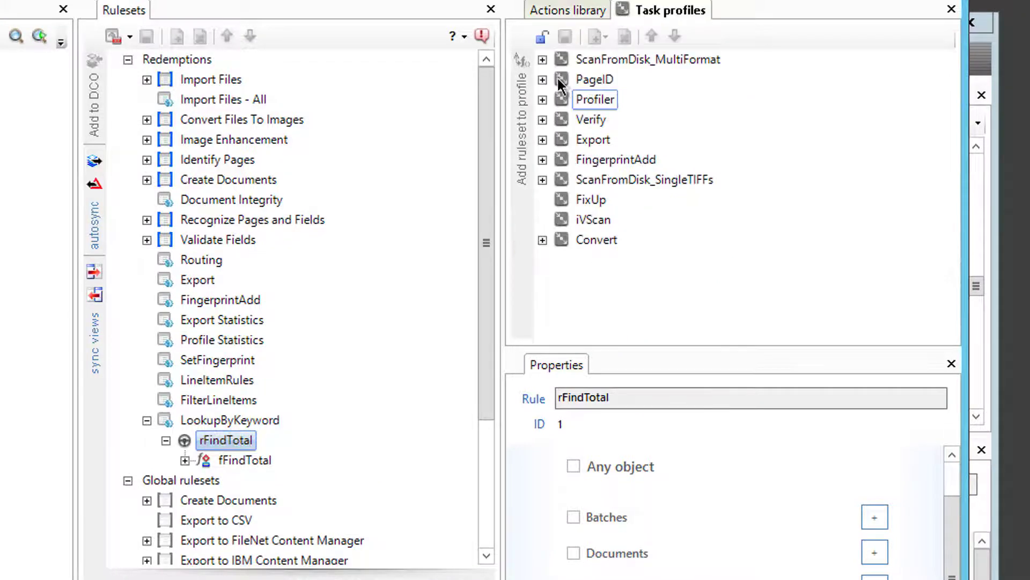
{"action": "left_click", "coordinate": [566, 95]}
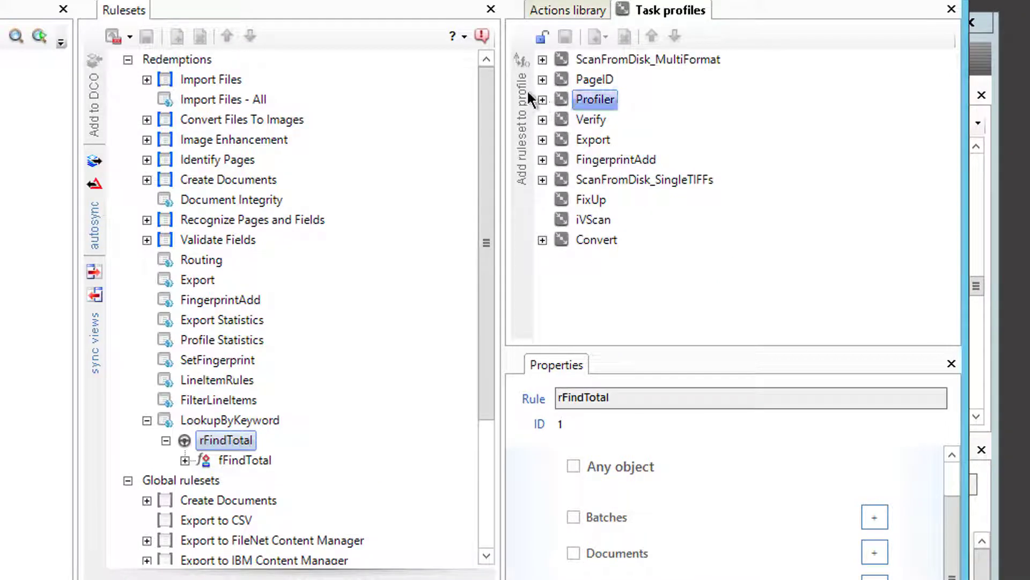
{"action": "left_click", "coordinate": [543, 36]}
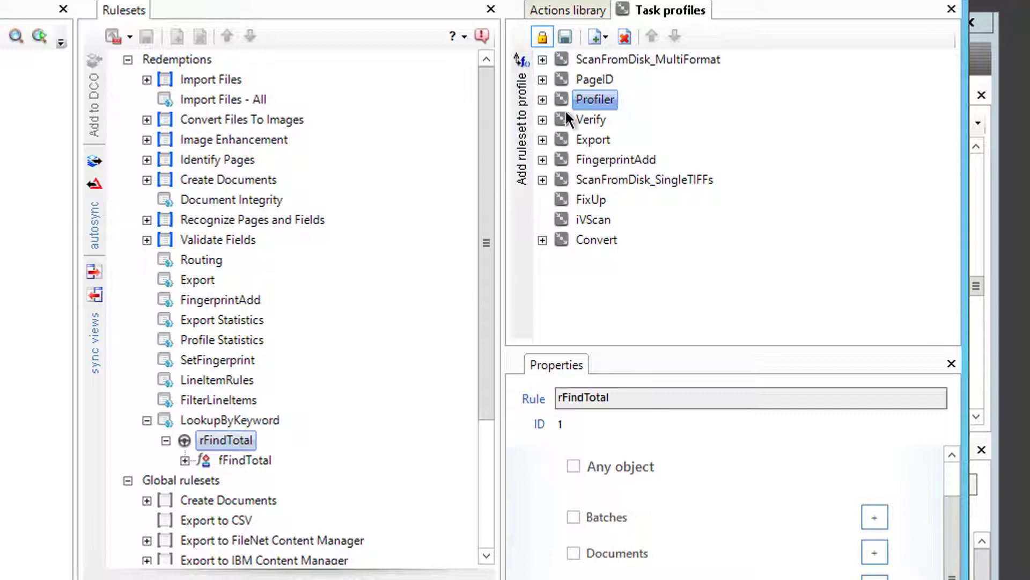
{"action": "left_click", "coordinate": [542, 99]}
{"action": "left_click", "coordinate": [617, 259]}
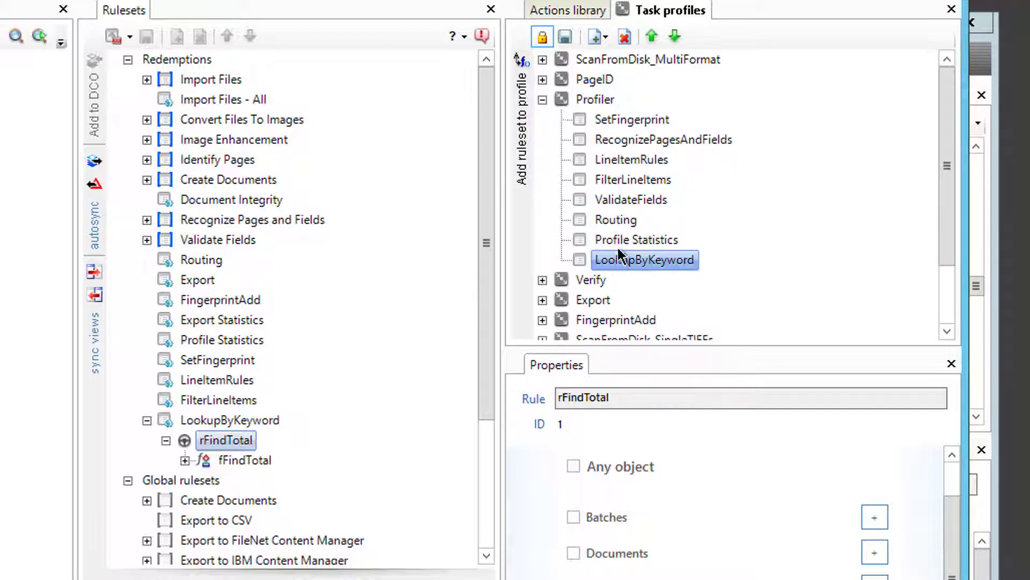
{"action": "left_click", "coordinate": [652, 37]}
{"action": "left_click", "coordinate": [652, 36]}
{"action": "left_click", "coordinate": [652, 36]}
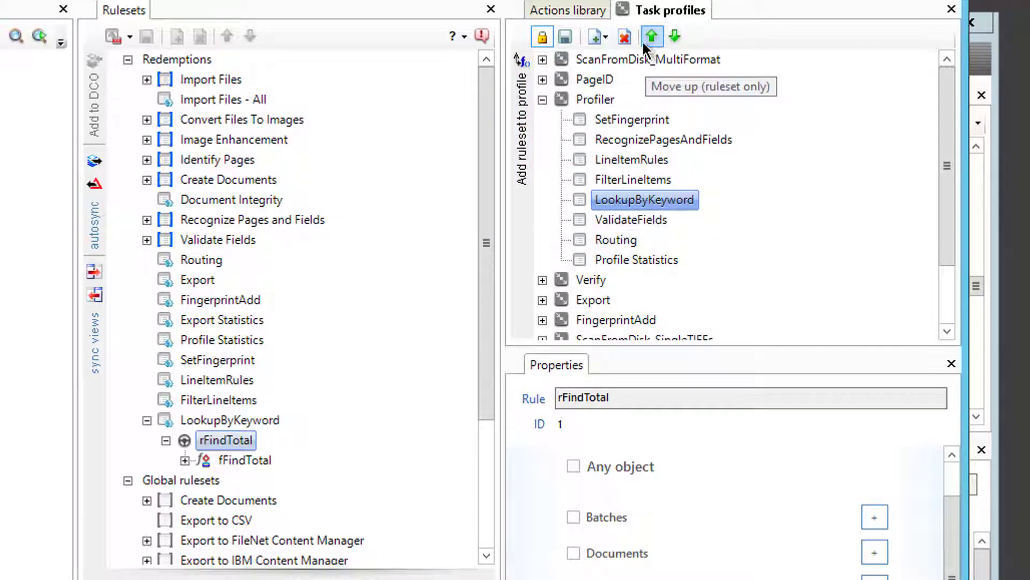
{"action": "left_click", "coordinate": [541, 35]}
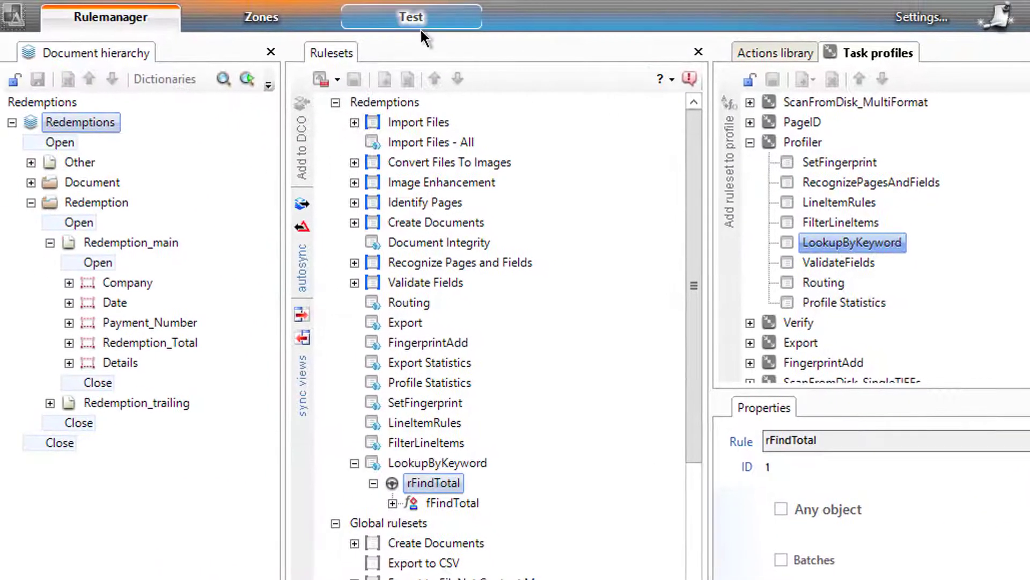
Step: Run the Profiler task profile on the test batch, confirming the rerun and keeping the batch
{"action": "left_click", "coordinate": [416, 23]}
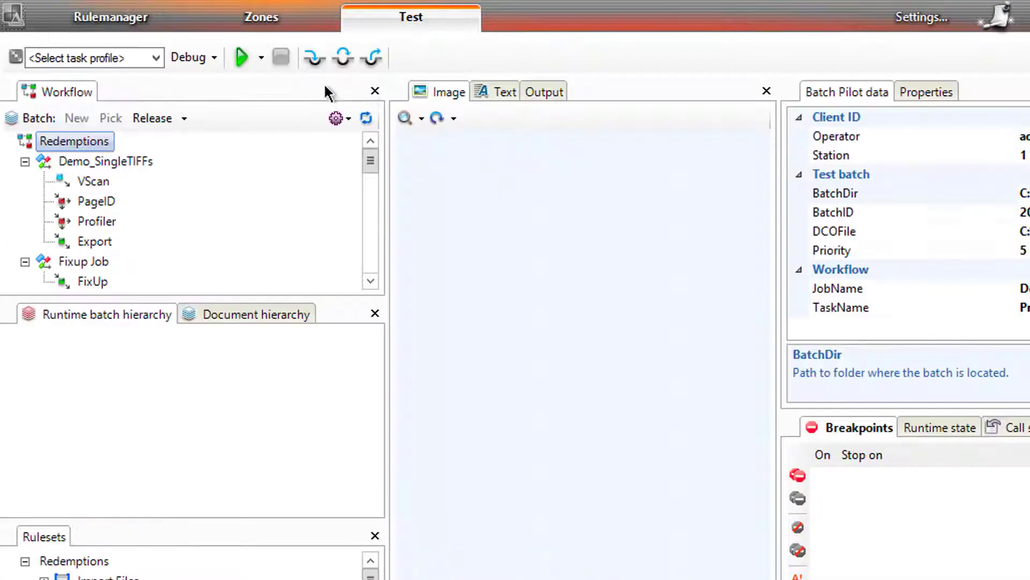
{"action": "left_click", "coordinate": [157, 55]}
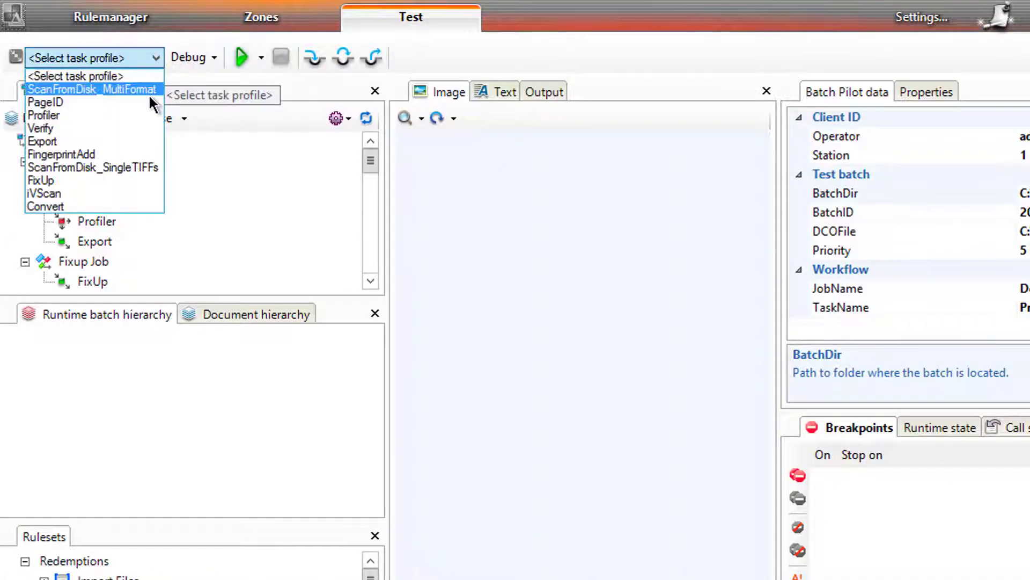
{"action": "left_click", "coordinate": [109, 115]}
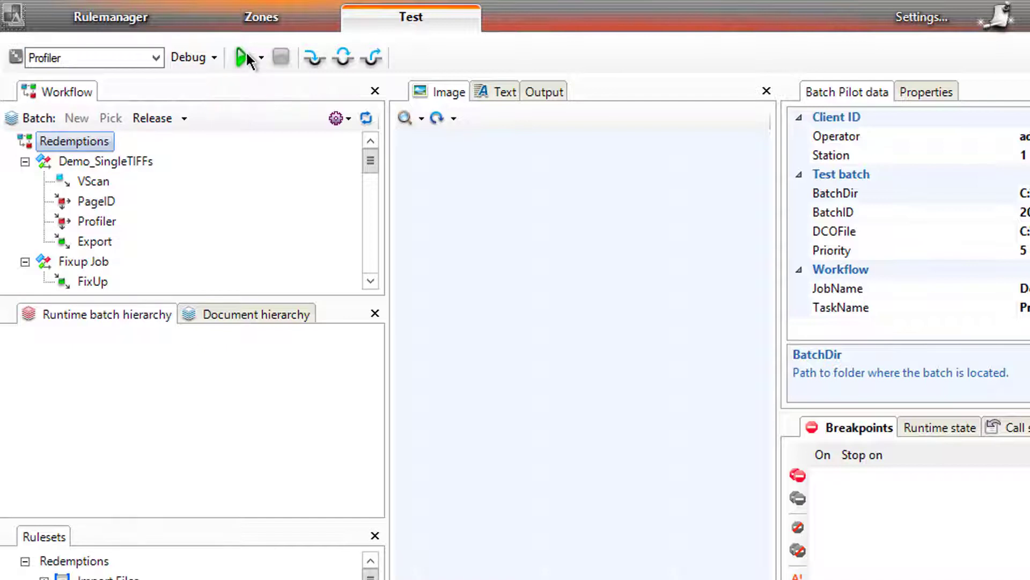
{"action": "left_click", "coordinate": [244, 57]}
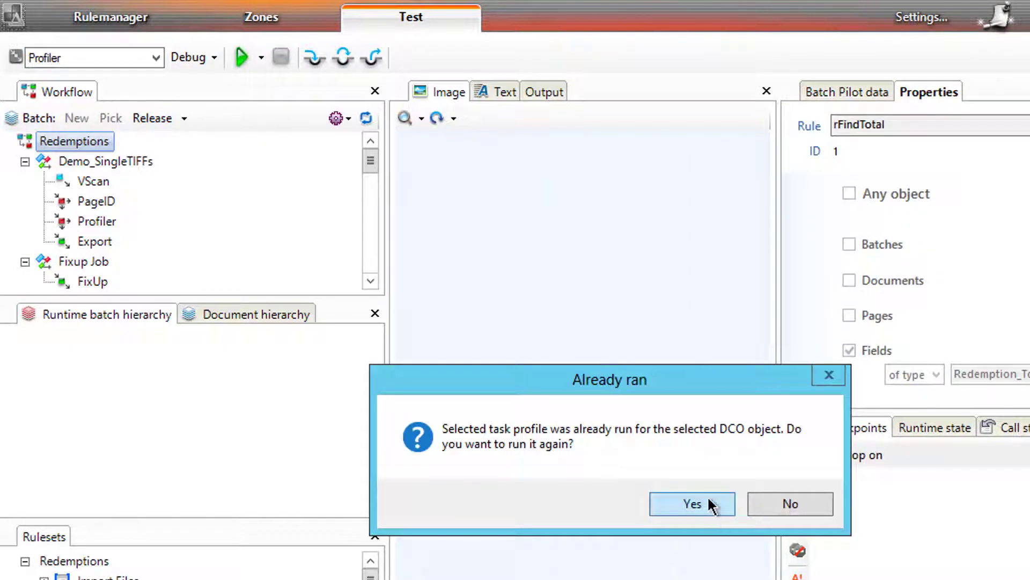
{"action": "left_click", "coordinate": [706, 502]}
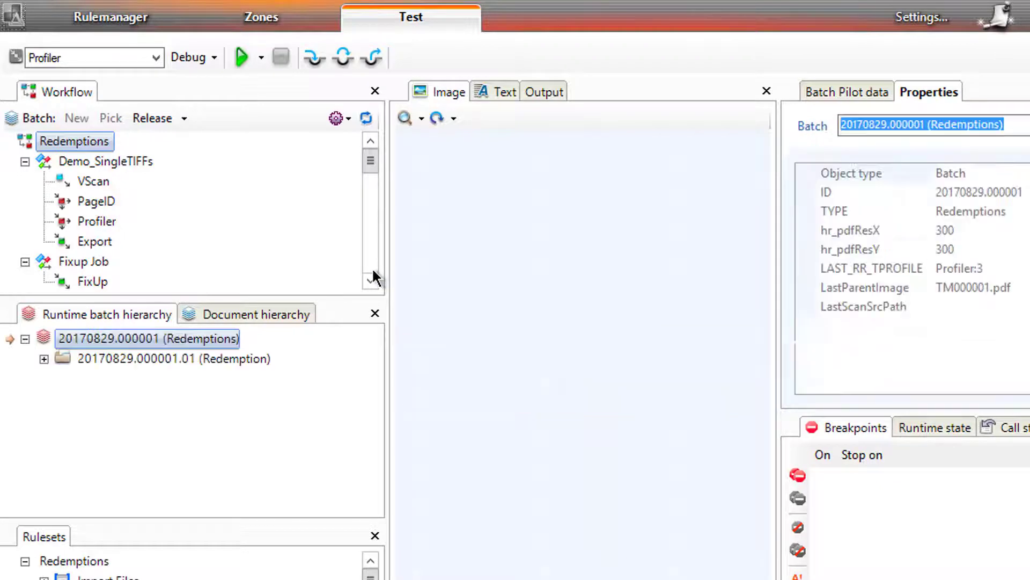
{"action": "left_click", "coordinate": [692, 483]}
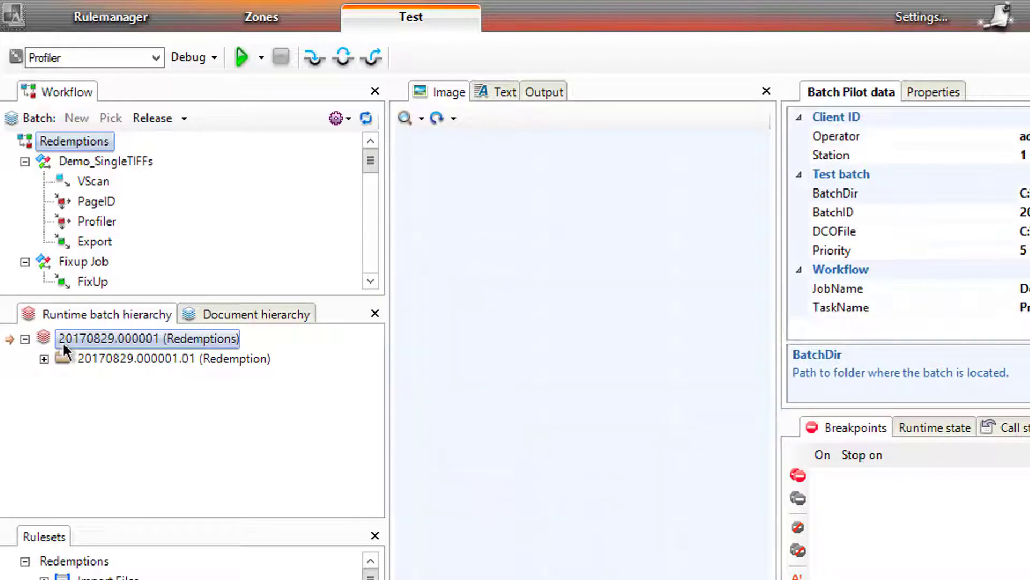
Step: Expand the batch to Redemption_Total, confirm it shows 220.28, and fit the page image
{"action": "left_click", "coordinate": [44, 360]}
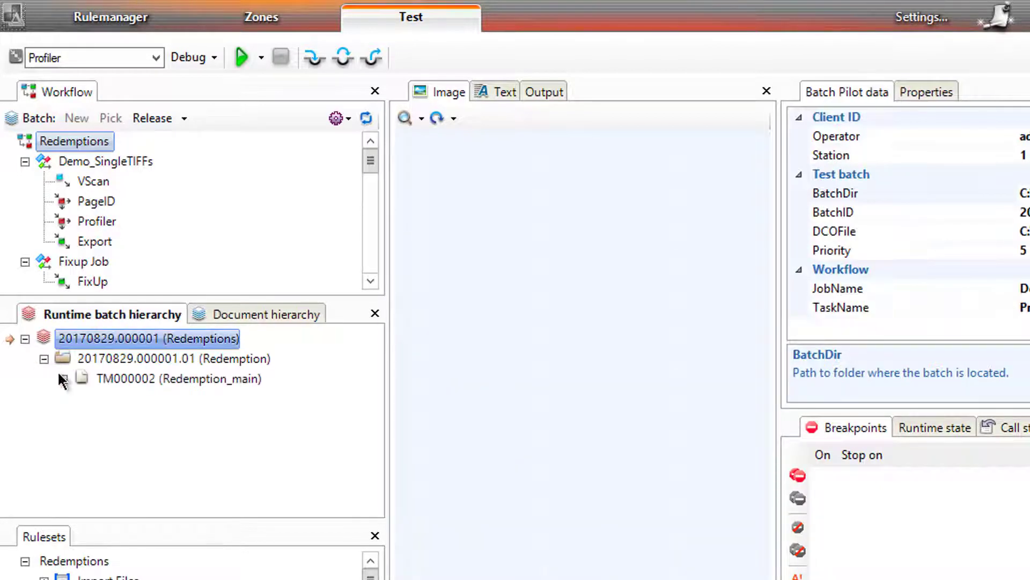
{"action": "left_click", "coordinate": [61, 377]}
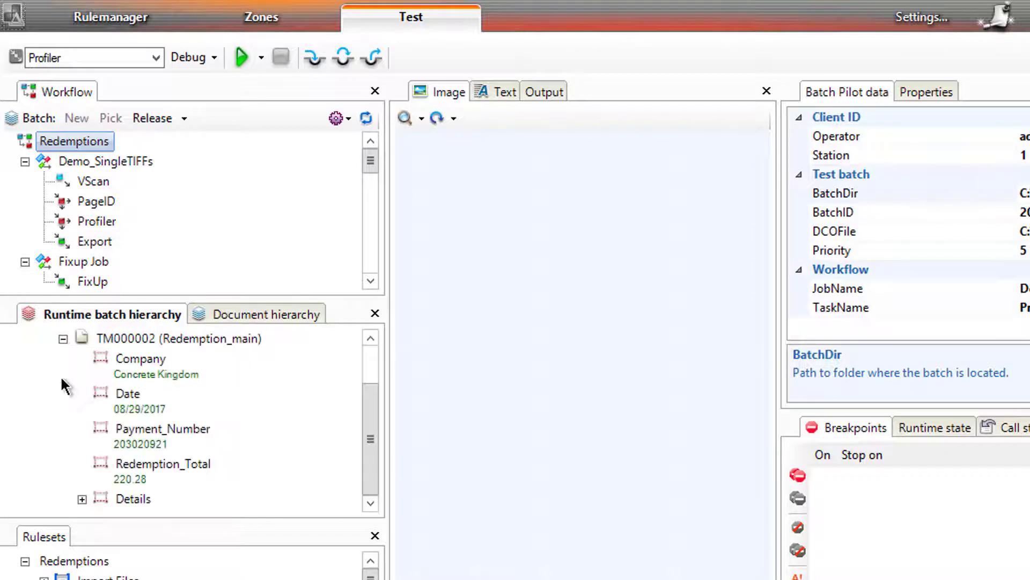
{"action": "left_click", "coordinate": [139, 468]}
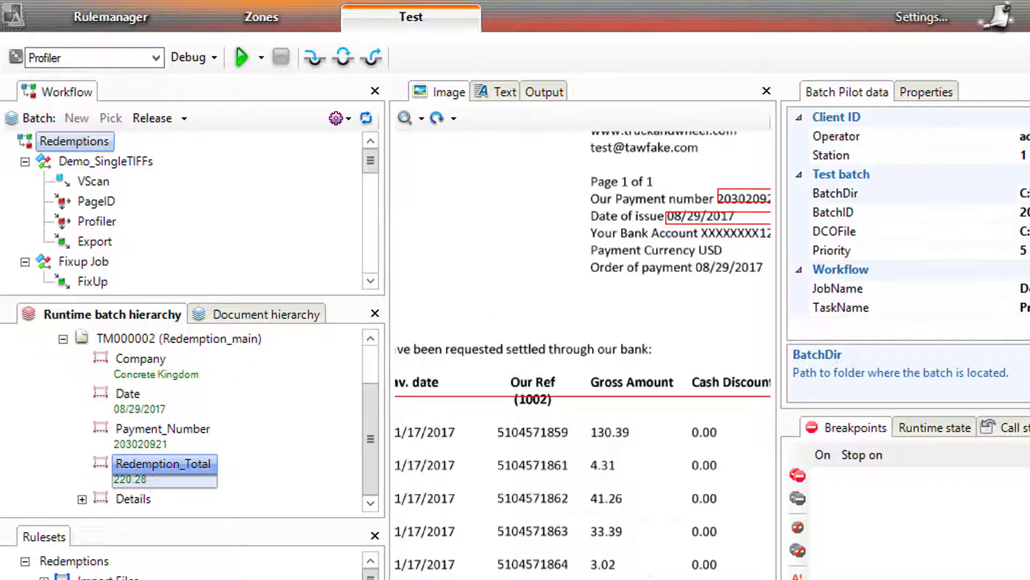
{"action": "left_click", "coordinate": [421, 119]}
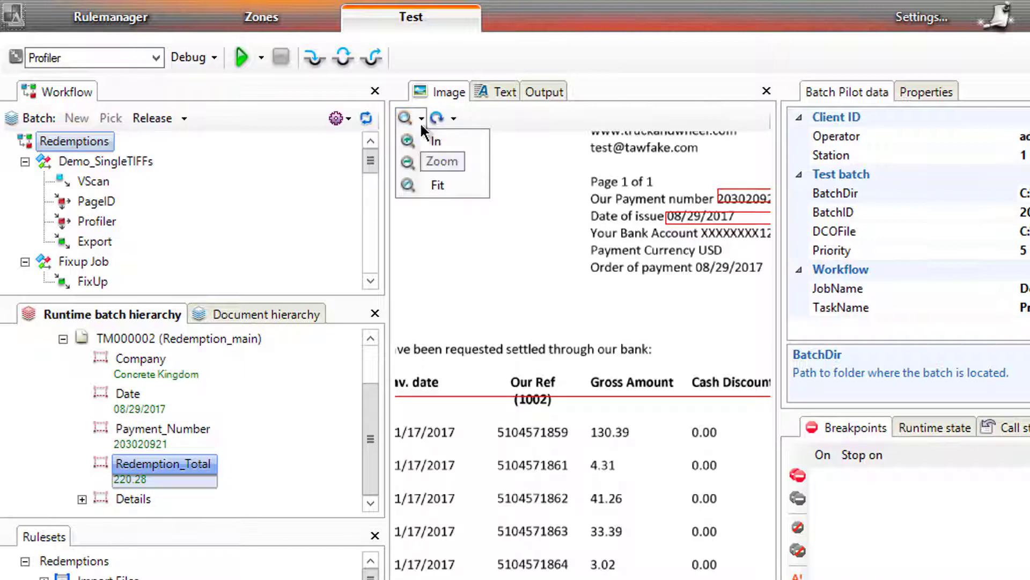
{"action": "left_click", "coordinate": [433, 184]}
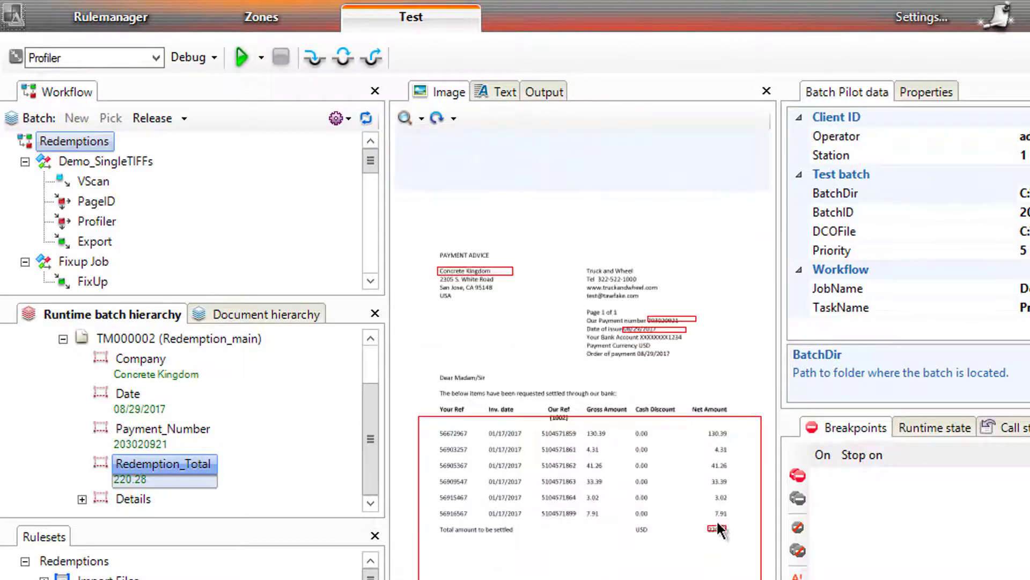